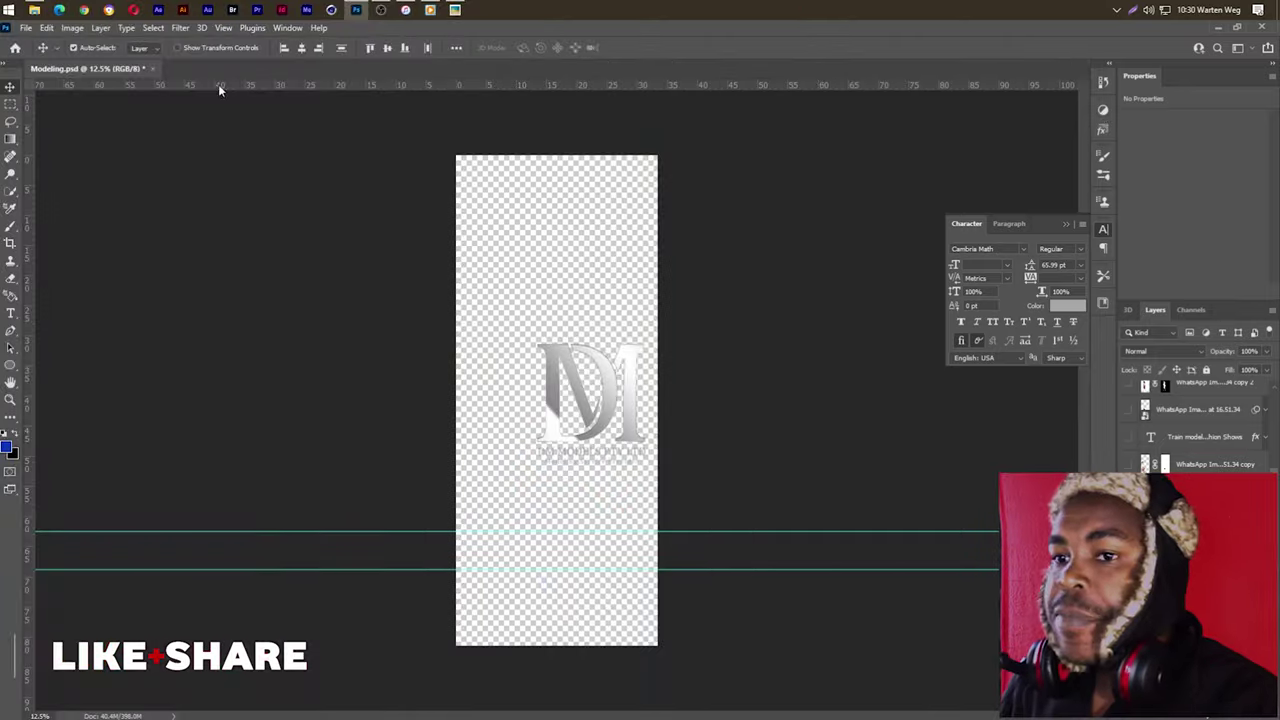
Step: Start a new document and bring up the saved document presets
left_click(30, 28)
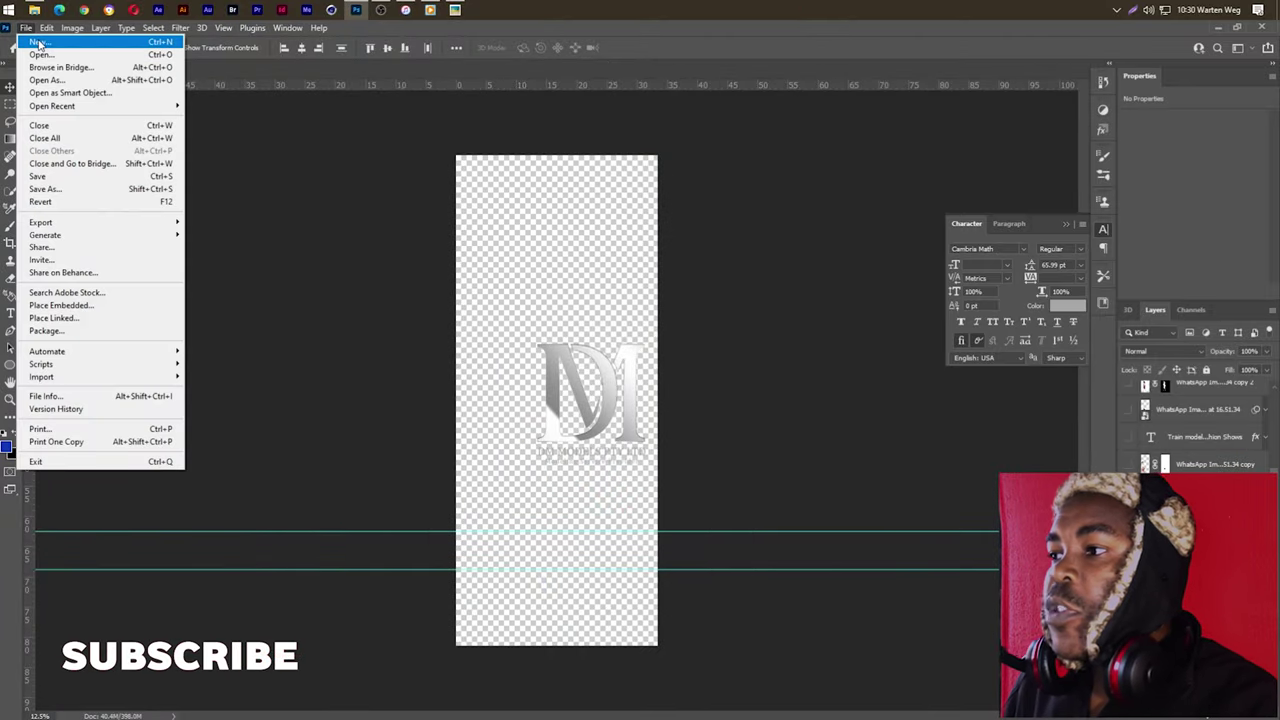
left_click(40, 42)
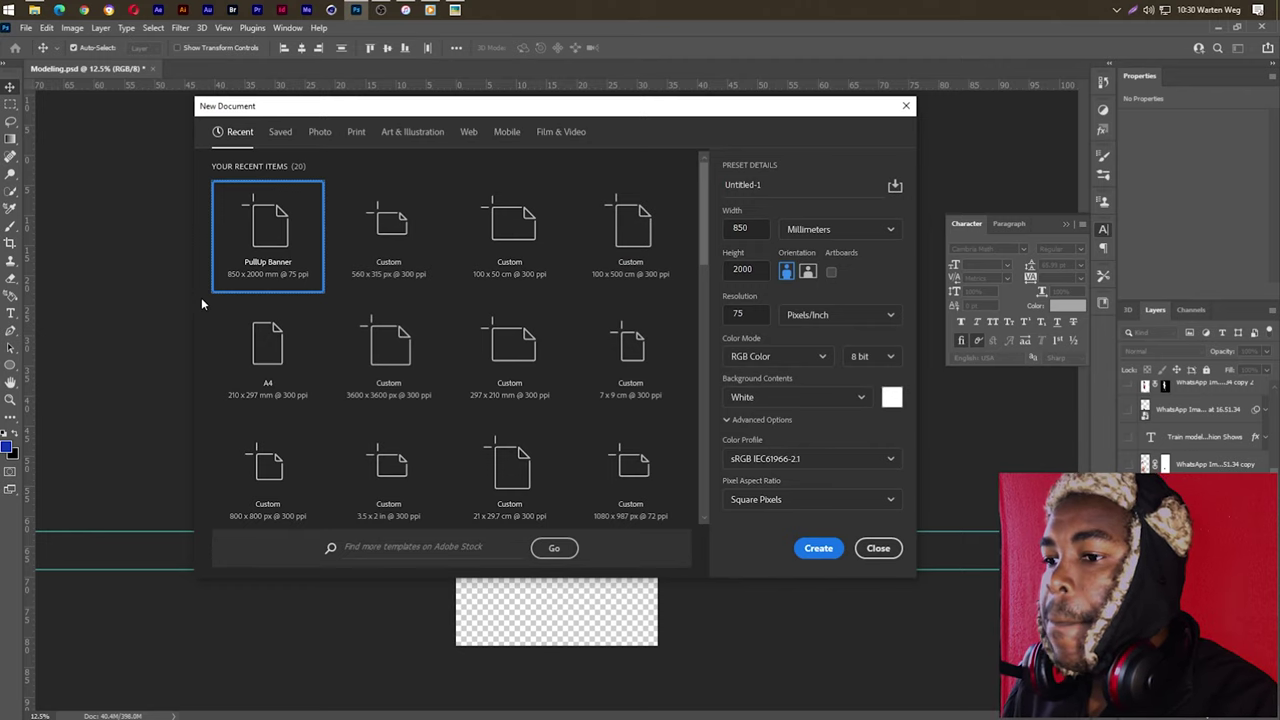
left_click(284, 135)
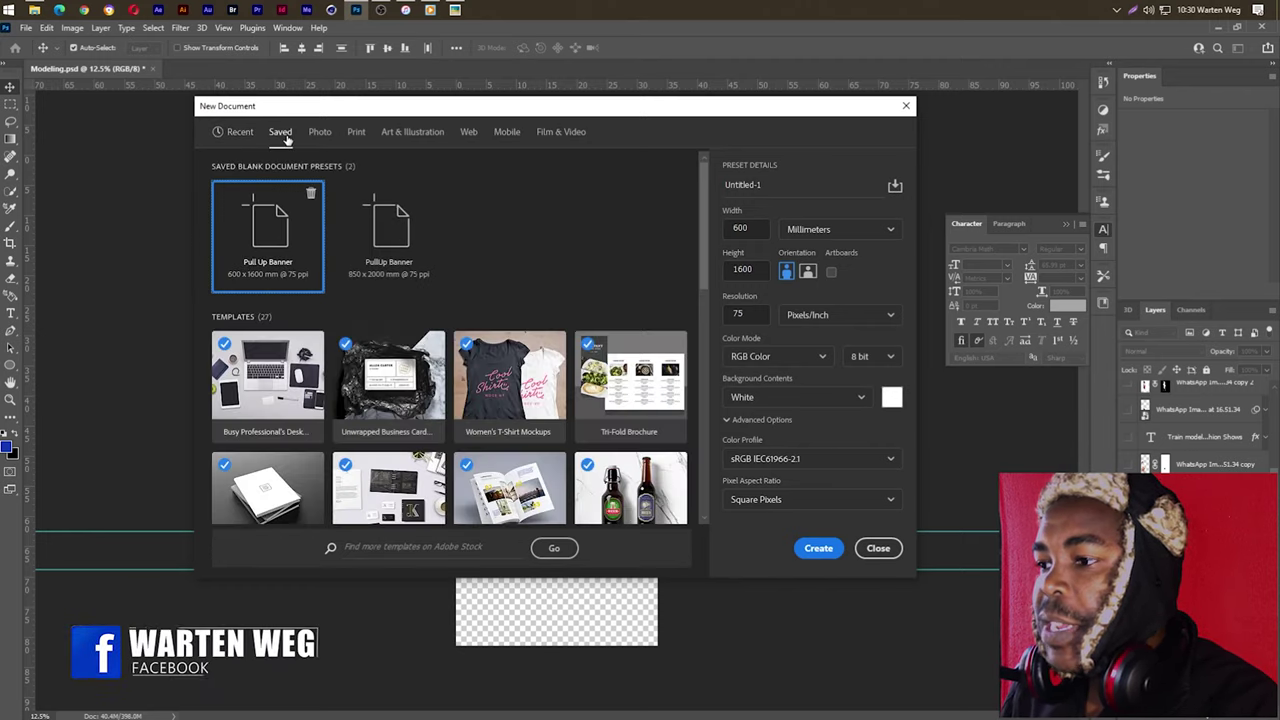
Step: Create a white 850 × 2000 mm, 75 ppi document named DM Modelling from the PullUp Banner preset
left_click(382, 282)
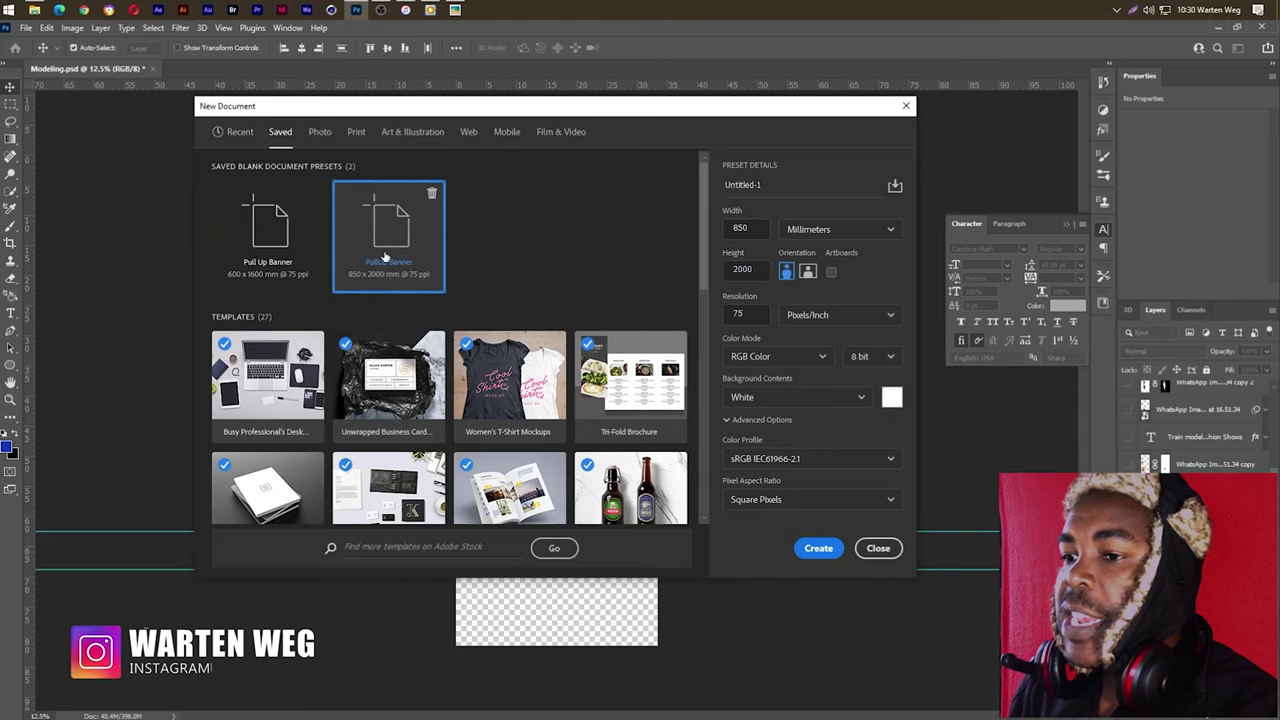
double_click(740, 228)
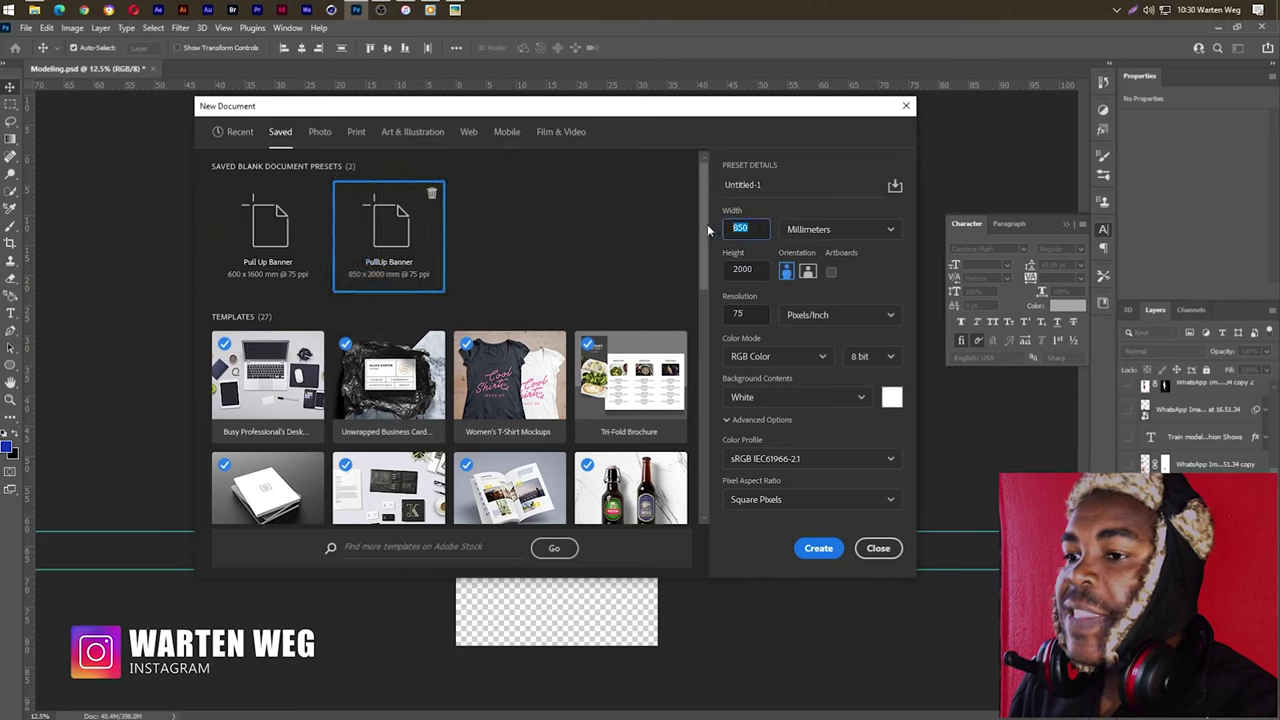
key("Tab")
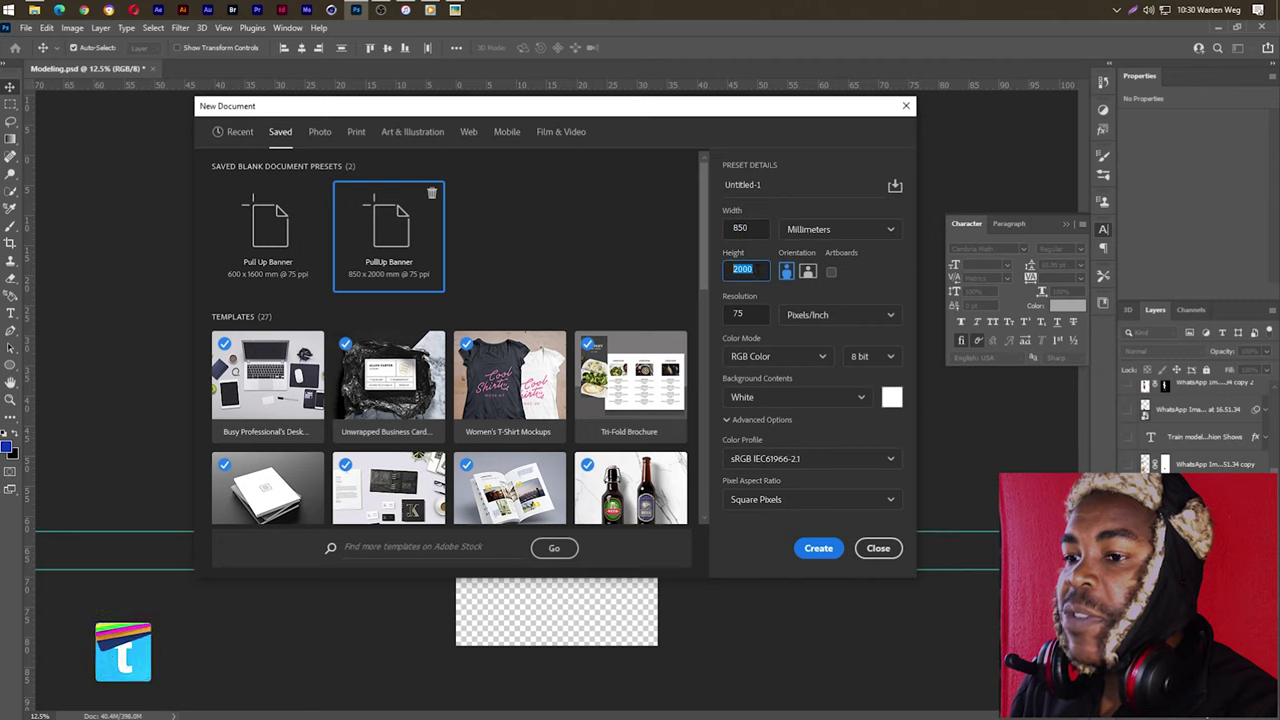
key("shift+Tab")
key("shift+Tab")
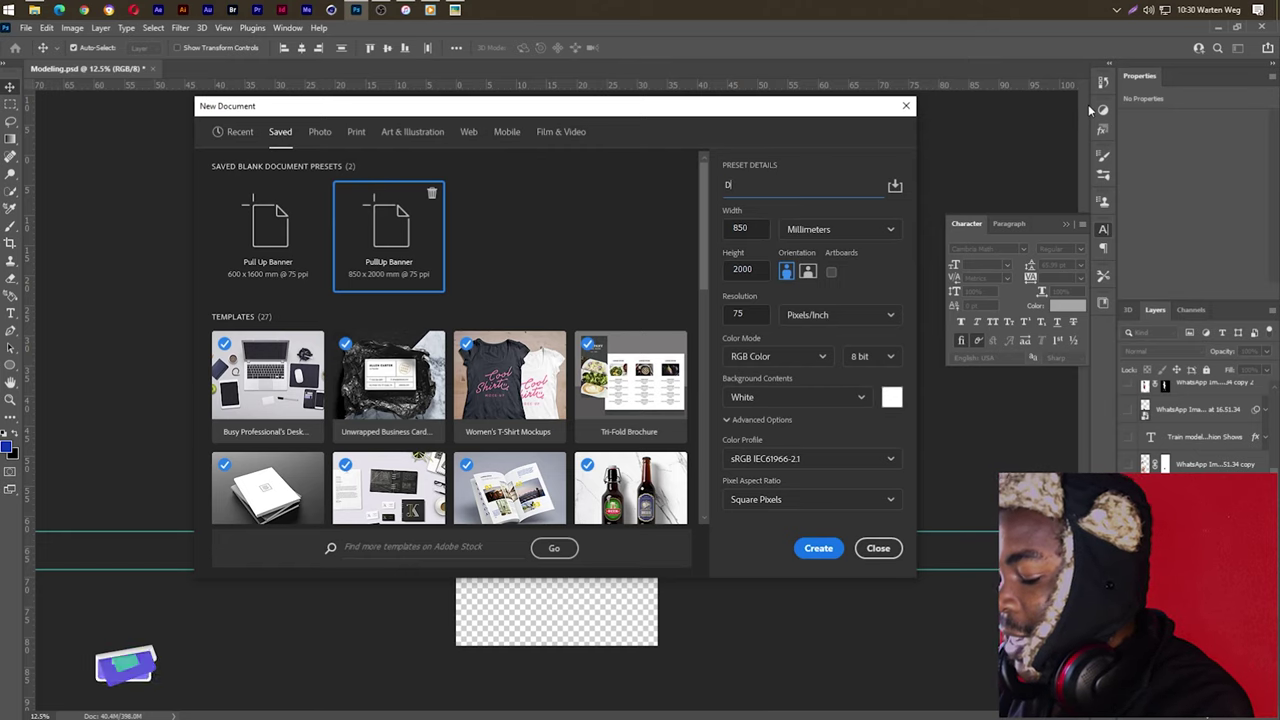
type("DM Mor")
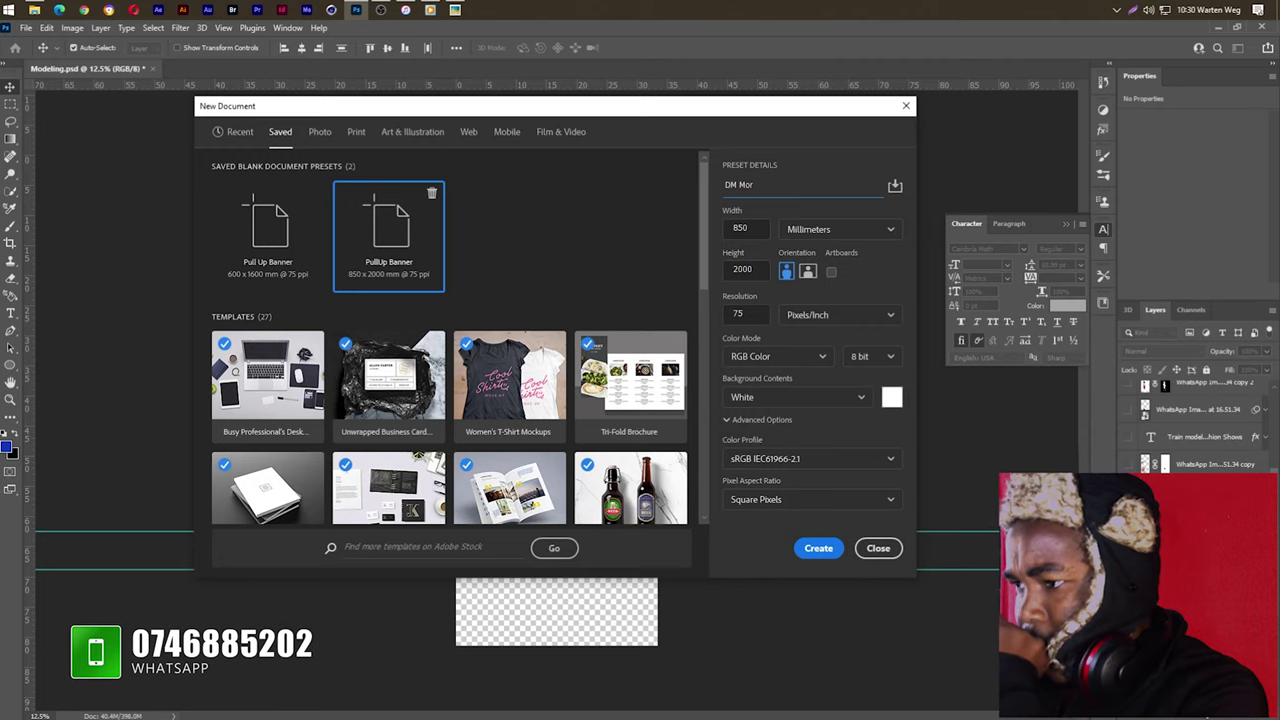
type("de")
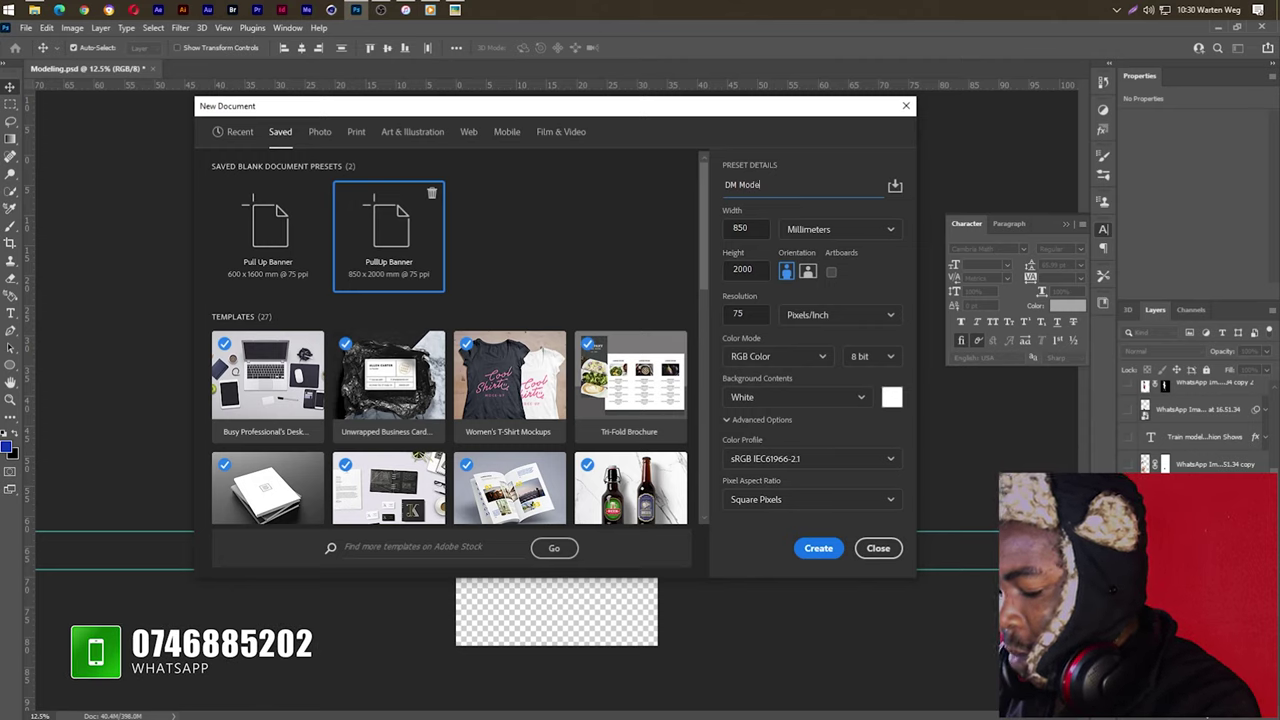
type("lling")
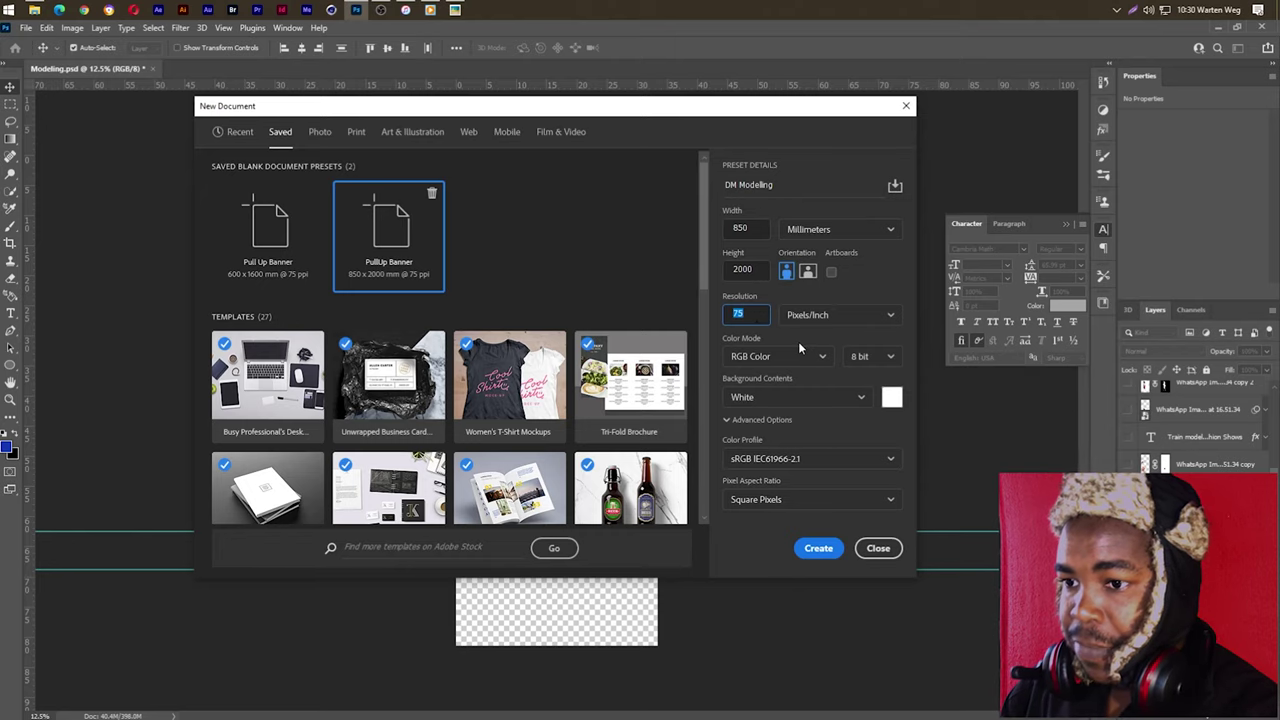
left_click(818, 549)
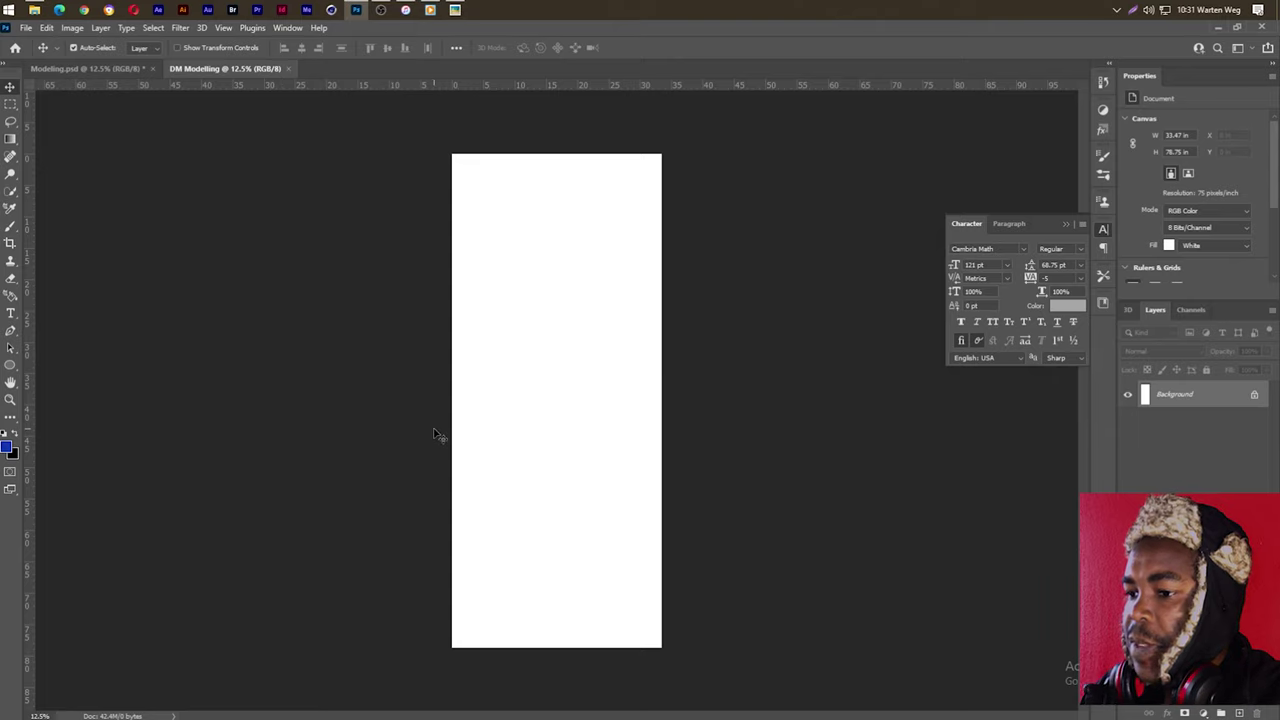
Step: Draw a curved closed Pen path over the banner top and make it a selection
left_click(11, 333)
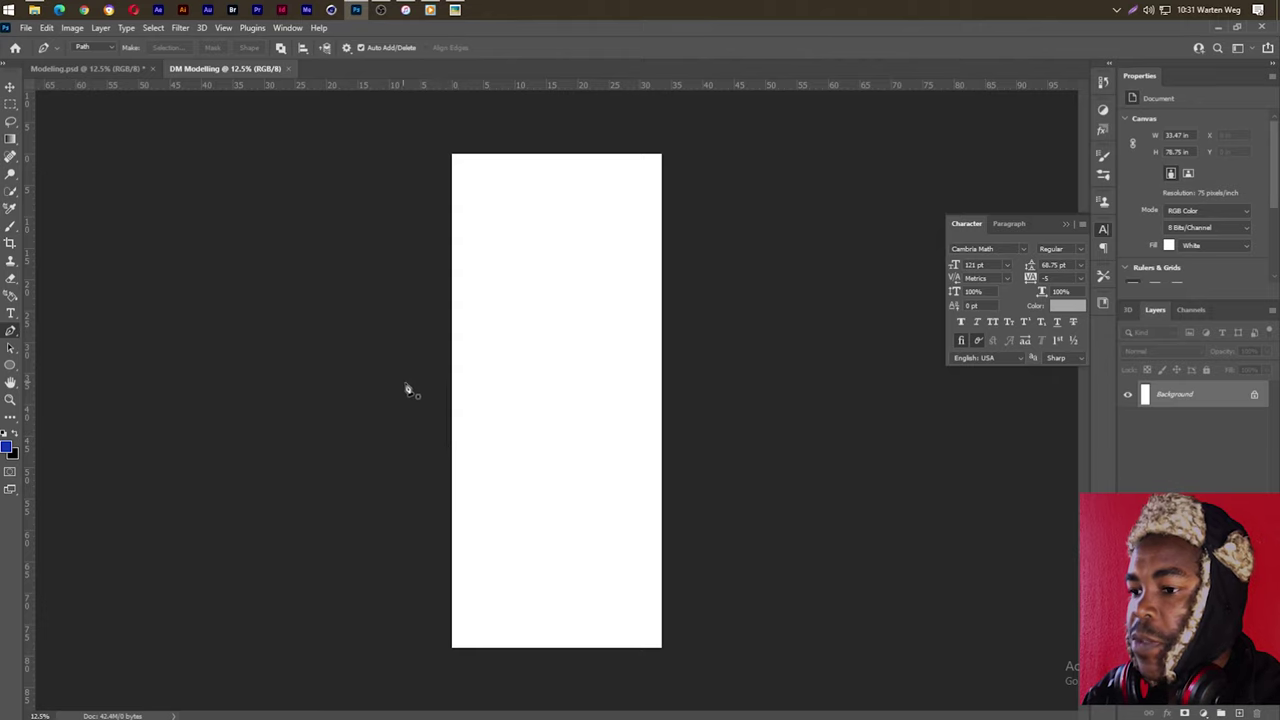
left_click_drag(764, 320, 861, 167)
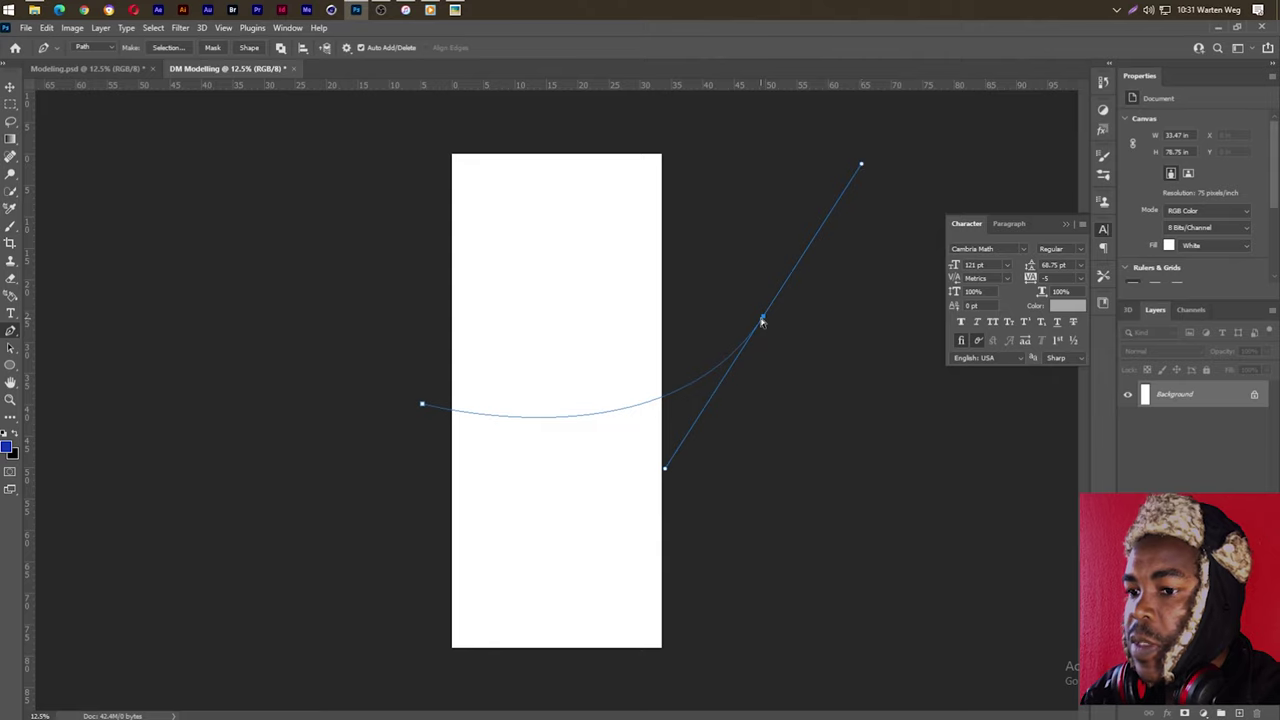
left_click_drag(764, 320, 752, 259)
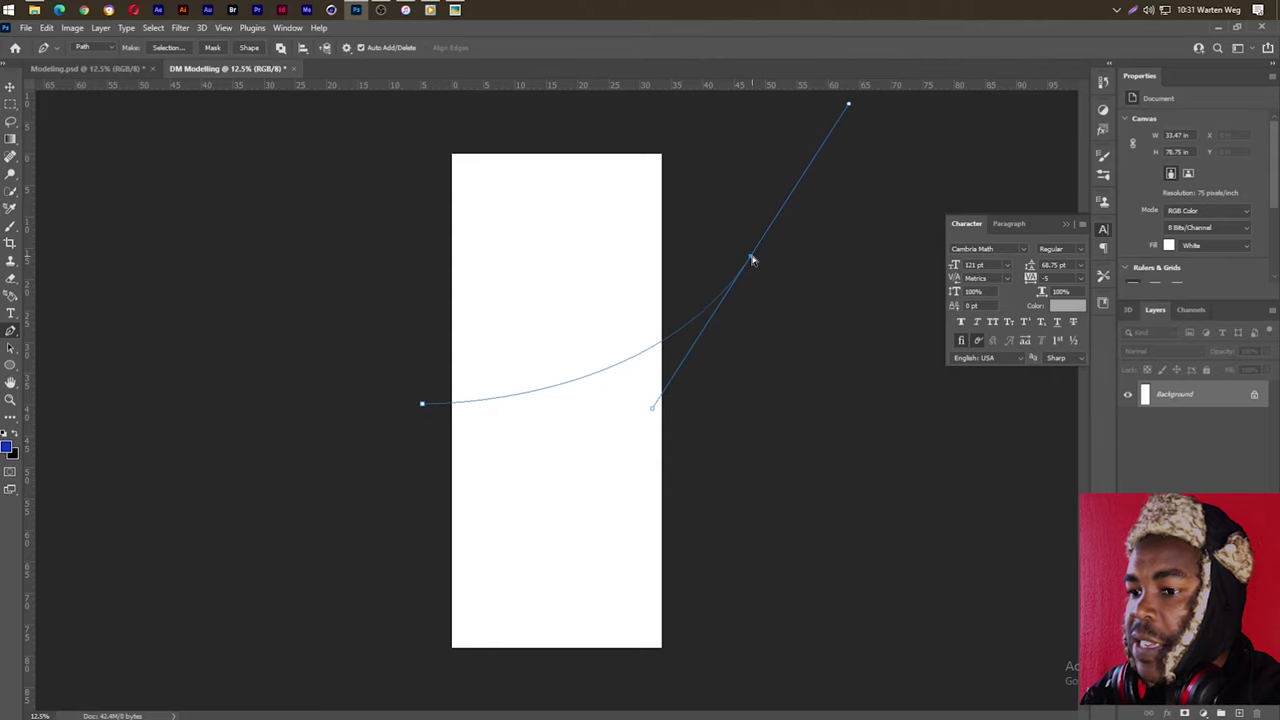
left_click(434, 127)
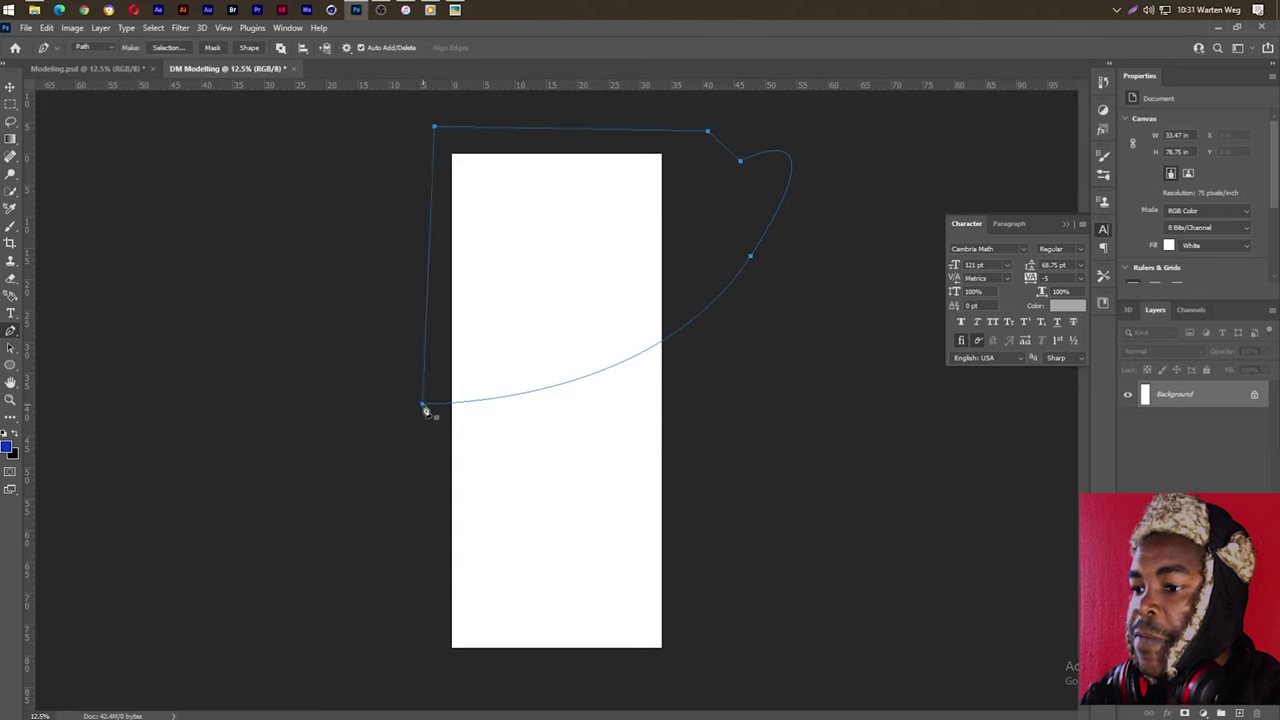
right_click(577, 262)
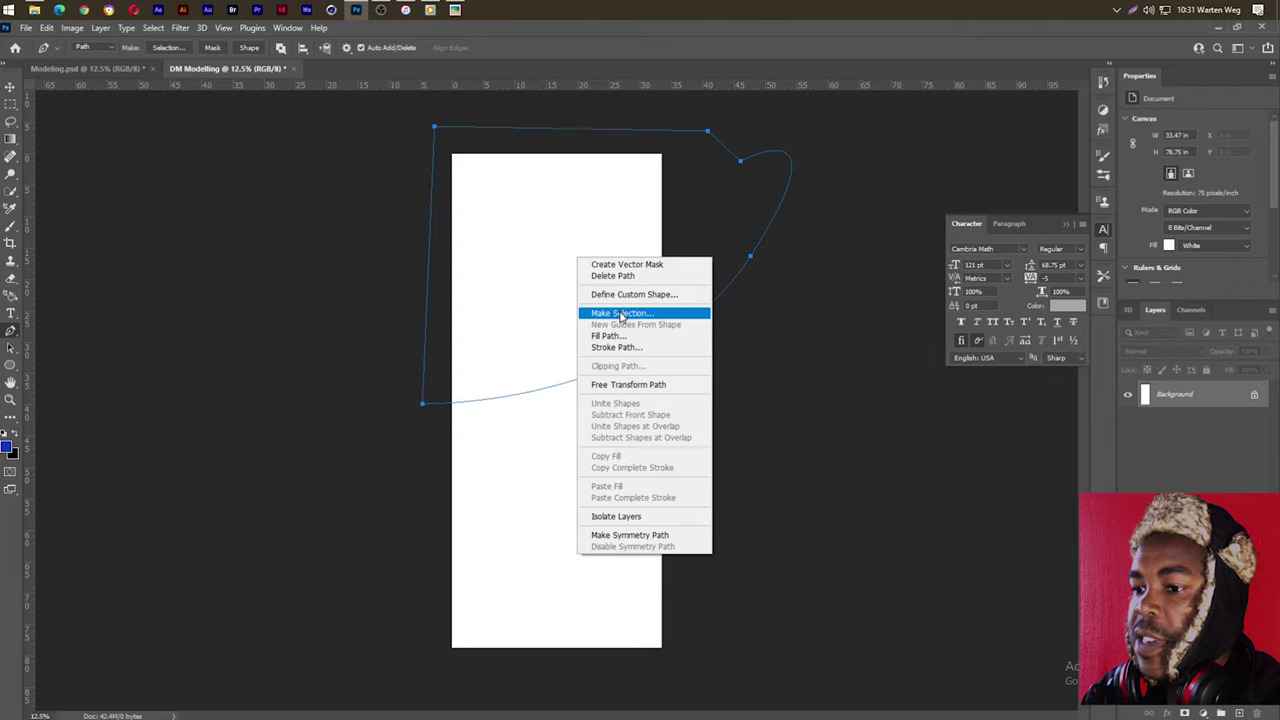
left_click(621, 314)
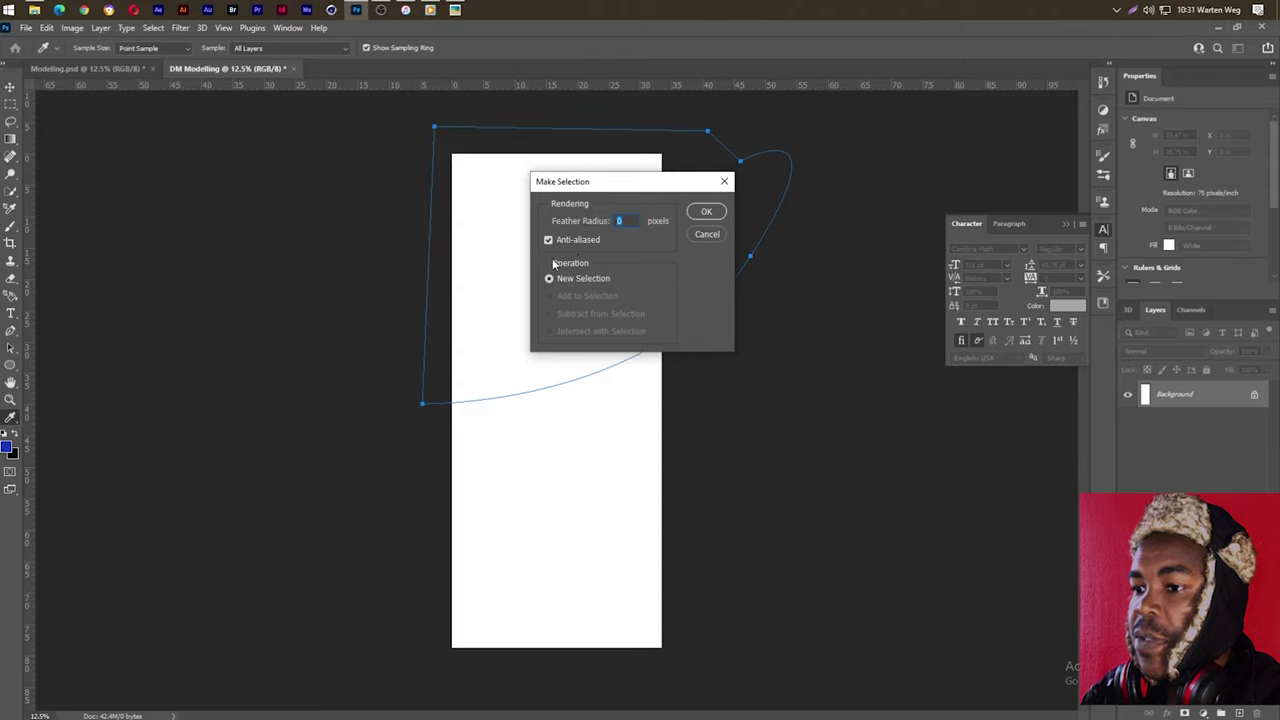
left_click(706, 213)
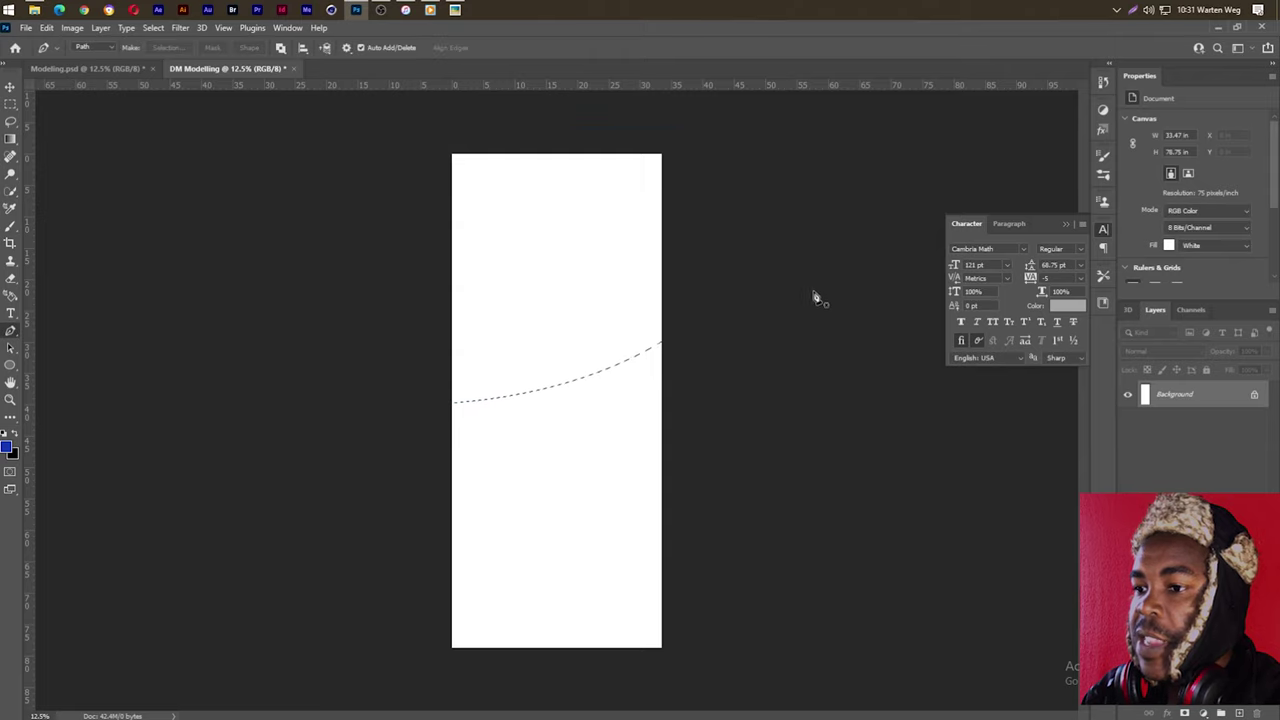
Step: Fill the selection with a black Solid Color fill layer (Color Fill 1)
left_click(1203, 712)
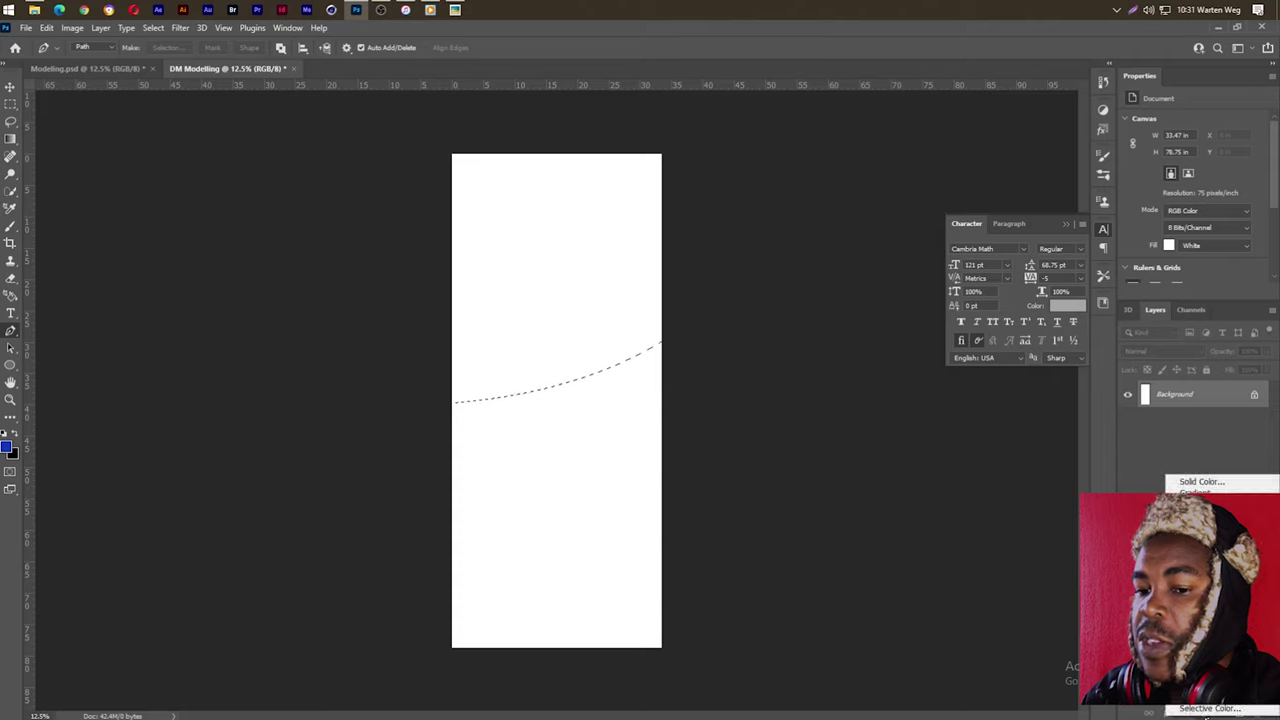
left_click(1202, 481)
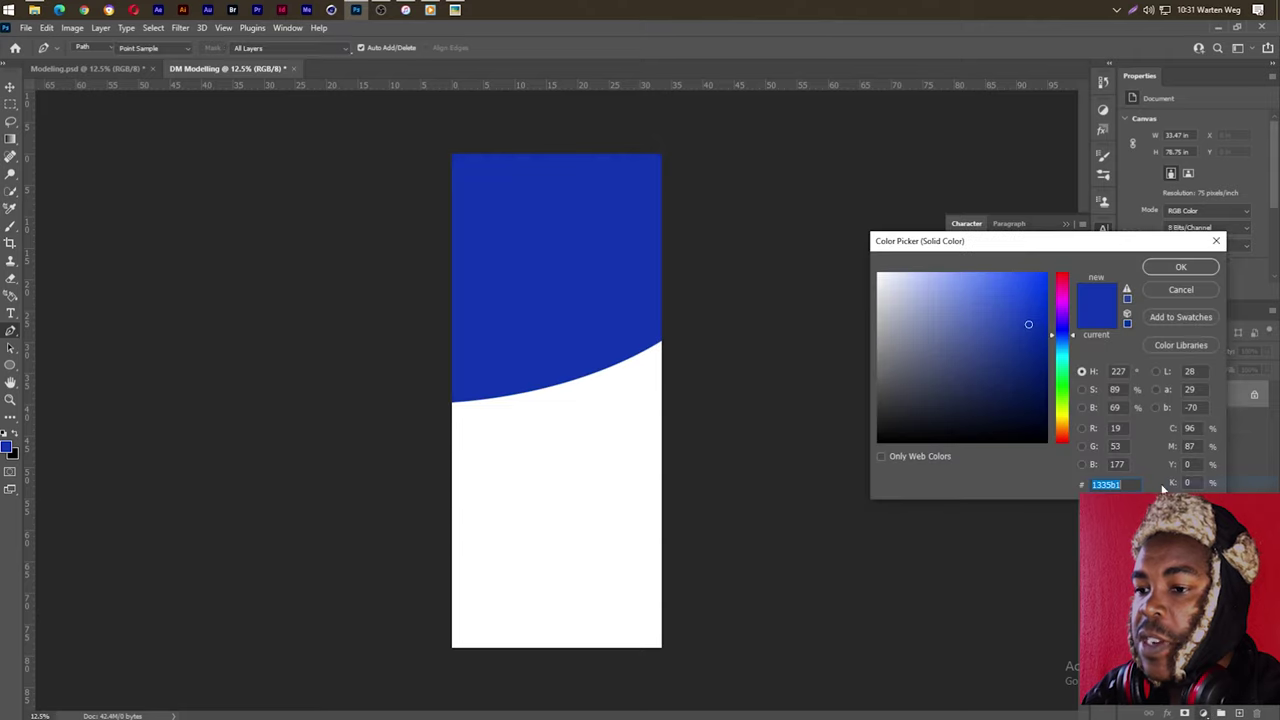
left_click_drag(960, 438, 1060, 466)
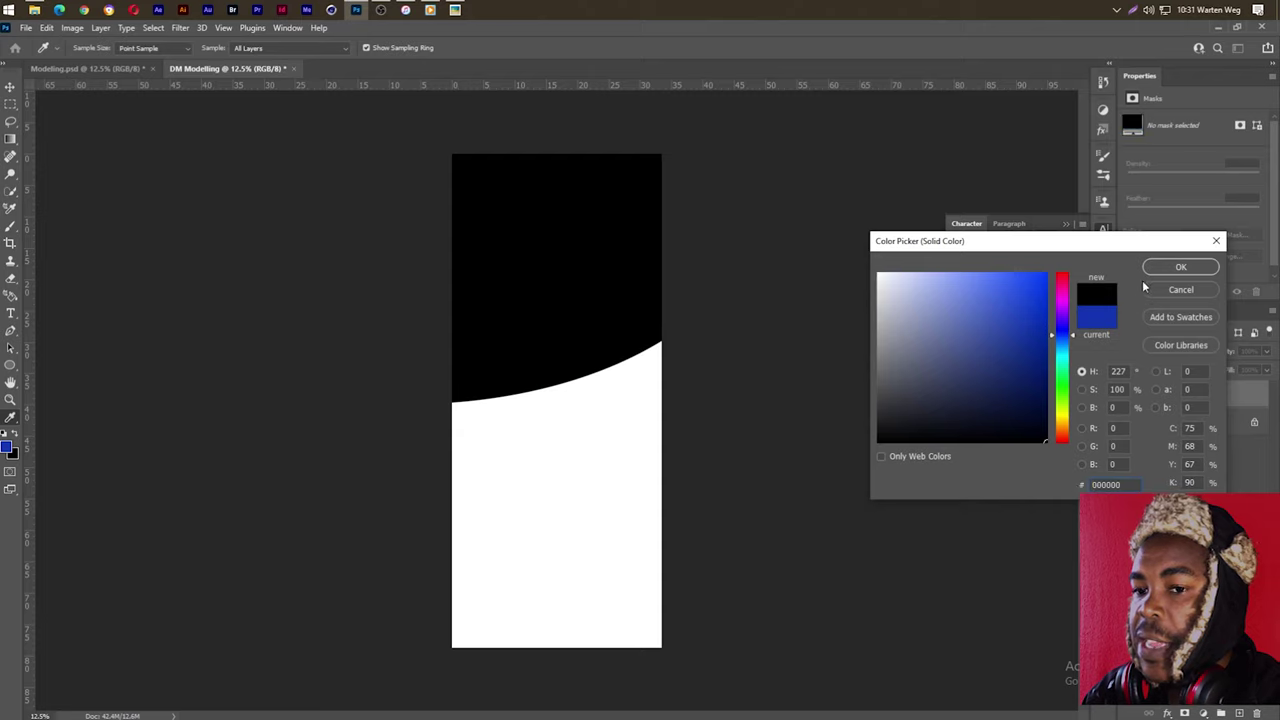
left_click(1180, 267)
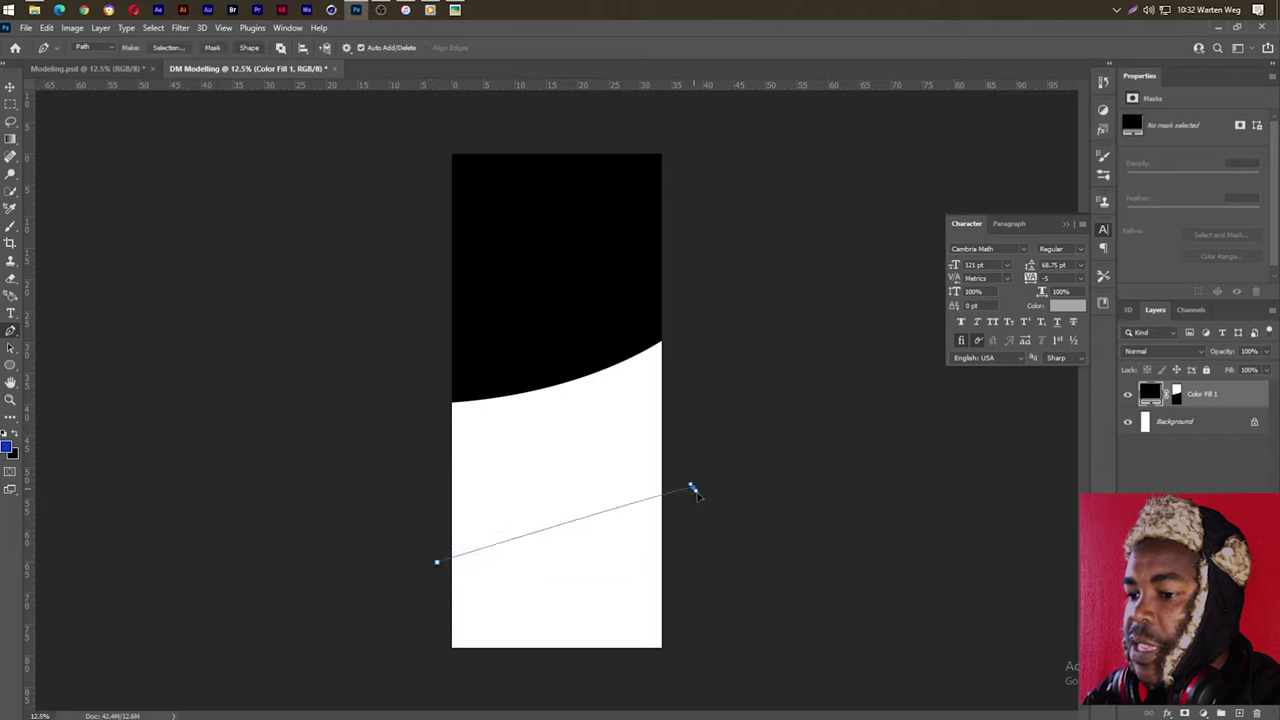
Step: Draw a second wavy closed Pen path below the black wave and make it a selection
left_click_drag(692, 487, 793, 557)
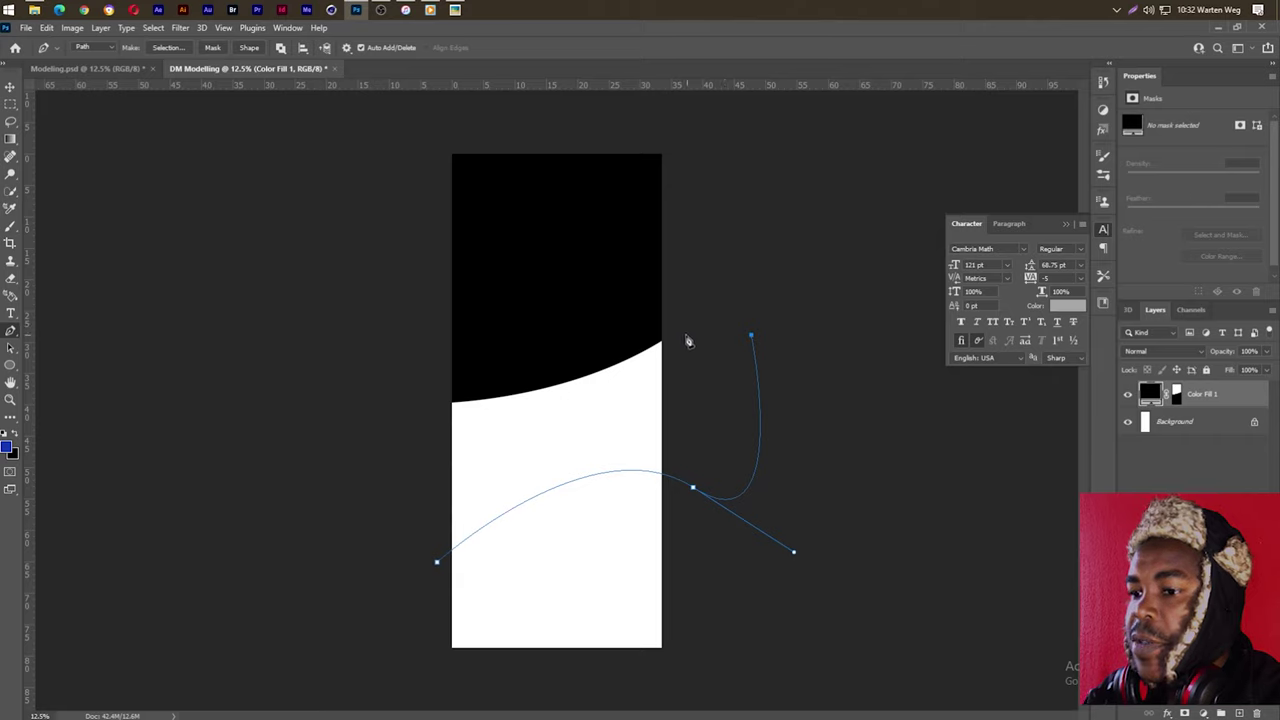
left_click_drag(750, 335, 702, 135)
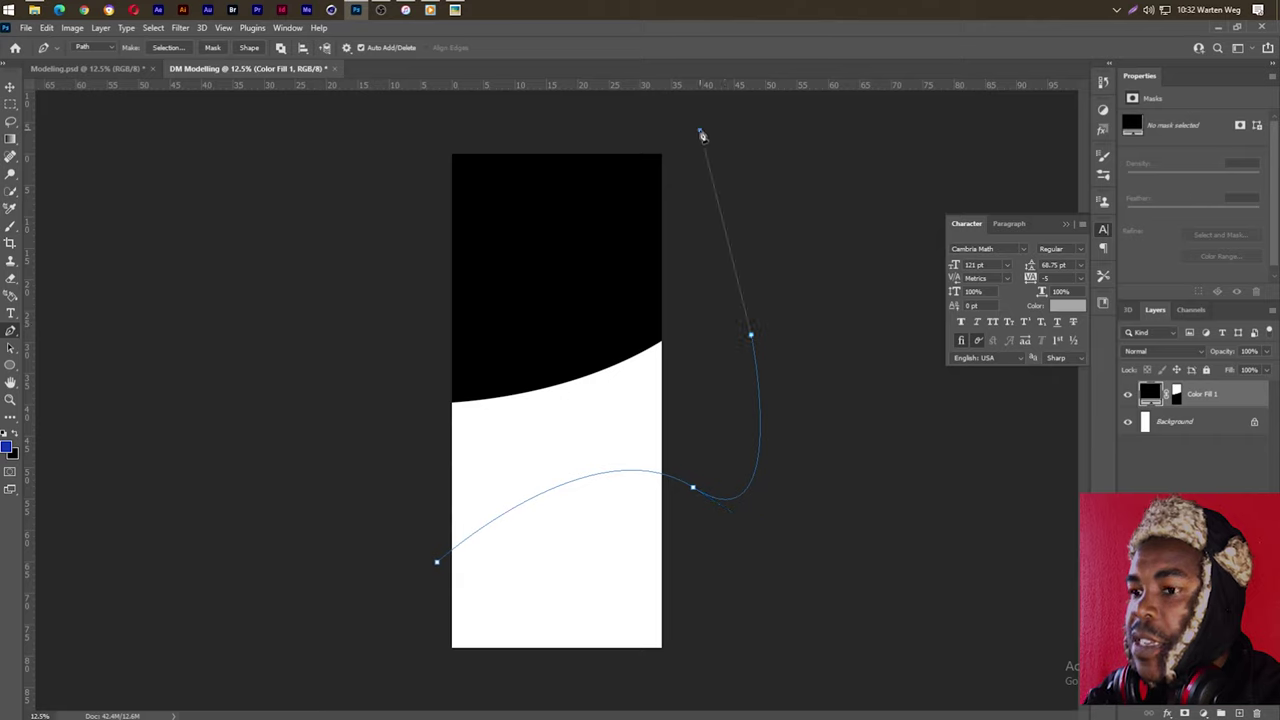
left_click(387, 140)
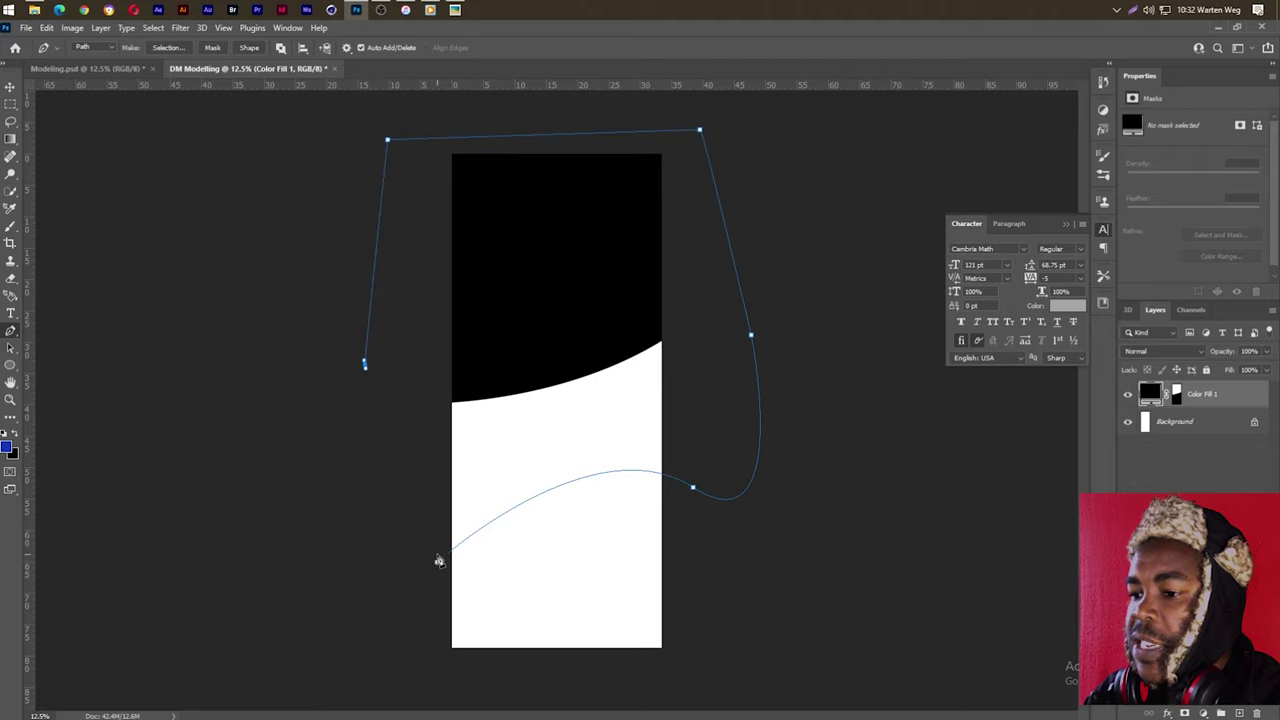
left_click(438, 564)
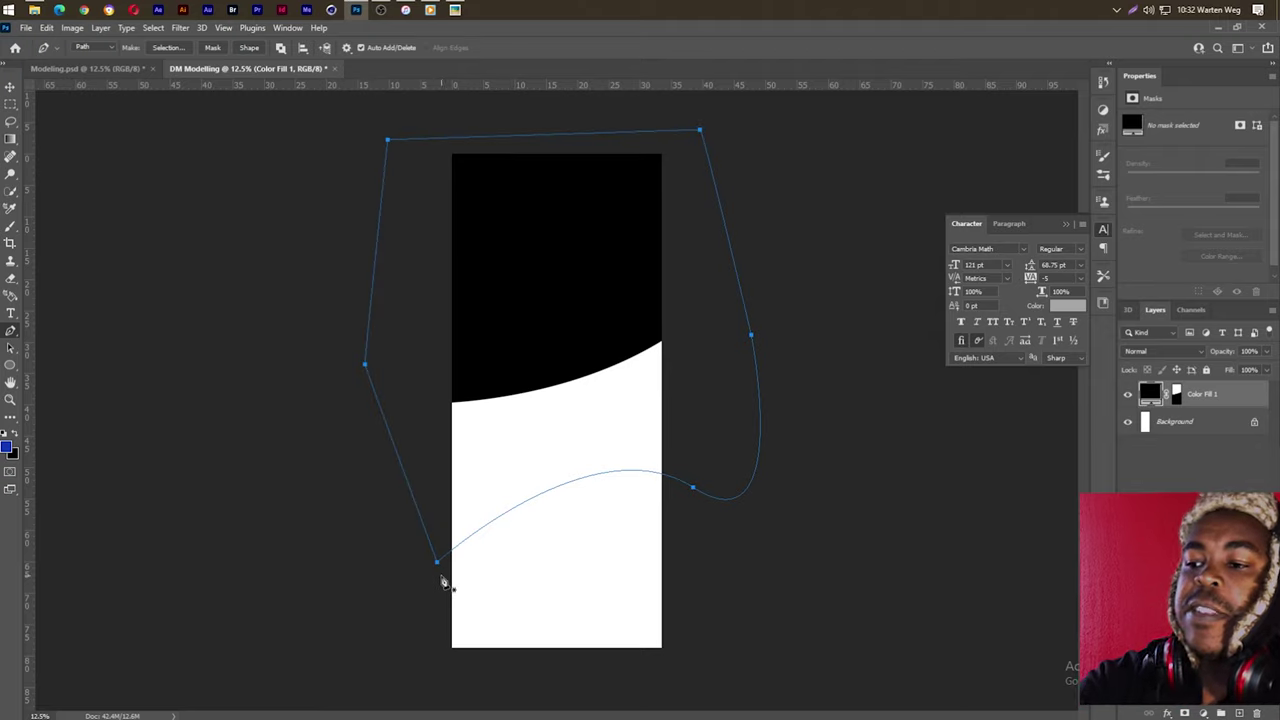
right_click(566, 364)
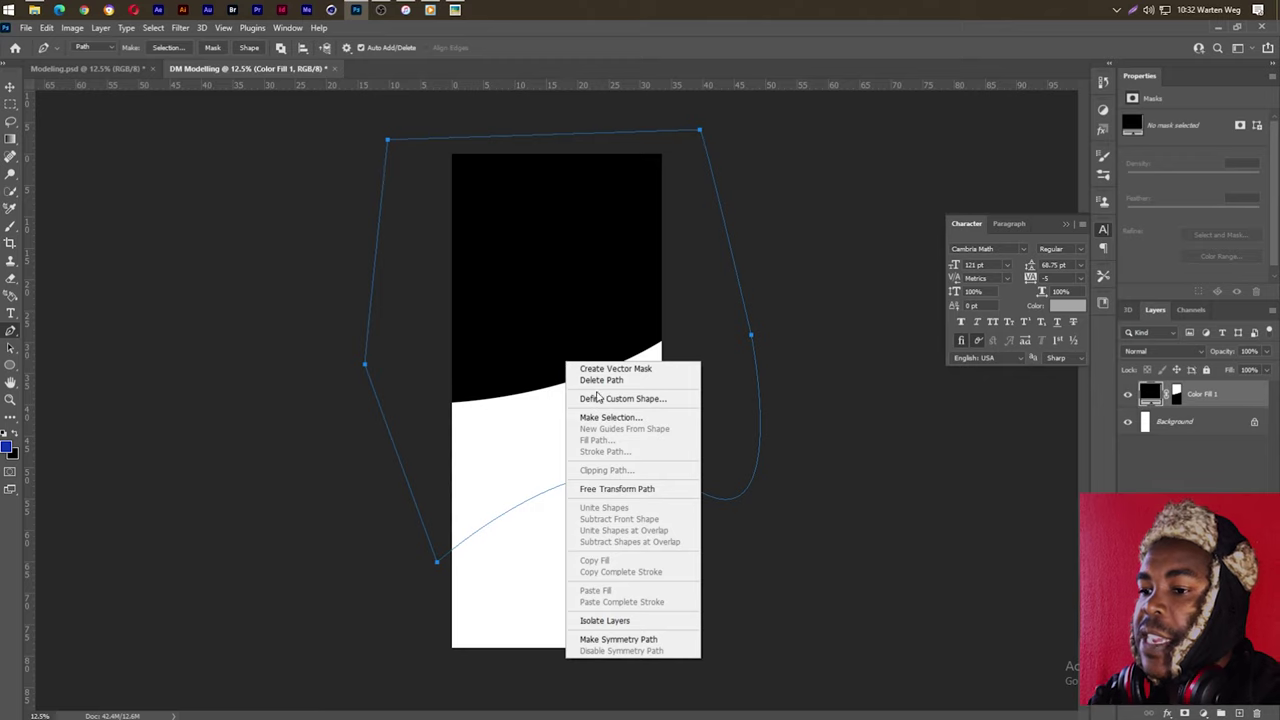
left_click(614, 418)
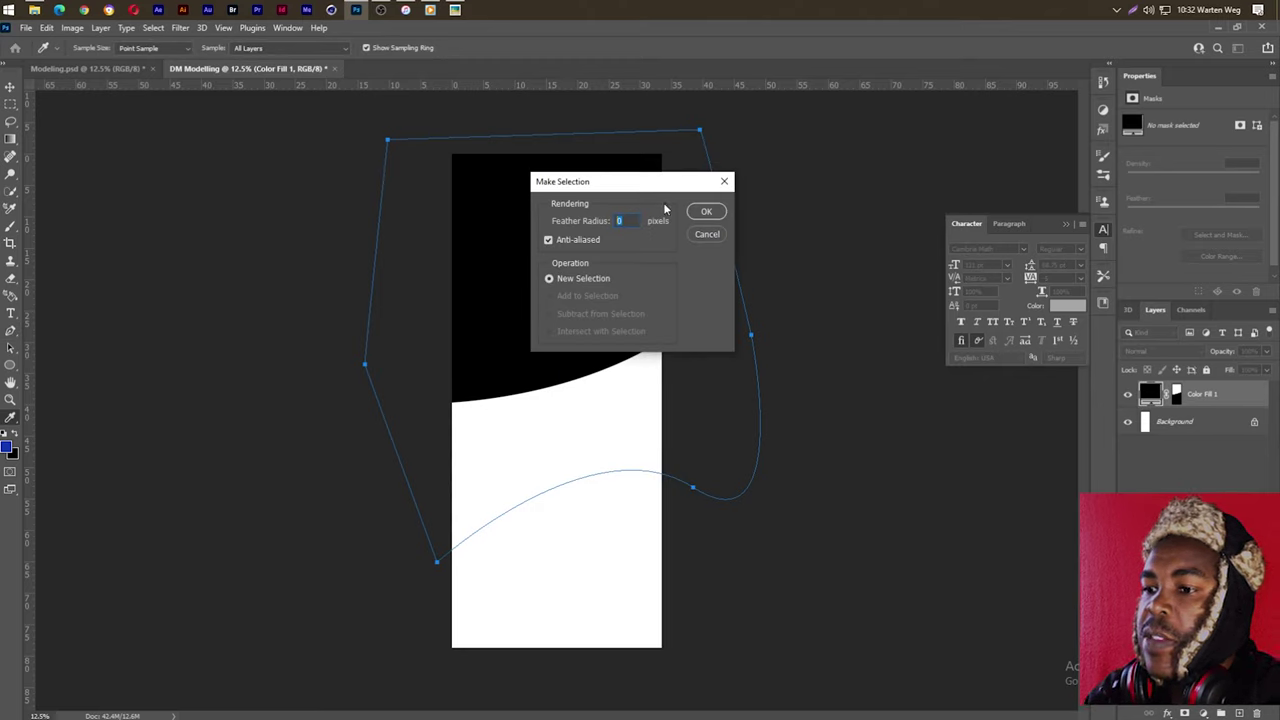
left_click(707, 213)
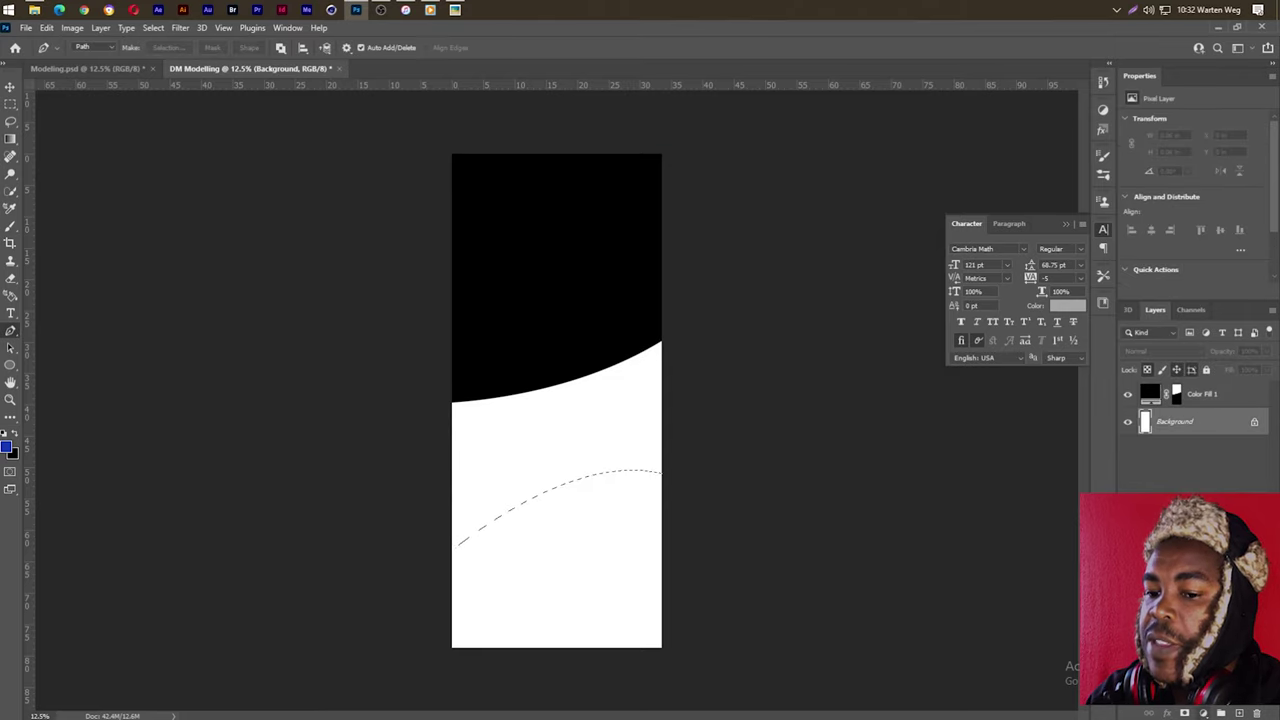
Step: Fill the selection with a blue #1335b1 Solid Color fill layer
left_click(1203, 713)
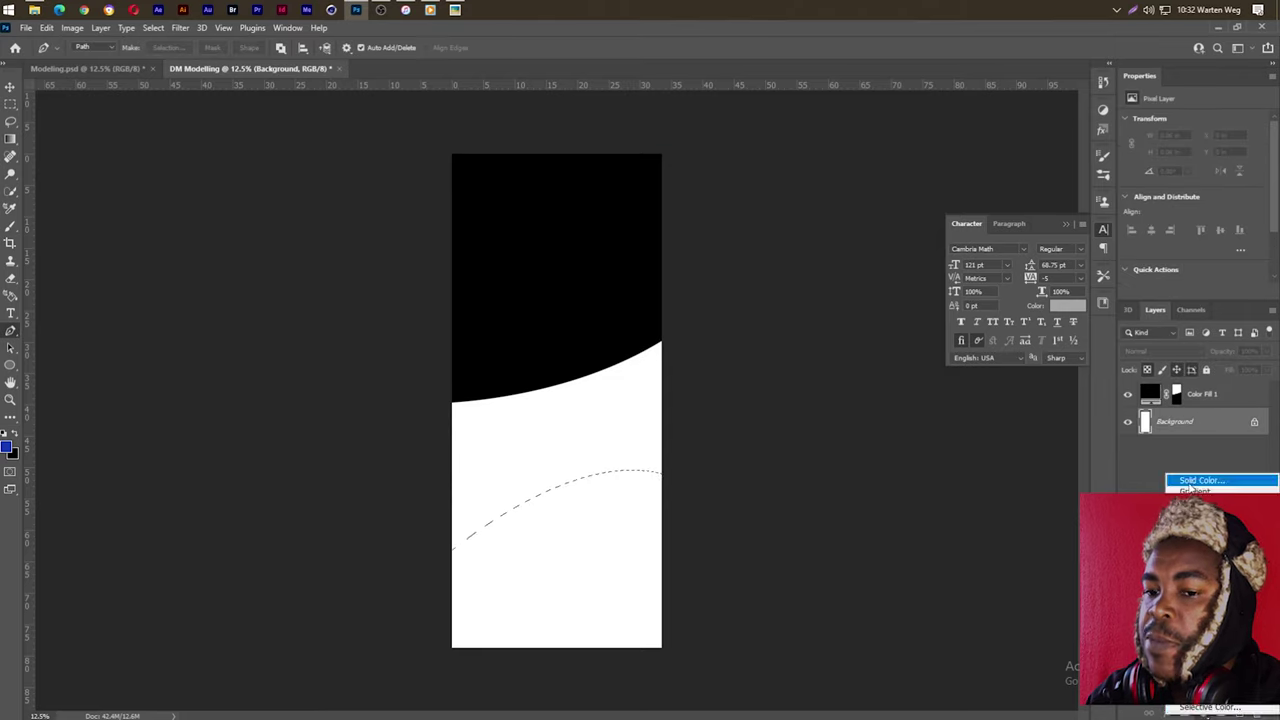
left_click(1201, 480)
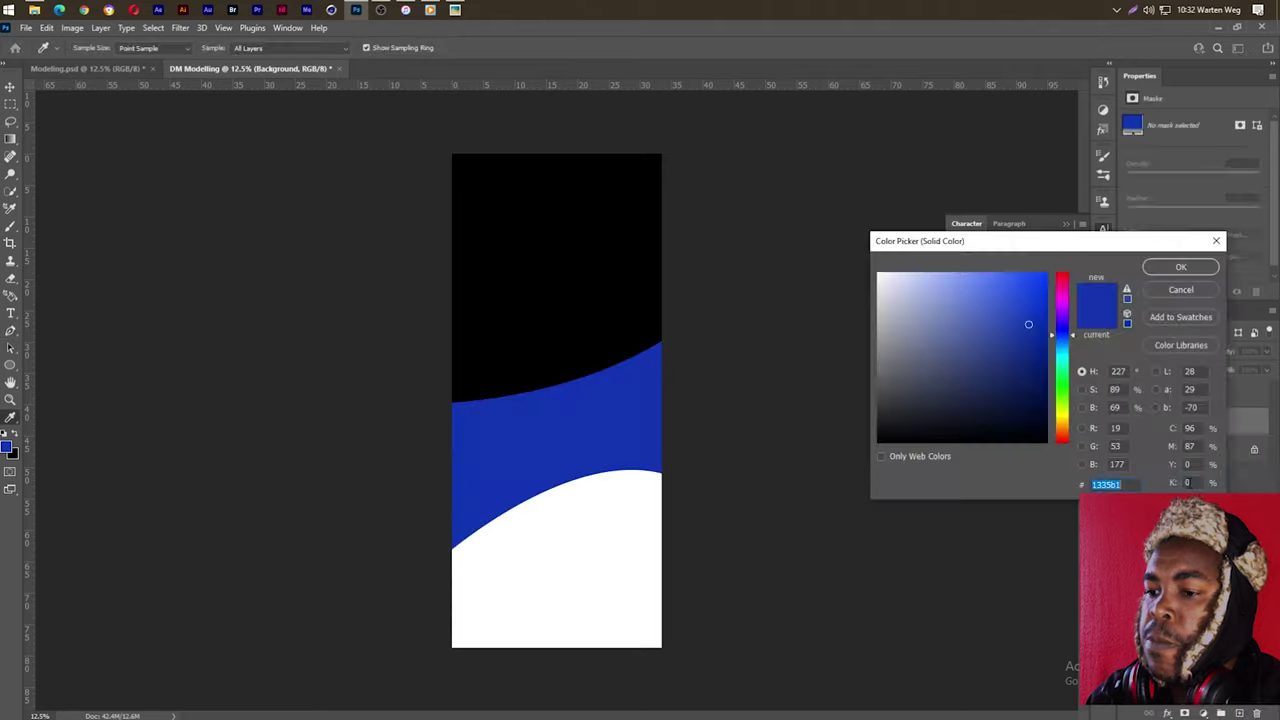
left_click(1168, 270)
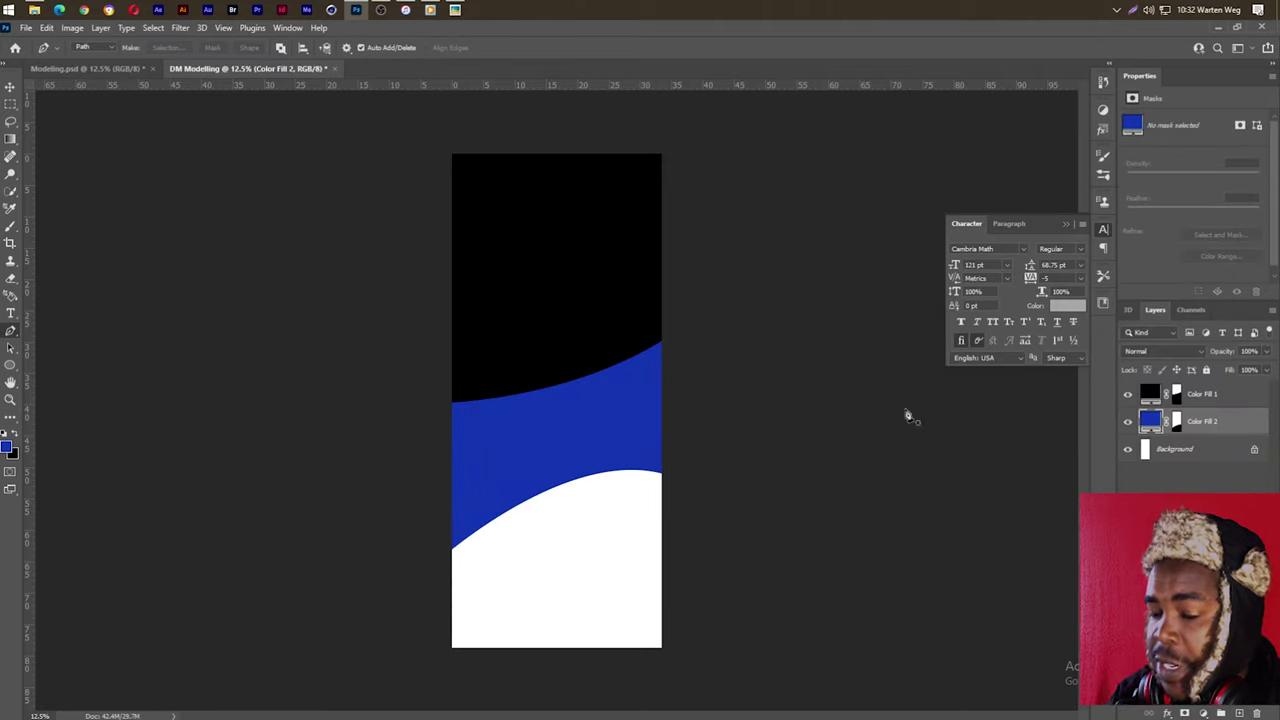
left_click(416, 648)
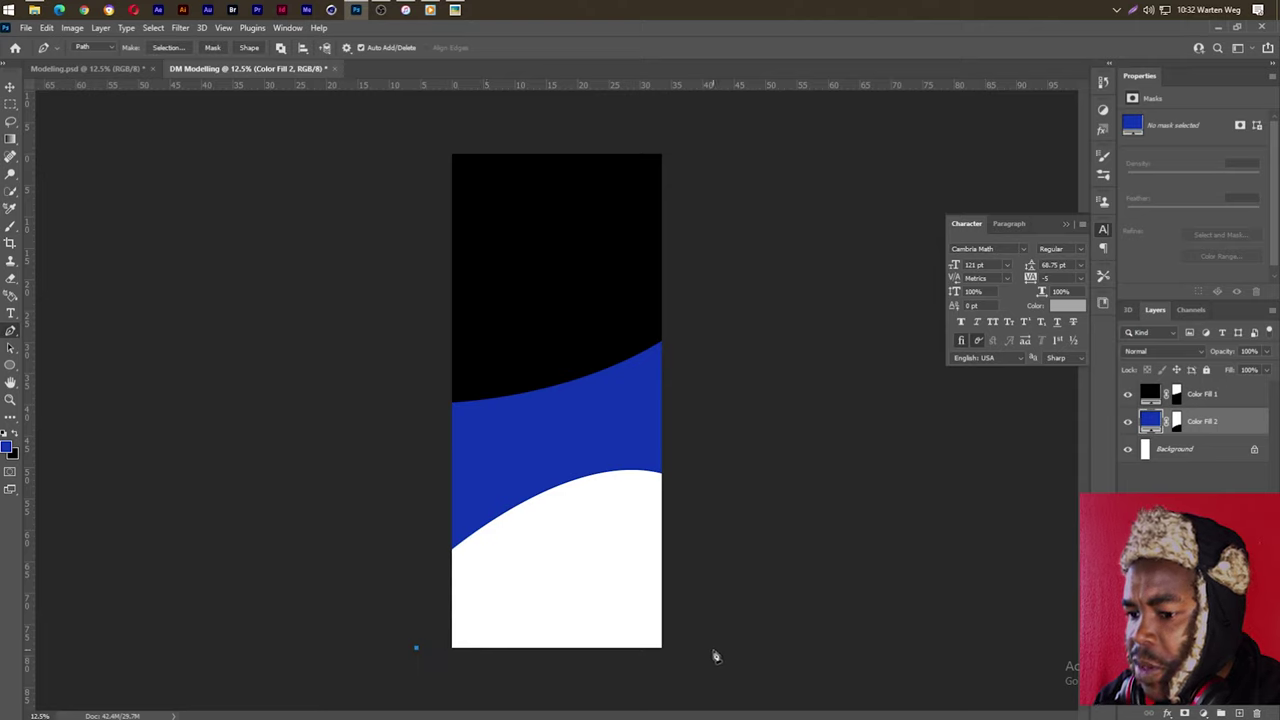
Step: Draw a trial curved path across the banner bottom, then delete it
left_click_drag(714, 650, 877, 650)
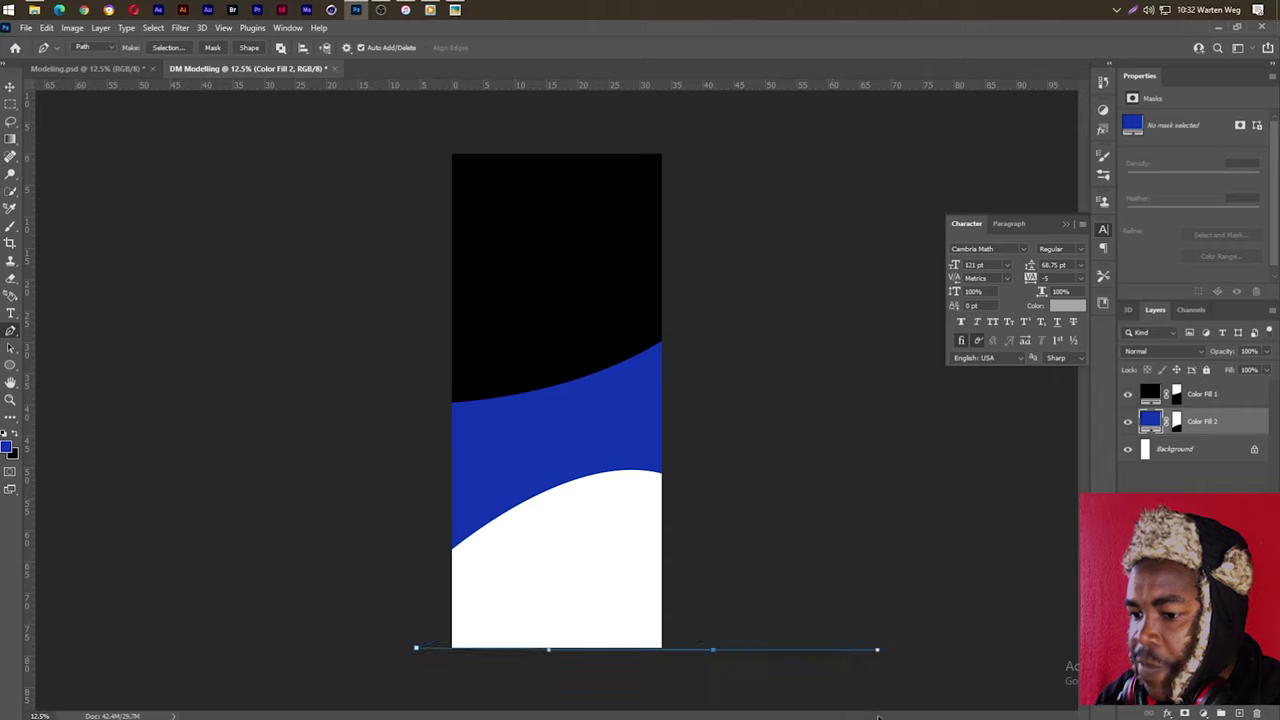
left_click_drag(878, 716, 889, 719)
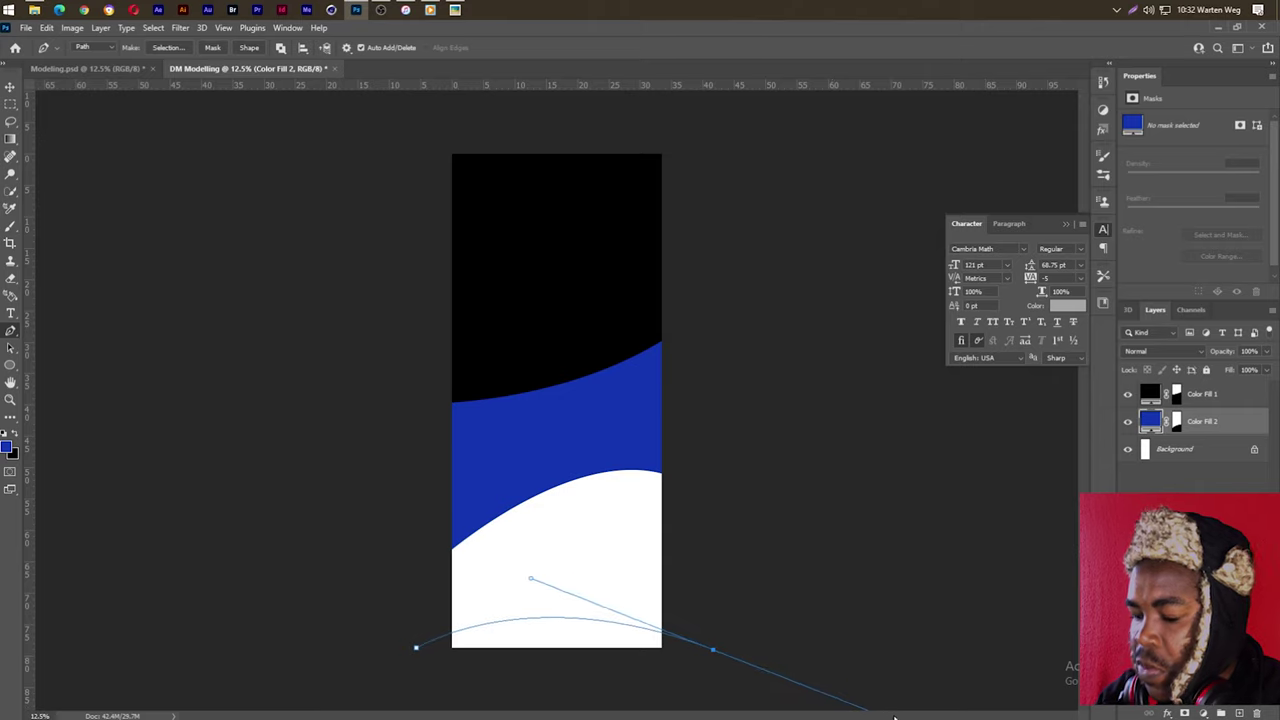
right_click(581, 603)
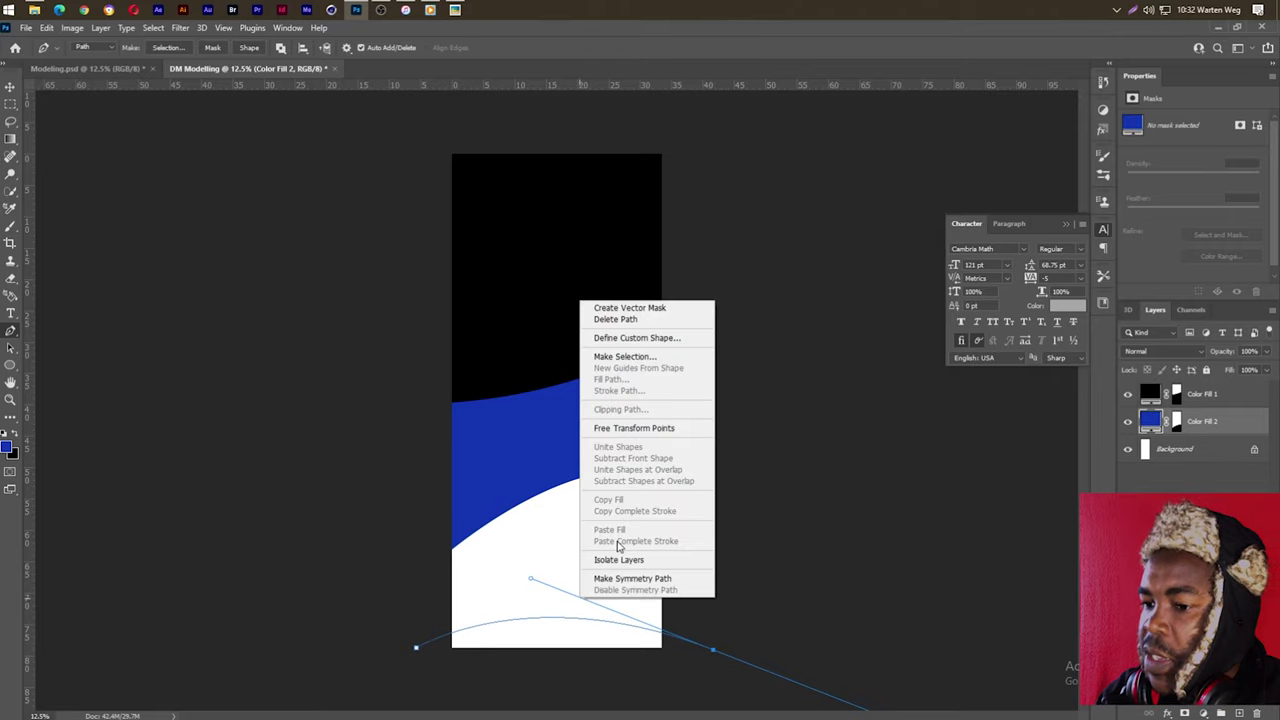
left_click(612, 318)
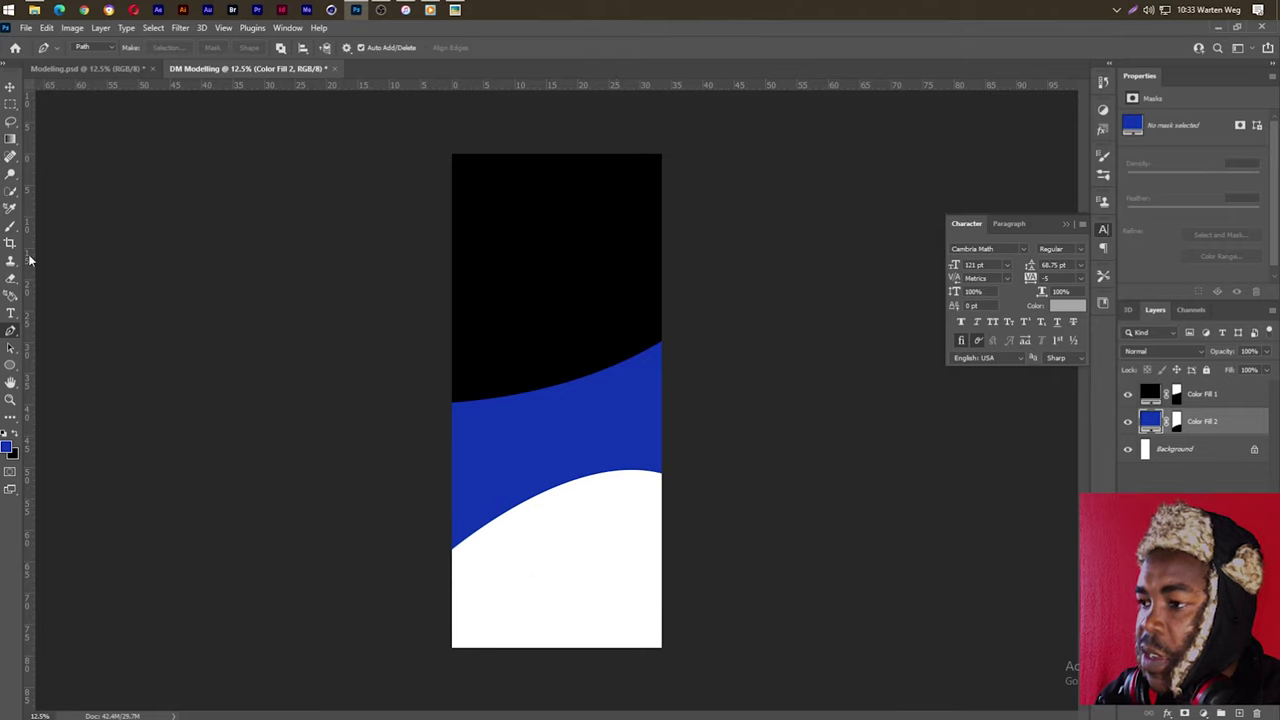
Step: Draw a wide flat ellipse across the banner bottom and enlarge it slightly
left_click(12, 366)
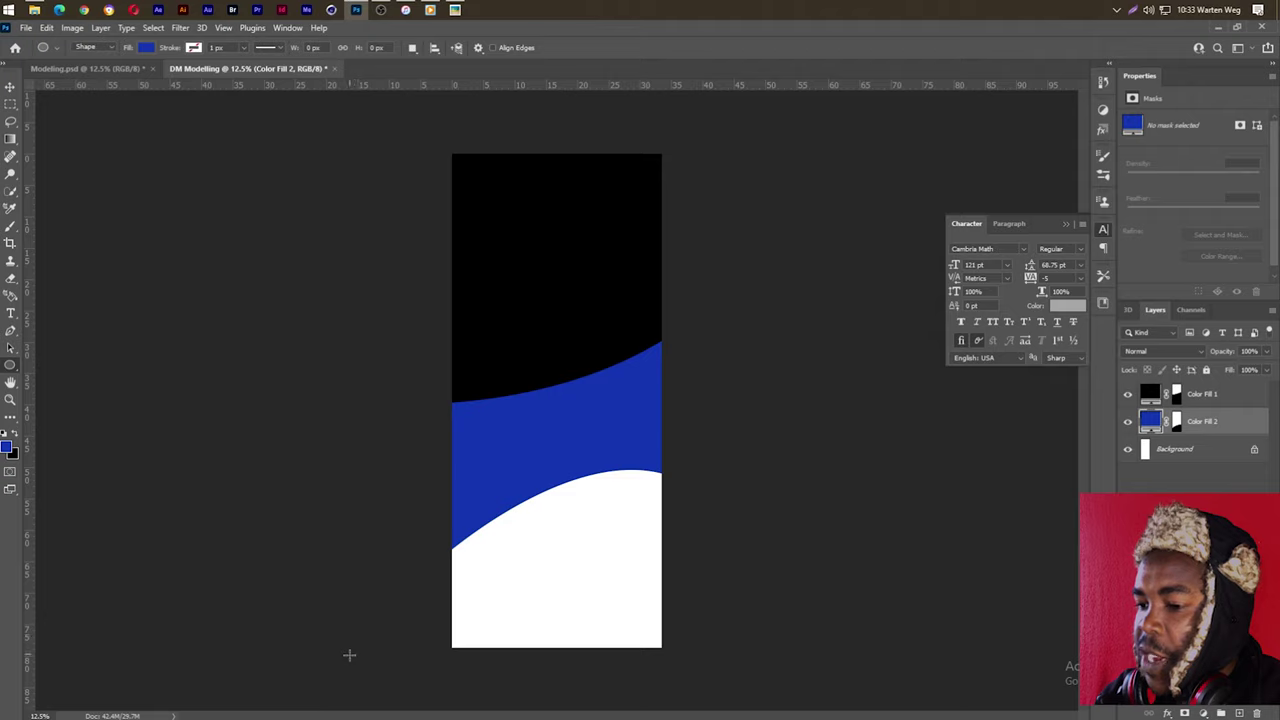
left_click_drag(350, 669, 736, 611)
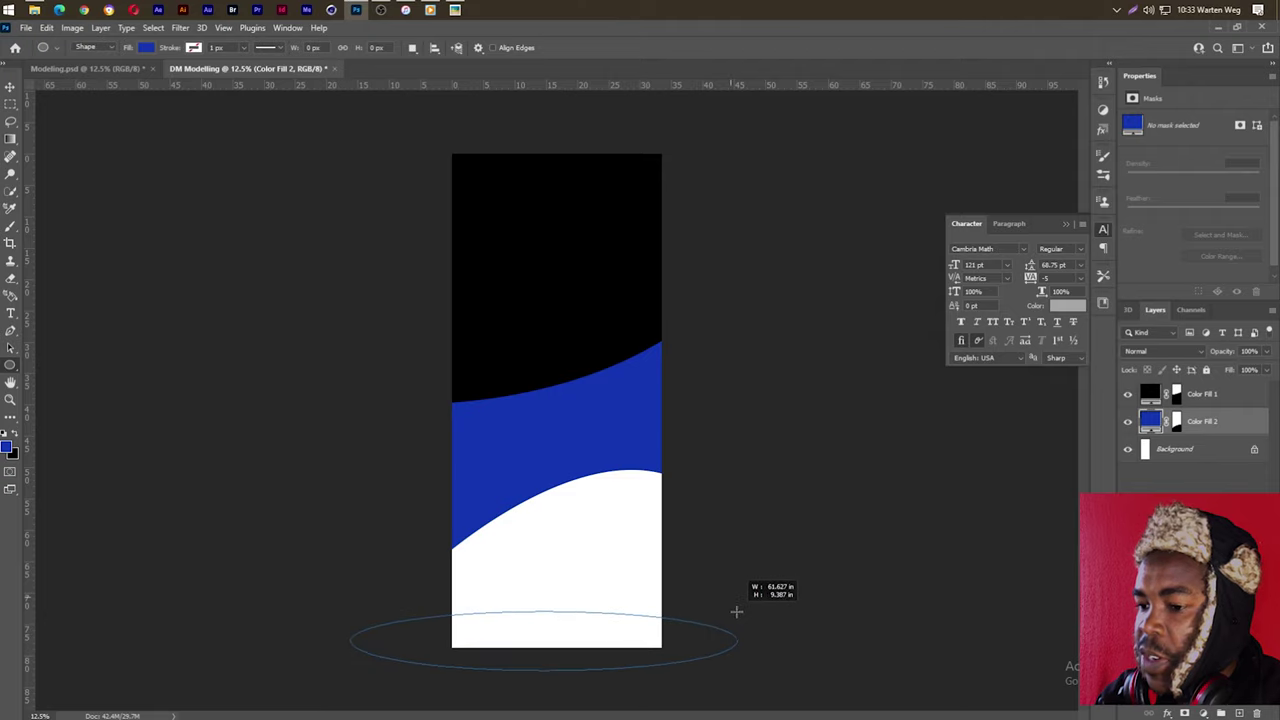
left_click_drag(736, 611, 733, 597)
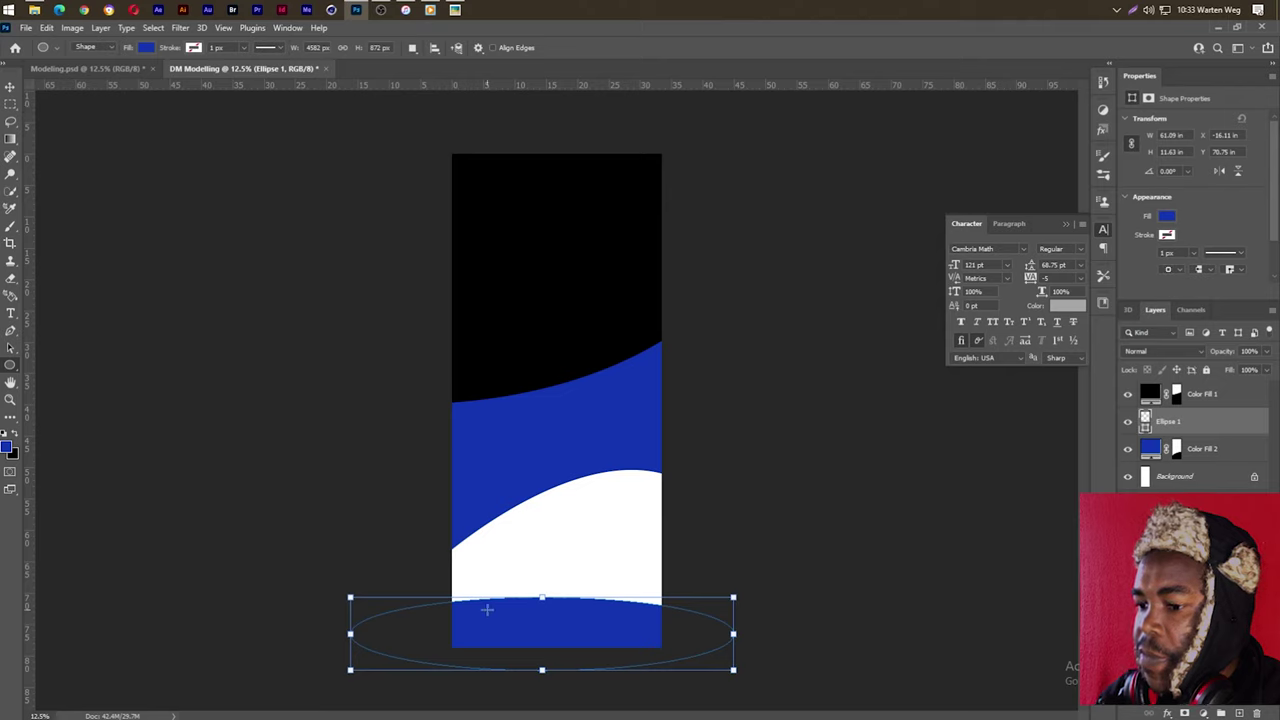
left_click_drag(542, 598, 542, 591)
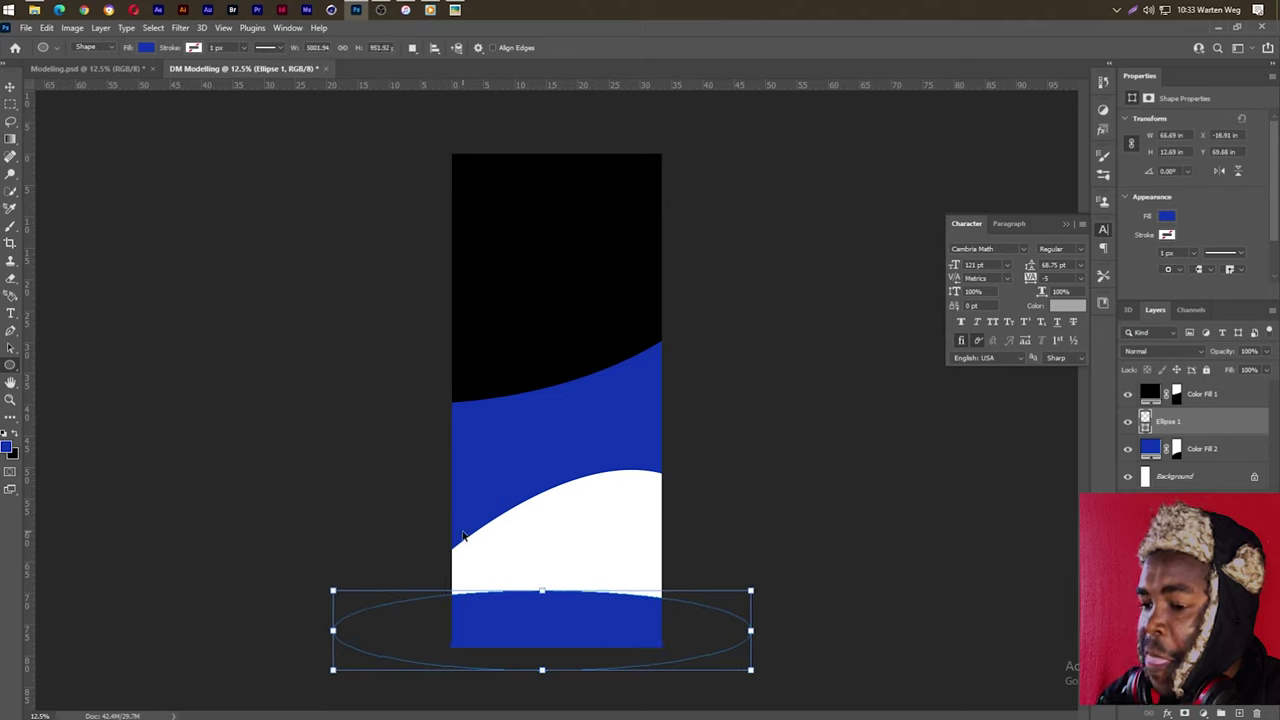
Step: Select the Ellipse 1 layer and change its fill colour to black
key("ctrl+a")
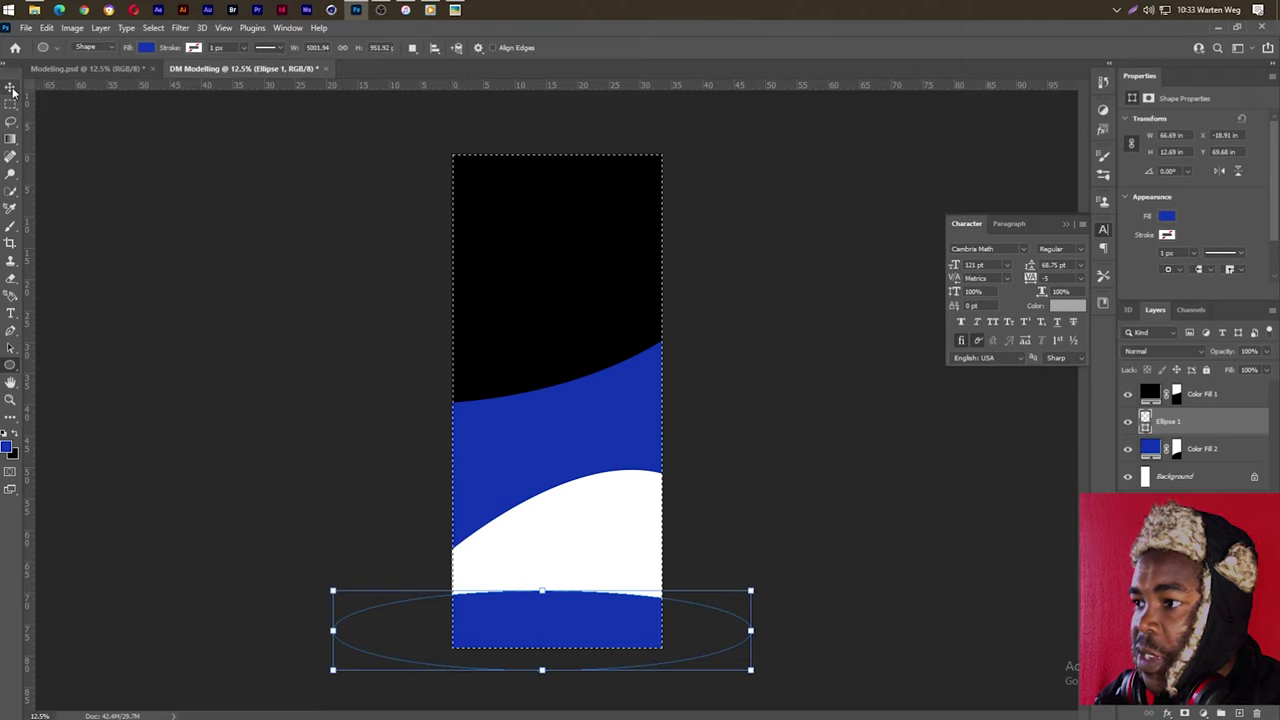
left_click(11, 89)
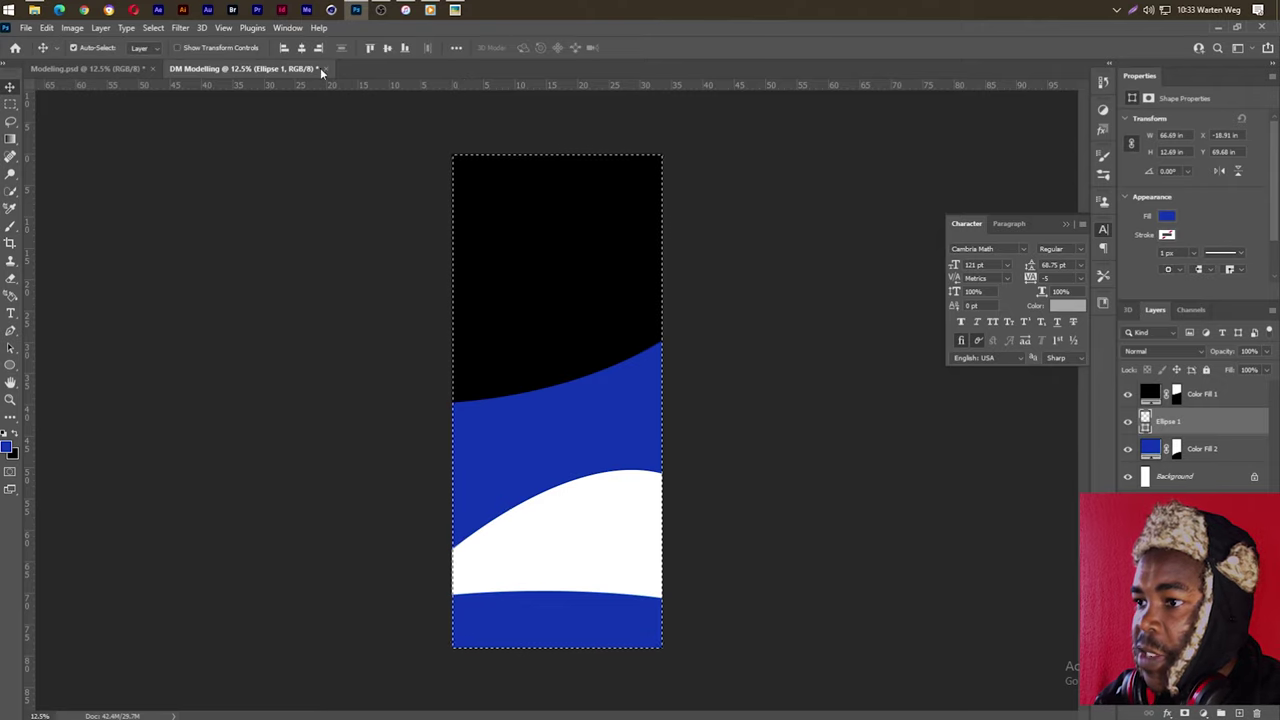
left_click(772, 449)
key("ctrl+d")
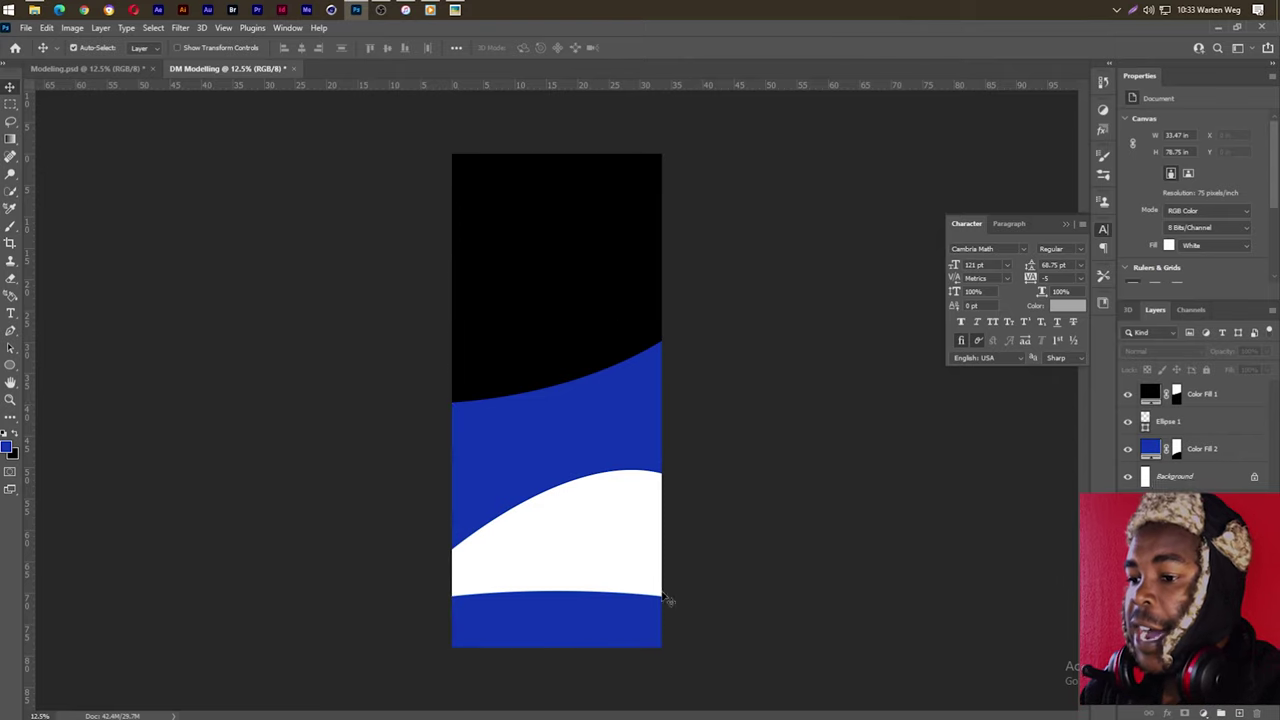
left_click(543, 631)
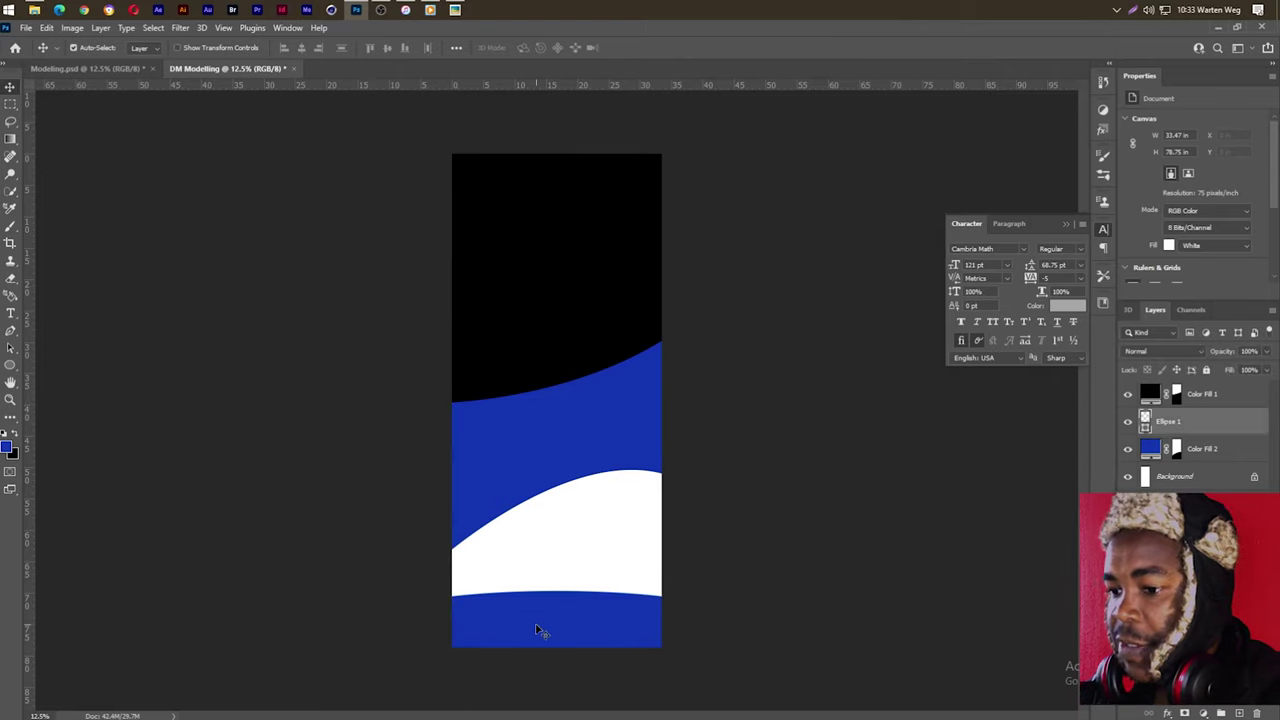
double_click(1150, 448)
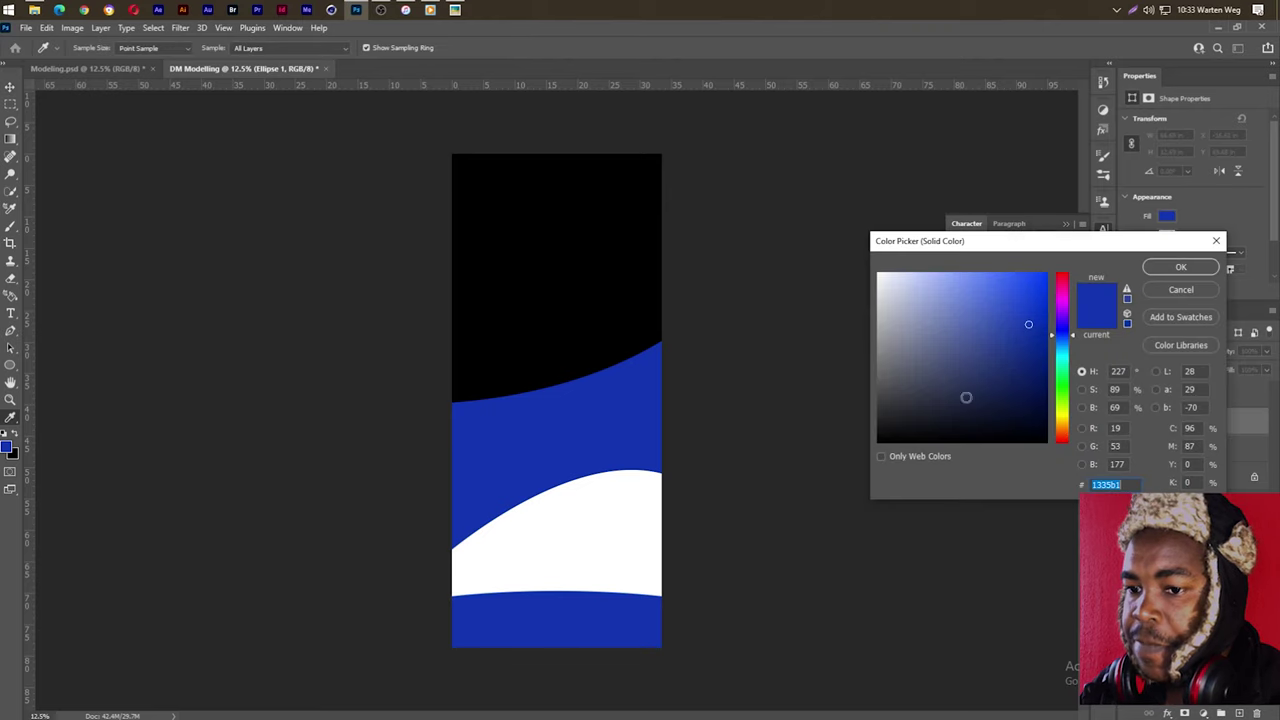
left_click_drag(966, 397, 1092, 484)
left_click(1180, 267)
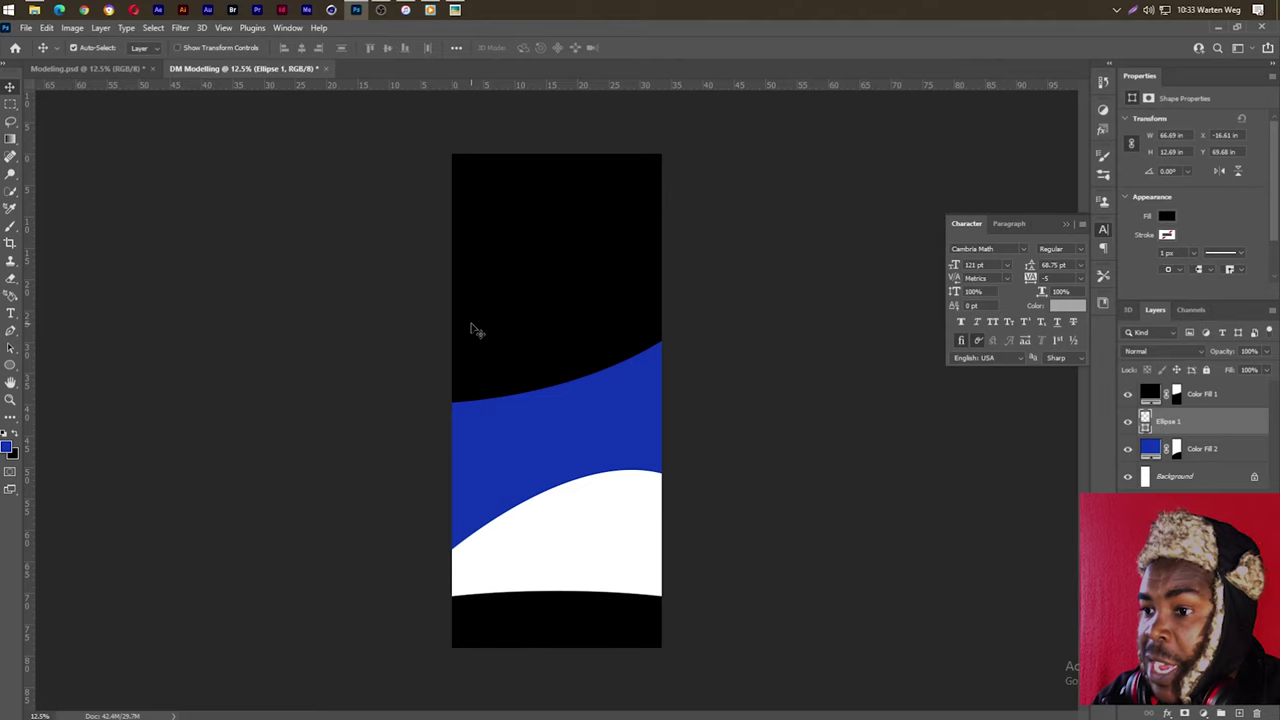
Step: Copy the DM logo and text layers from Modeling.psd onto the banner, with Color Fill 1 beneath them
left_click(127, 70)
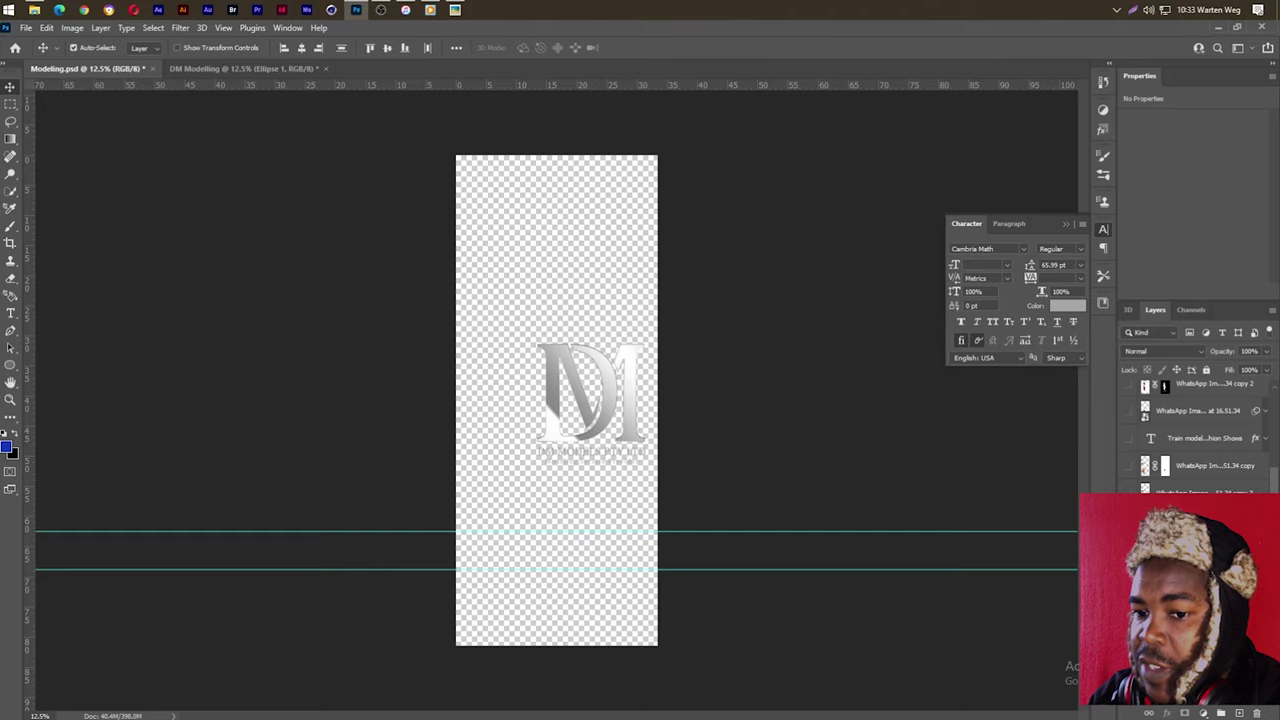
left_click_drag(1150, 520, 210, 73)
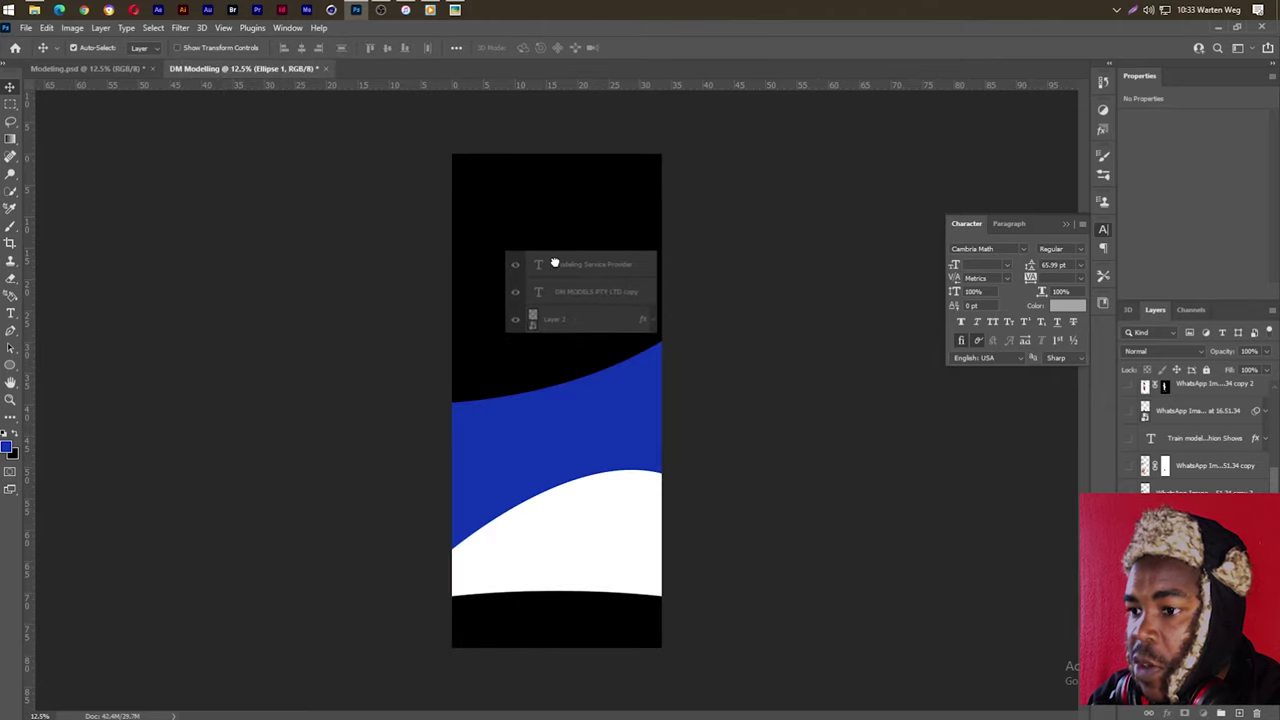
left_click_drag(210, 73, 546, 255)
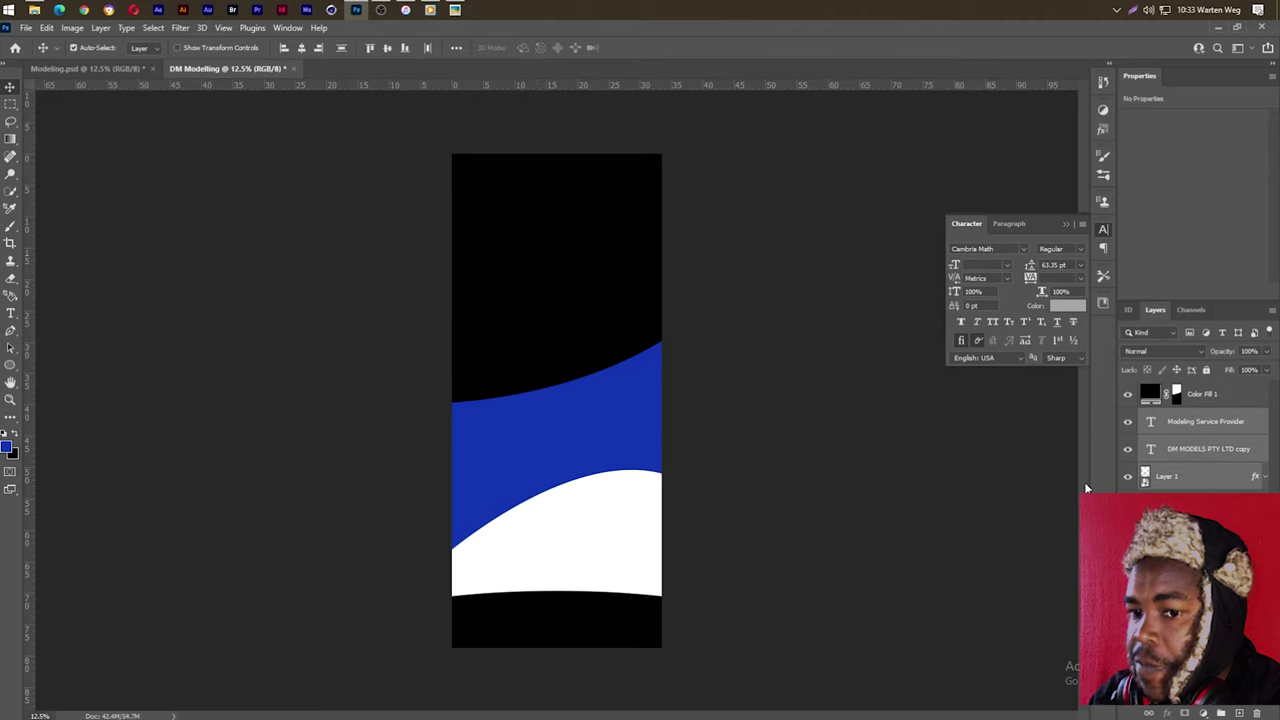
left_click_drag(1170, 394, 1145, 490)
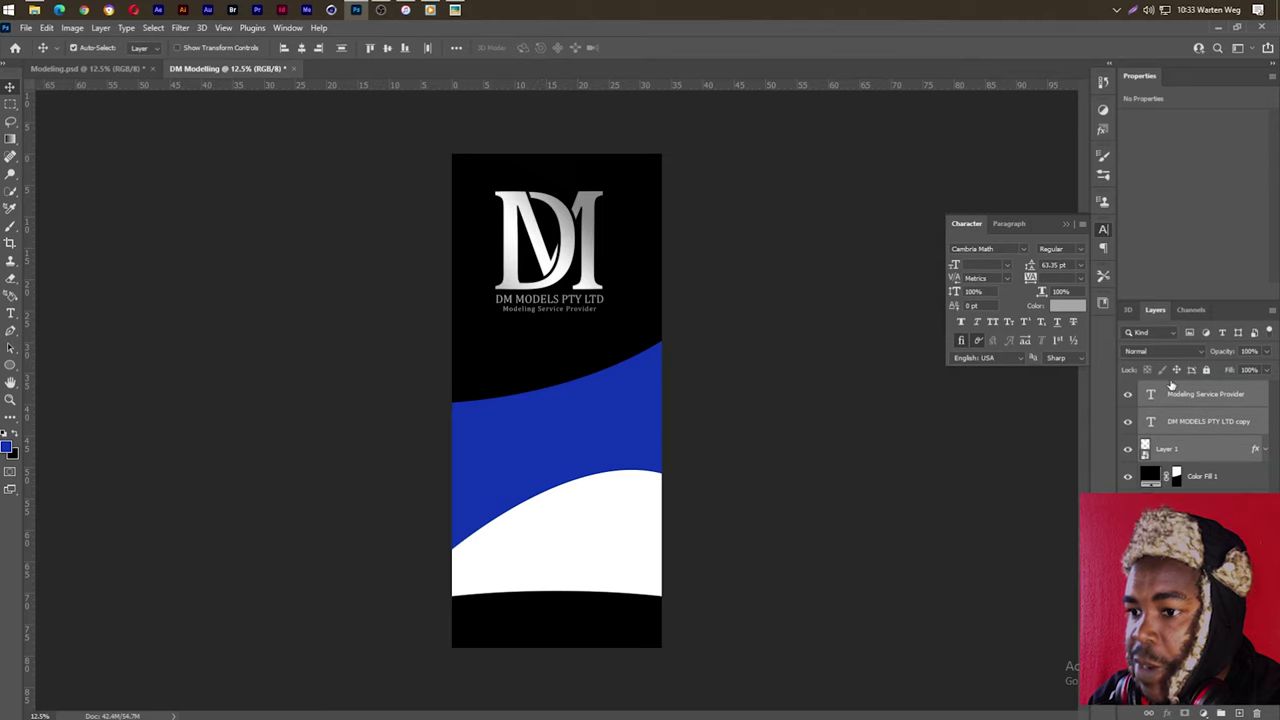
key("ctrl+t")
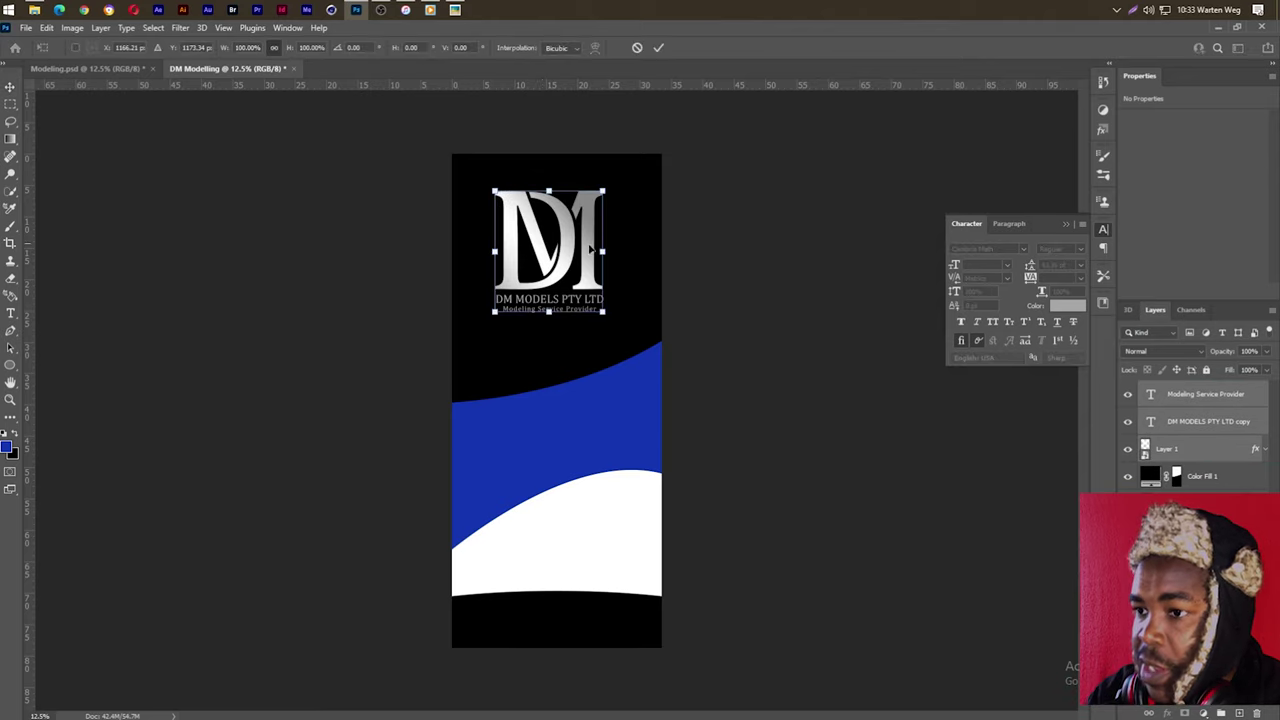
left_click_drag(603, 252, 615, 252)
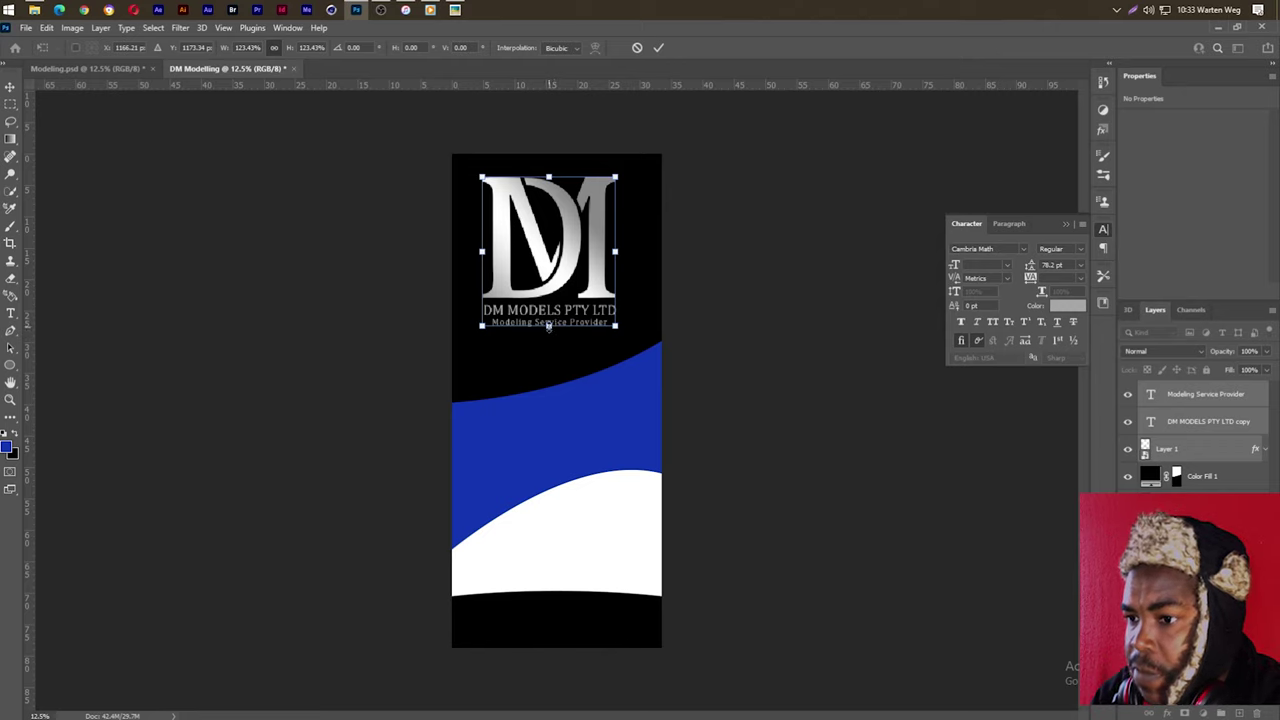
left_click_drag(548, 327, 558, 304)
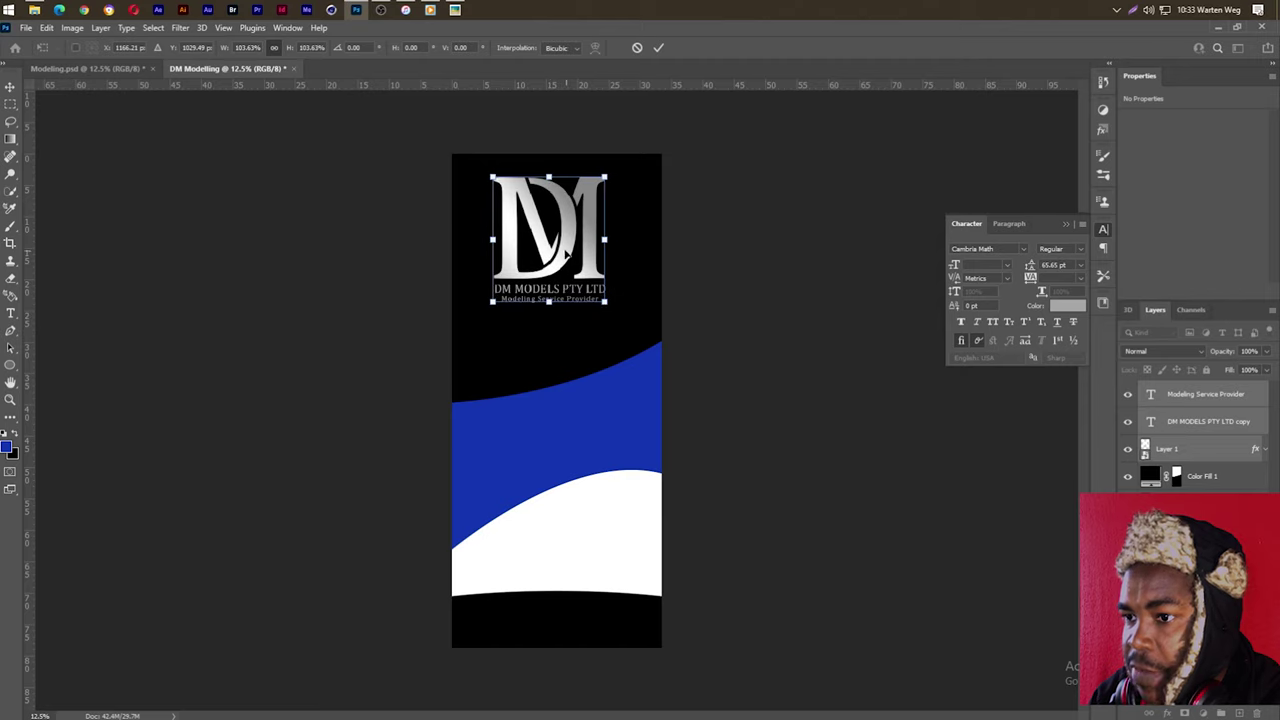
left_click_drag(566, 255, 597, 273)
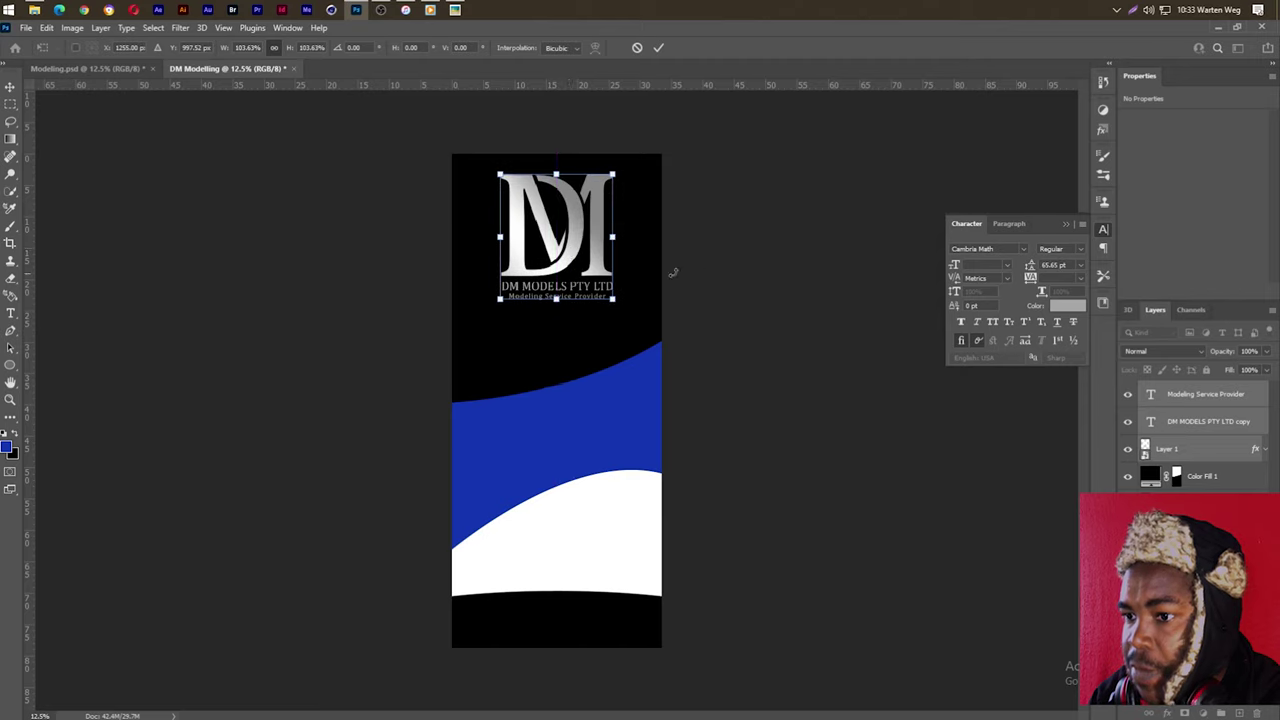
left_click_drag(557, 300, 556, 289)
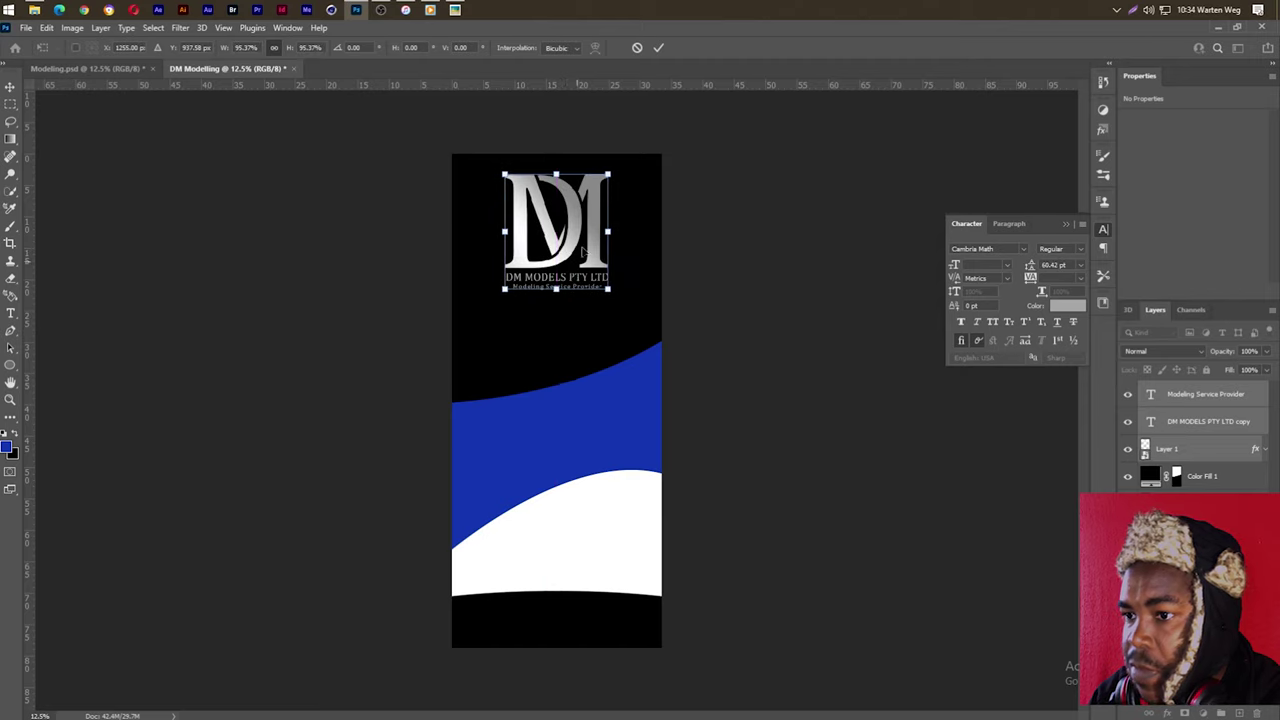
left_click(658, 48)
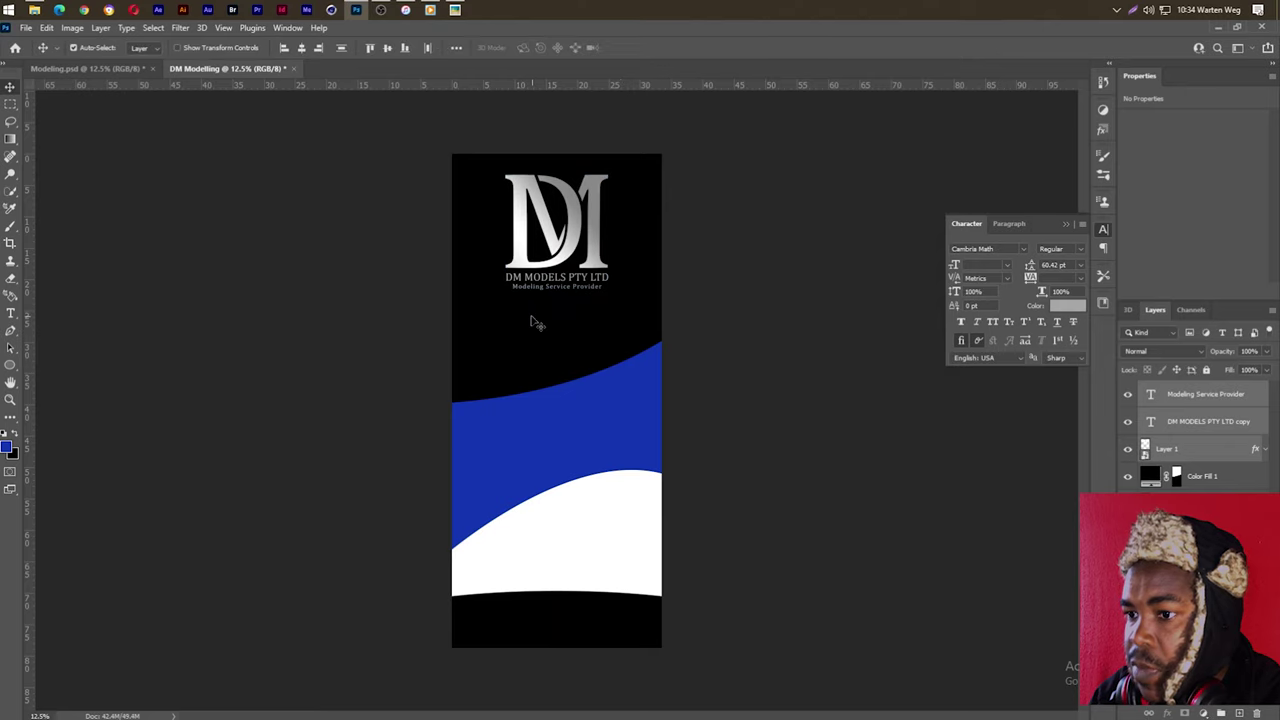
scroll(534, 318, "up", 2)
scroll(553, 230, "up", 2)
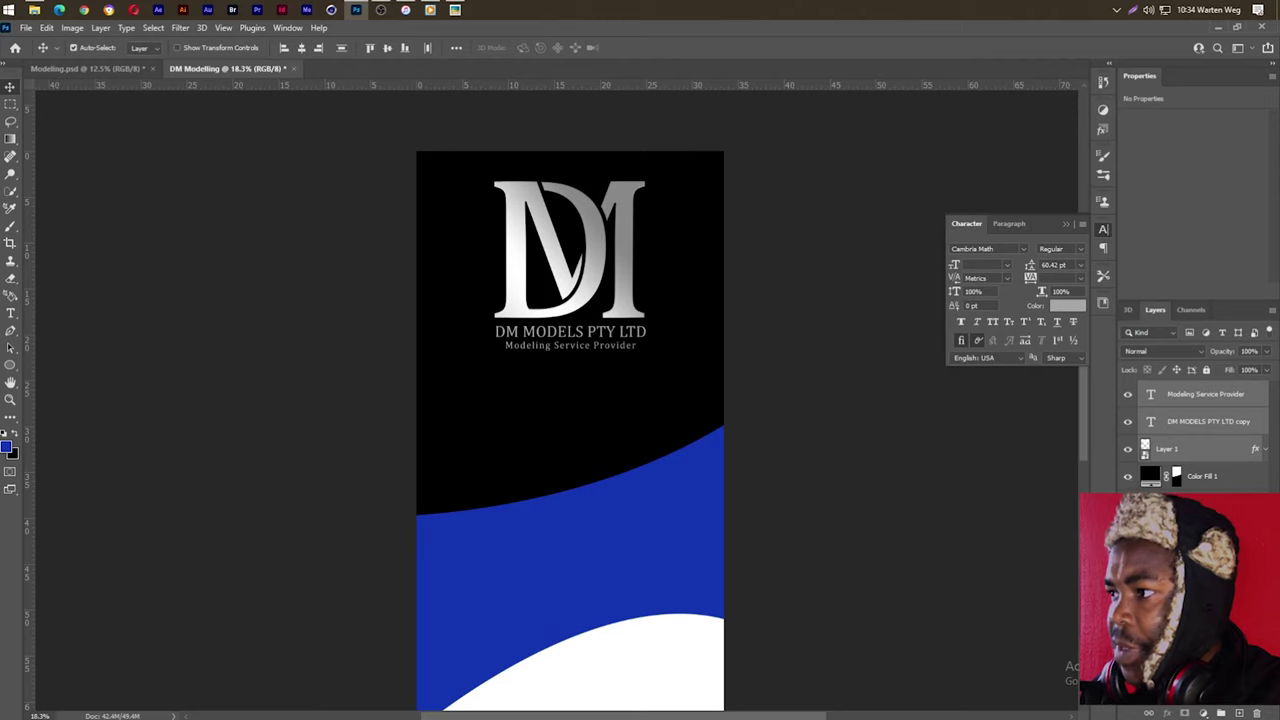
Step: Replace a first text box with a wide Lorem ipsum paragraph box below the tagline
left_click(514, 410)
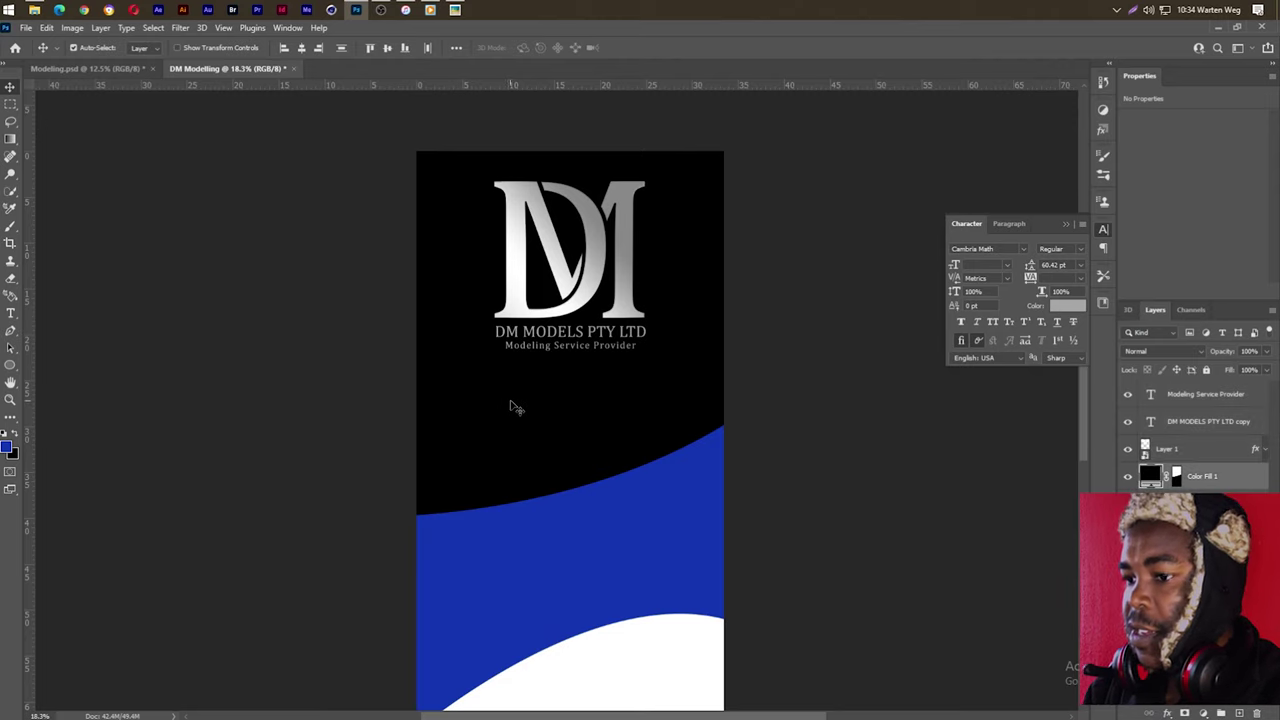
key("t")
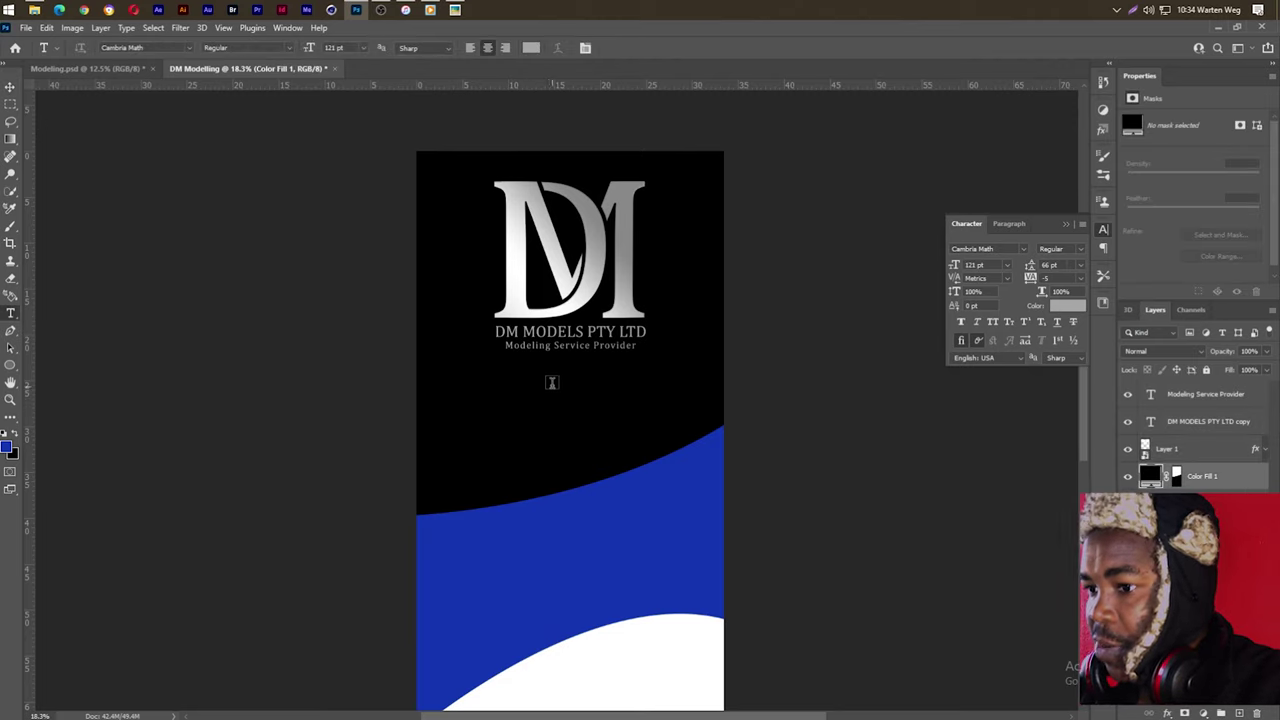
left_click_drag(508, 371, 597, 422)
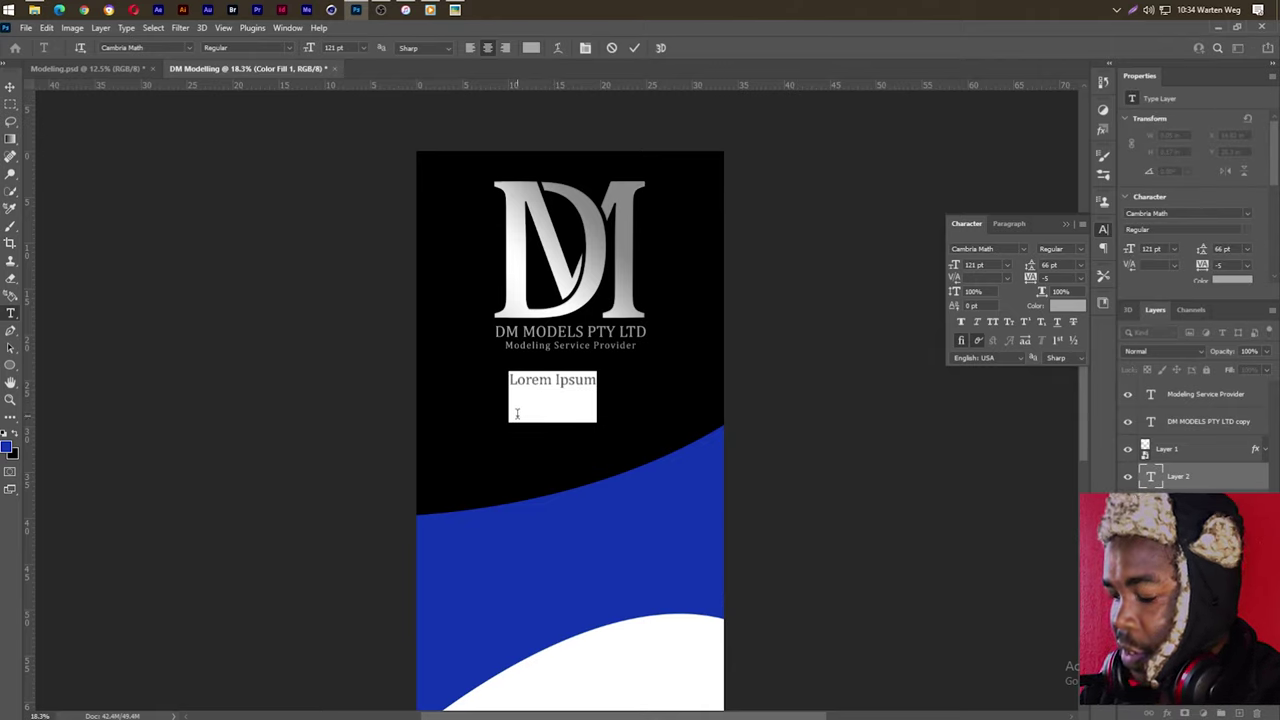
key("Escape")
key("Delete")
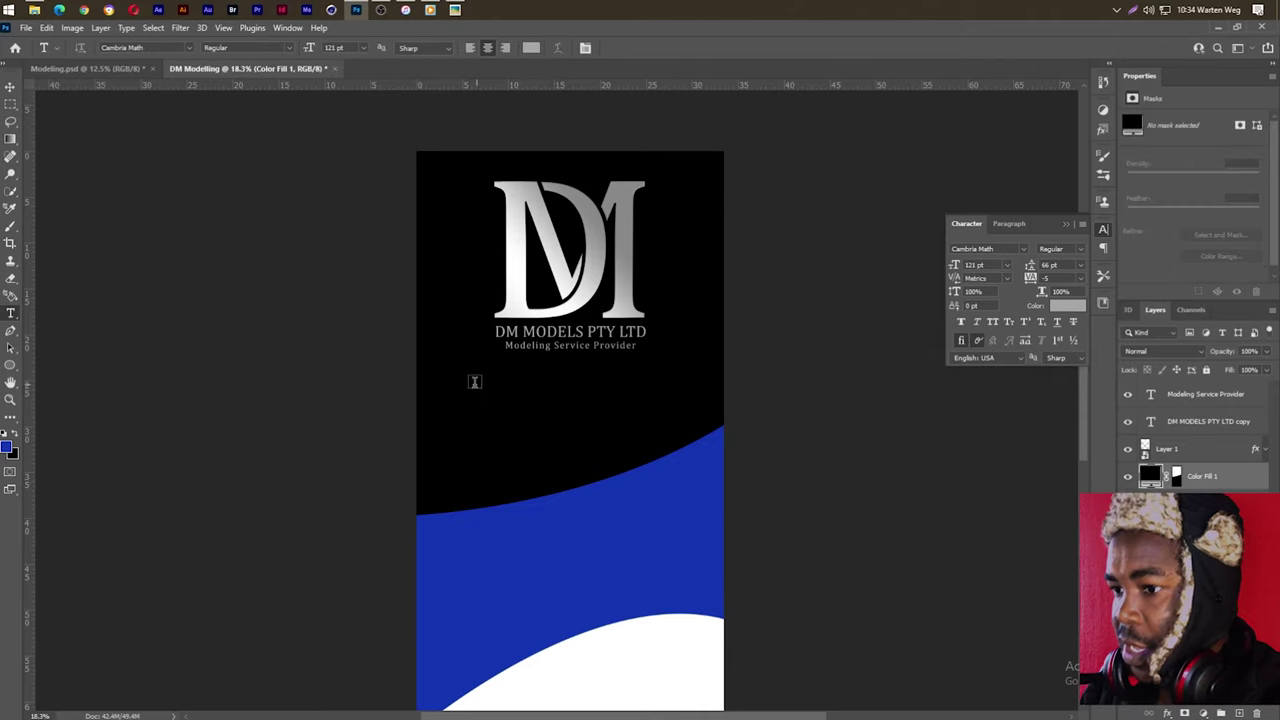
left_click_drag(449, 375, 697, 421)
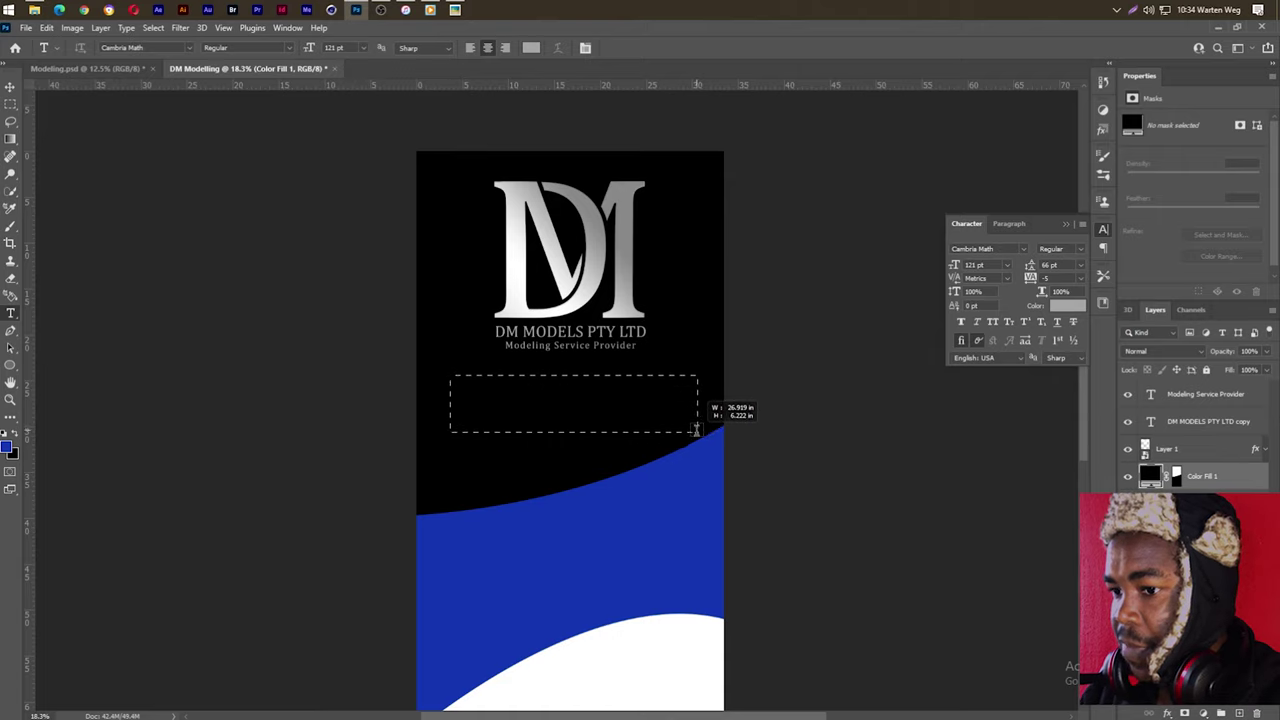
left_click_drag(697, 421, 699, 432)
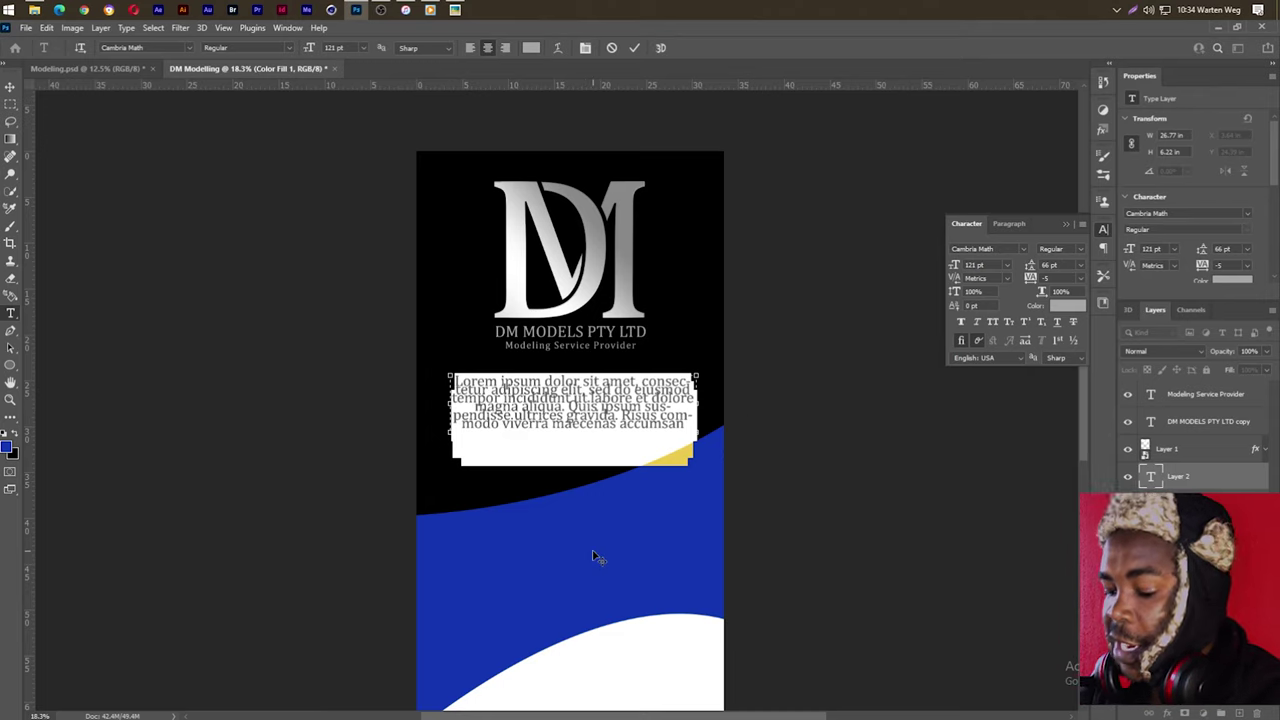
Step: Type the DM models career paragraph ending 'groomed to the next super models.' and heighten its box
key("BackSpace")
type("Ki")
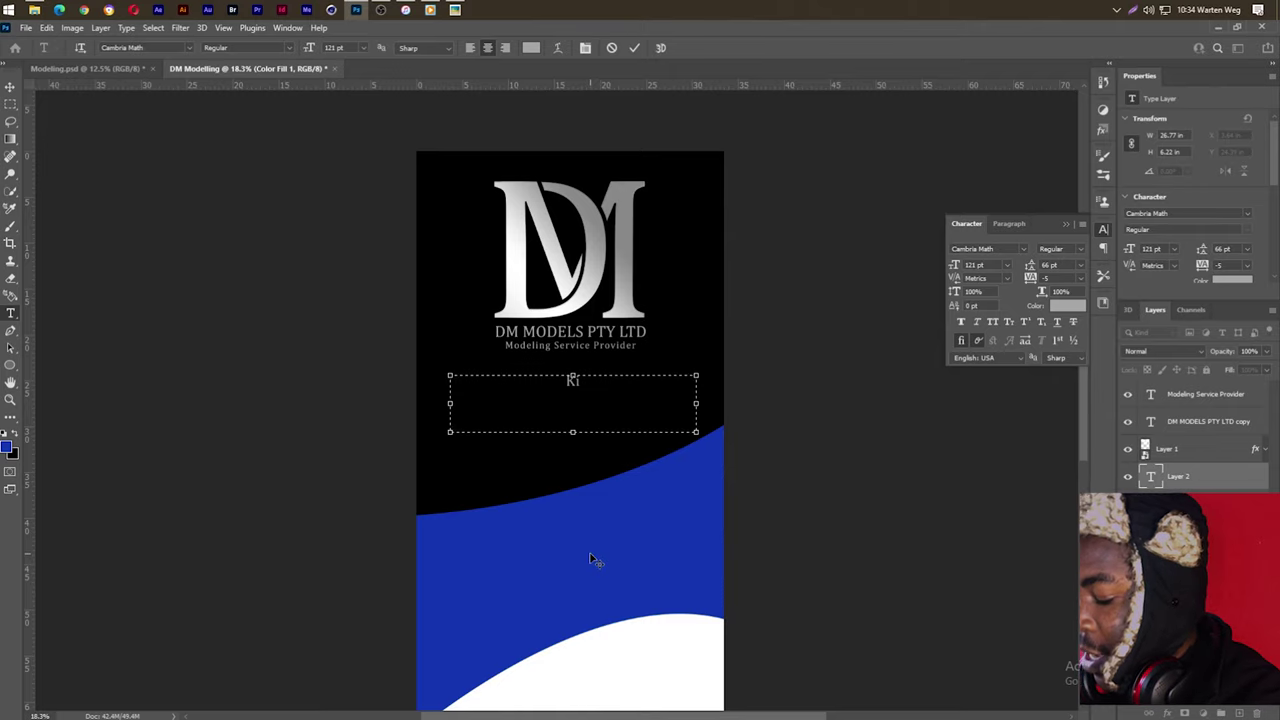
type("kk")
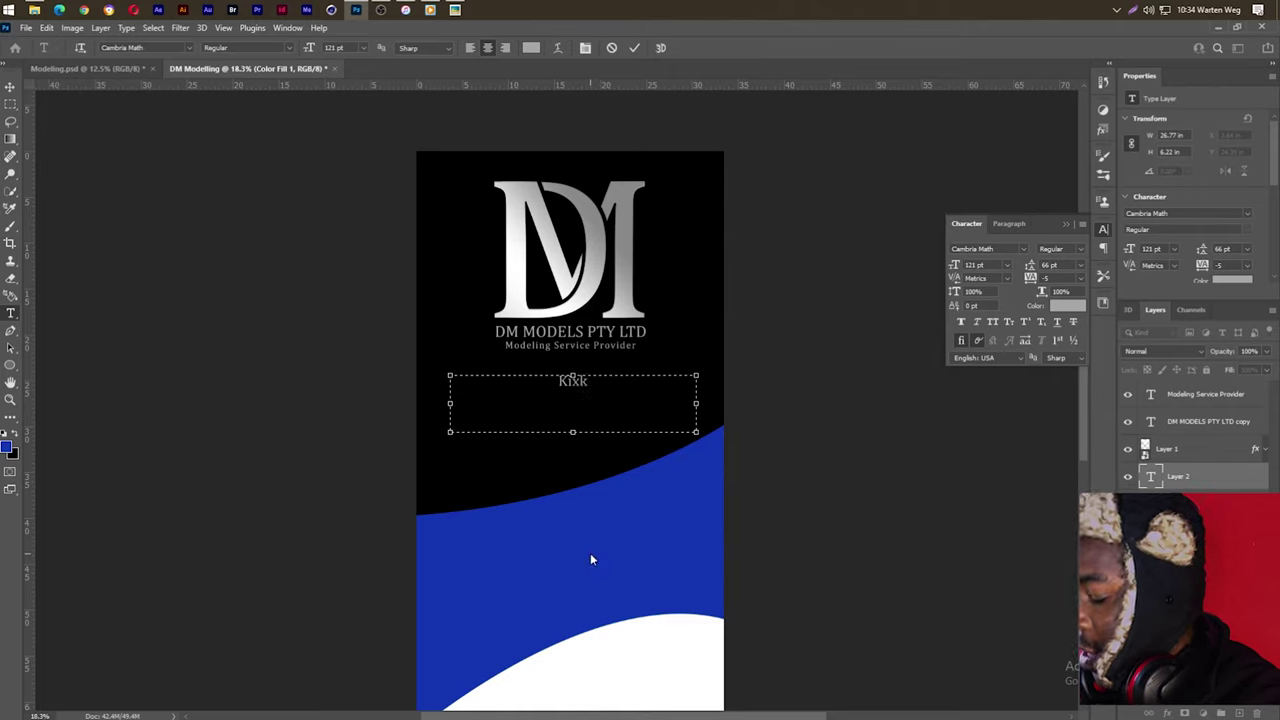
type(" sa")
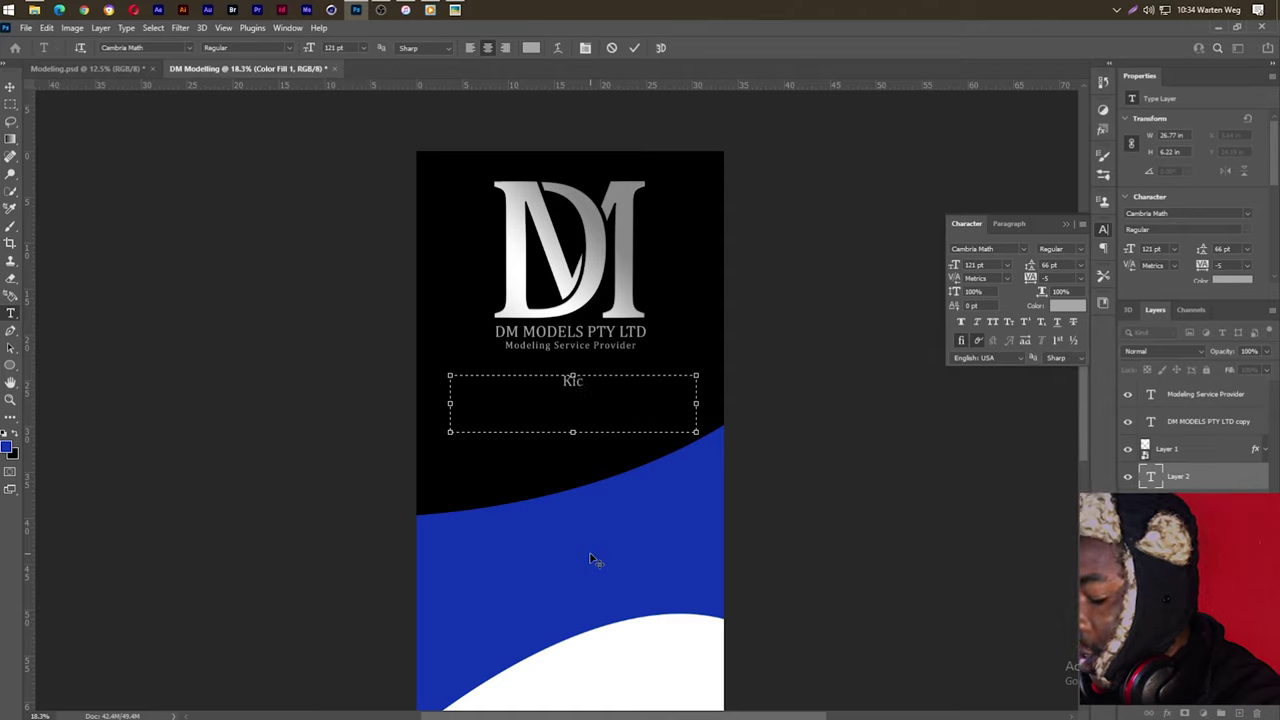
type(" st")
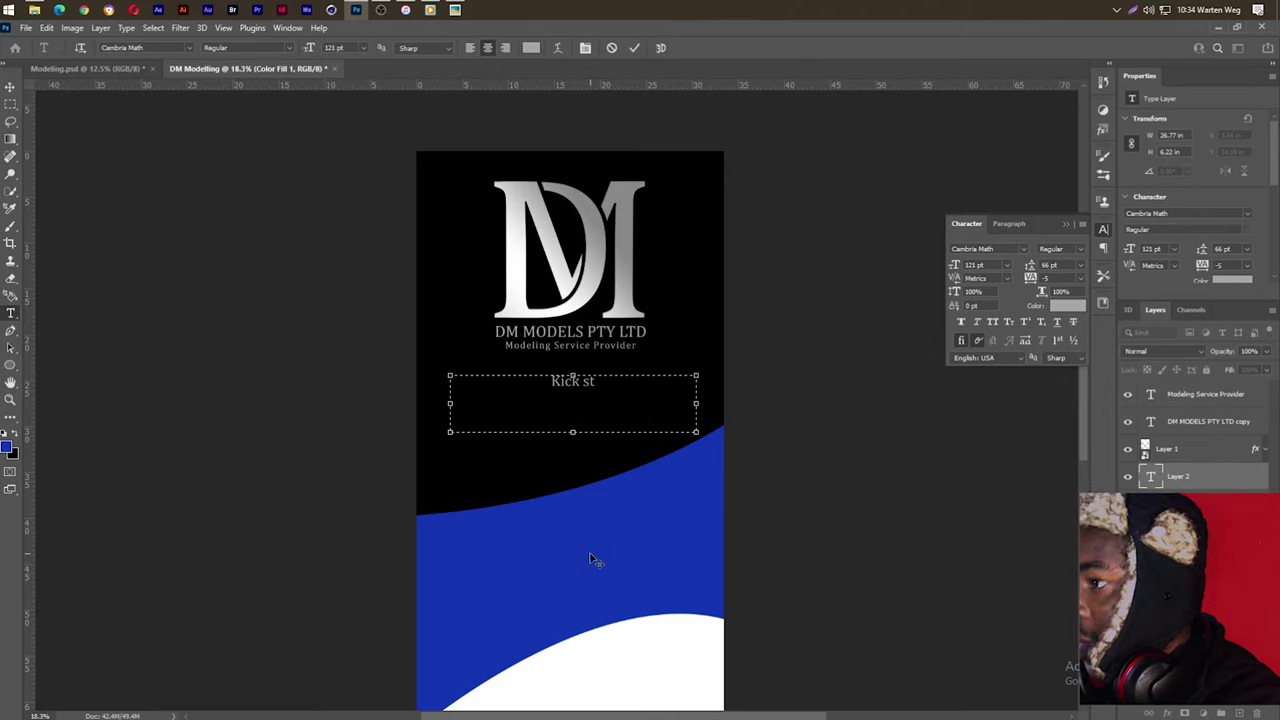
type("art")
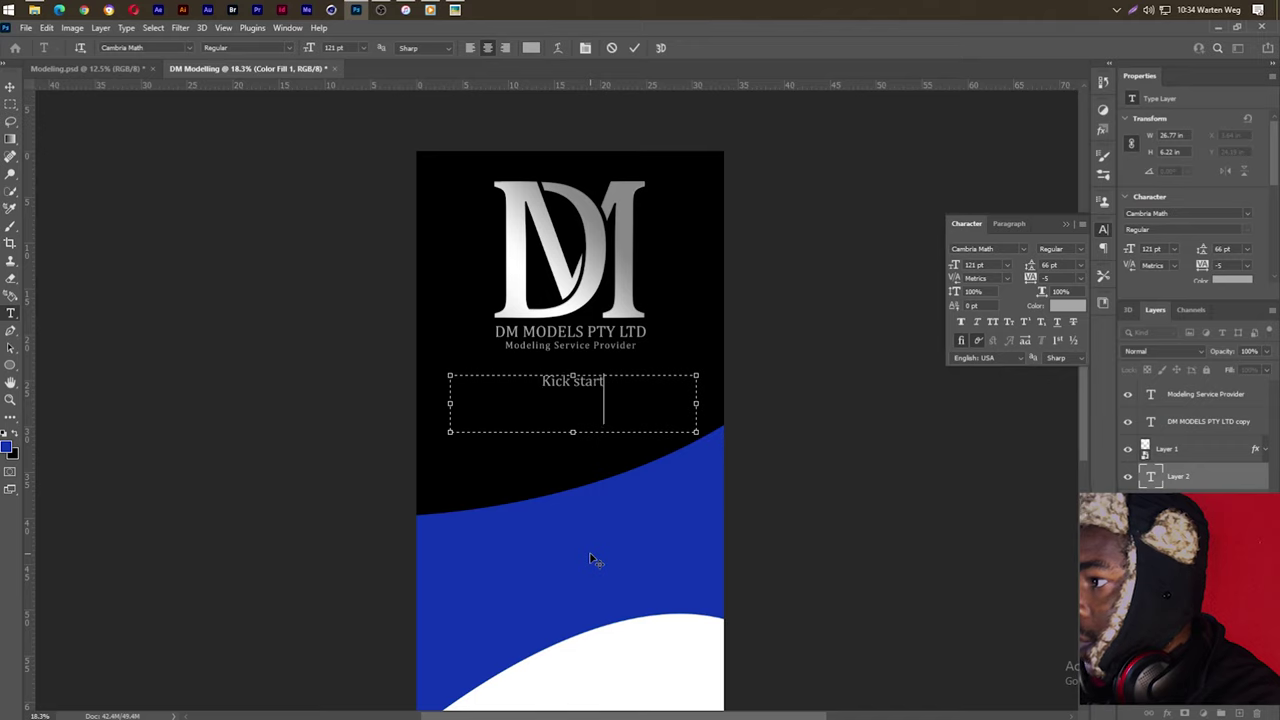
type(" yo")
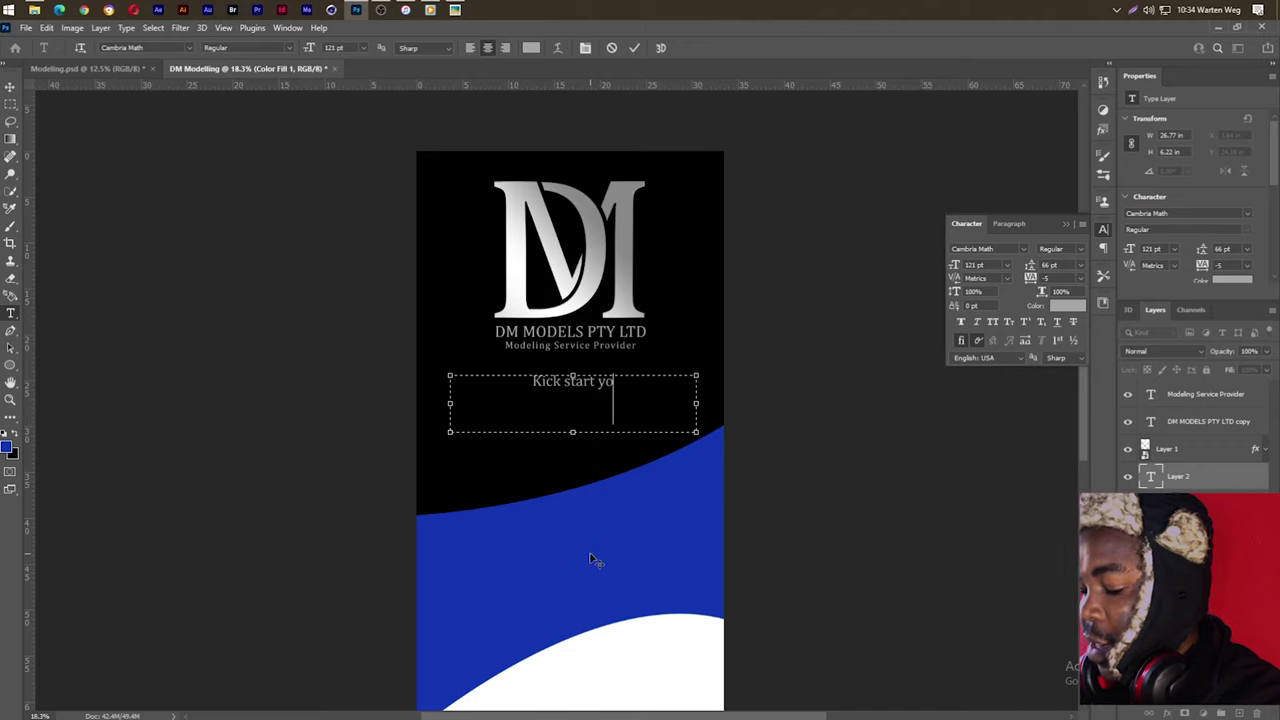
type("ur mod")
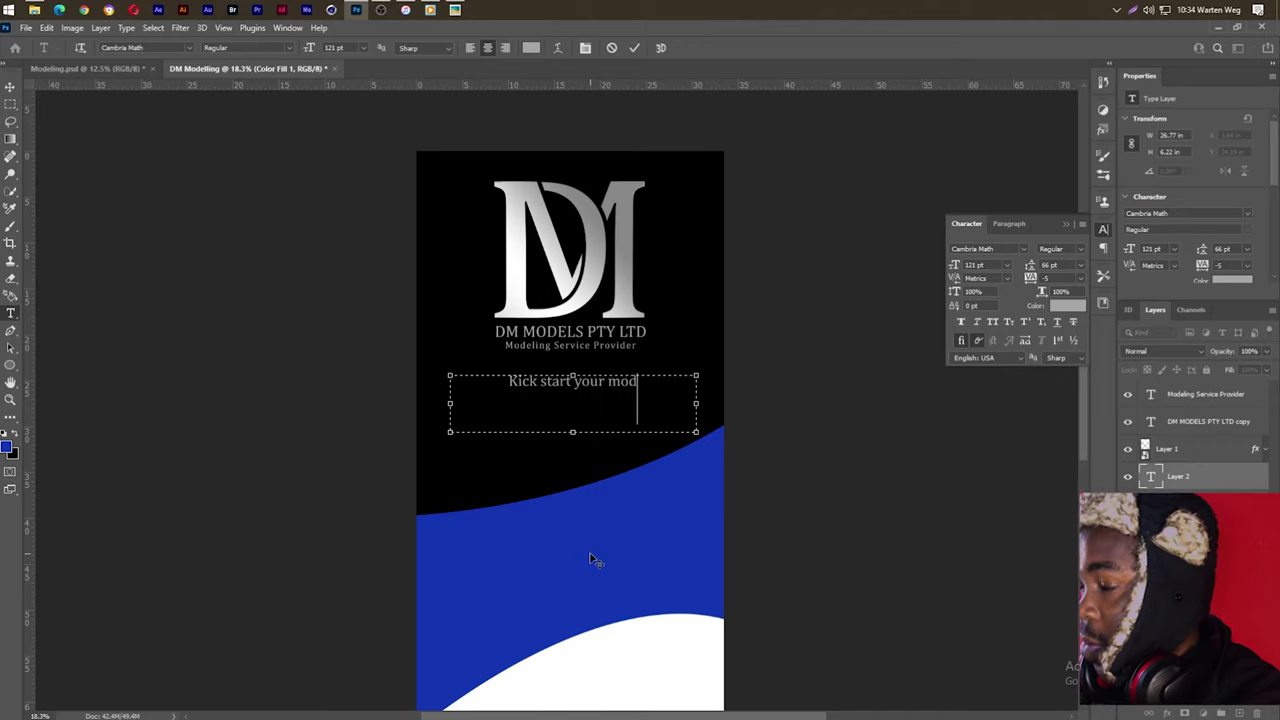
type("elin")
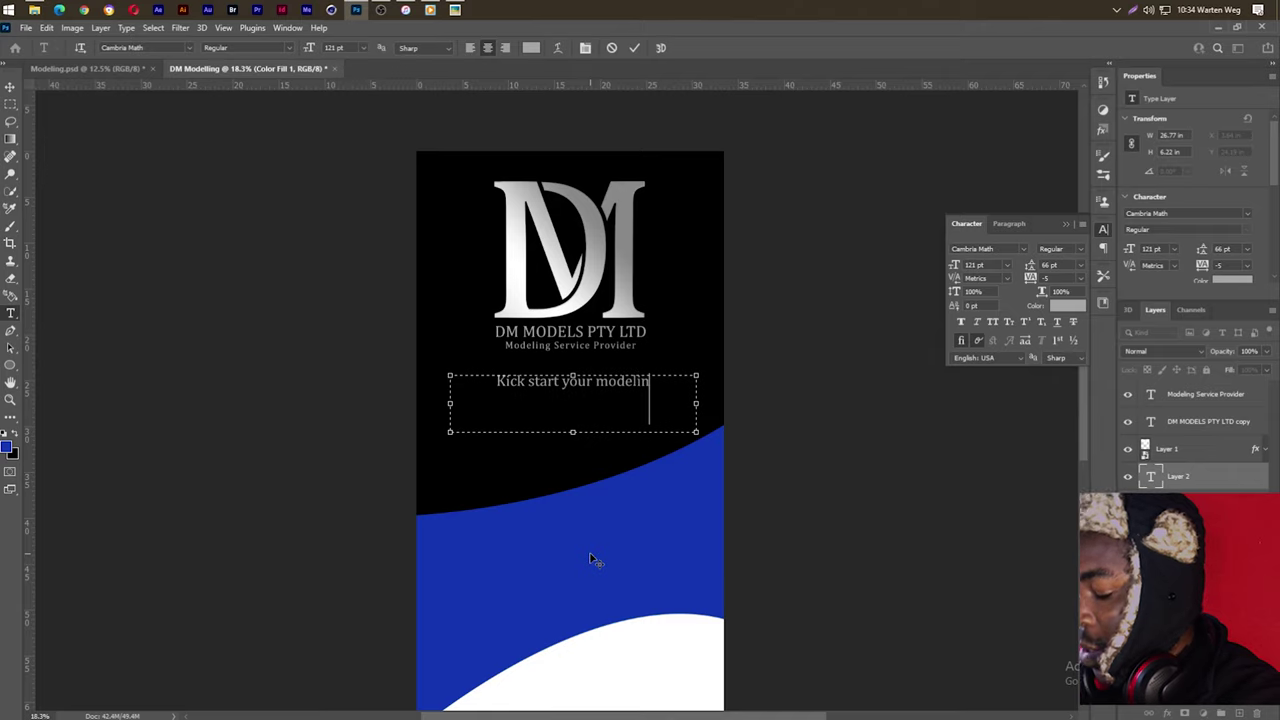
type("g")
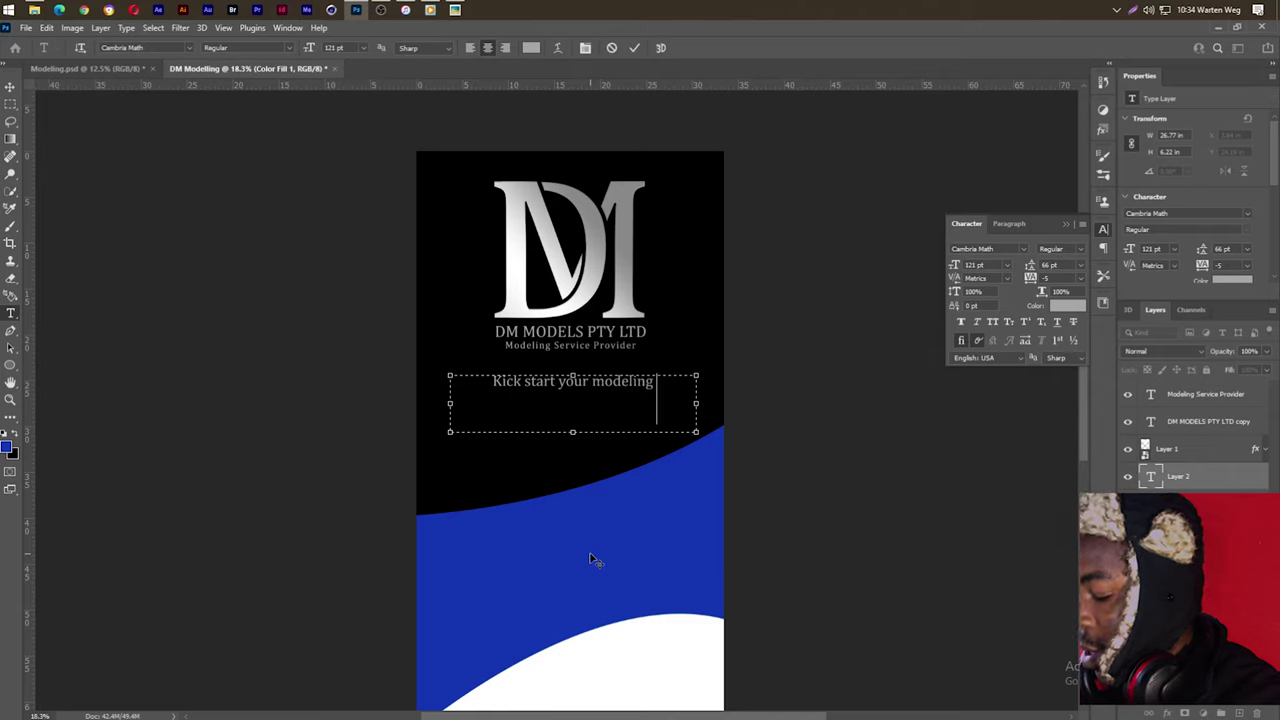
type(" career")
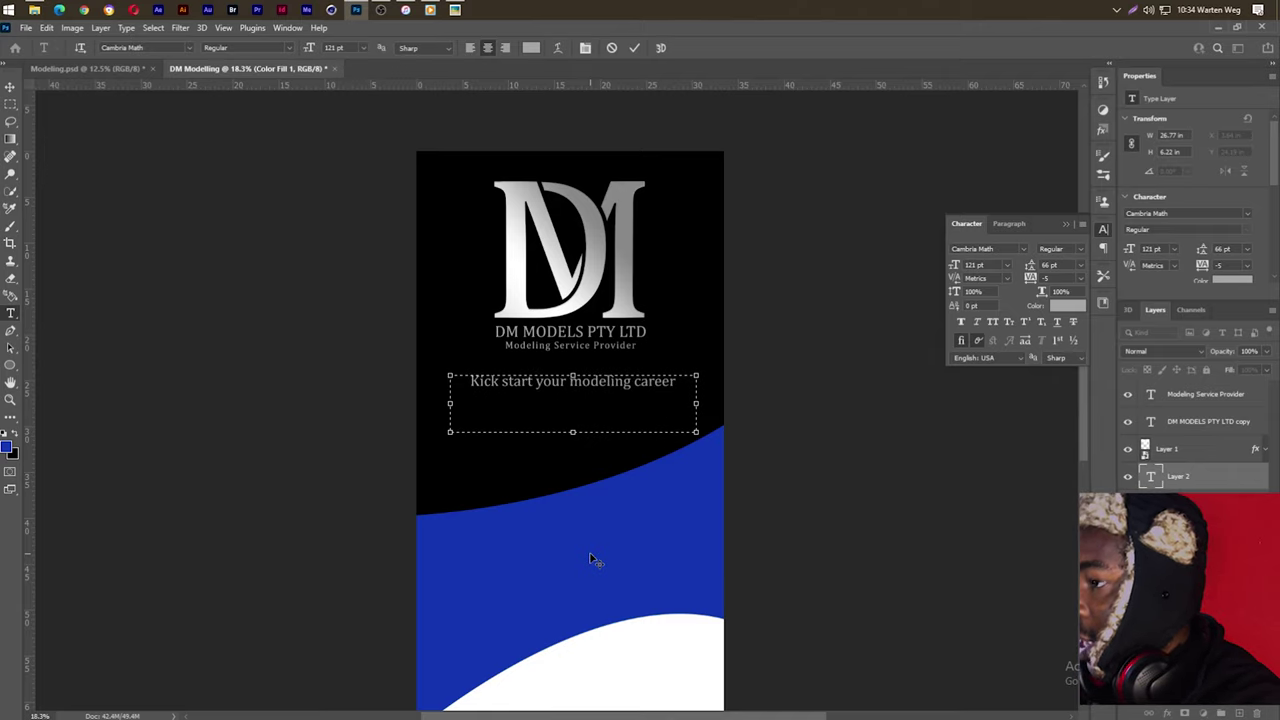
type(" with")
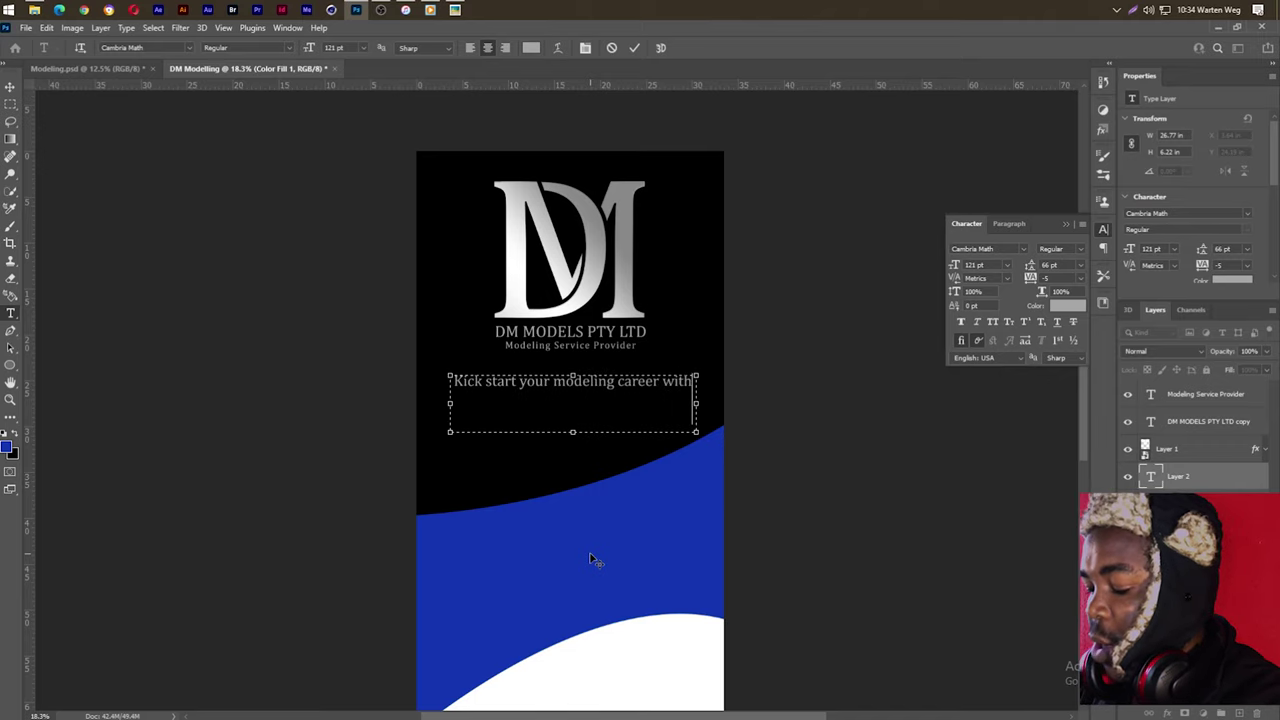
key("Return")
type("DM")
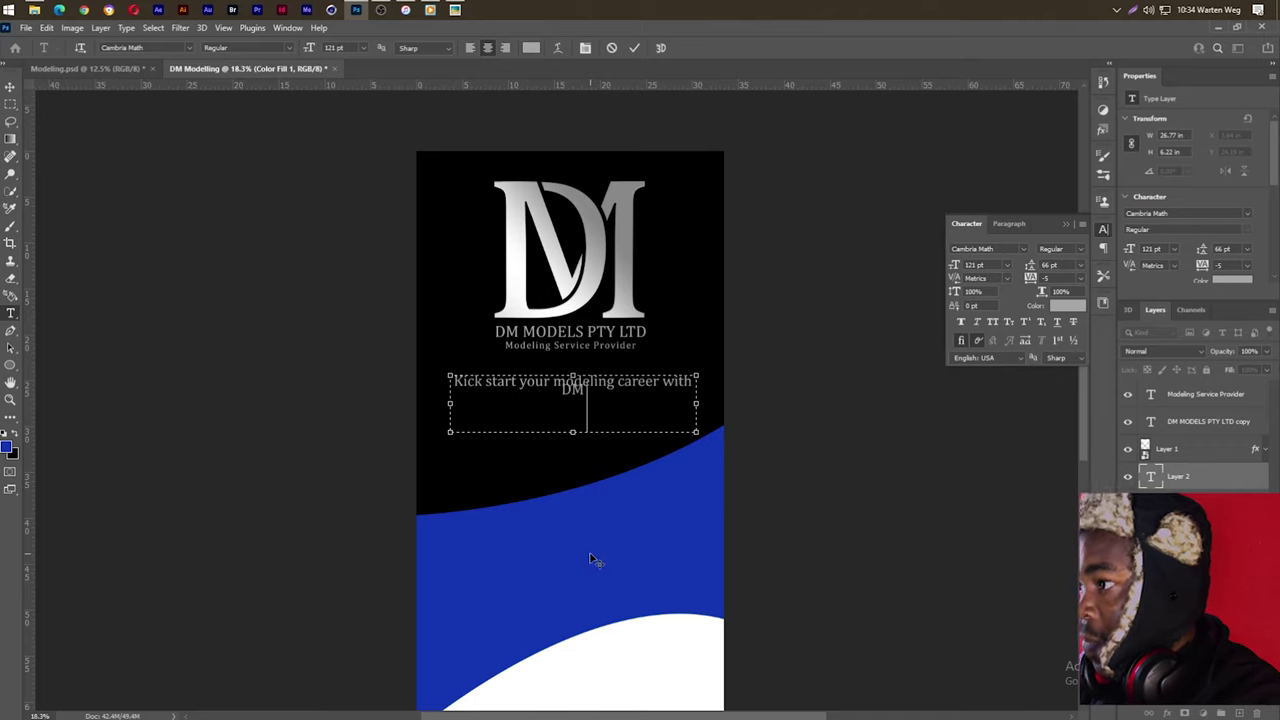
type(" mode")
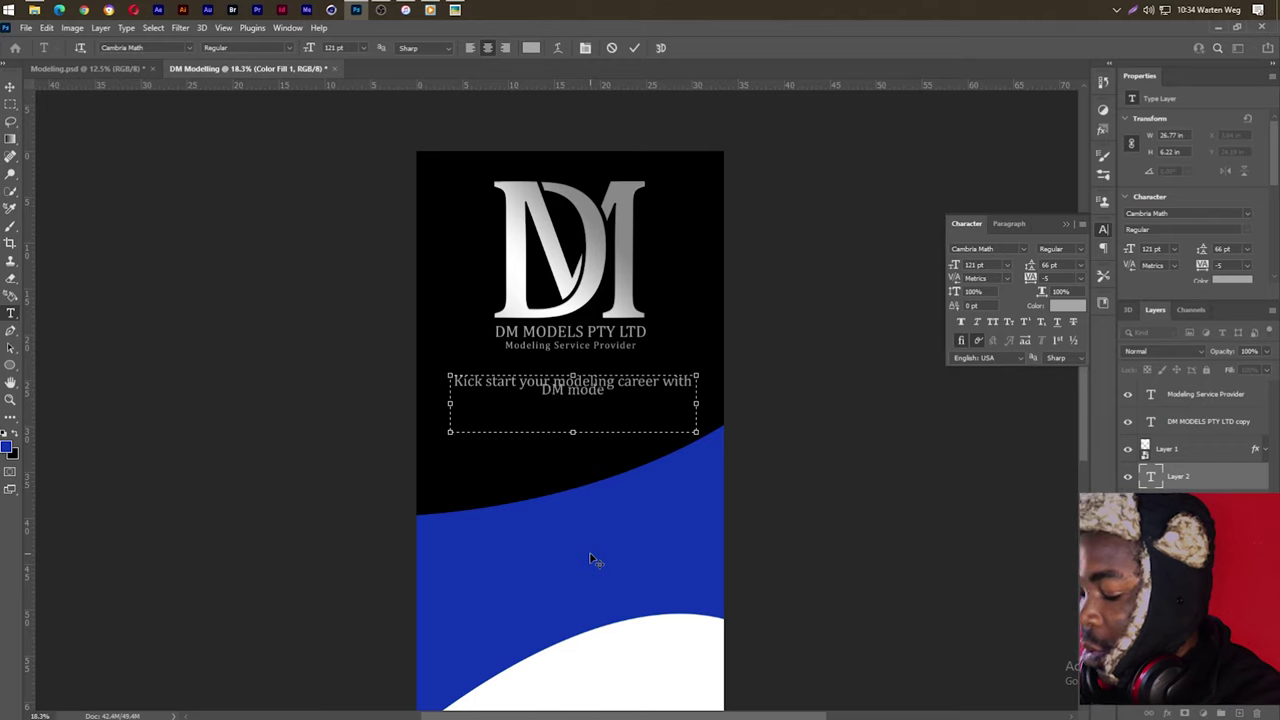
type("ls wh")
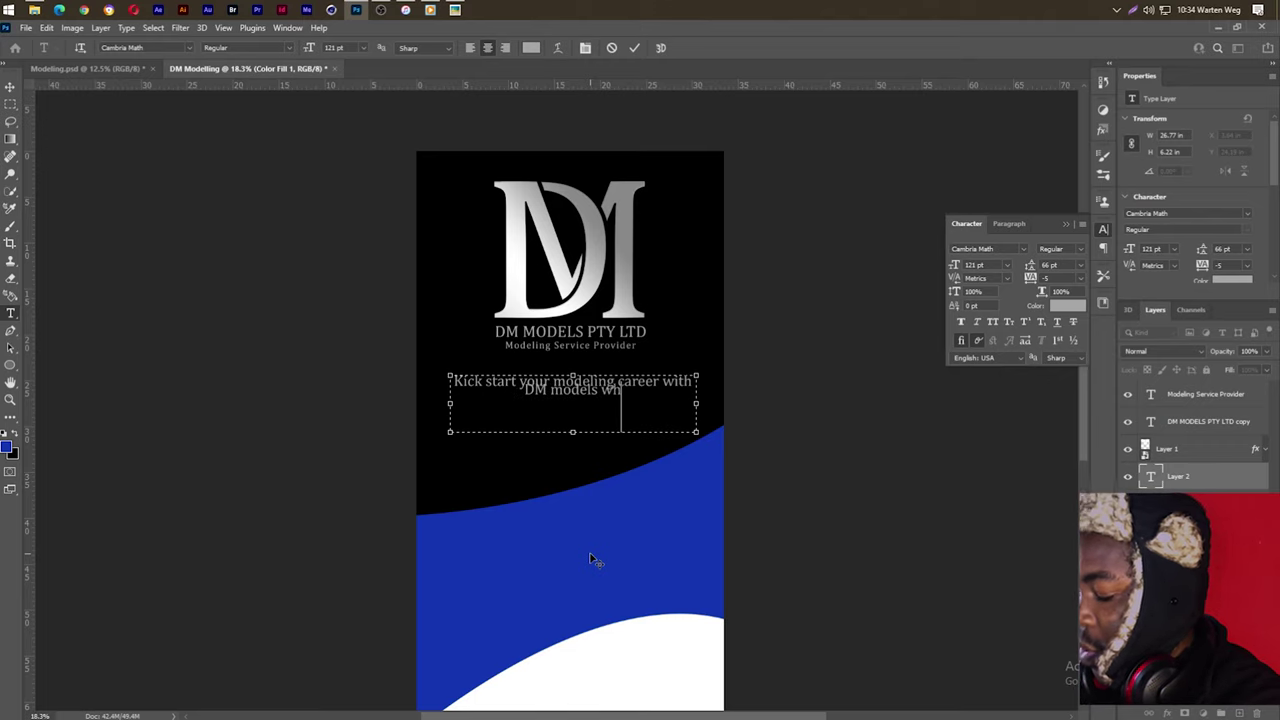
type("ere yo")
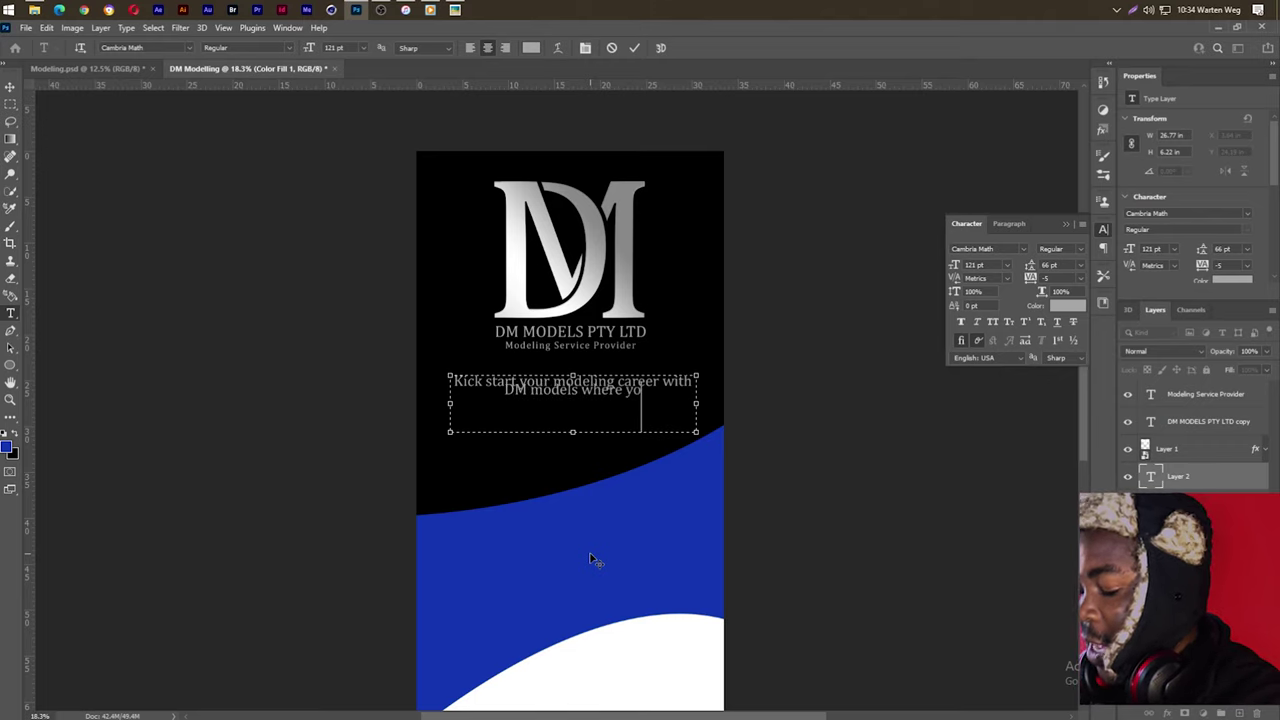
type(" get")
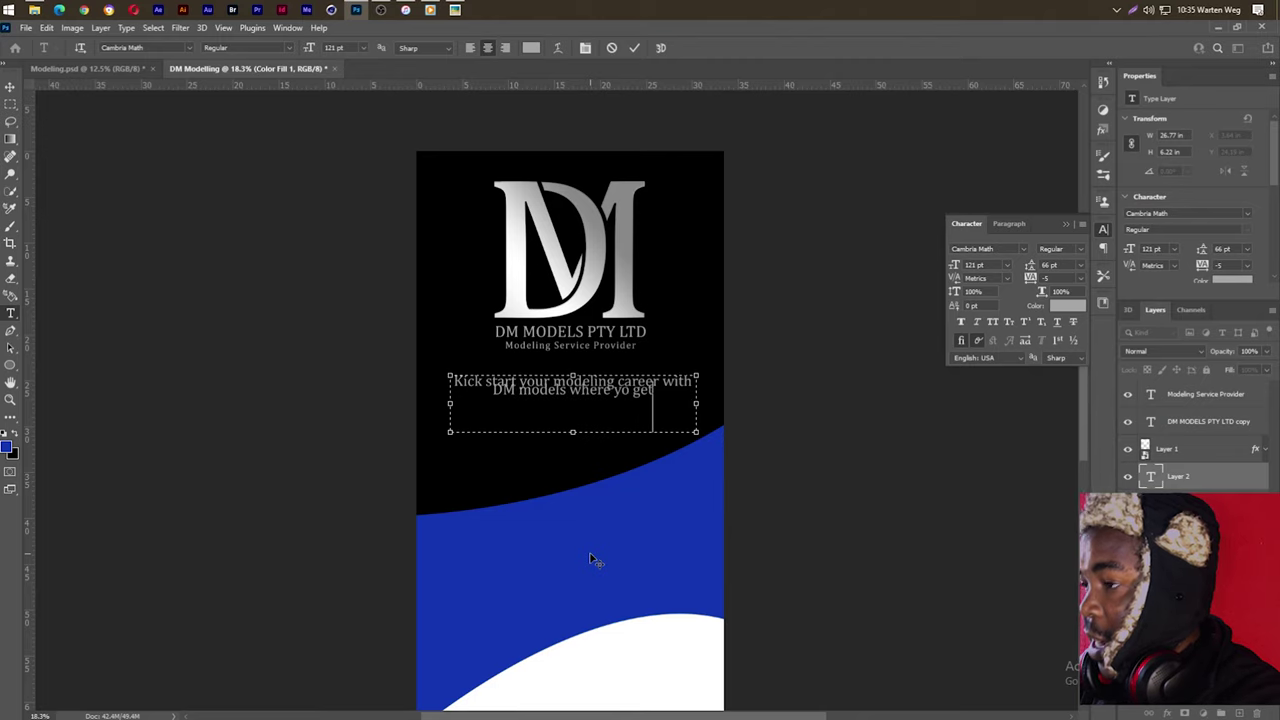
type(" opp")
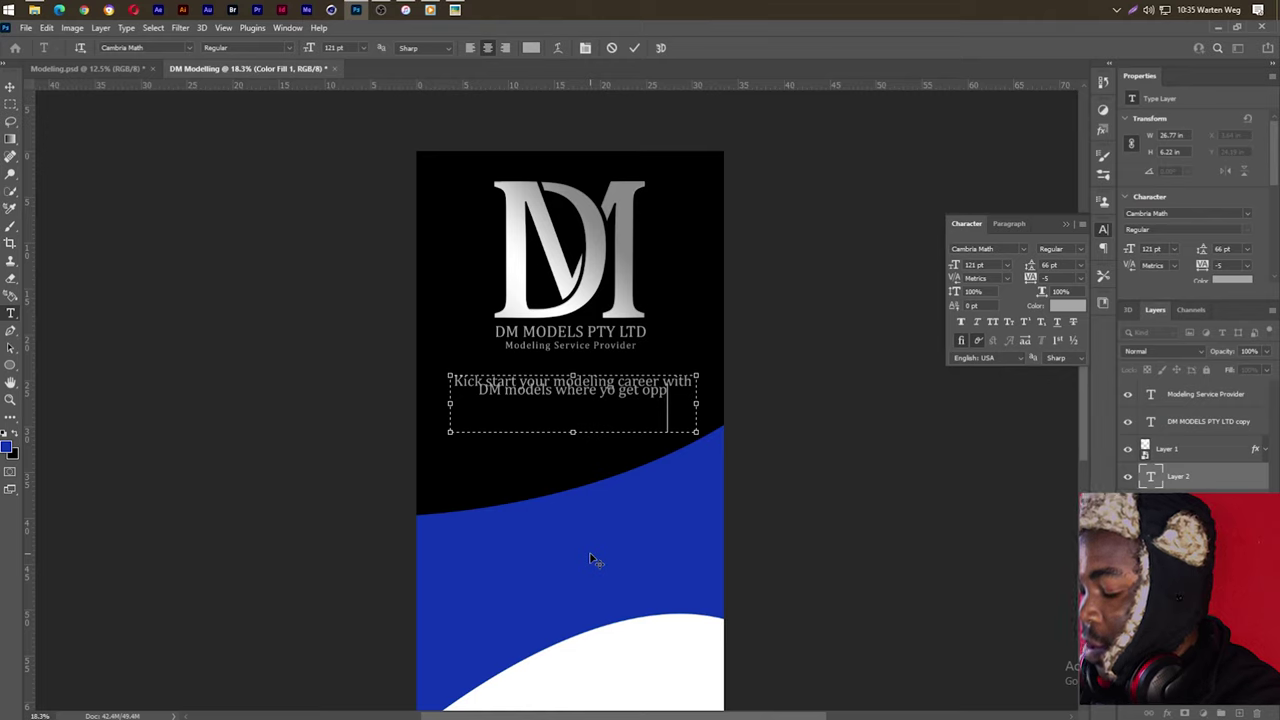
type("rtuni")
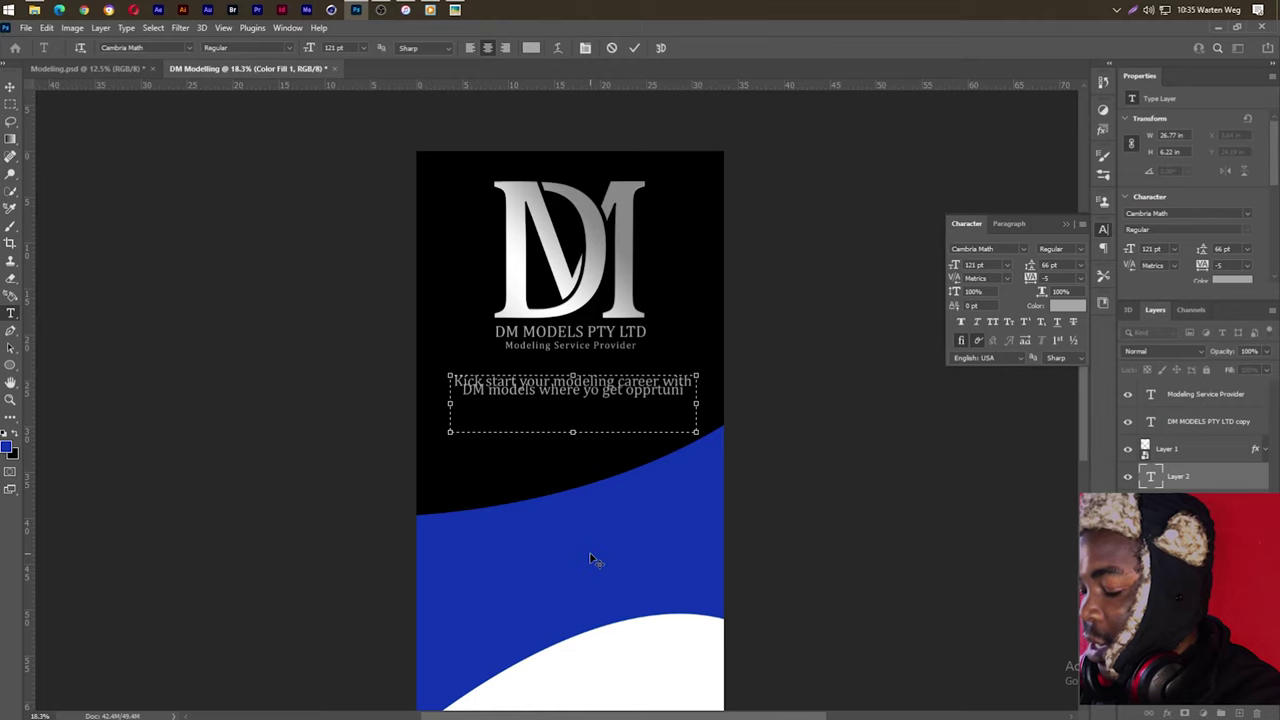
type("ties ")
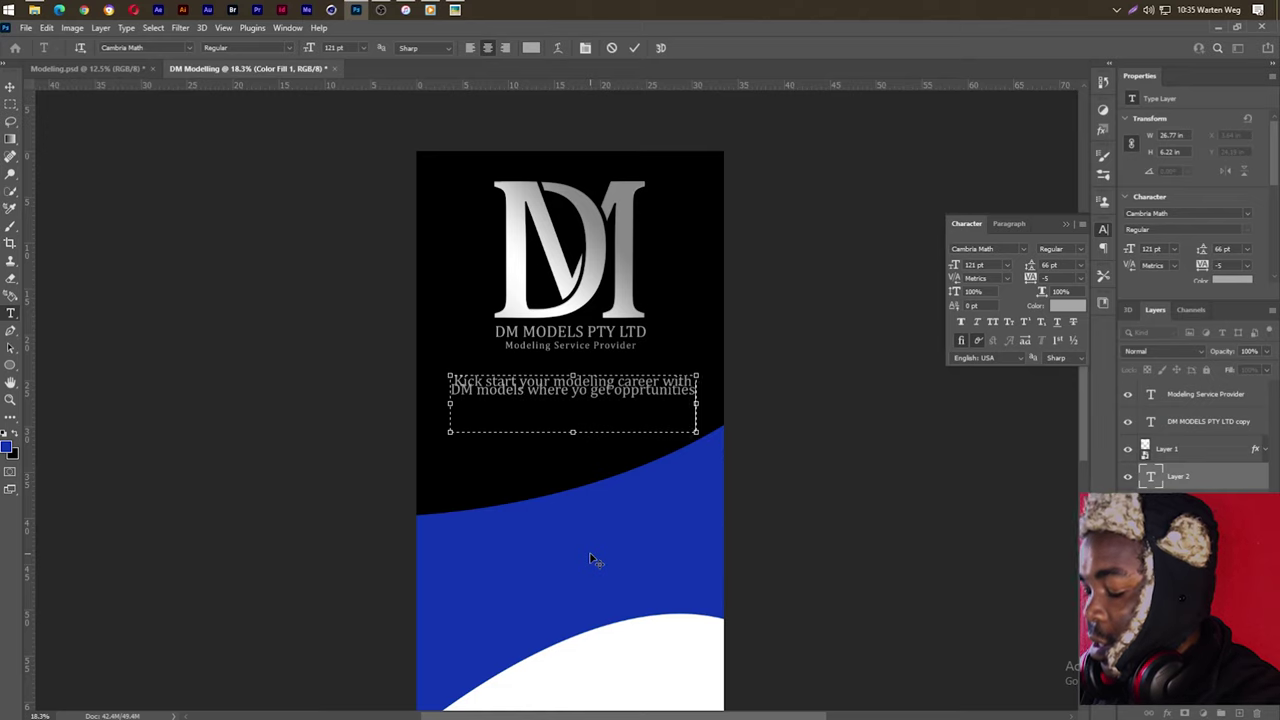
type("to pa")
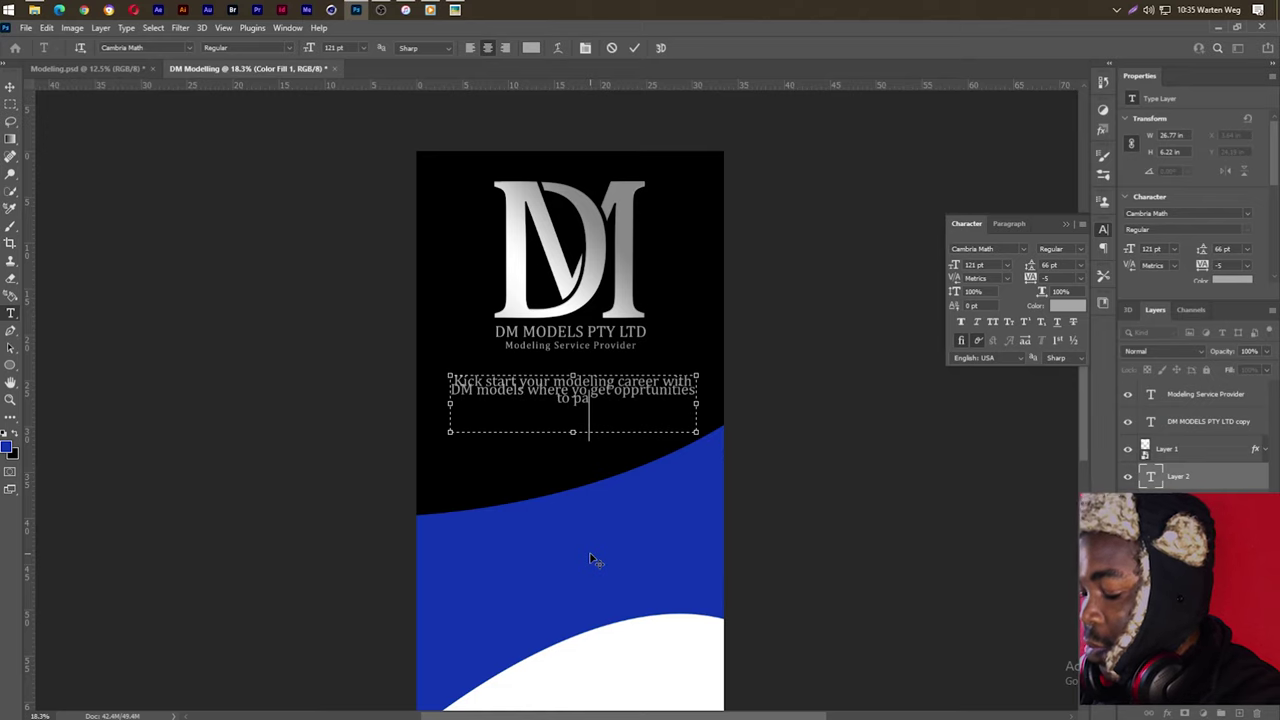
type("rti")
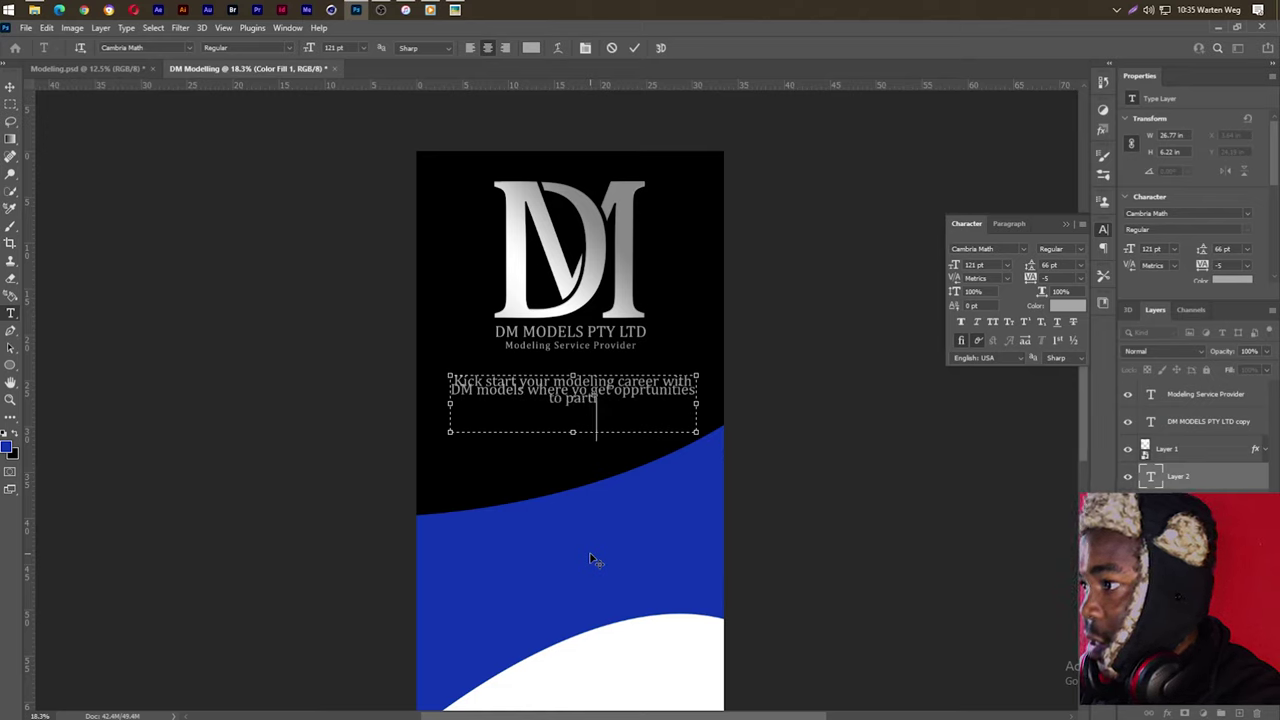
type("cipat")
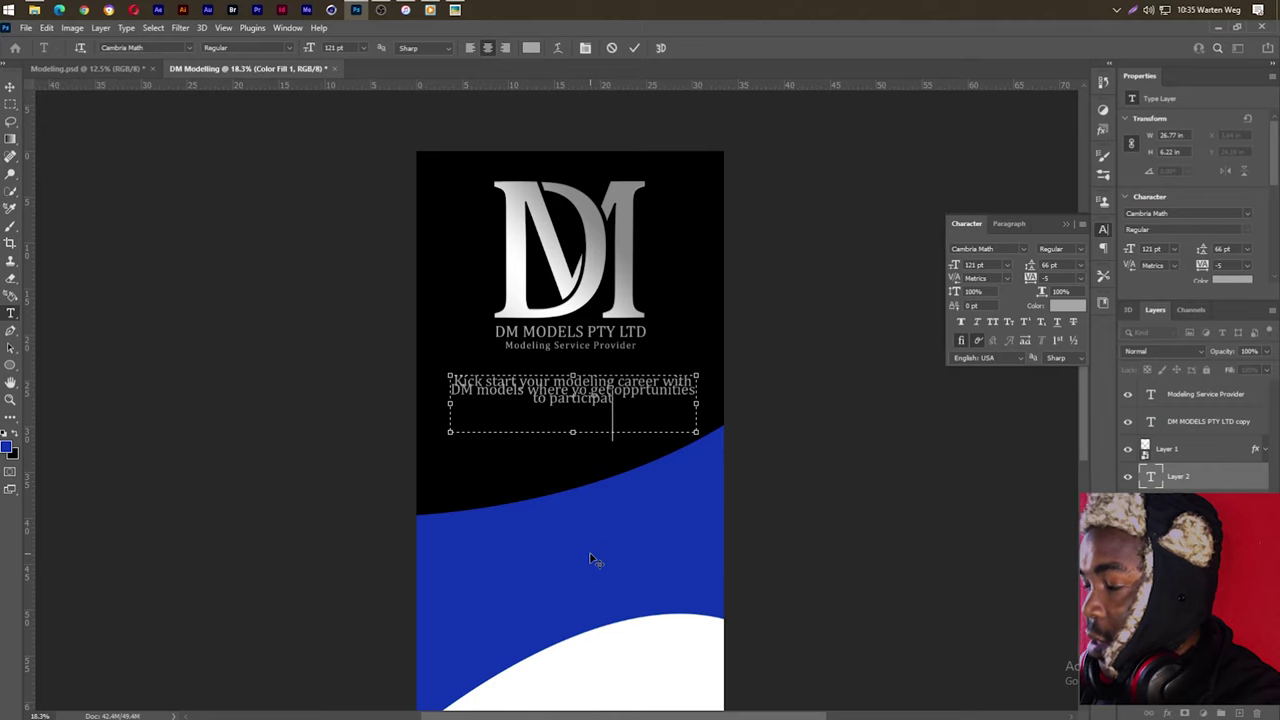
type("e in")
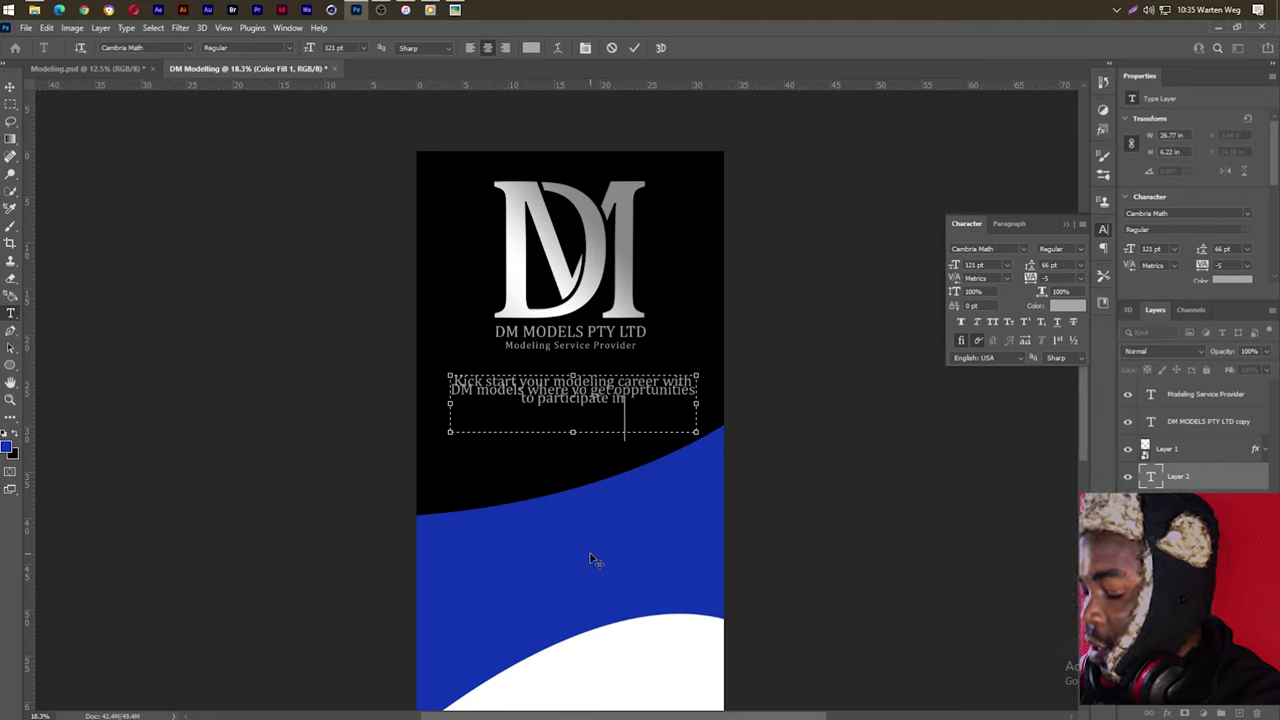
type(" beau")
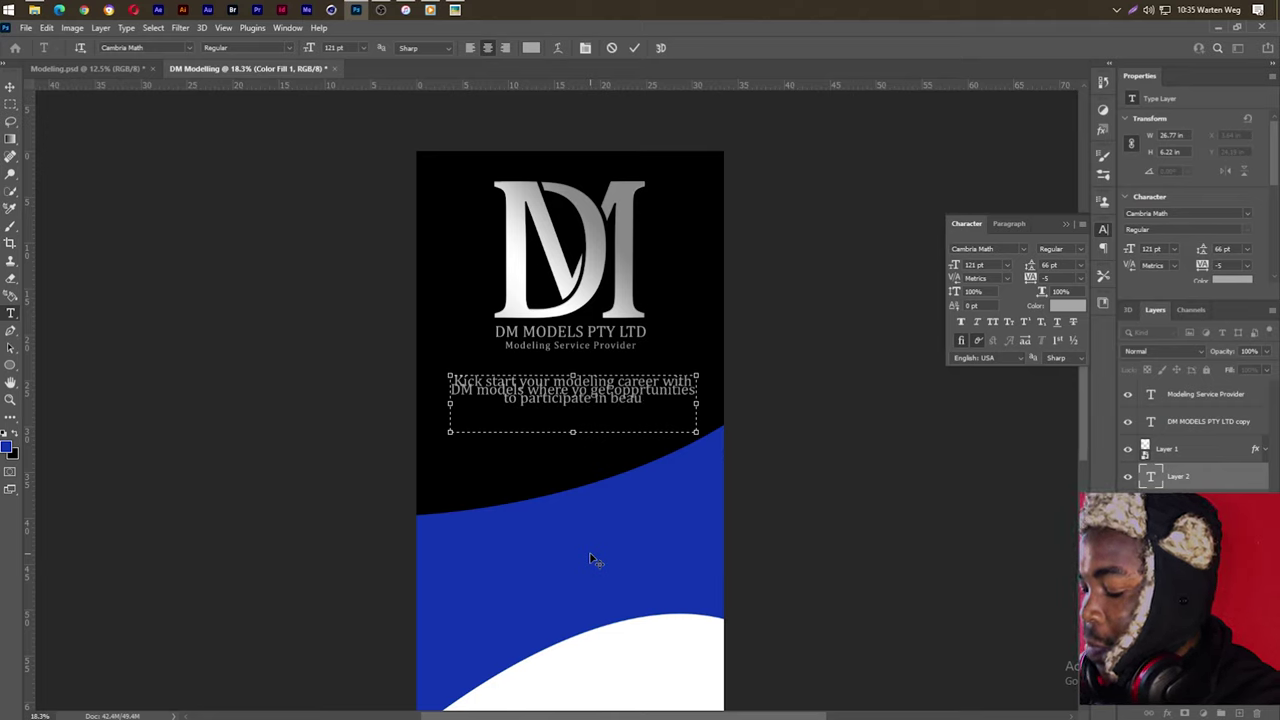
type("ty")
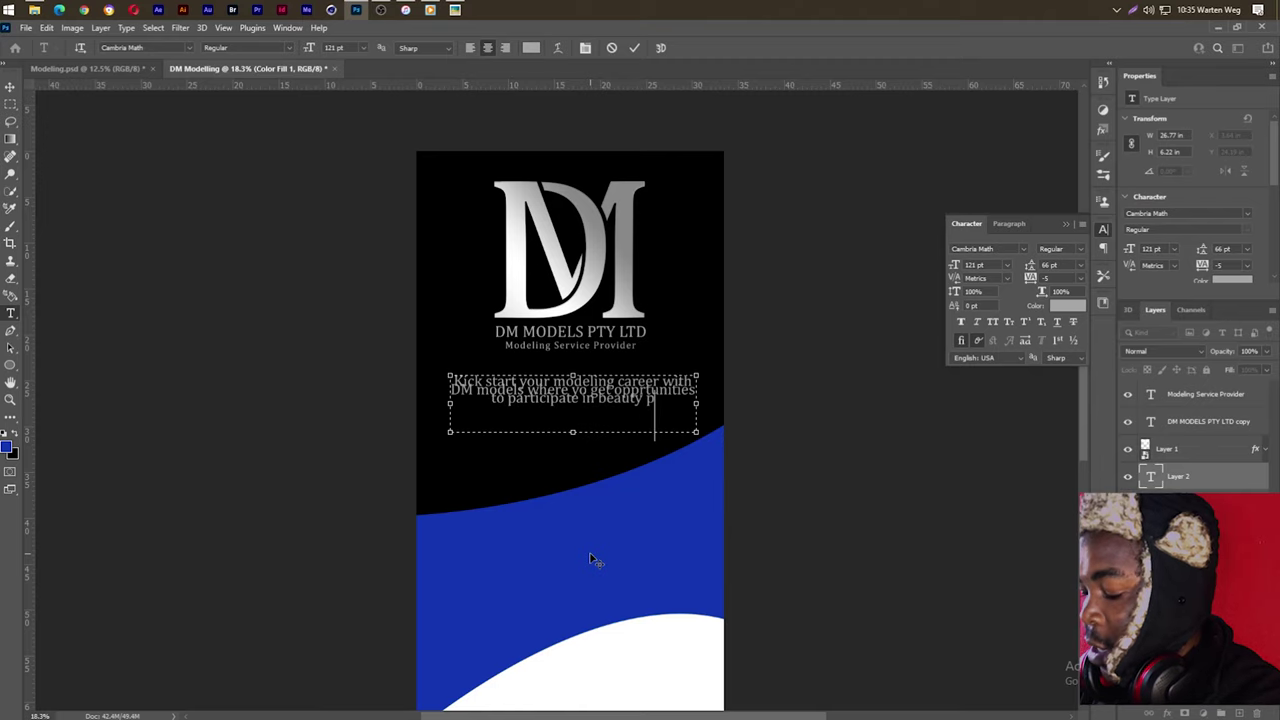
type(" pa")
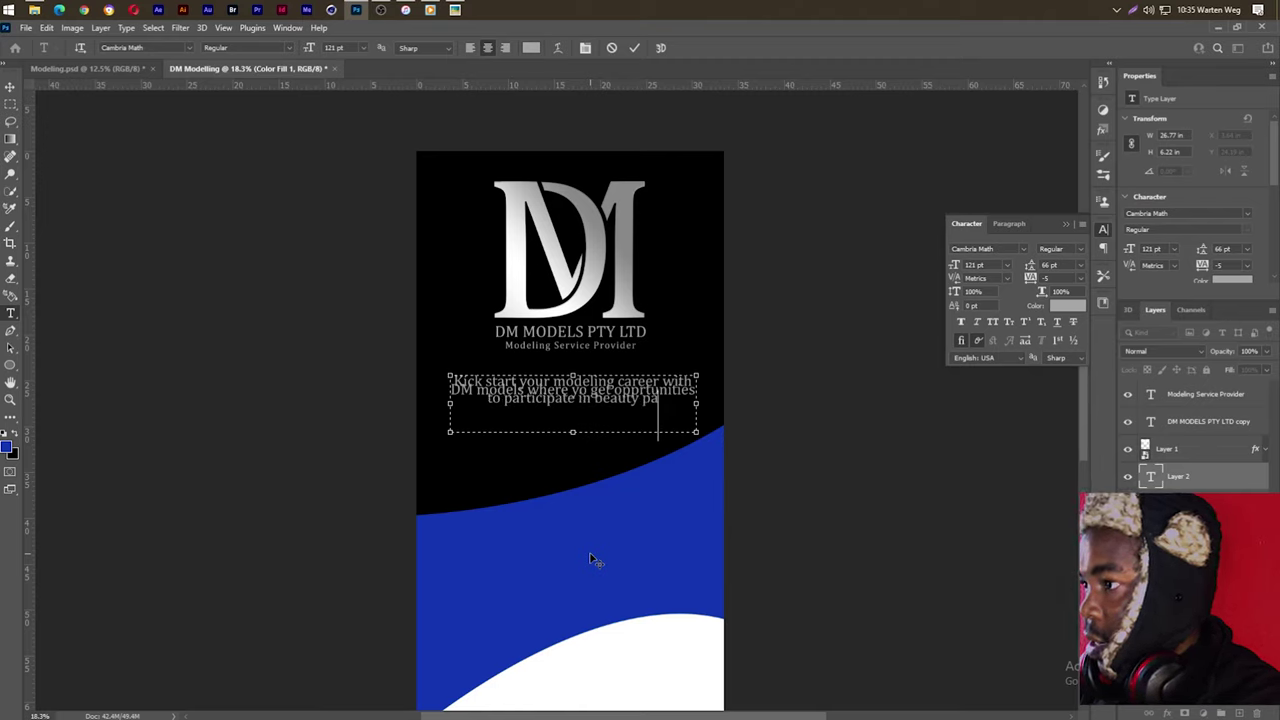
type("ge")
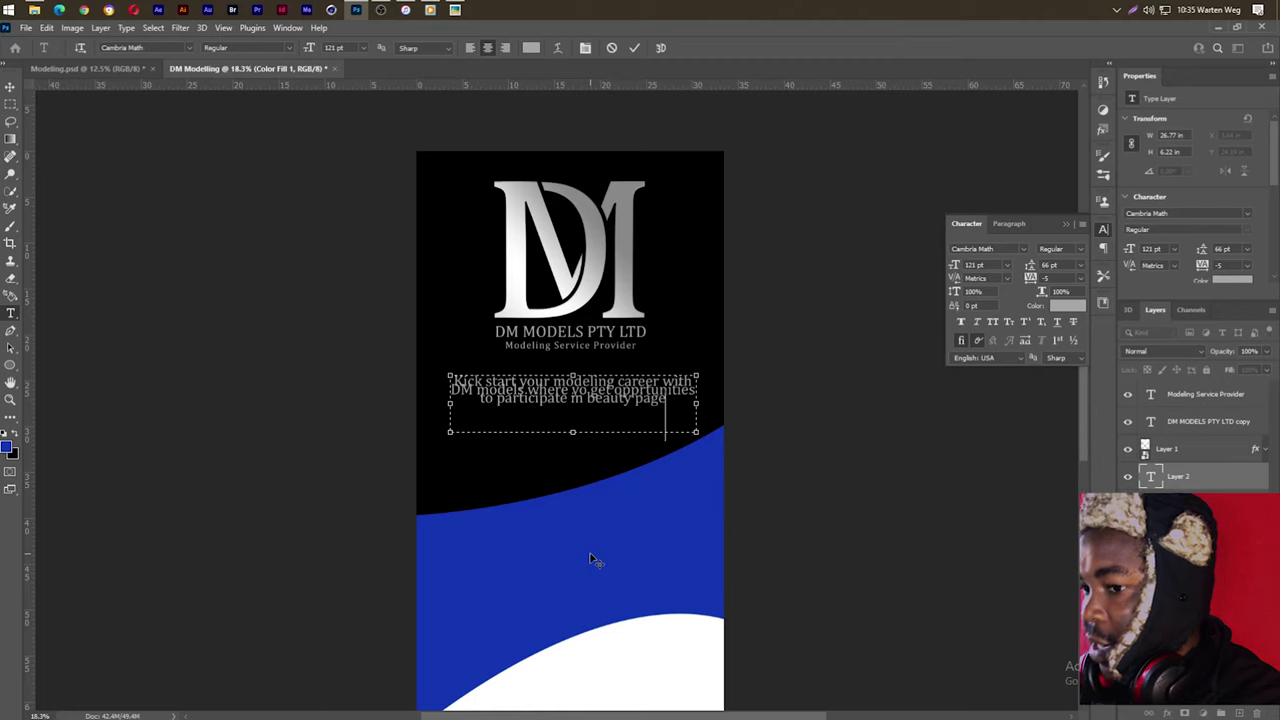
type("a")
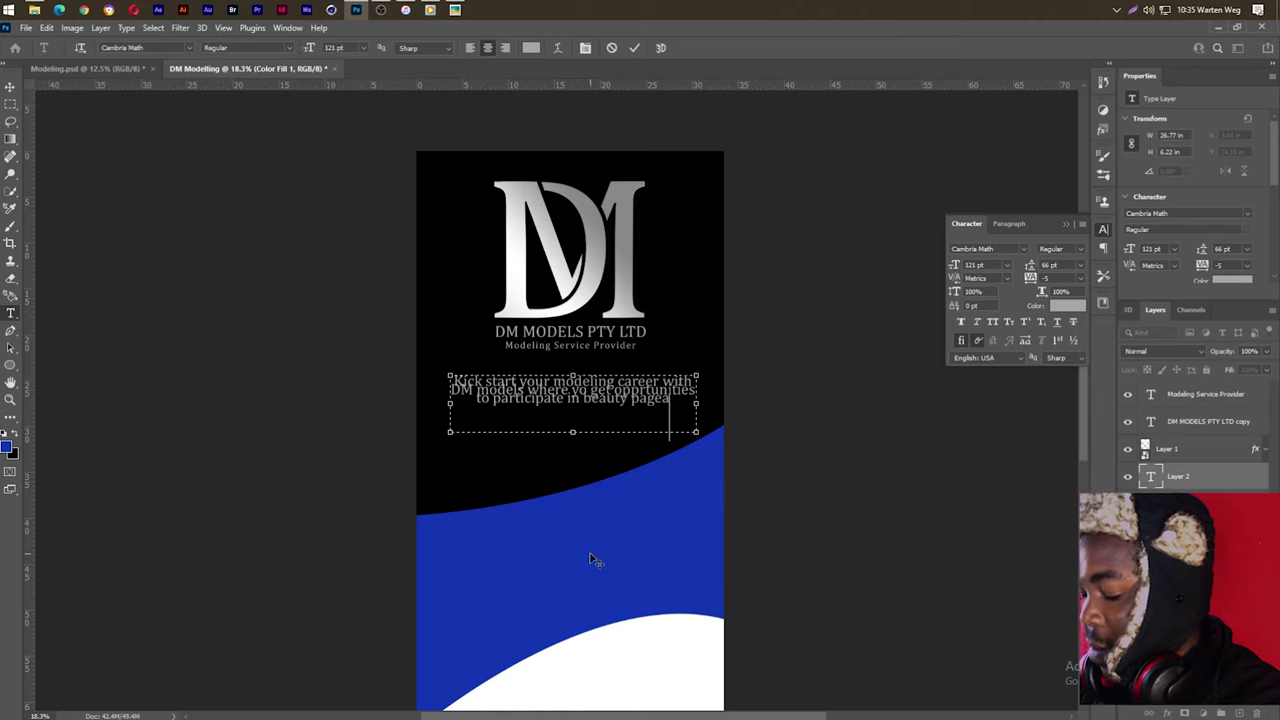
type("nts")
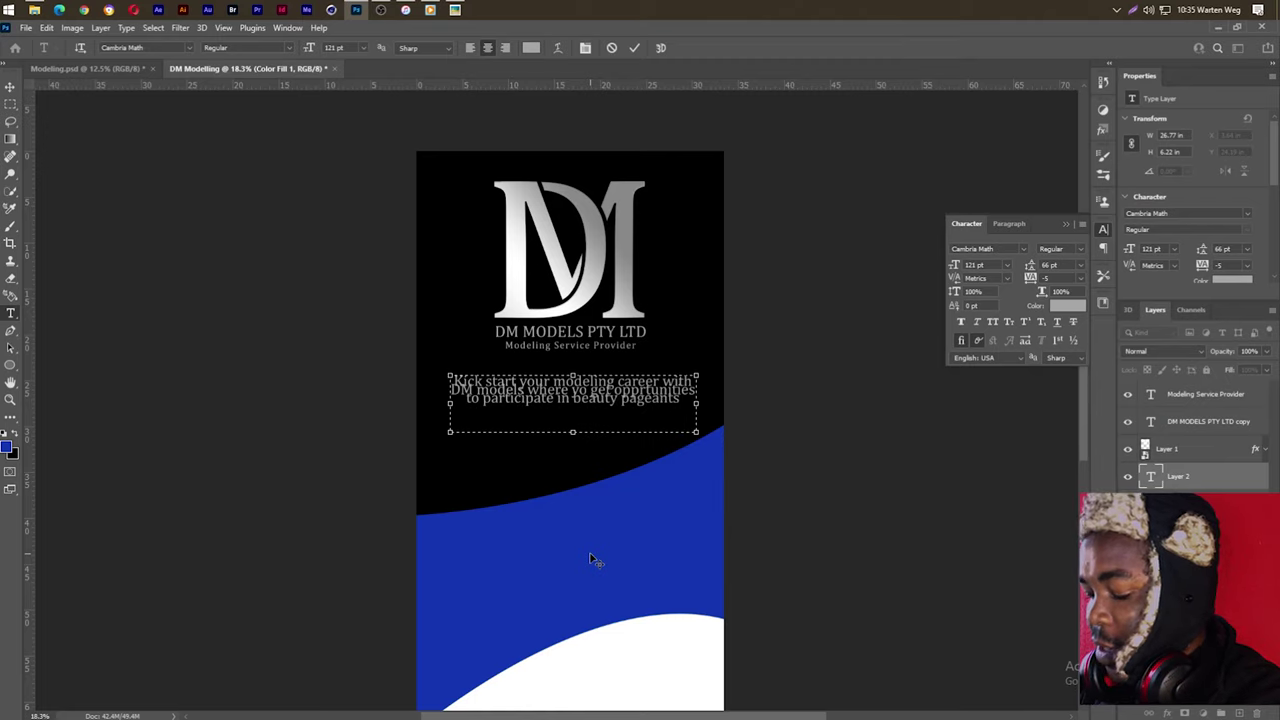
type(", fash")
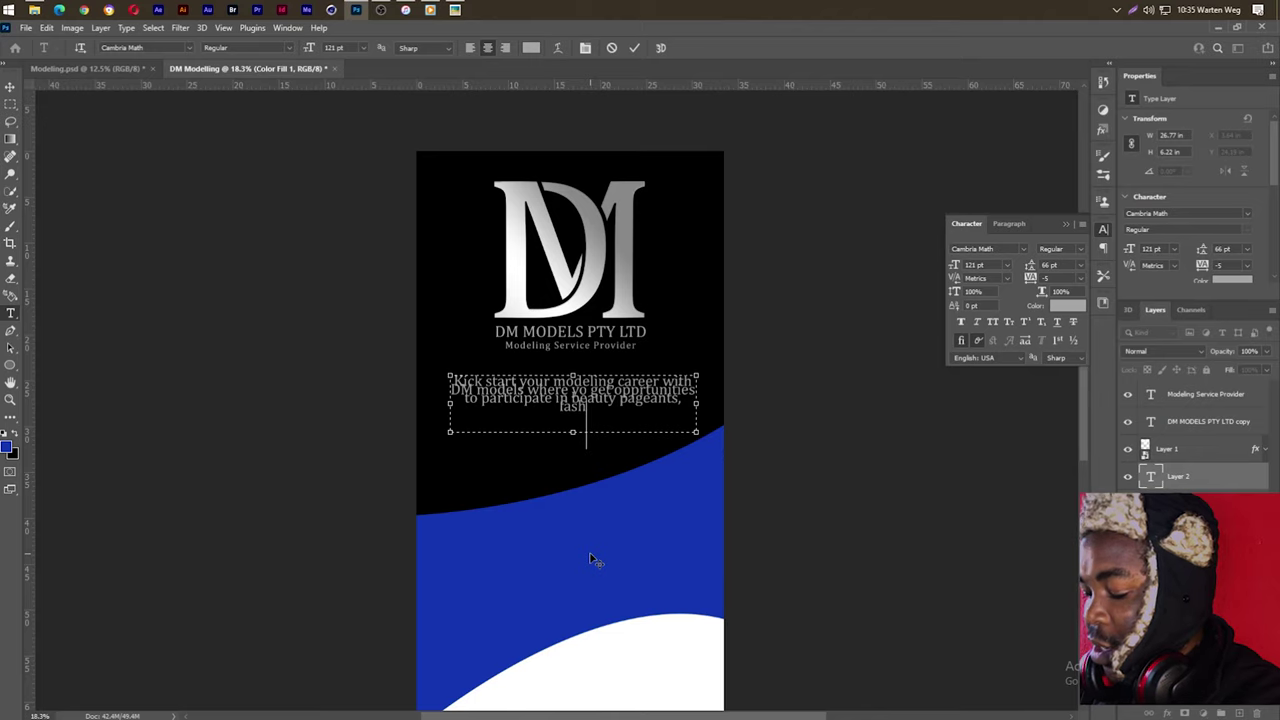
type("ion")
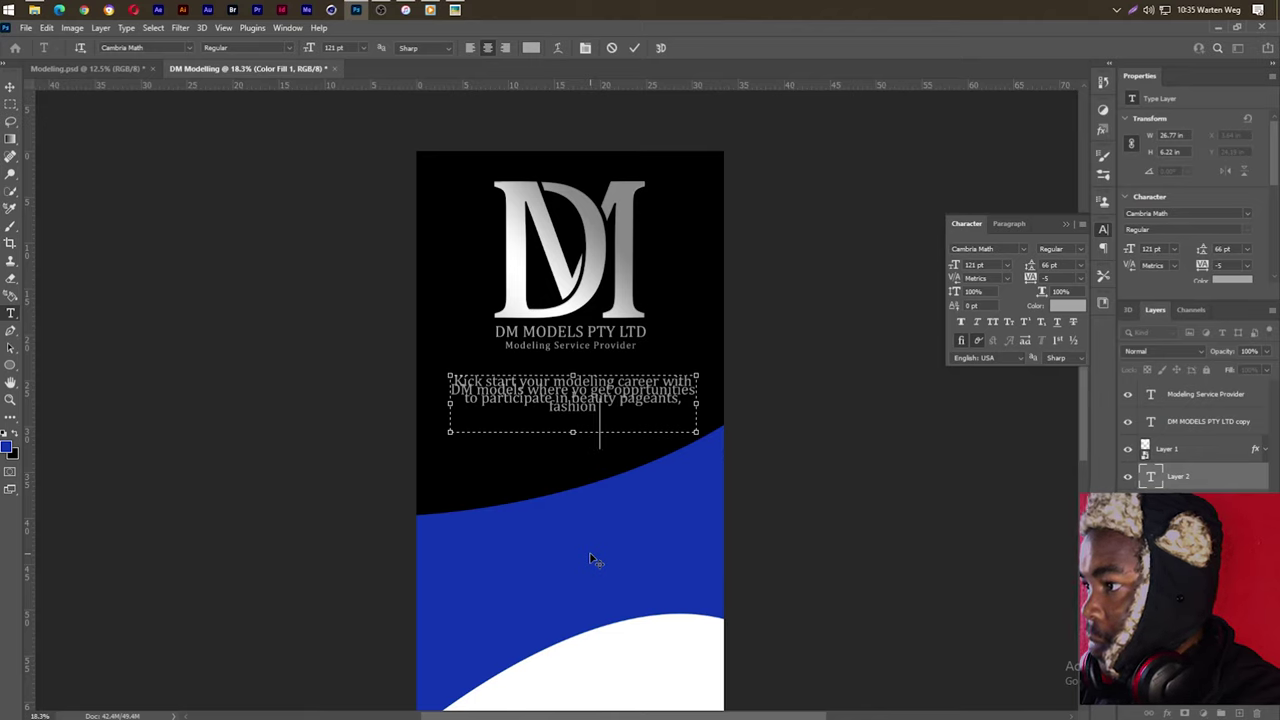
type(" show")
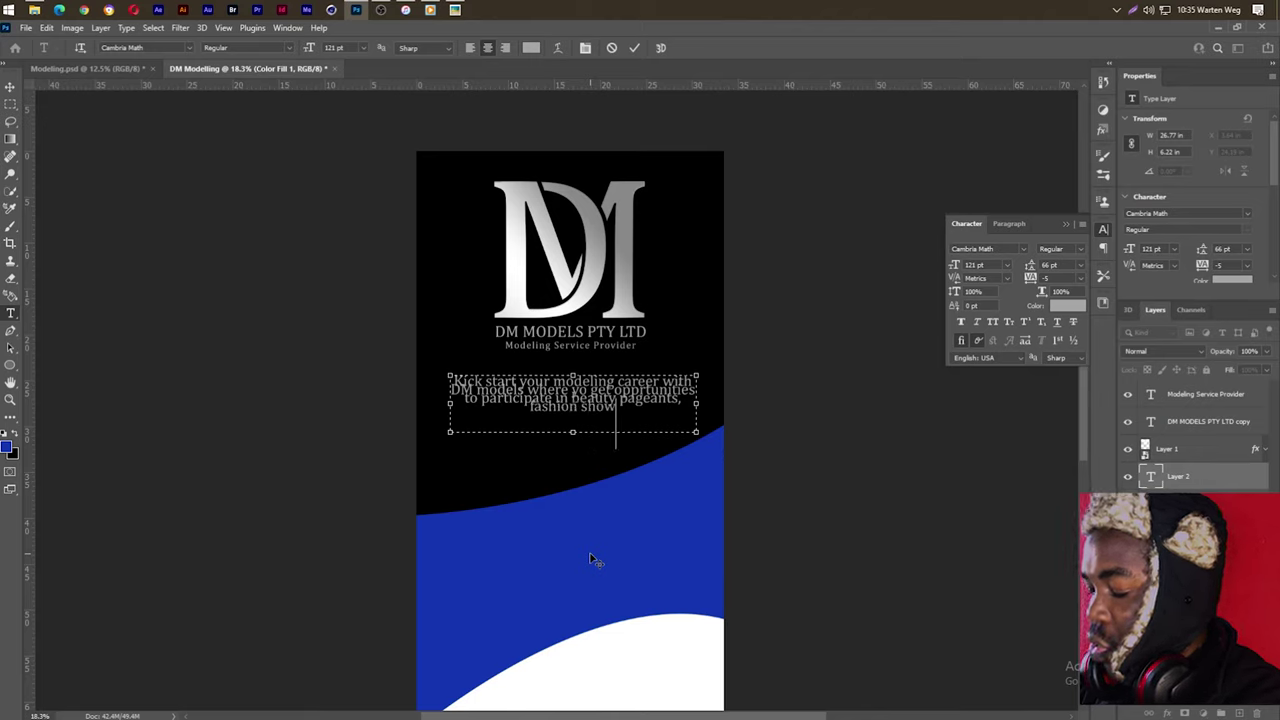
type("s")
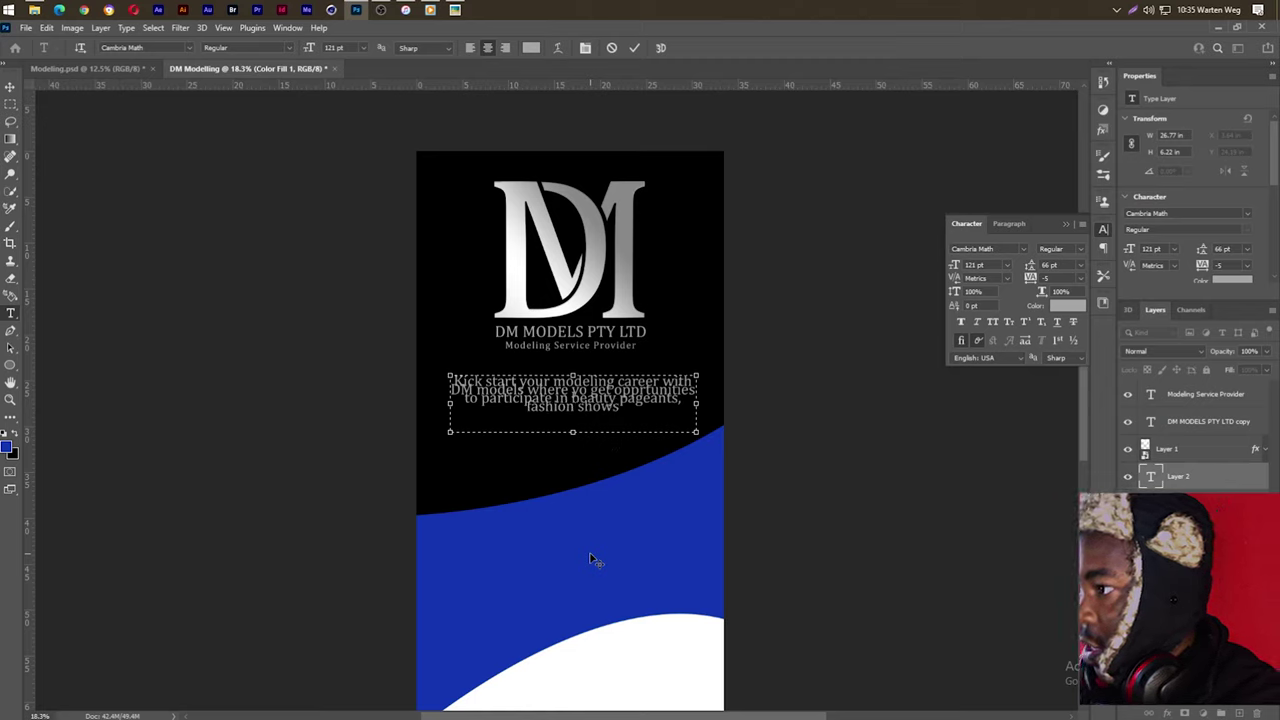
type(" a")
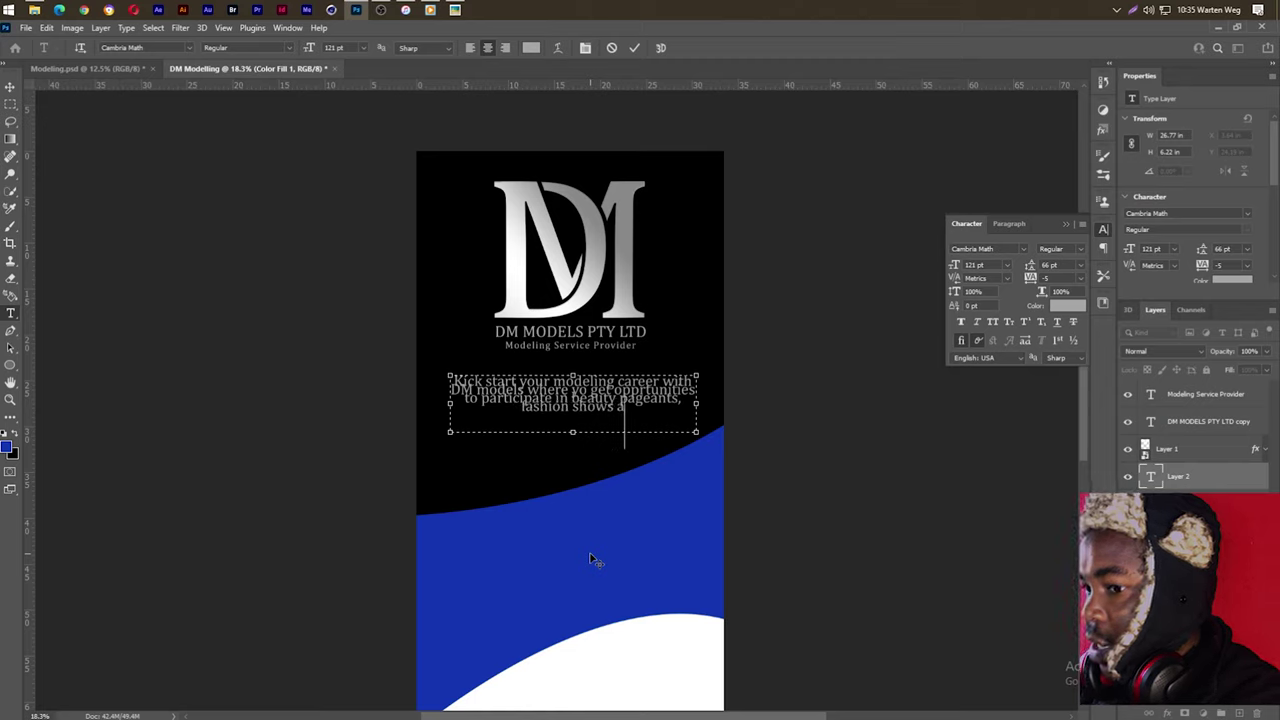
type("ns")
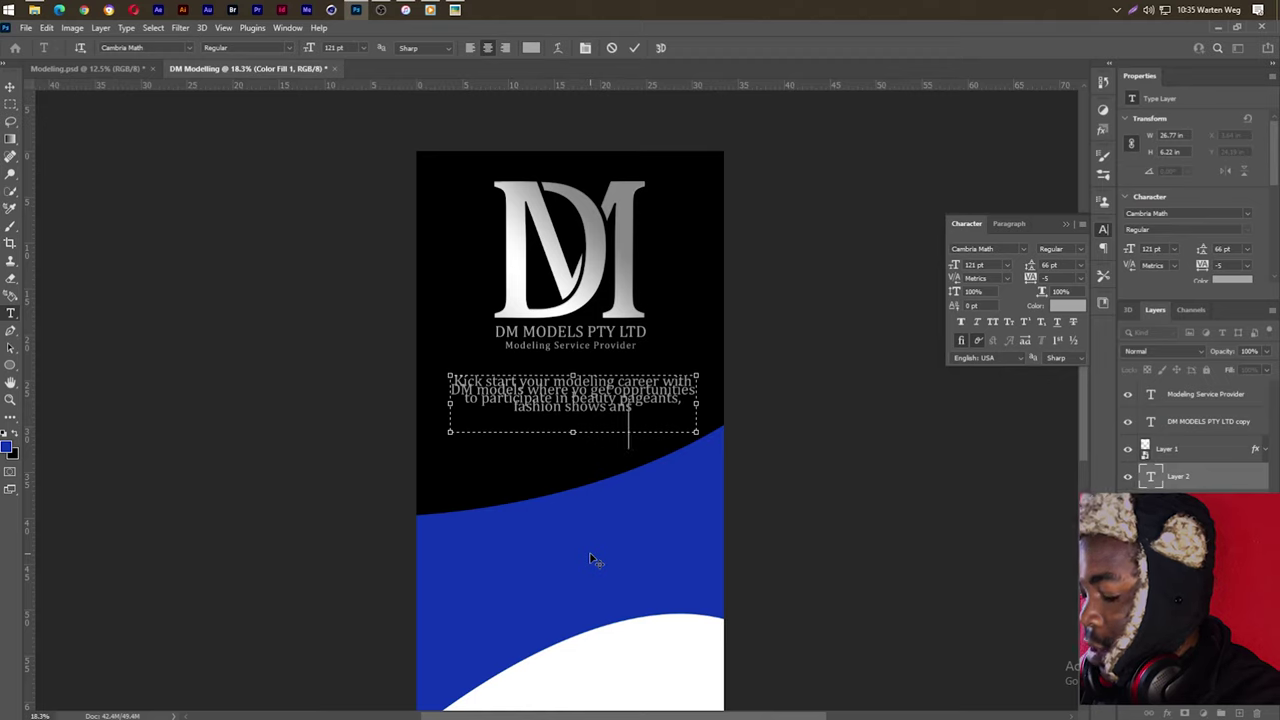
key("BackSpace")
type("d")
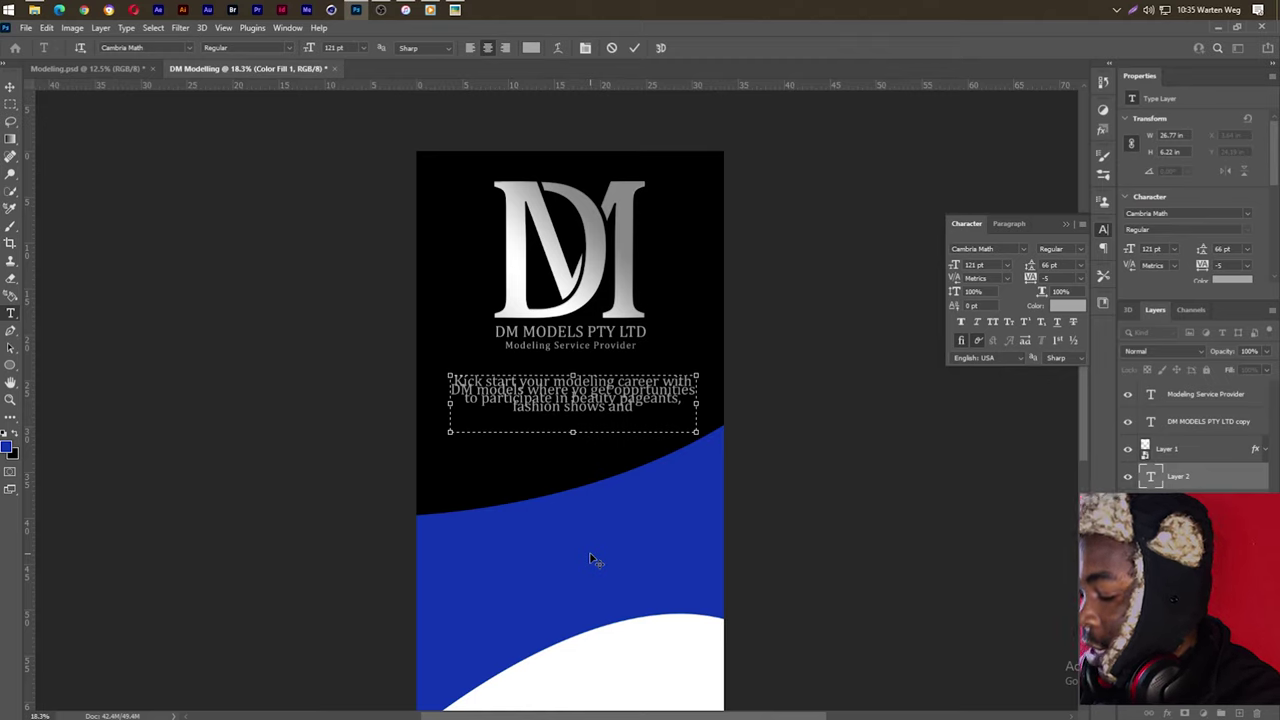
type(" be tra")
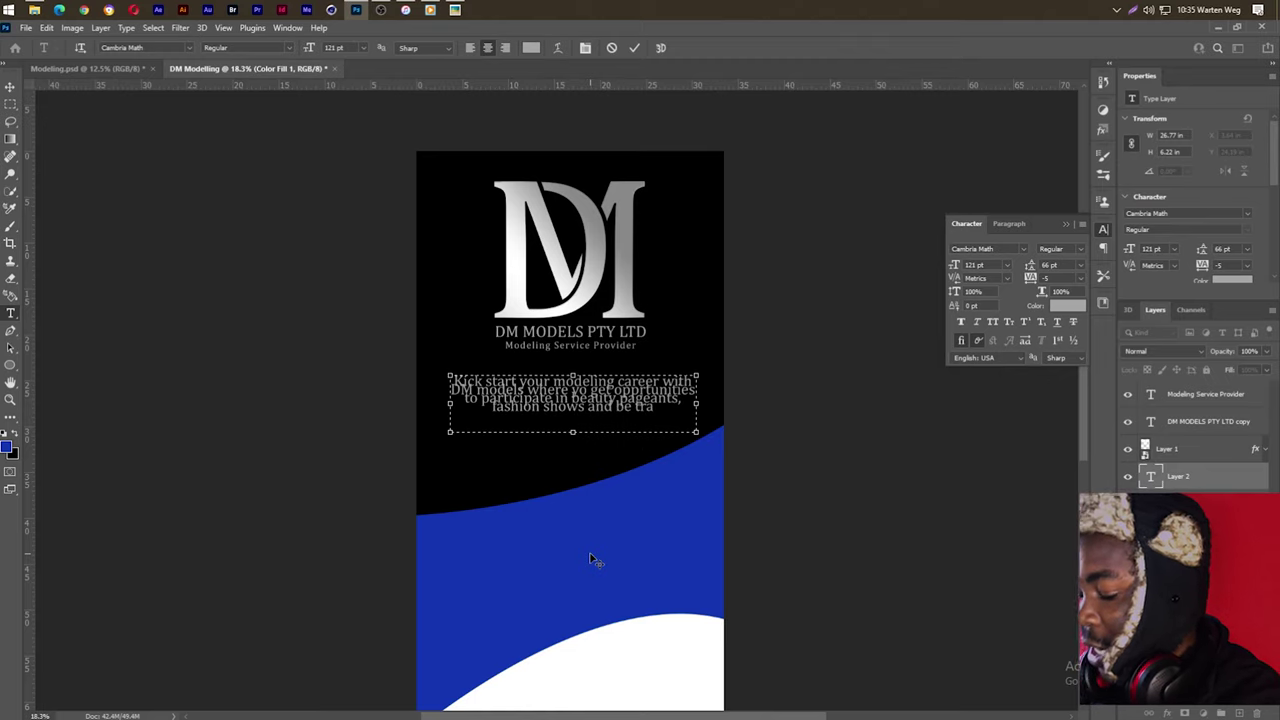
type("in")
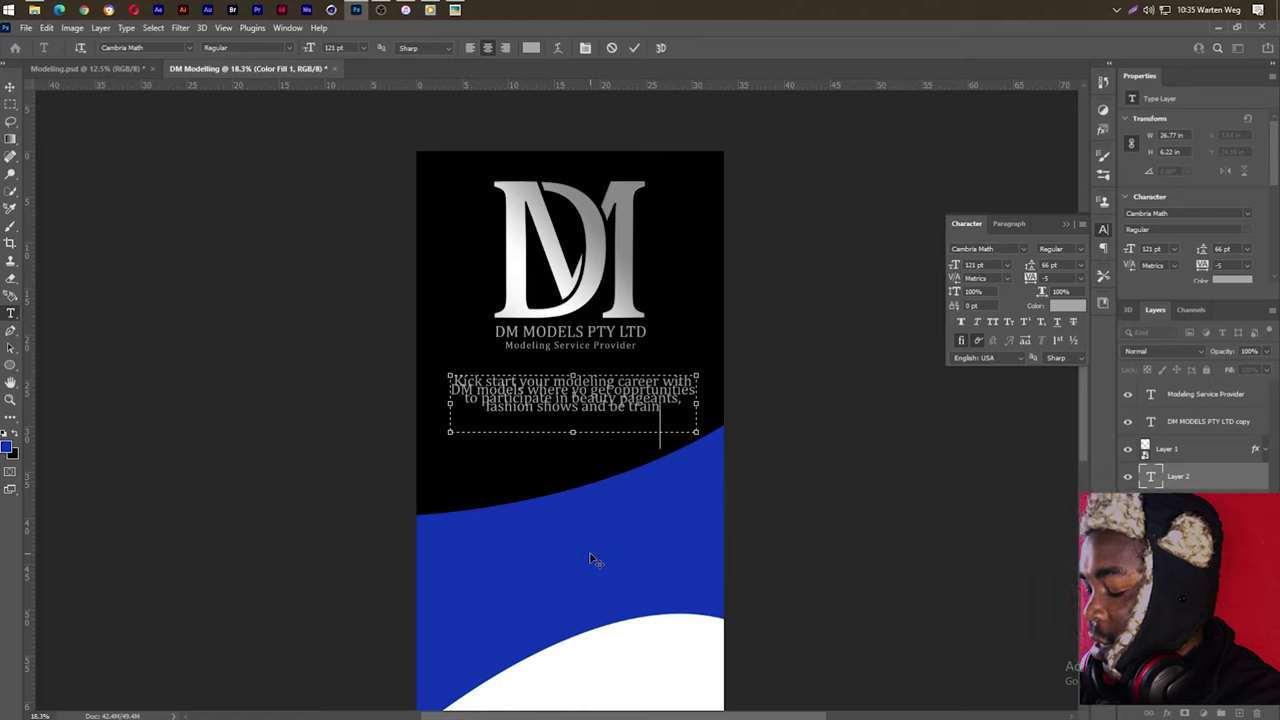
type("ed")
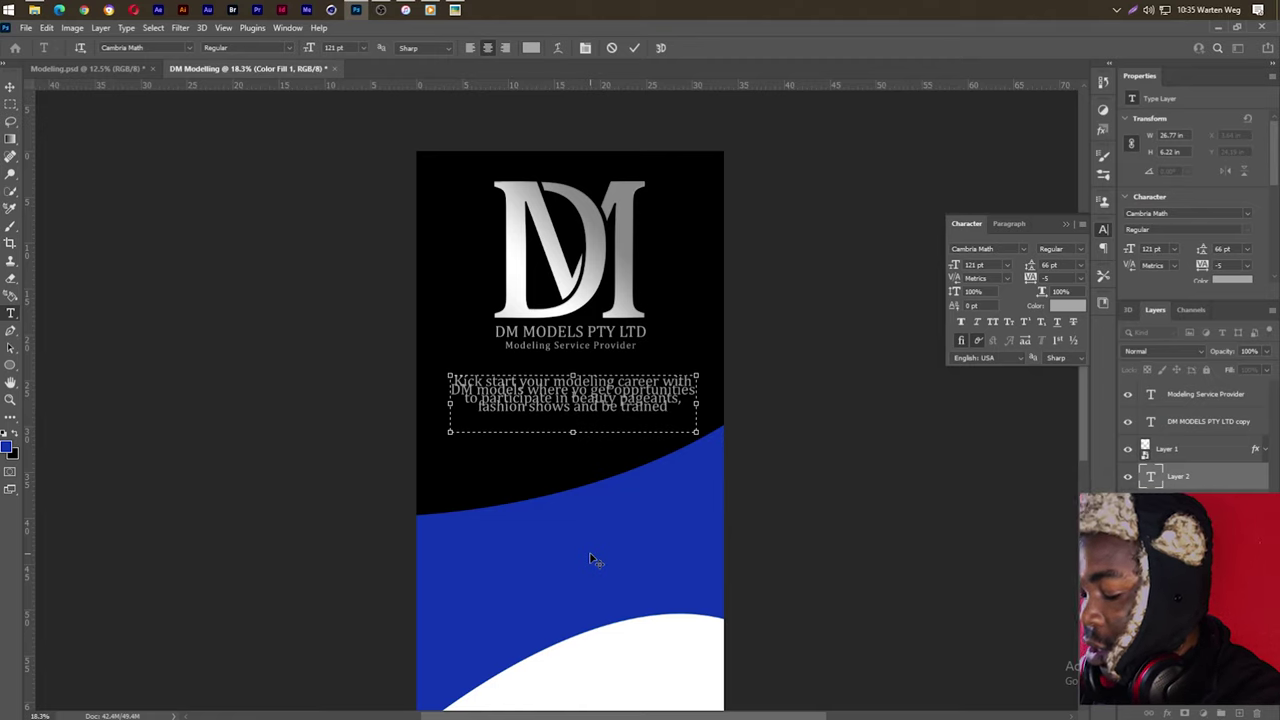
type(" groom")
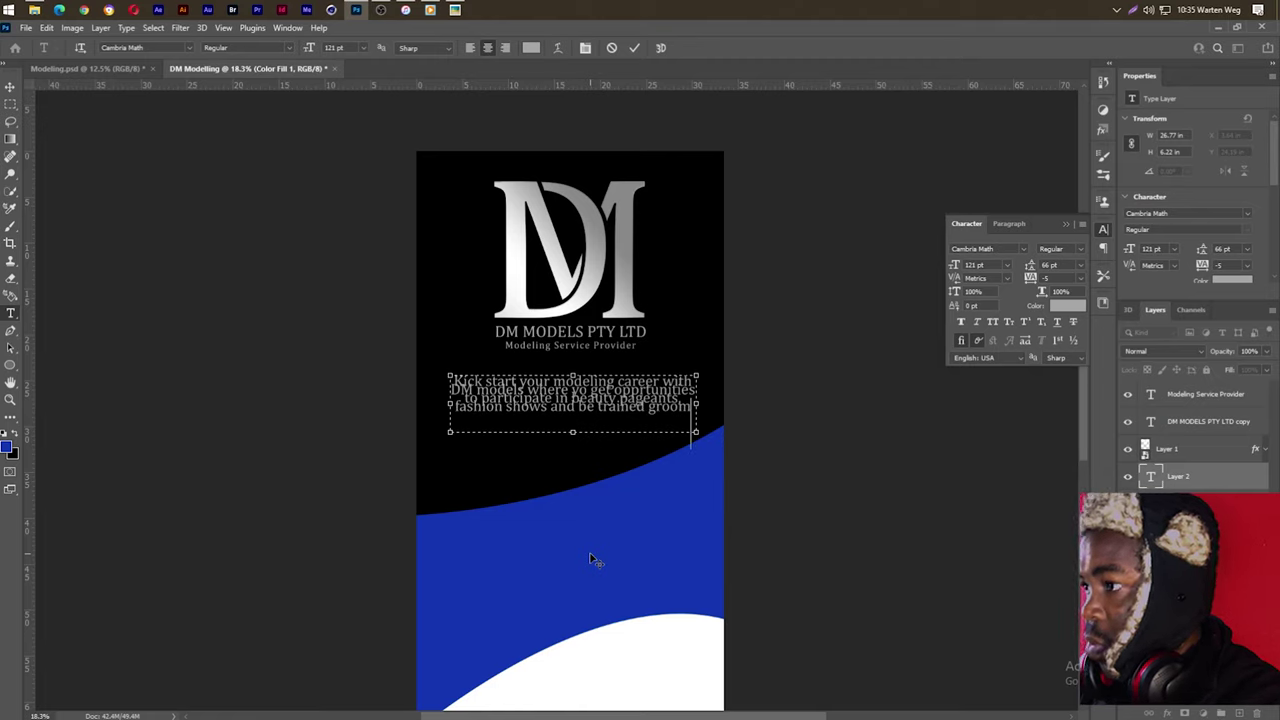
type("ed to")
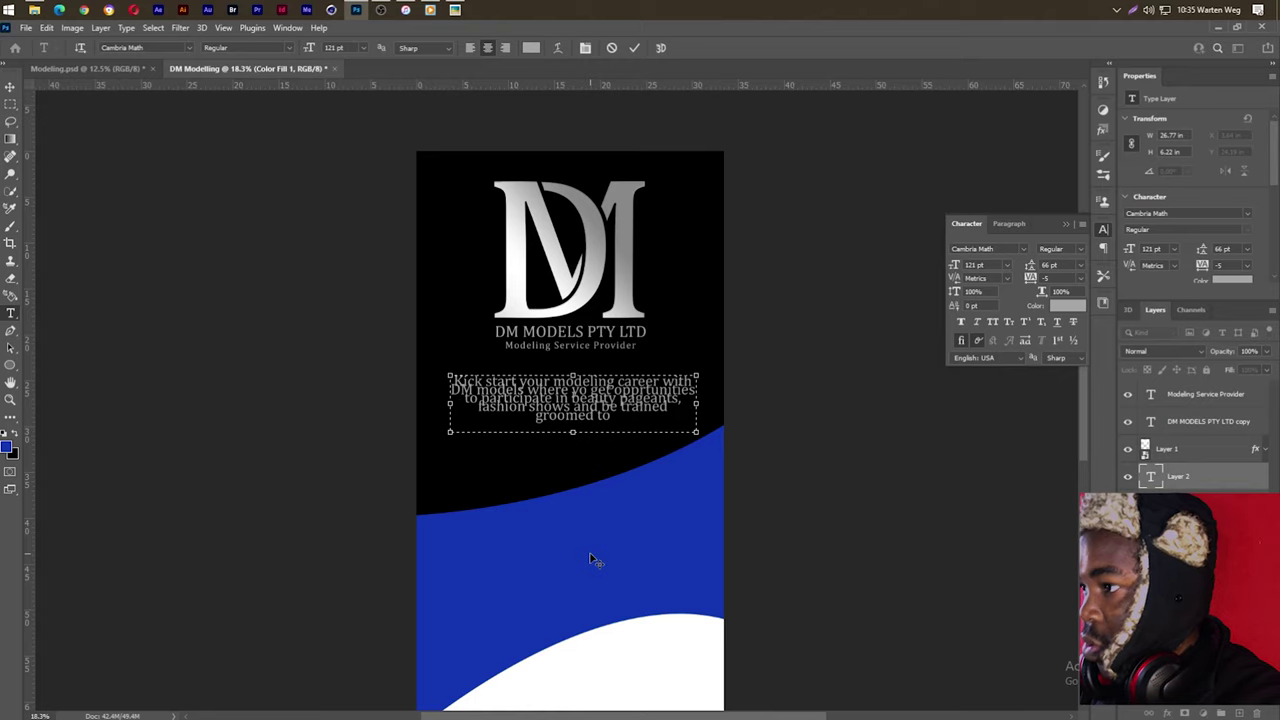
type(" the n")
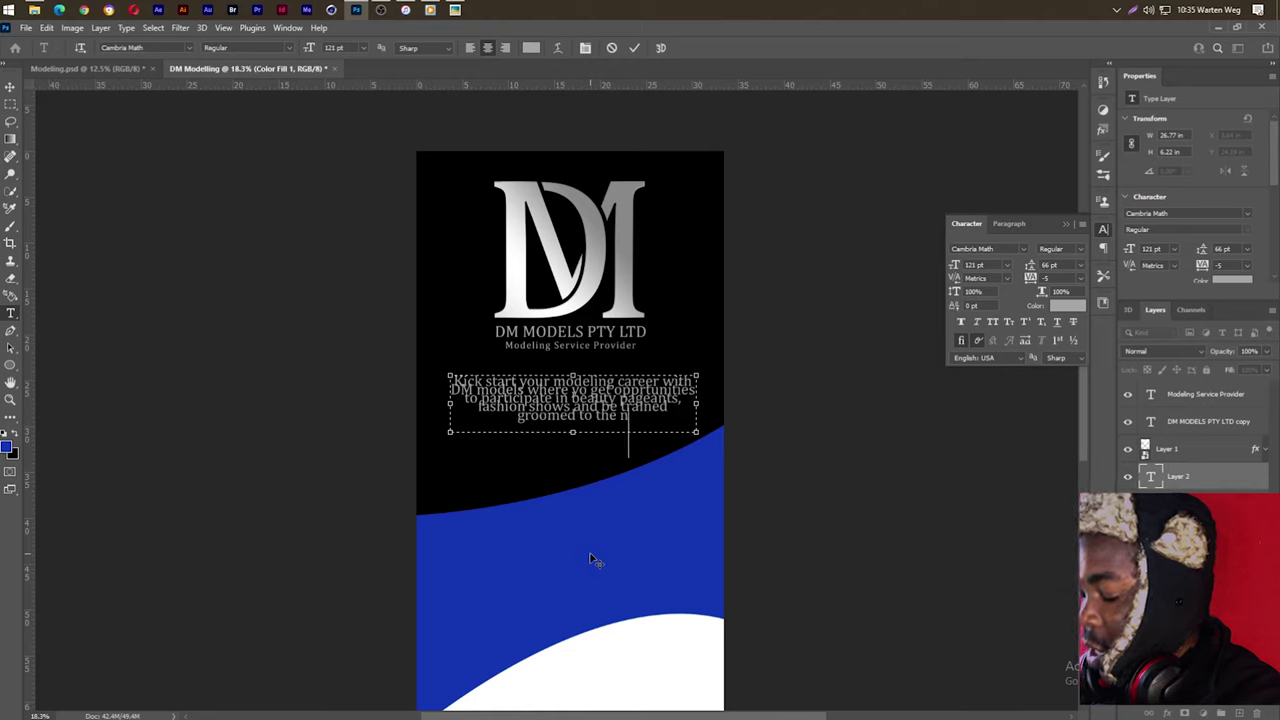
type("ext")
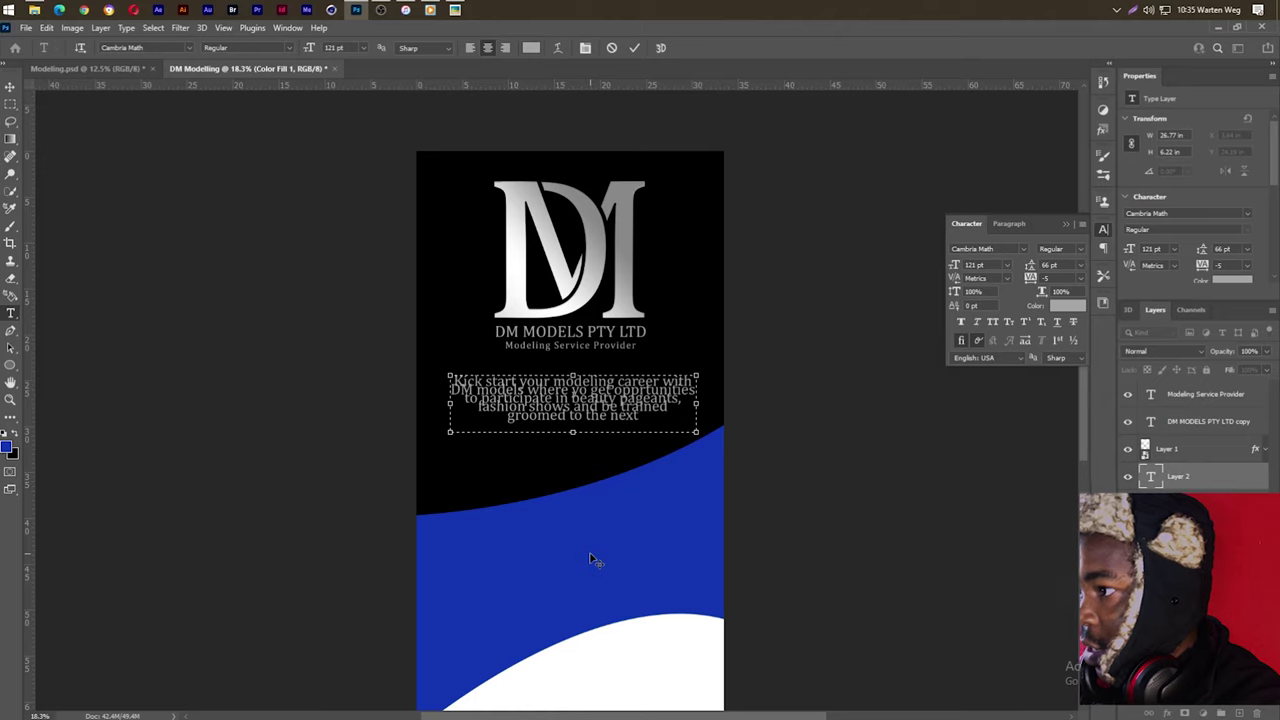
type(" sup")
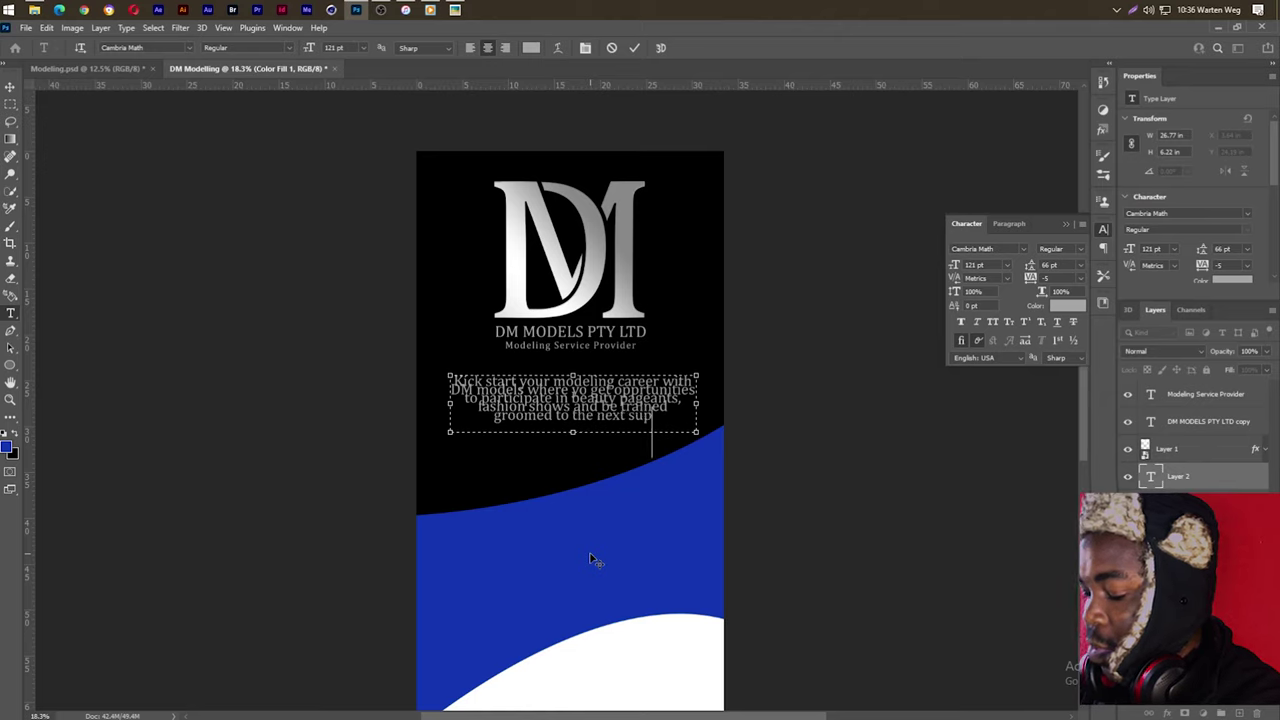
type("er m")
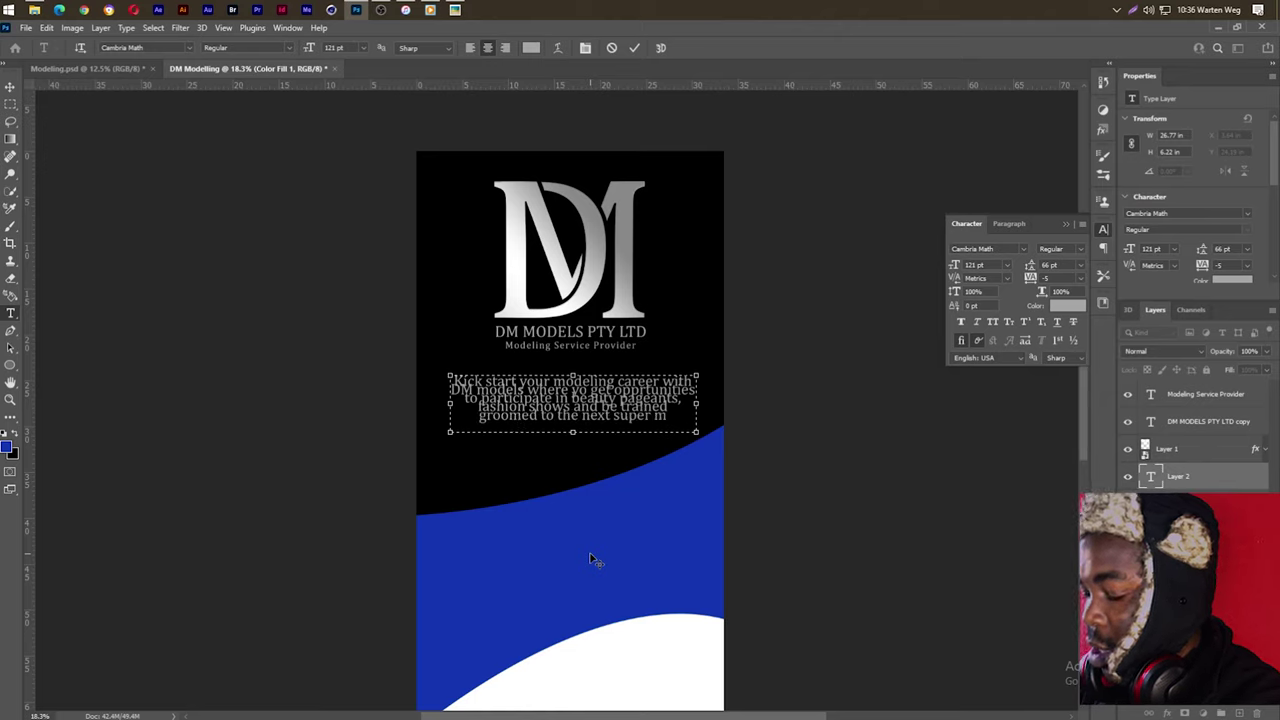
type("odels")
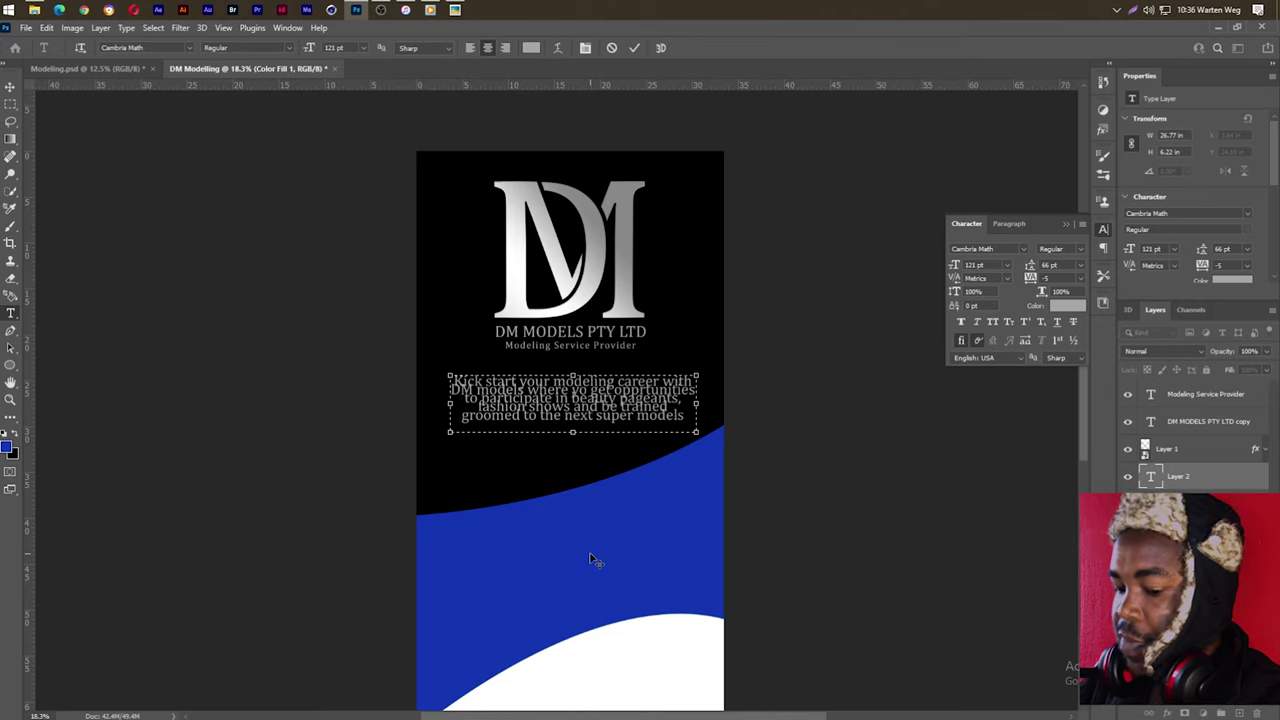
type(".")
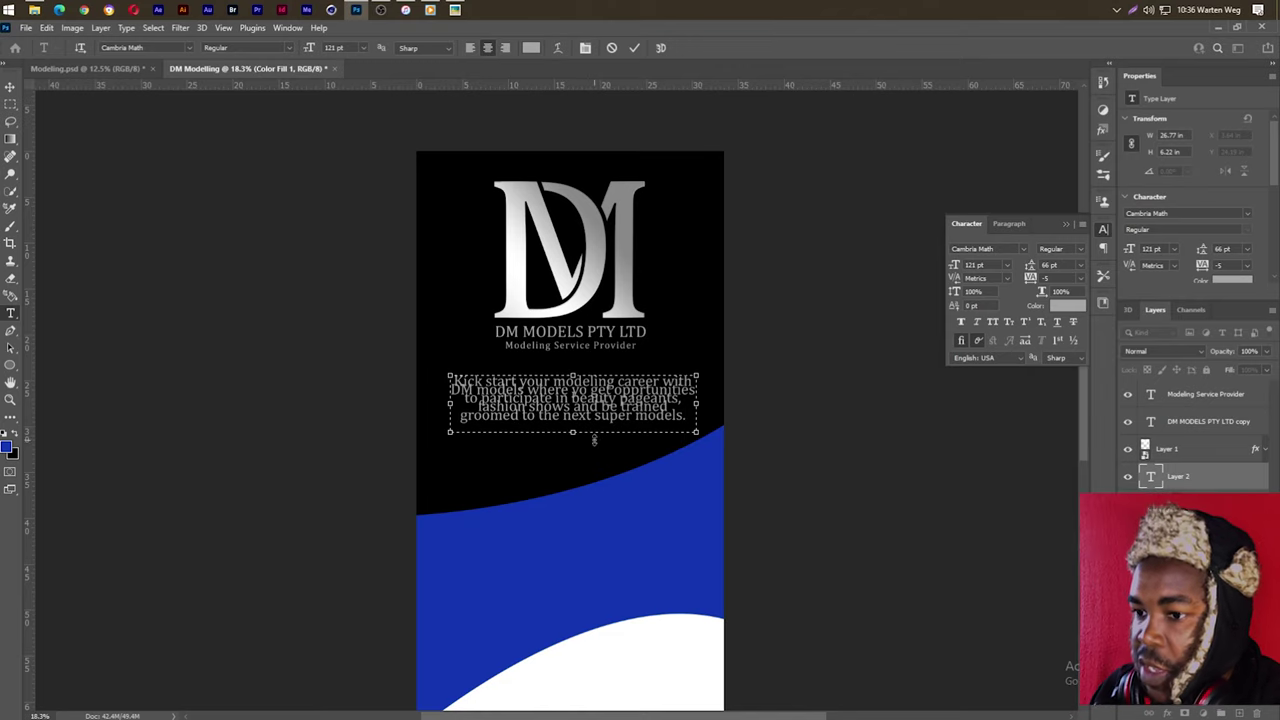
left_click_drag(573, 432, 573, 443)
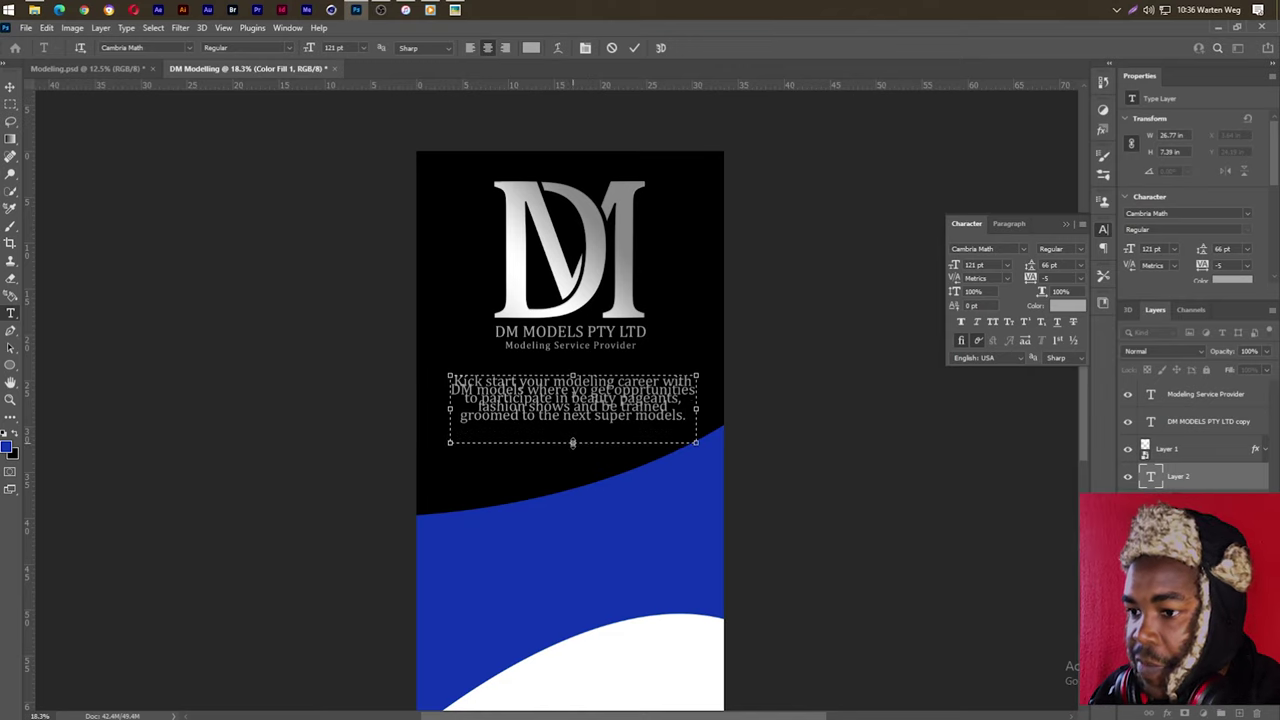
Step: Set the paragraph to AvantGarde Md BT at 100 pt with slightly looser leading
left_click(638, 48)
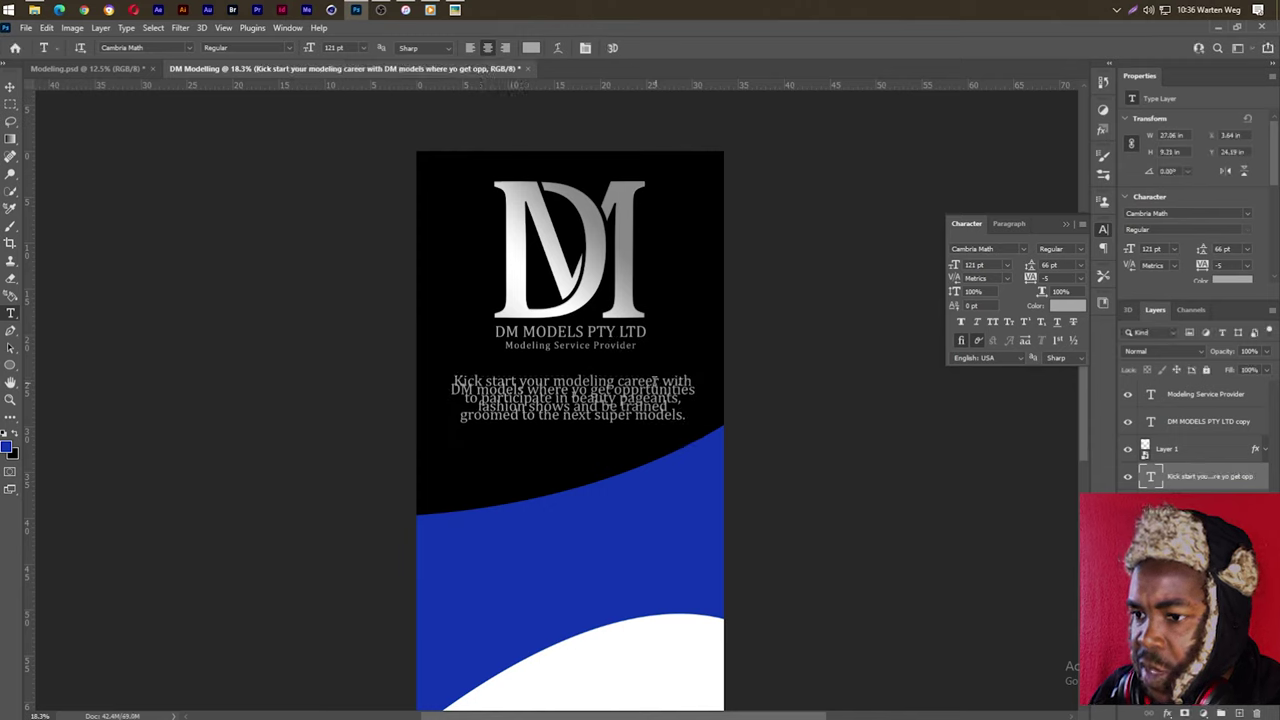
left_click(1025, 250)
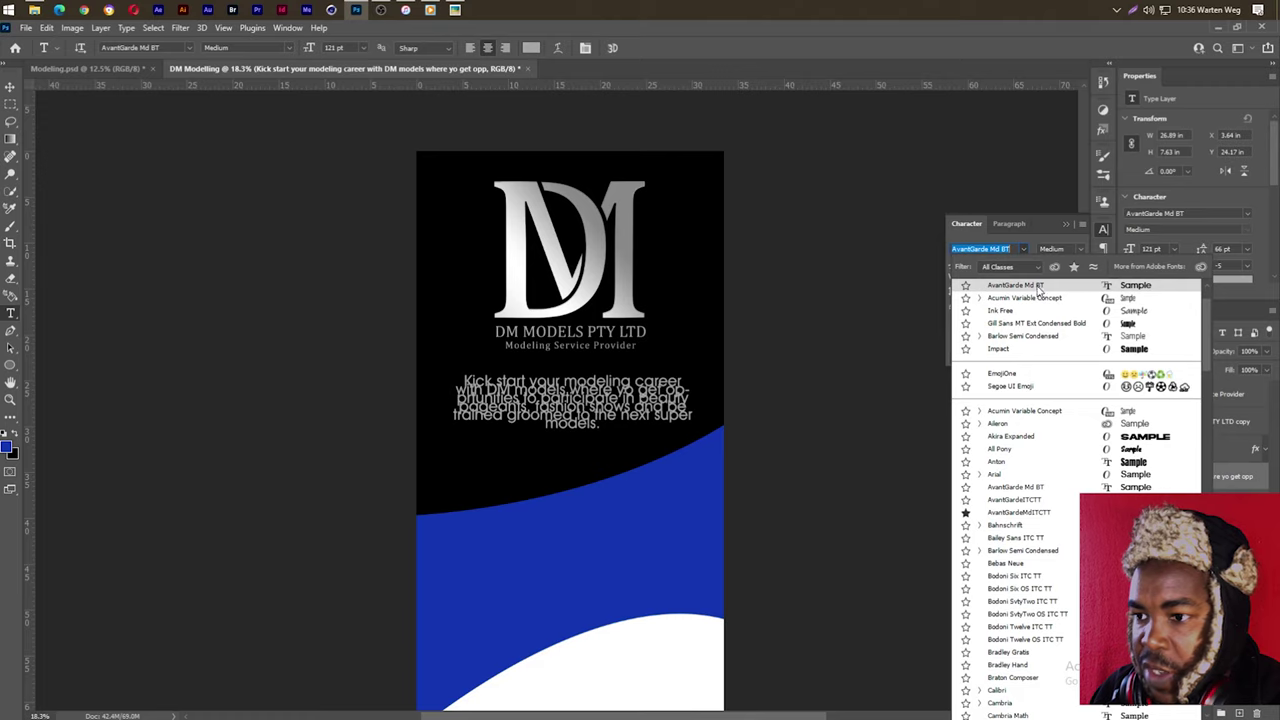
left_click(1039, 287)
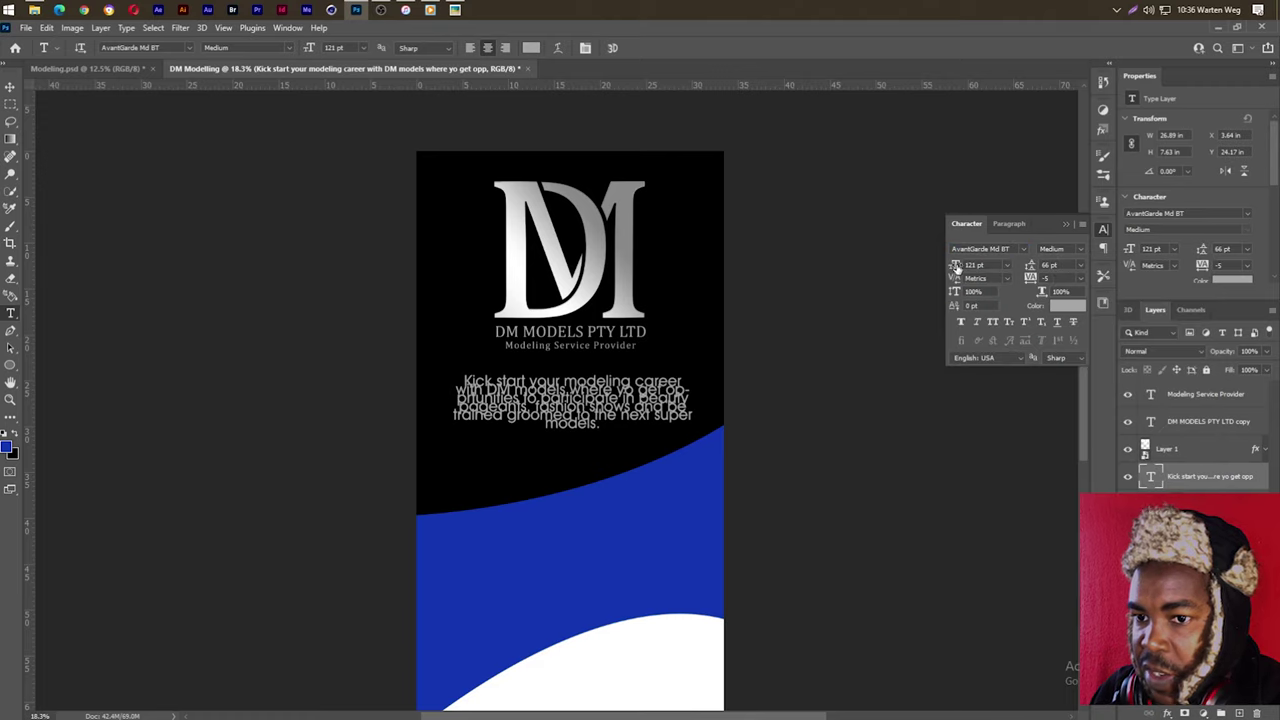
left_click_drag(946, 265, 954, 268)
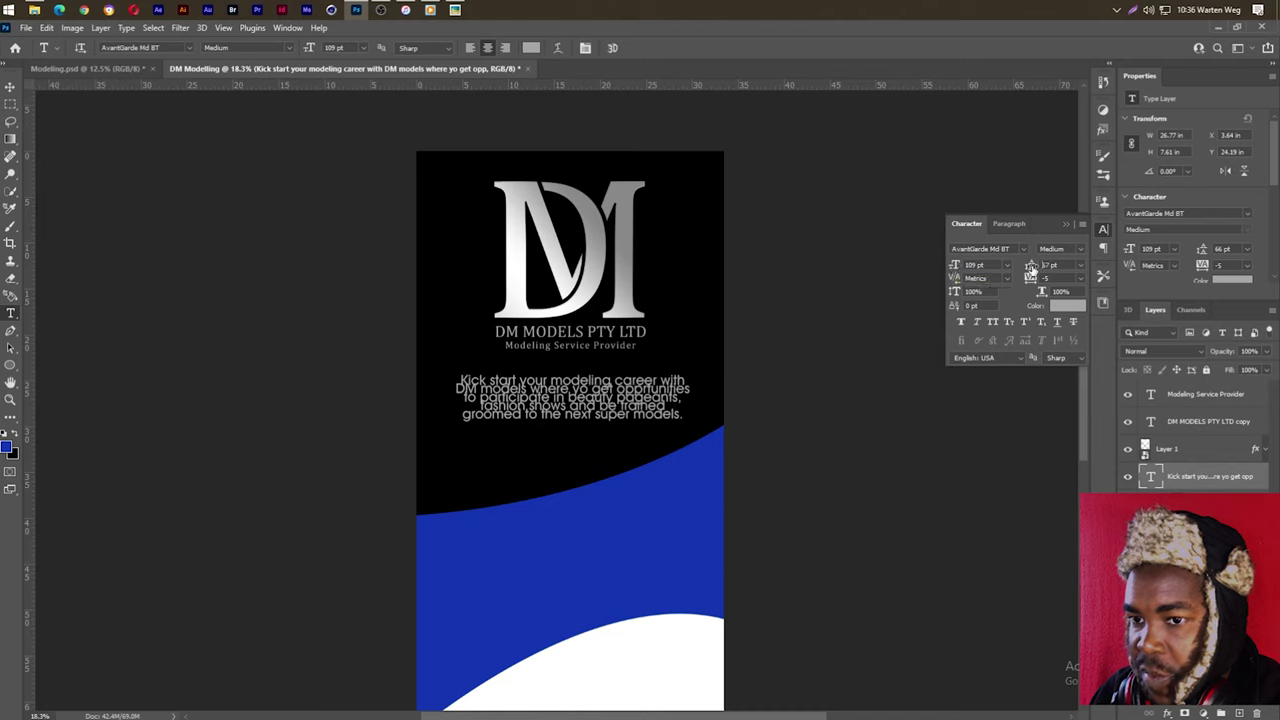
left_click_drag(1031, 270, 1034, 268)
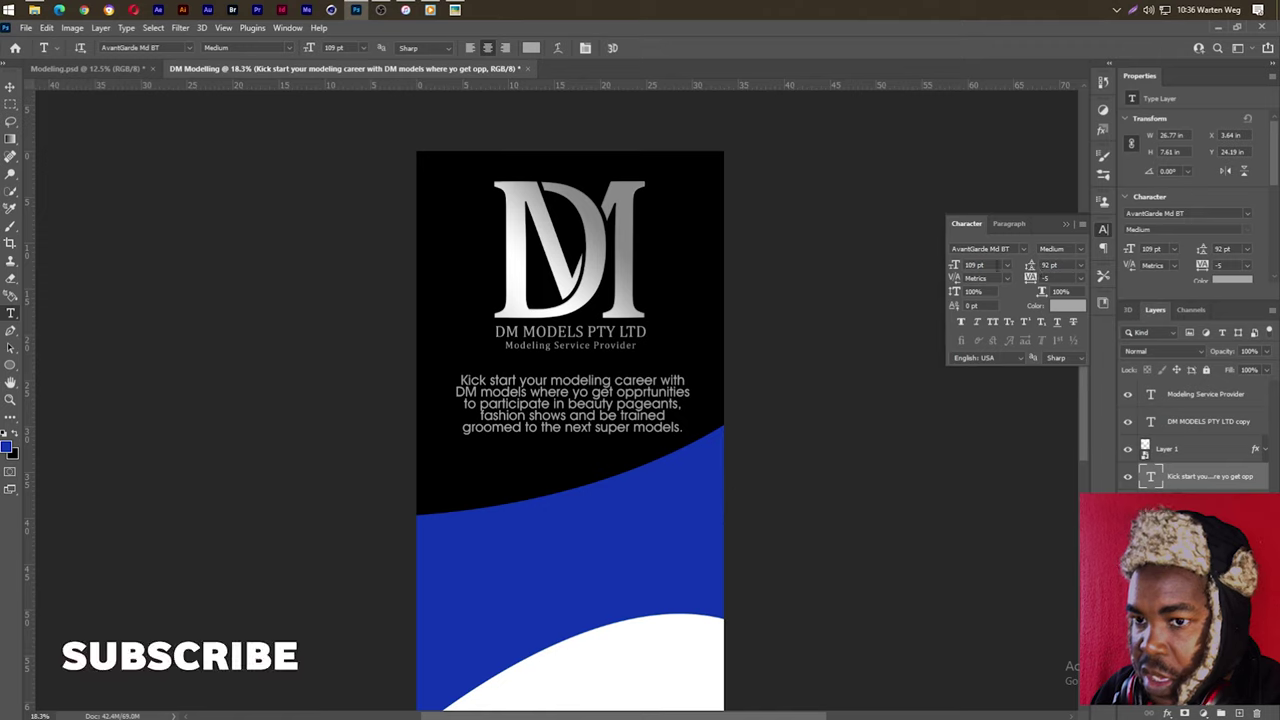
type("100")
key("Return")
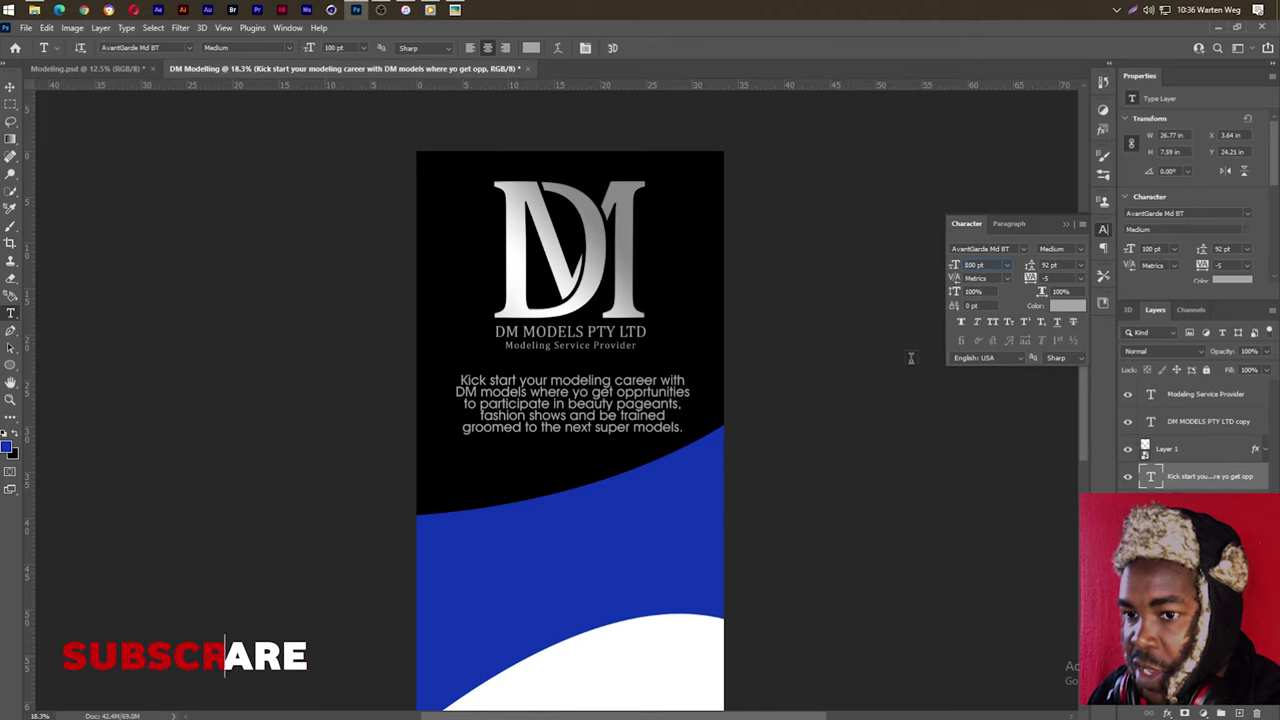
Step: Rejoin the hyphenated word 'participate' and commit the paragraph edits
left_click(665, 392)
key("BackSpace")
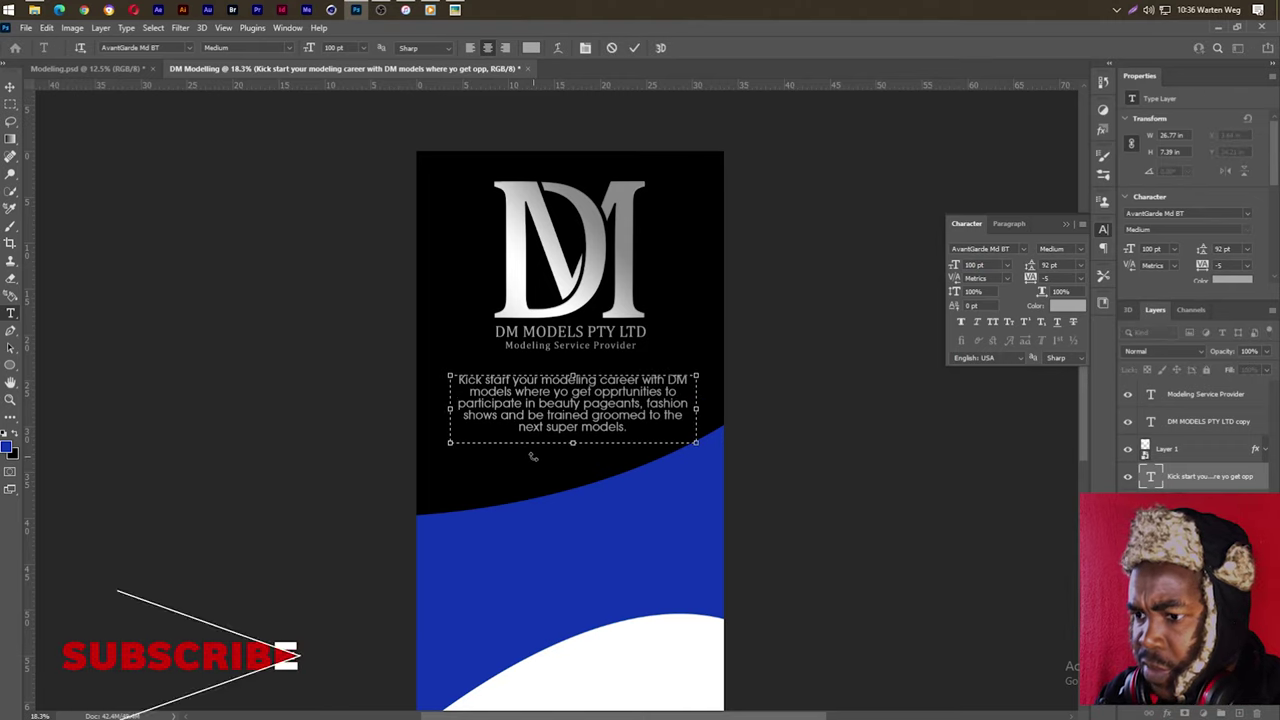
left_click(633, 49)
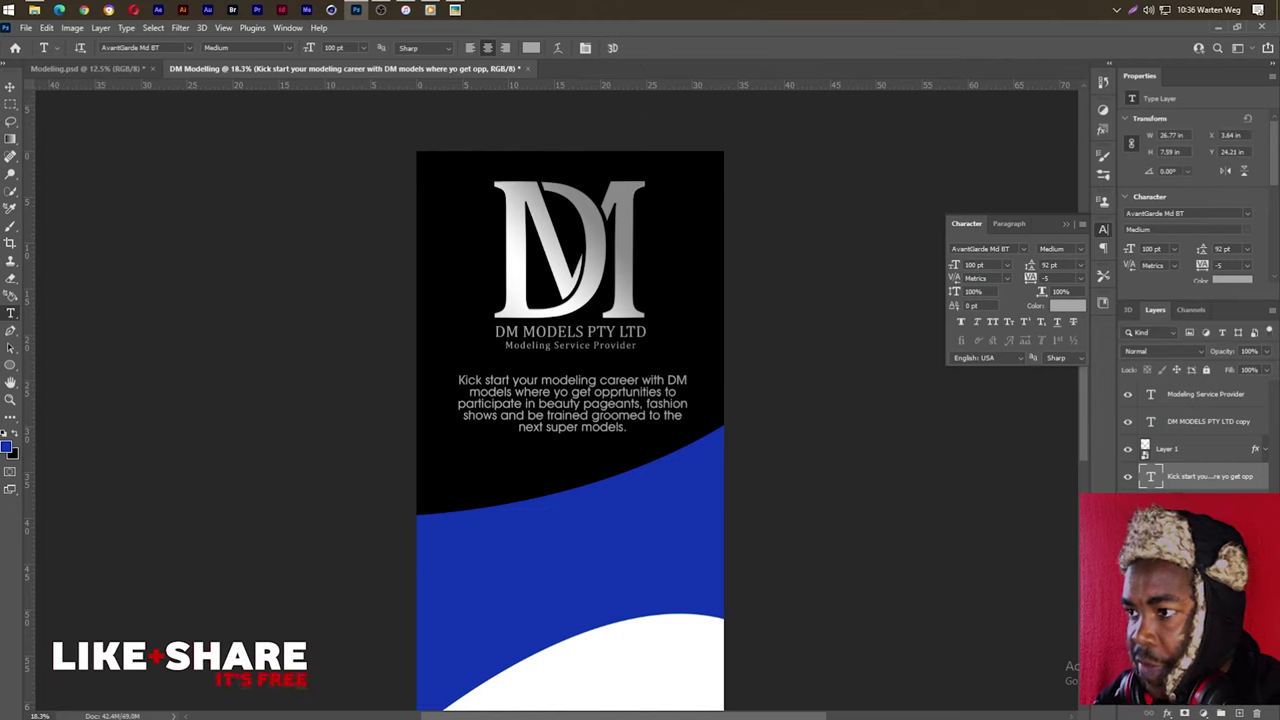
left_click(10, 87)
Step: Rotate the black Color Fill 1 shape about 4.8° and commit the transform
left_click(495, 462)
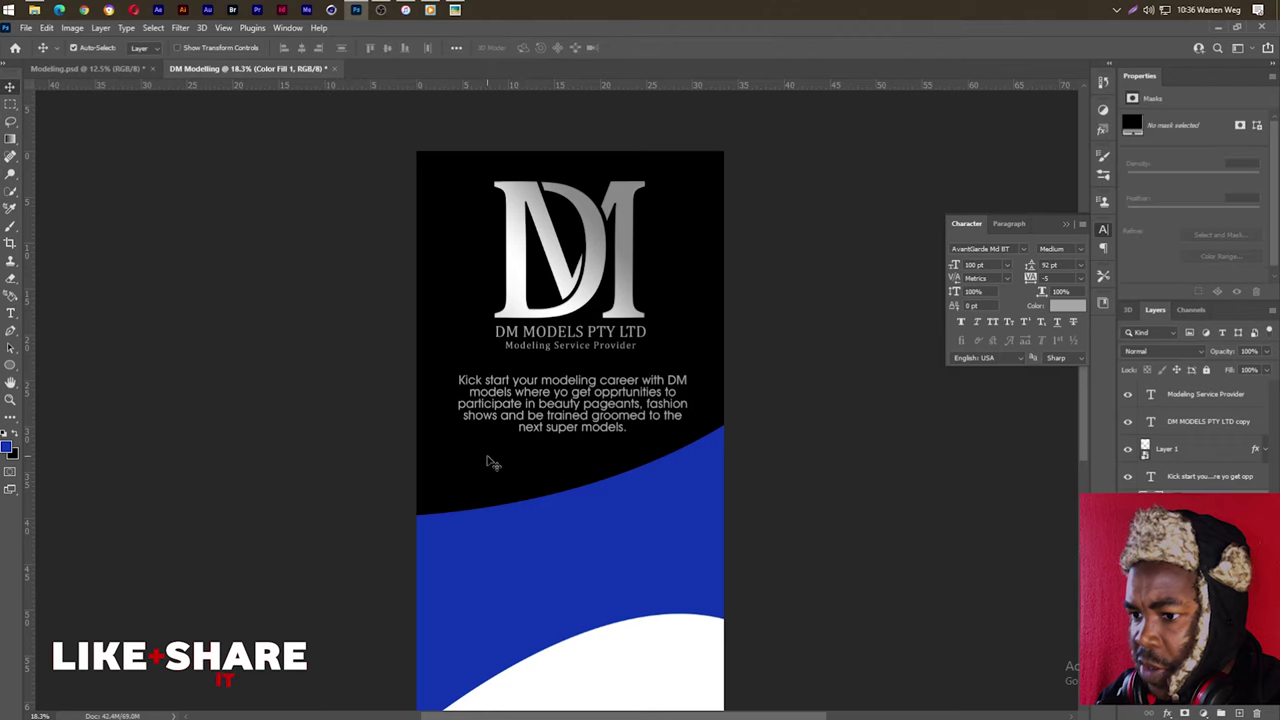
key("ctrl+t")
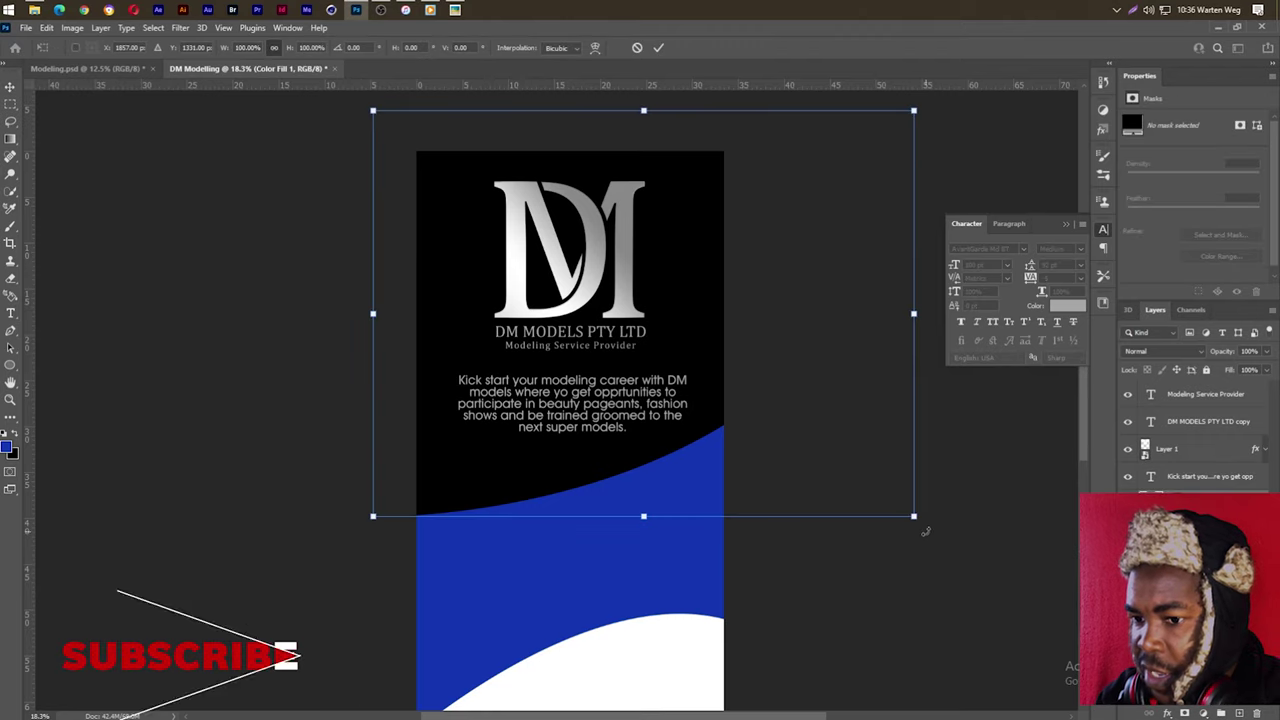
mouse_move(924, 530)
left_mouse_down()
mouse_move(910, 330)
mouse_move(886, 330)
left_mouse_up()
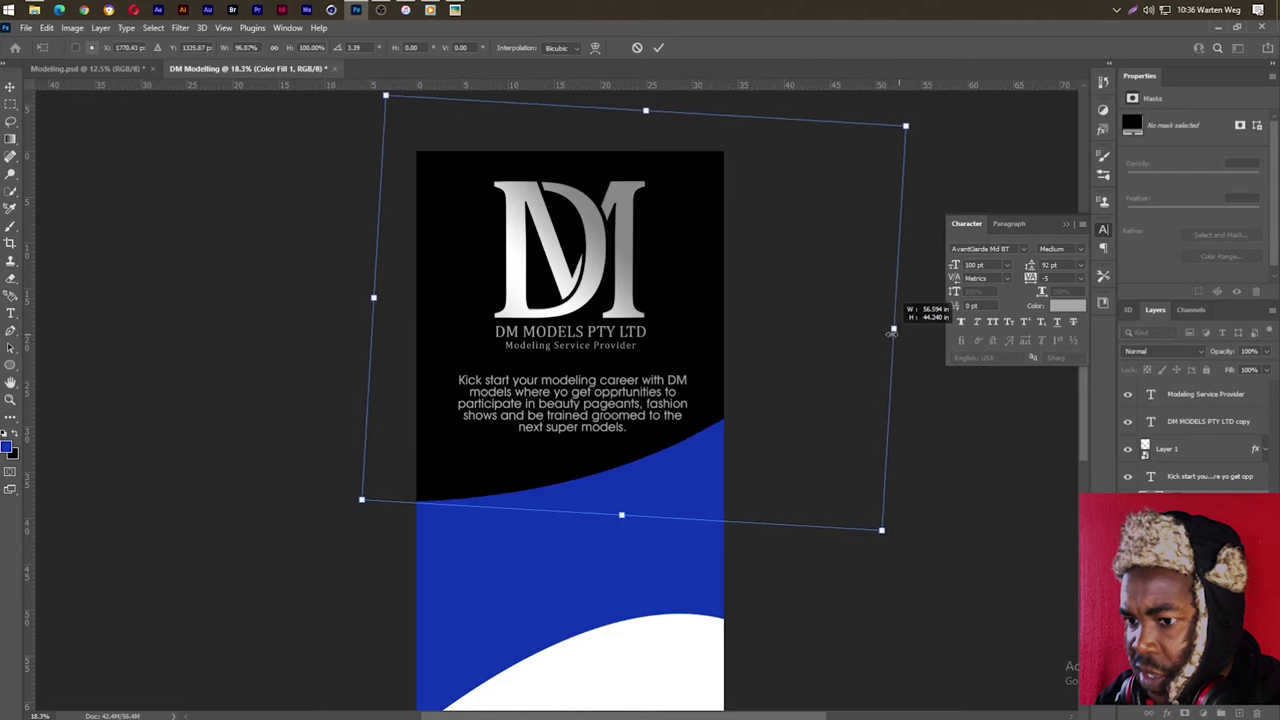
left_click_drag(908, 372, 914, 366)
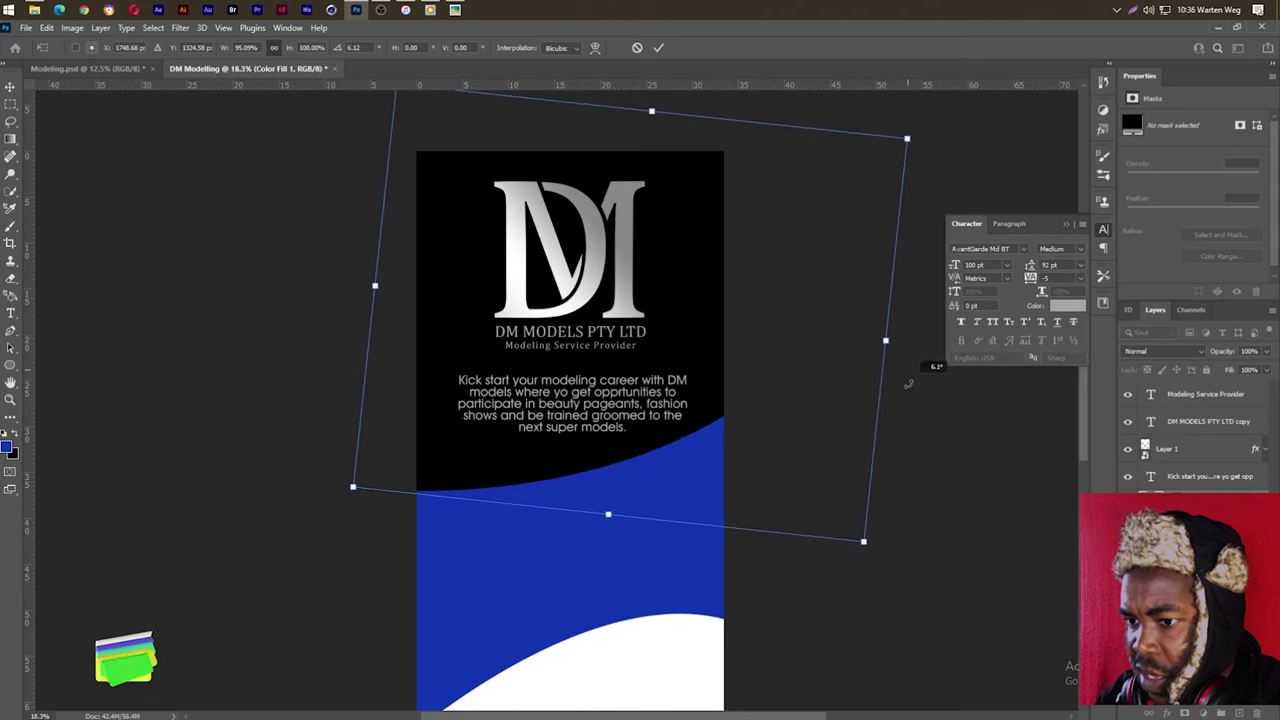
left_click_drag(694, 380, 697, 402)
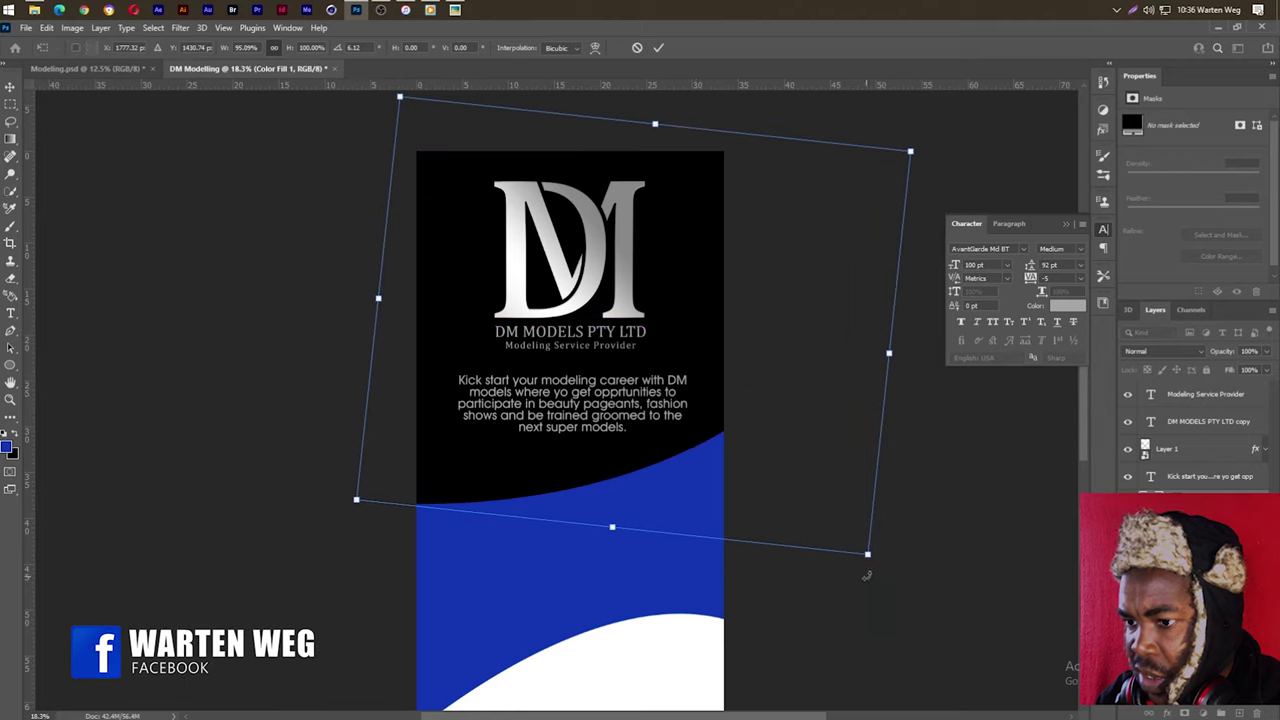
left_click_drag(874, 571, 871, 557)
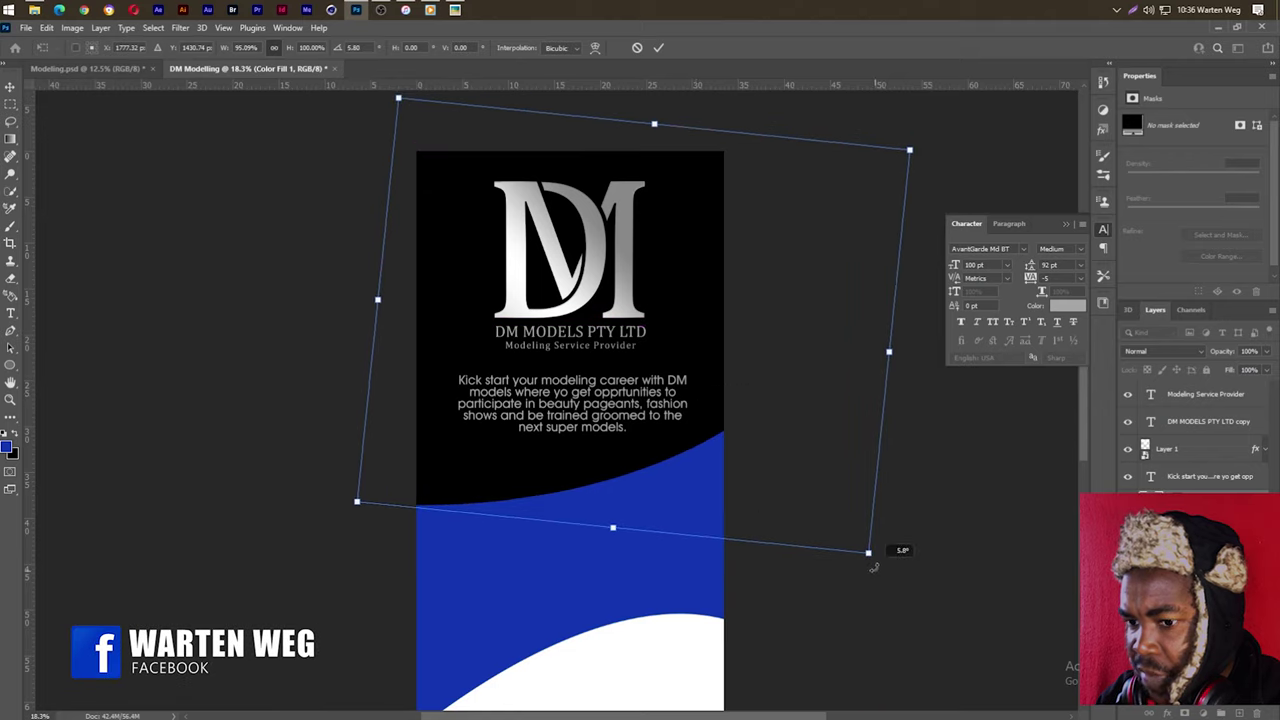
left_click(659, 48)
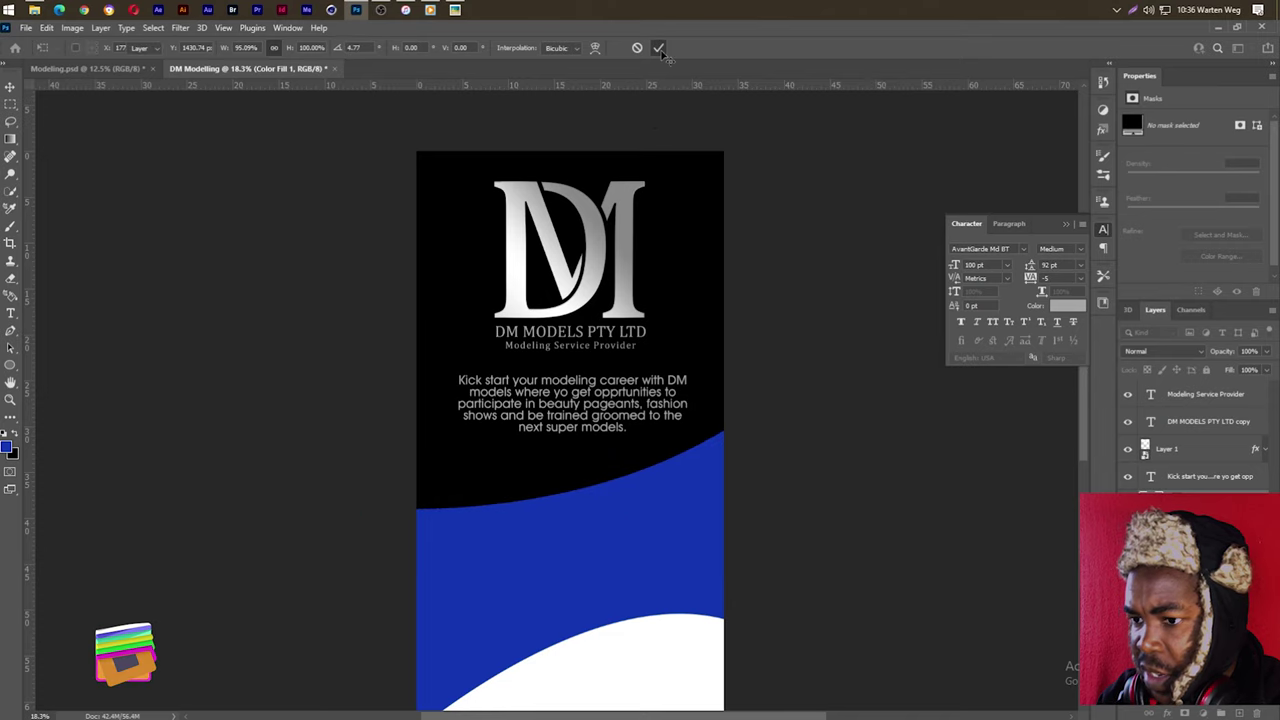
left_click(591, 580)
key("ctrl+minus")
key("ctrl+minus")
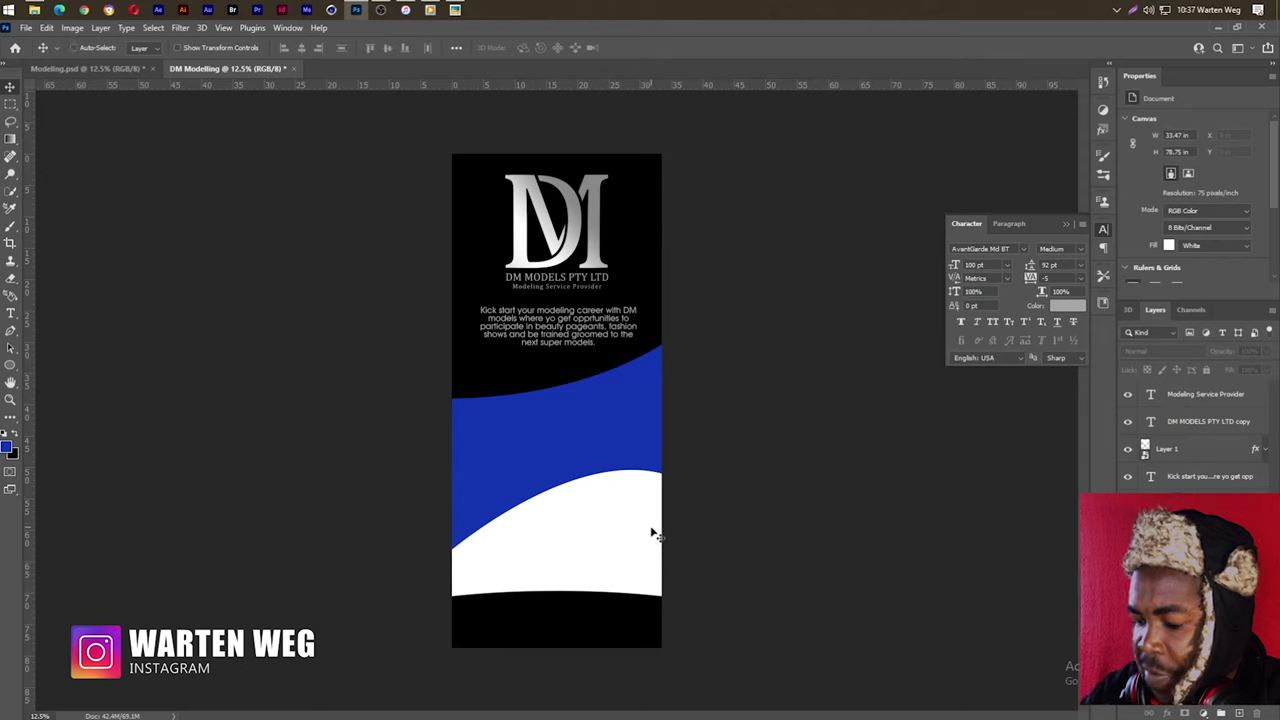
Step: Rotate the blue Color Fill 2 shape about 7.8°, nudge it, and commit
left_click(580, 440)
key("ctrl+t")
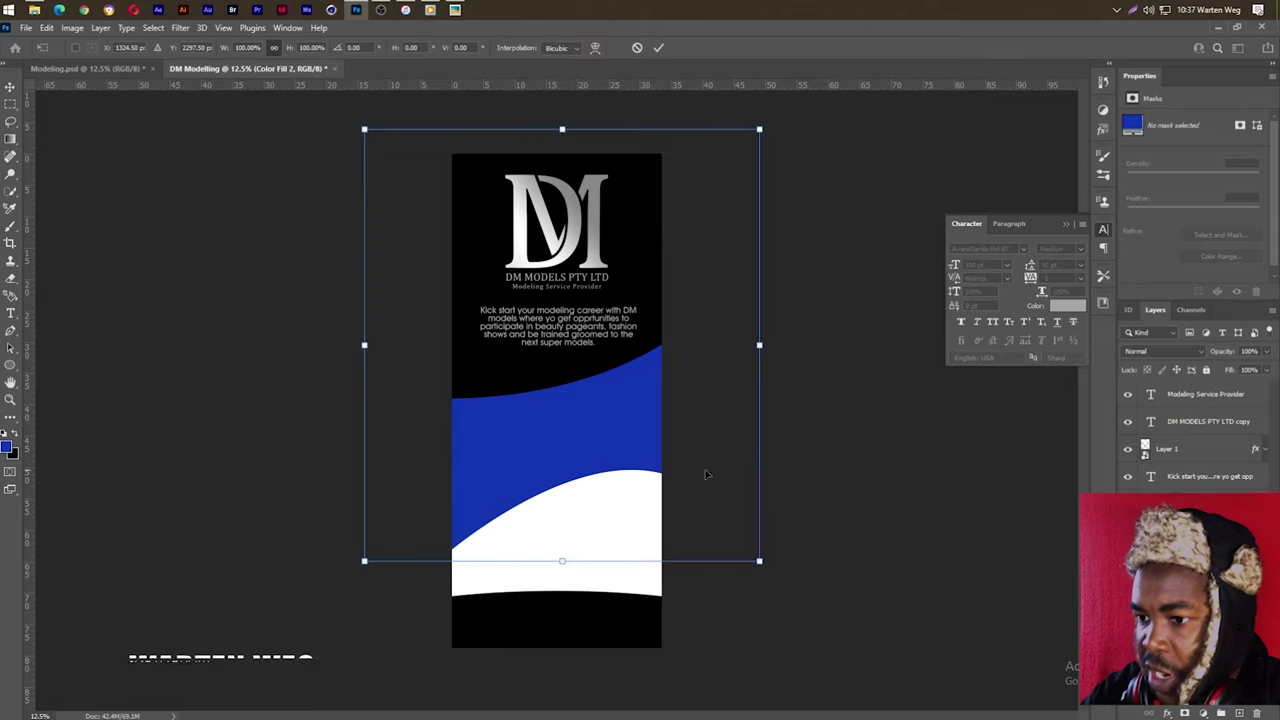
left_click_drag(777, 349, 790, 362)
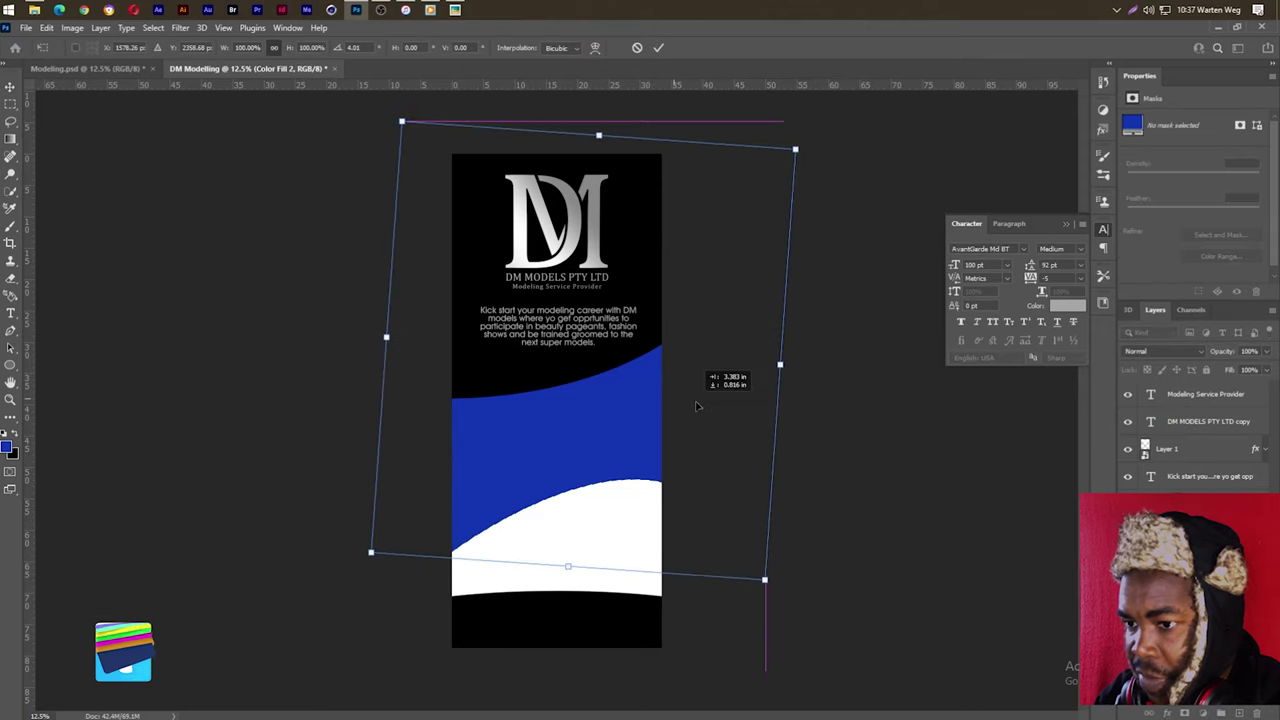
left_click_drag(679, 367, 700, 372)
left_click_drag(799, 411, 805, 430)
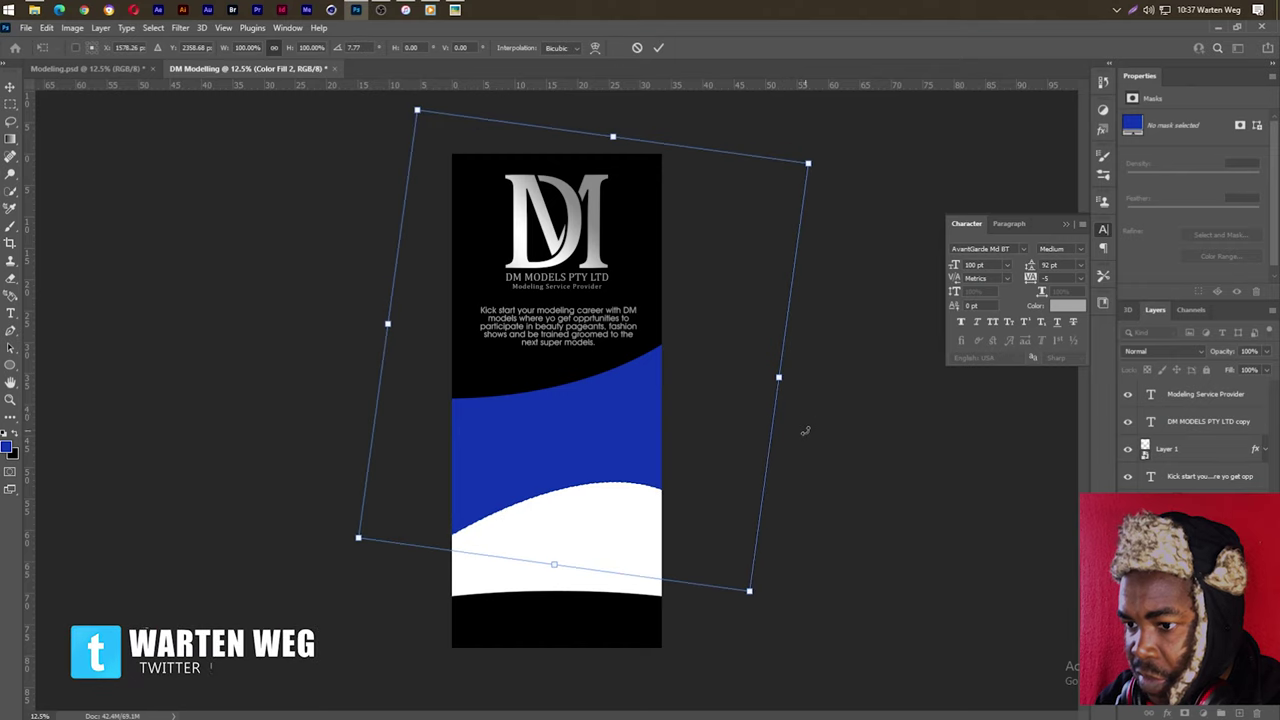
left_click_drag(620, 445, 627, 432)
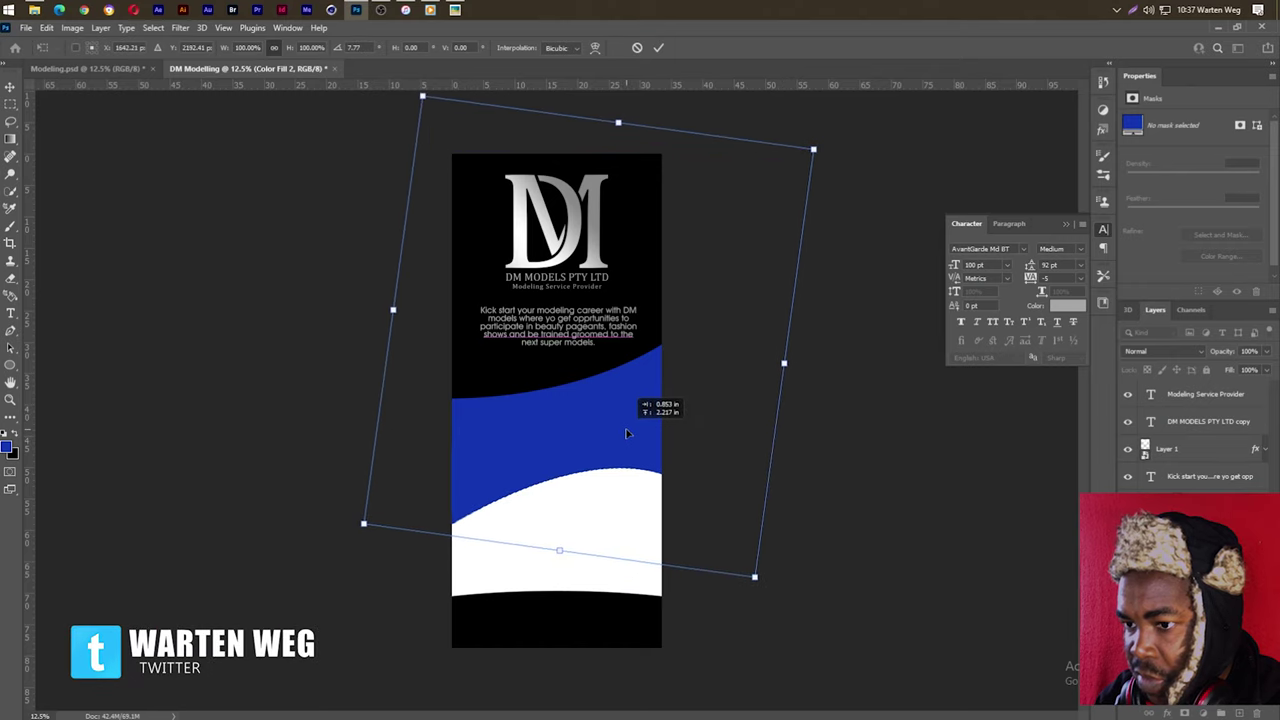
left_click(658, 47)
left_click(805, 443)
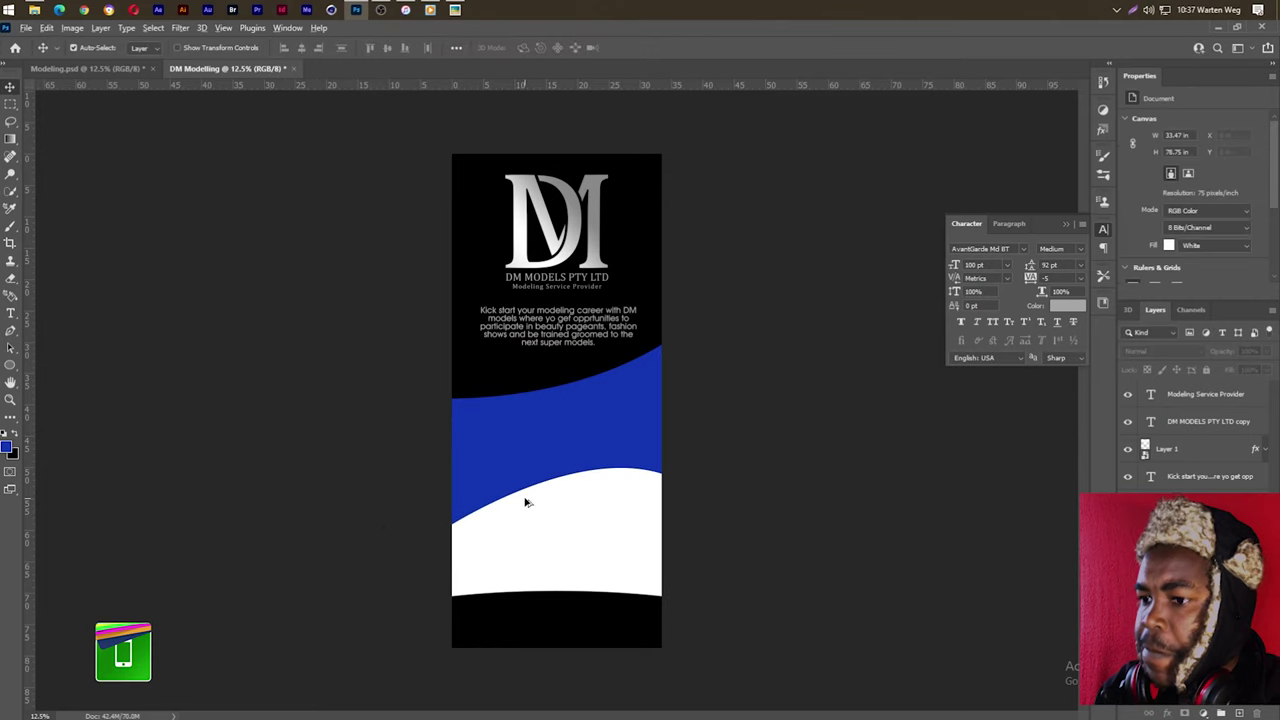
Step: Add a two-line heading 'REGESTER' / 'with us!!' on the blue band
scroll(526, 500, "up", 1)
scroll(522, 478, "up", 1)
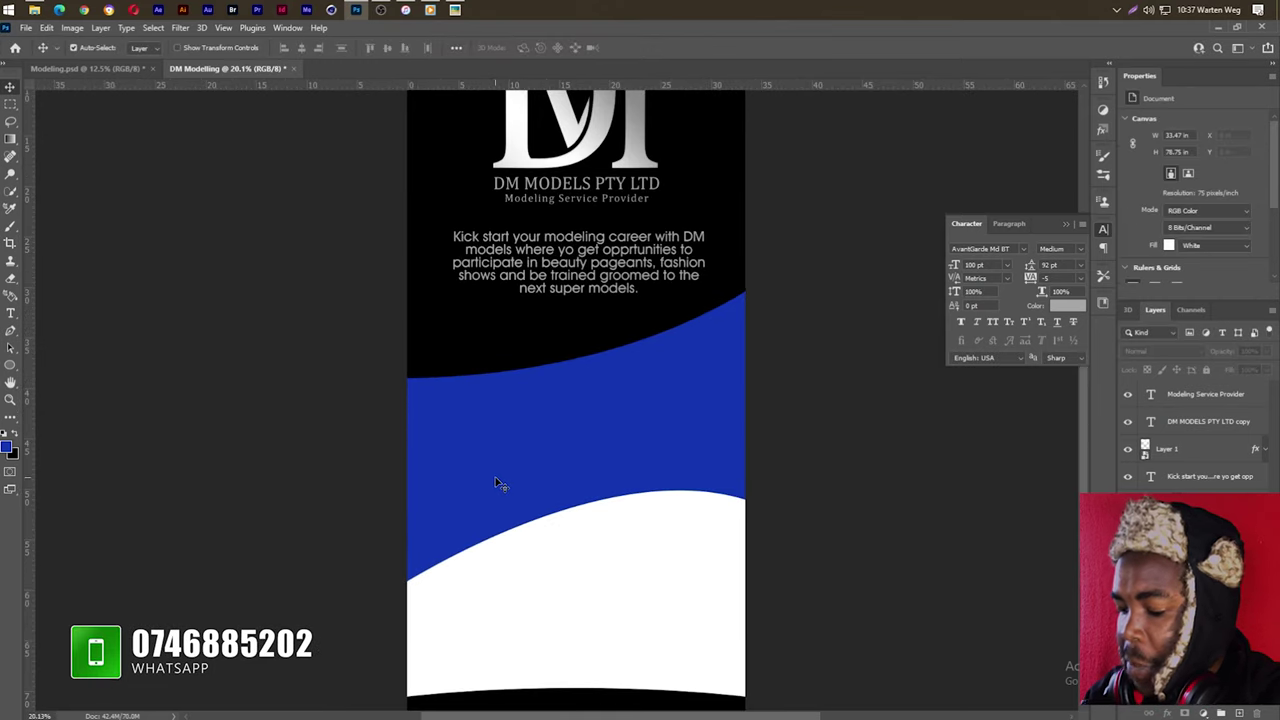
key("t")
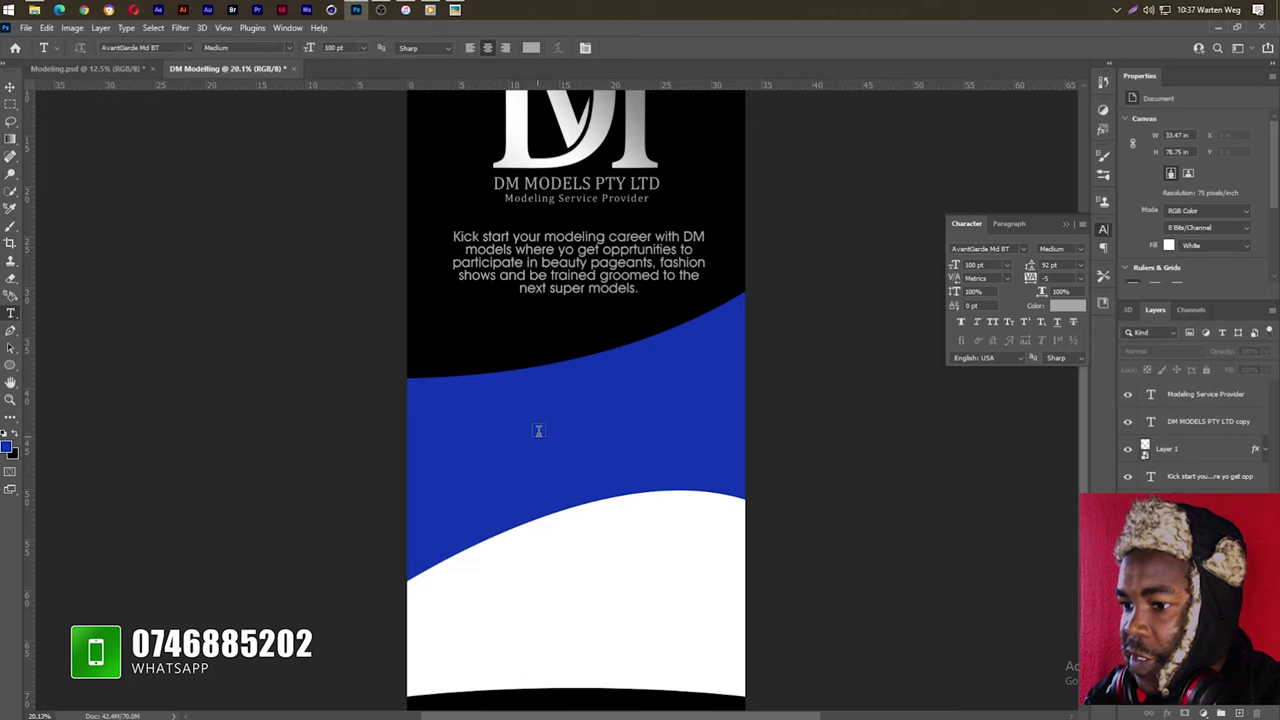
left_click(551, 412)
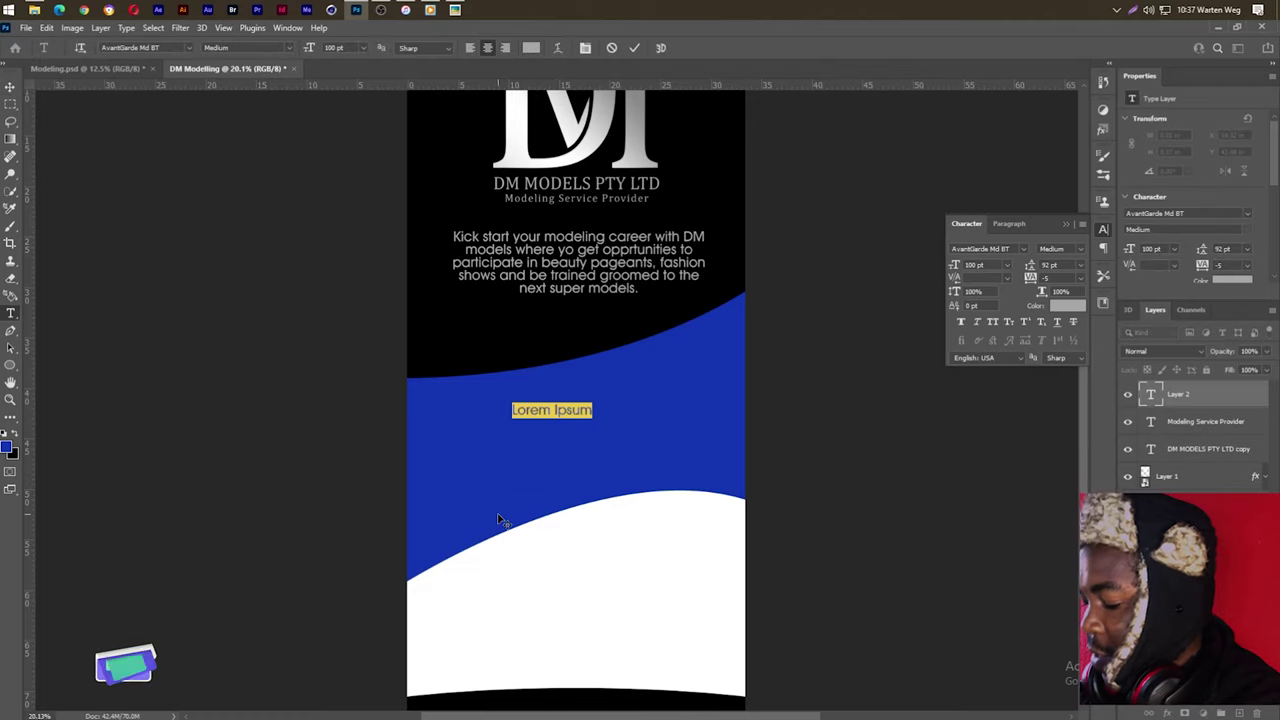
key("BackSpace")
type("REGE")
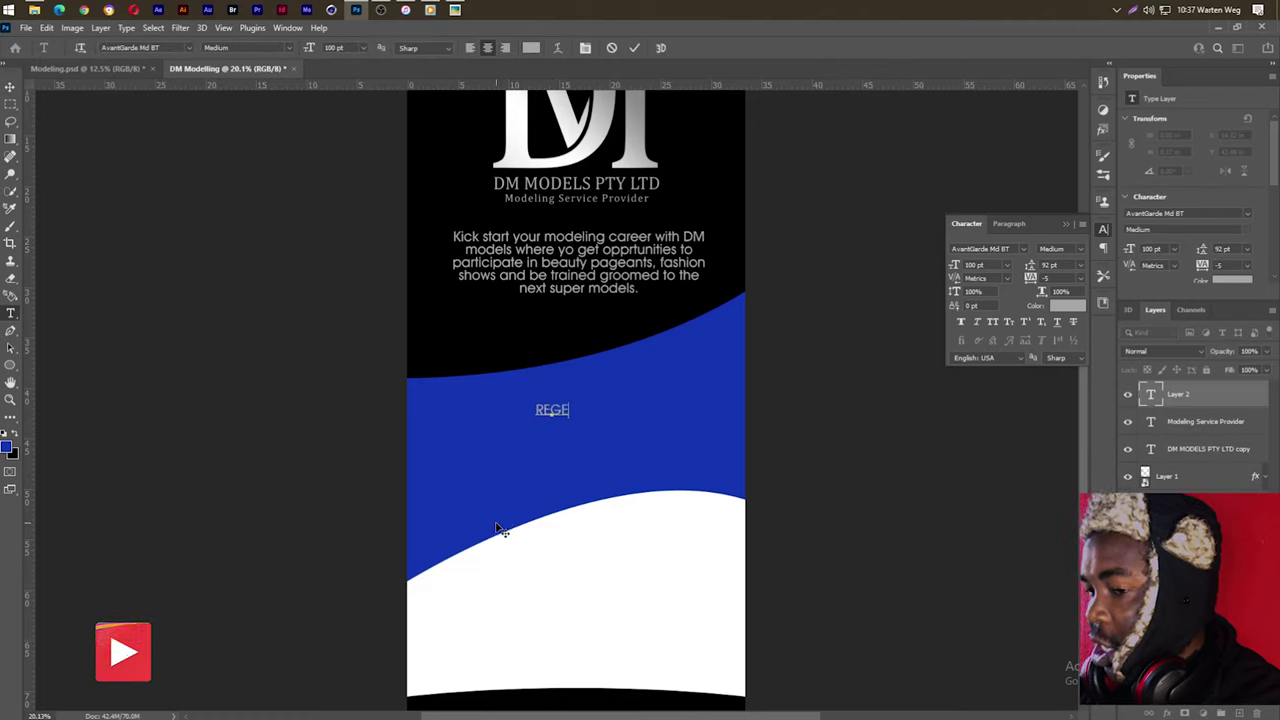
type("STER")
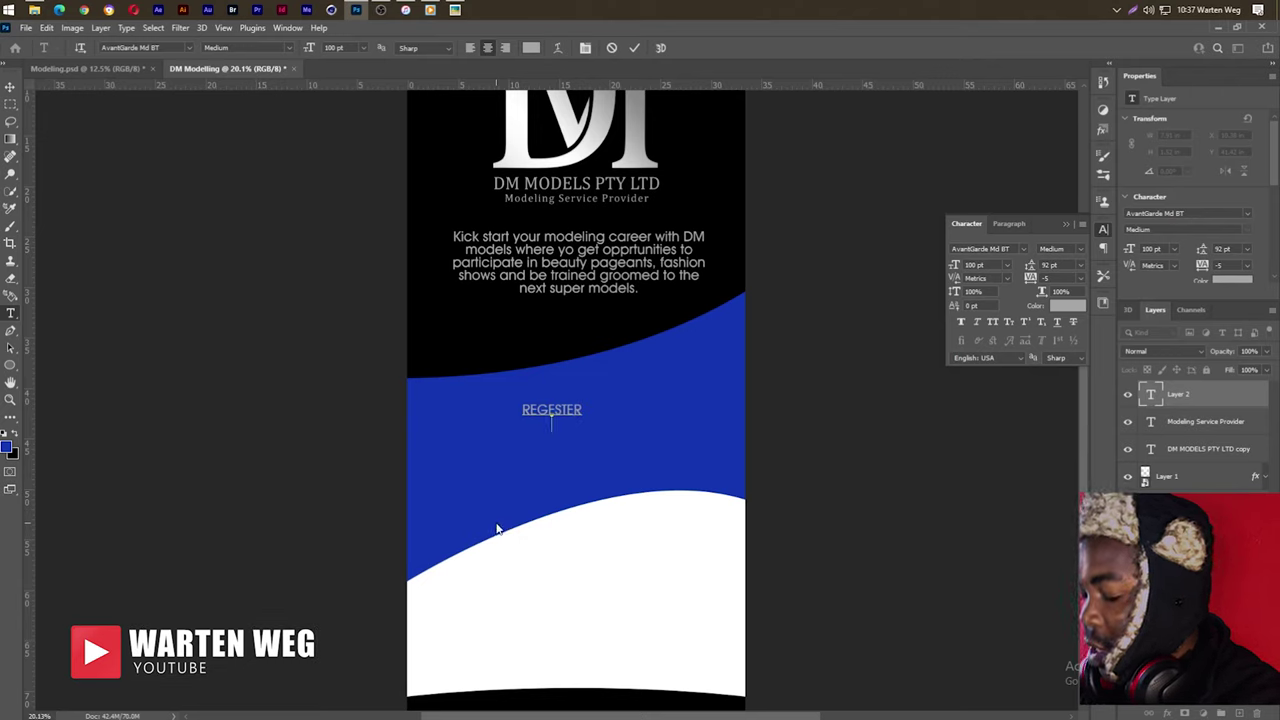
key("Return")
type("wit")
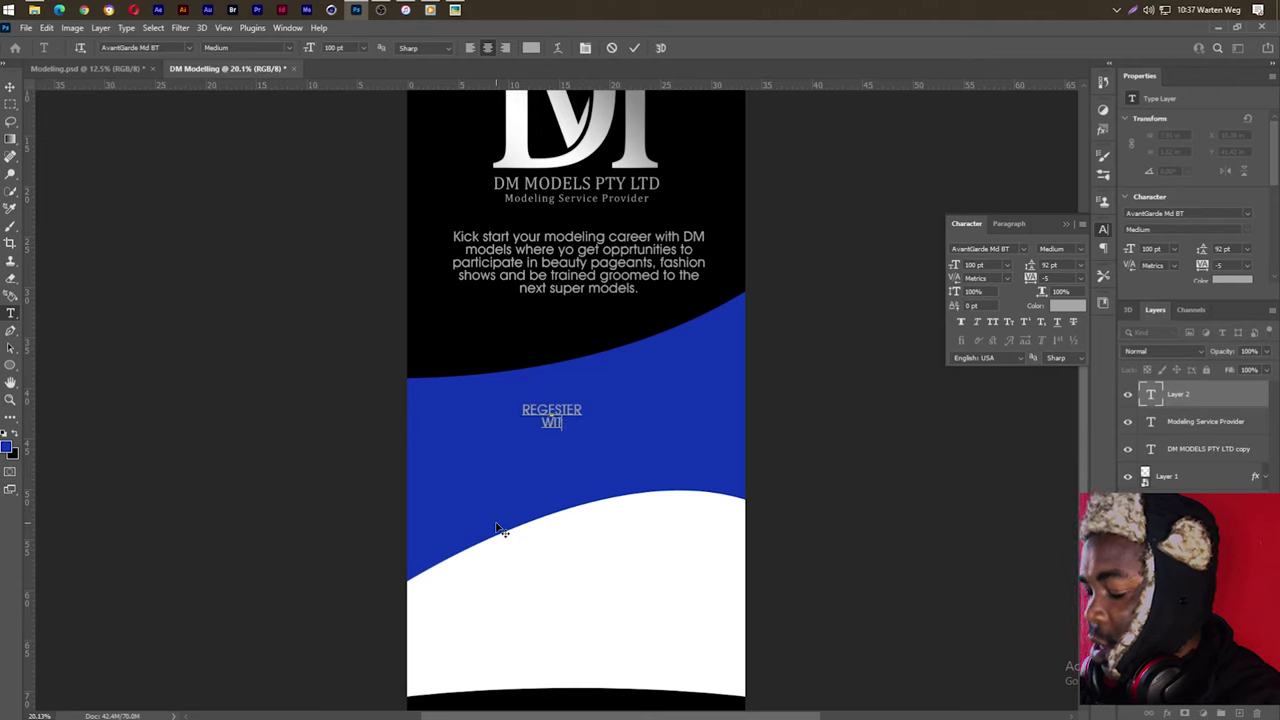
type("h us")
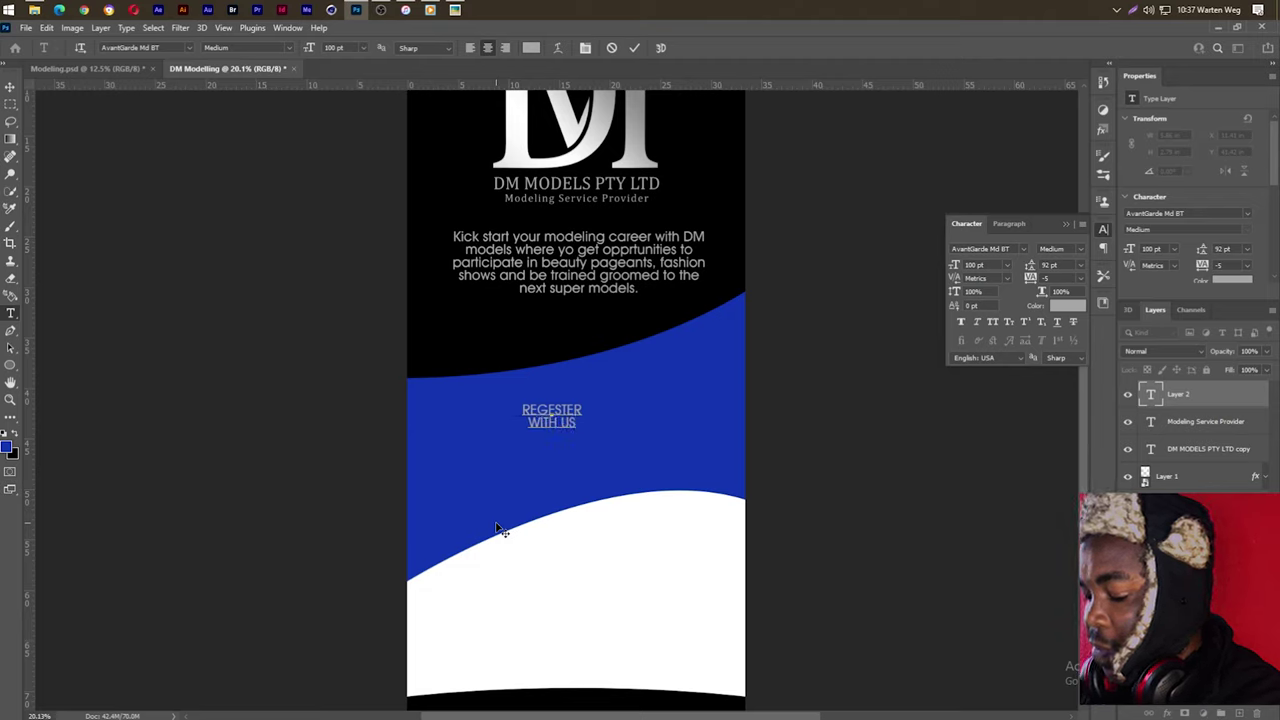
type("!!")
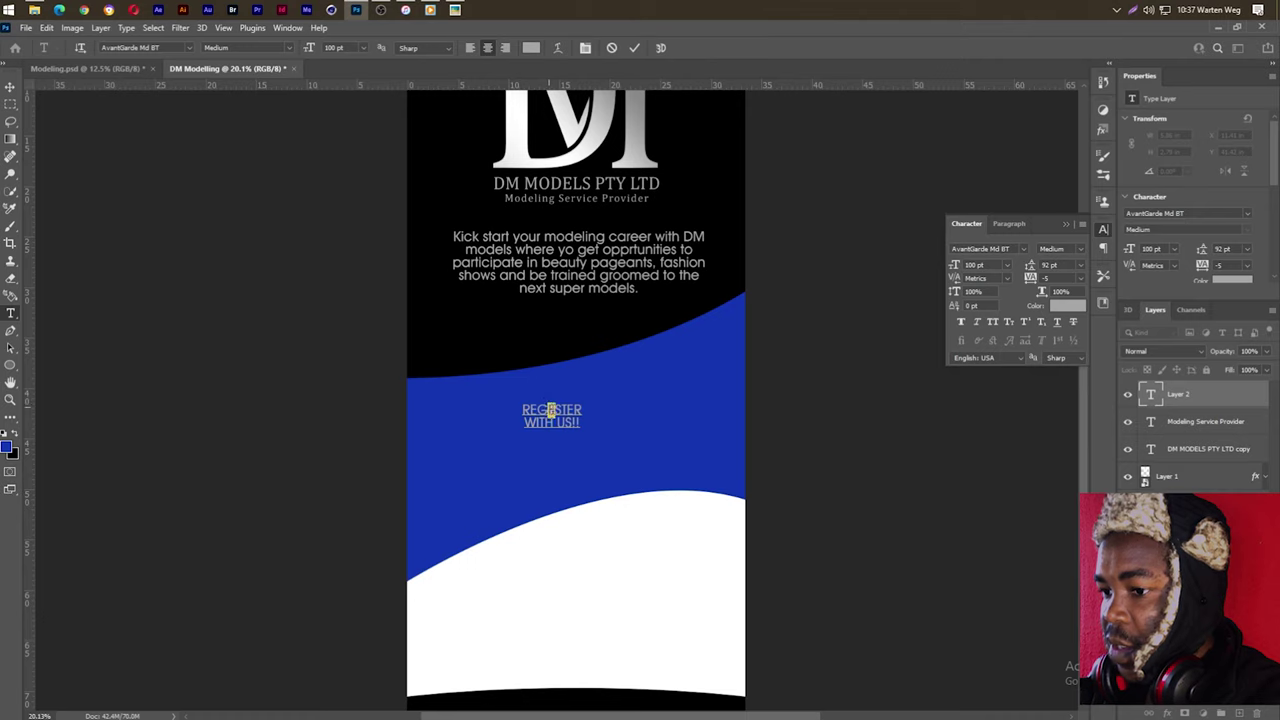
left_click(634, 48)
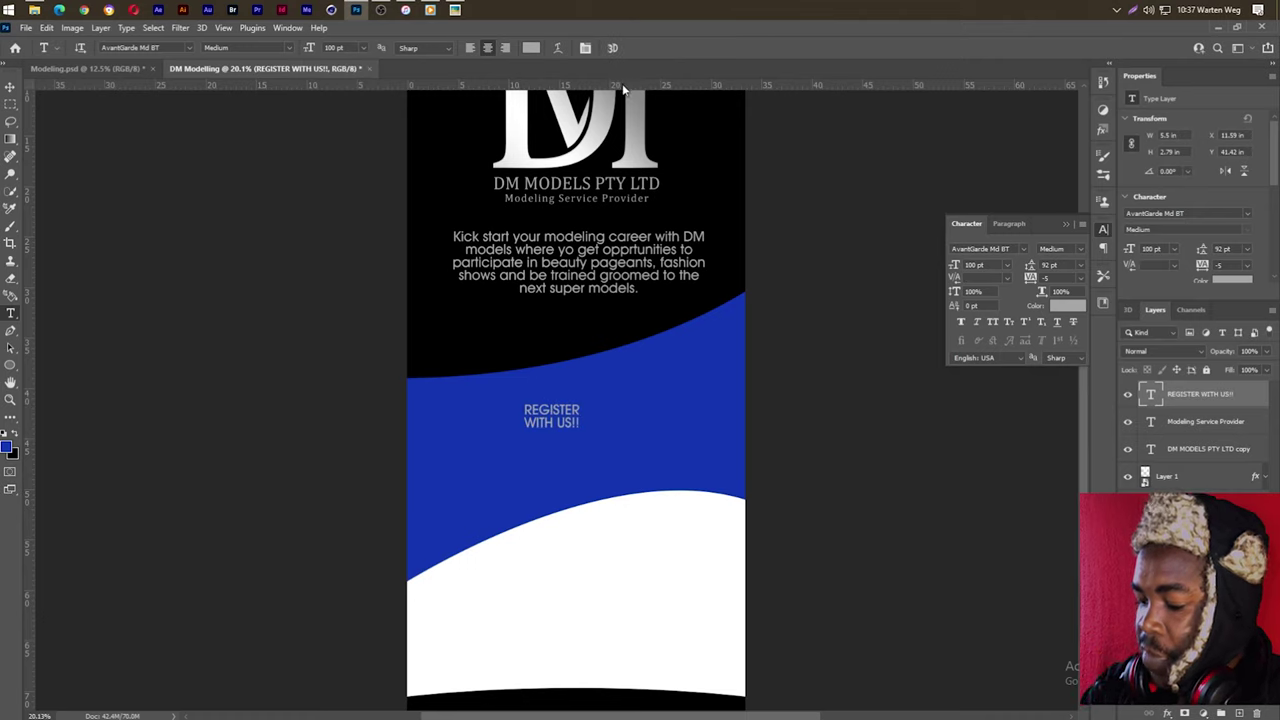
Step: Set the heading to AvantGardeMdITCTT Bold at 400 pt with 321 pt leading
left_click(188, 47)
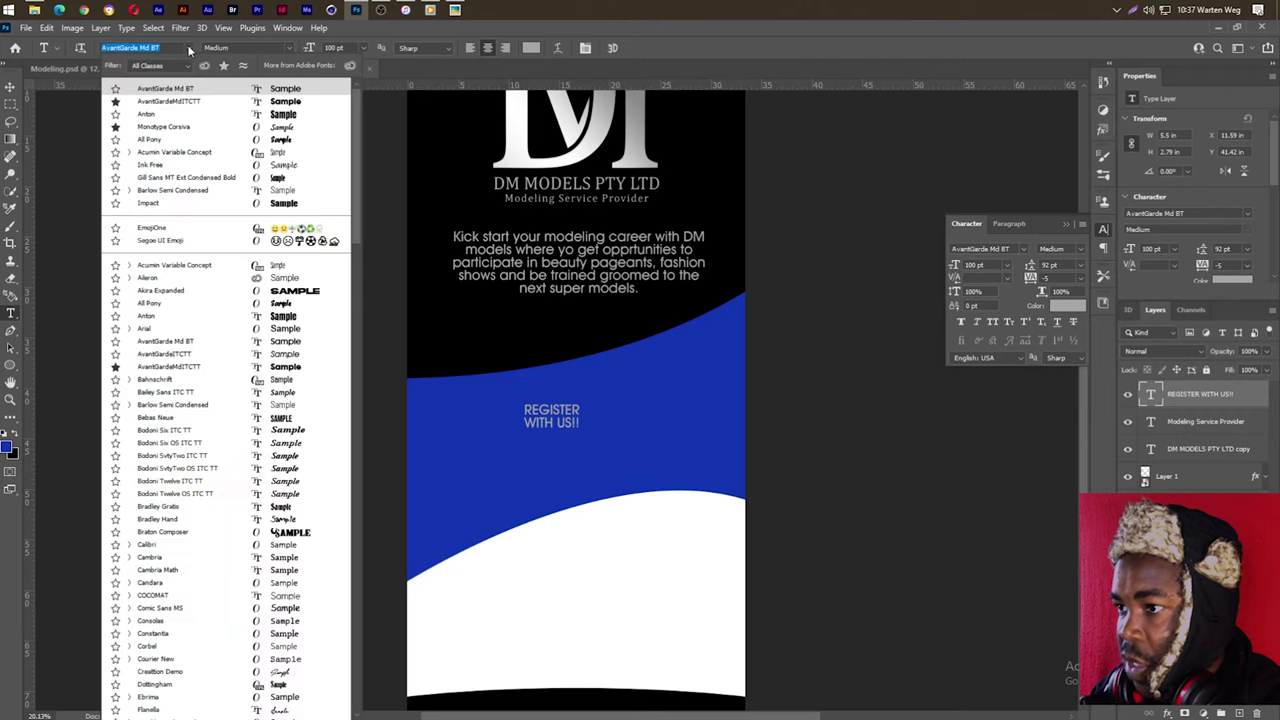
left_click(210, 97)
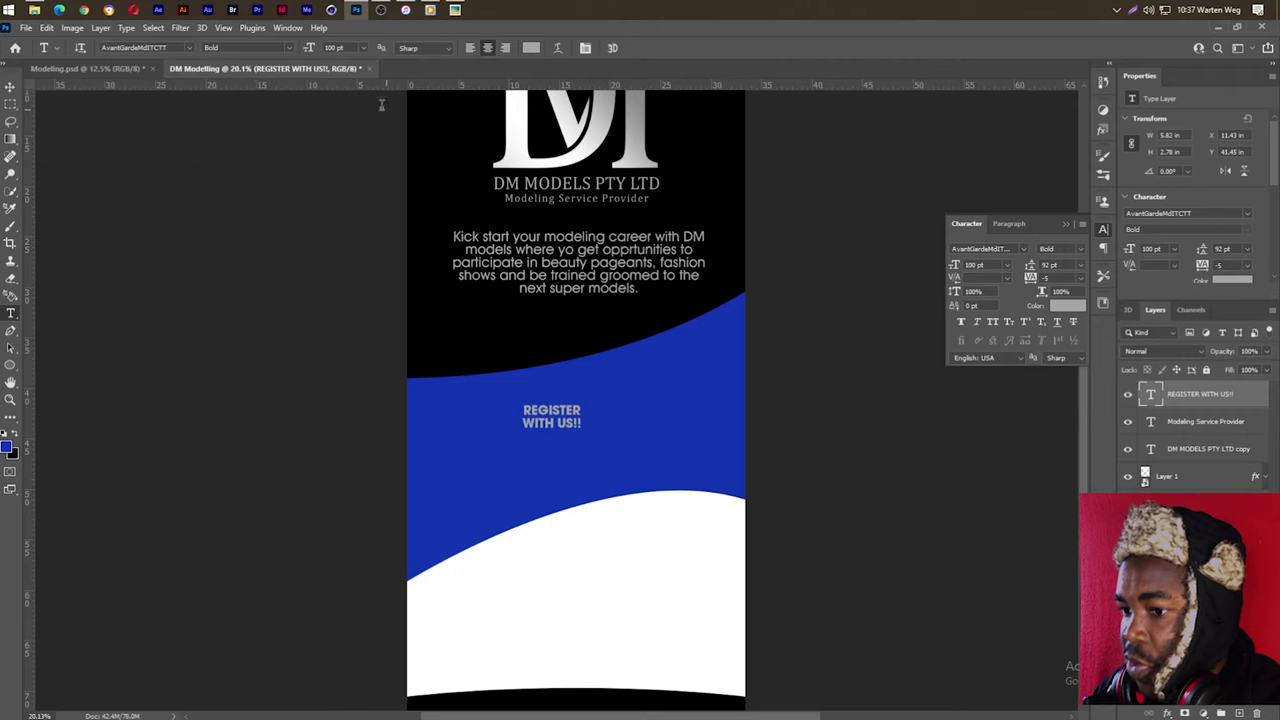
left_click(327, 50)
type("133")
left_click_drag(330, 55, 479, 75)
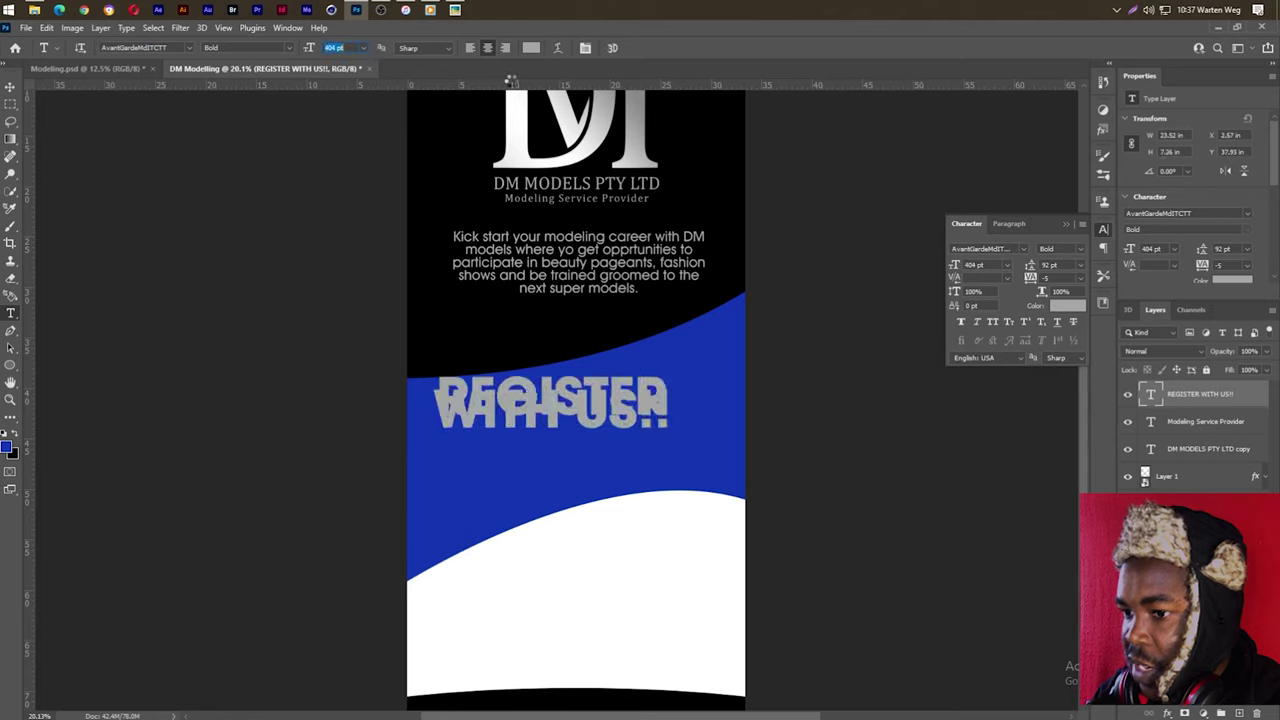
left_click(988, 265)
type("400")
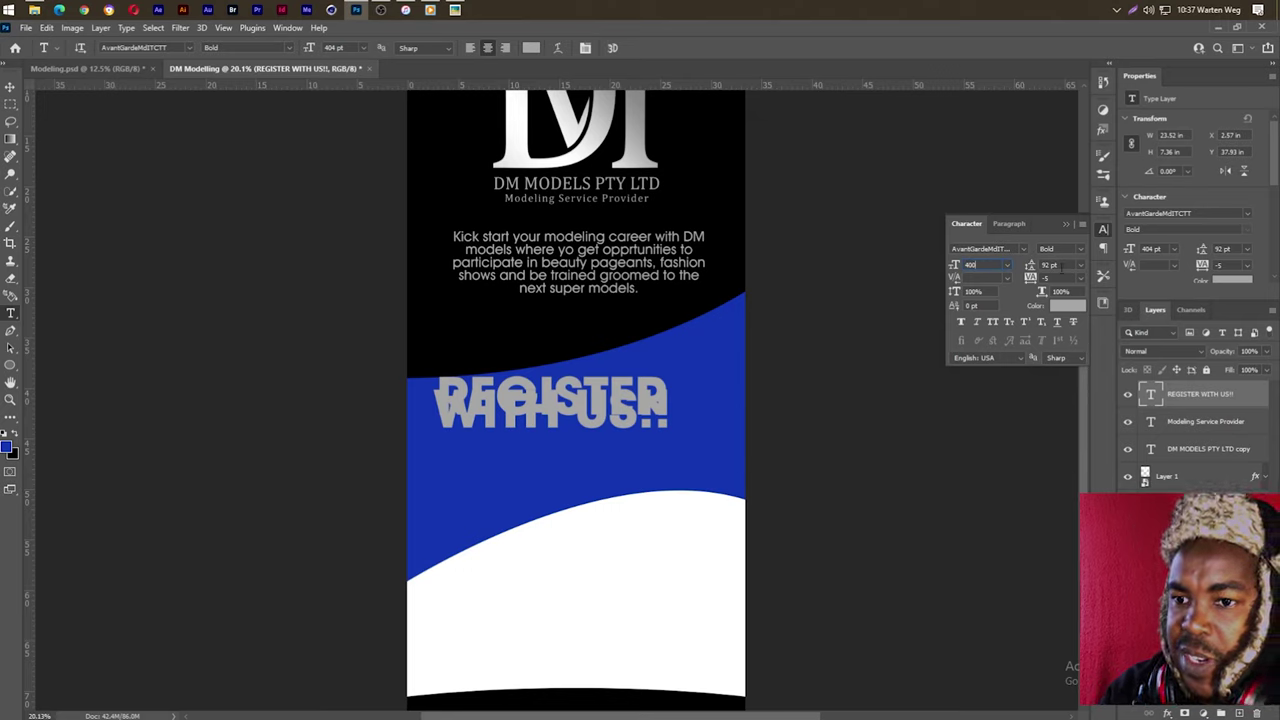
left_click_drag(1026, 266, 1104, 272)
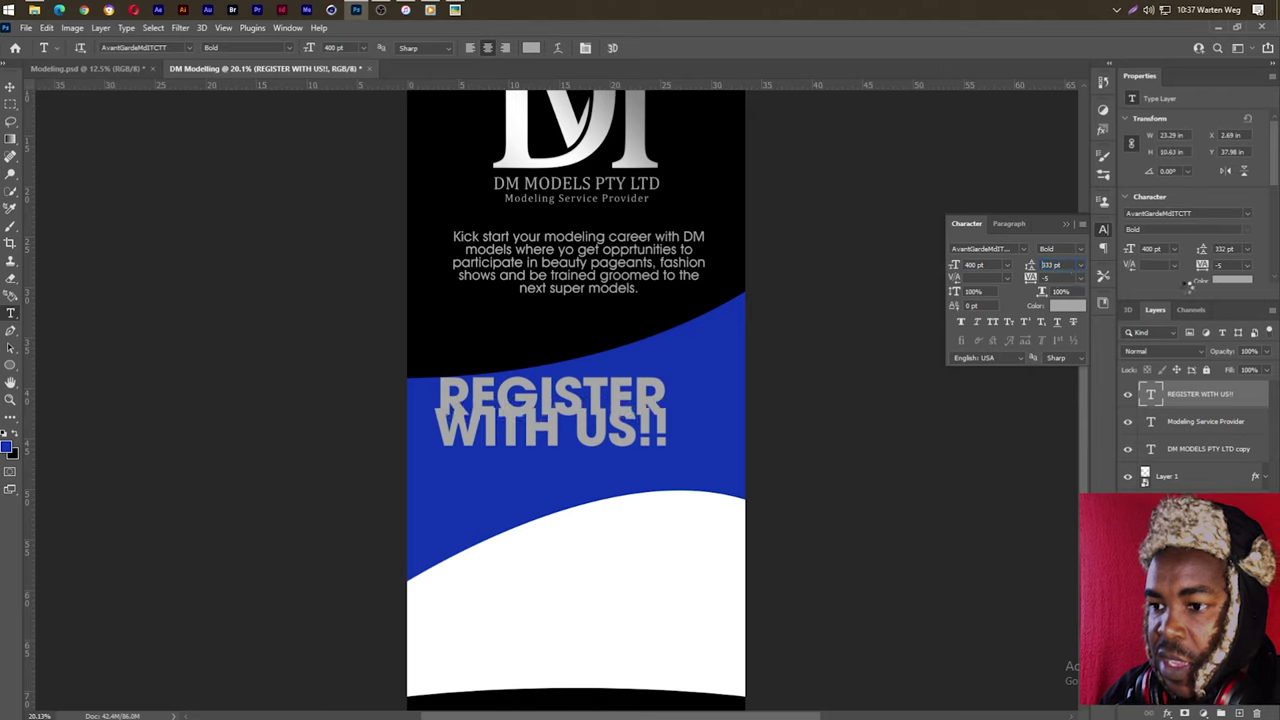
left_click_drag(1188, 285, 1190, 287)
key("Down")
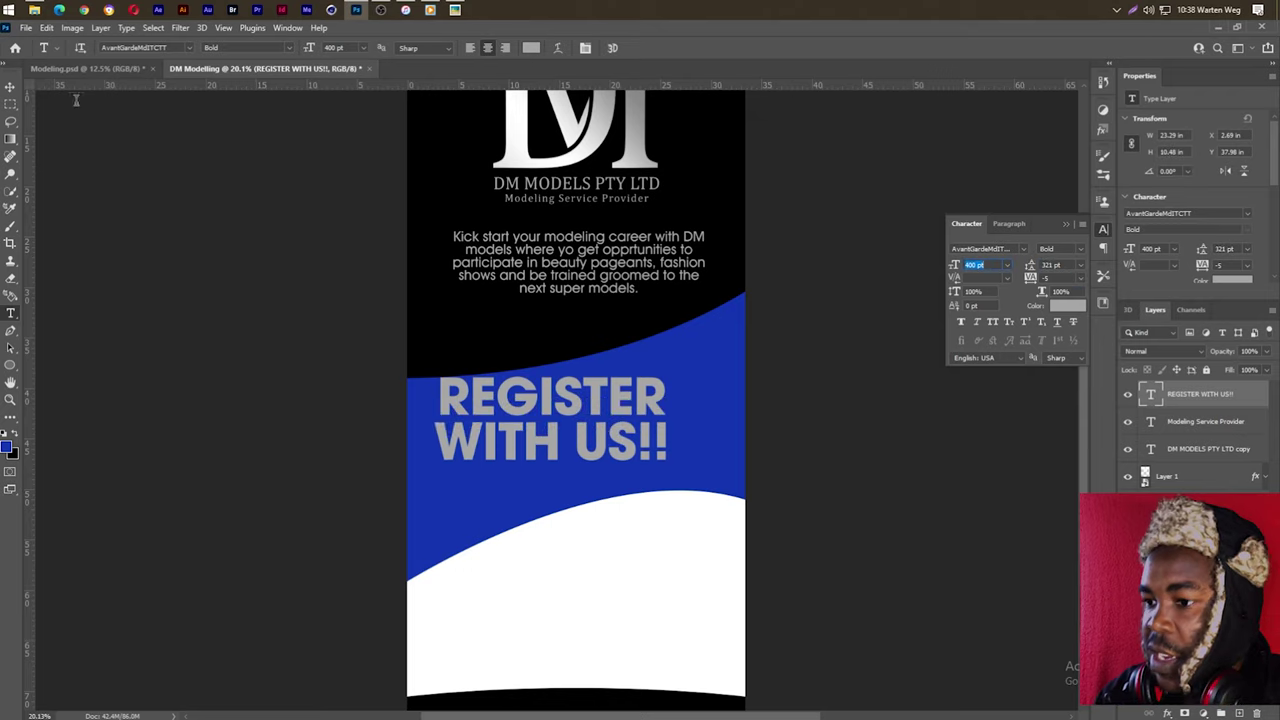
Step: Centre the heading horizontally on the canvas and nudge it slightly down
left_click(10, 87)
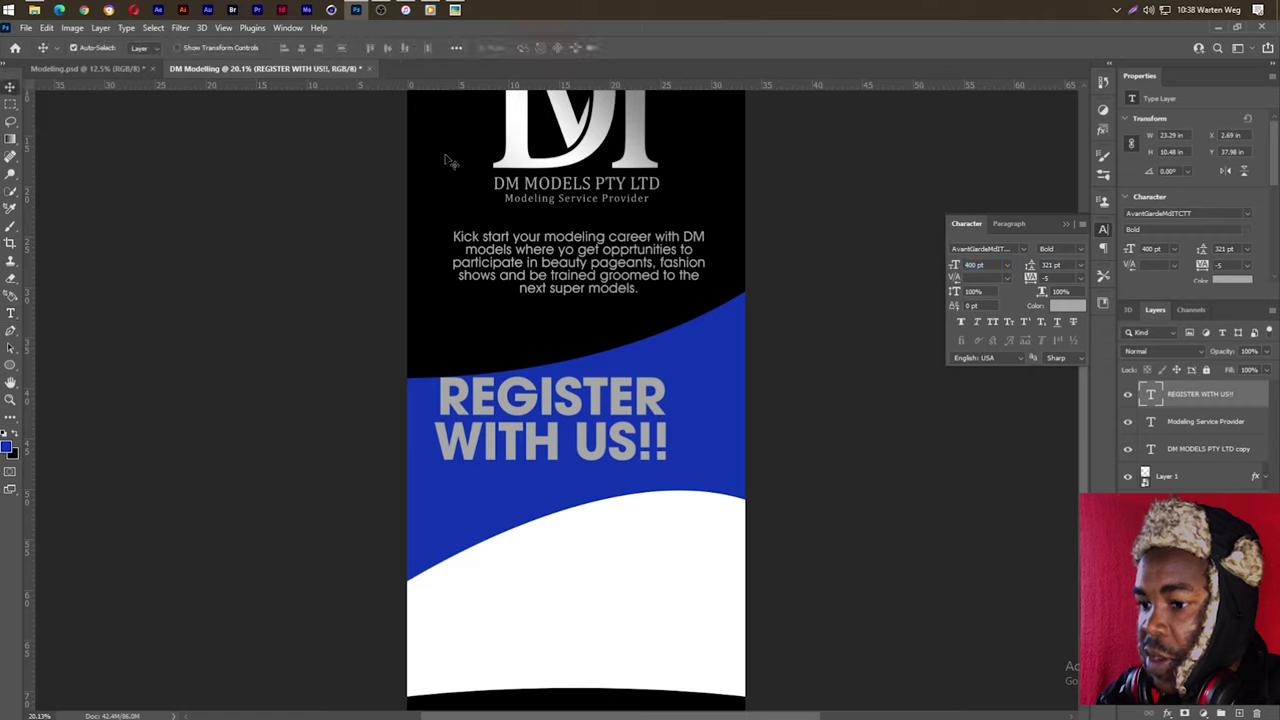
key("ctrl+a")
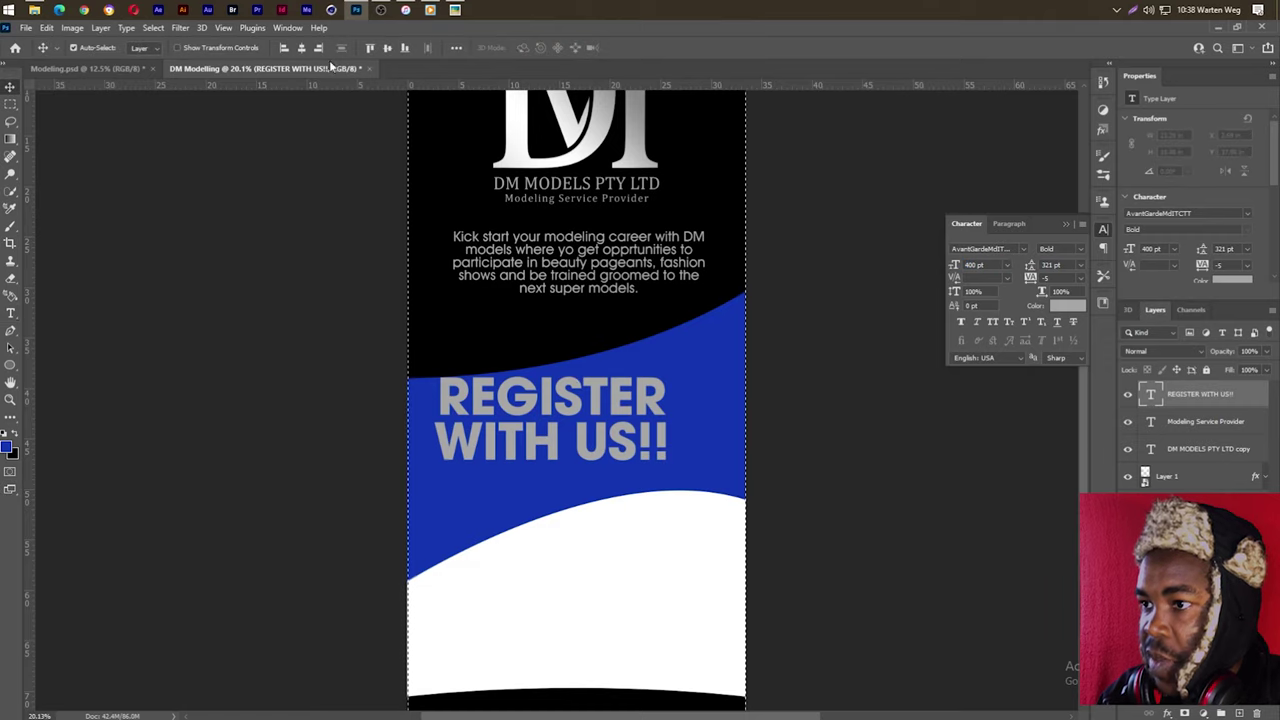
left_click(301, 49)
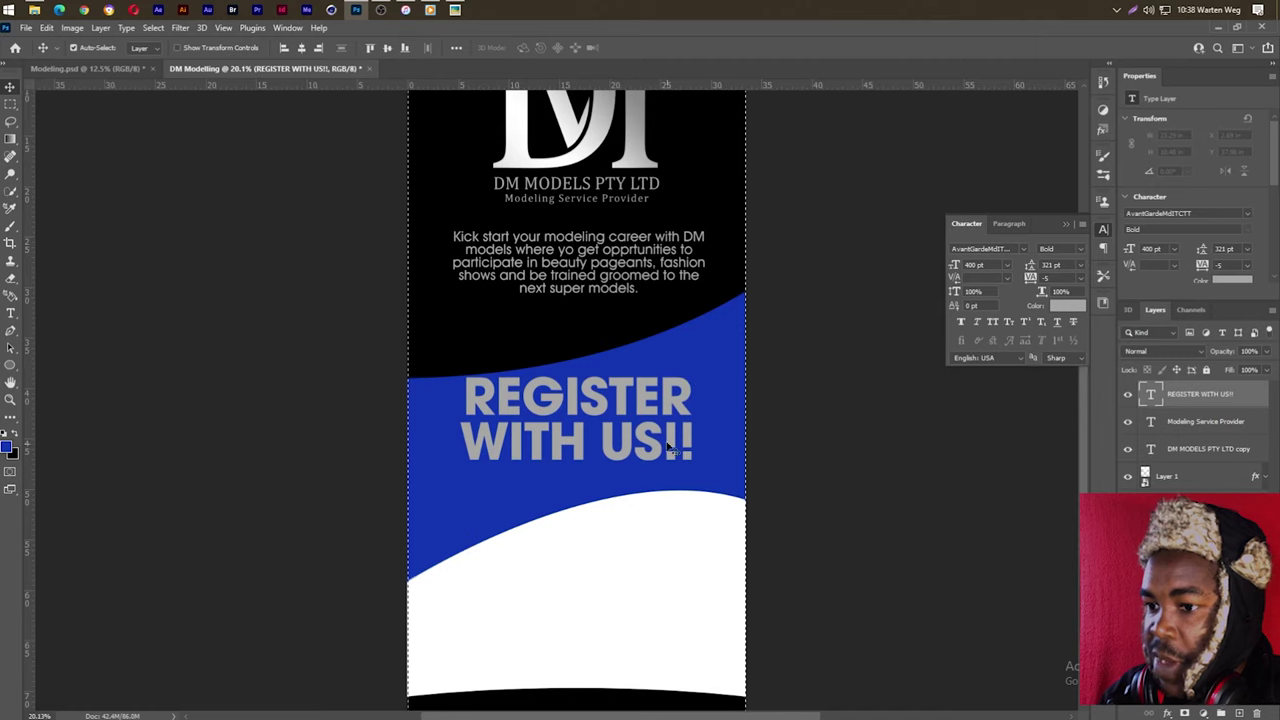
key("ctrl+d")
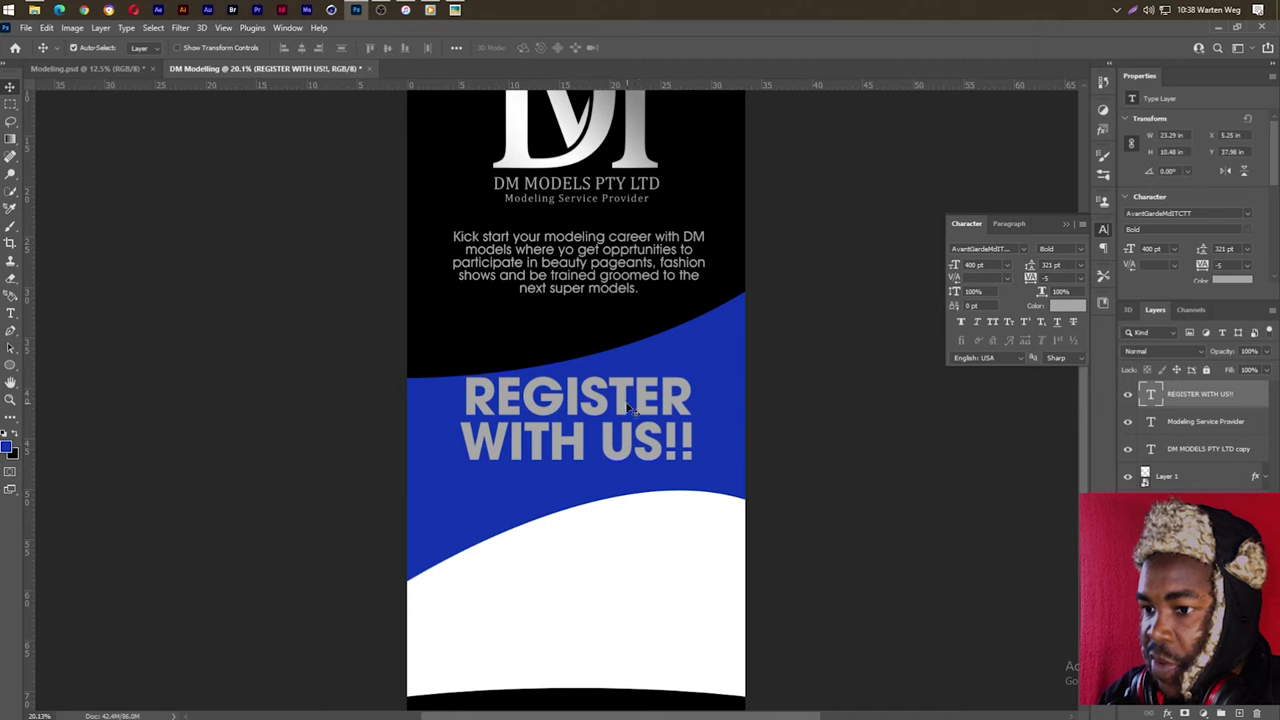
mouse_move(619, 409)
left_mouse_down()
mouse_move(622, 426)
mouse_move(622, 412)
left_mouse_up()
Step: Move the wave band up, rotate it about 4° clockwise, and shift it slightly down
left_click_drag(586, 501, 584, 486)
key("ctrl+t")
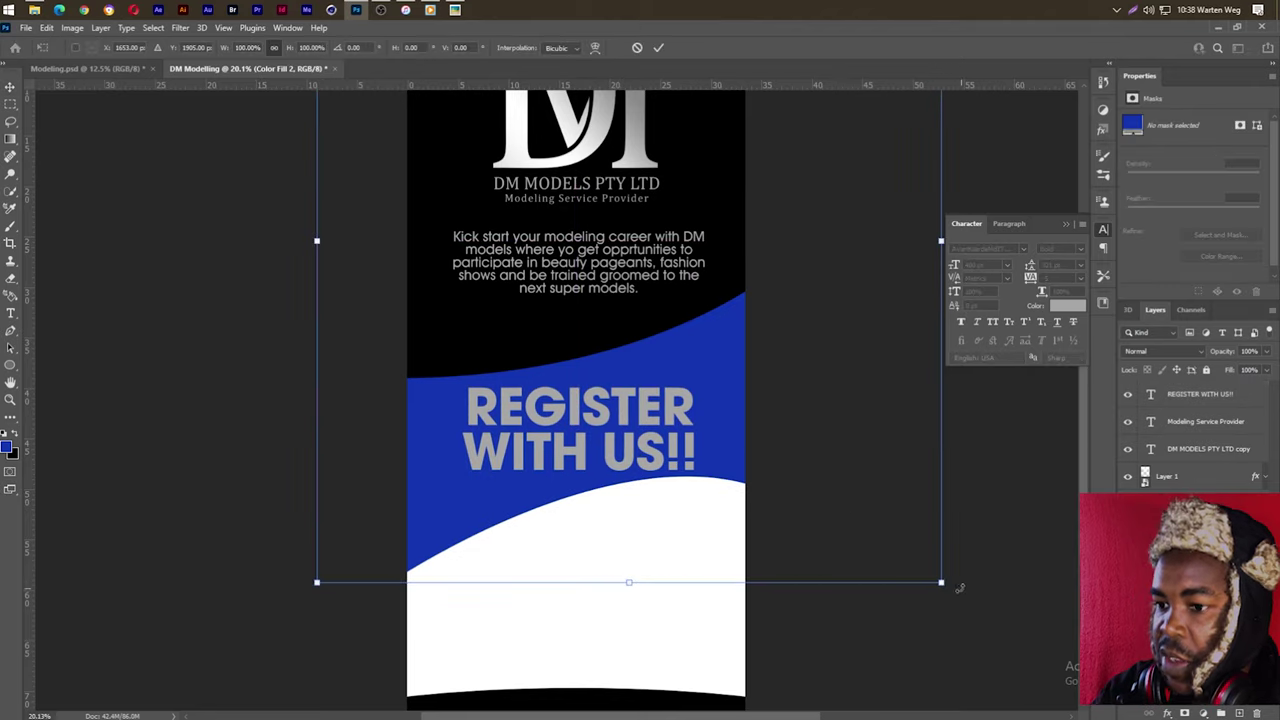
left_click_drag(968, 586, 986, 605)
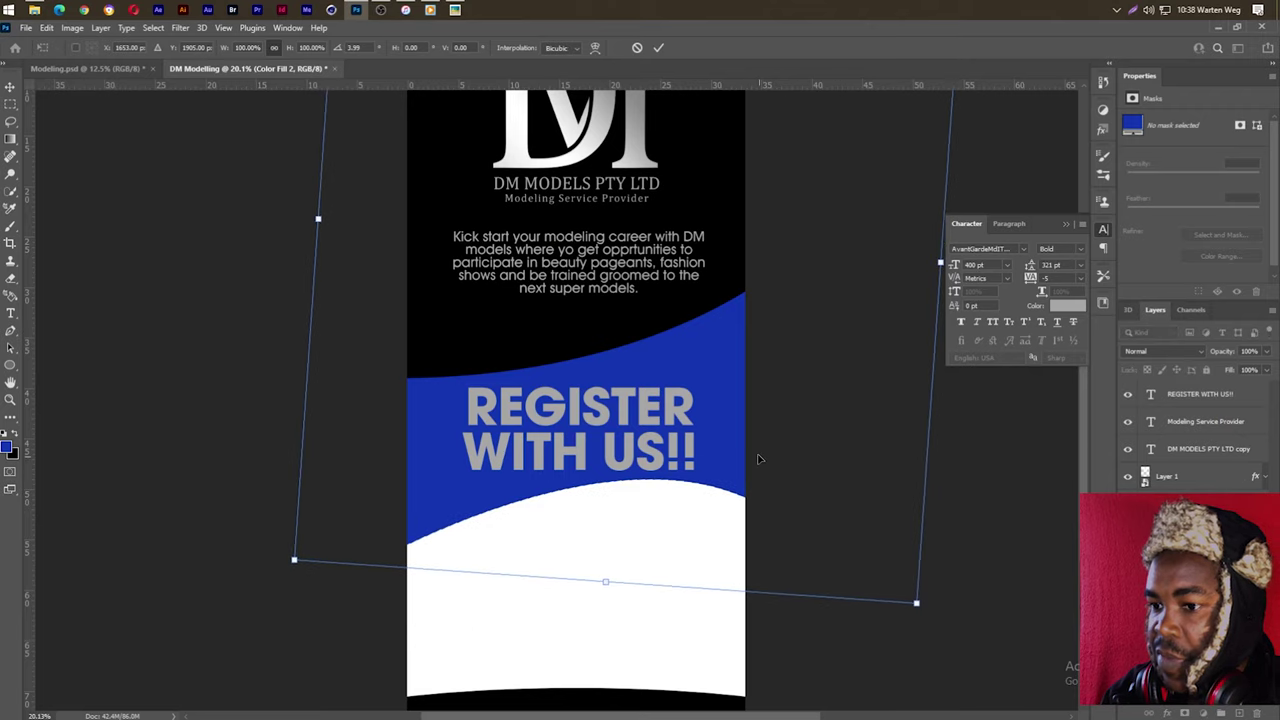
left_click_drag(712, 443, 712, 472)
key("Return")
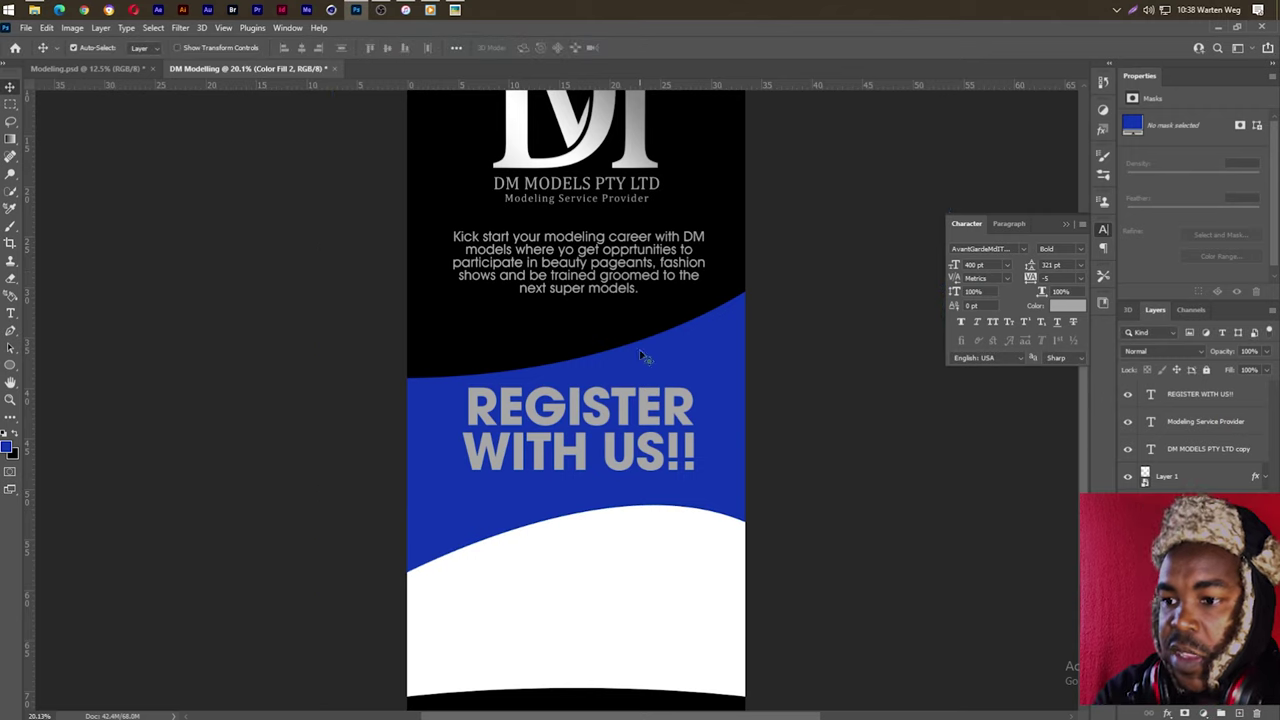
Step: Reposition the heading on the rotated wave band
left_click_drag(648, 418, 648, 437)
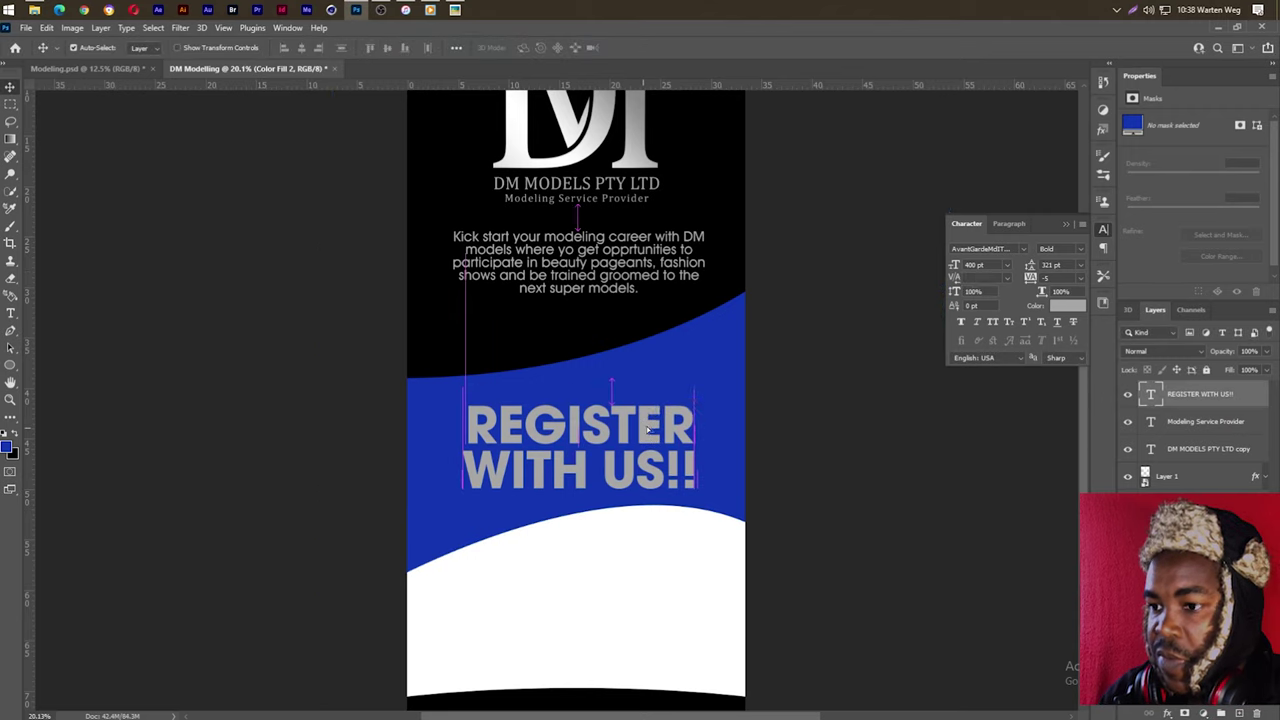
left_click(876, 418)
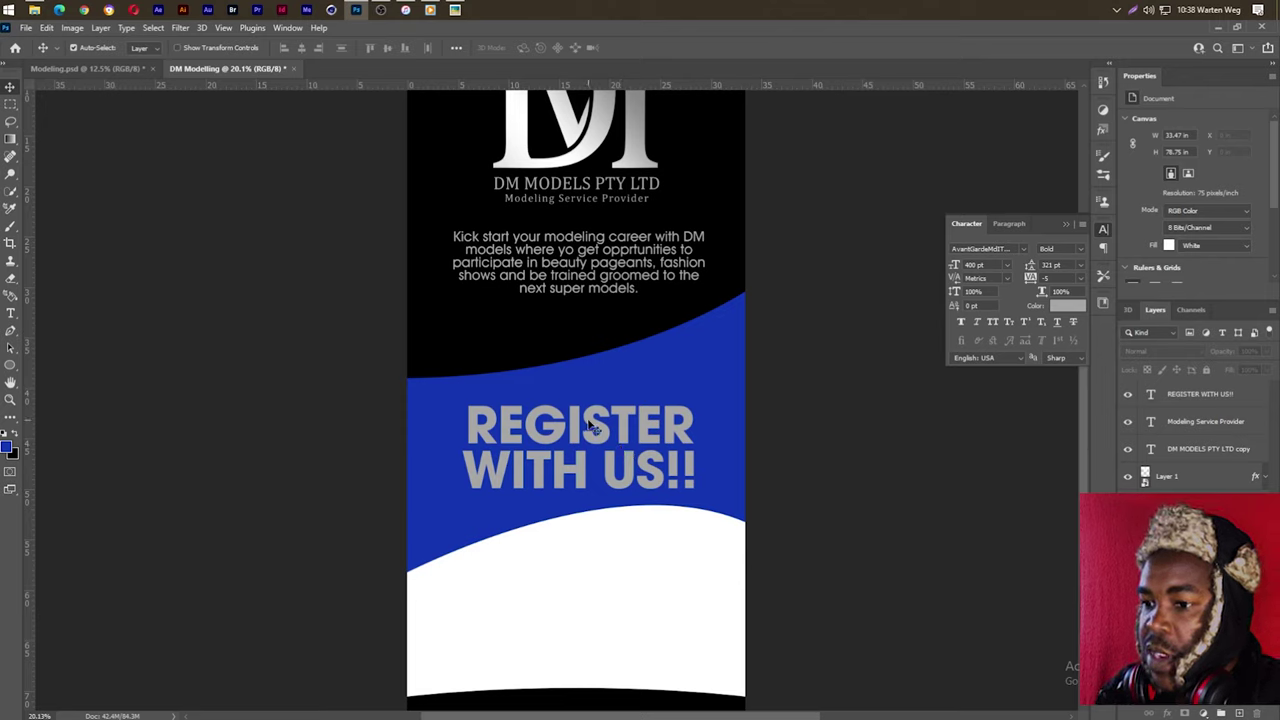
left_click_drag(590, 427, 593, 428)
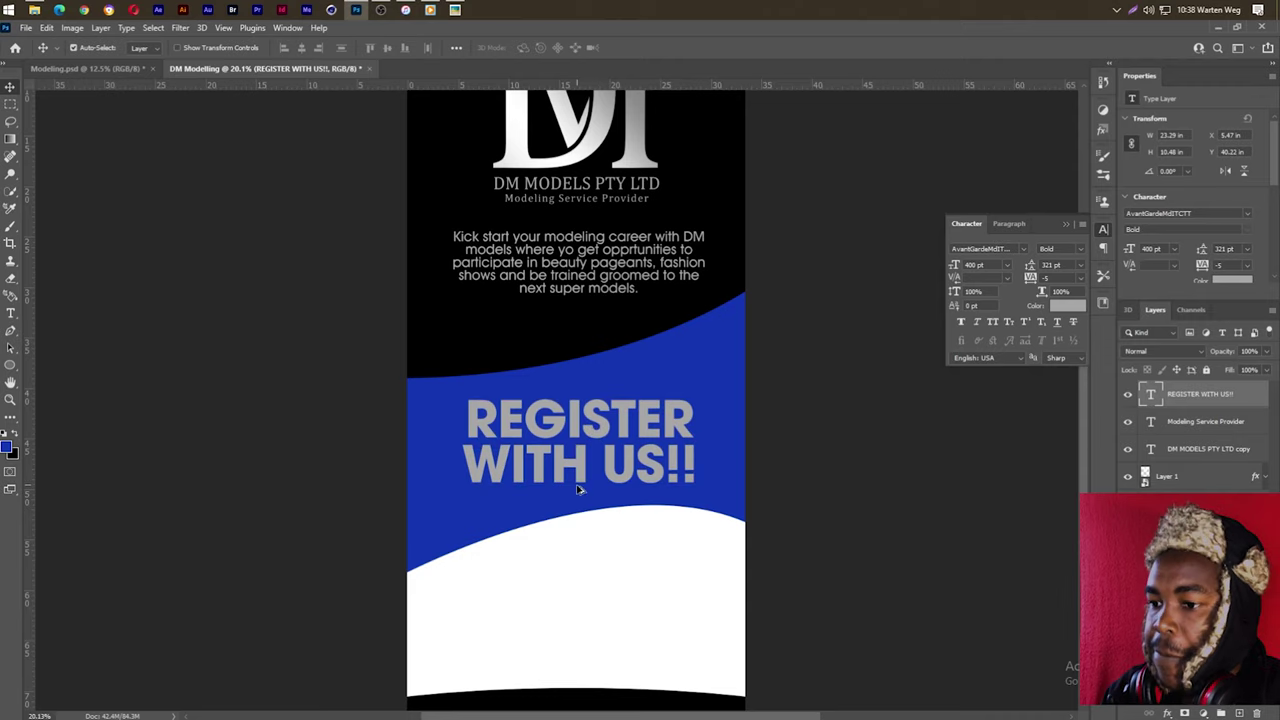
scroll(577, 489, "down", 2)
scroll(522, 411, "down", 2)
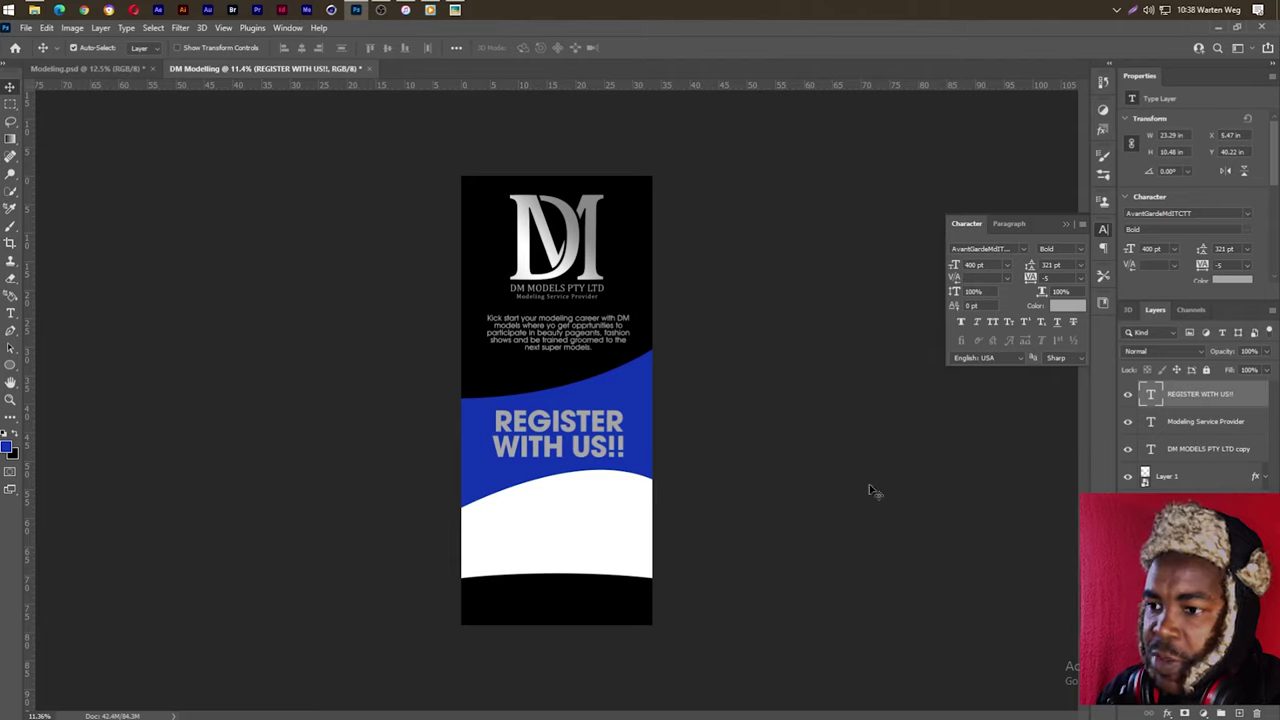
Step: In the wave band's layer style, replace the pattern overlay with a gold gradient overlay
left_click(636, 413)
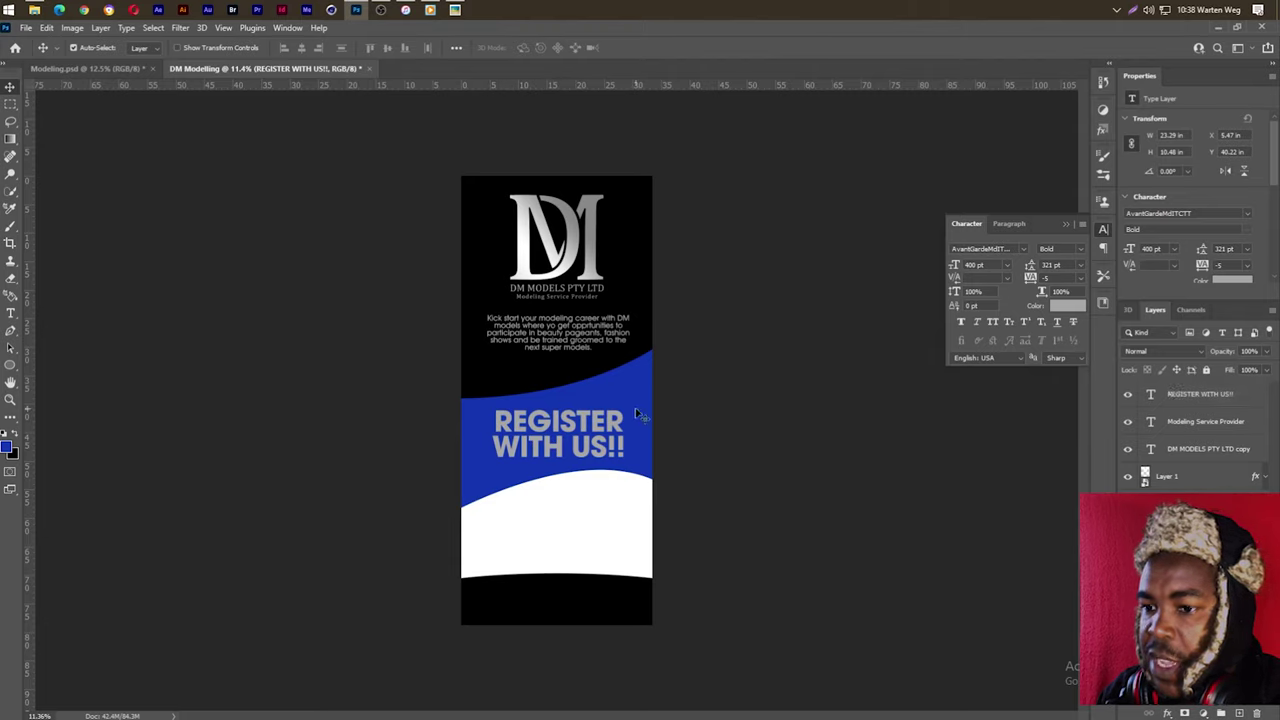
left_click(1167, 713)
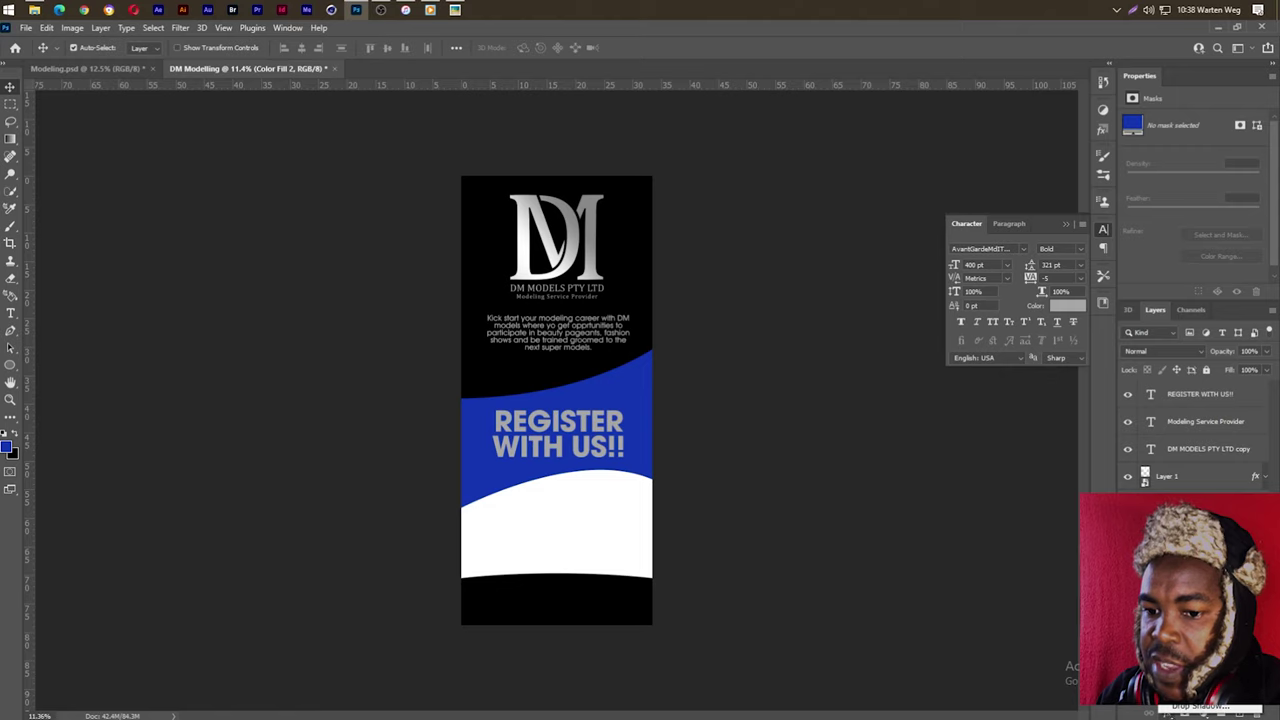
left_click(1200, 706)
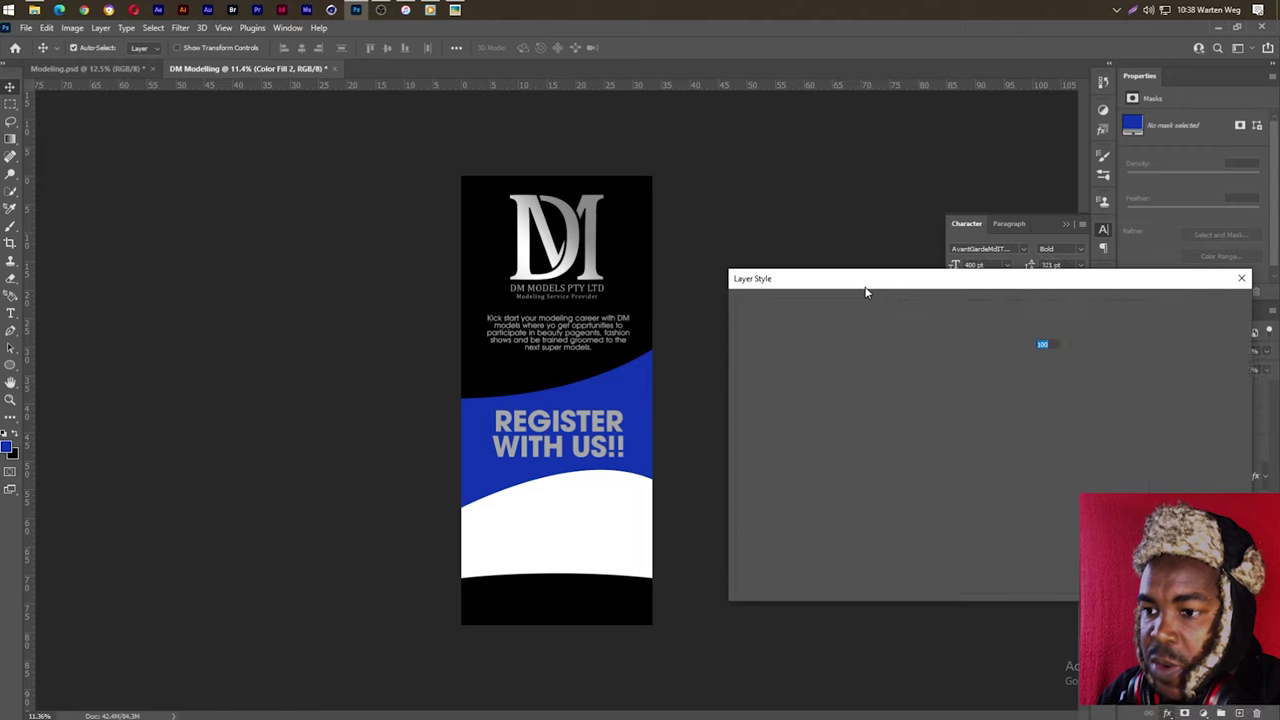
left_click(1006, 332)
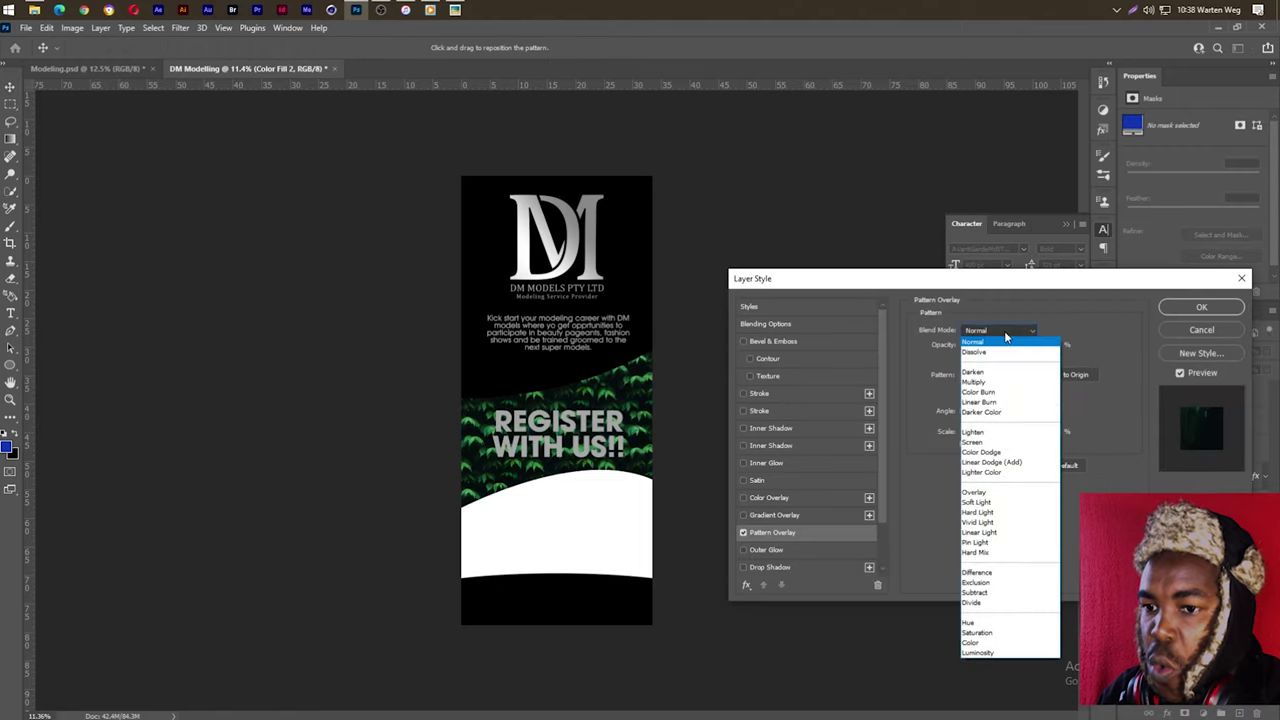
left_click(743, 533)
left_click(766, 515)
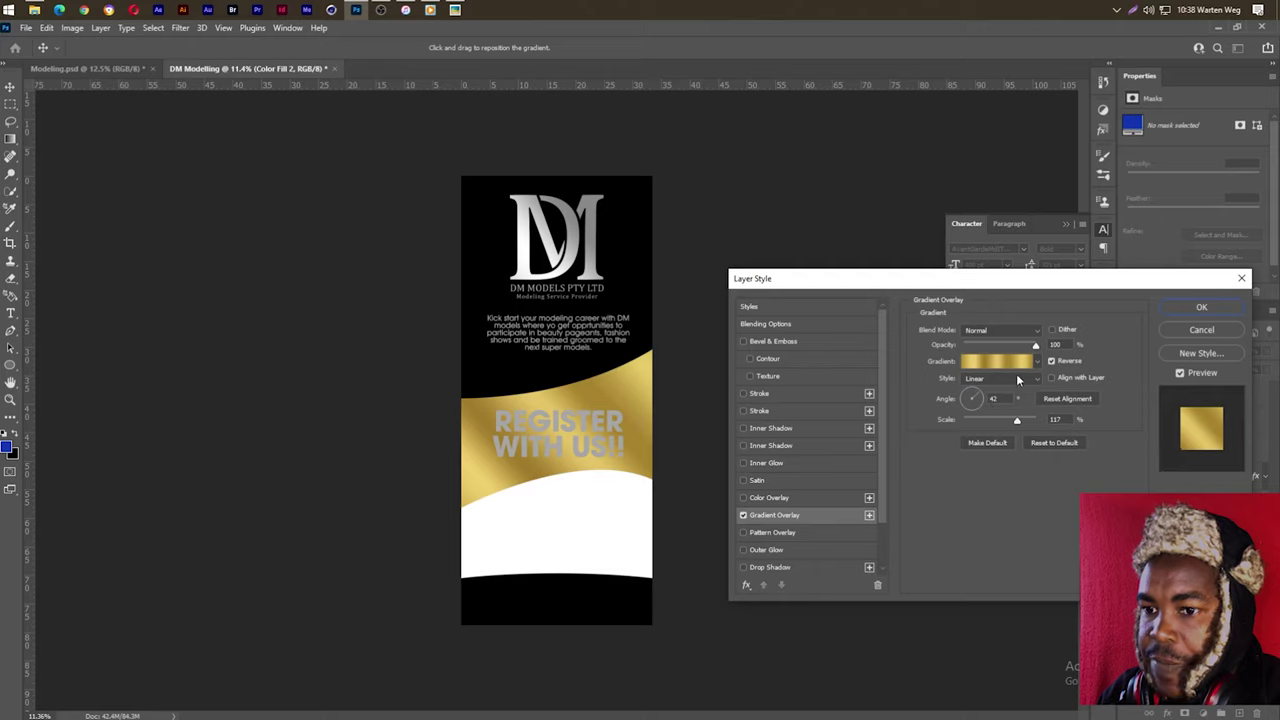
Step: Add a 29 px gold gradient stroke to the band and apply the styles
left_click(754, 393)
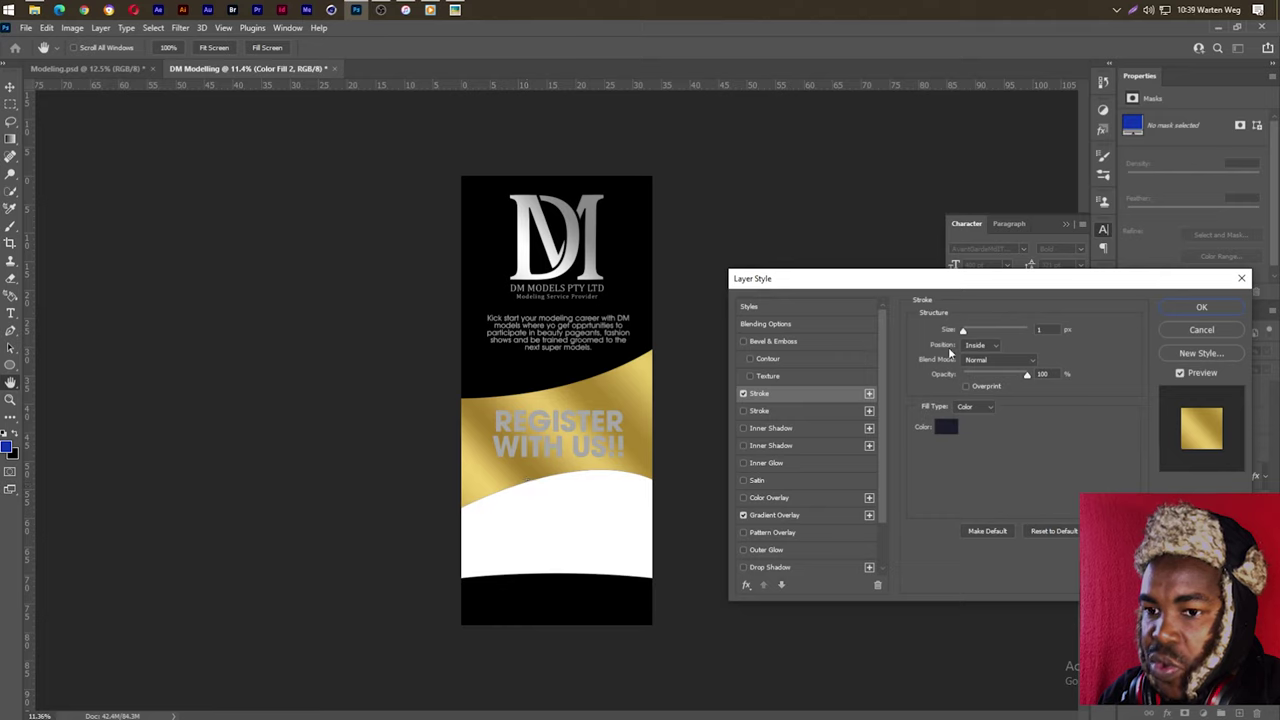
left_click(1041, 333)
key("shift+Up")
key("shift+Up")
key("Up")
key("Up")
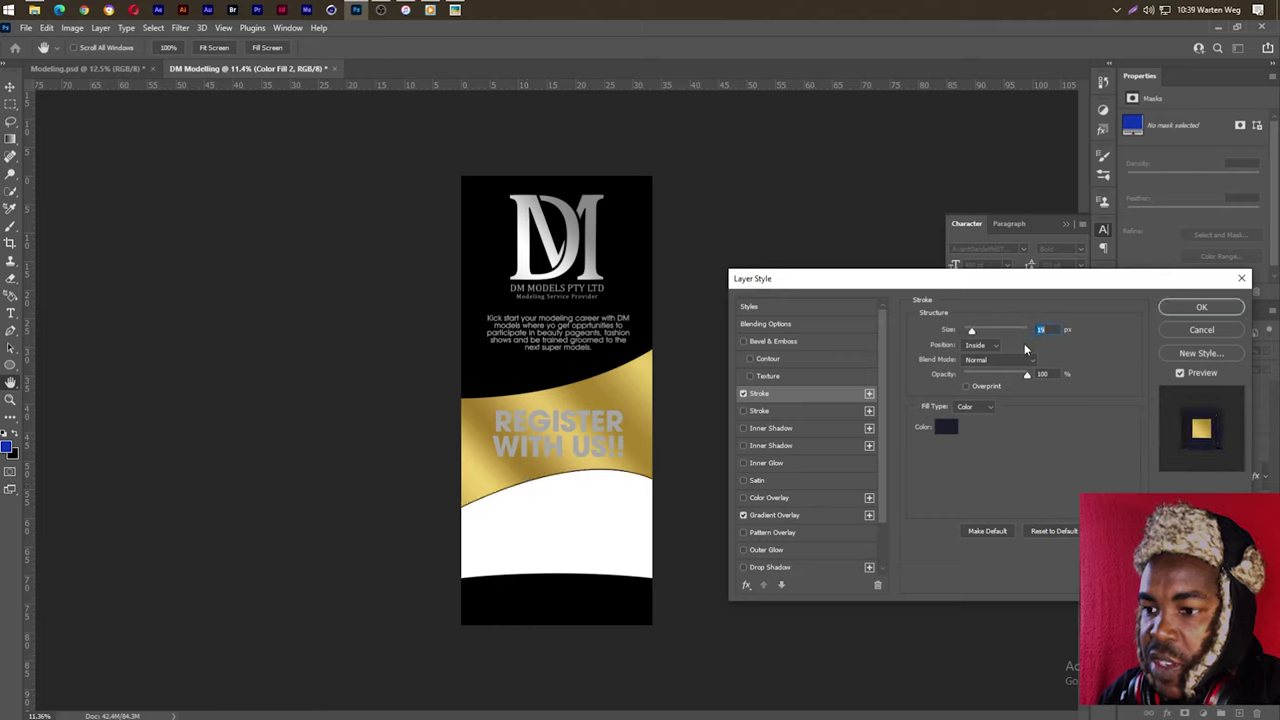
key("Up")
key("Up")
key("Up")
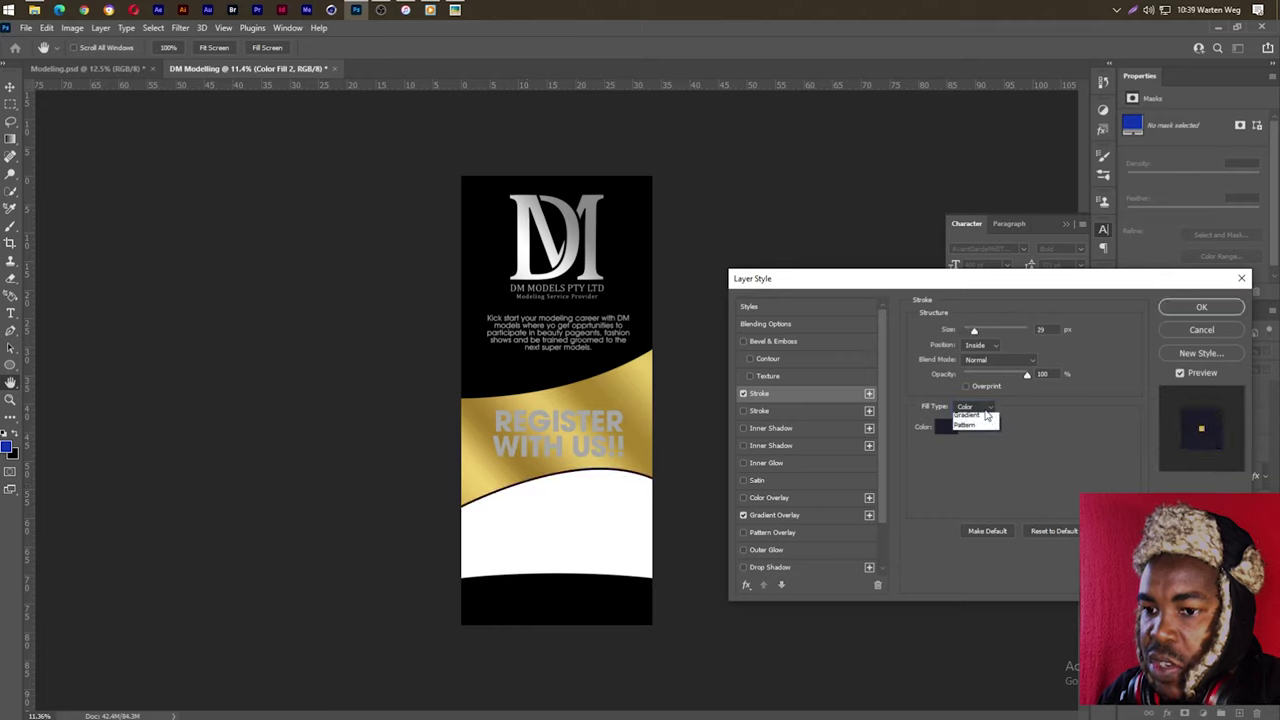
left_click(980, 415)
left_click(982, 430)
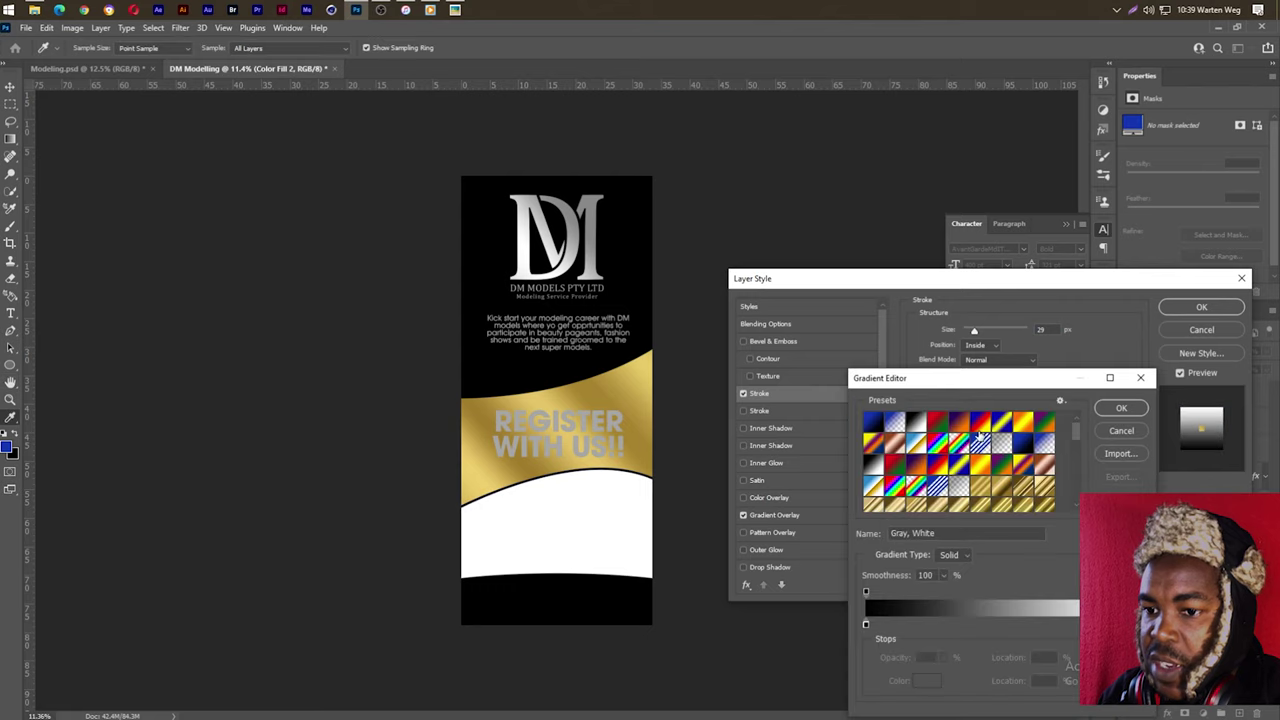
left_click(1021, 506)
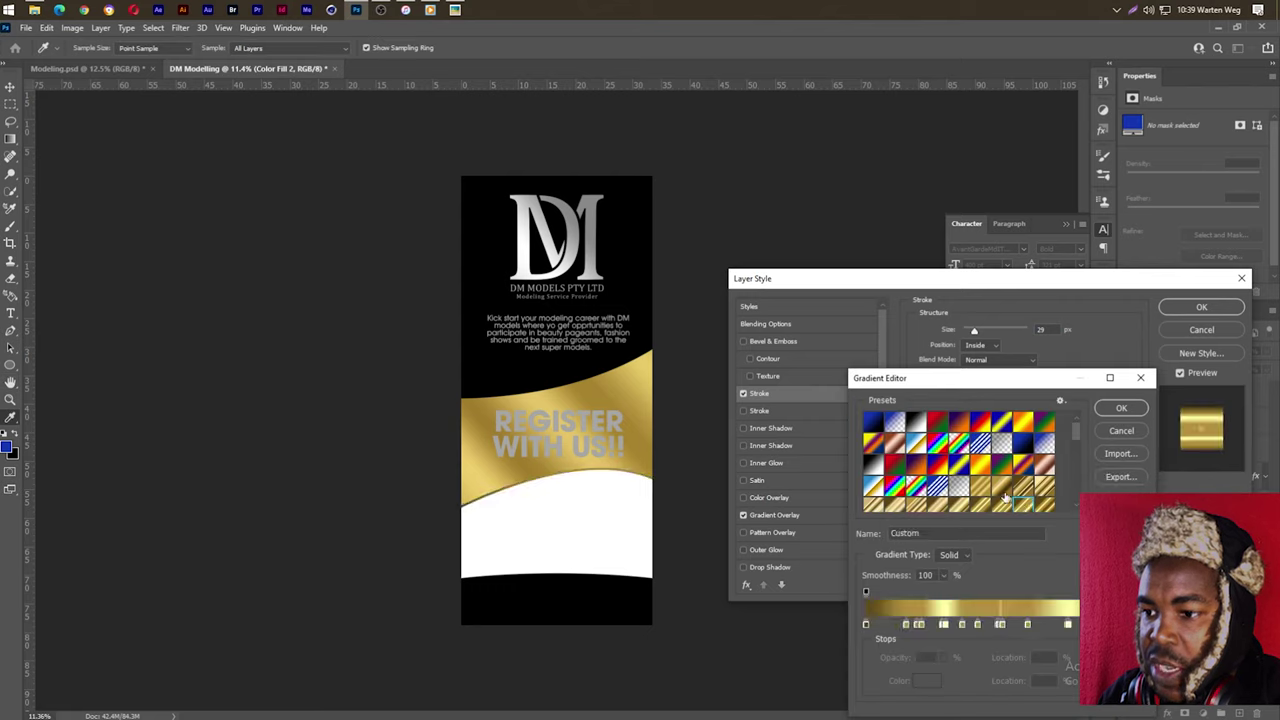
left_click(1121, 408)
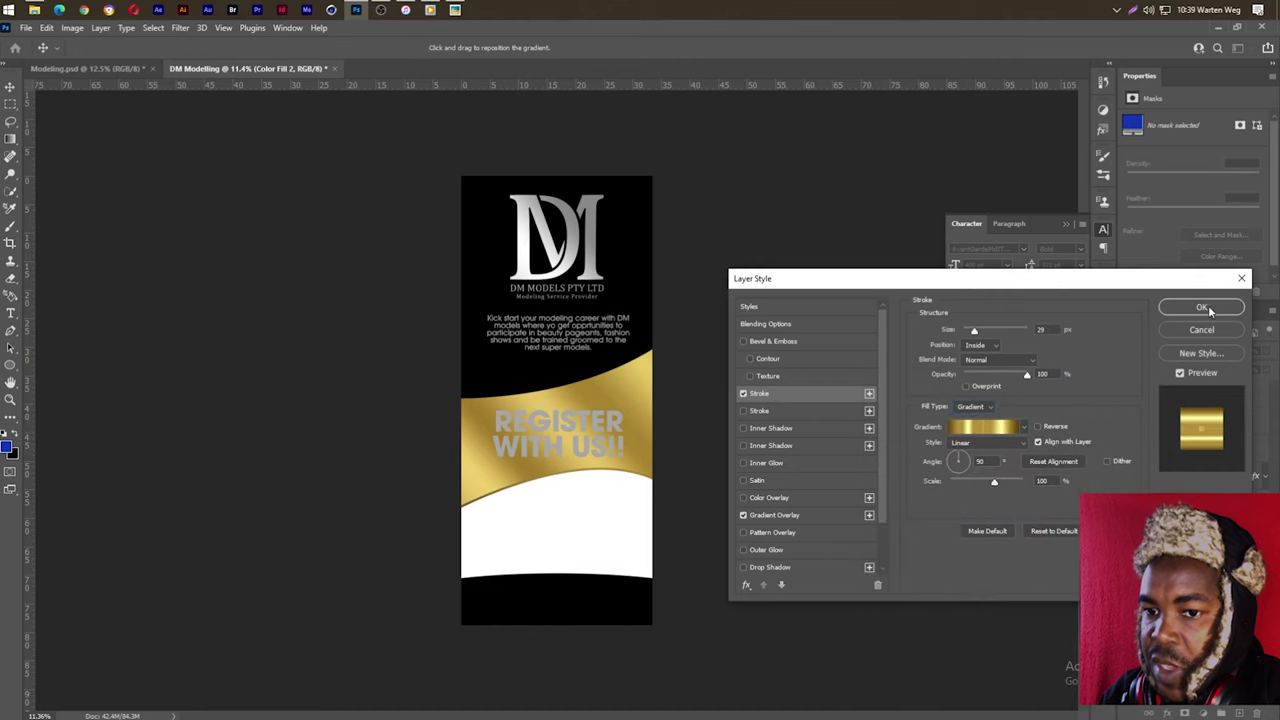
left_click(1201, 306)
scroll(530, 497, "up", 2)
scroll(530, 497, "up", 1)
scroll(525, 489, "up", 1)
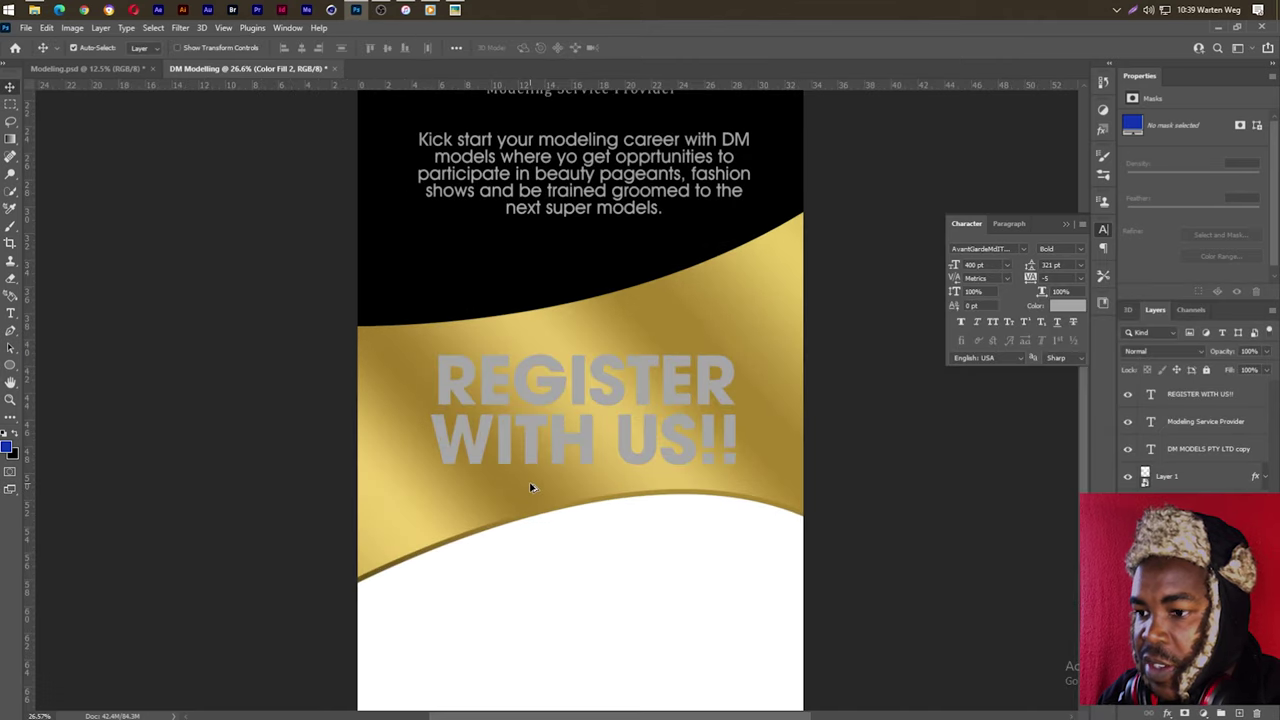
scroll(531, 489, "up", 1)
Step: Give the band an inner shadow at -90° with about 61% opacity and size 38
left_click_drag(625, 452, 496, 447)
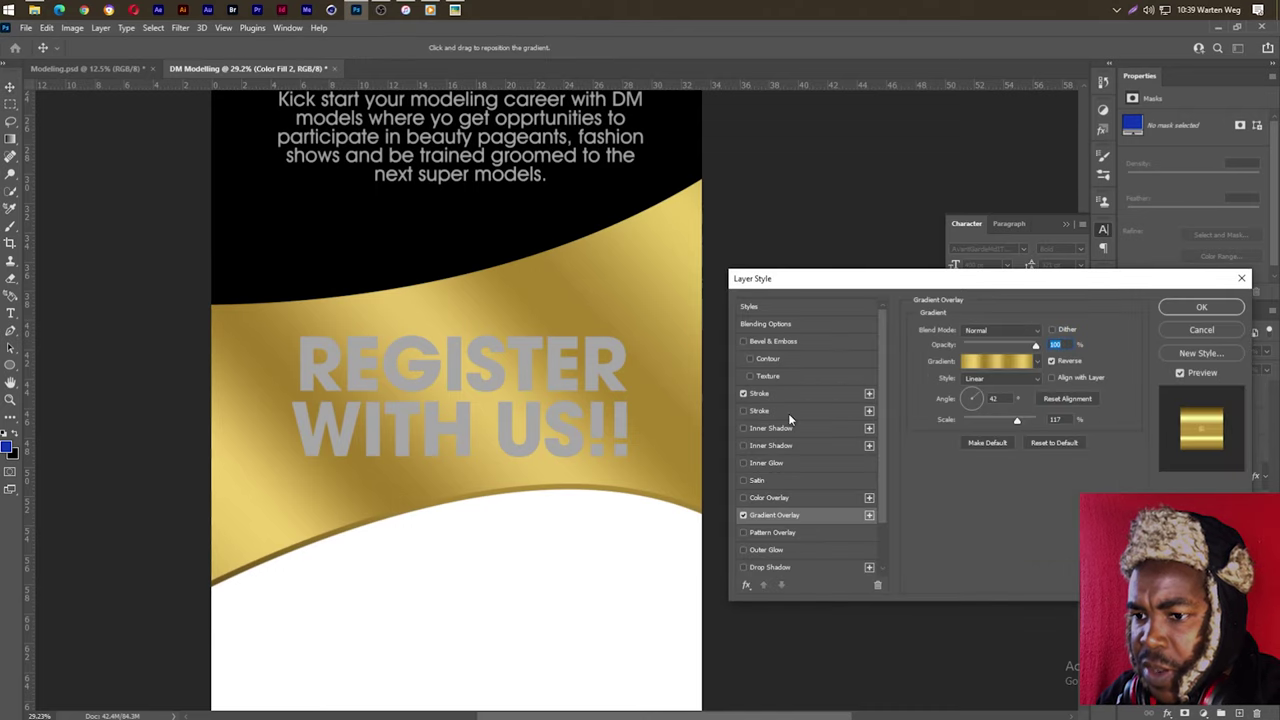
left_click(771, 428)
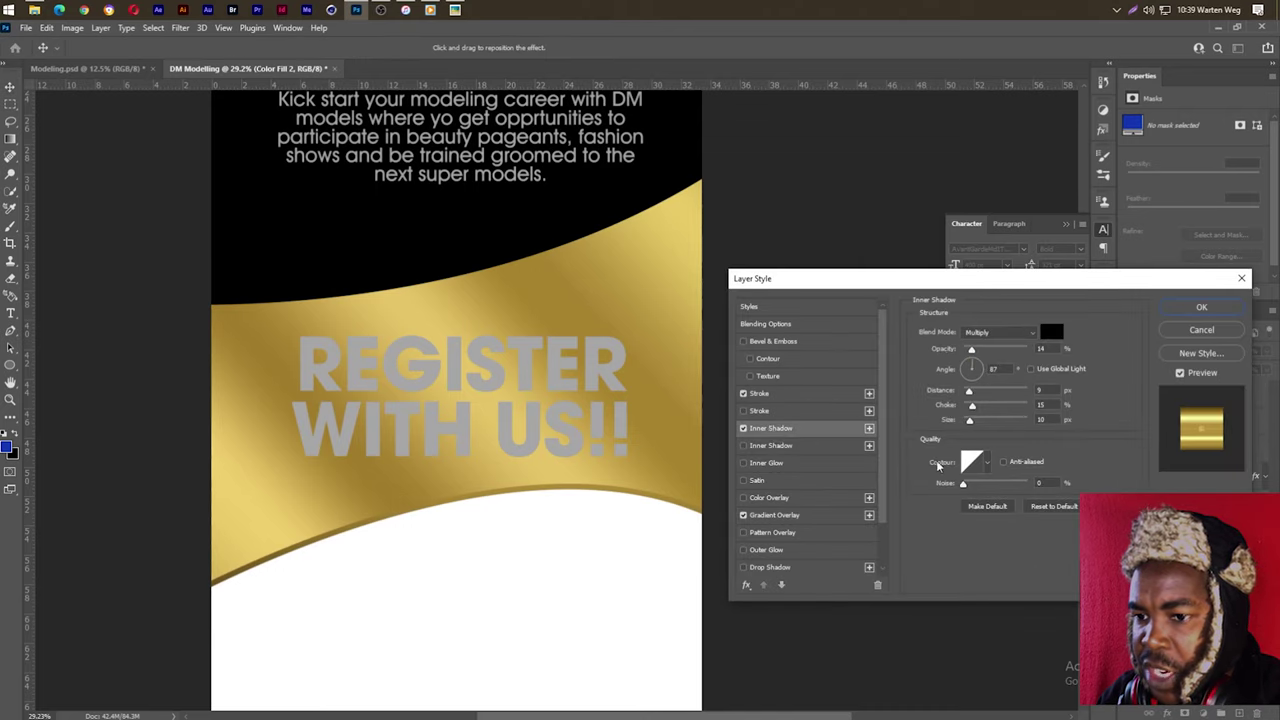
left_click(972, 383)
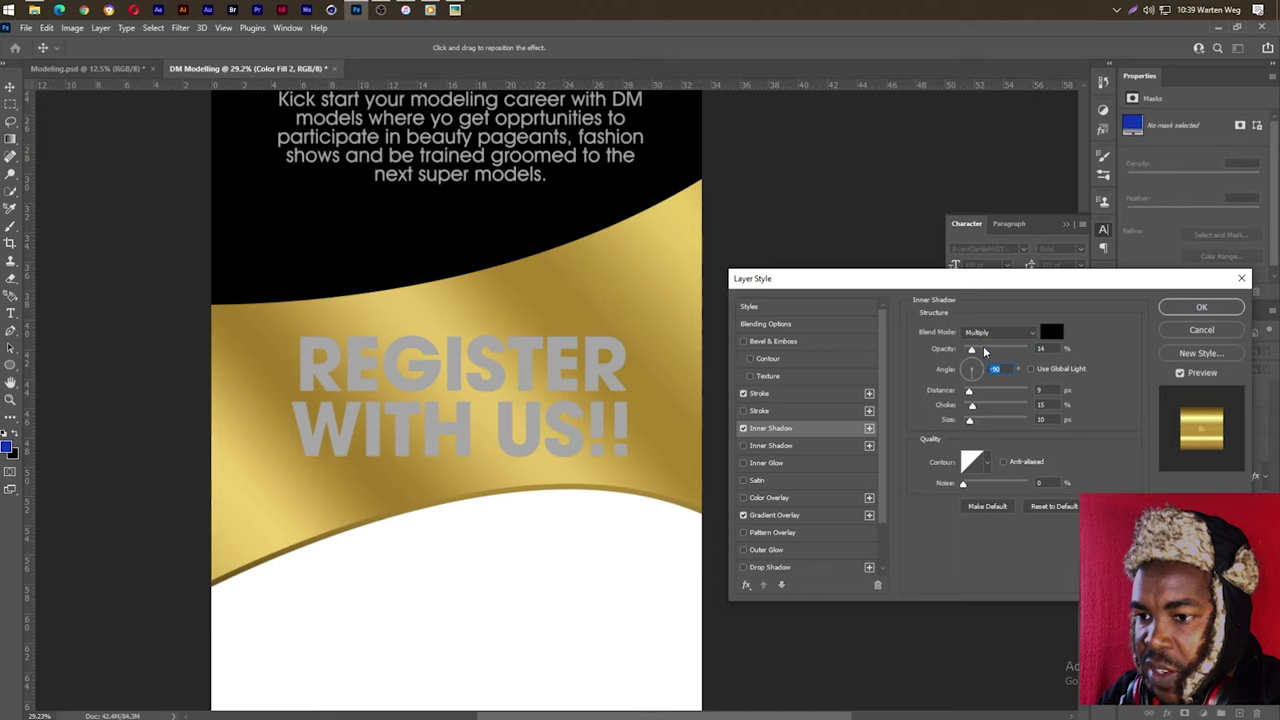
left_click(986, 350)
left_click_drag(986, 350, 1002, 350)
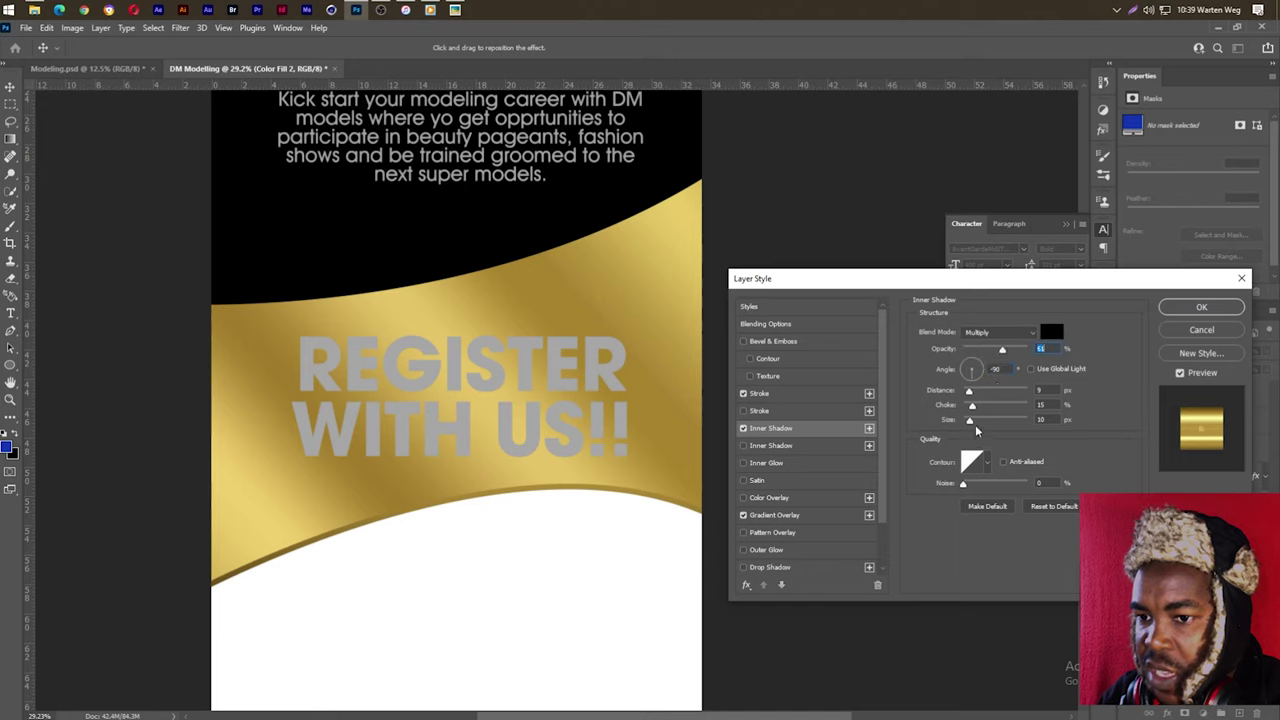
left_click_drag(969, 419, 976, 419)
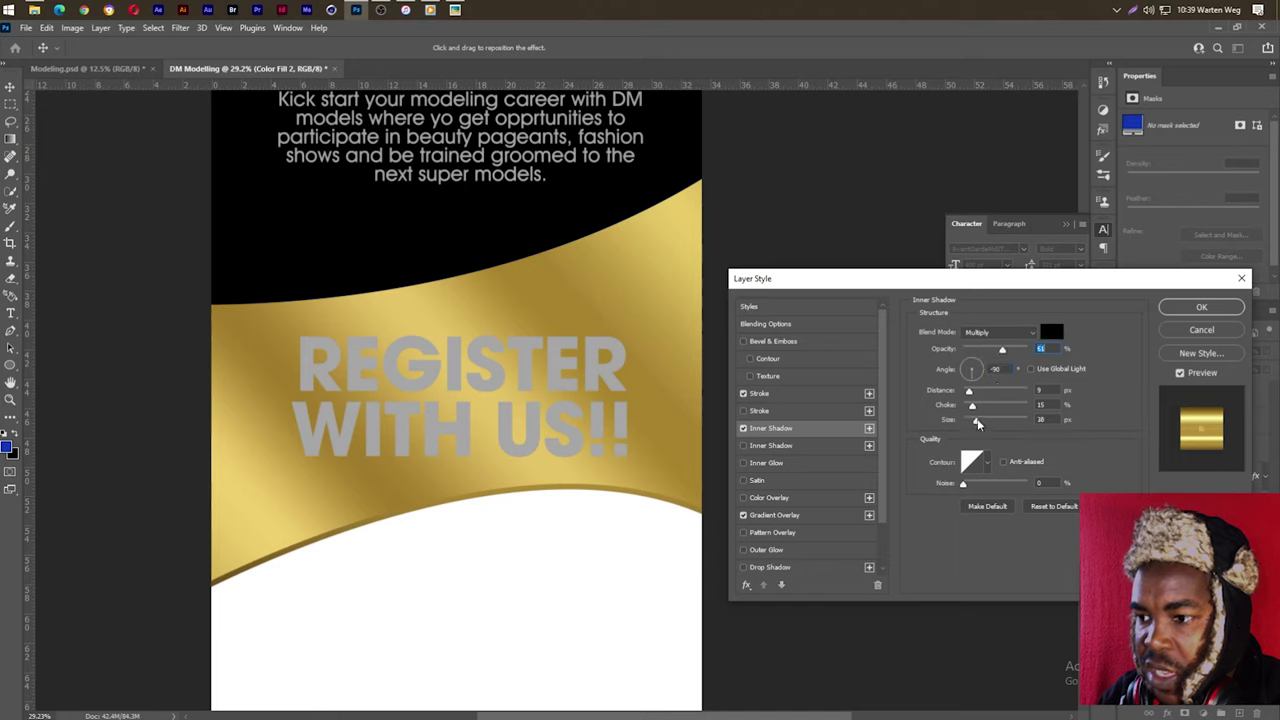
Step: Change the stroke to 21 px with a gold gradient preset, angle 3 and scale 79%
left_click(778, 393)
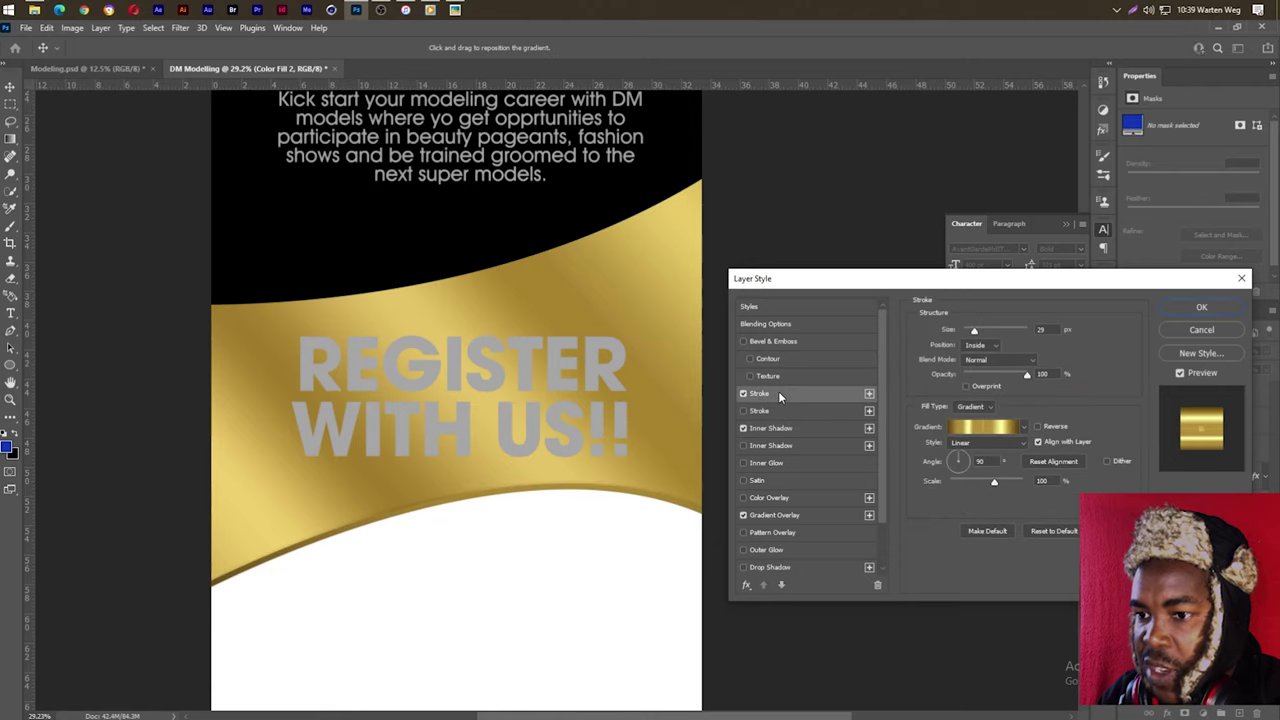
left_click(980, 333)
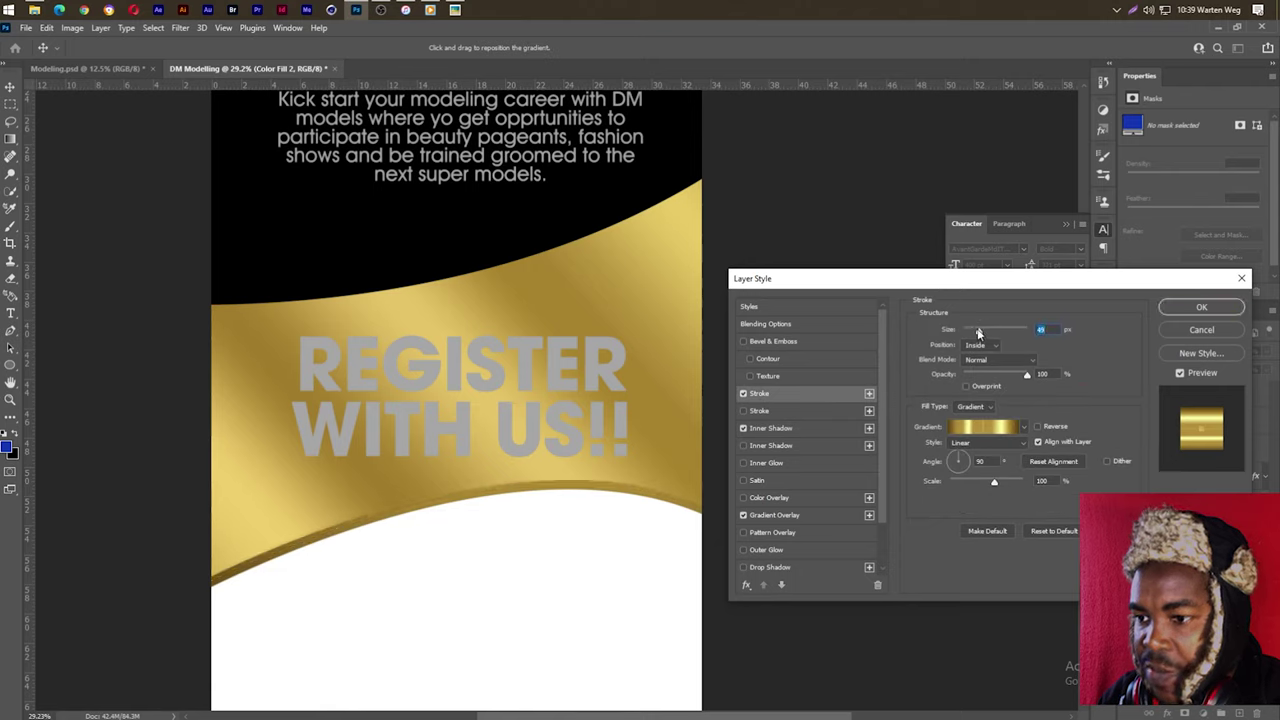
left_click_drag(979, 333, 974, 333)
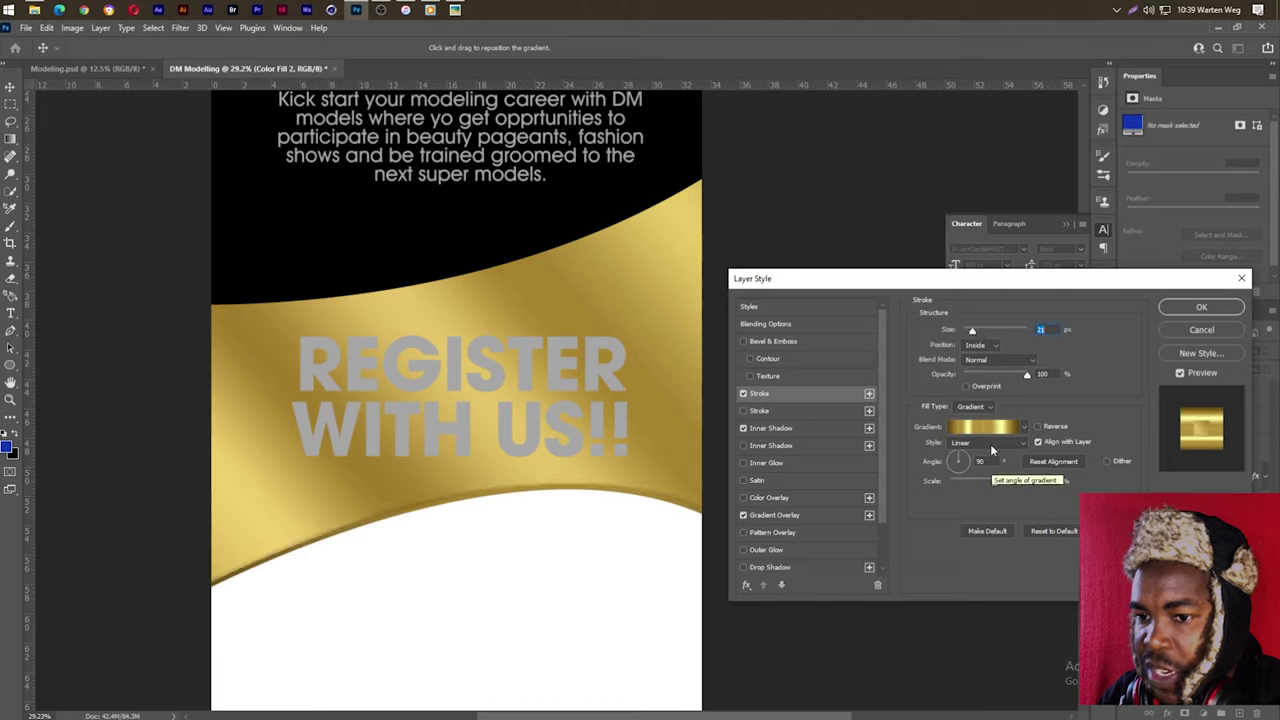
left_click(991, 431)
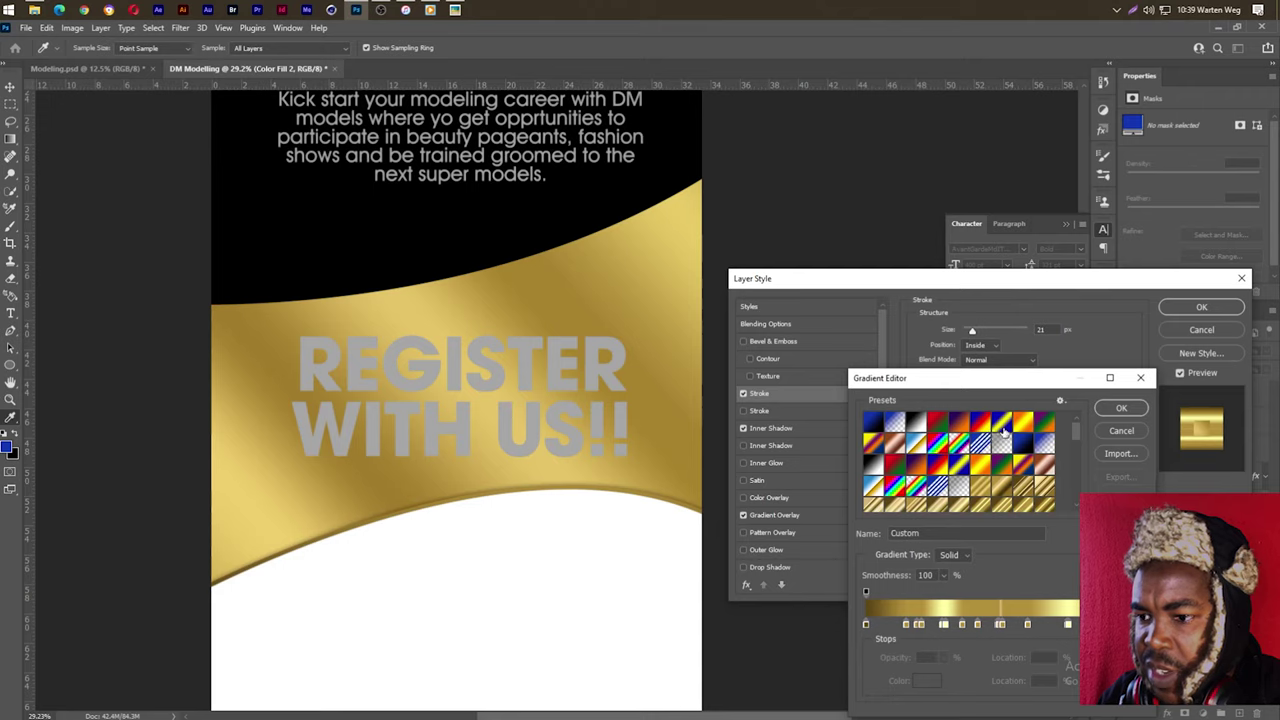
left_click(1040, 505)
scroll(972, 488, "down", 2)
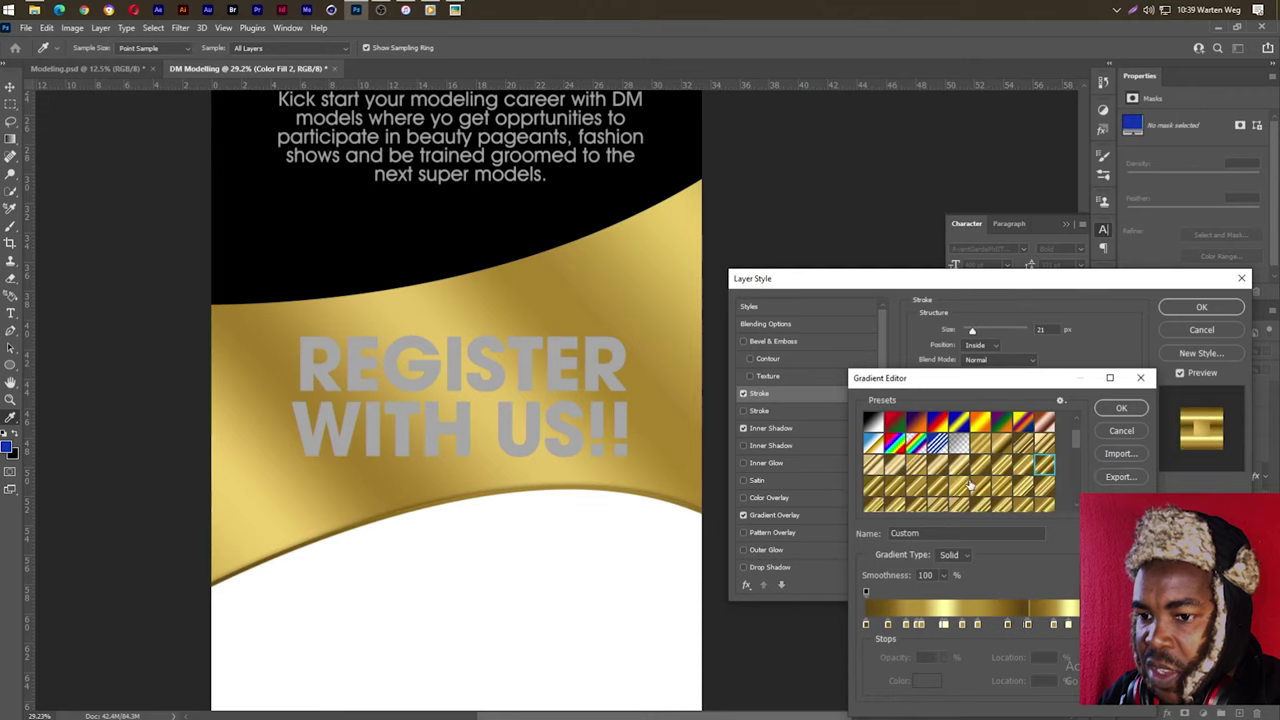
left_click(965, 466)
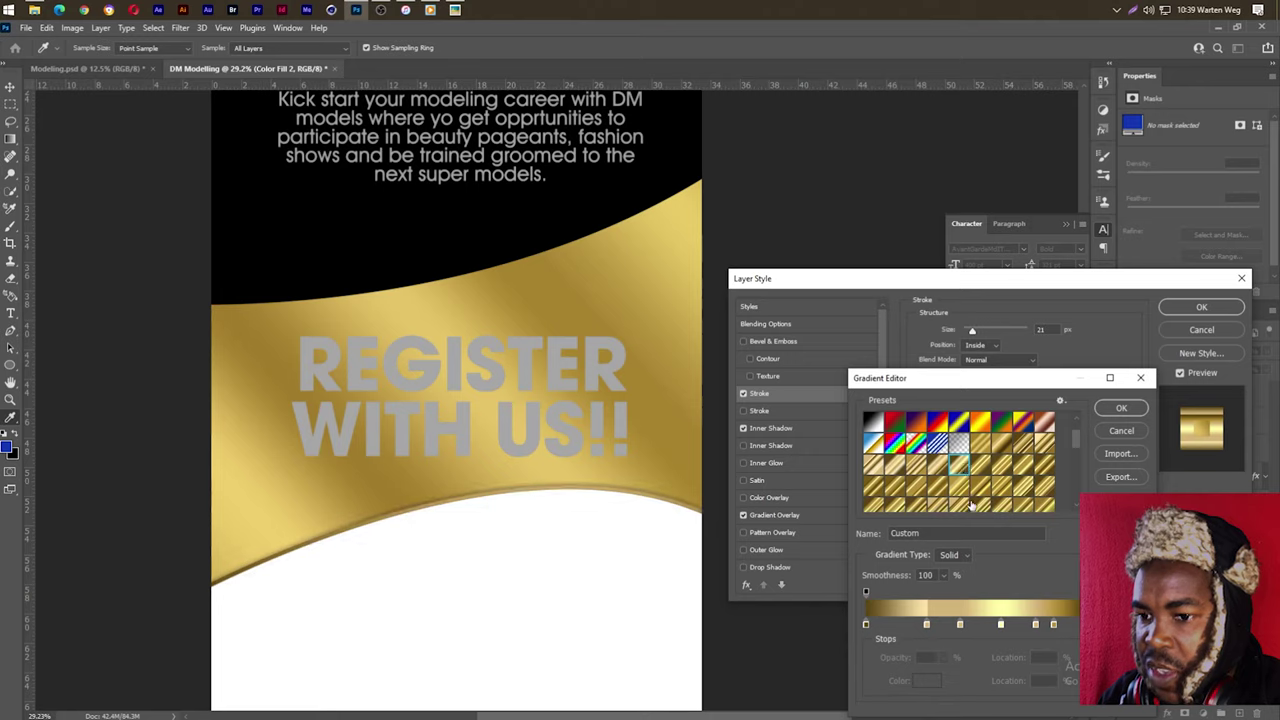
left_click(970, 503)
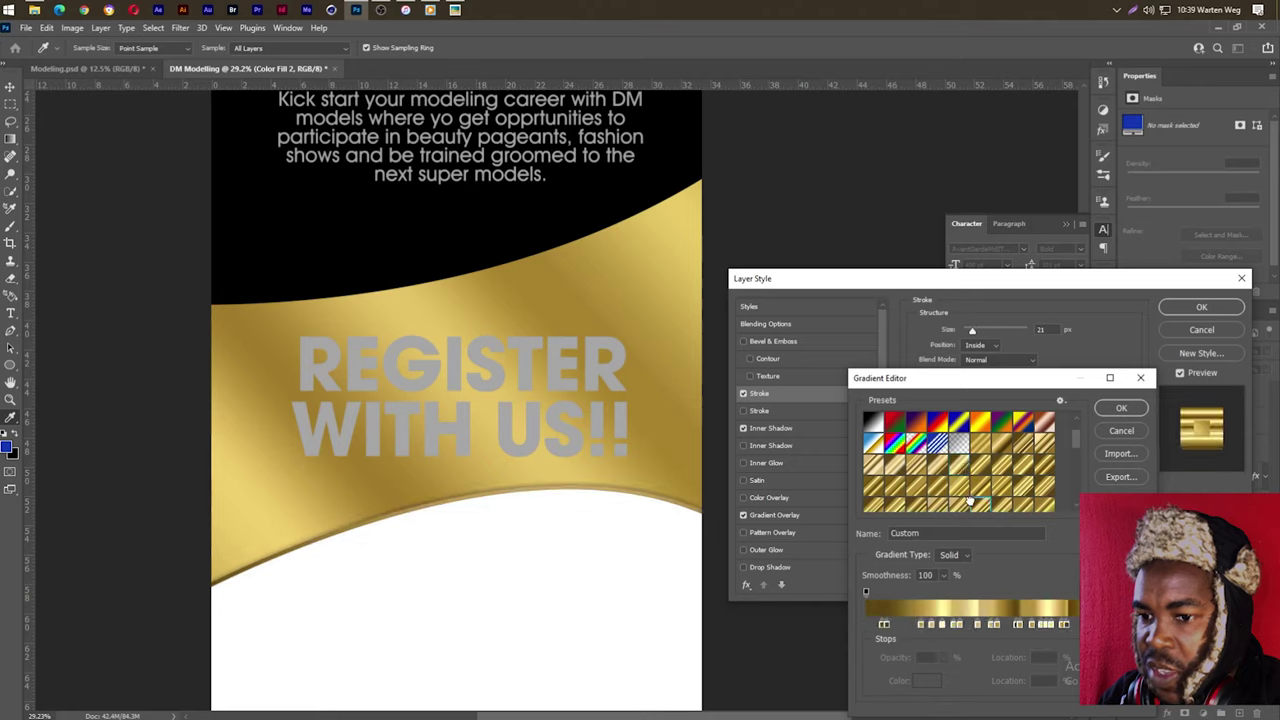
left_click(1004, 443)
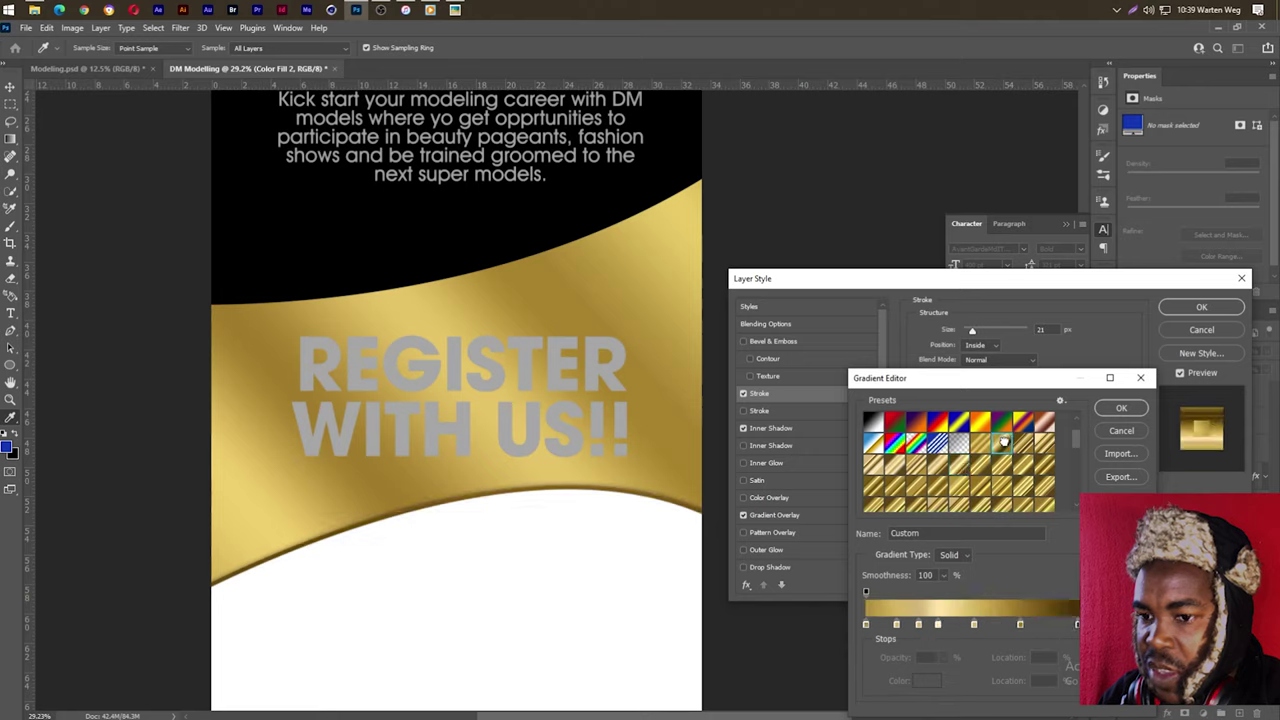
left_click(1121, 409)
left_click(963, 466)
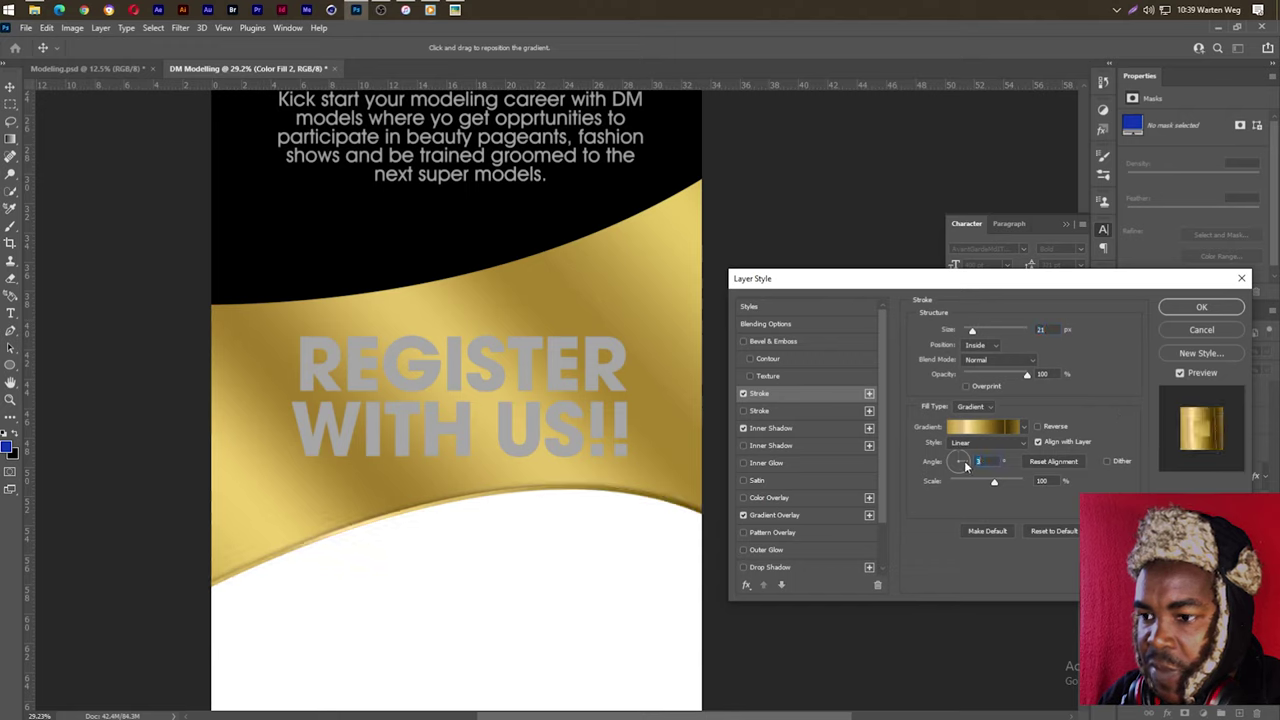
left_click_drag(1003, 483, 984, 485)
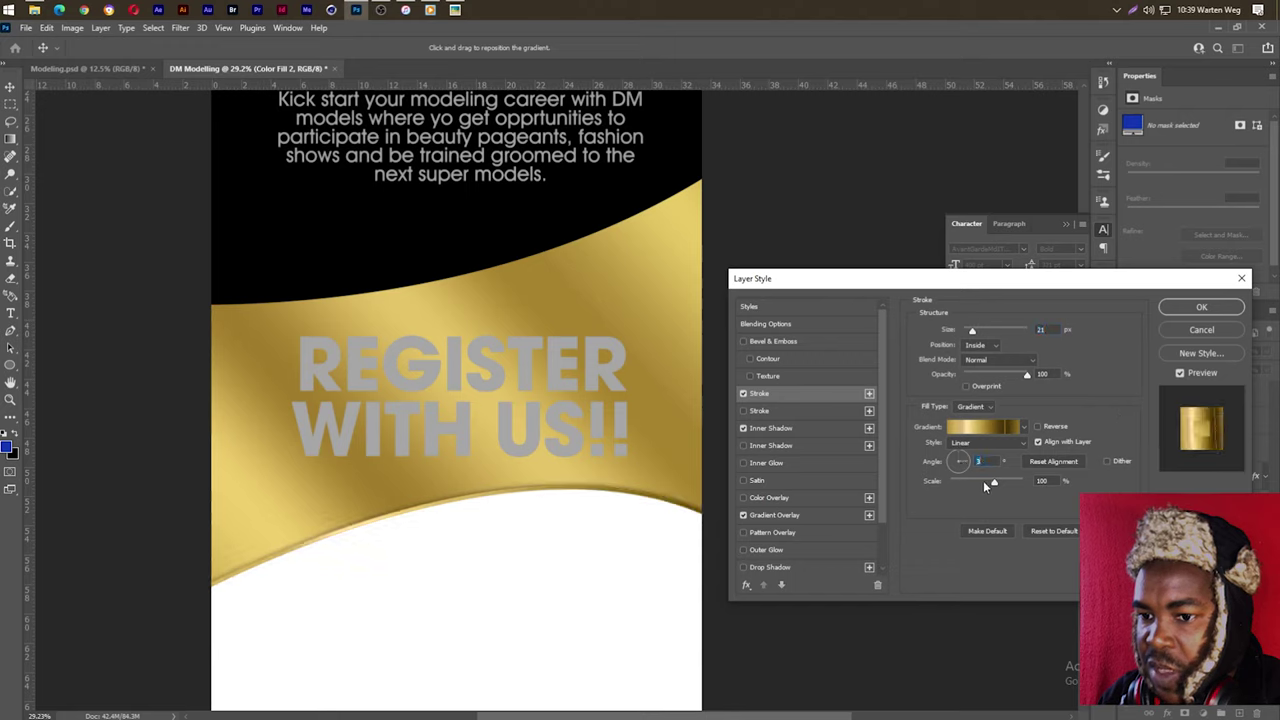
Step: Apply the stroke and inner shadow, then undo the gold fill covering the poster top
left_click(1201, 307)
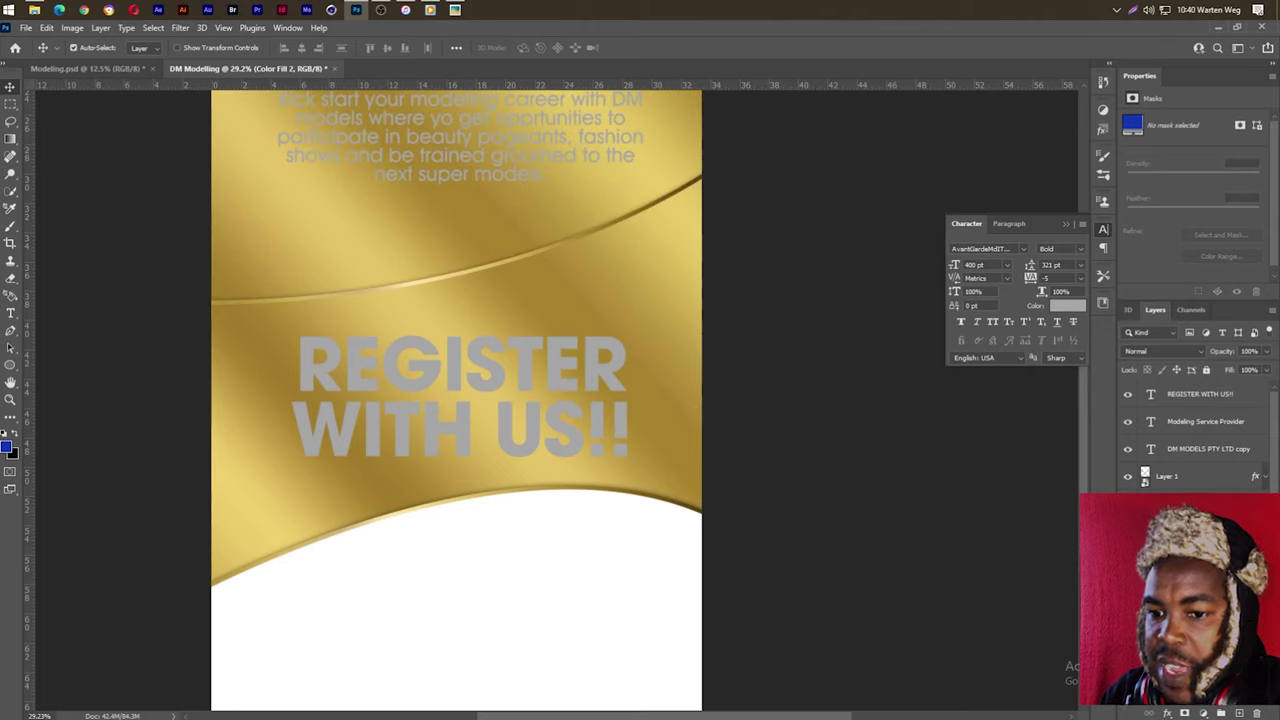
key("ctrl+z")
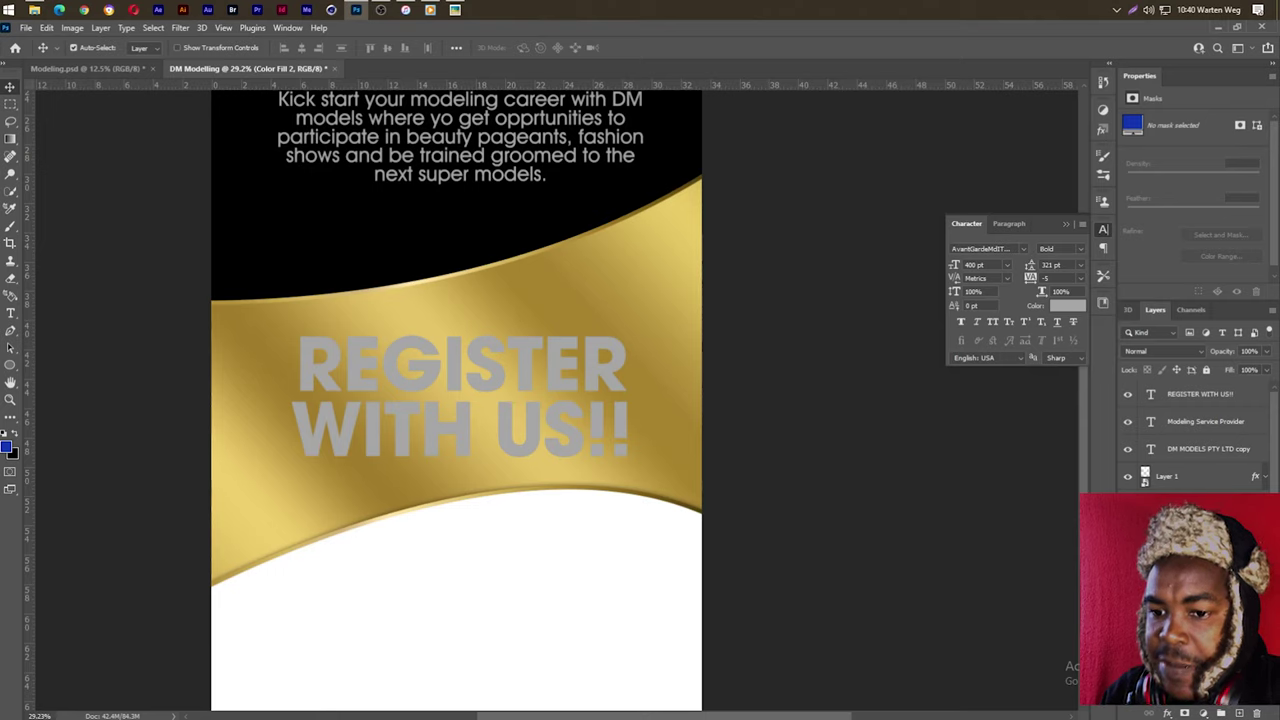
Step: Replace the black top shape's inner shadow with a 26% opacity drop shadow
key("ctrl+z")
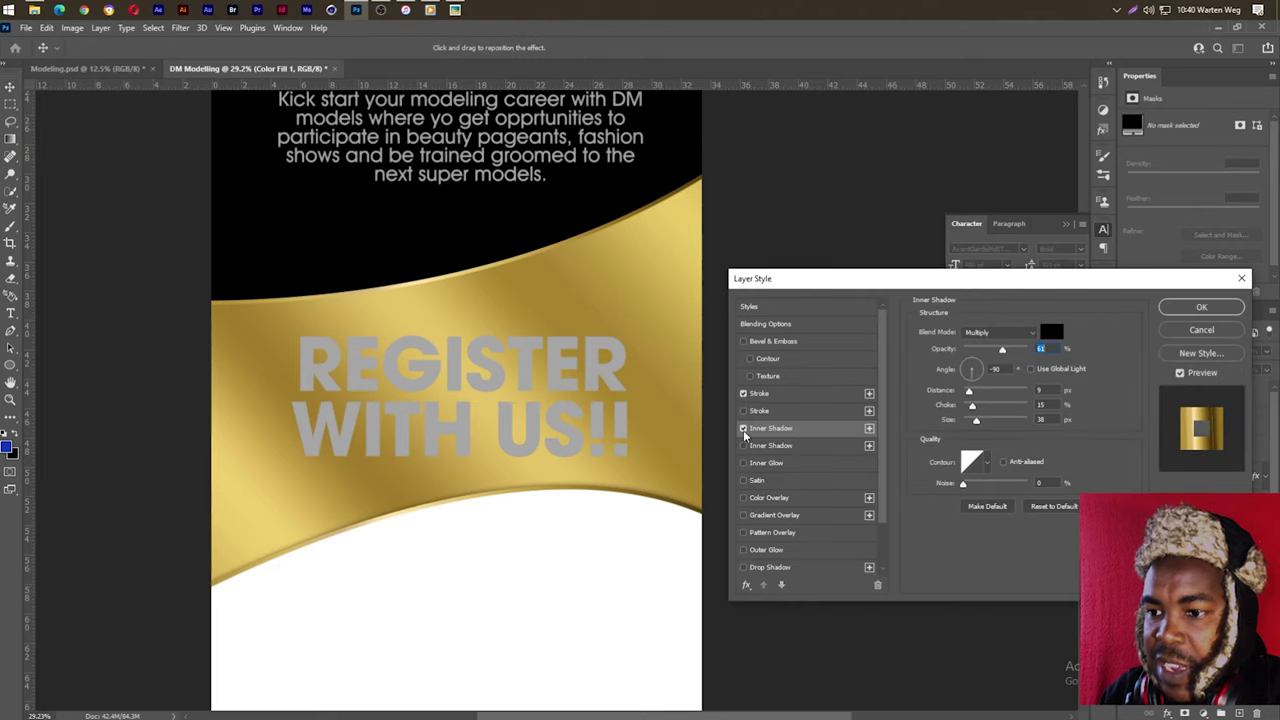
left_click(743, 428)
left_click(770, 567)
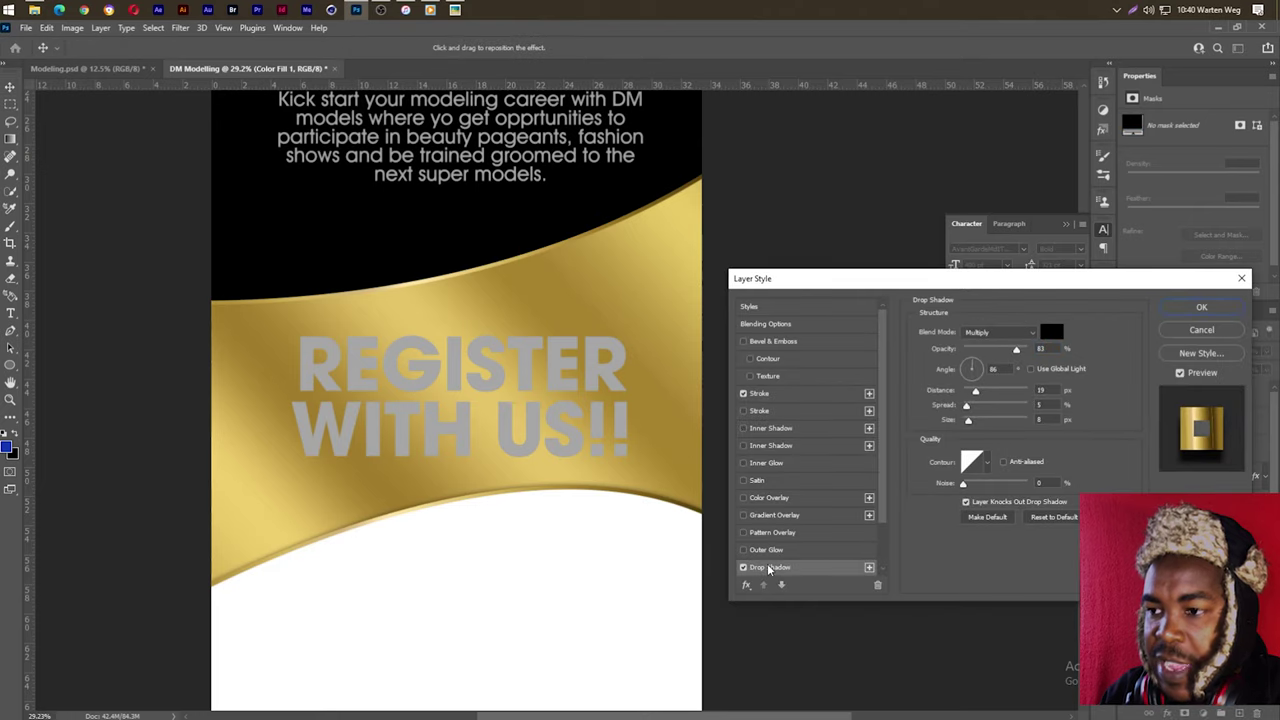
left_click(981, 349)
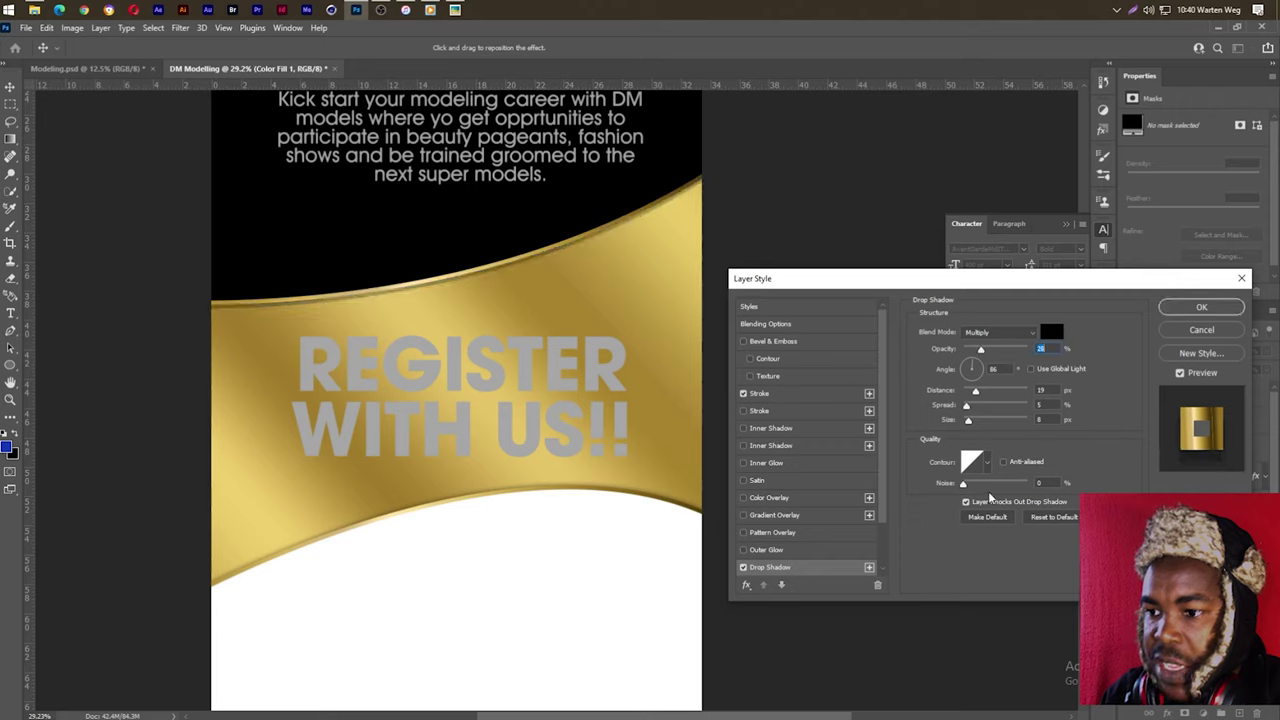
left_click(1199, 307)
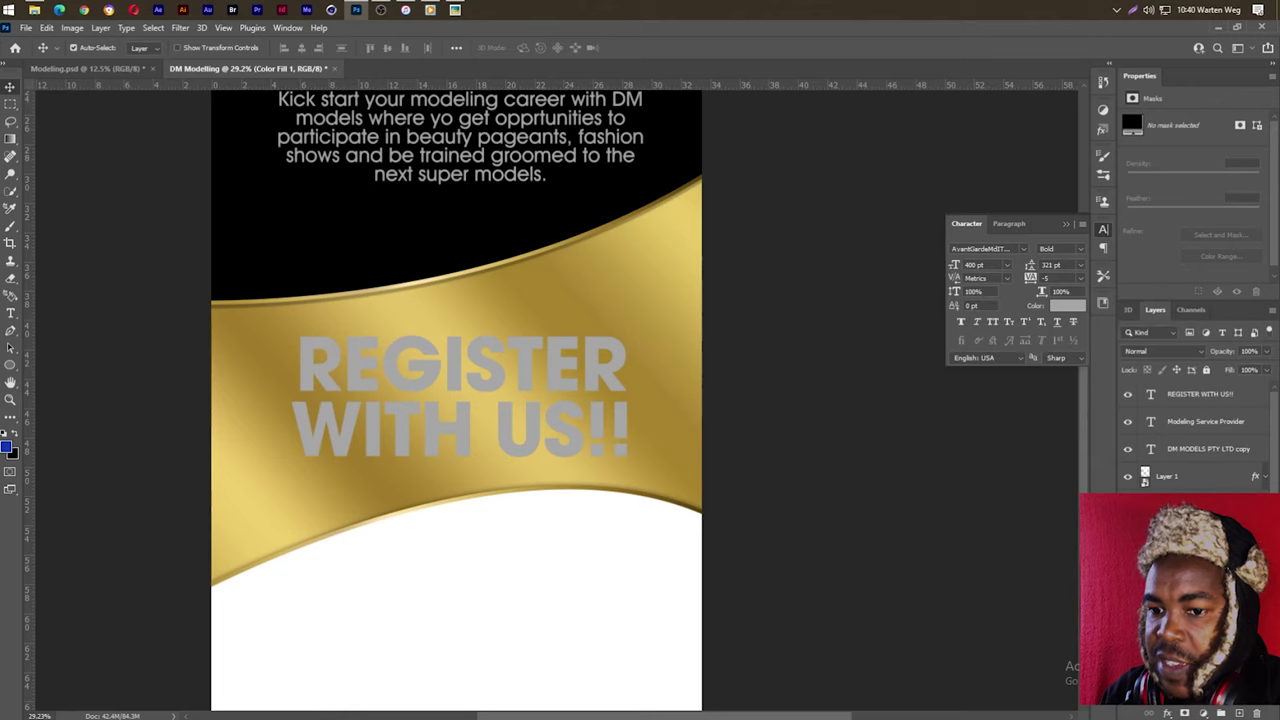
Step: Zoom out to the full banner and undo an accidental blue fill on the band
scroll(449, 335, "down", 2)
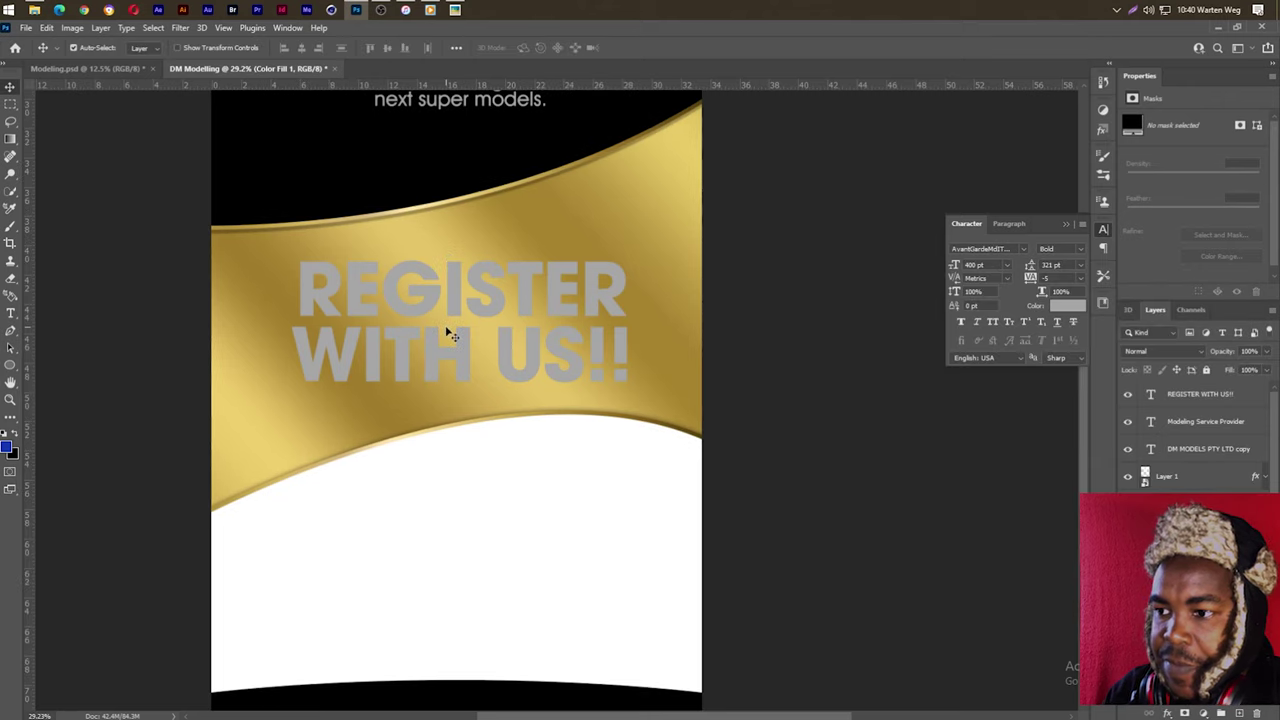
scroll(449, 342, "down", 1)
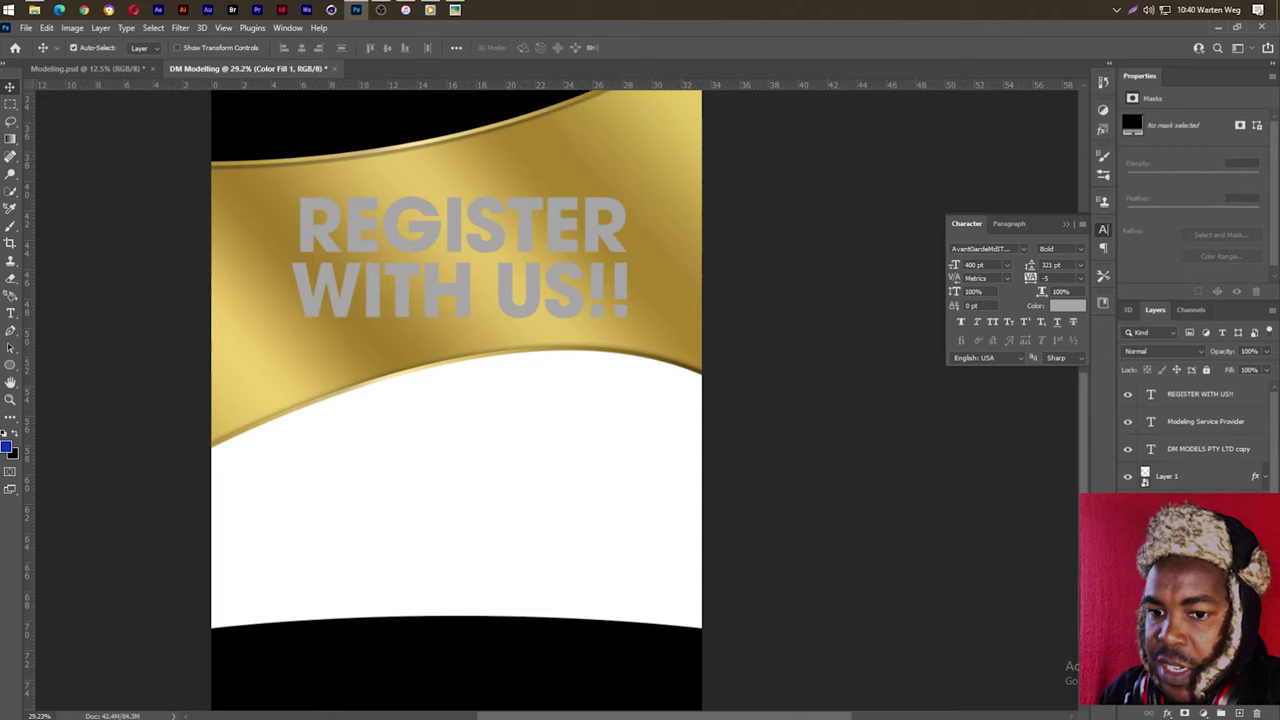
scroll(490, 455, "down", 1)
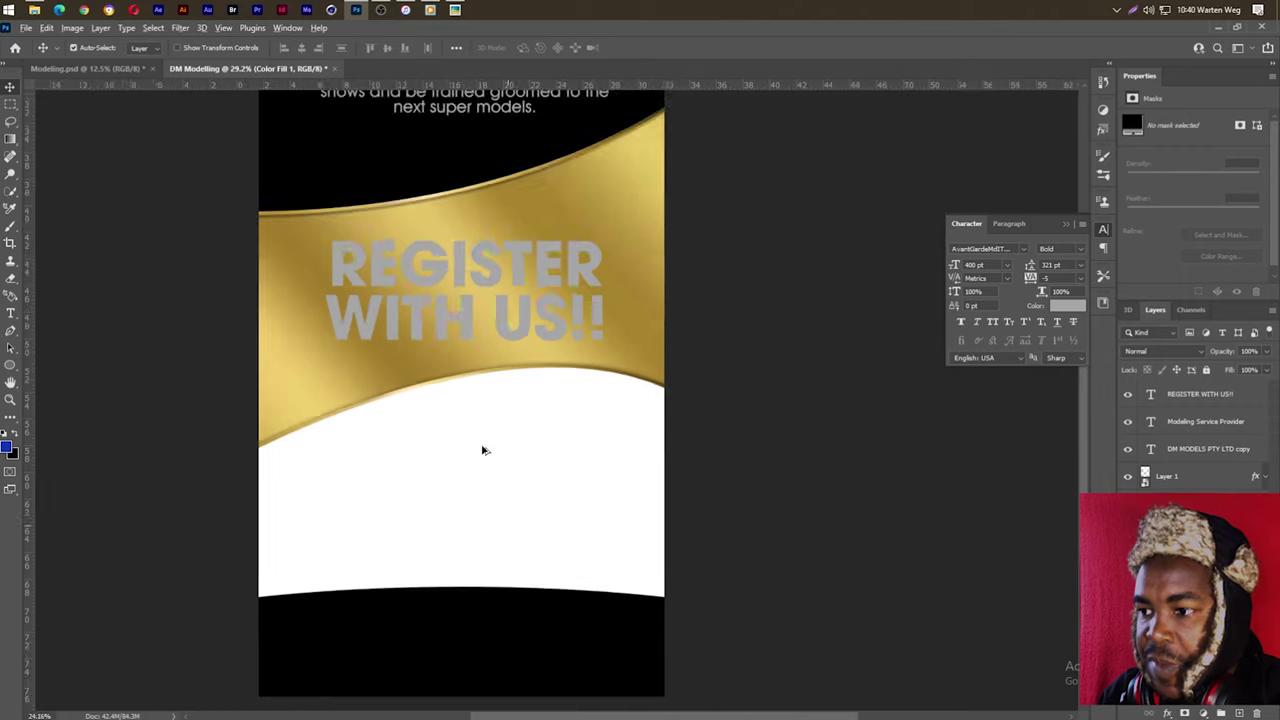
scroll(481, 447, "down", 1)
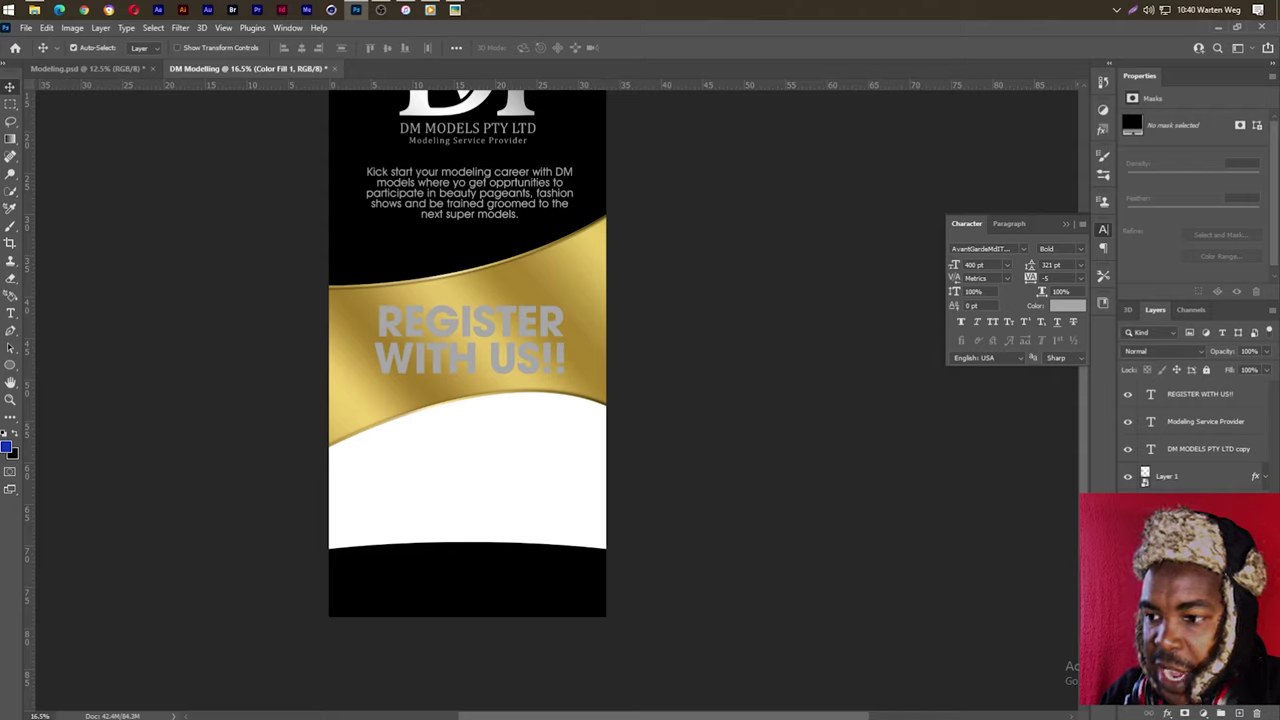
key("alt+BackSpace")
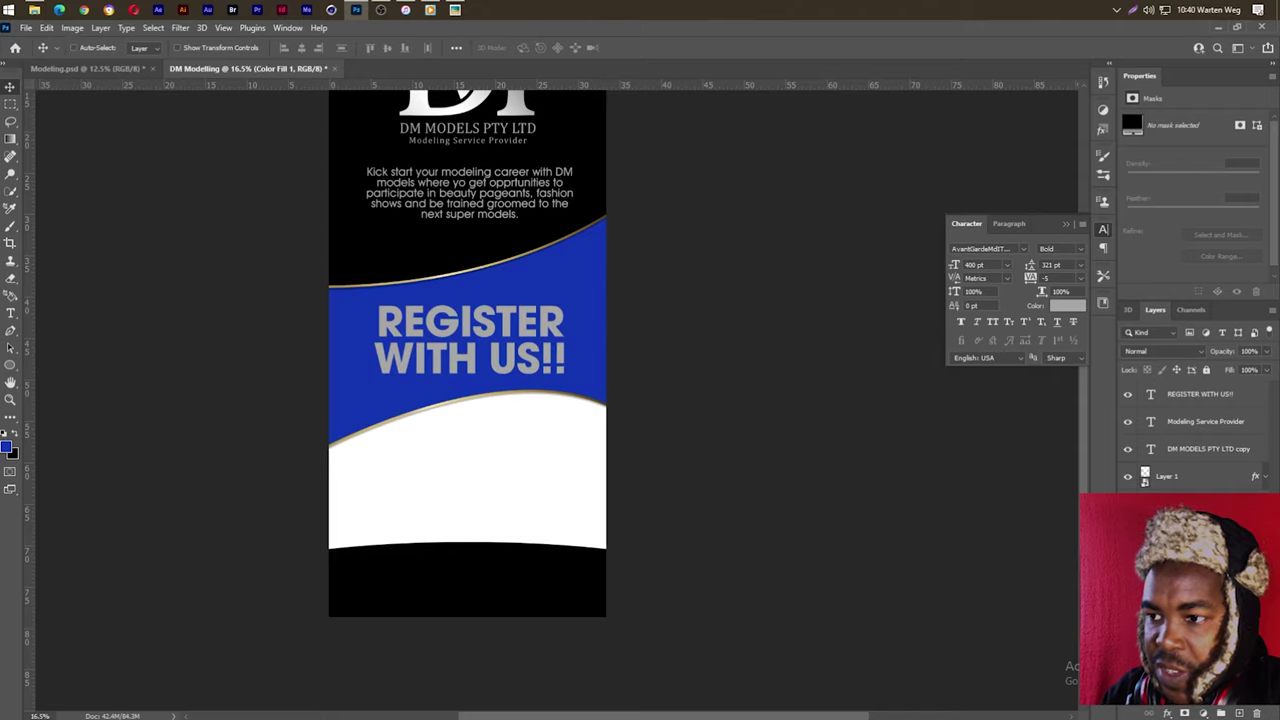
key("ctrl+z")
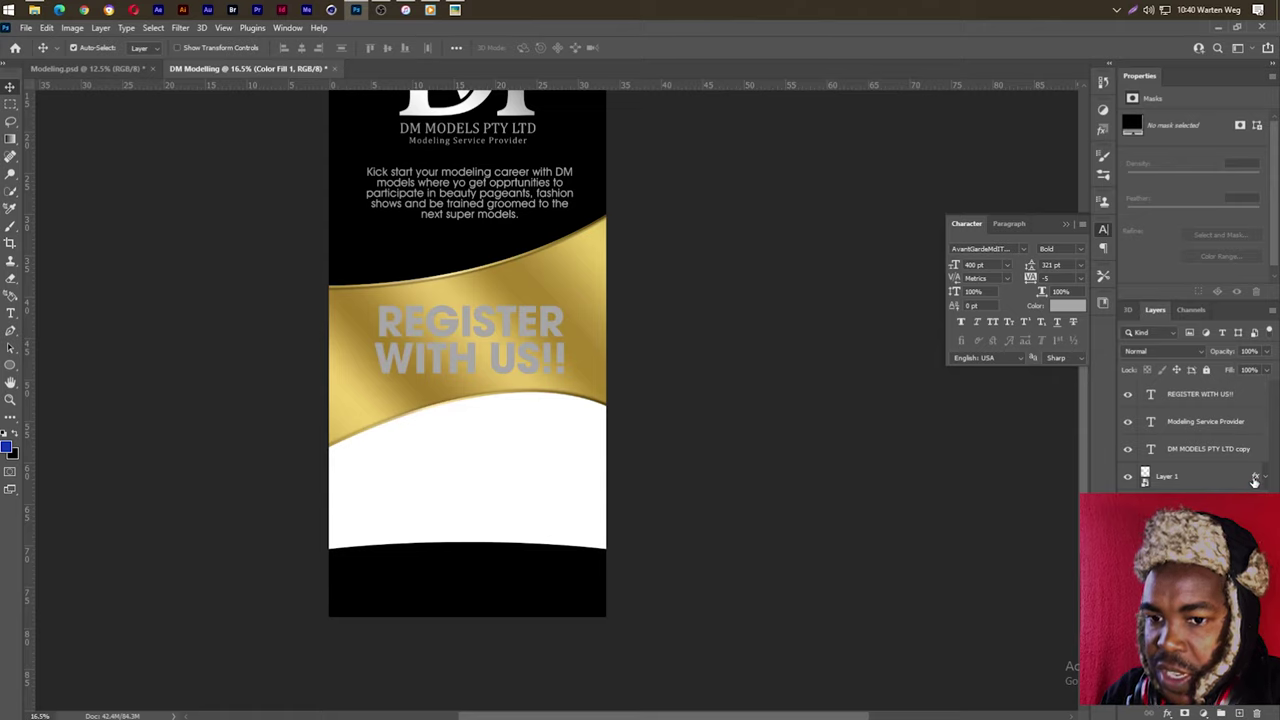
Step: Toggle the Layer 1 logo visibility and select the Ellipse 1 shape
left_click(1250, 477)
left_click(1128, 478)
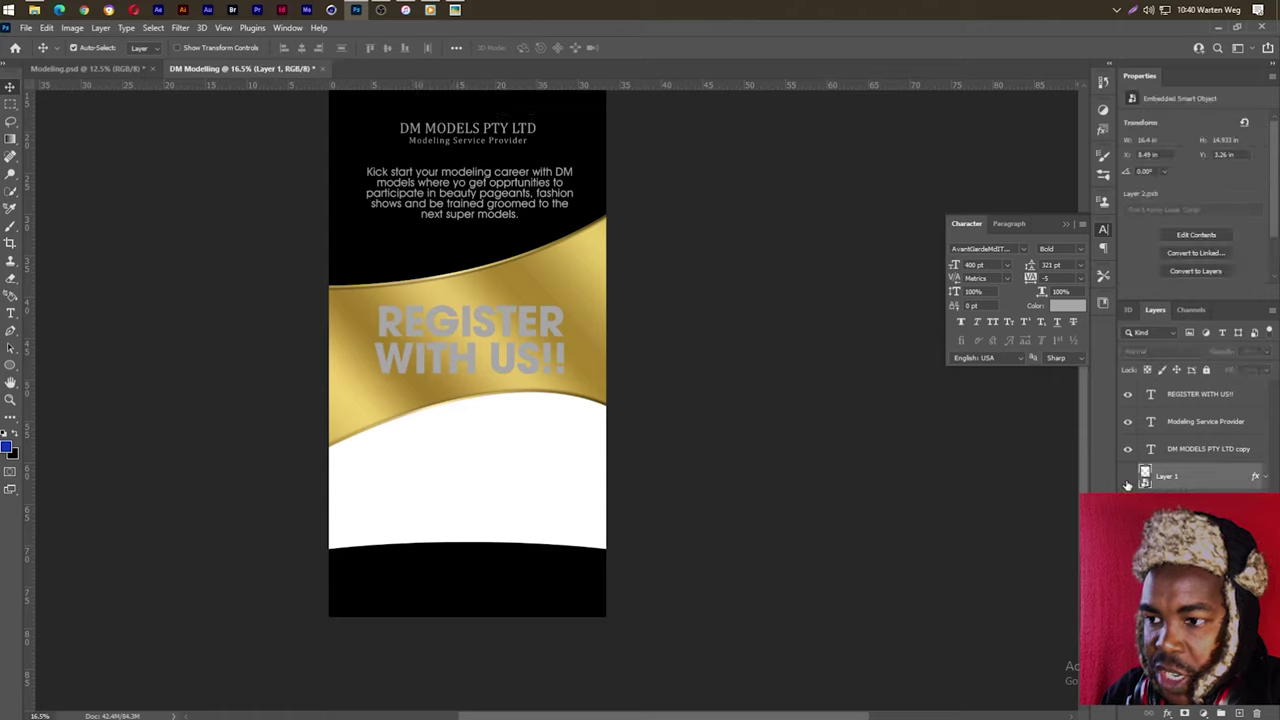
left_click(505, 590)
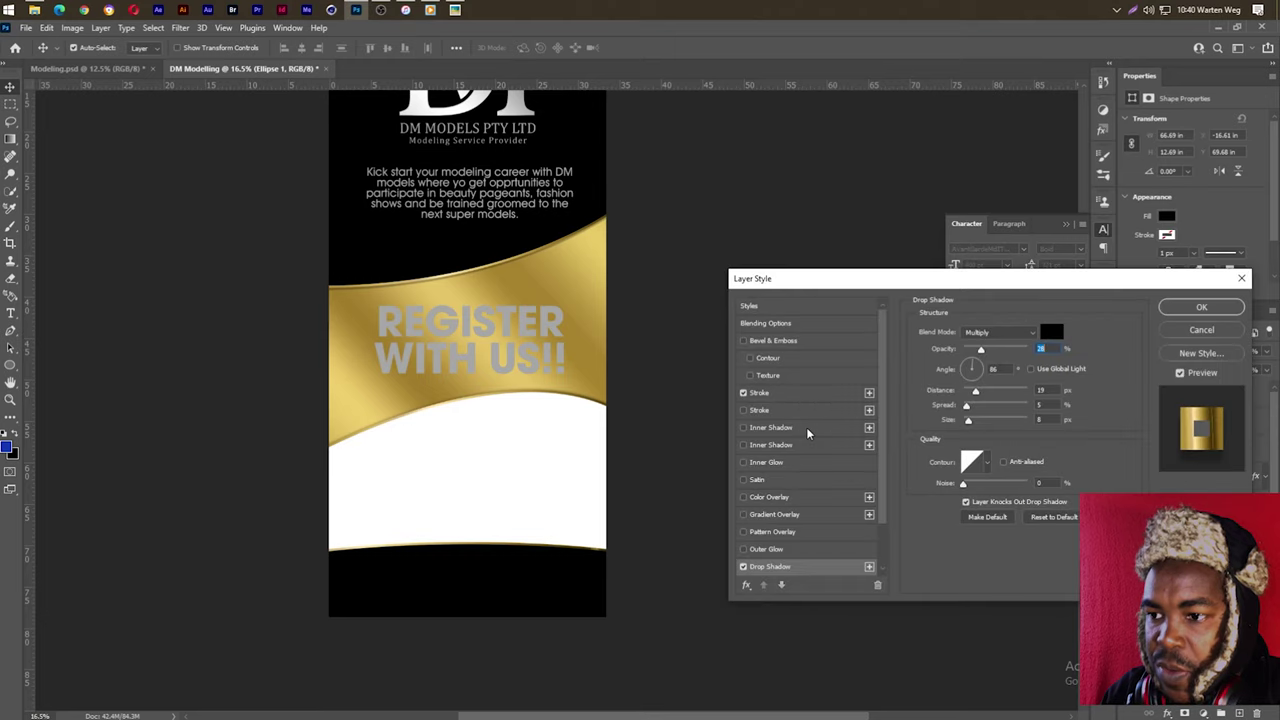
Step: Set the ellipse's drop shadow angle to -94°, then switch to the Chrome browser
left_click(970, 381)
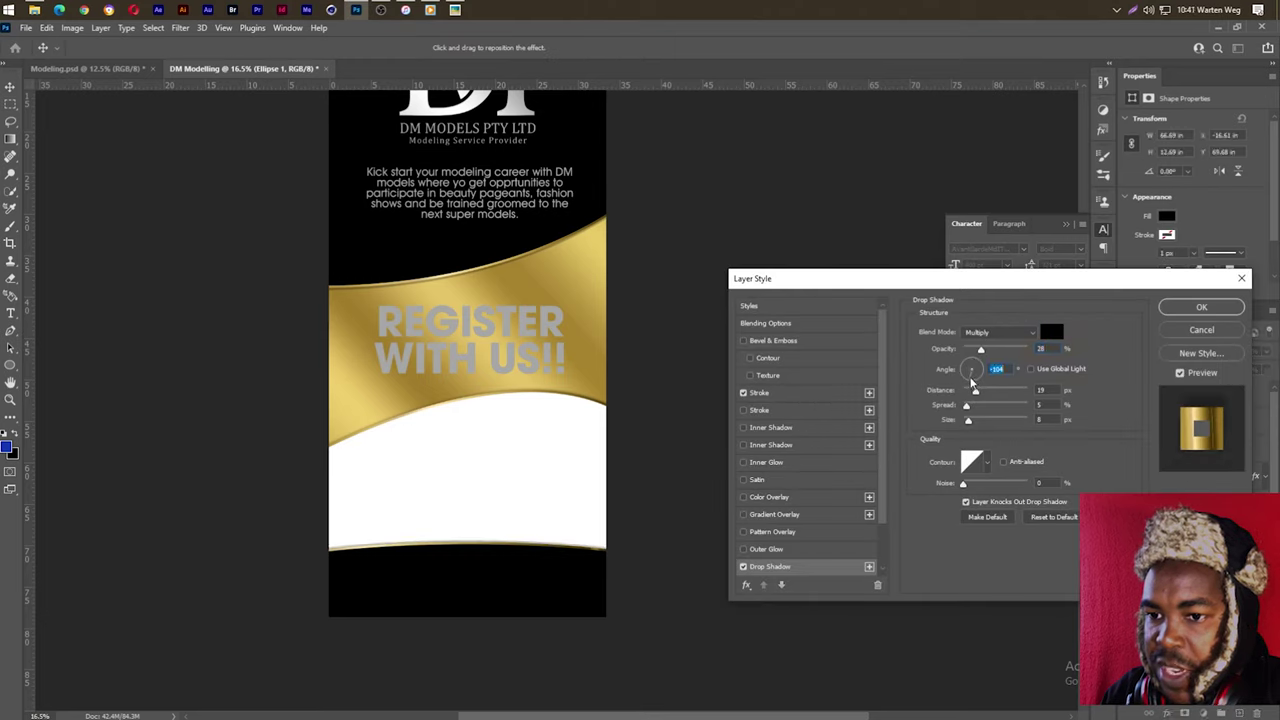
left_click(1201, 309)
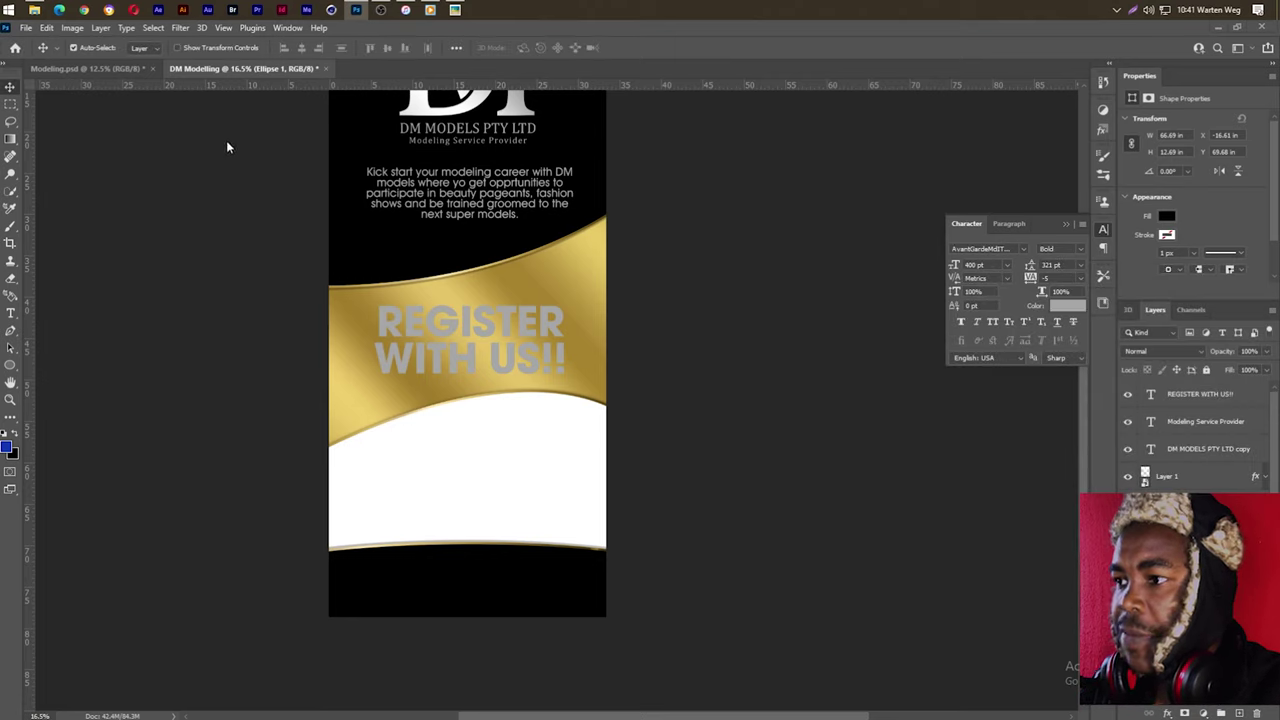
left_click(108, 9)
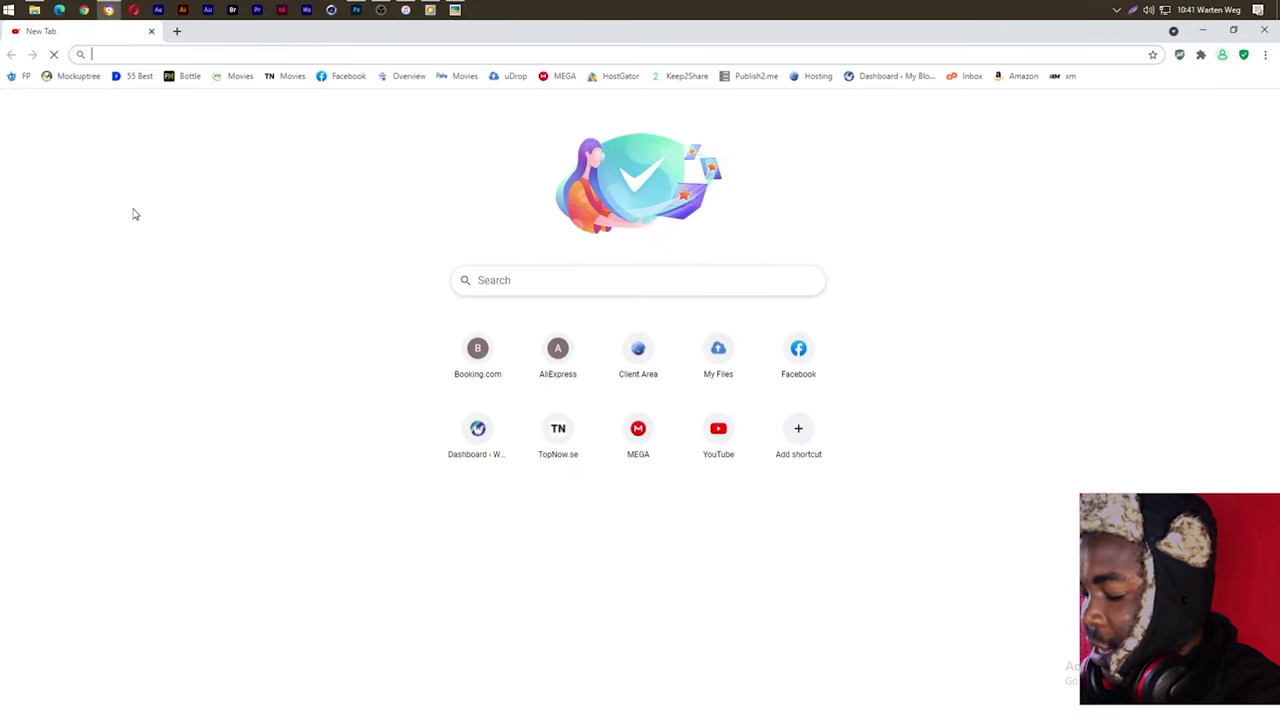
Step: Search DuckDuckGo for 'GREY LINES BACKGROUND' and switch to image results
type("GRE")
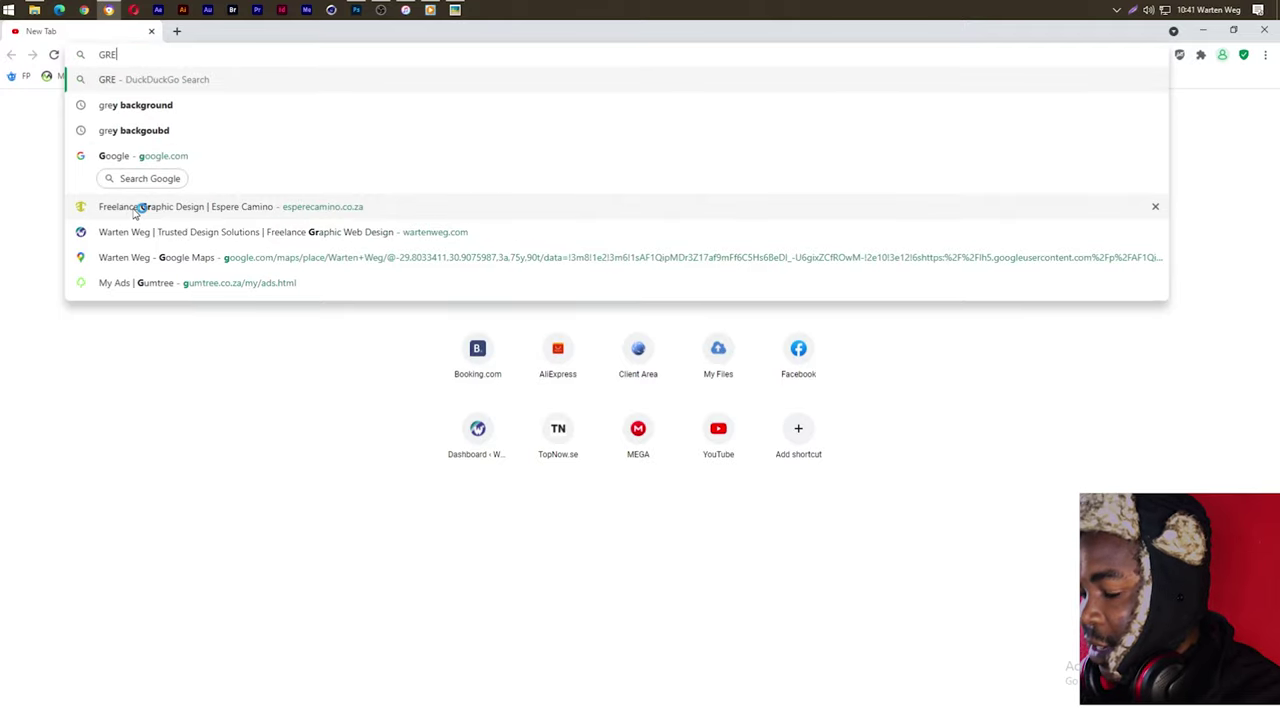
type("Y LI")
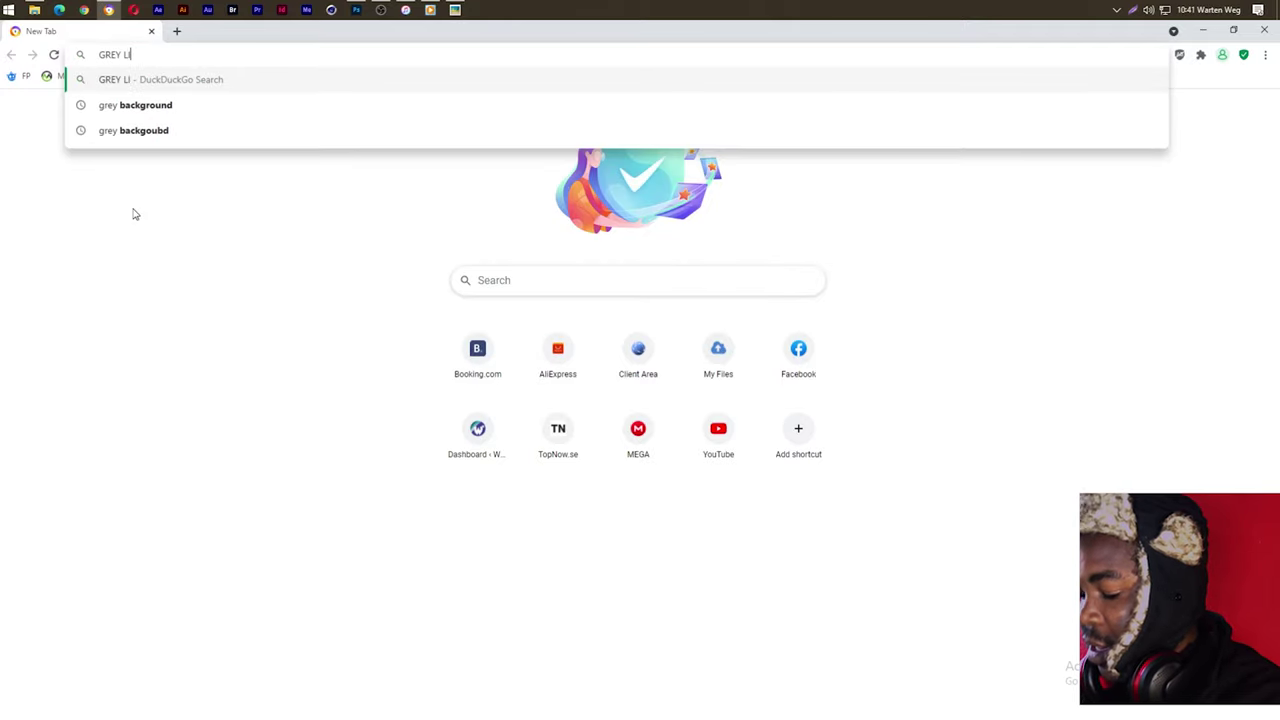
type("NE")
key("Return")
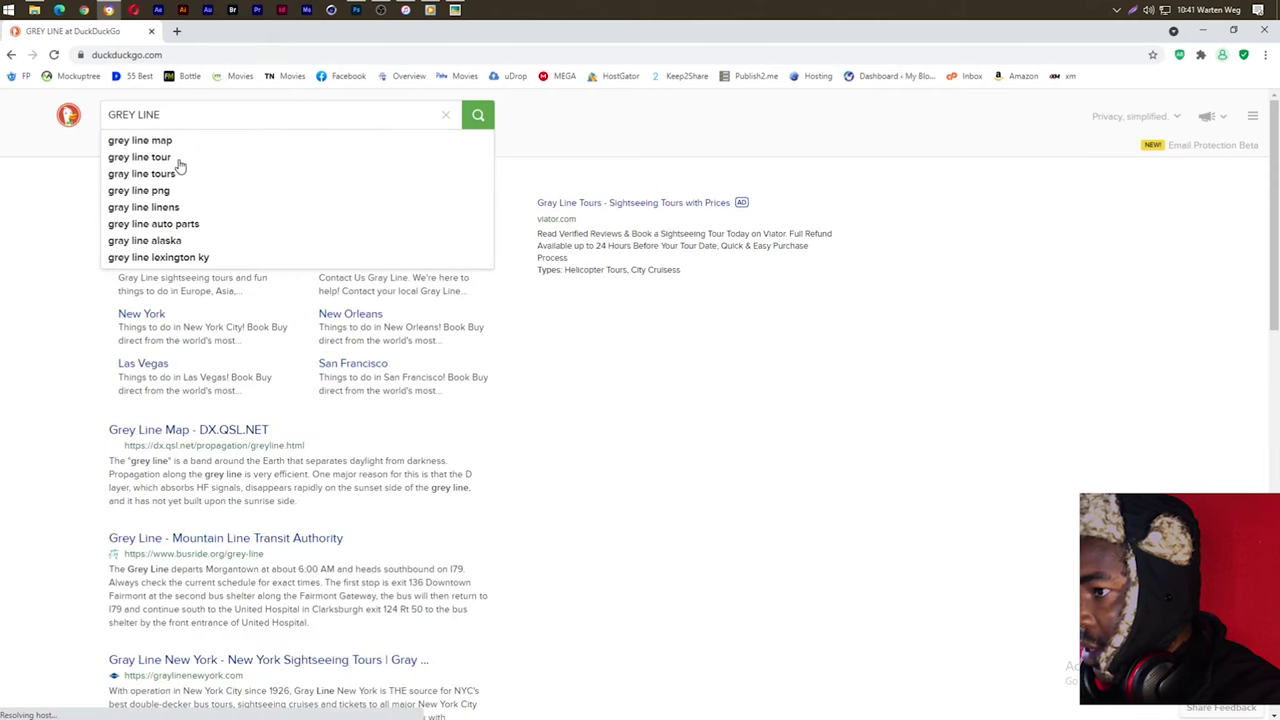
type("S")
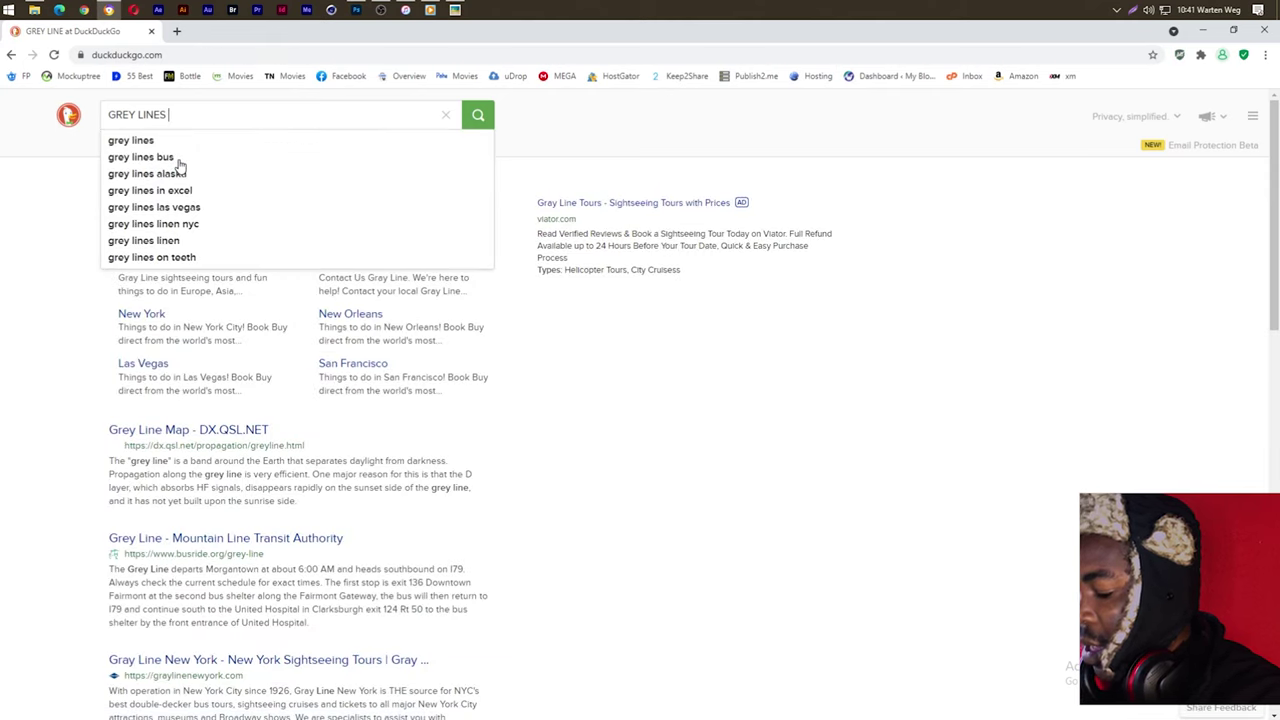
type(" BAC")
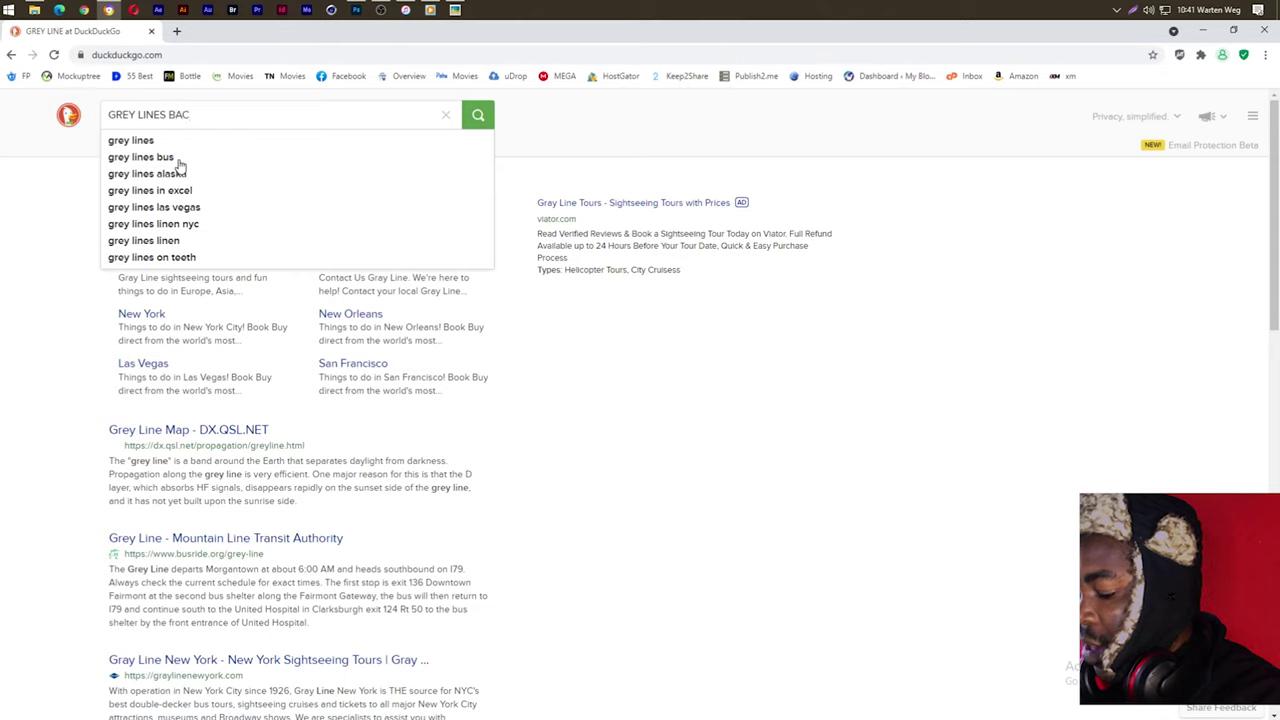
type("KGROUN")
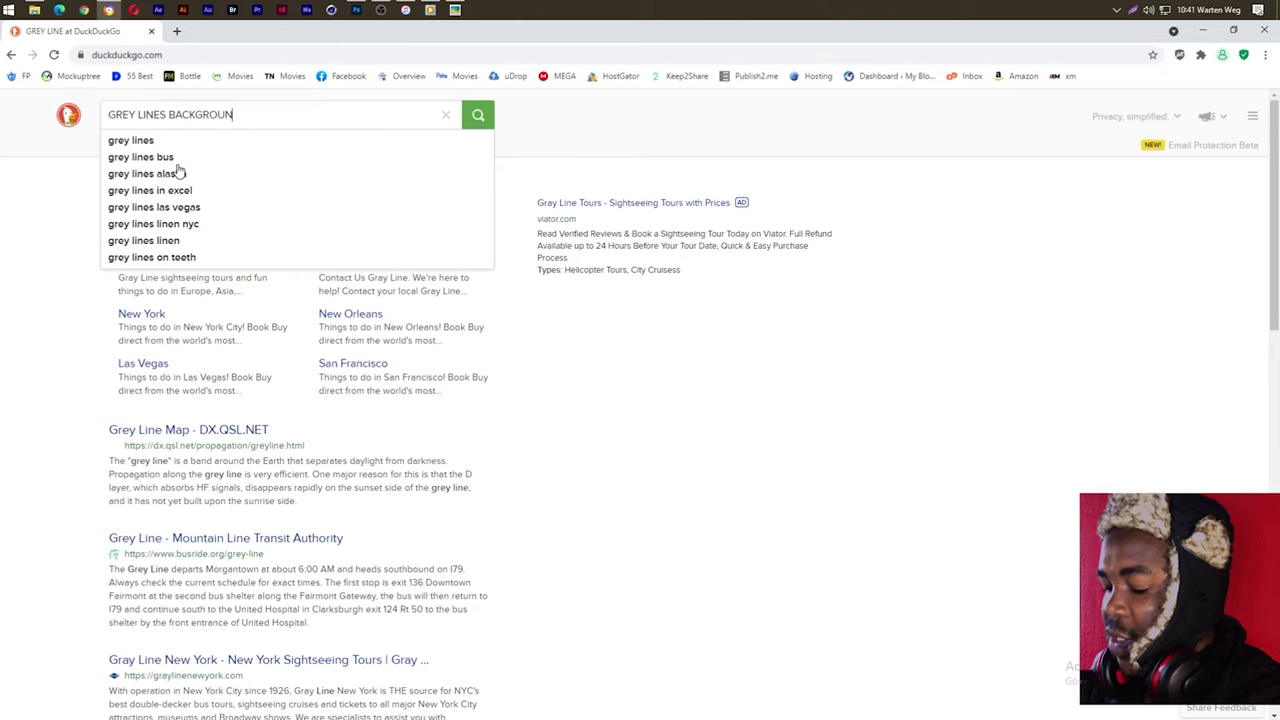
type("D")
key("Return")
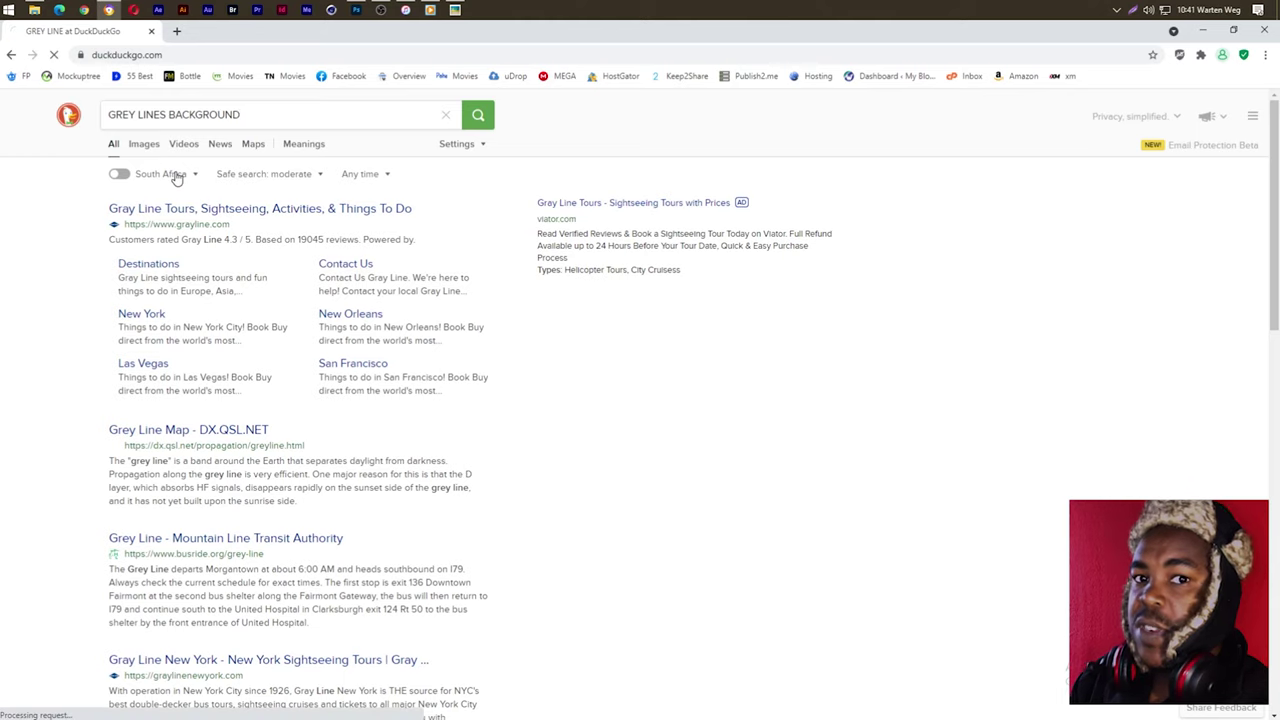
left_click(148, 146)
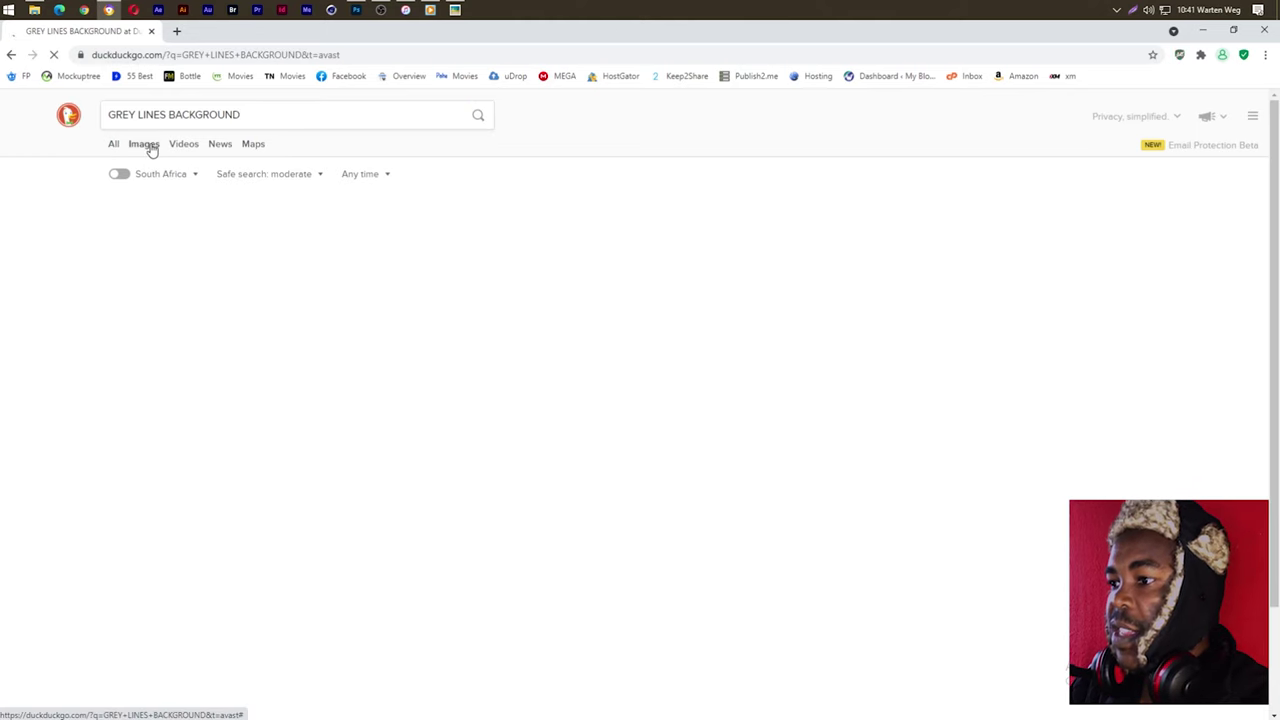
Step: Browse the grey lines image results and preview the Simple Vector Background image
left_click(148, 148)
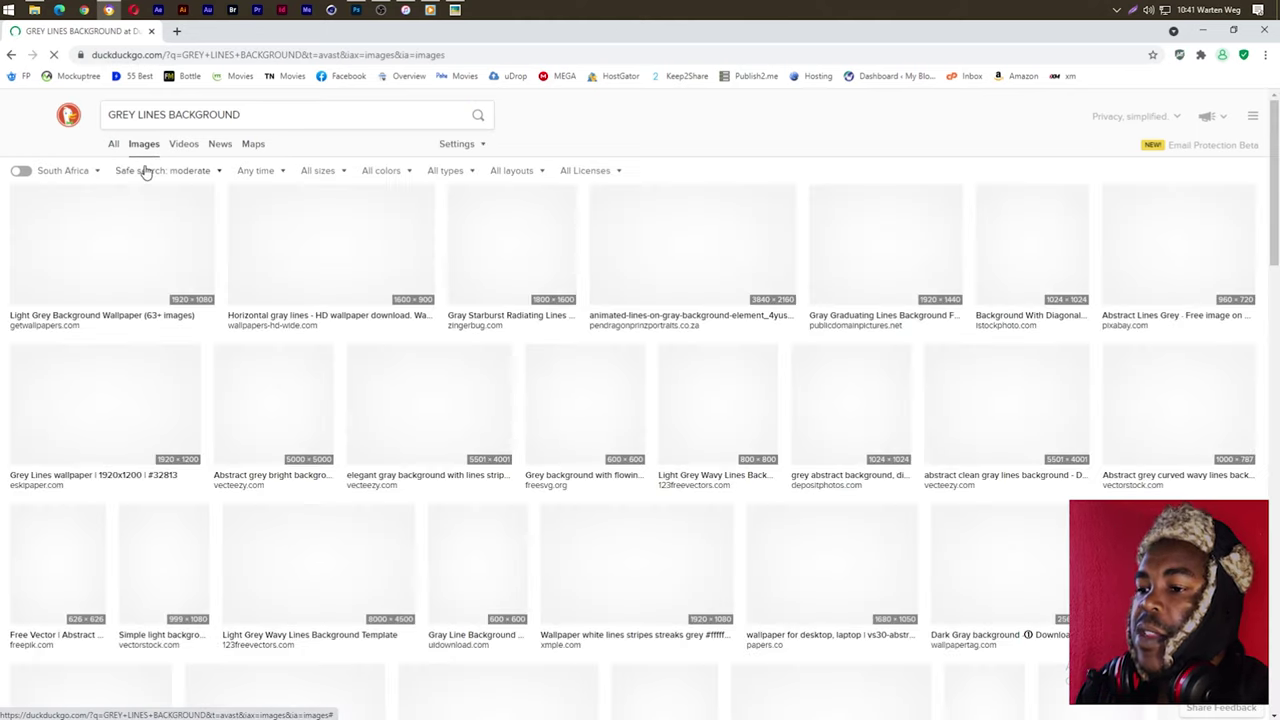
mouse_move(693, 245)
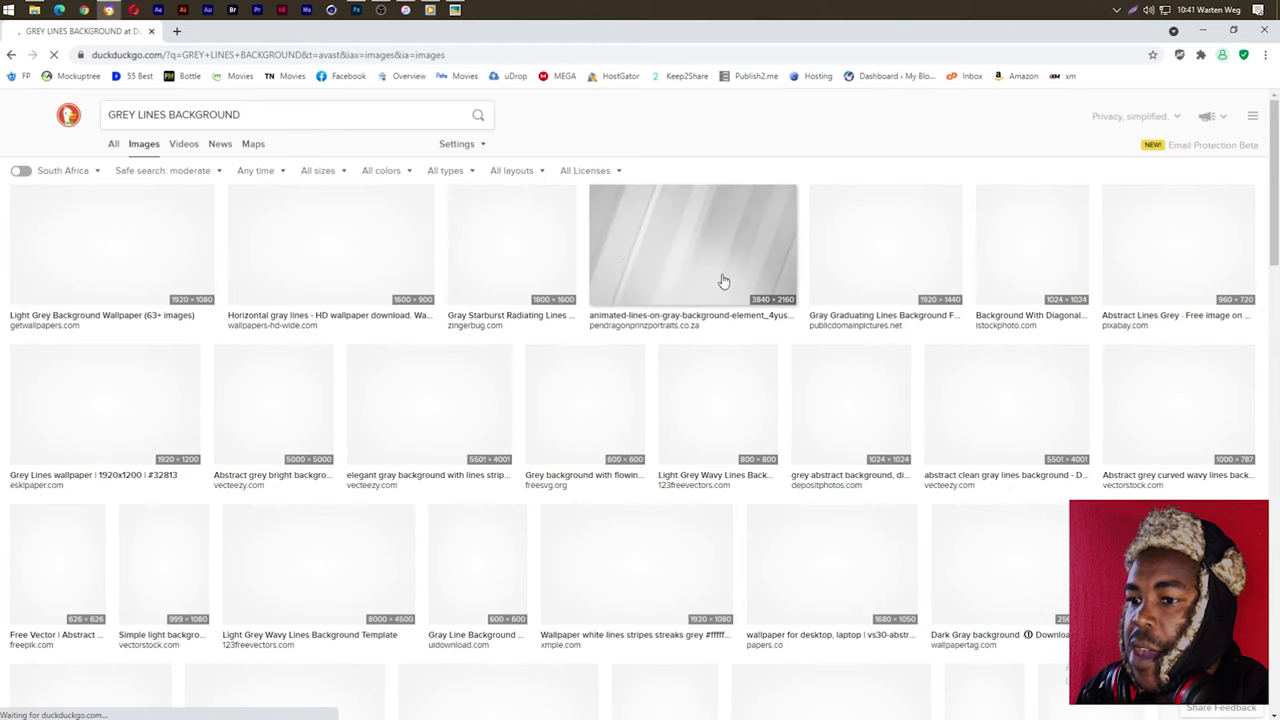
scroll(871, 356, "down", 1)
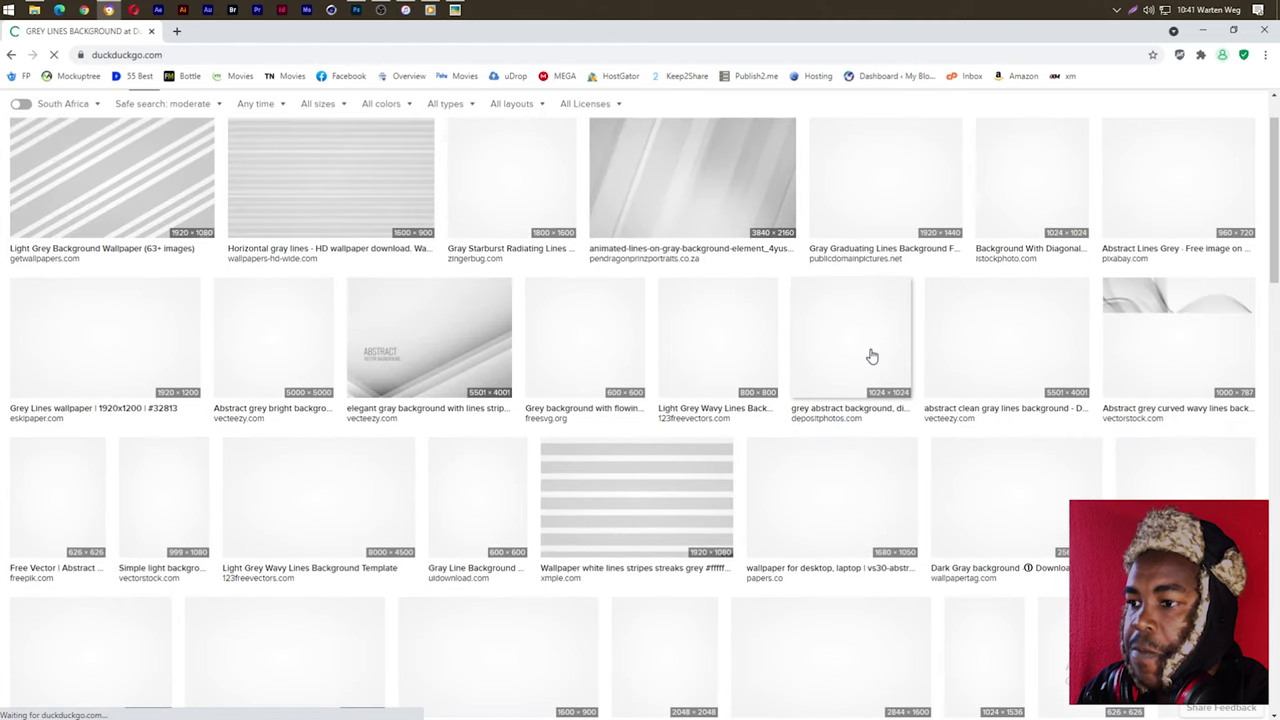
scroll(871, 356, "down", 1)
scroll(871, 356, "down", 2)
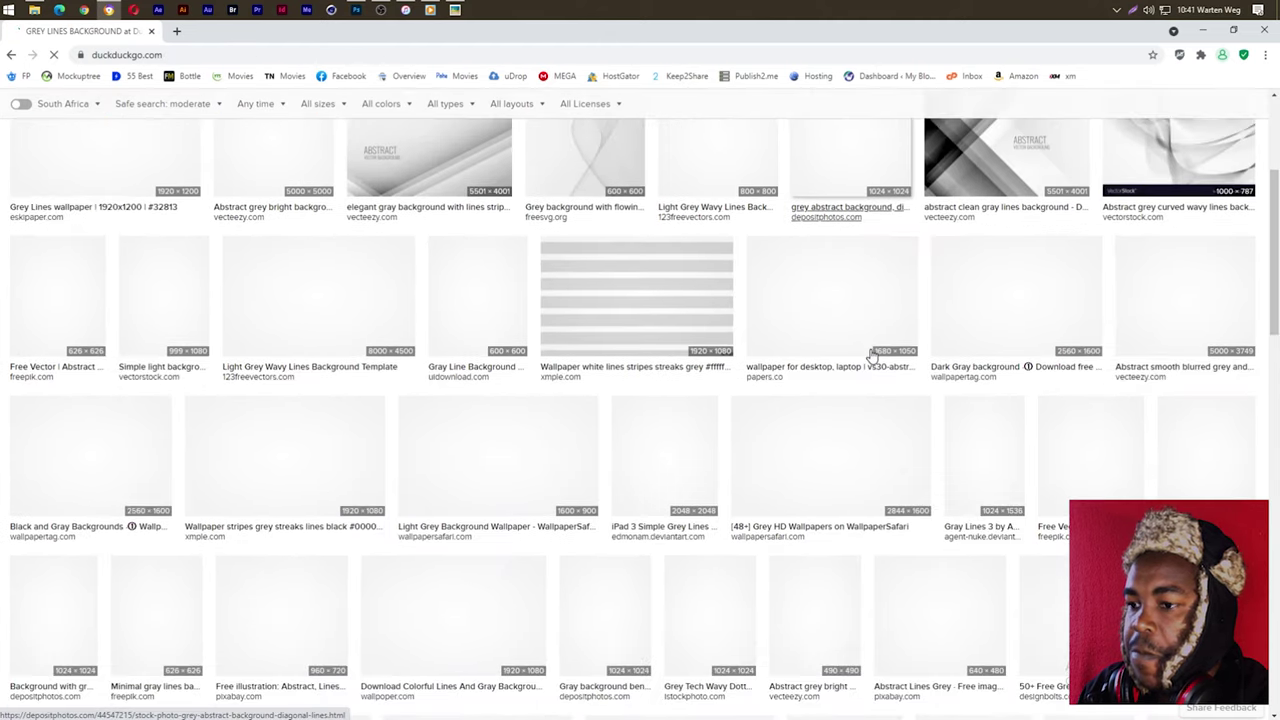
scroll(871, 356, "down", 2)
scroll(871, 356, "up", 2)
scroll(871, 356, "up", 1)
scroll(871, 356, "up", 3)
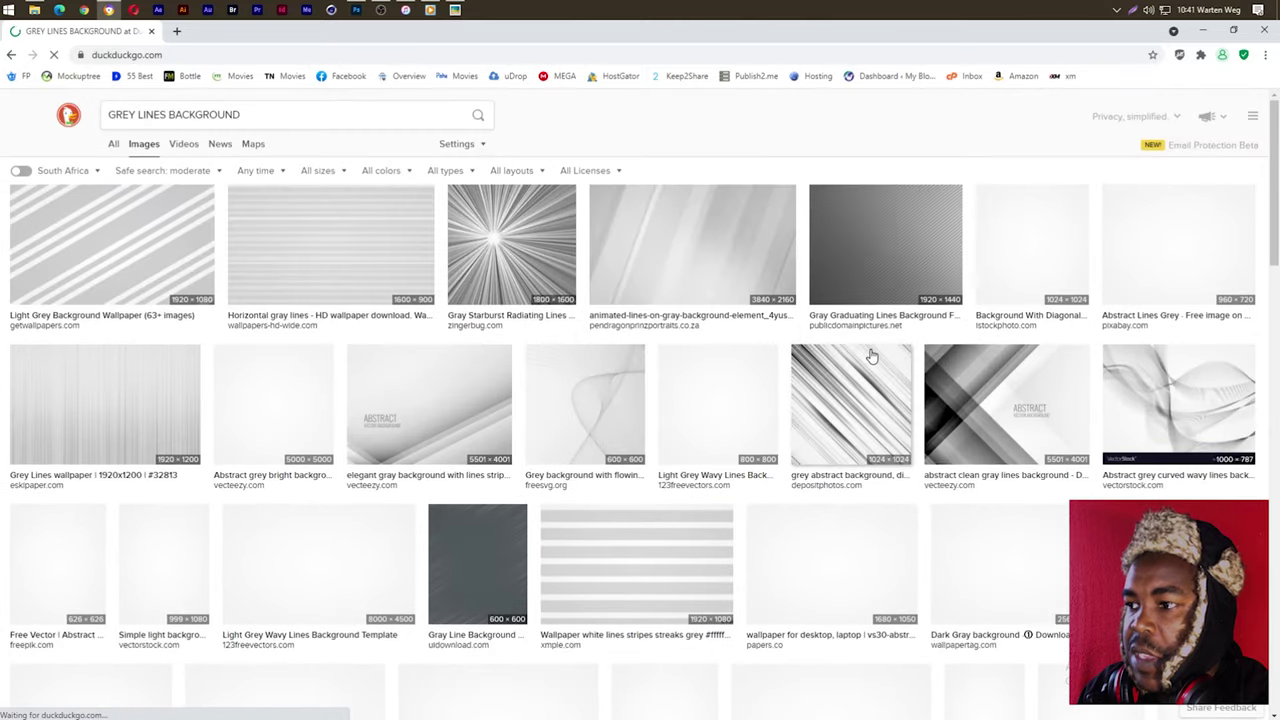
scroll(871, 356, "down", 3)
scroll(871, 356, "up", 3)
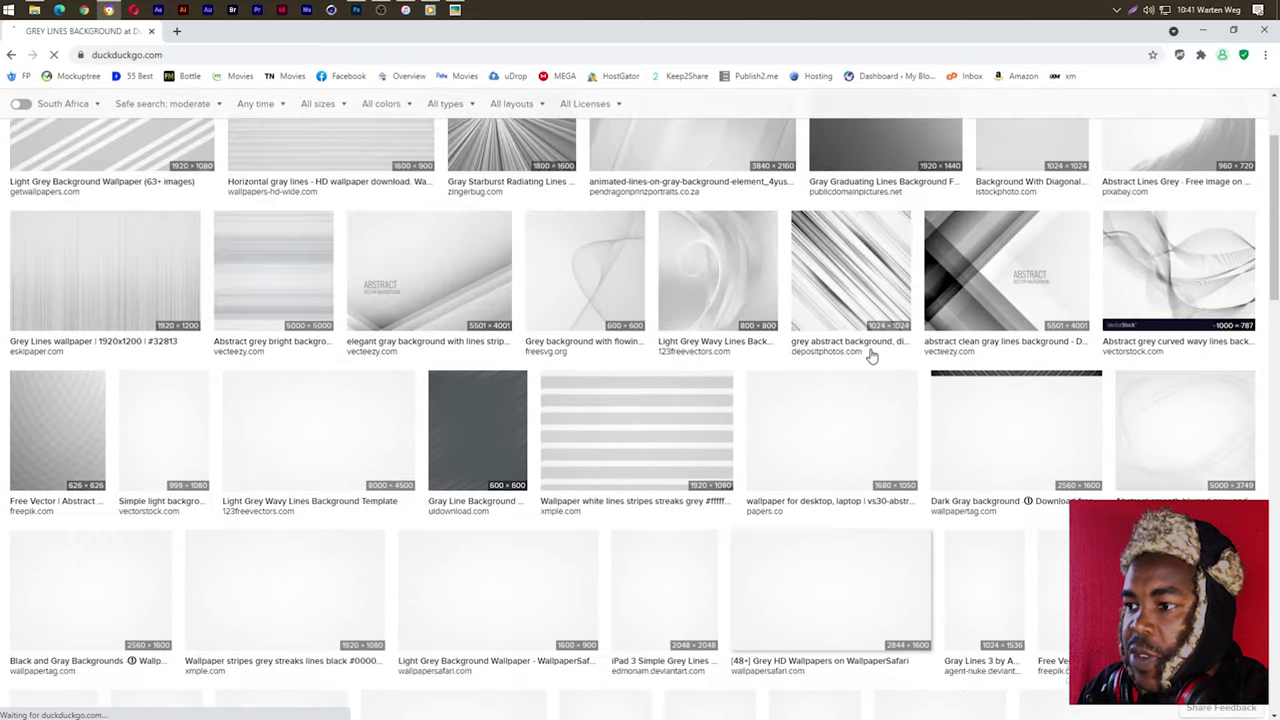
scroll(871, 356, "down", 2)
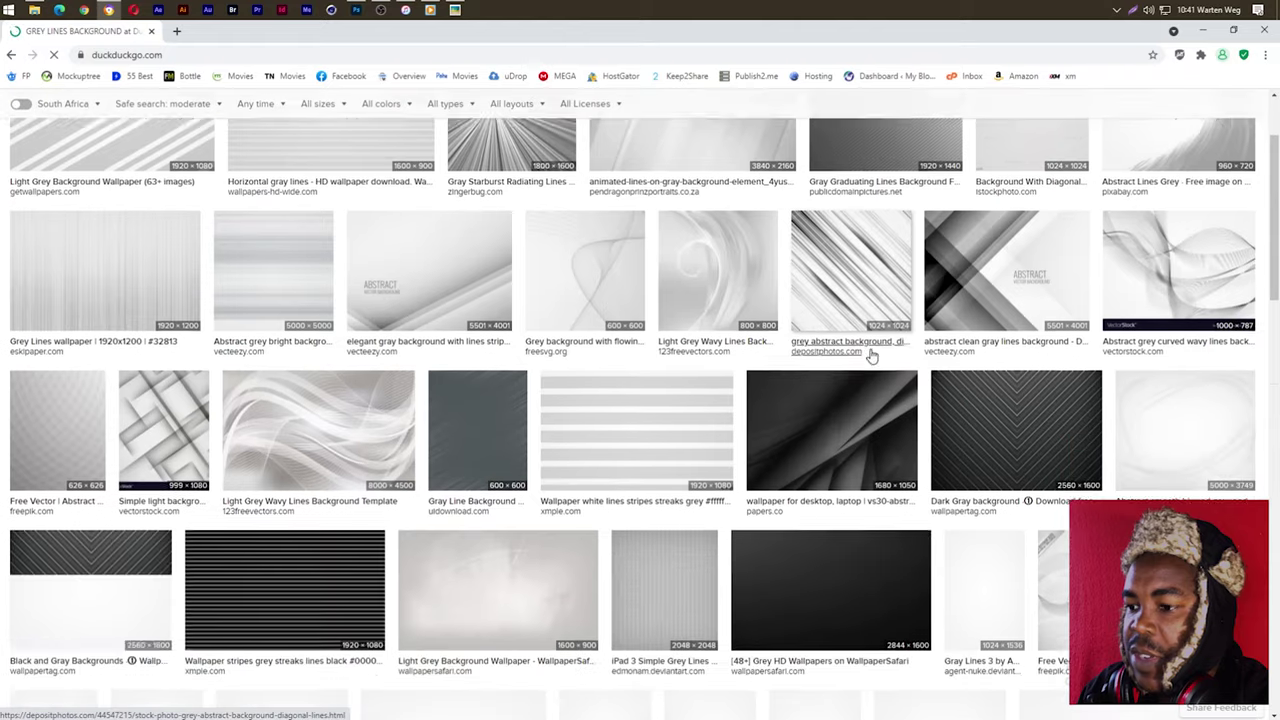
scroll(866, 355, "down", 2)
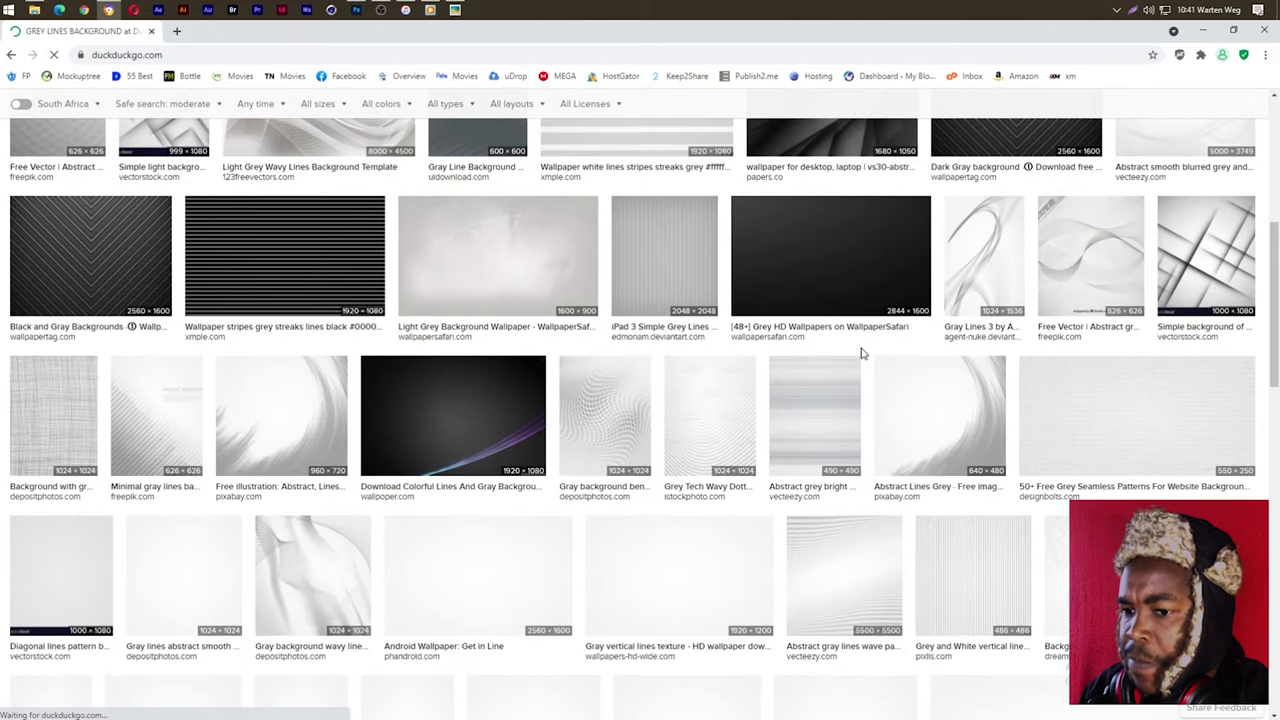
scroll(862, 353, "down", 1)
scroll(862, 353, "down", 1)
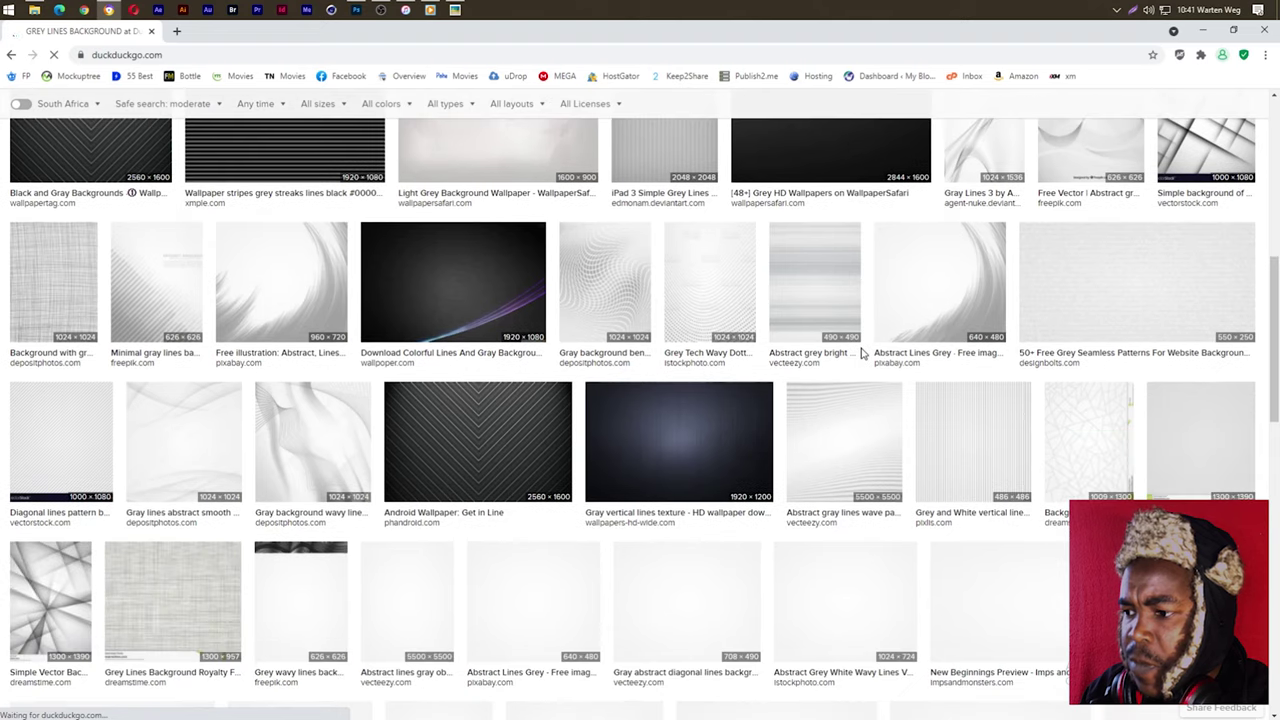
scroll(863, 352, "down", 1)
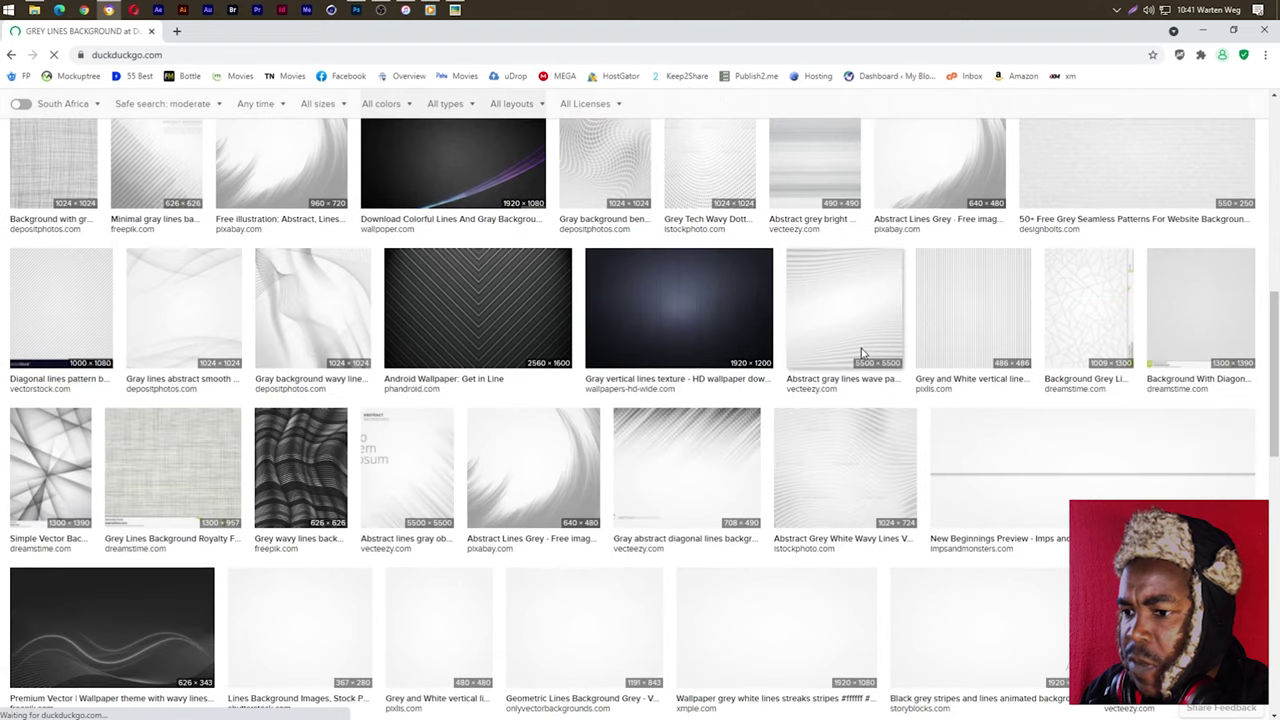
scroll(862, 353, "down", 1)
scroll(862, 353, "down", 1)
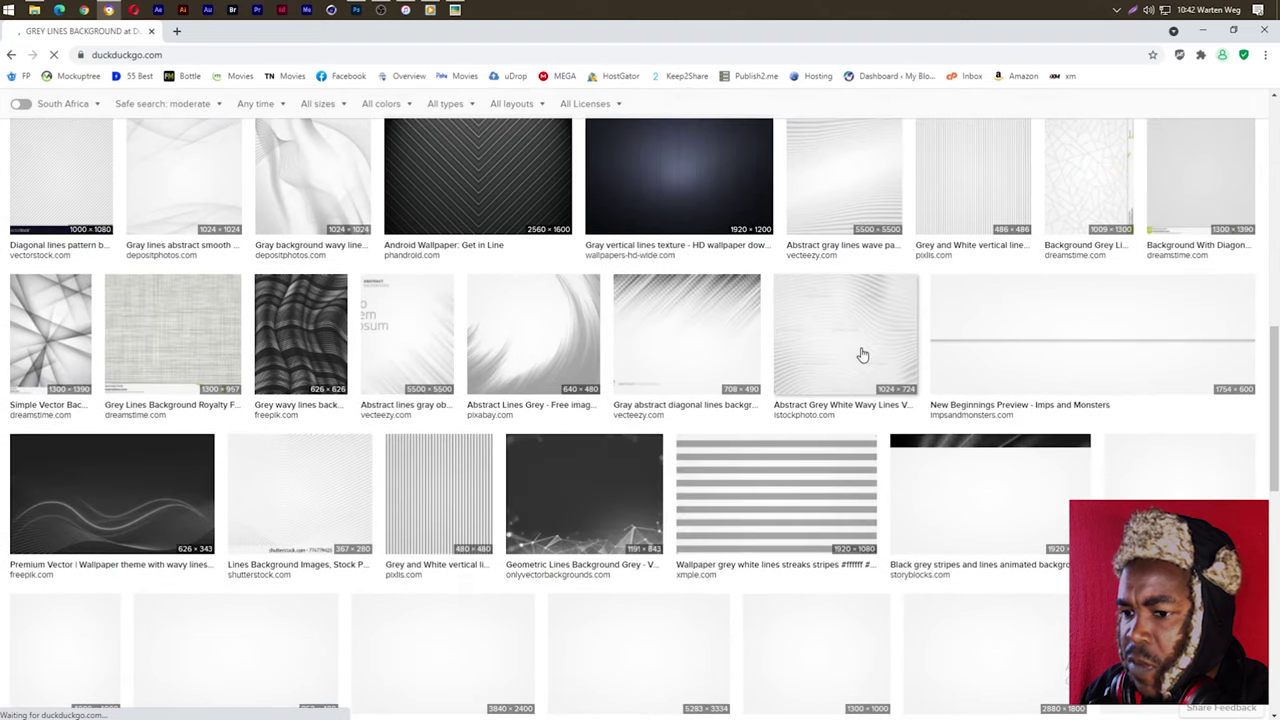
scroll(862, 353, "down", 2)
scroll(862, 353, "down", 2)
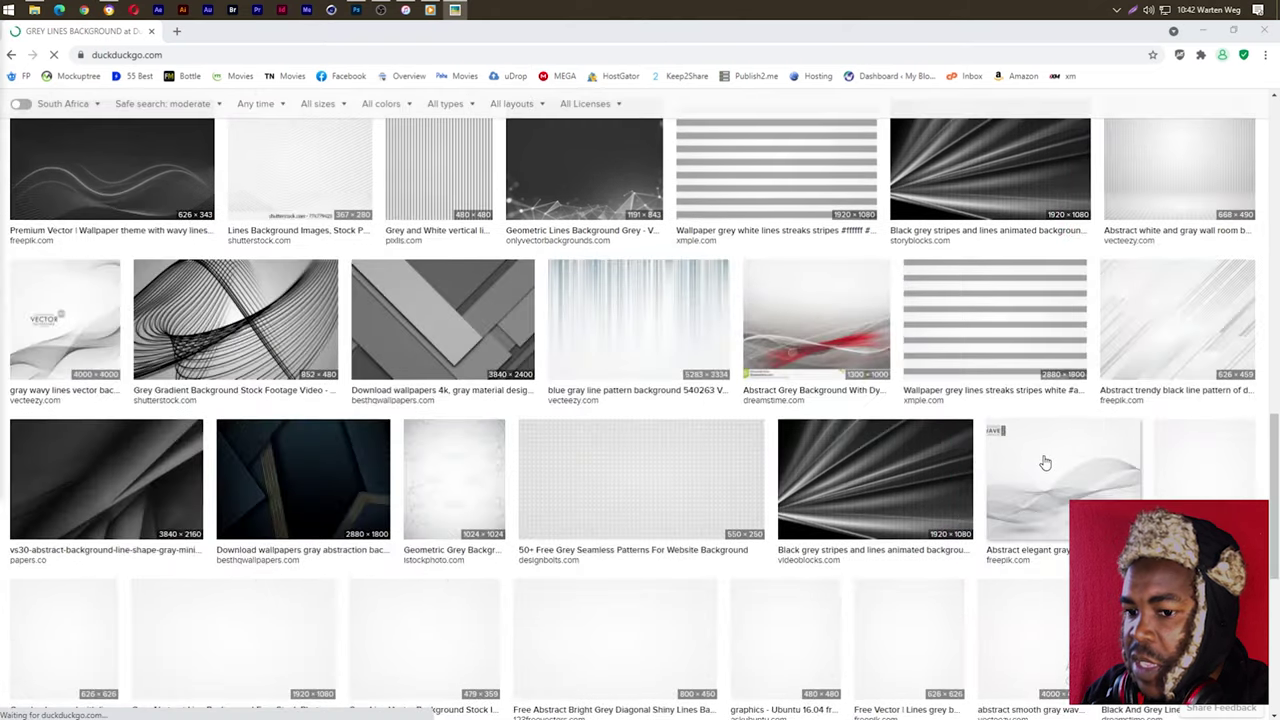
scroll(1045, 462, "down", 3)
scroll(1043, 460, "up", 3)
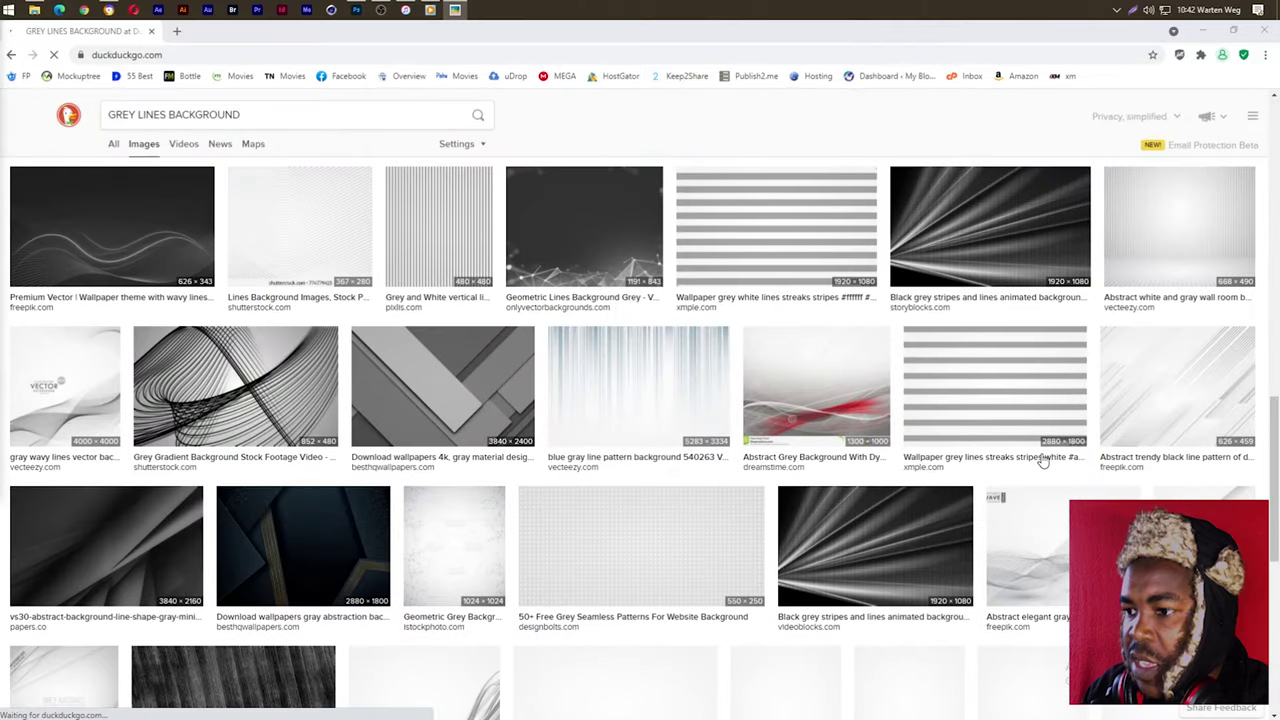
scroll(1040, 459, "down", 2)
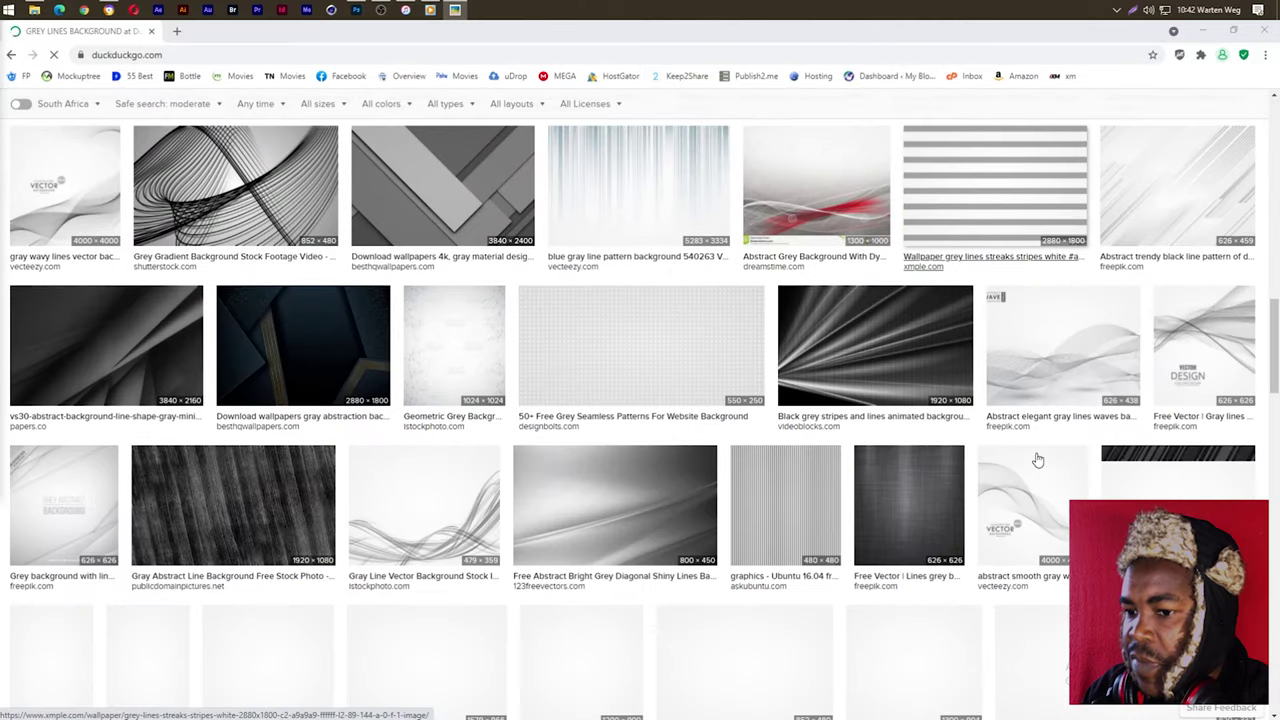
scroll(1032, 456, "down", 2)
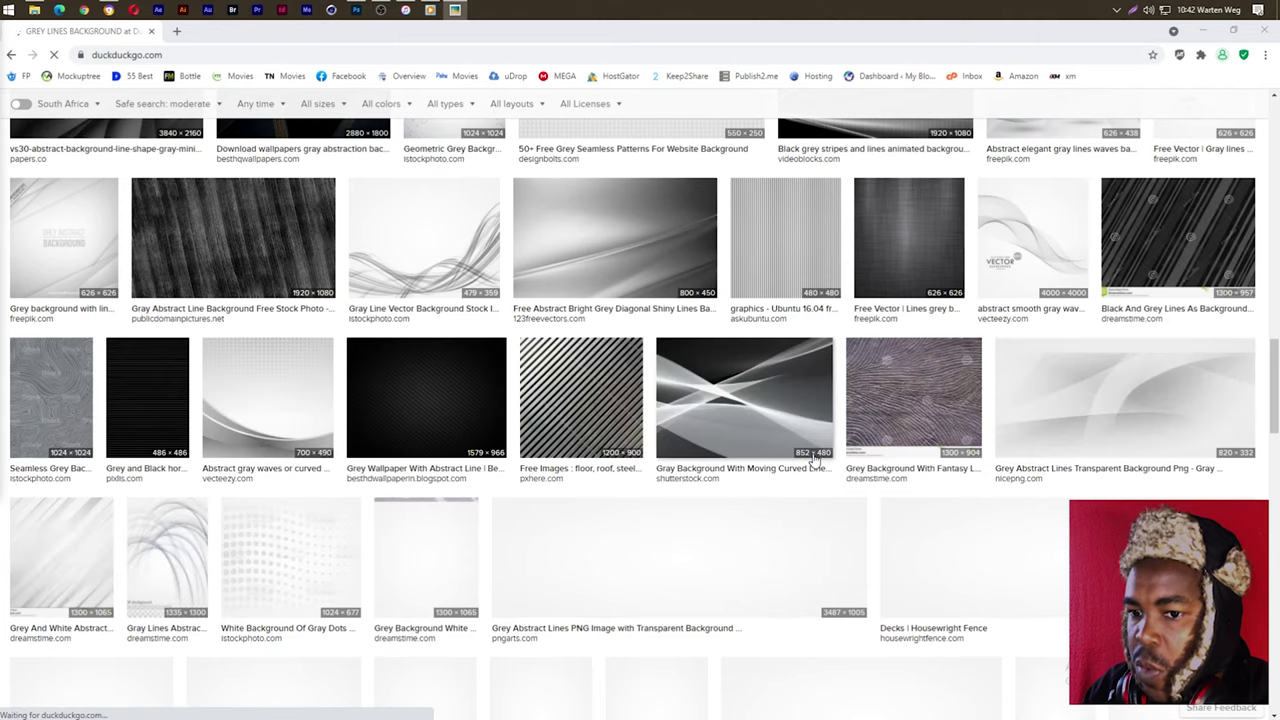
scroll(814, 458, "down", 2)
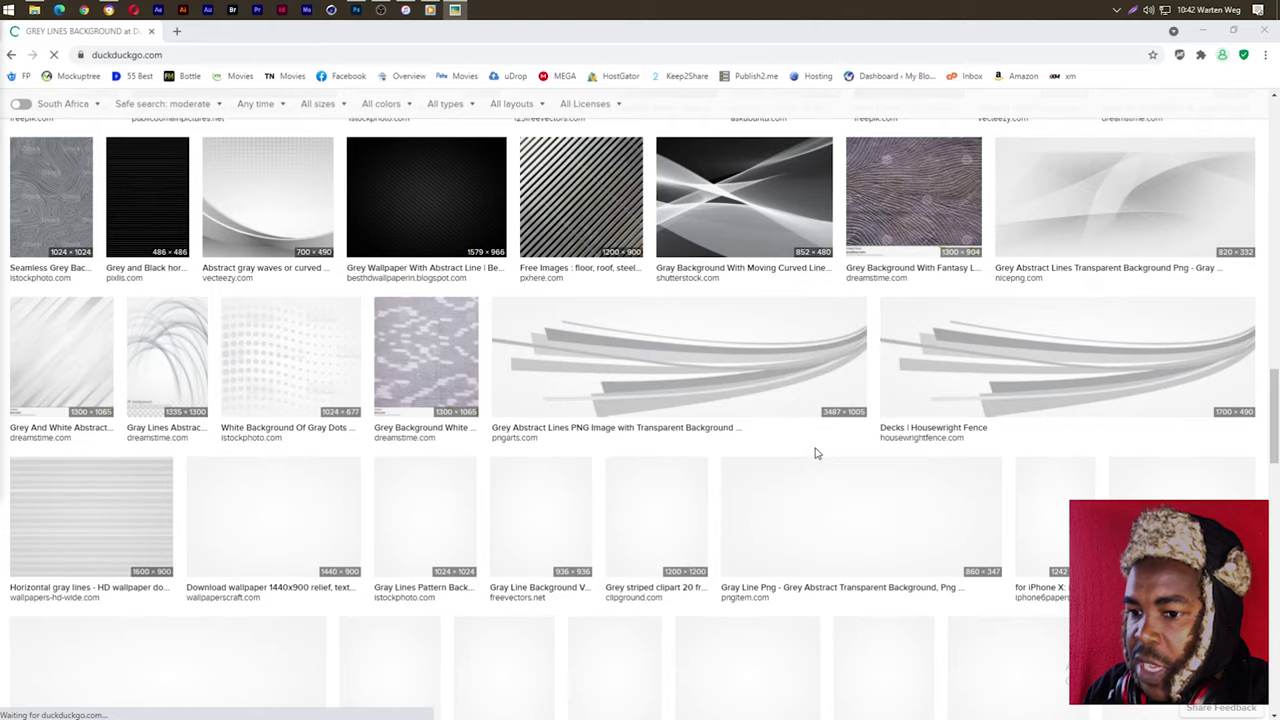
scroll(815, 453, "up", 5)
scroll(815, 453, "up", 3)
scroll(815, 453, "up", 1)
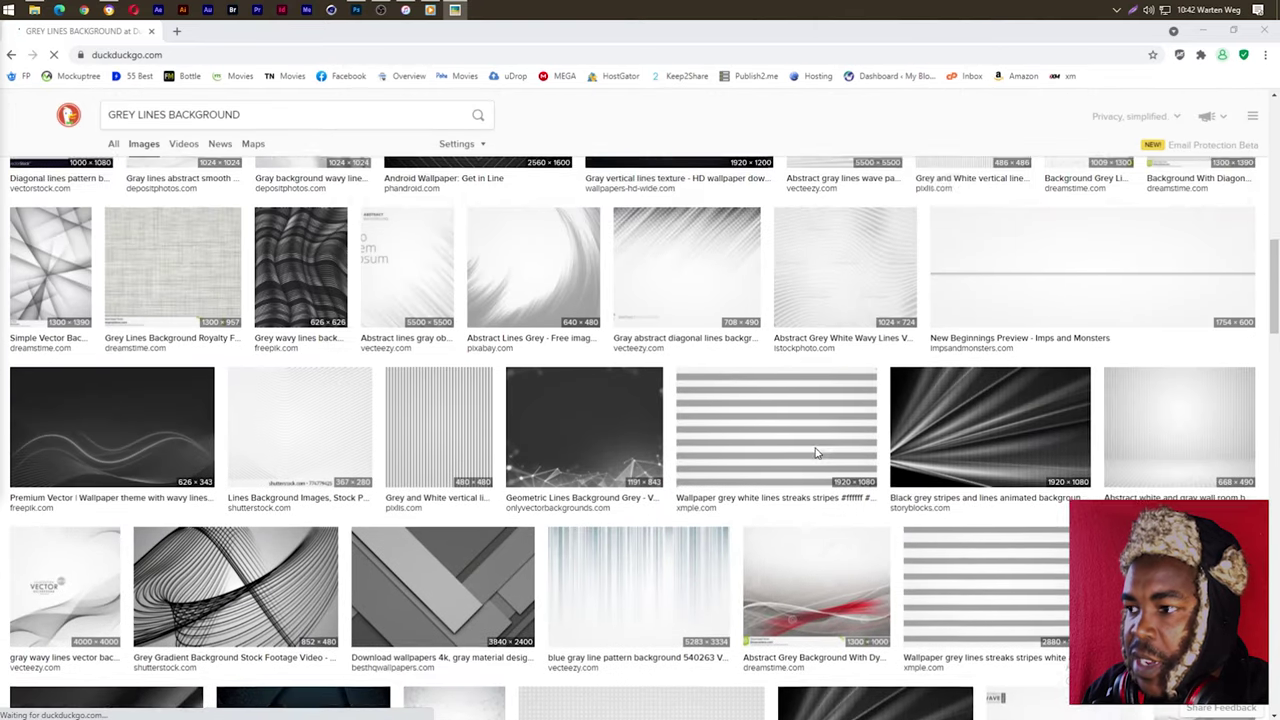
left_click(28, 340)
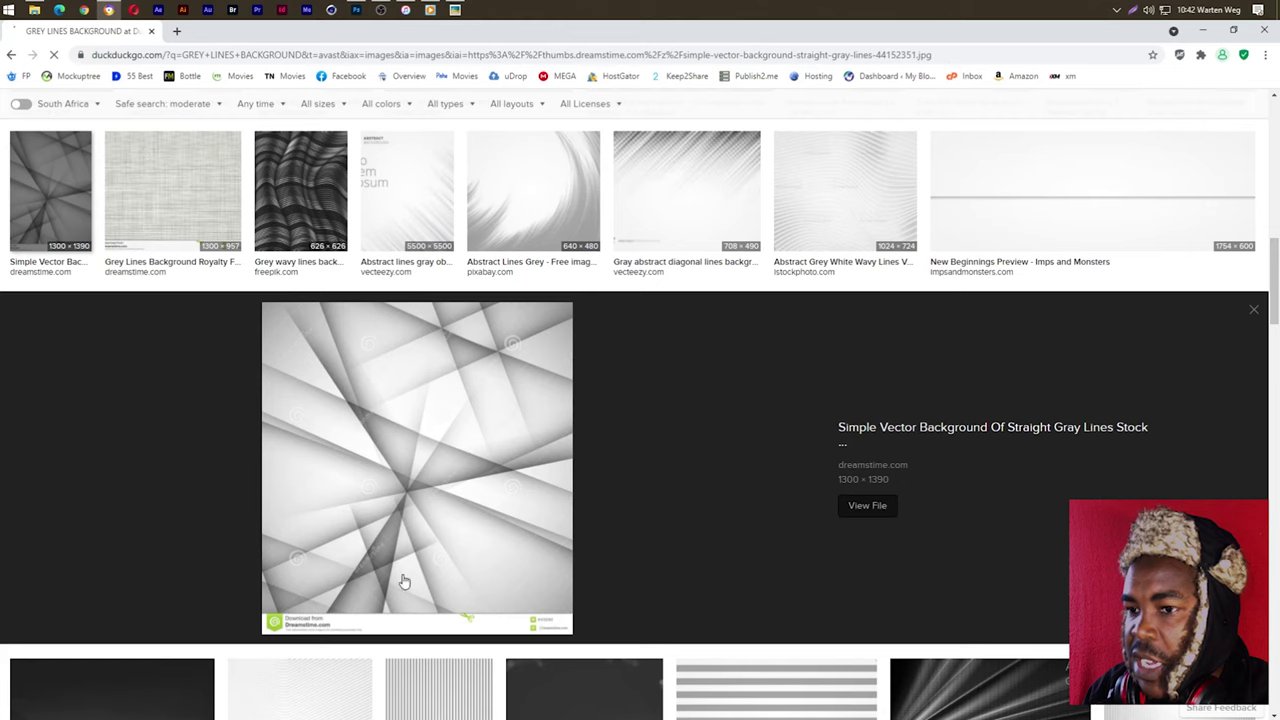
Step: Preview the dark abstract papers.co wallpaper from the results
scroll(651, 363, "up", 3)
scroll(408, 391, "up", 2)
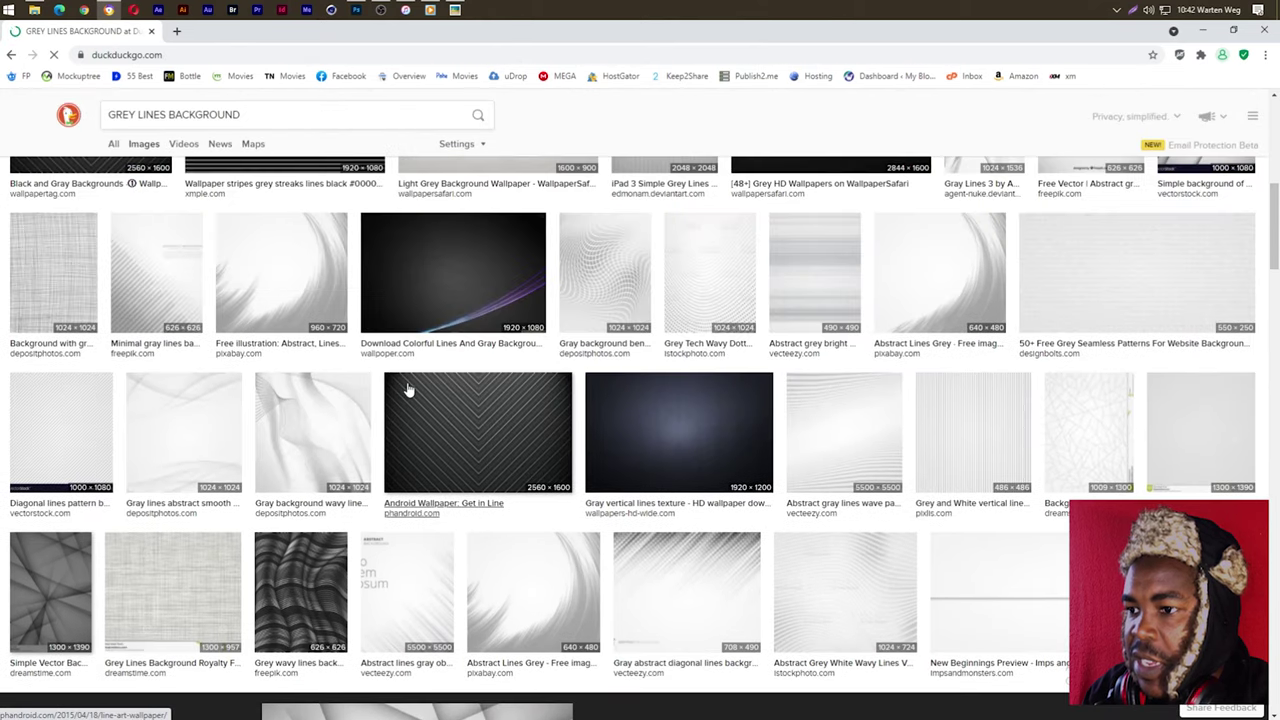
scroll(408, 391, "up", 3)
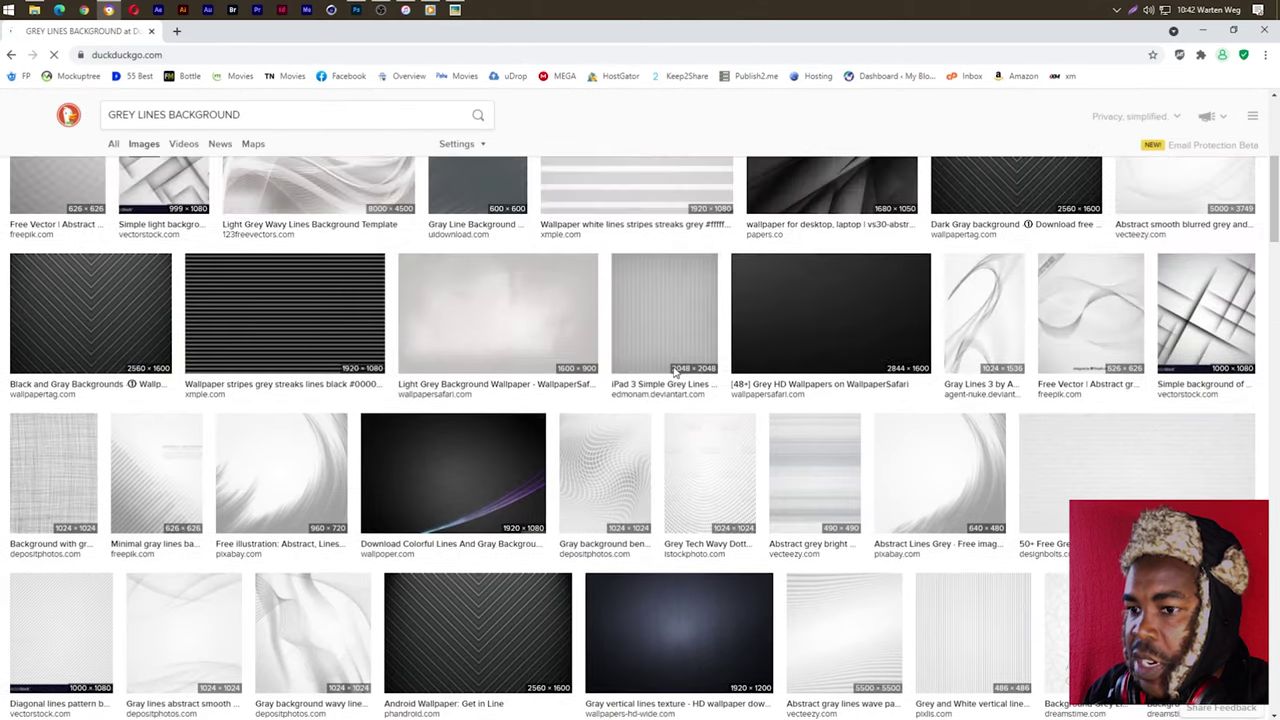
scroll(675, 373, "up", 3)
left_click(798, 345)
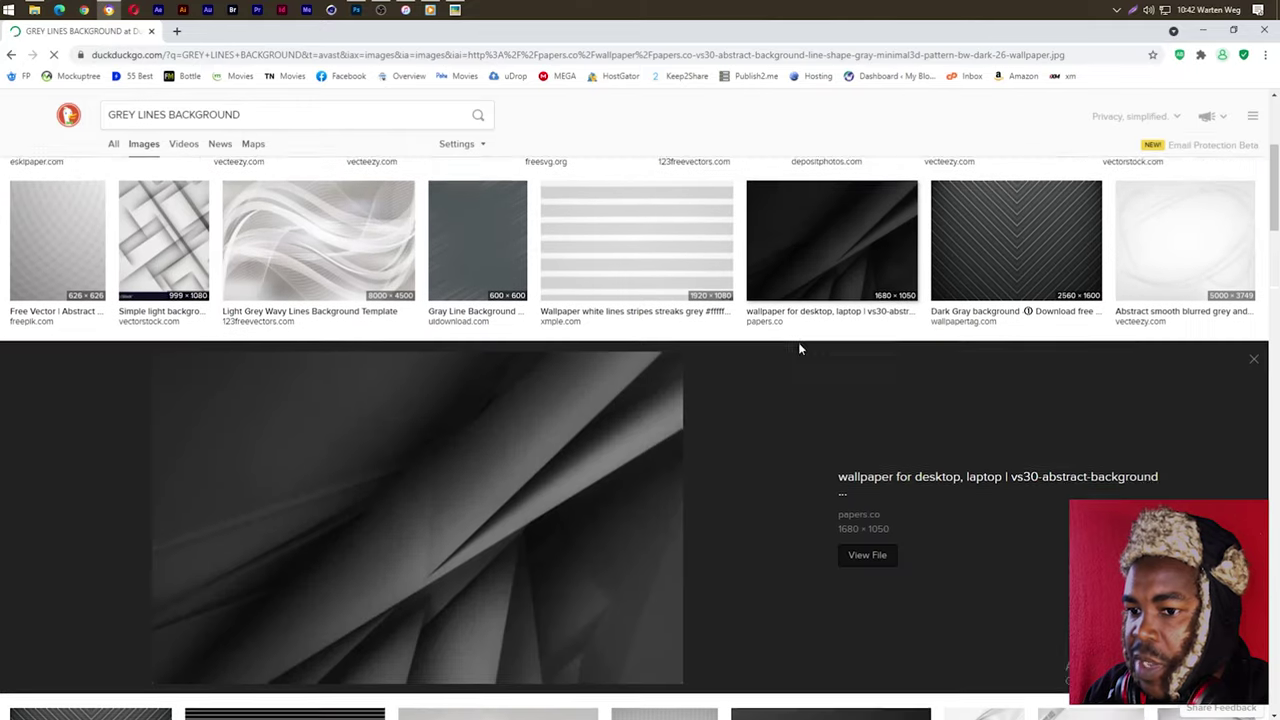
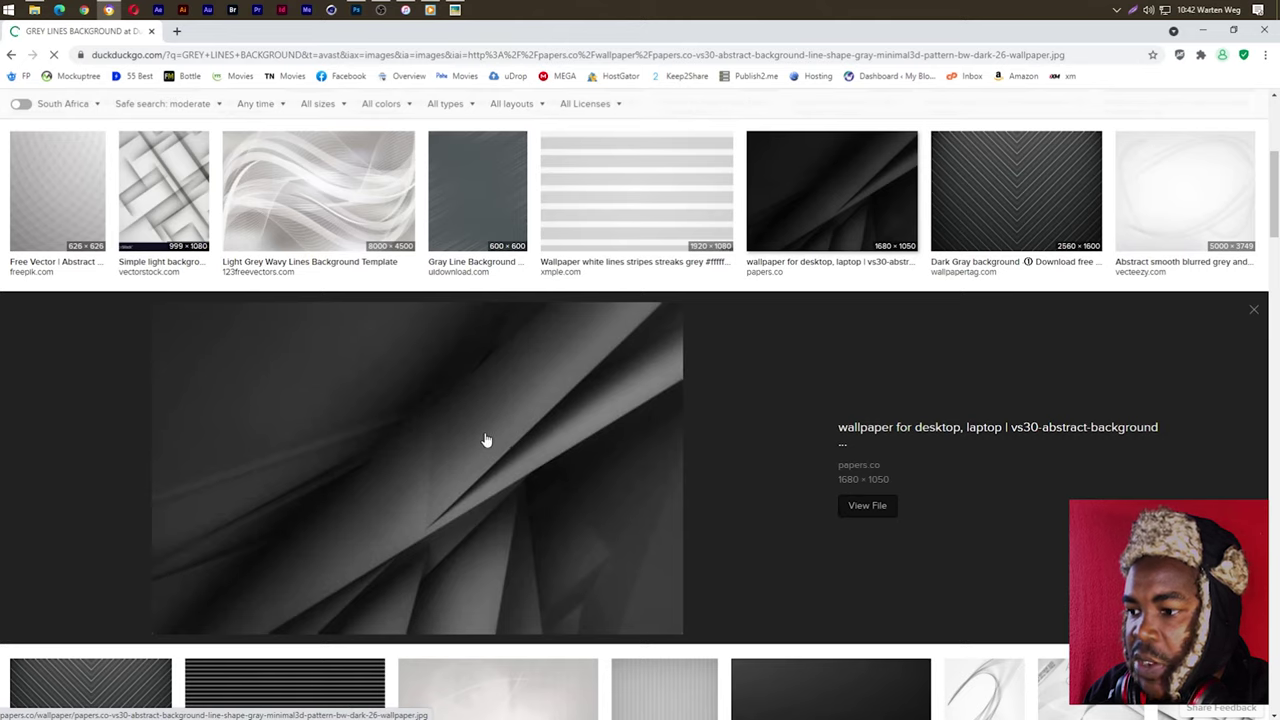
Step: Open the chevron wallpaper and the grey vertical-lines texture full-size in new tabs
scroll(533, 483, "down", 3)
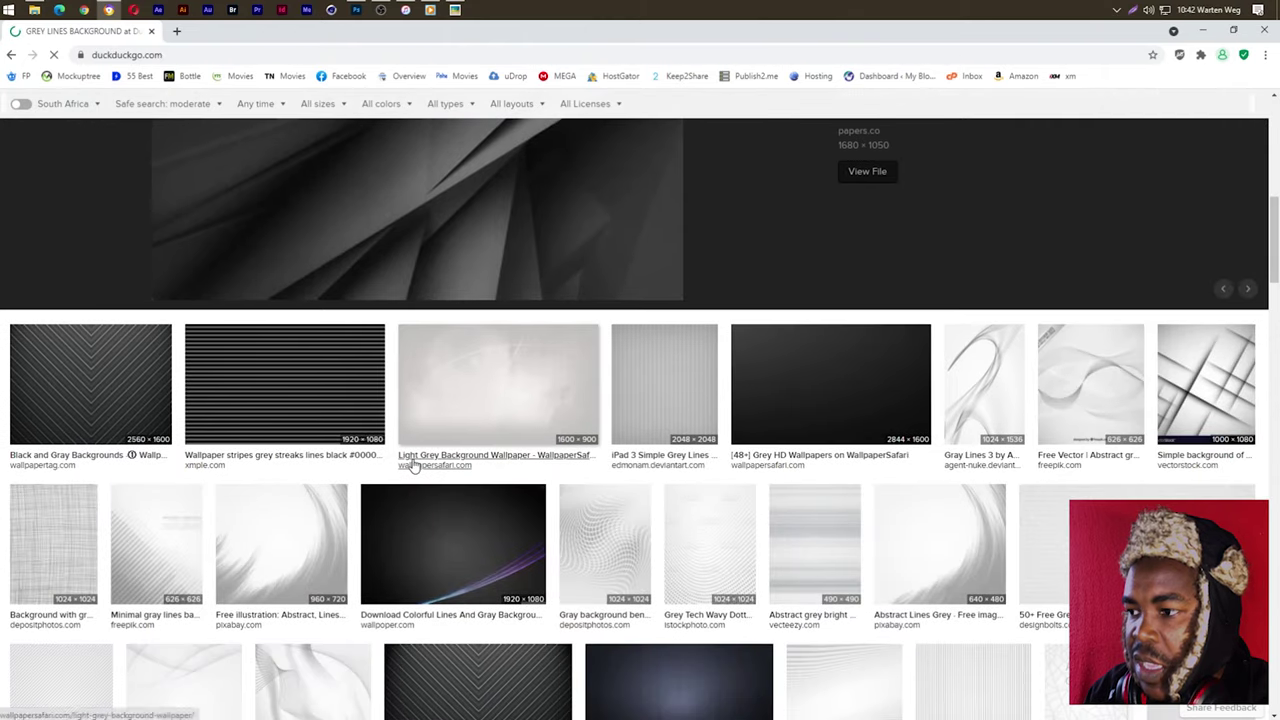
left_click(130, 398)
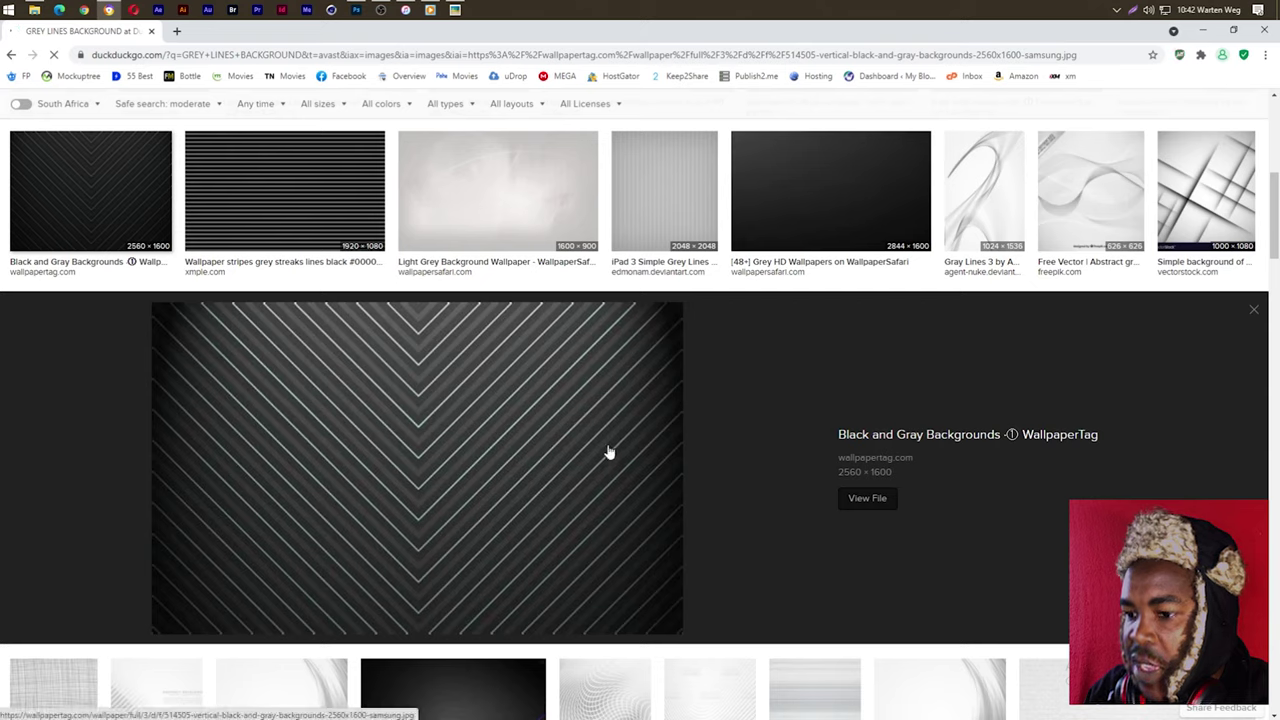
left_click(870, 500)
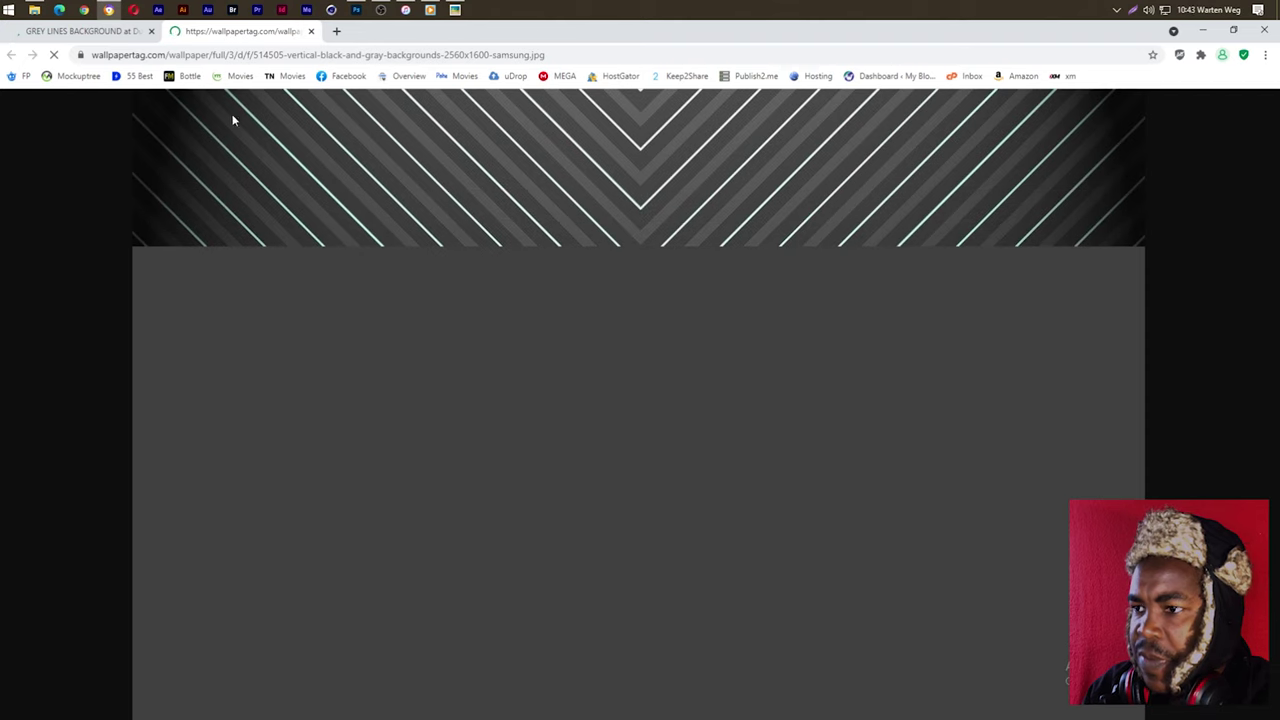
left_click(70, 31)
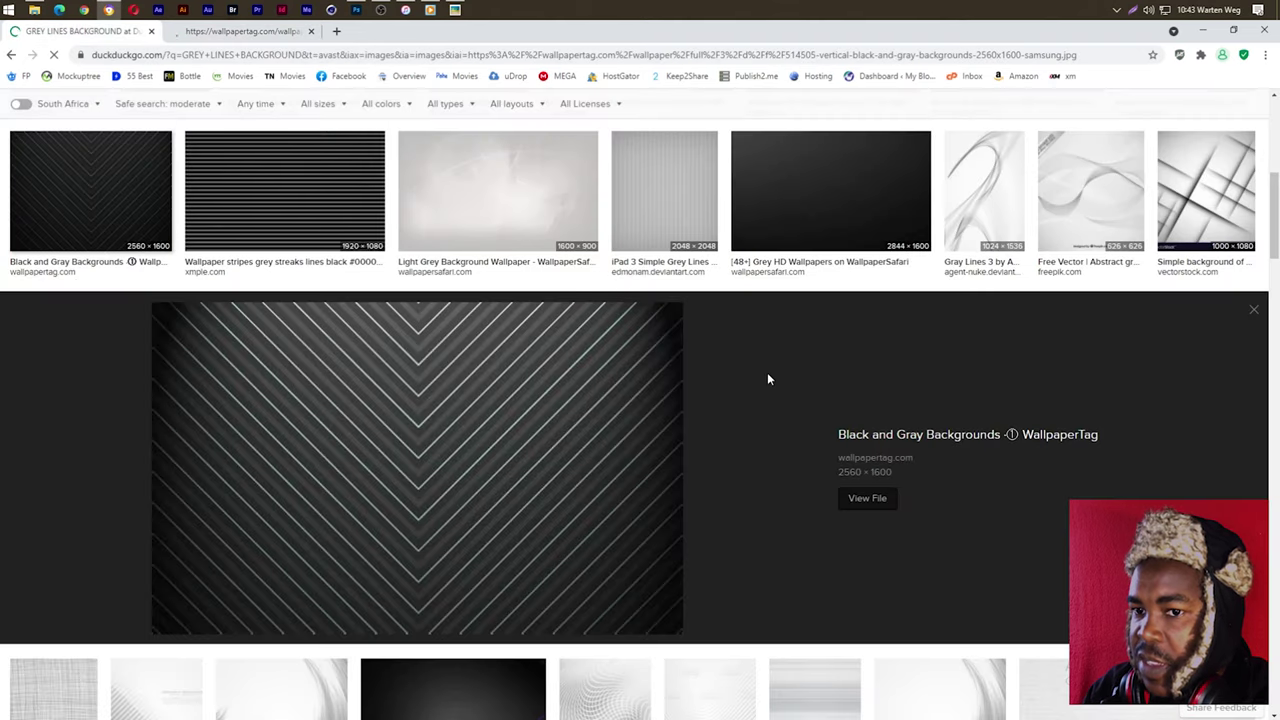
scroll(767, 379, "down", 4)
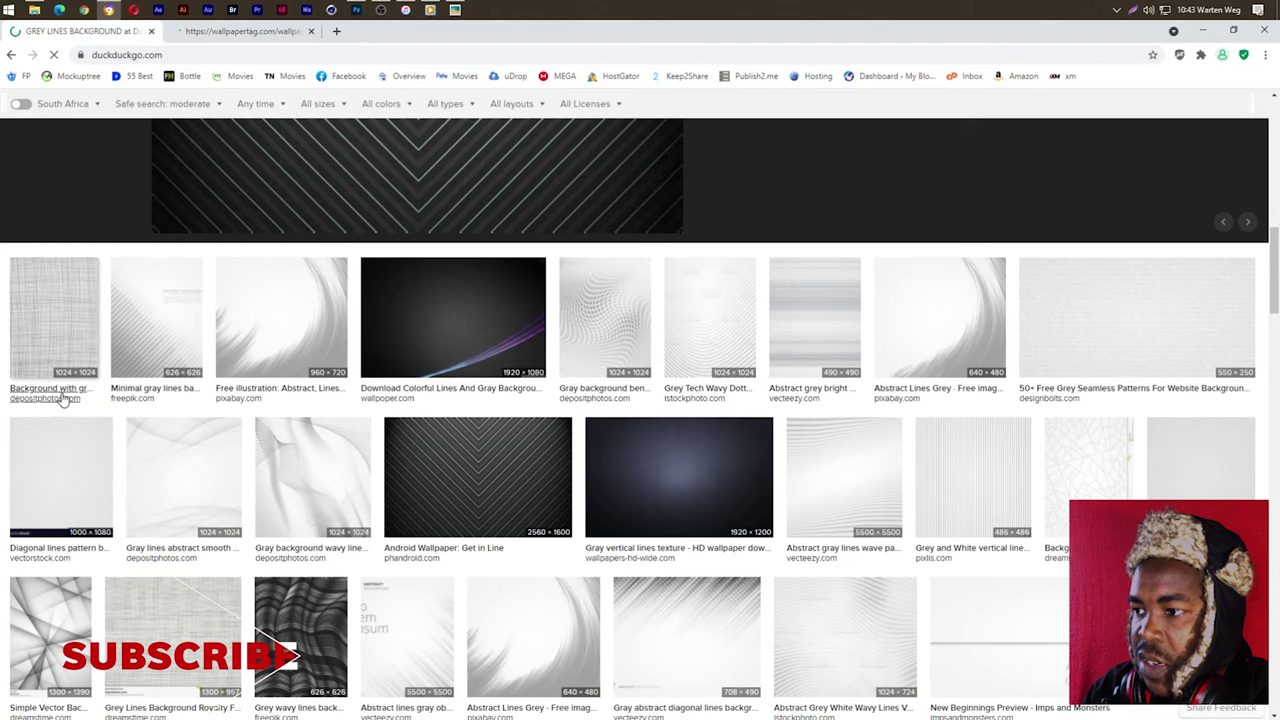
scroll(680, 470, "down", 3)
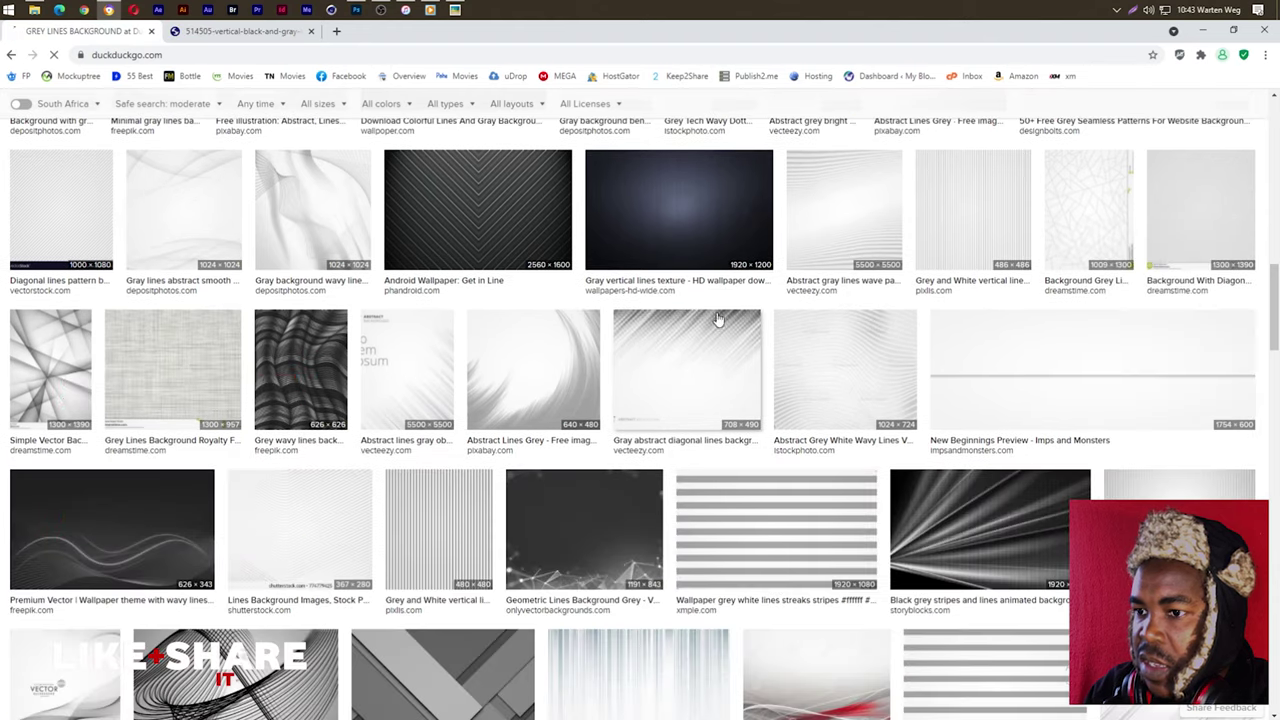
left_click(681, 244)
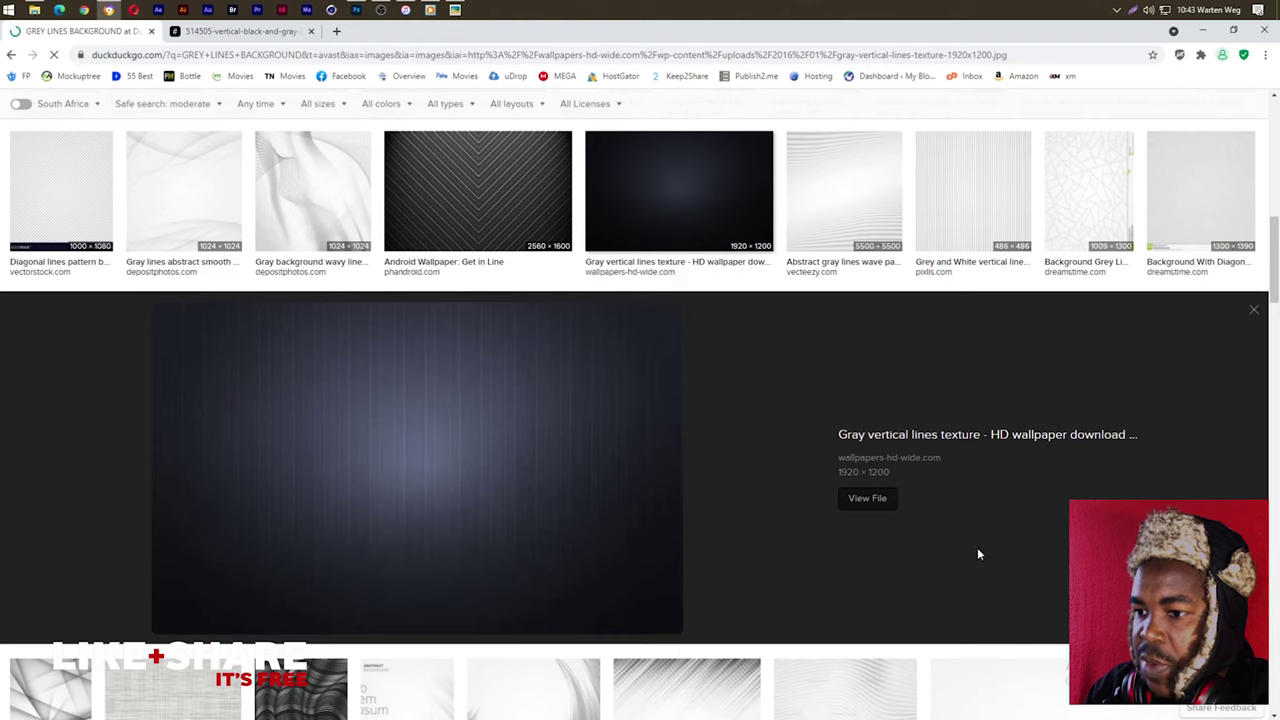
left_click(885, 498)
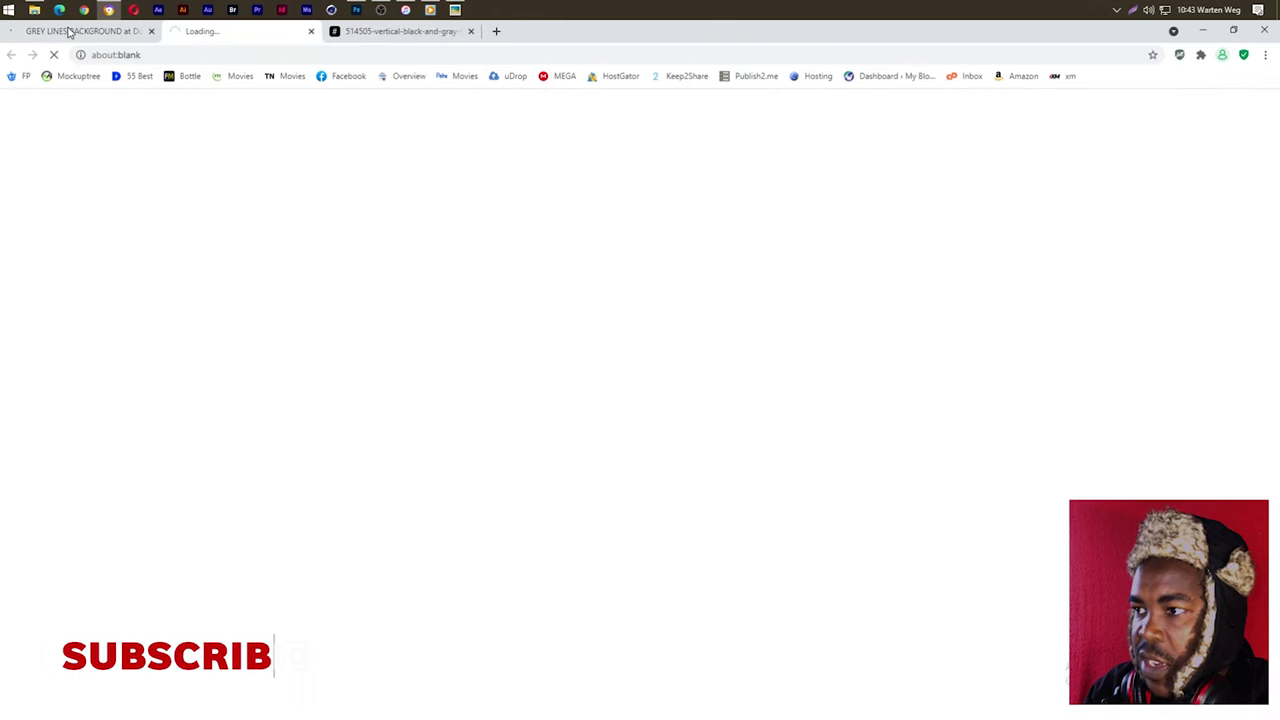
left_click(70, 31)
Step: Open the vs30 abstract line wallpaper full-size in a new tab
scroll(801, 450, "down", 4)
scroll(803, 461, "down", 2)
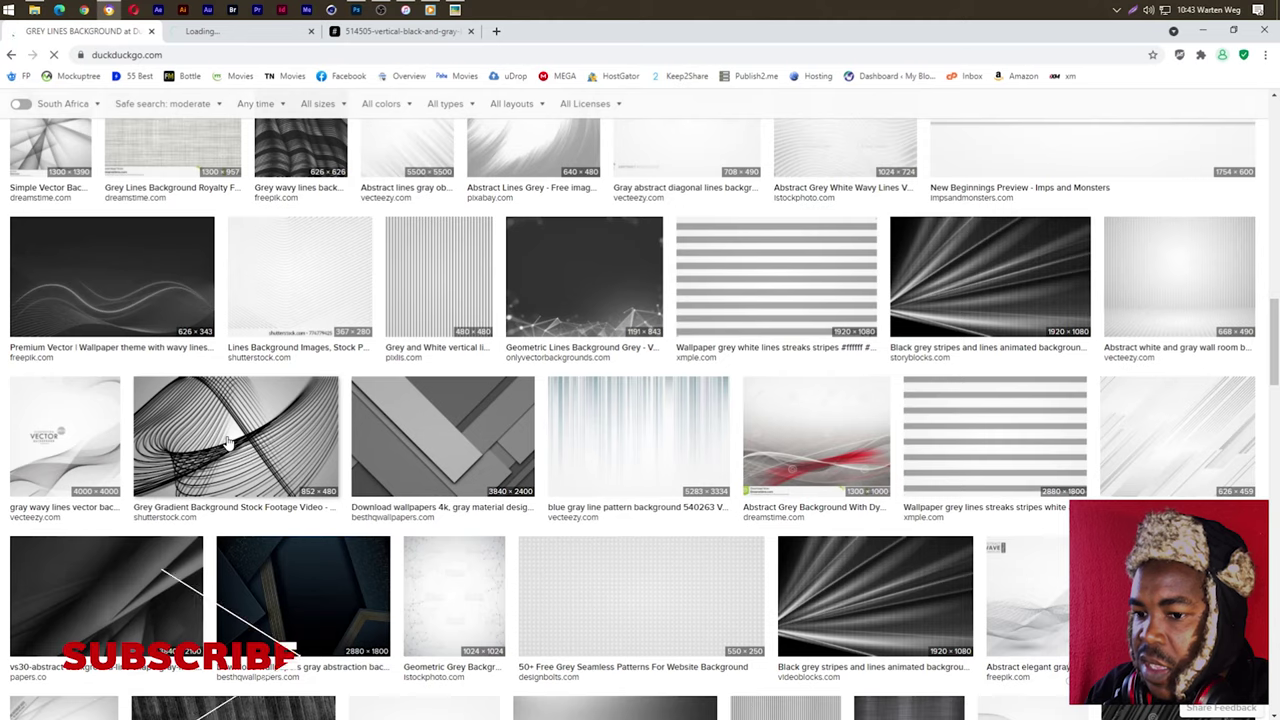
left_click(150, 595)
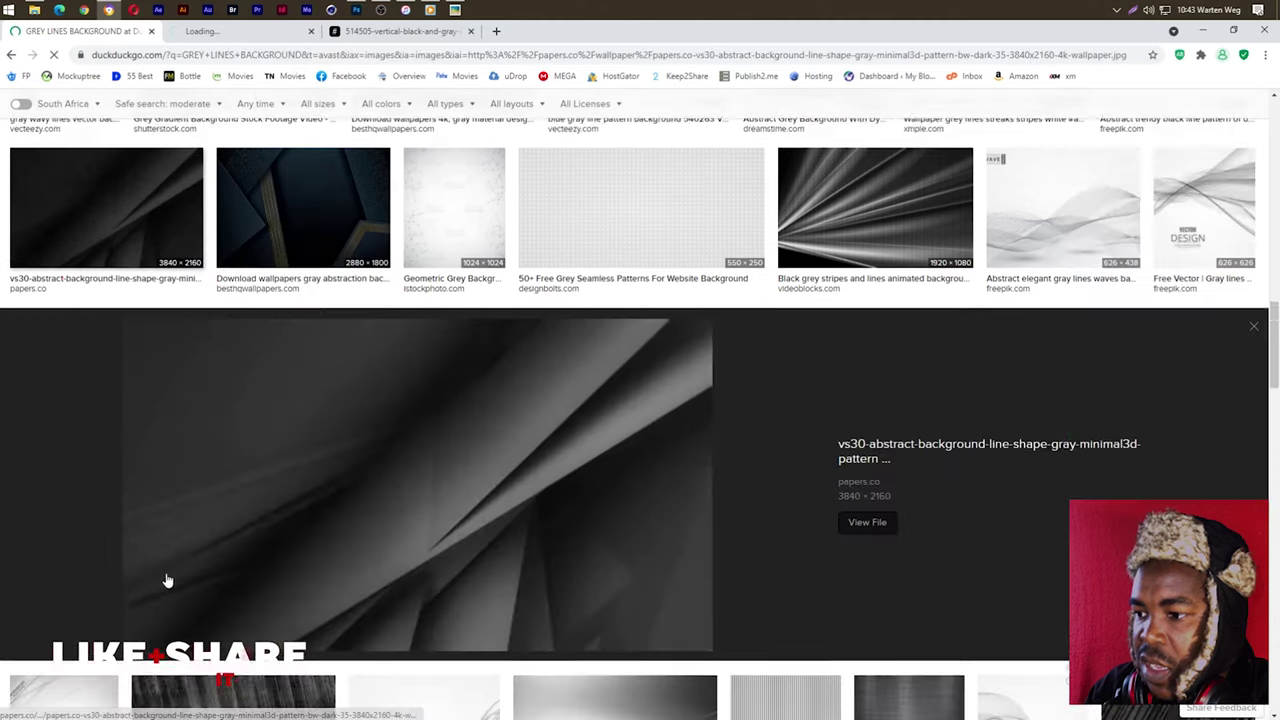
left_click(866, 508)
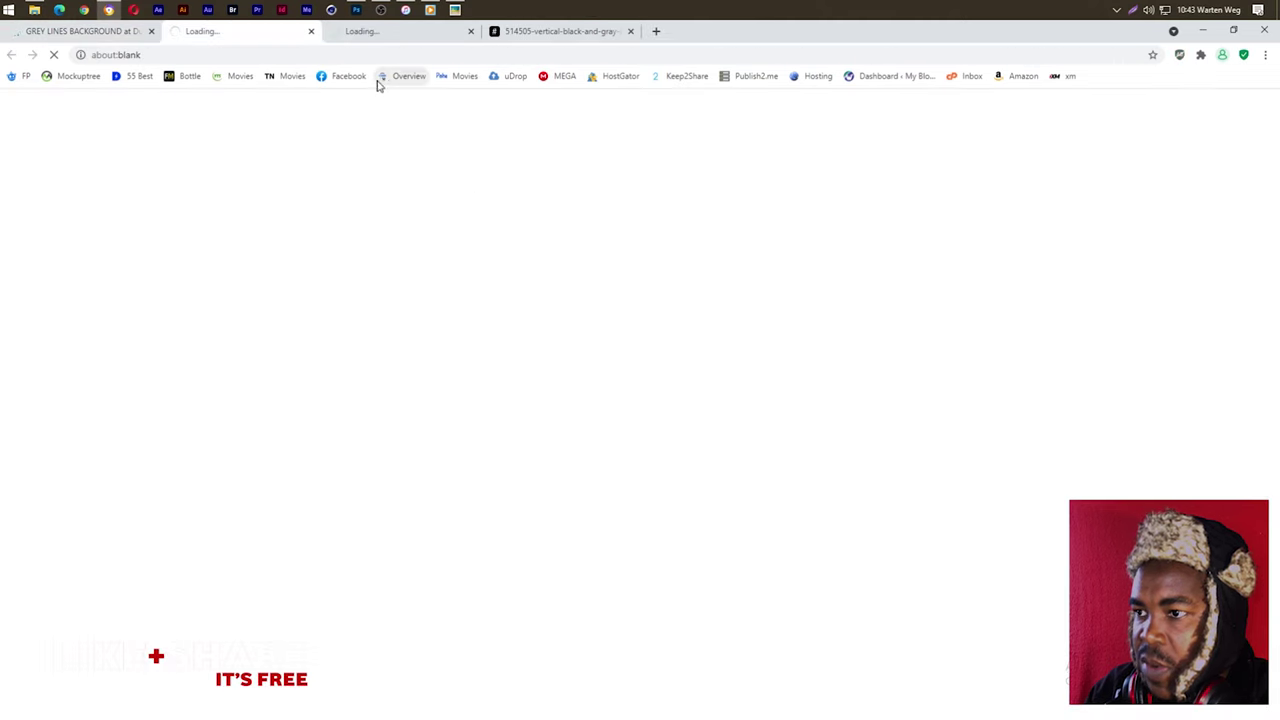
Step: Copy the full-size chevron wallpaper image and return to the Photoshop flyer
left_click(561, 36)
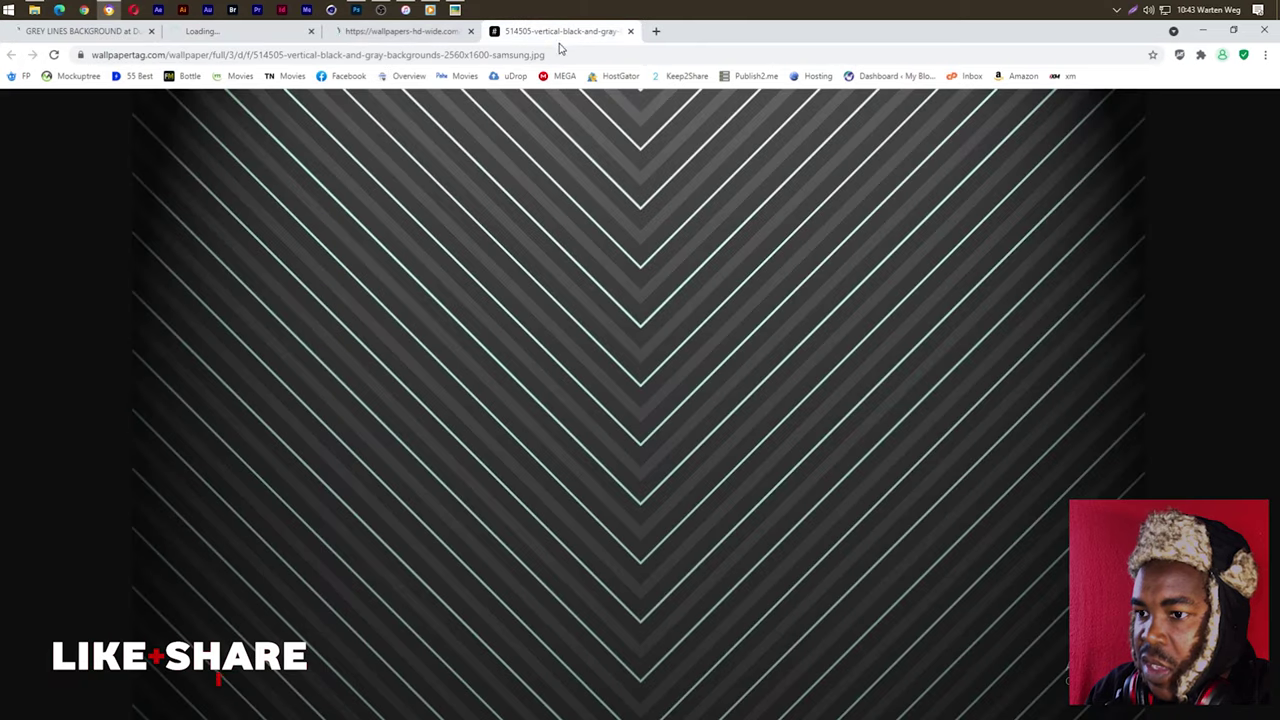
right_click(587, 249)
left_click(629, 291)
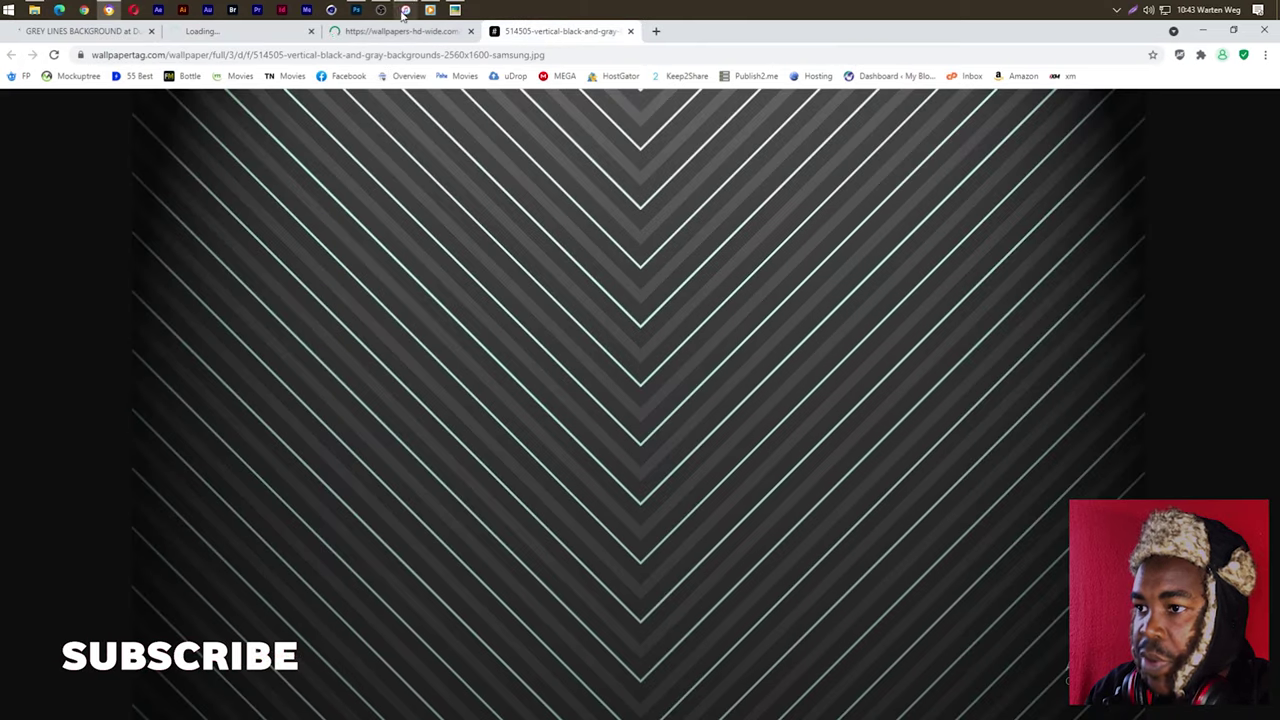
left_click(356, 10)
Step: Paste the chevron wallpaper above the Background layer and scale it over the white lower panel
left_click(502, 475)
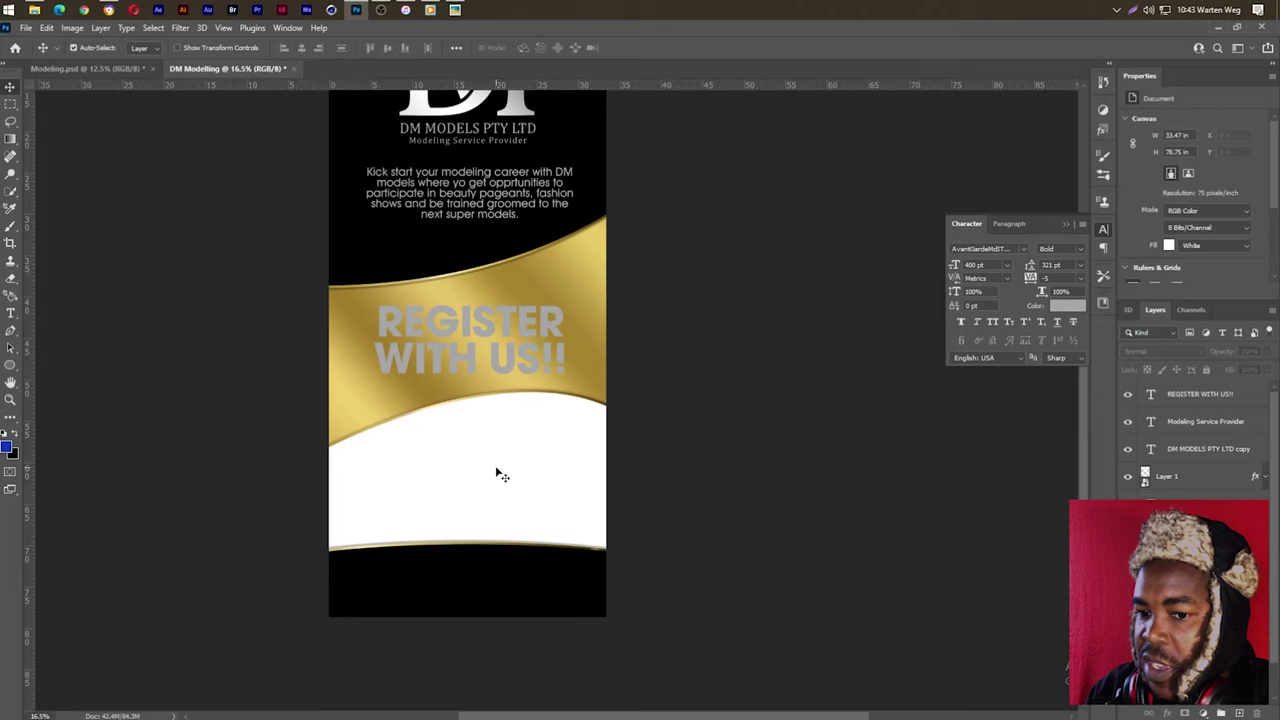
scroll(1190, 440, "down", 1)
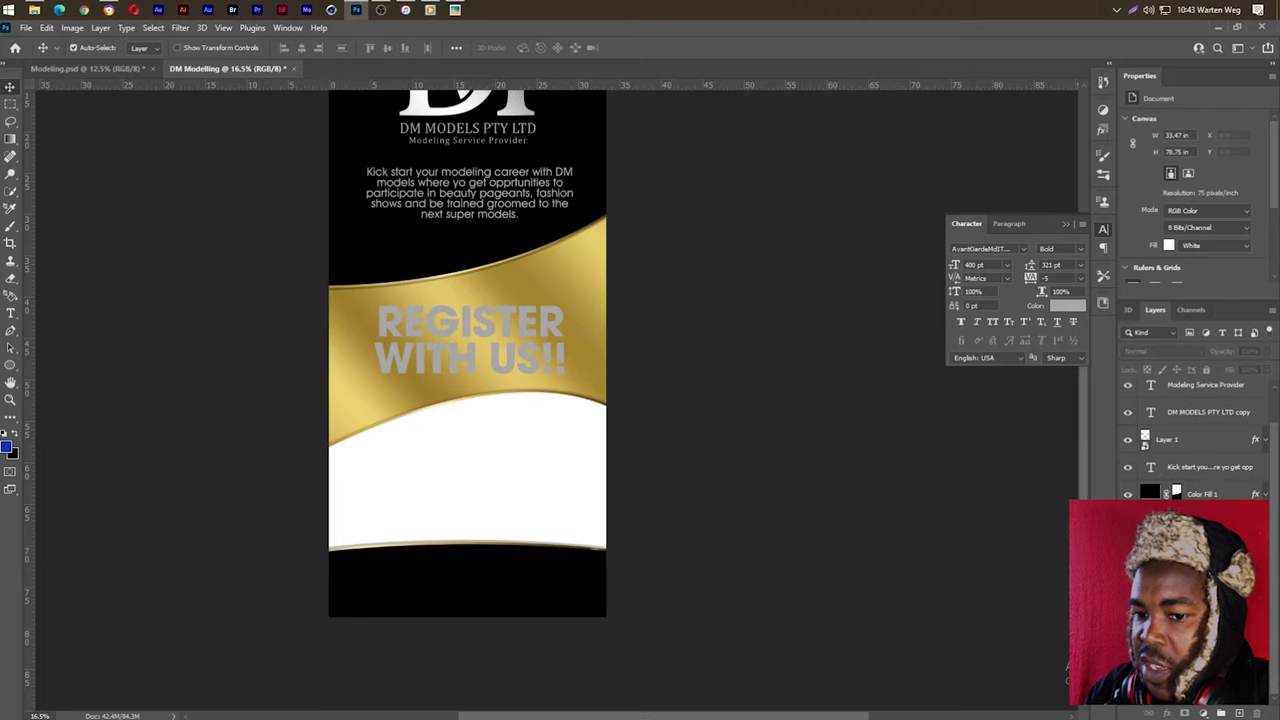
left_click(1200, 575)
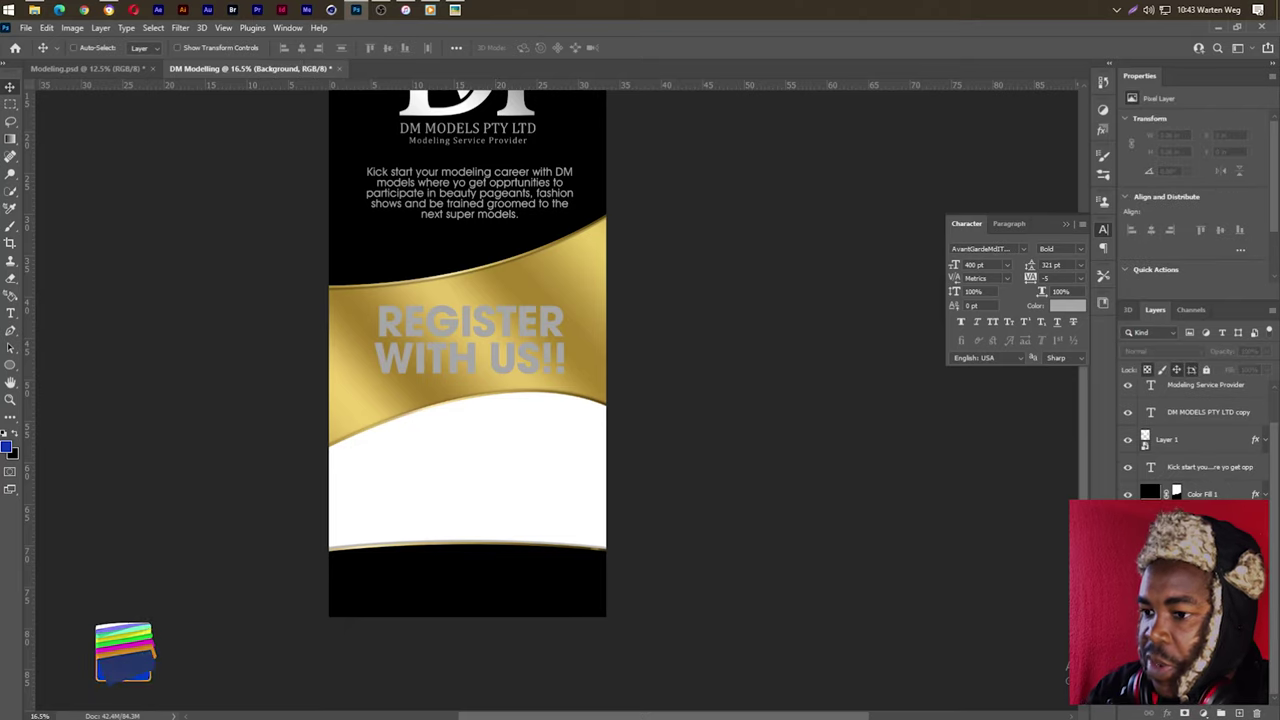
key("ctrl+v")
key("ctrl+t")
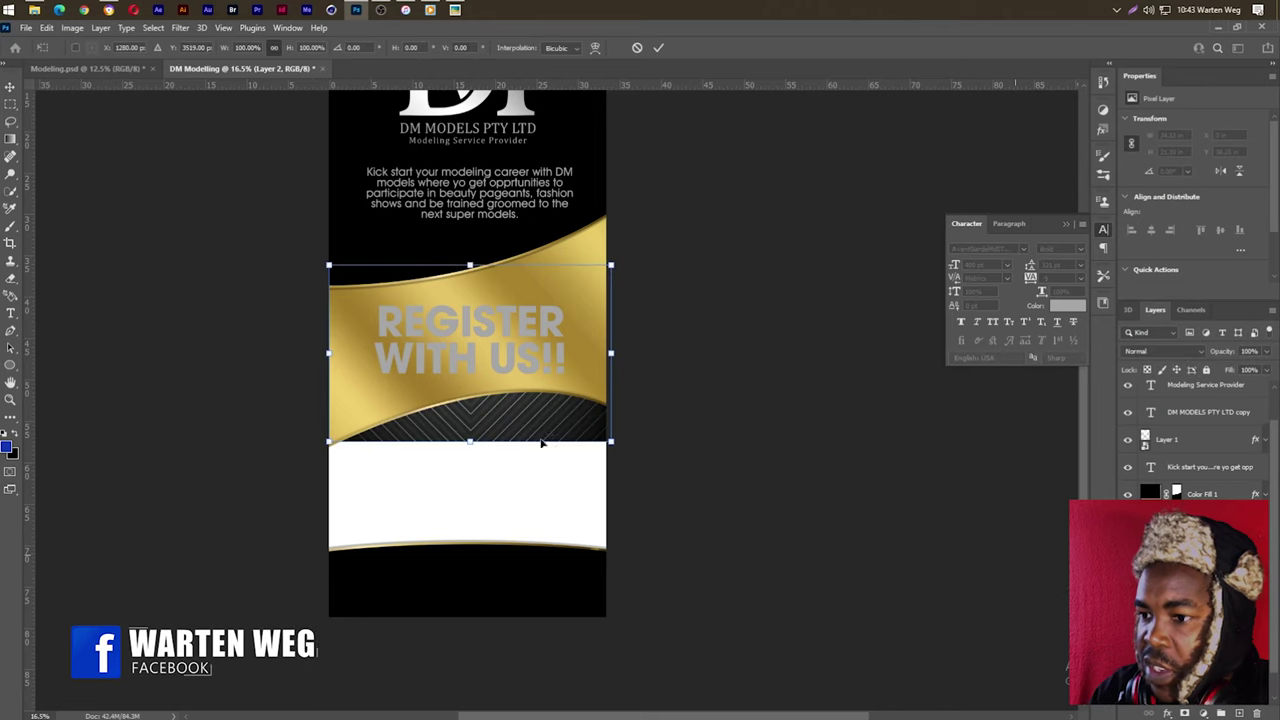
left_click_drag(510, 430, 510, 546)
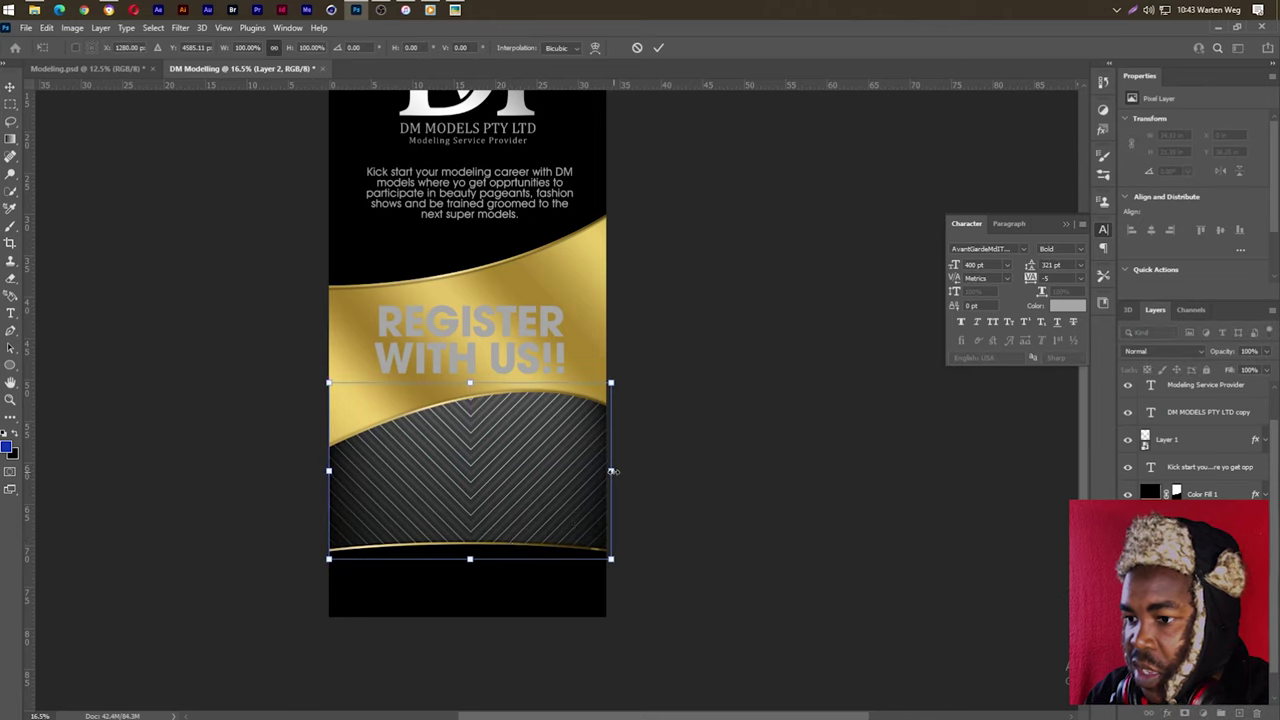
mouse_move(611, 470)
left_mouse_down()
mouse_move(665, 468)
mouse_move(585, 487)
mouse_move(598, 487)
left_mouse_up()
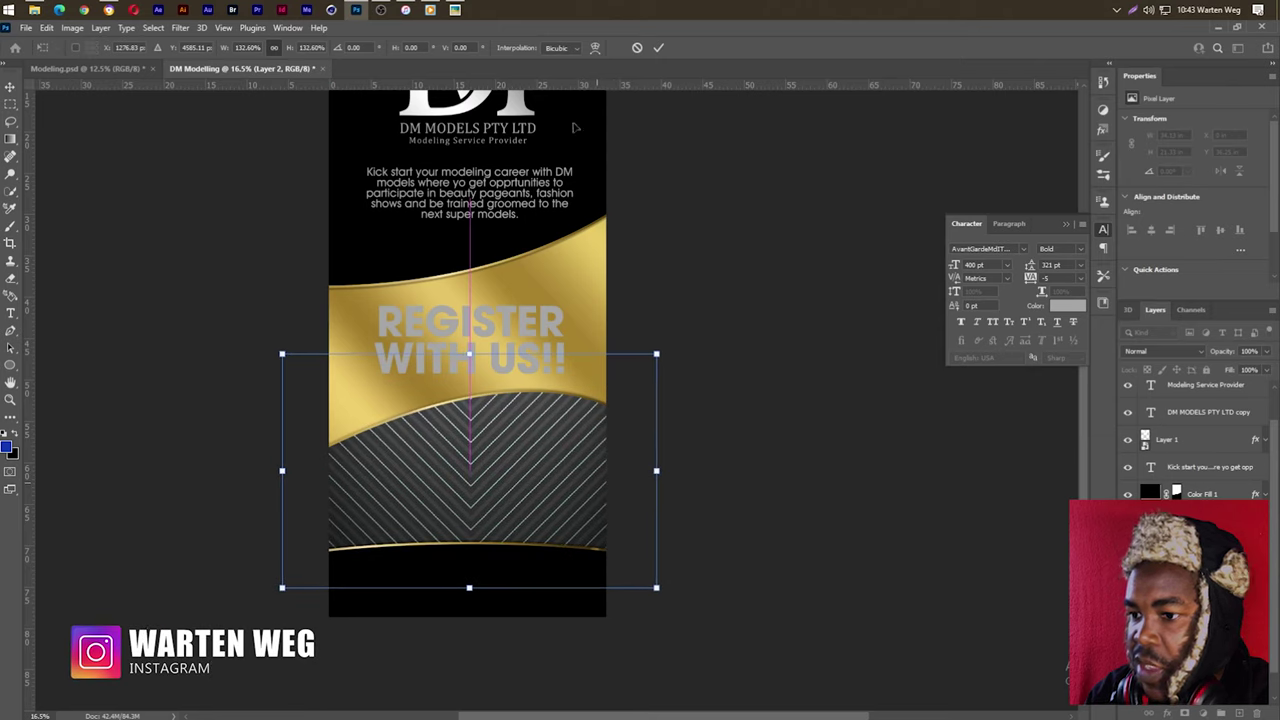
left_click(659, 47)
Step: Blend the chevron layer with Luminosity and lower its opacity to 34%
left_click(1160, 351)
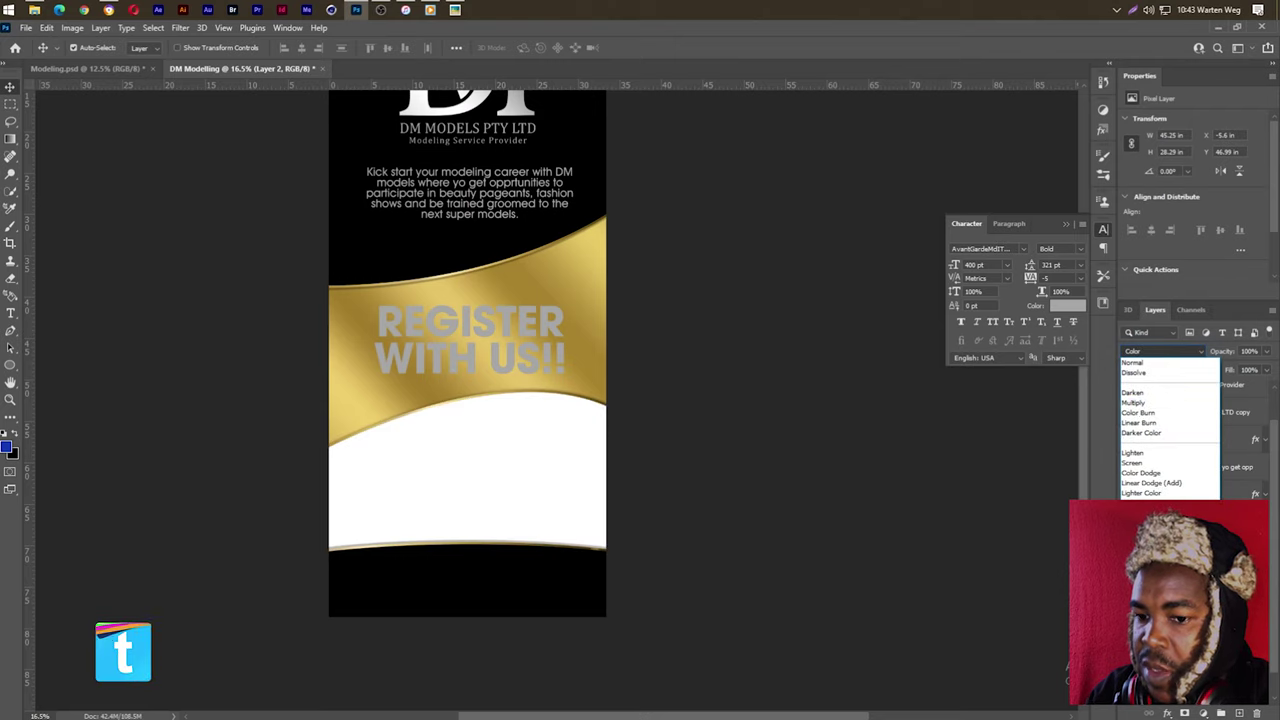
left_click(1150, 672)
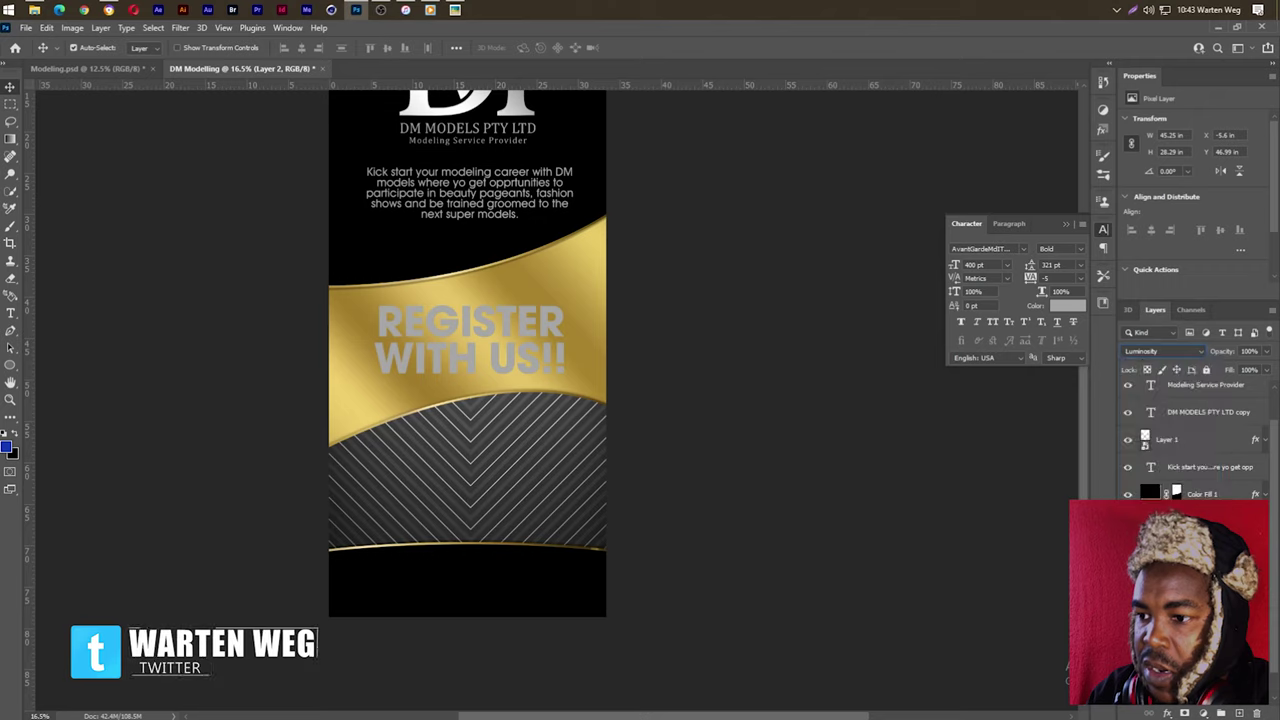
left_click(1267, 353)
left_click_drag(1235, 370, 1226, 370)
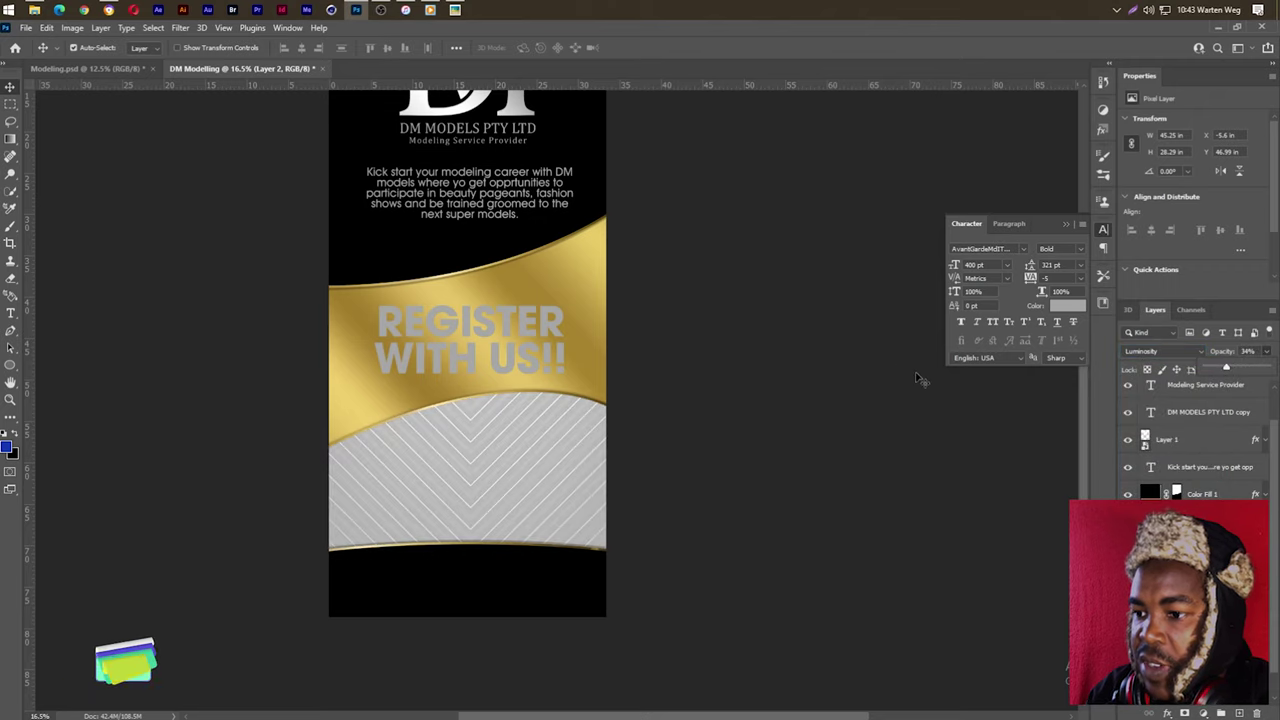
Step: Copy the grey vertical-lines texture from Chrome and return to Photoshop
left_click(108, 10)
left_click(265, 32)
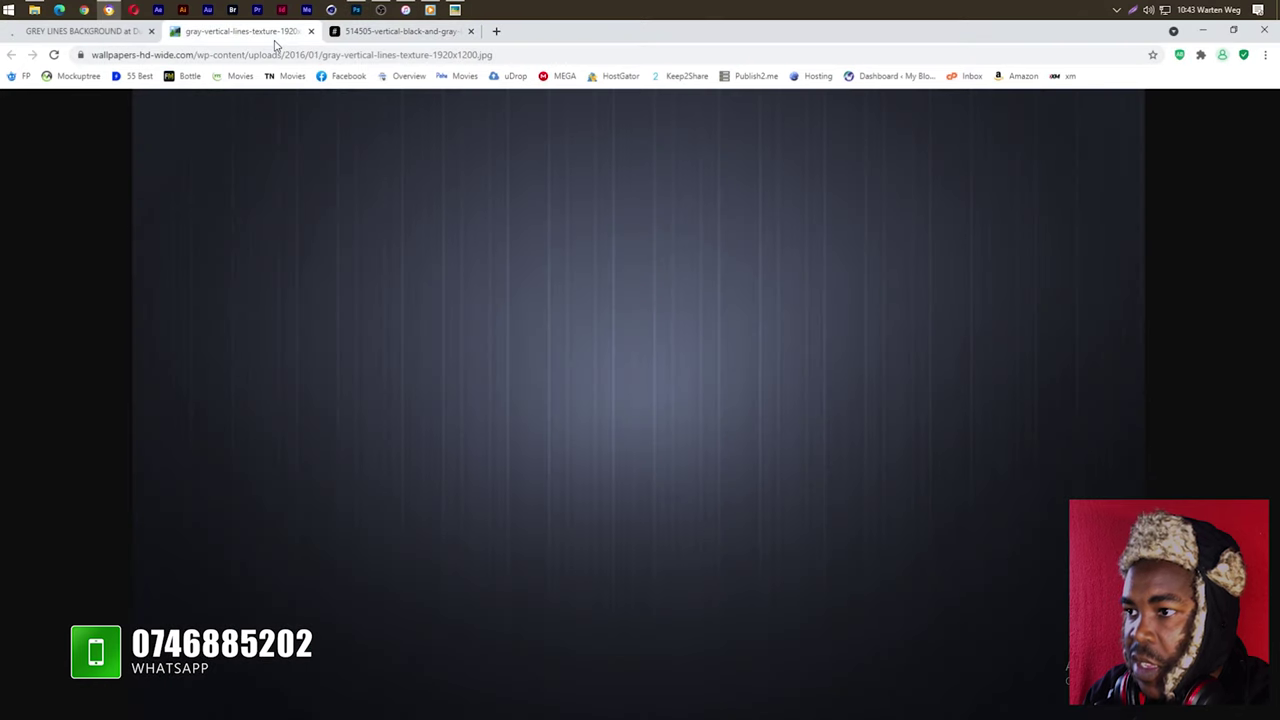
right_click(609, 321)
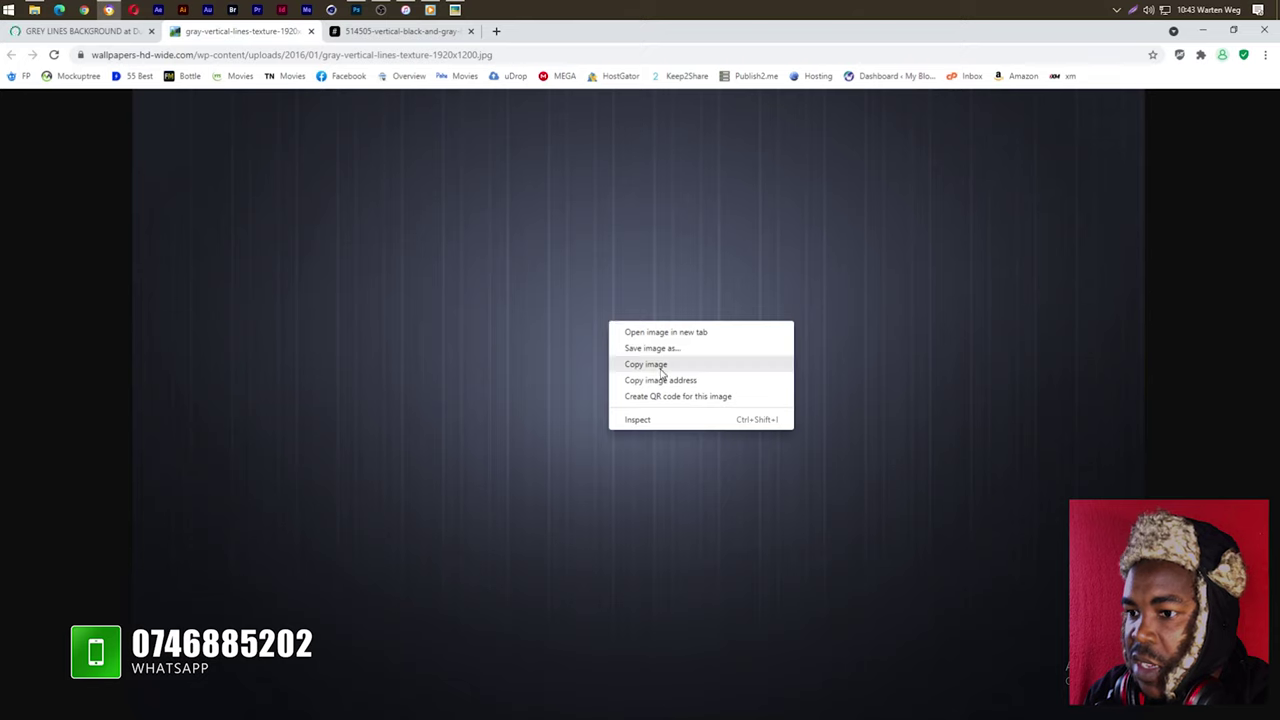
left_click(658, 366)
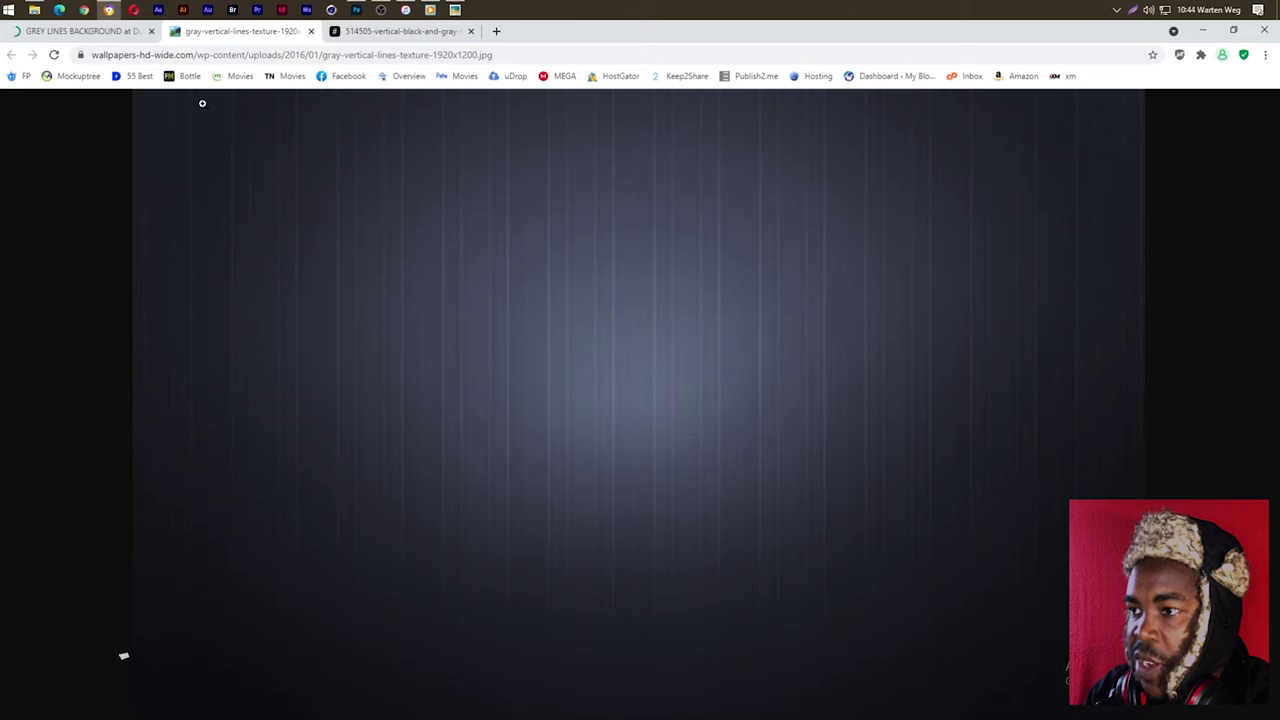
left_click(356, 10)
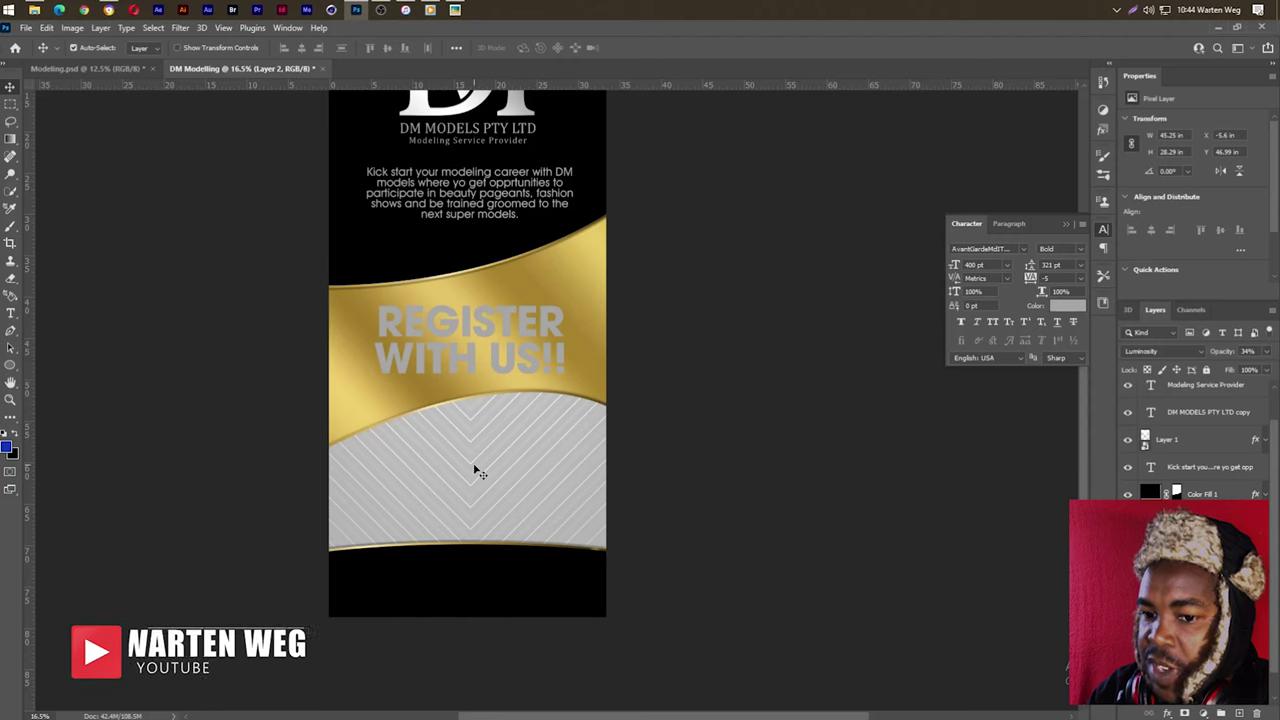
Step: Paste the grey texture and stretch it to cover the lower panel
left_click_drag(483, 470, 483, 466)
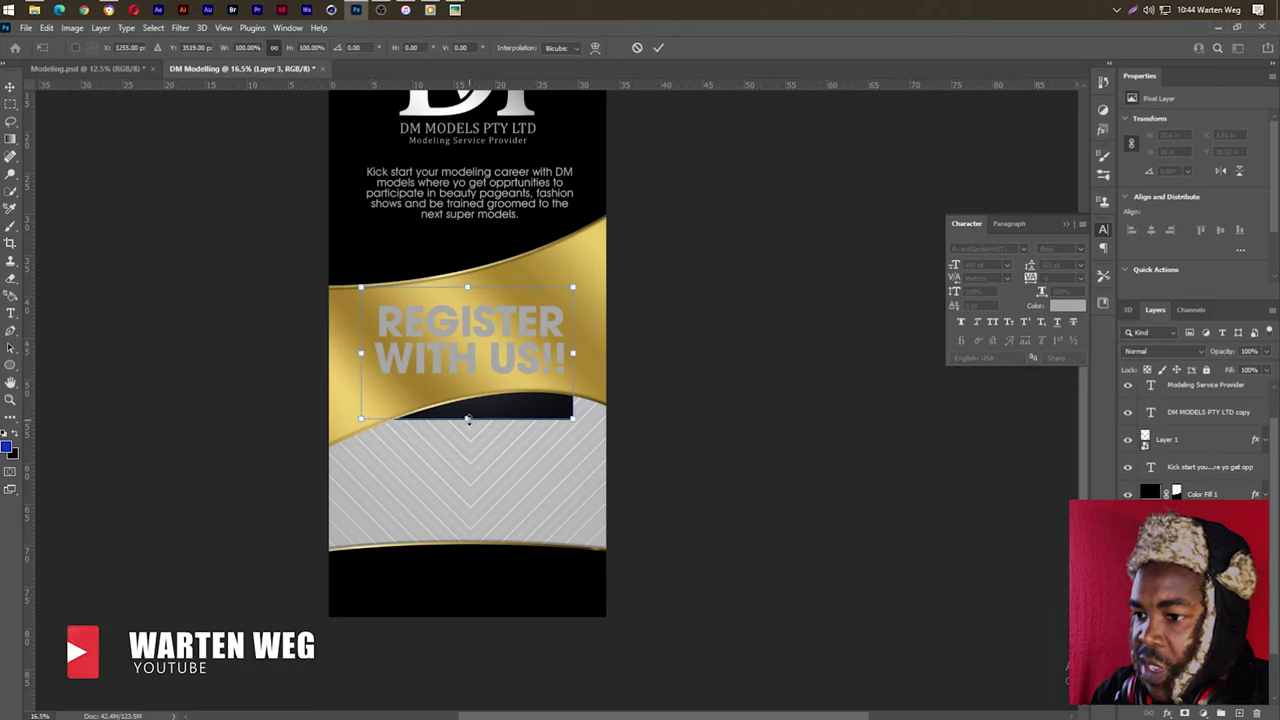
key("ctrl+t")
left_click_drag(469, 466, 481, 570)
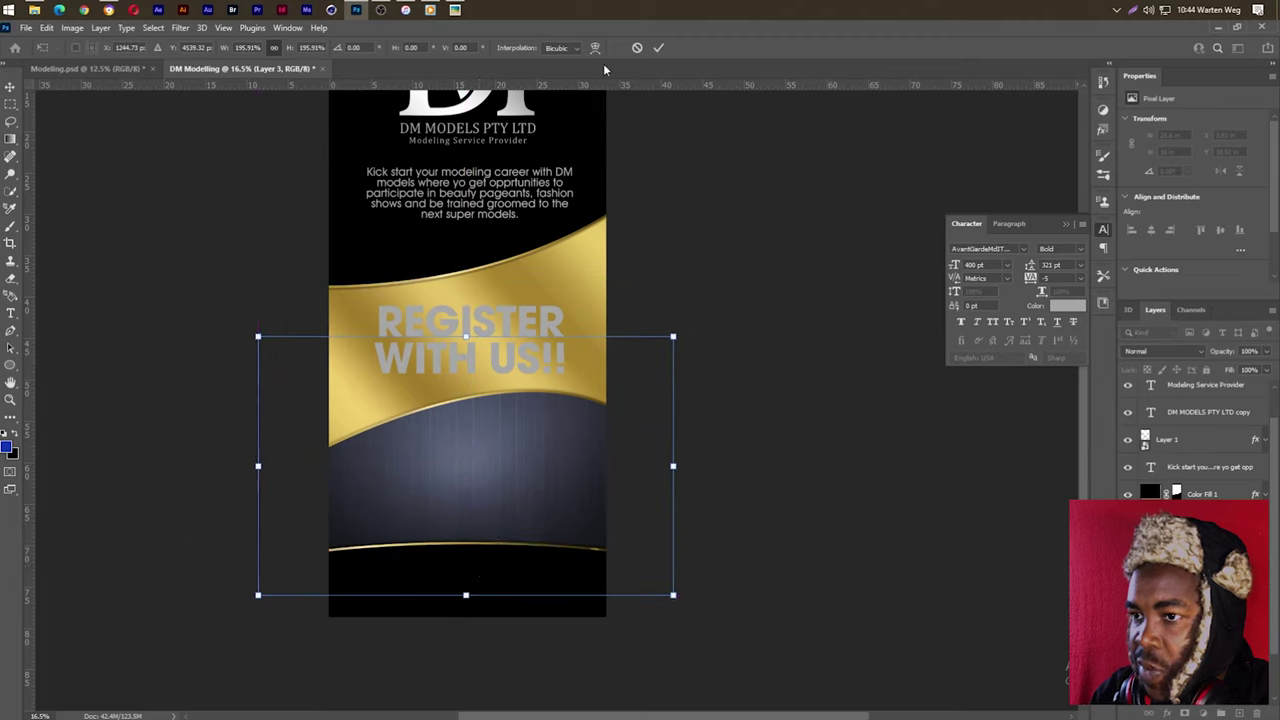
left_click(657, 48)
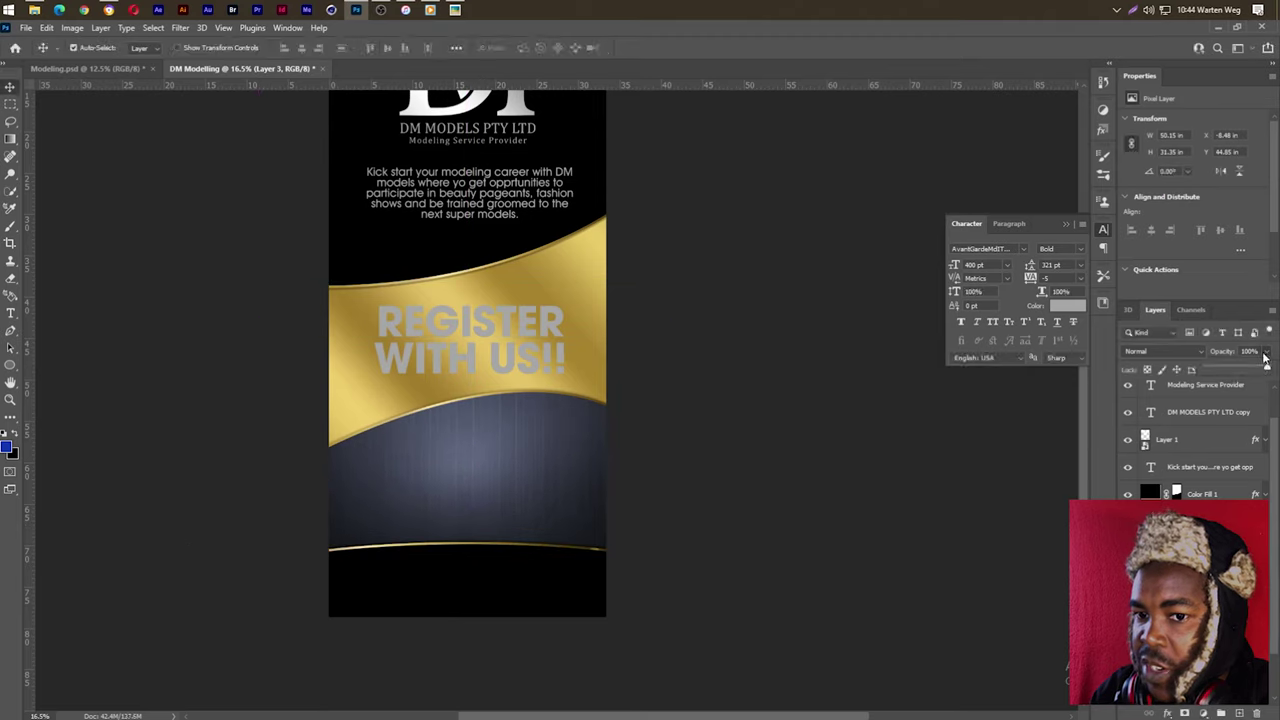
Step: Blend the texture layer with Luminosity at 62% opacity
left_click_drag(1245, 369, 1243, 369)
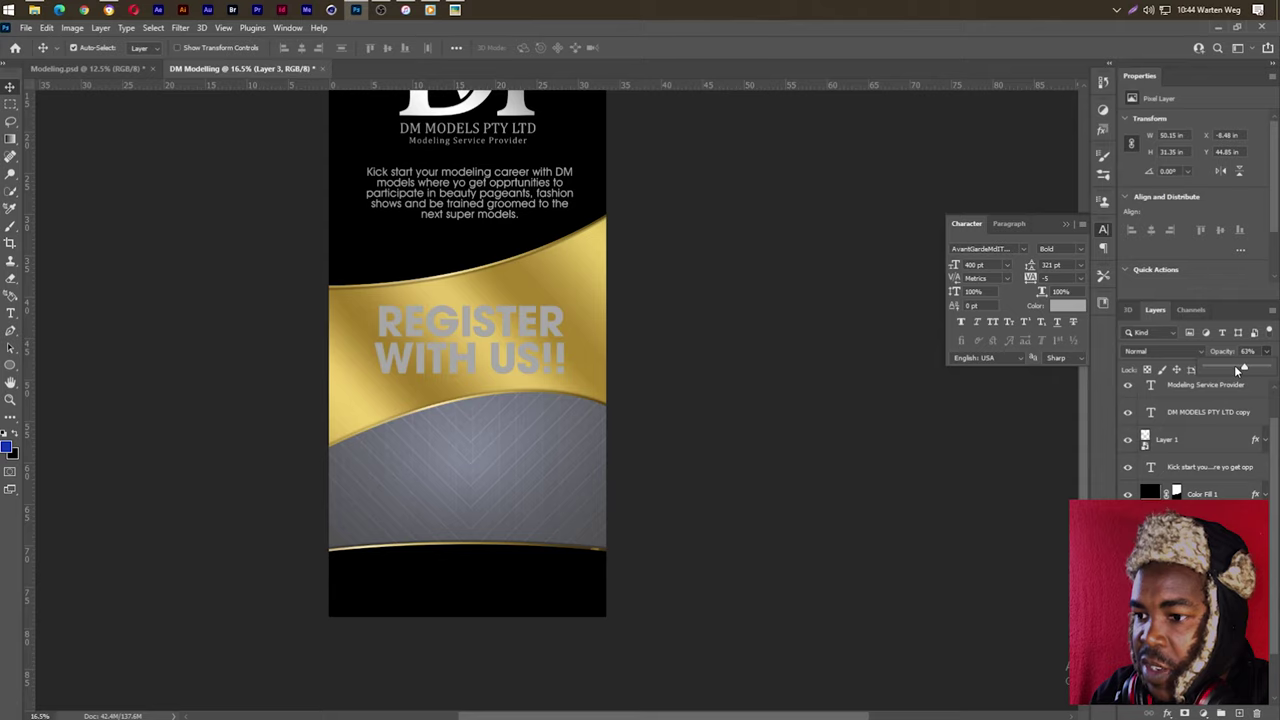
left_click(1165, 351)
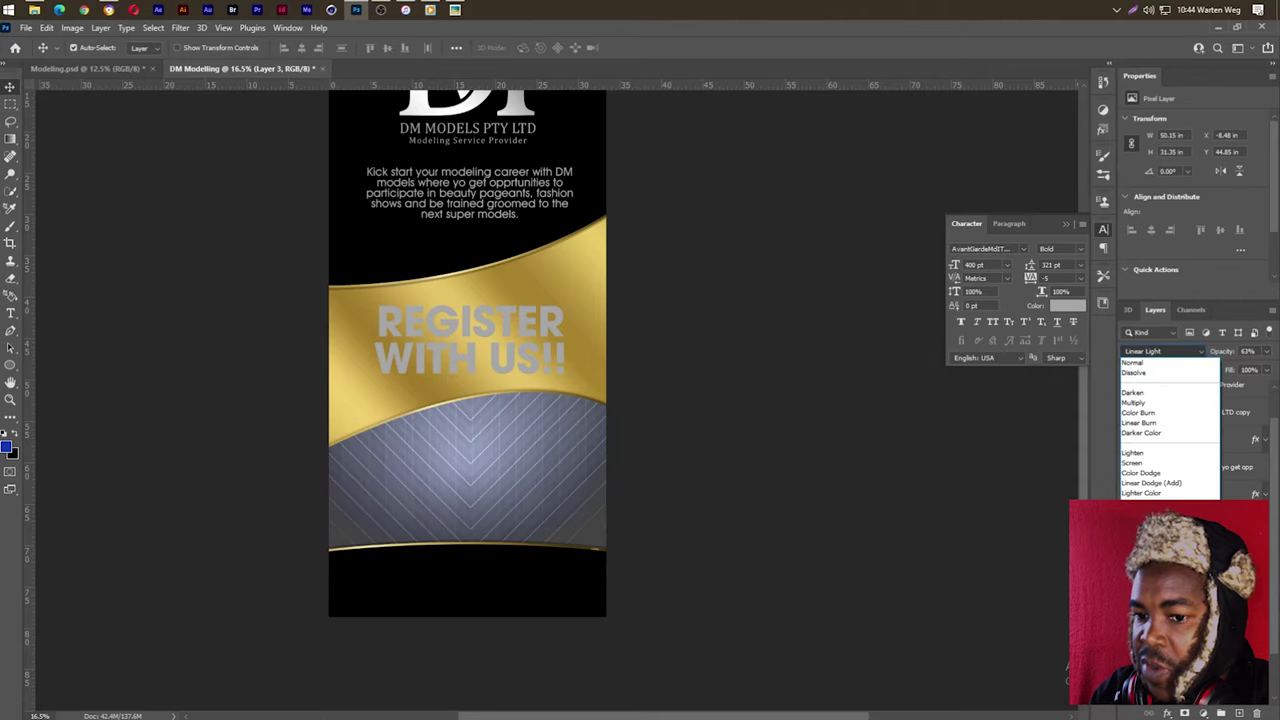
left_click(1150, 672)
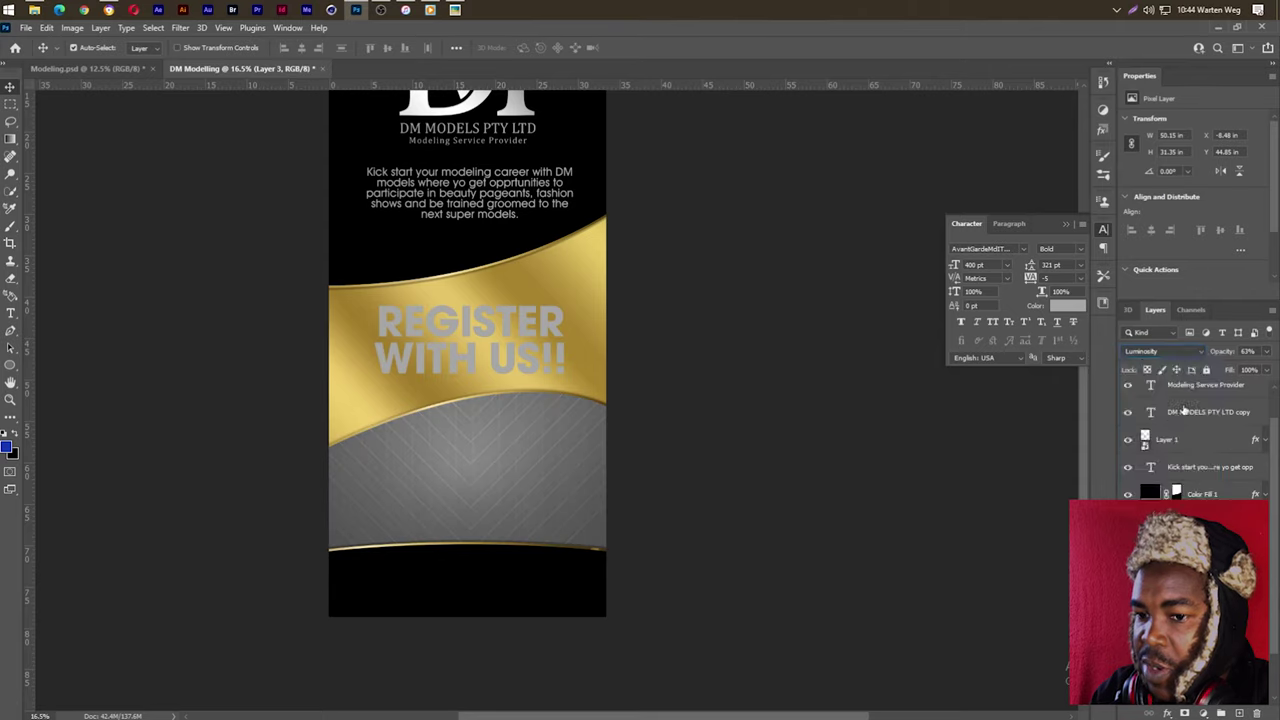
left_click(1266, 355)
left_click(1259, 370)
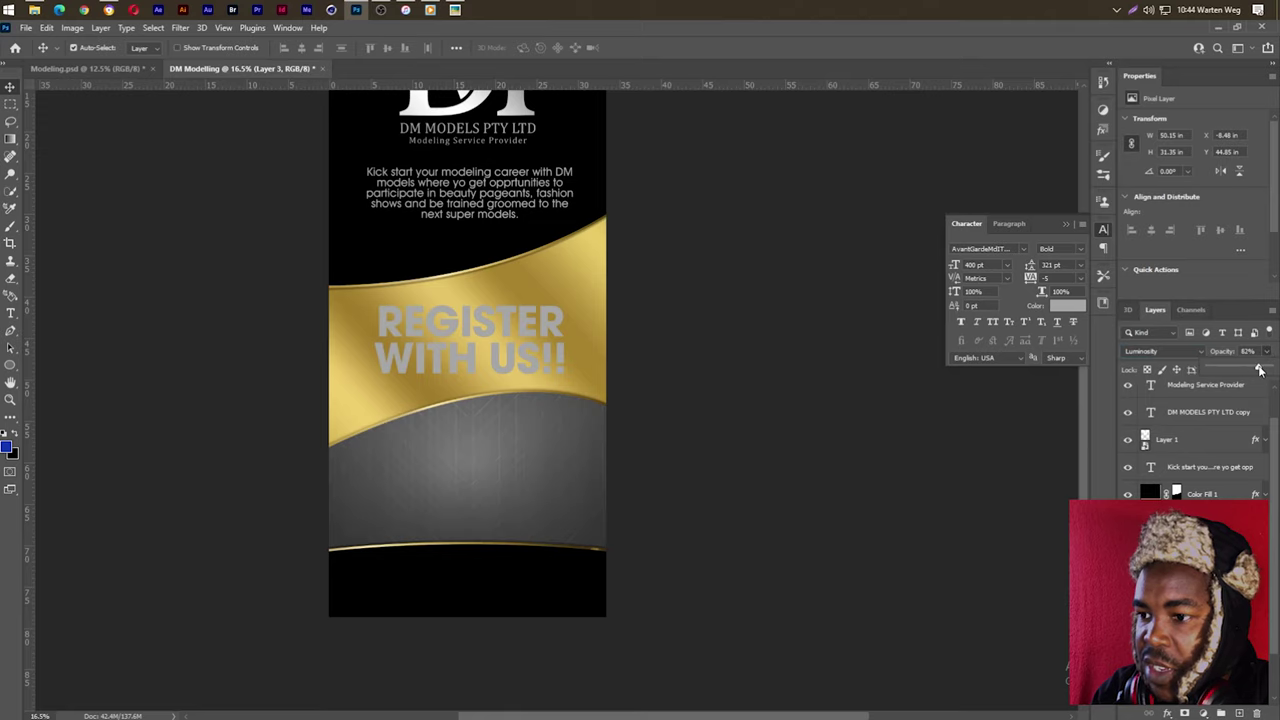
scroll(394, 531, "up", 2)
Step: Nudge the texture layer right and apply an 18-pixel Gaussian Blur to it
scroll(394, 531, "up", 1)
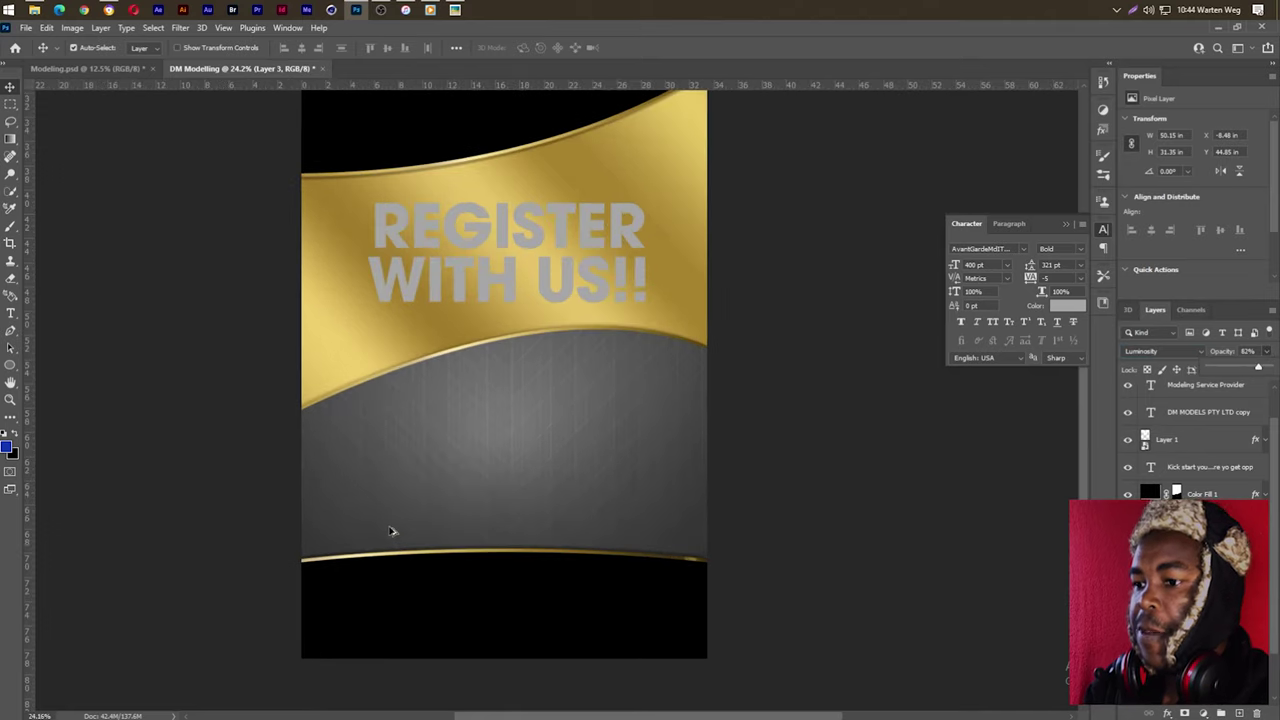
scroll(1195, 440, "down", 1)
scroll(603, 466, "down", 1)
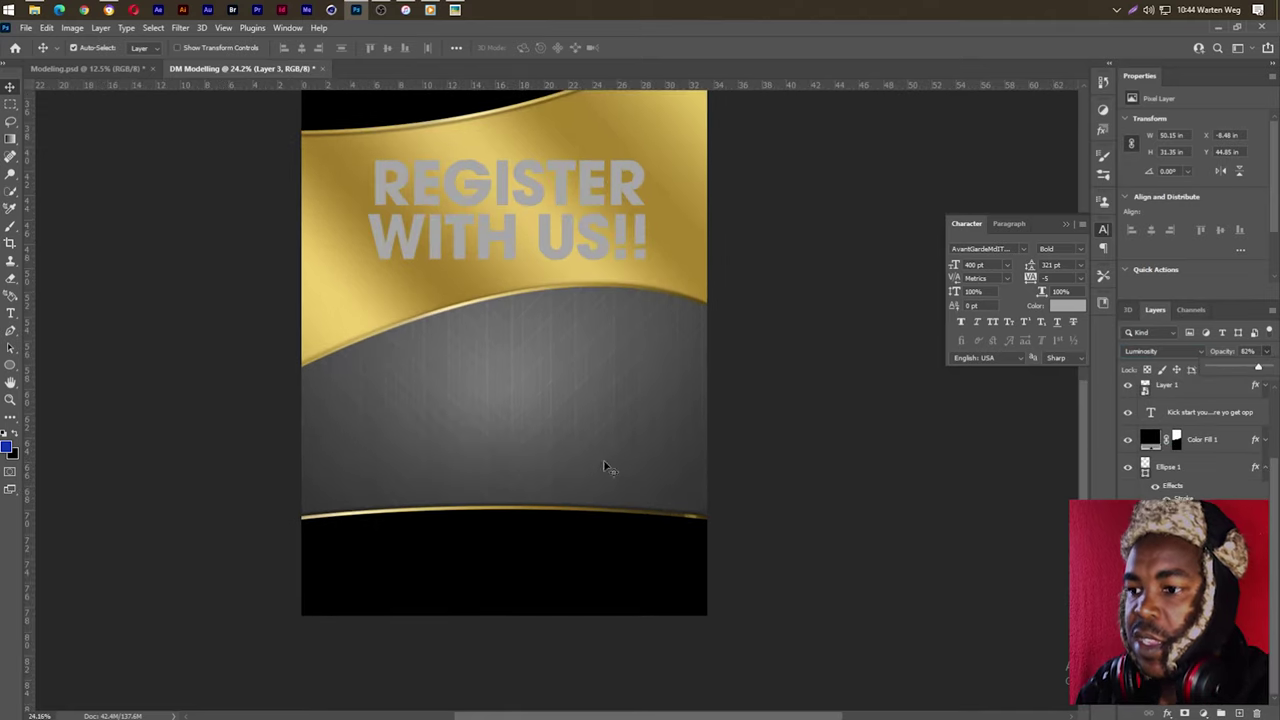
left_click_drag(554, 434, 557, 436)
left_click(180, 28)
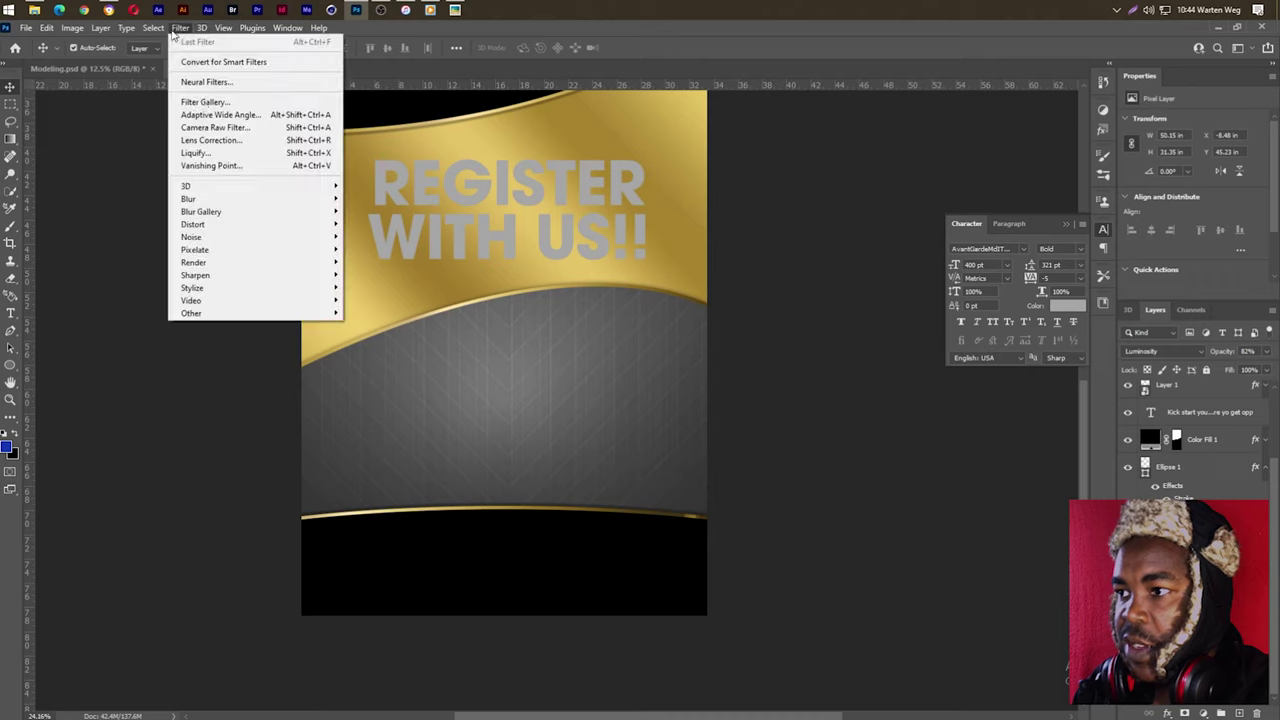
mouse_move(250, 199)
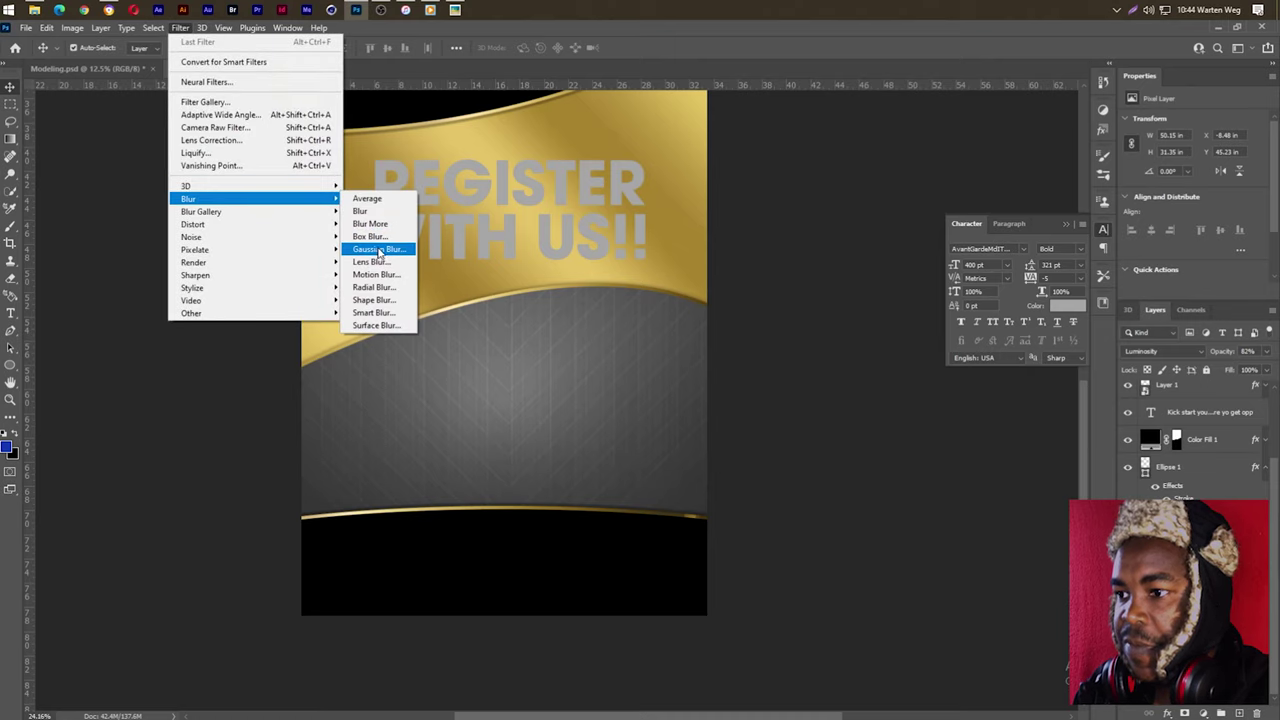
left_click(379, 250)
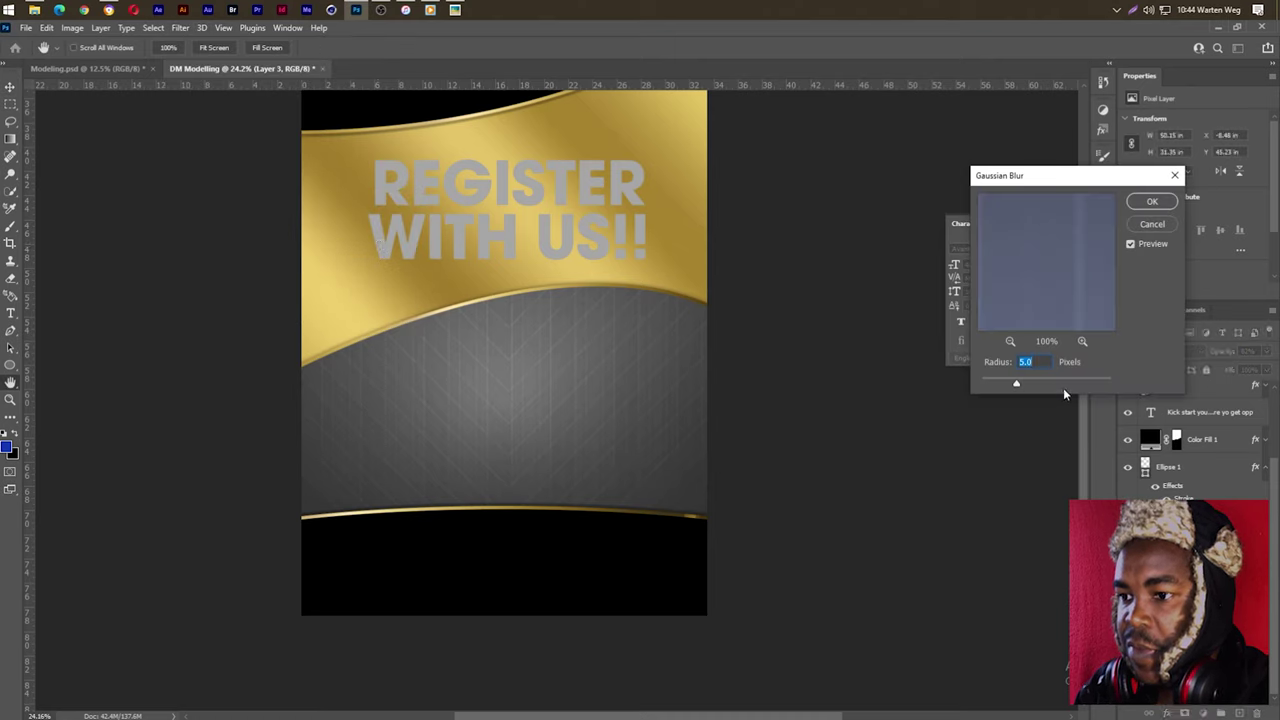
left_click(1037, 385)
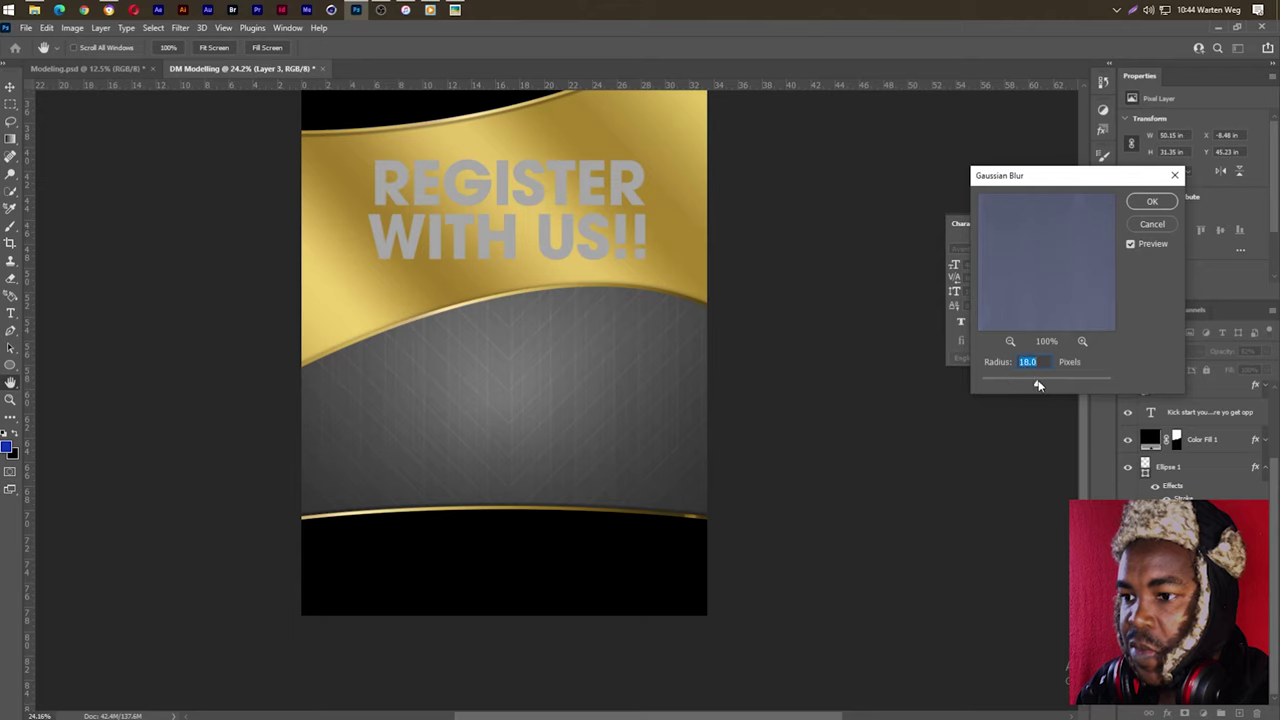
left_click(1153, 204)
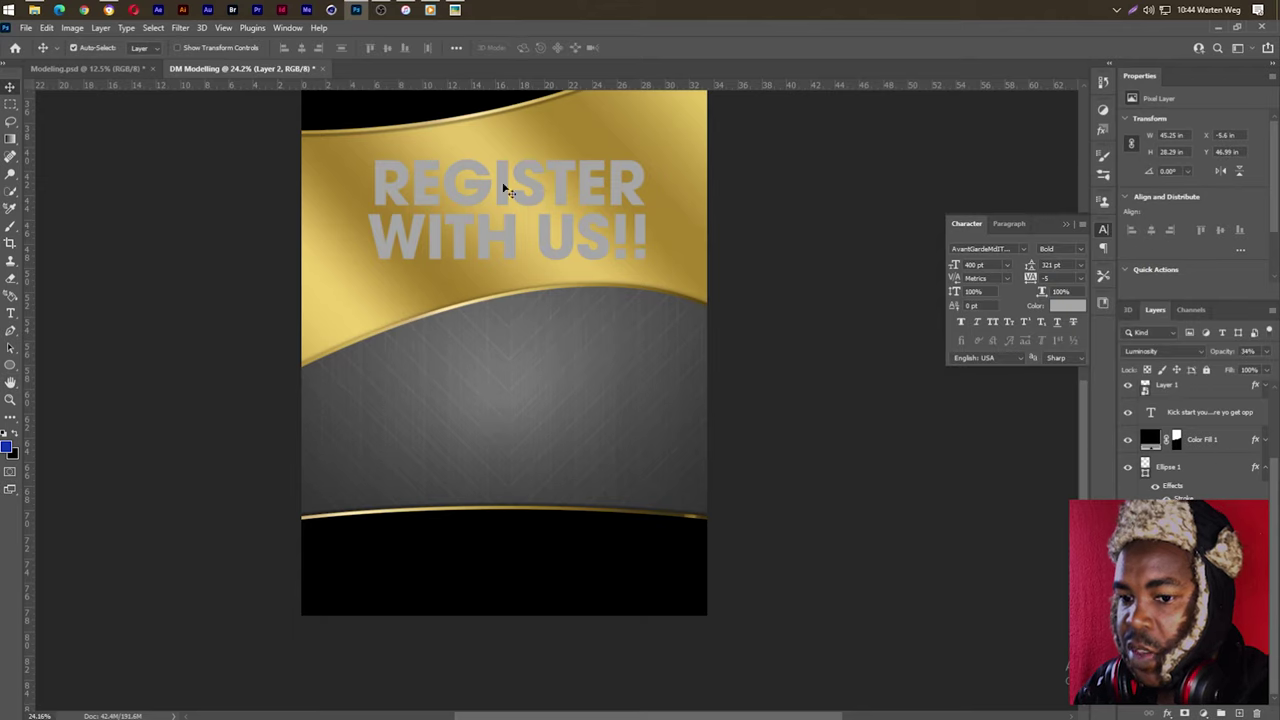
Step: Apply the same 18-pixel Gaussian Blur to the second texture layer
left_click(184, 30)
mouse_move(189, 199)
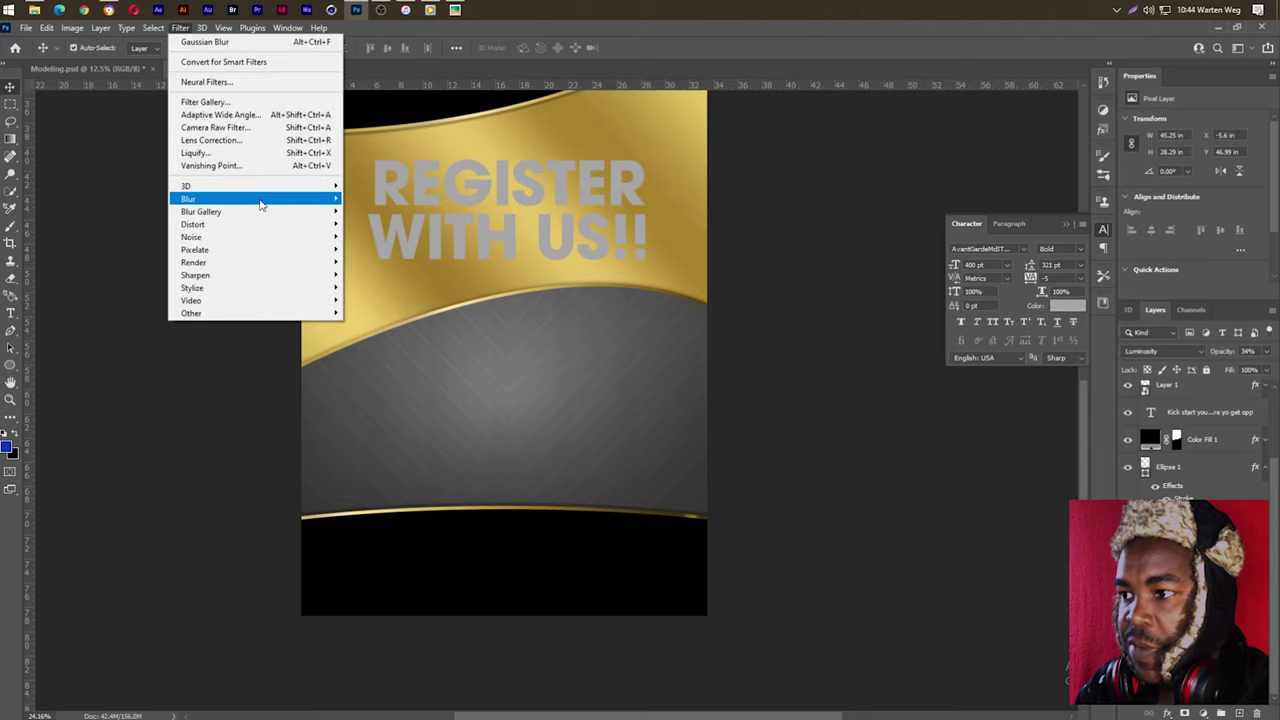
left_click(381, 250)
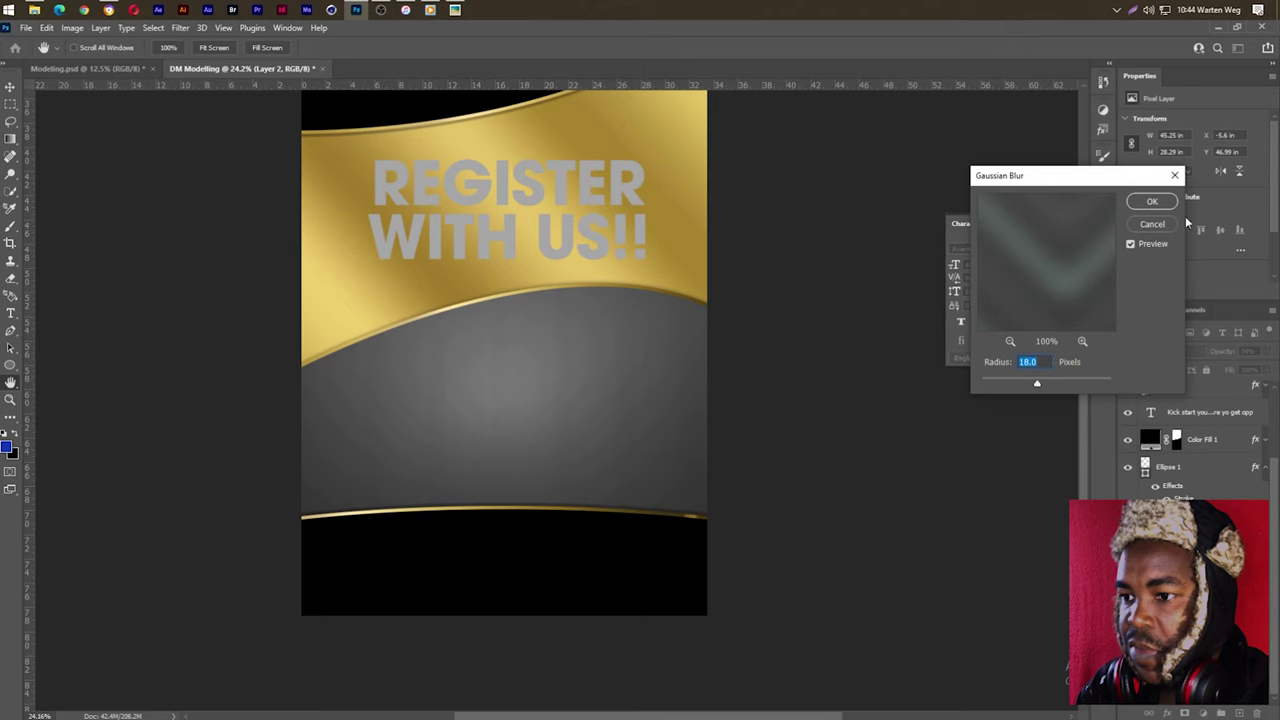
left_click(1153, 203)
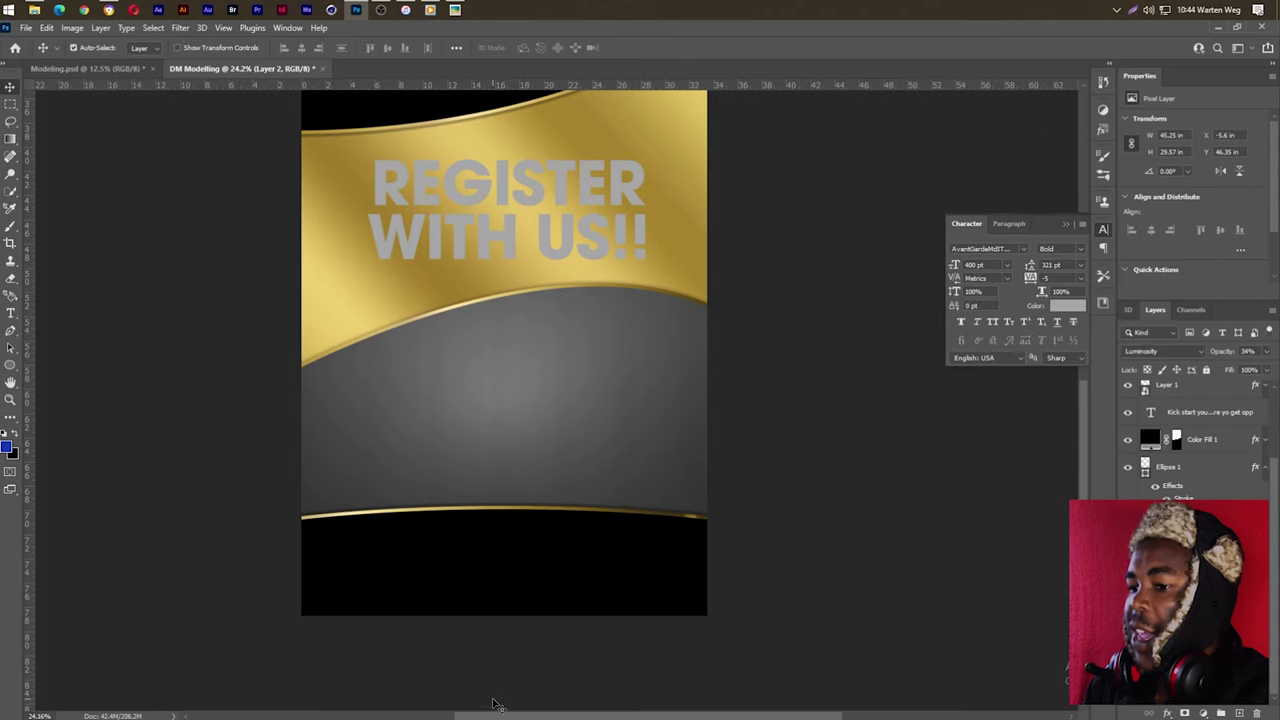
Step: Move the black bottom ellipse lower and centre it horizontally on the canvas
left_click_drag(487, 579, 512, 584)
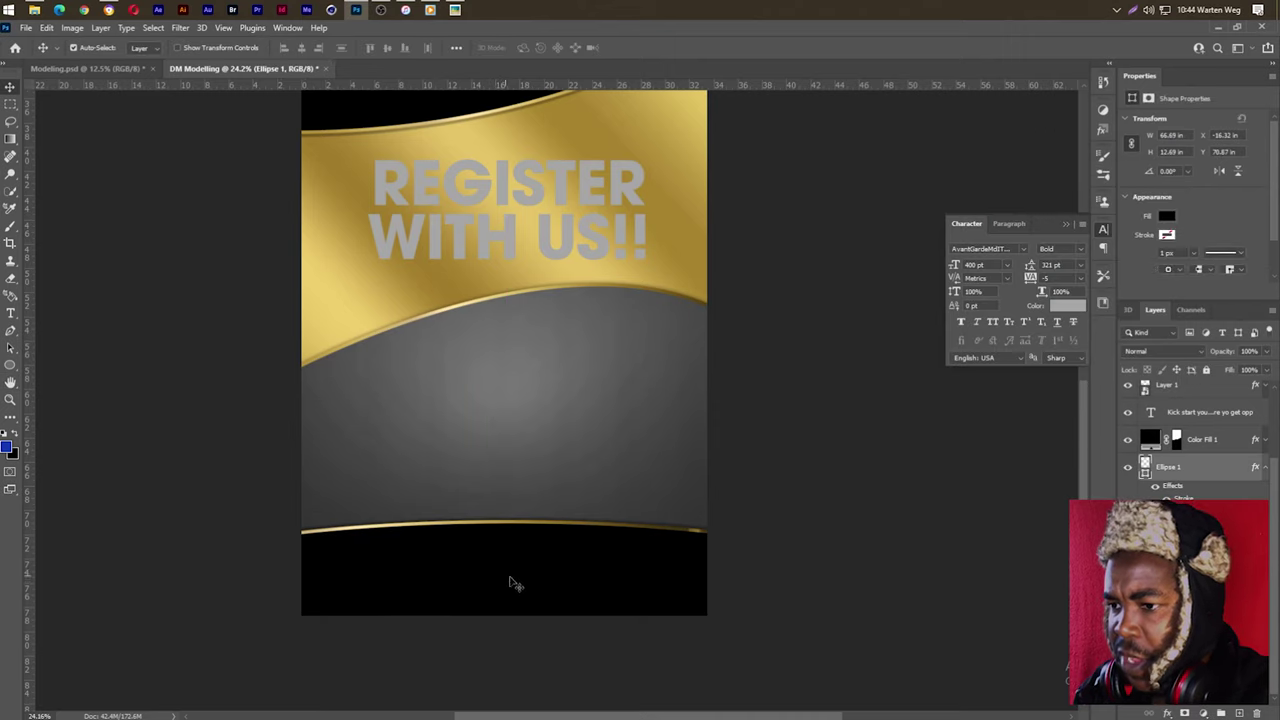
key("ctrl+a")
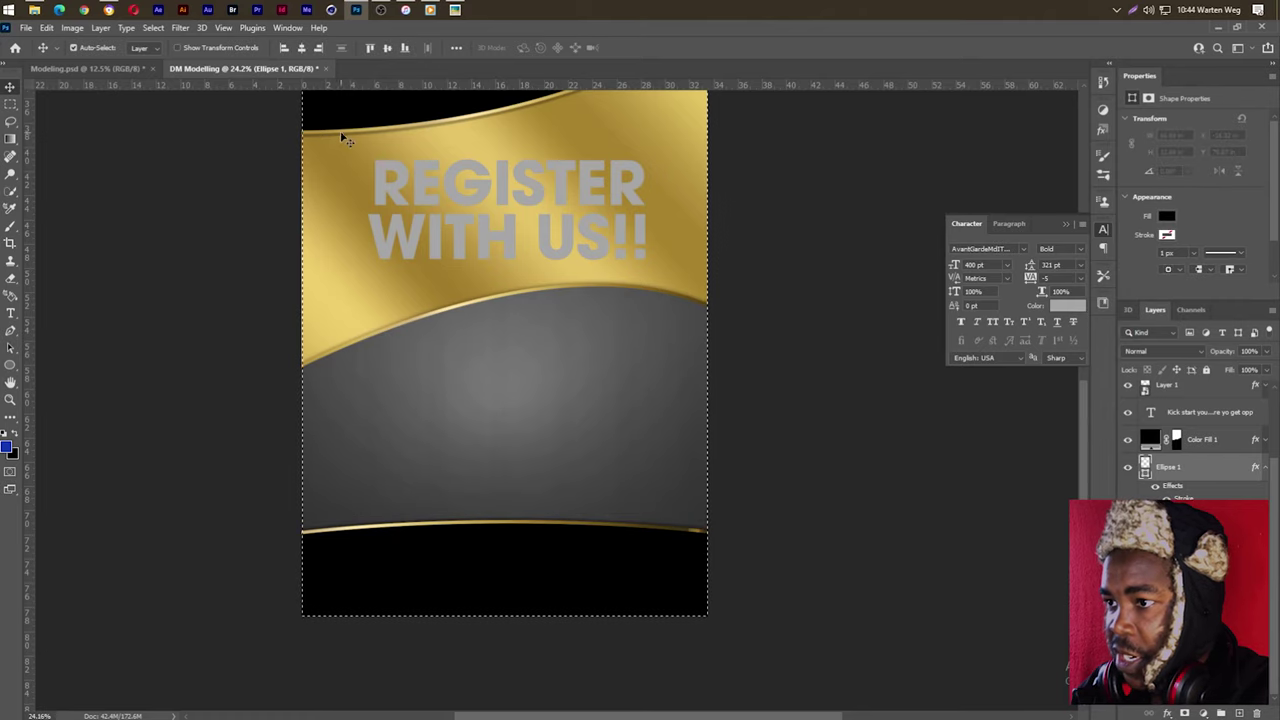
left_click(301, 49)
key("ctrl+d")
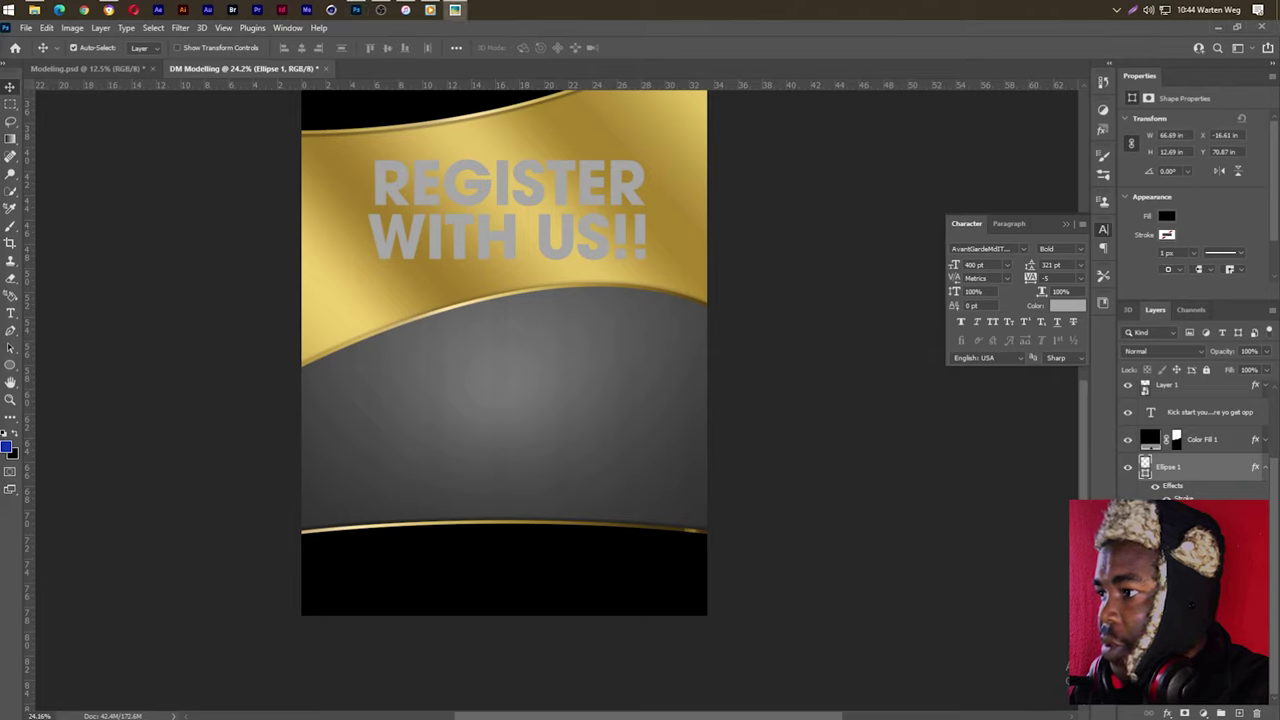
Step: Add the text 'WE ASSIST WITH' below the gold banner and shrink it to 283 pt
key("t")
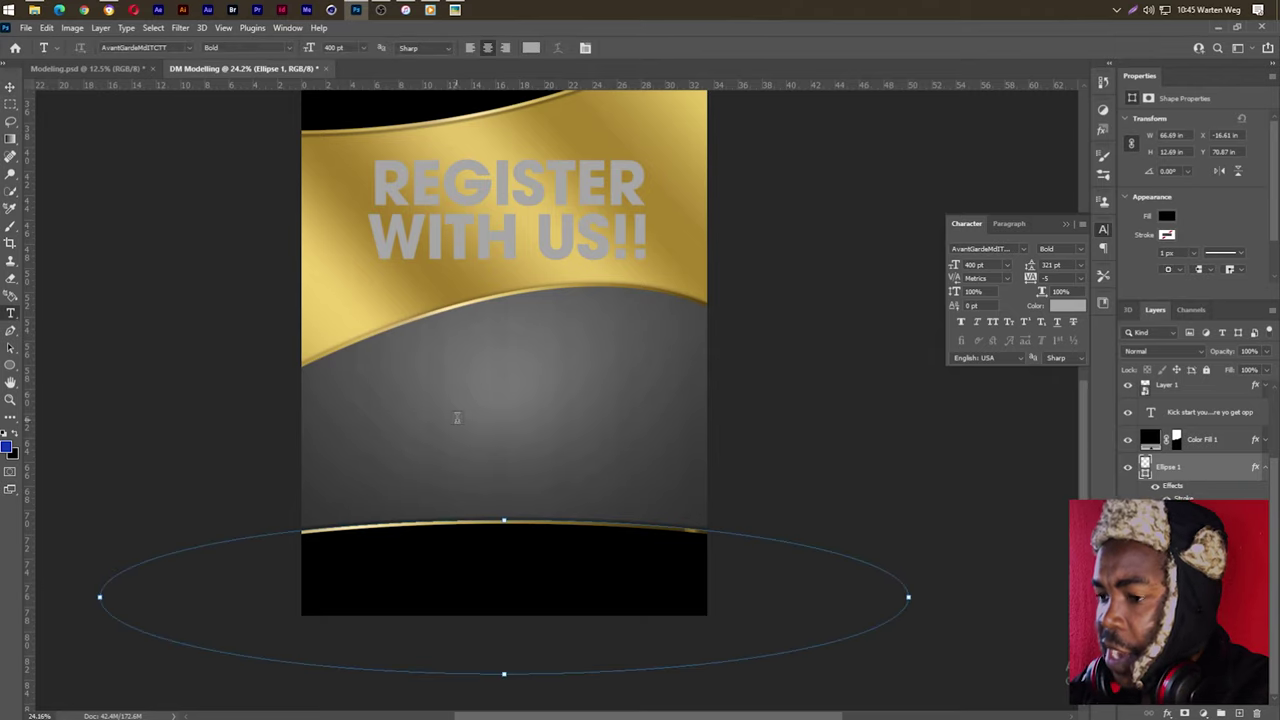
left_click(475, 384)
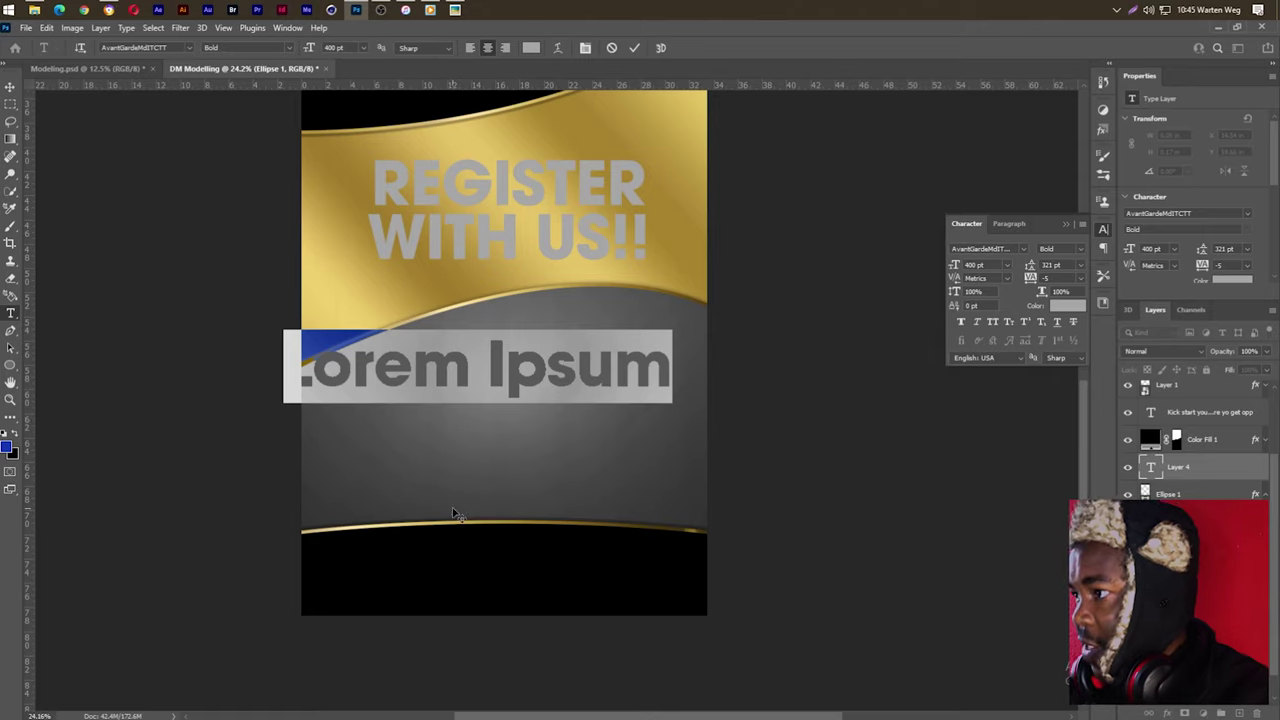
type("W")
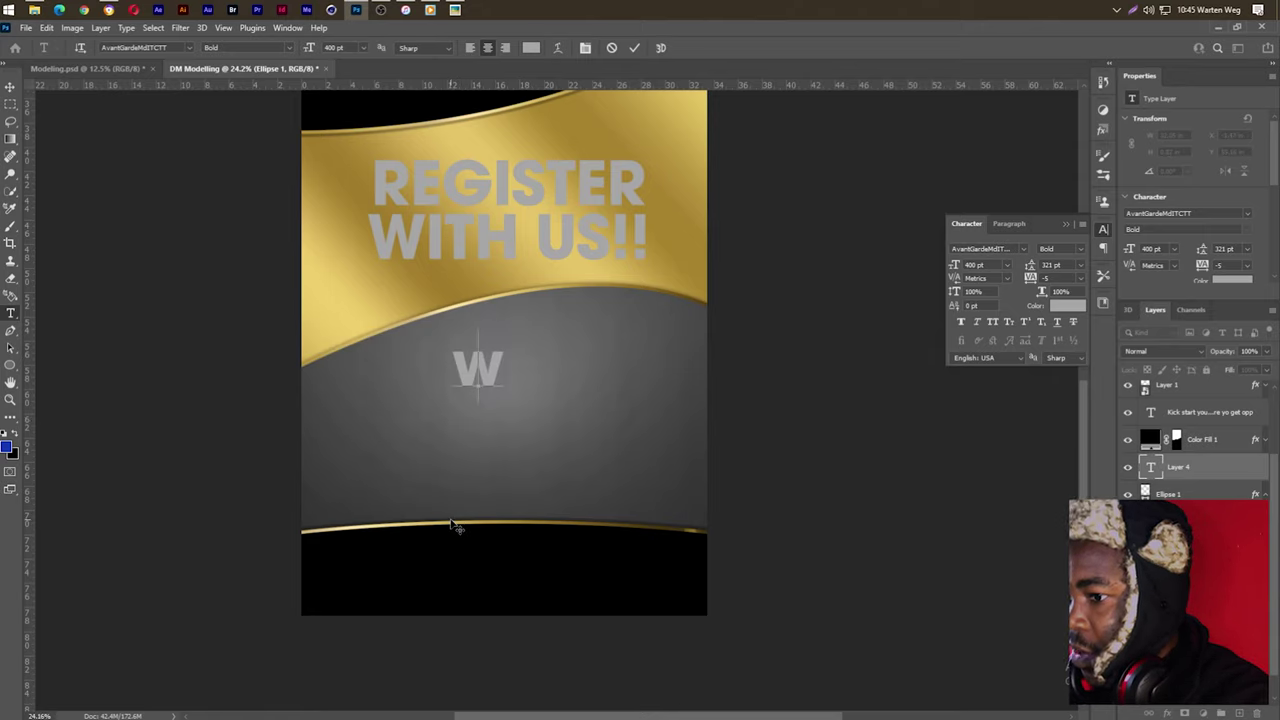
key("BackSpace")
type("E")
key("BackSpace")
type("W")
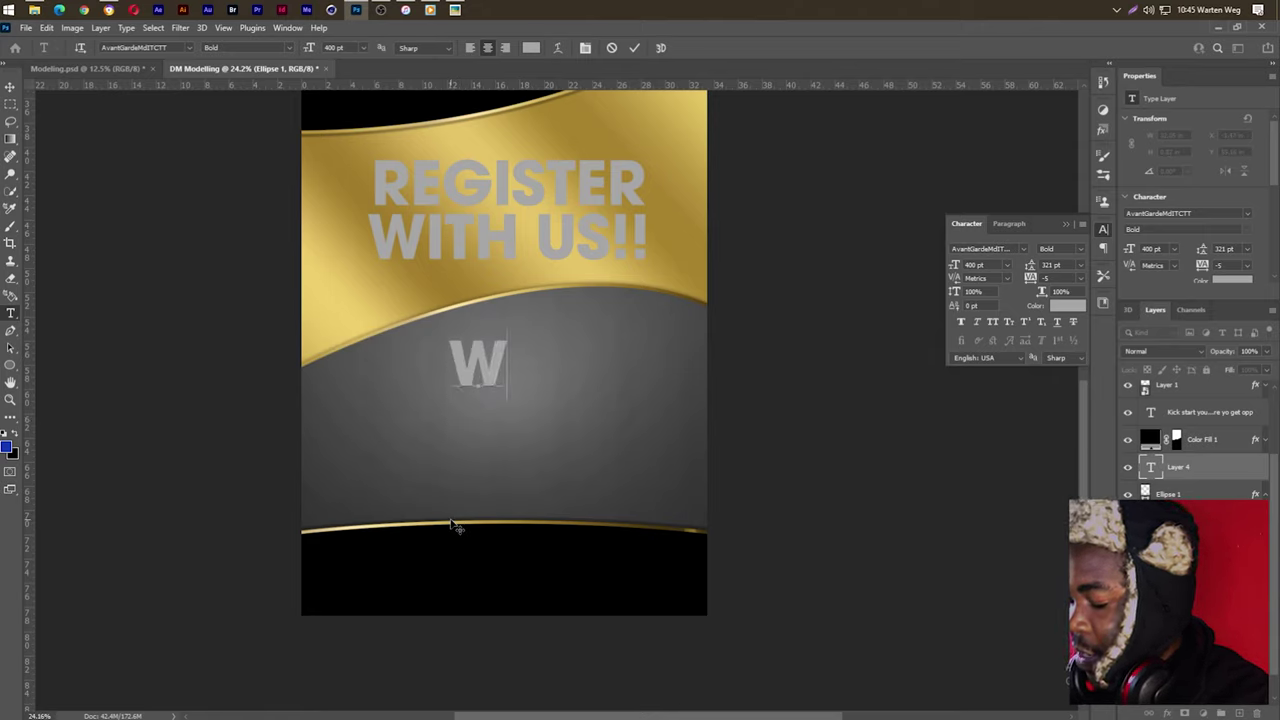
type("E A")
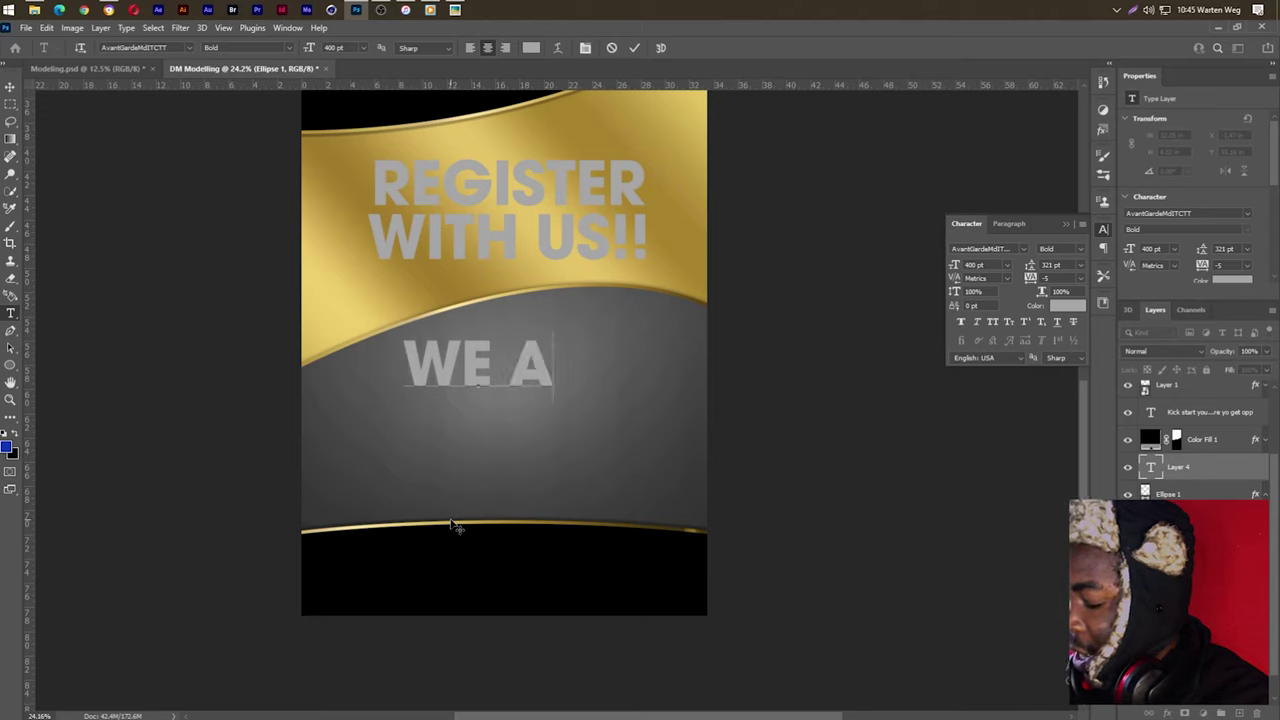
type("SSIST ")
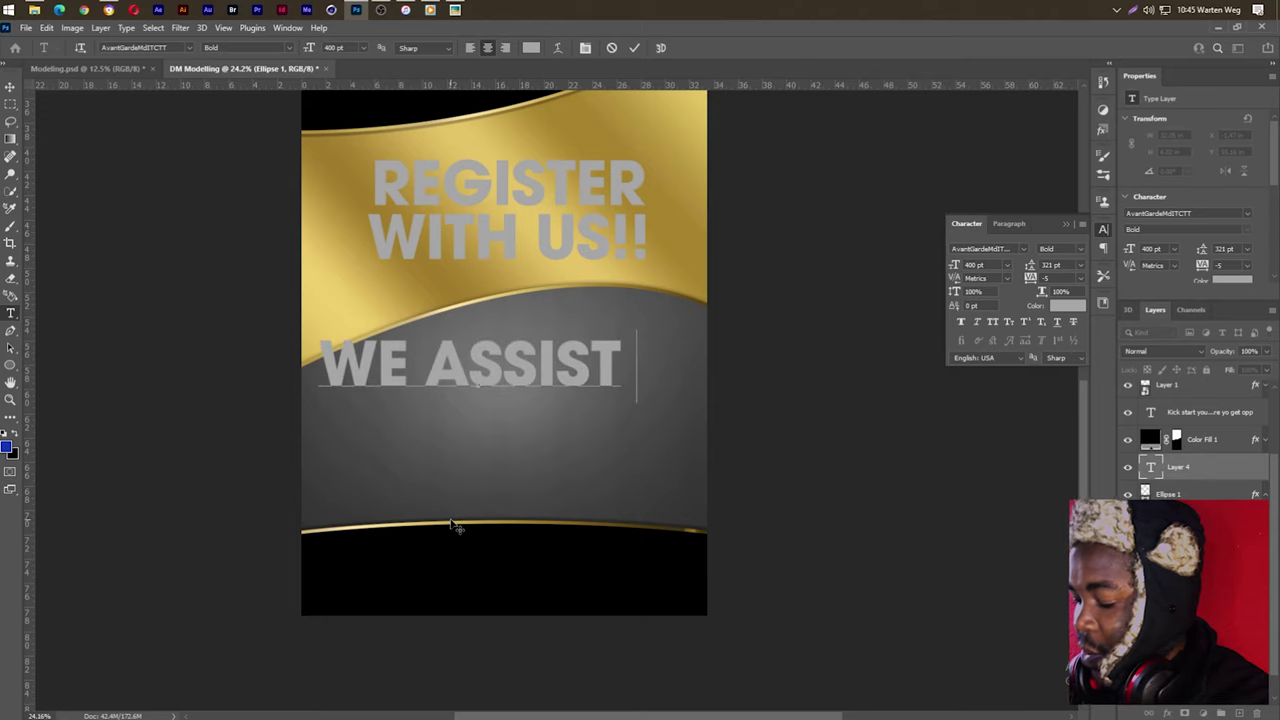
type("WITH")
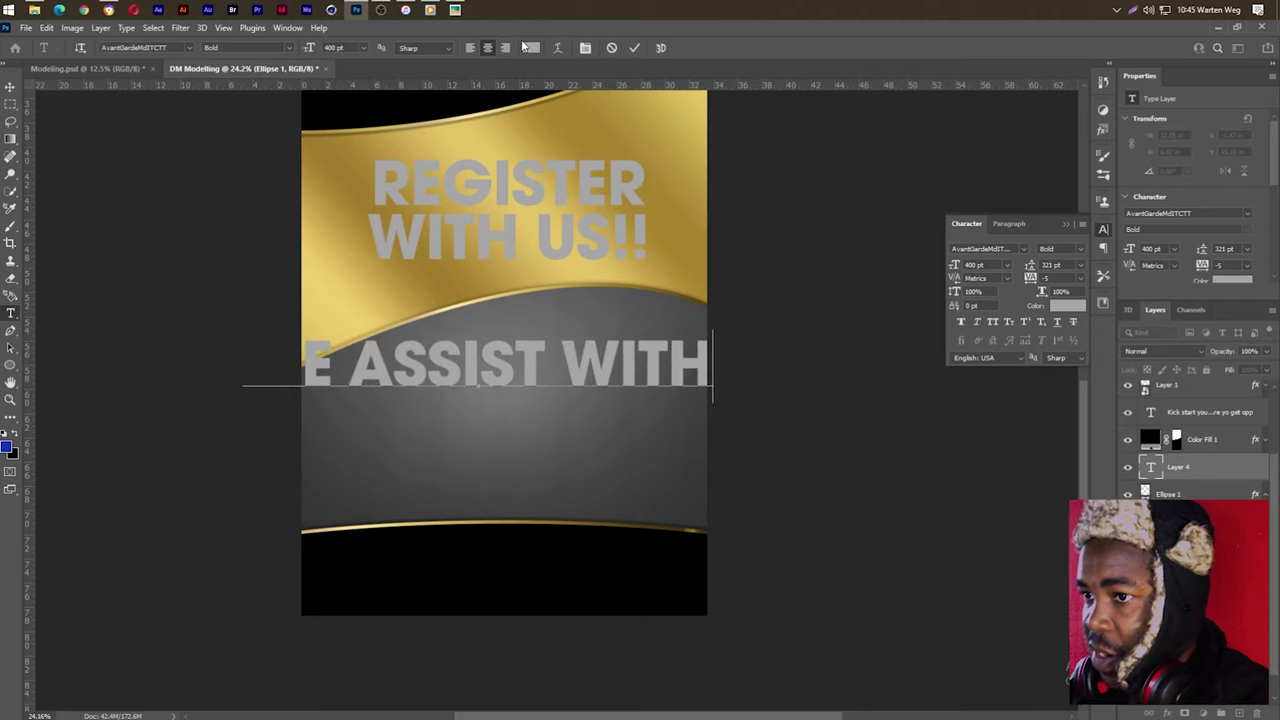
left_click(636, 48)
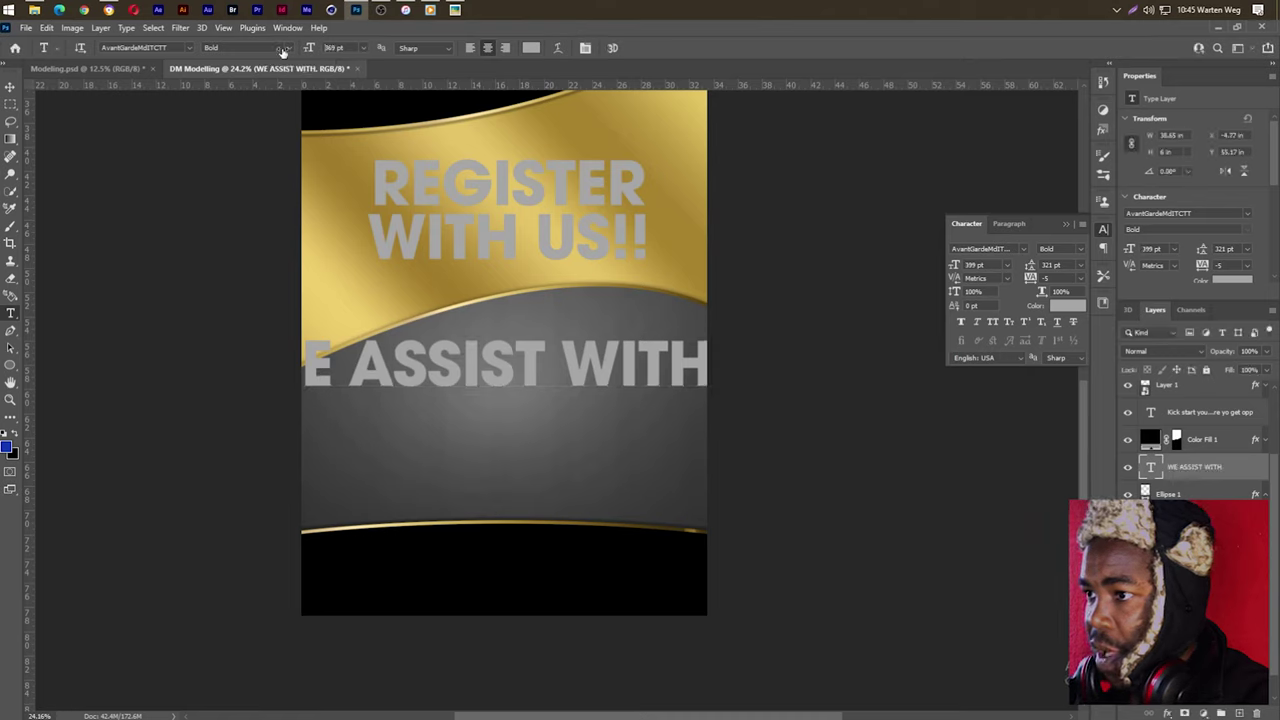
type("180")
key("Return")
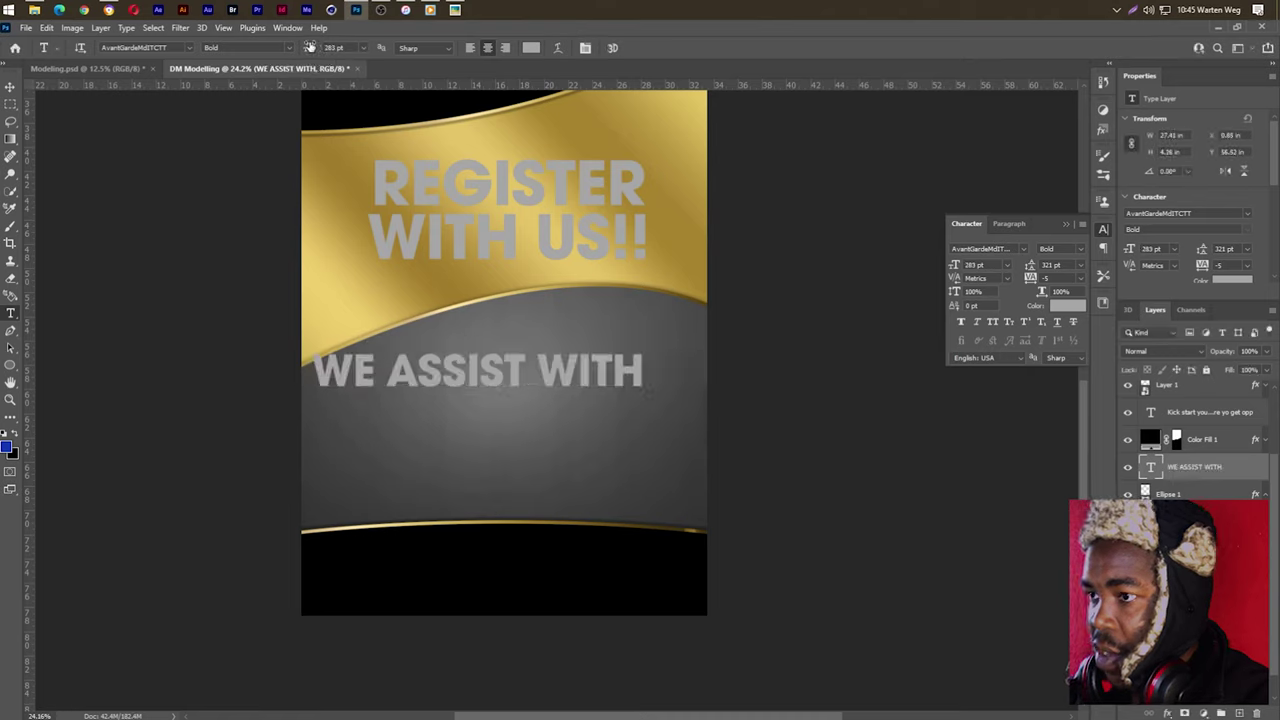
Step: Make 'WE ASSIST WITH' black (#000000) AvantGarde Md BT at 210 pt, centred under the banner
left_click(188, 48)
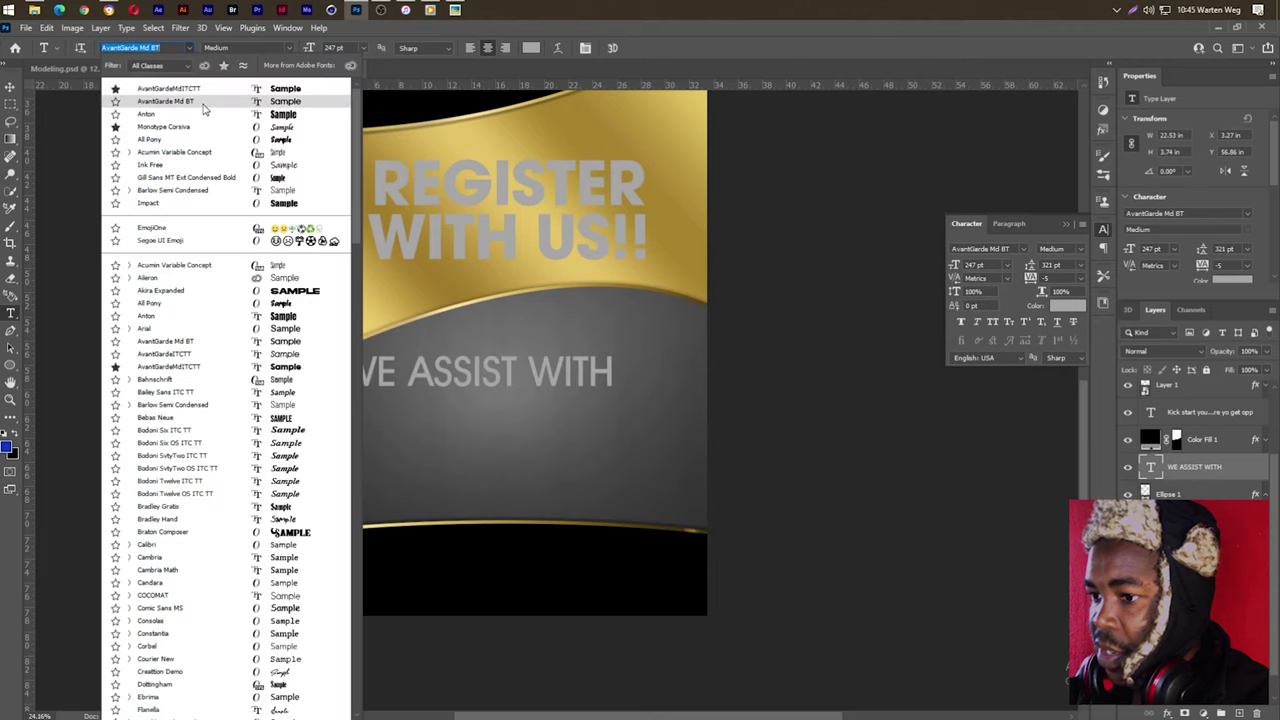
left_click(202, 104)
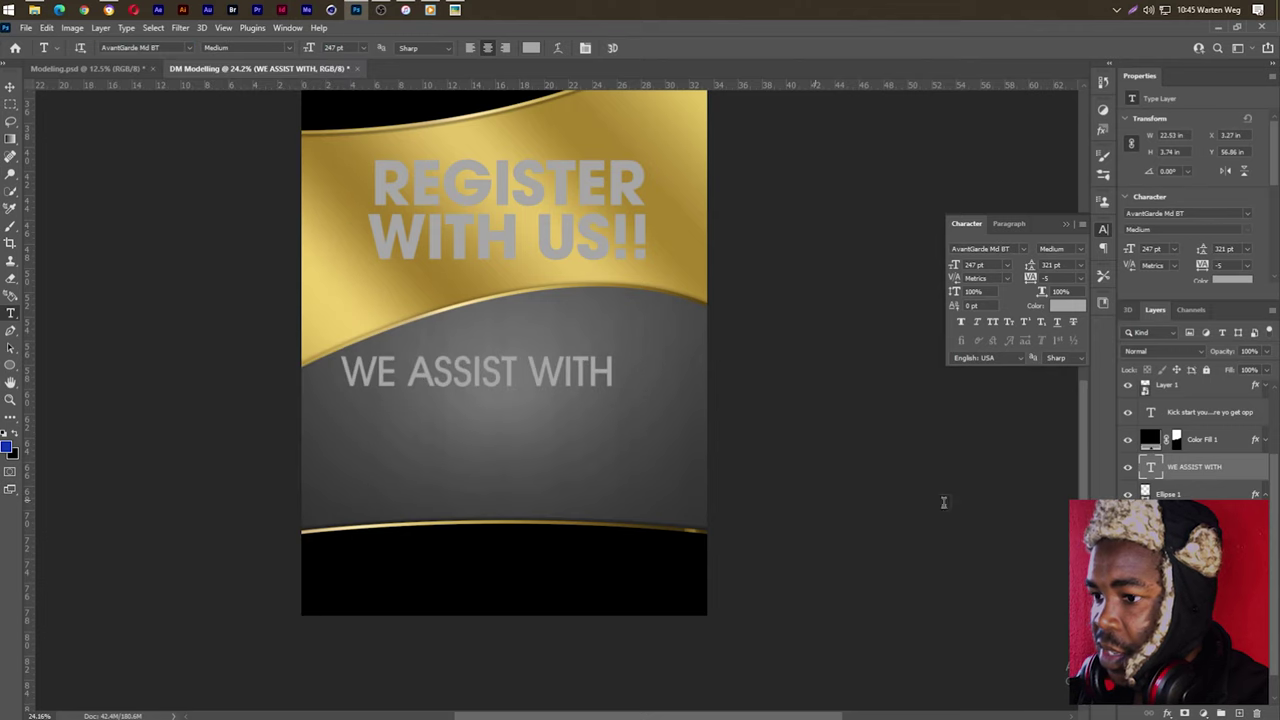
left_click(1066, 305)
left_click(530, 602)
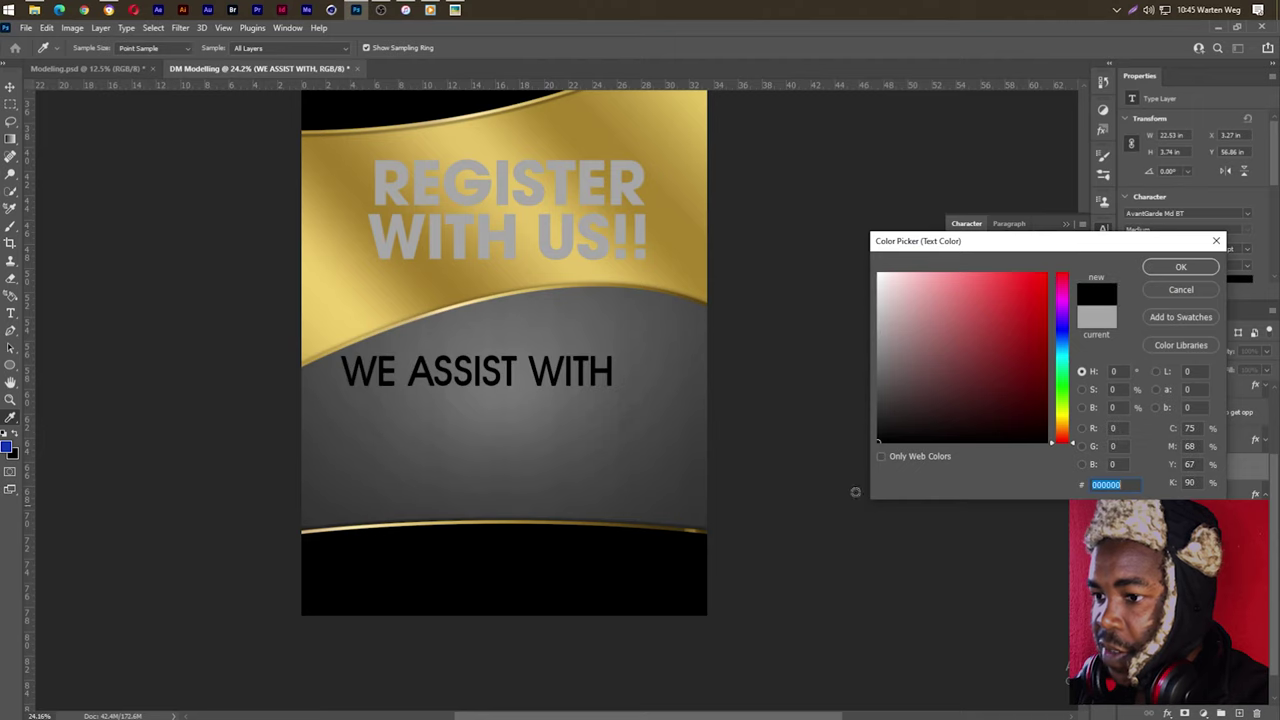
left_click(1181, 267)
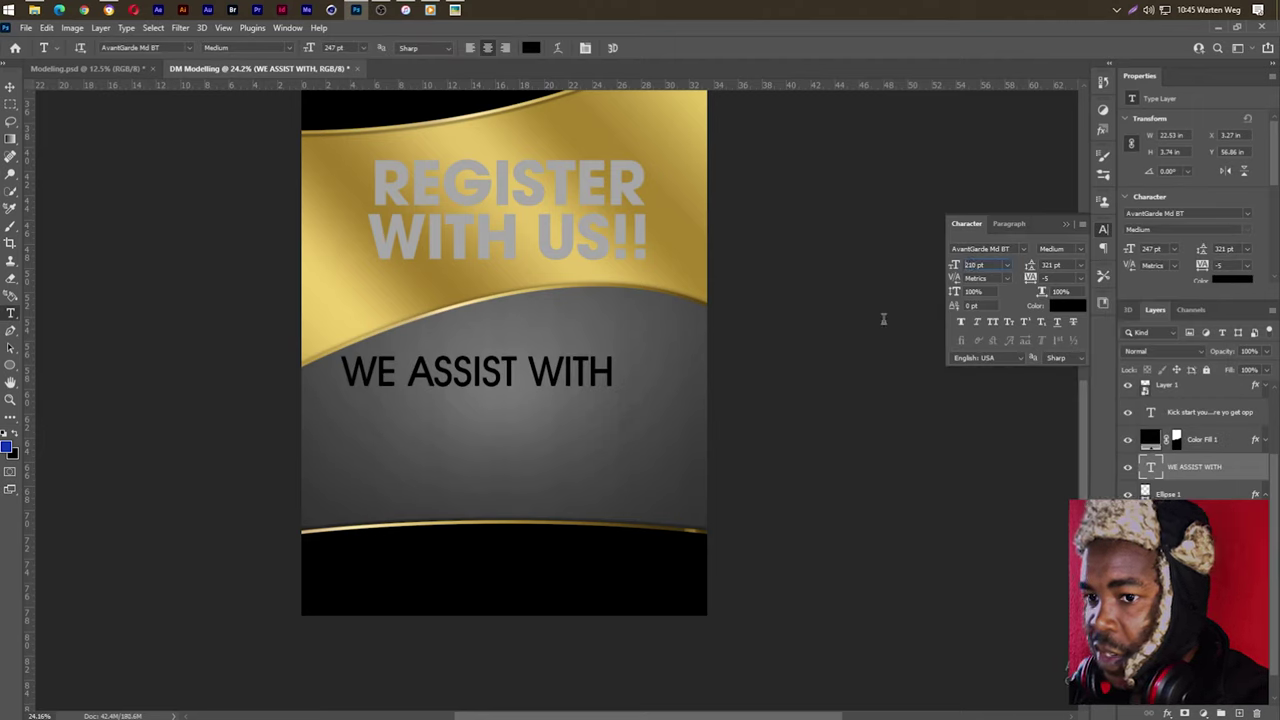
key("Return")
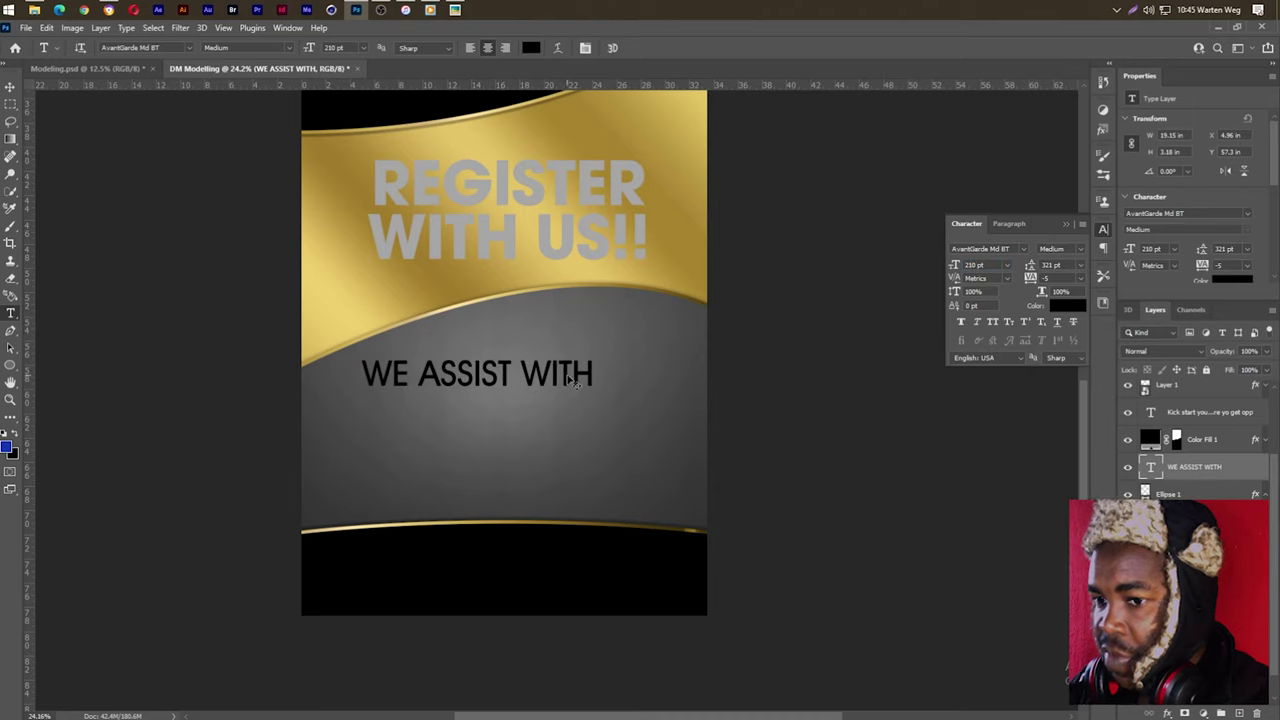
left_click_drag(569, 379, 598, 385)
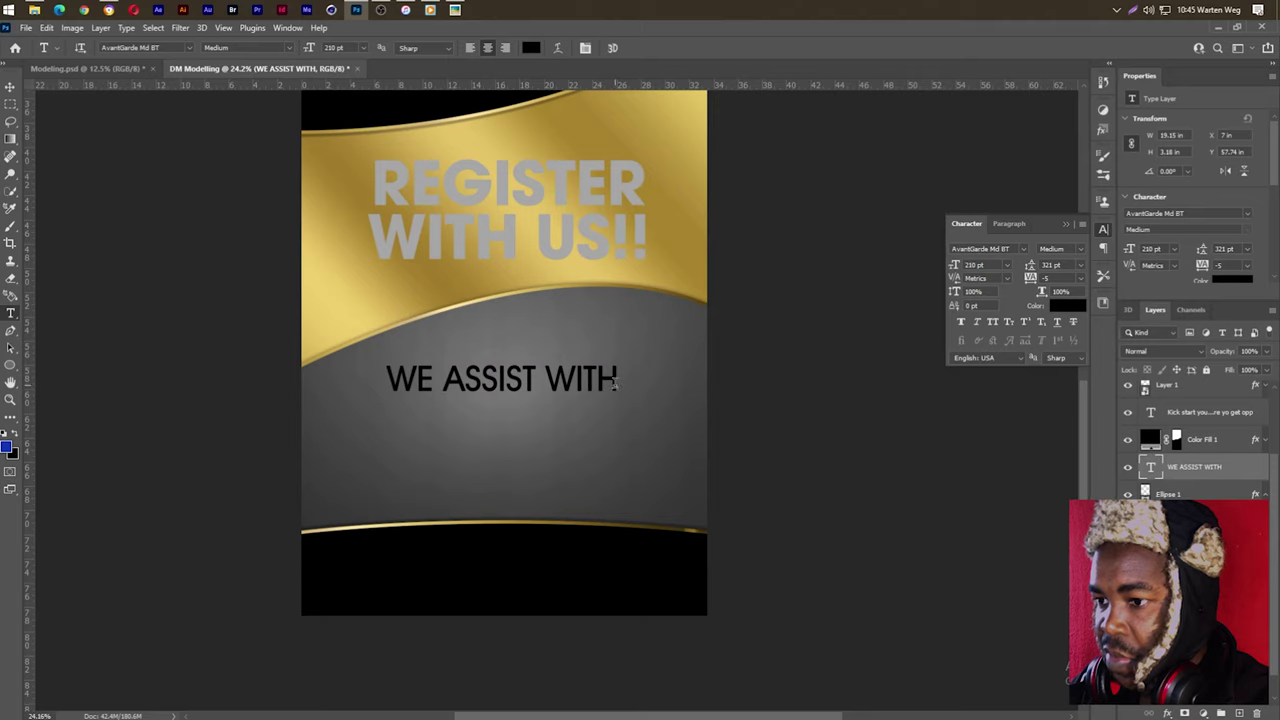
Step: List Fashion Modeling, Pageant Modeling, Runway Modeling and further services beneath 'WE ASSIST WITH'
left_click(615, 384)
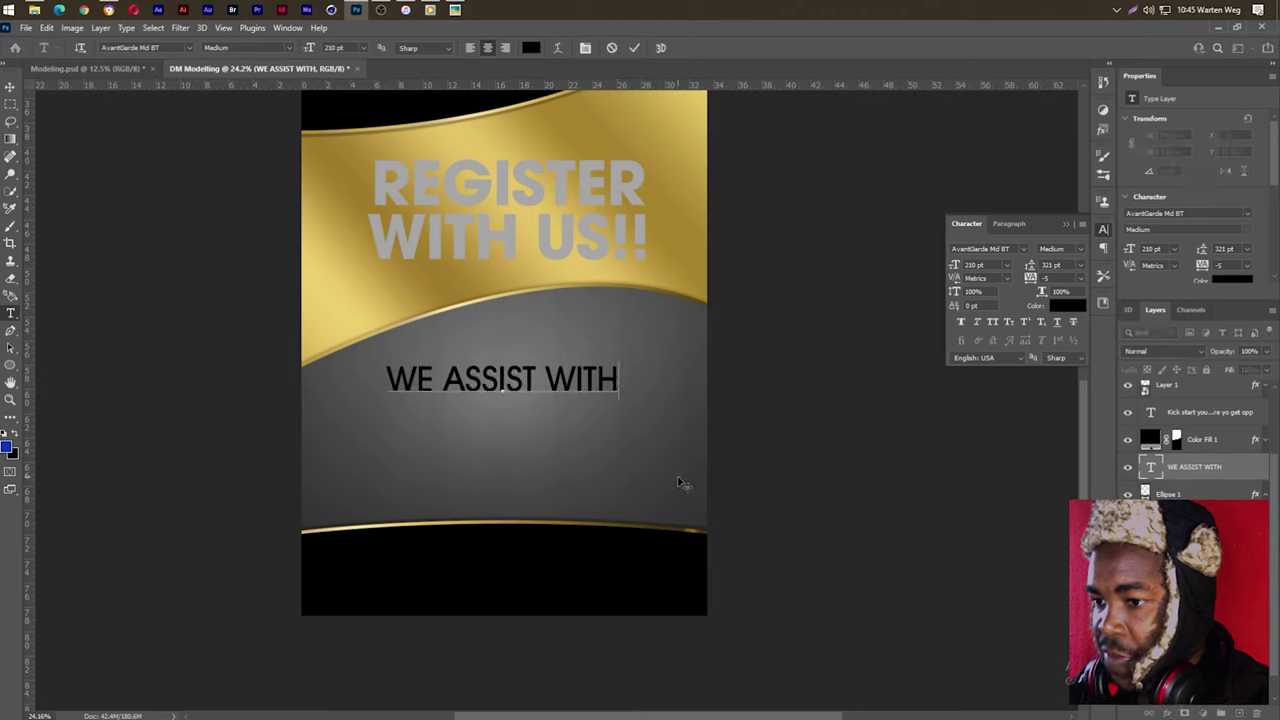
key("Return")
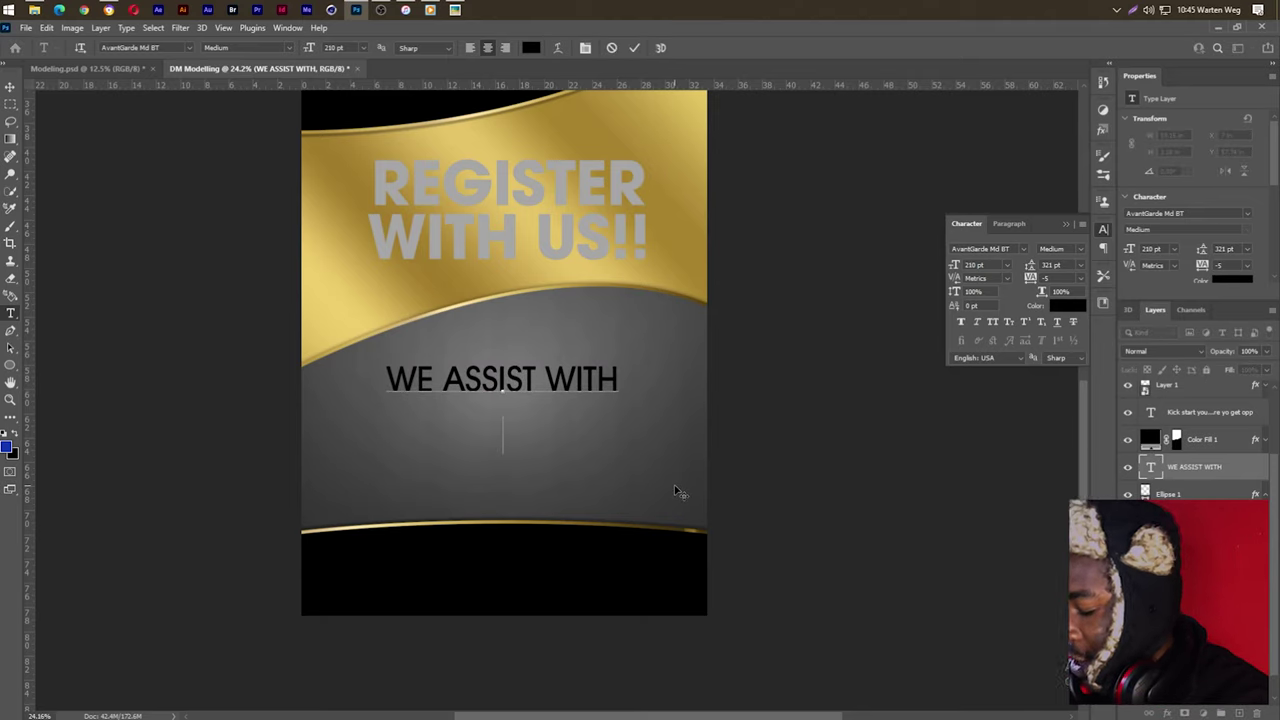
type("f")
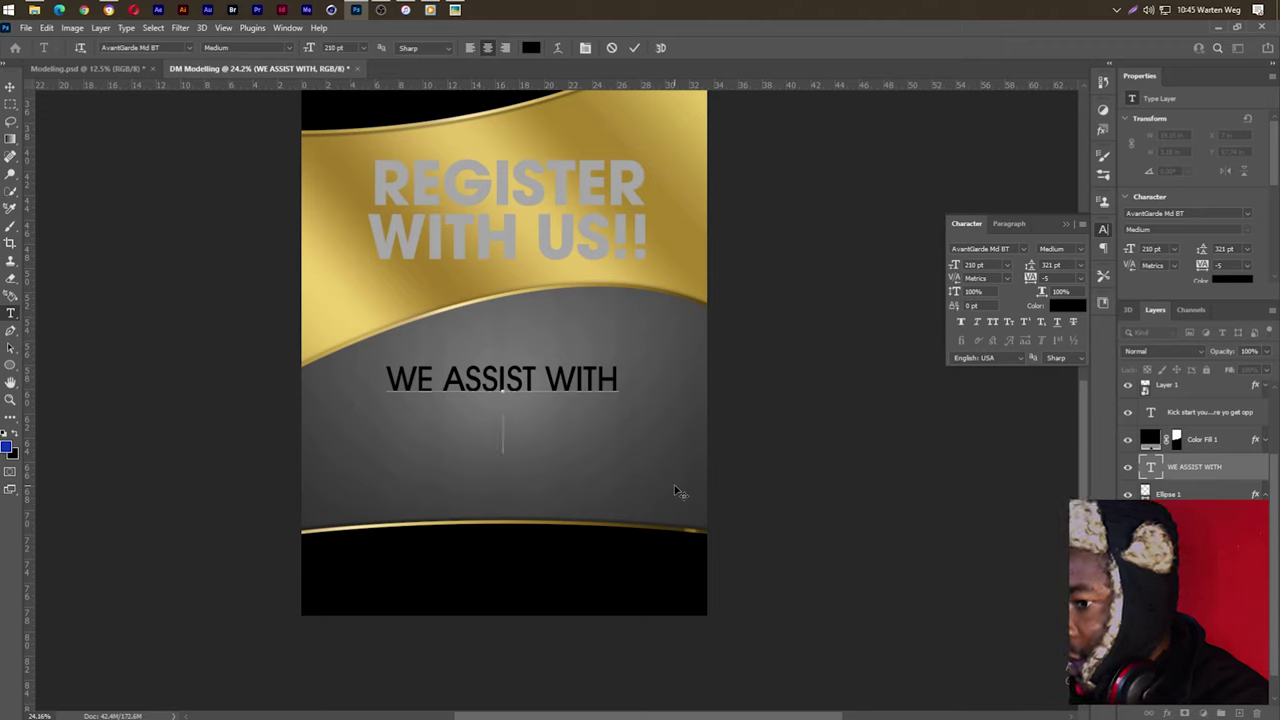
type("Fash")
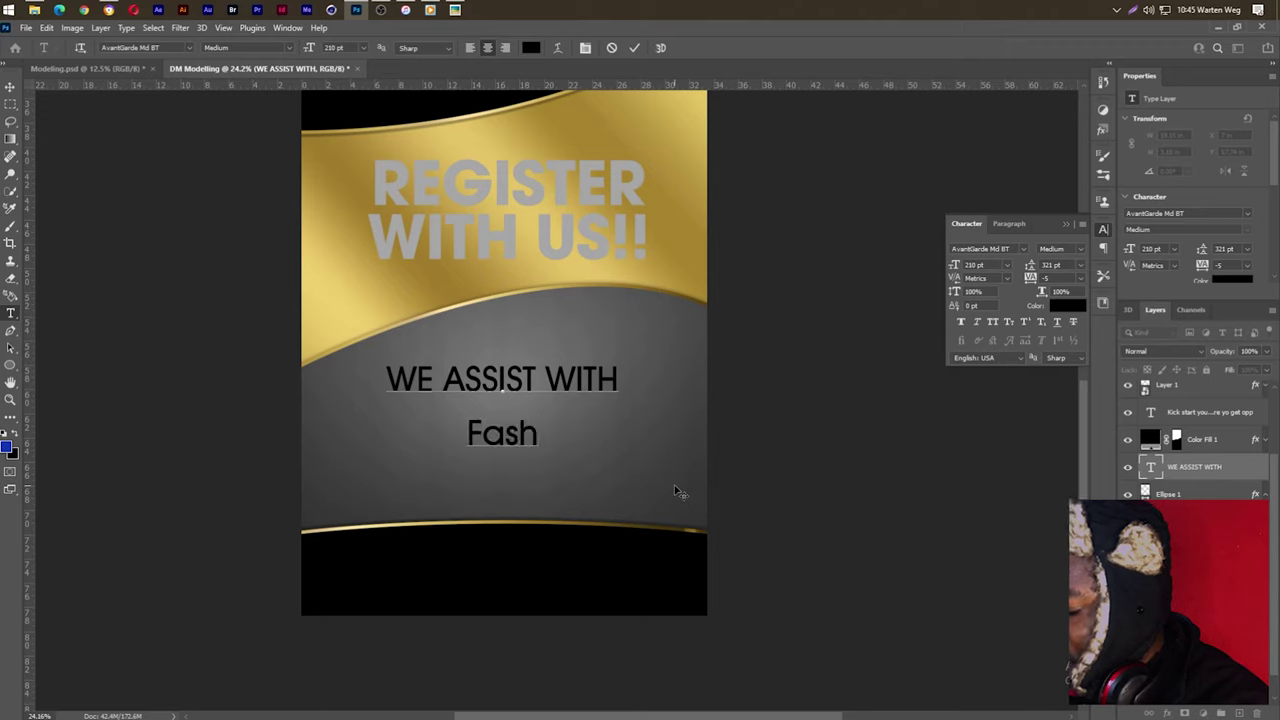
type("ion")
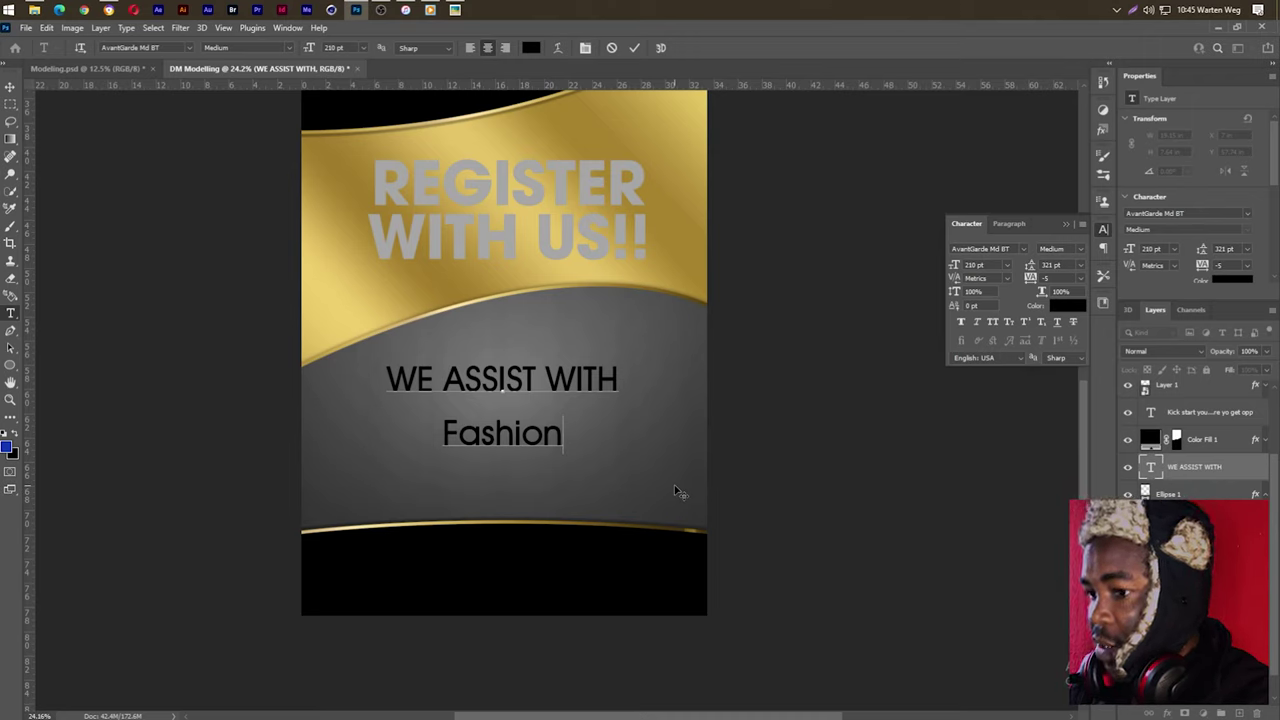
type(" Model")
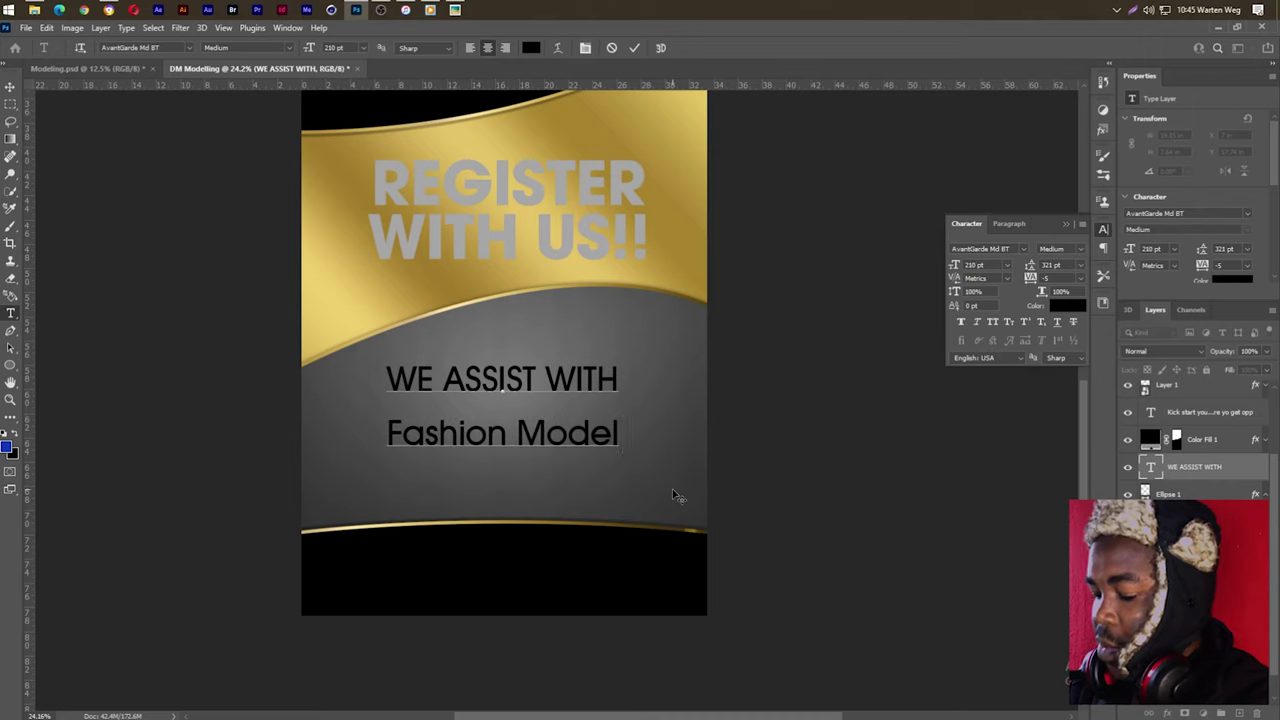
type("ing")
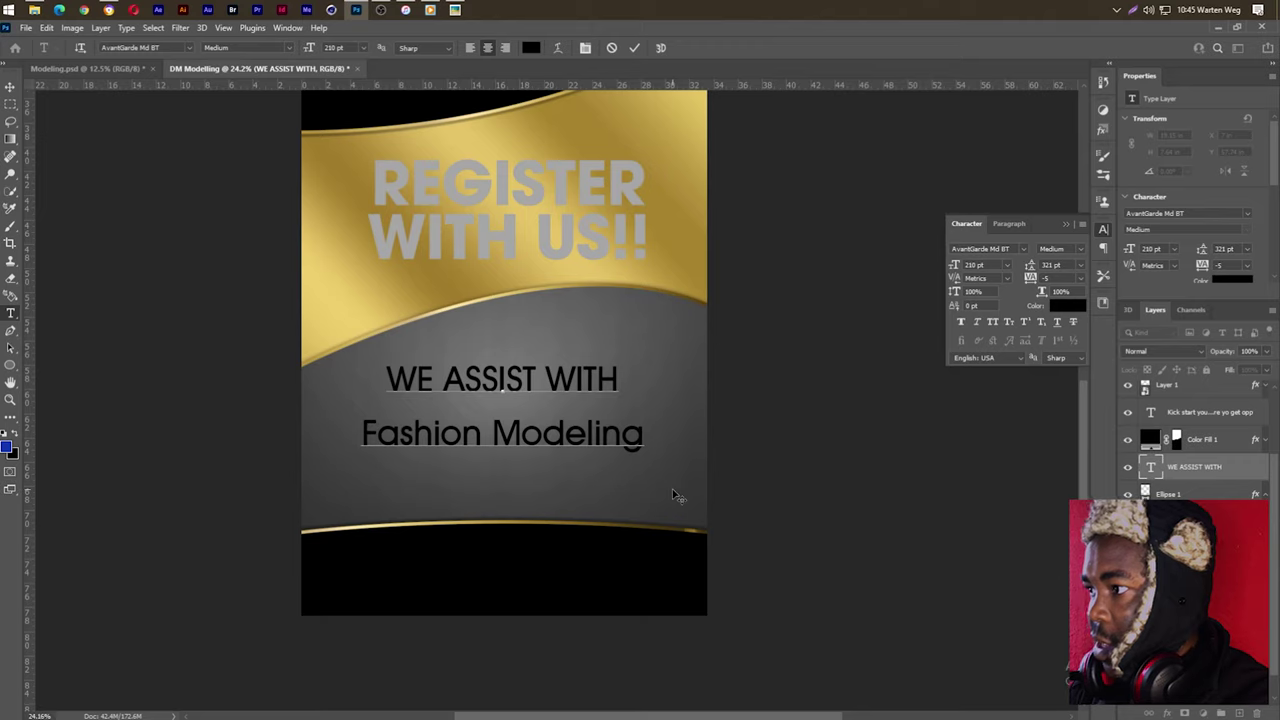
key("Return")
type("Page")
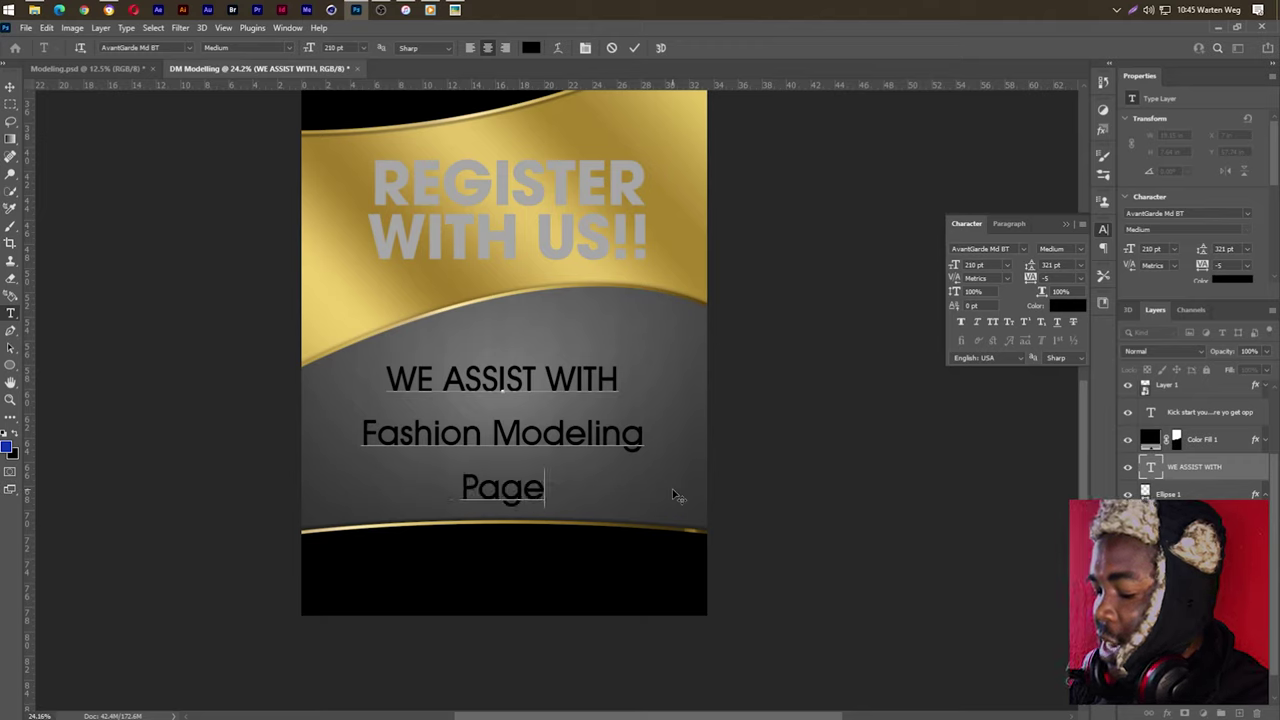
type("a")
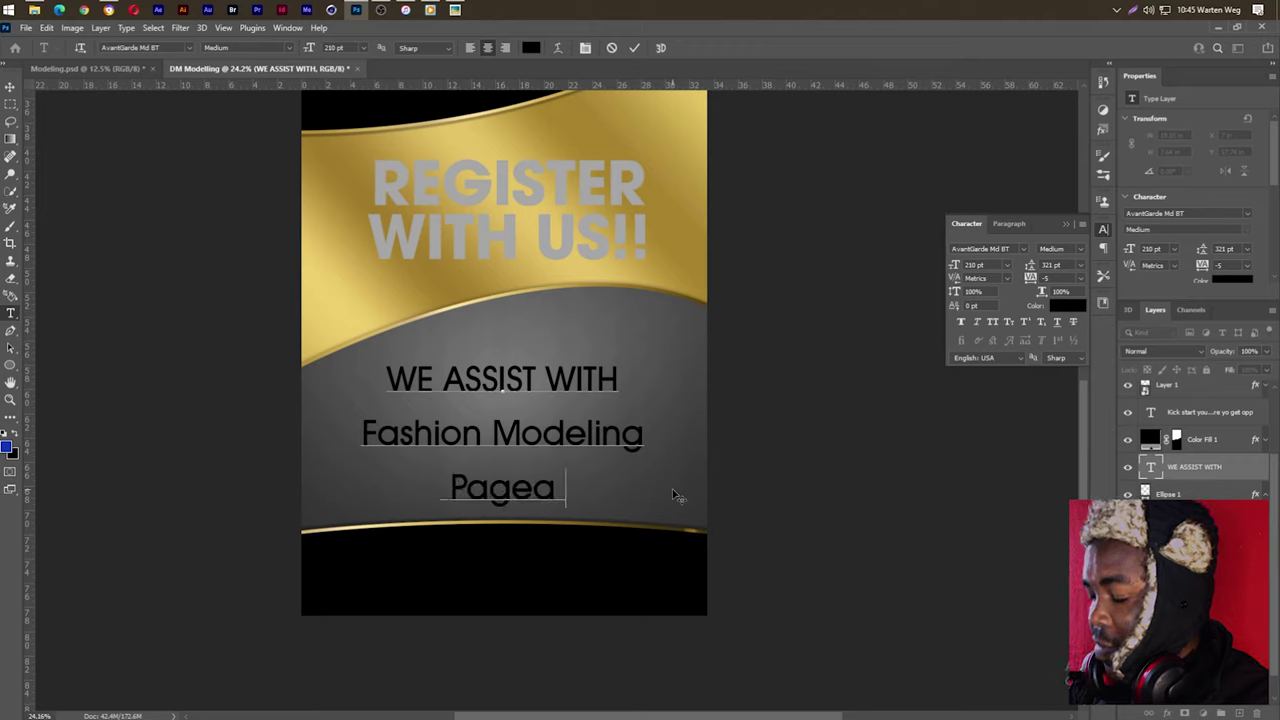
type("nt Mo")
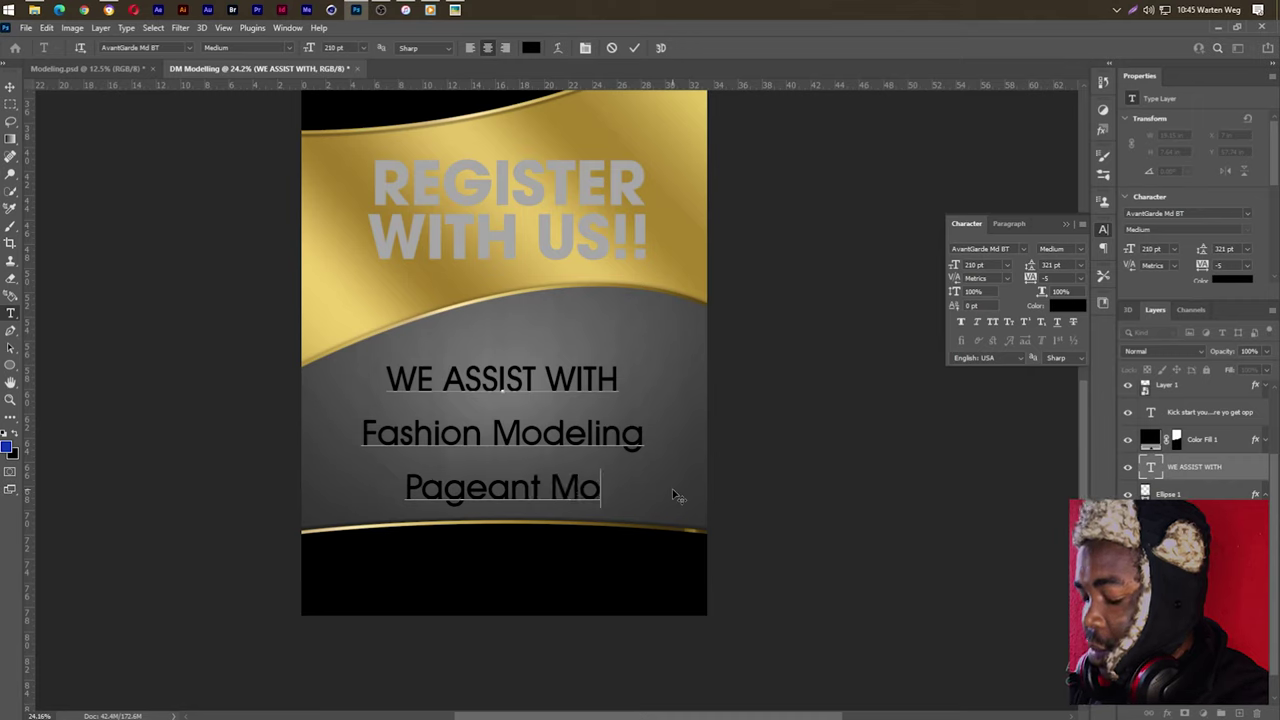
type("delin")
type("g")
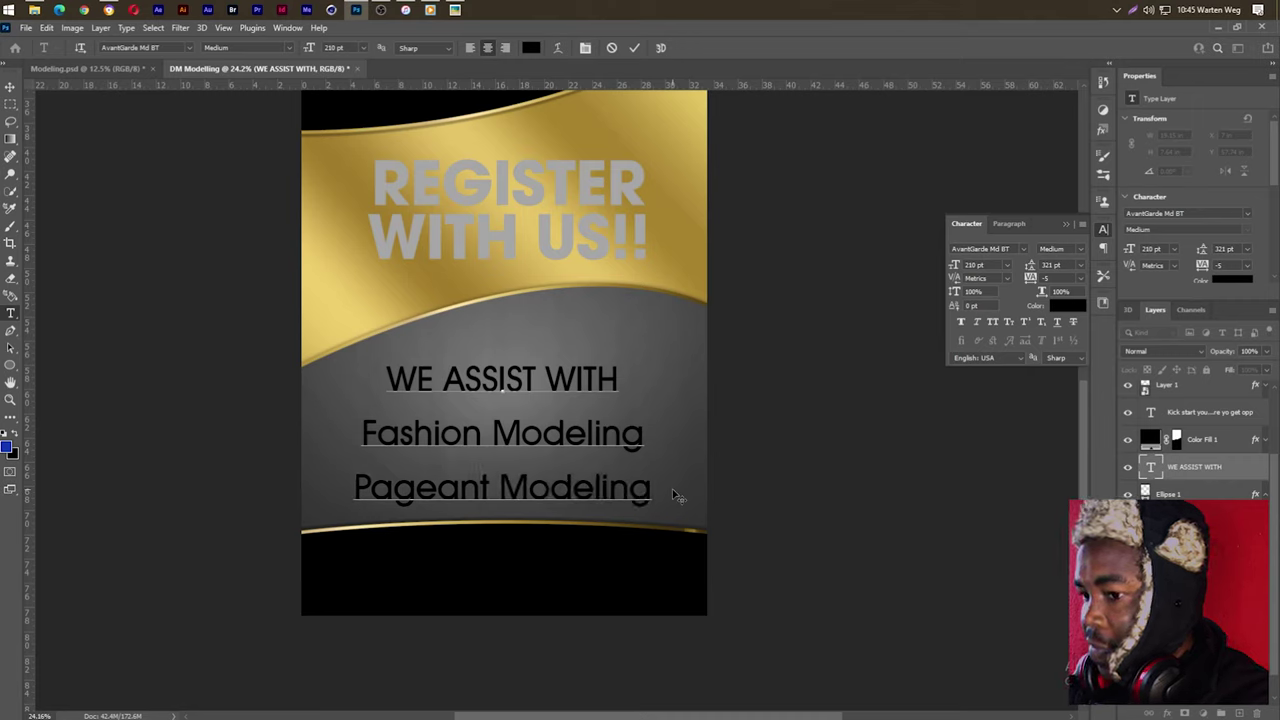
key("Return")
type("R")
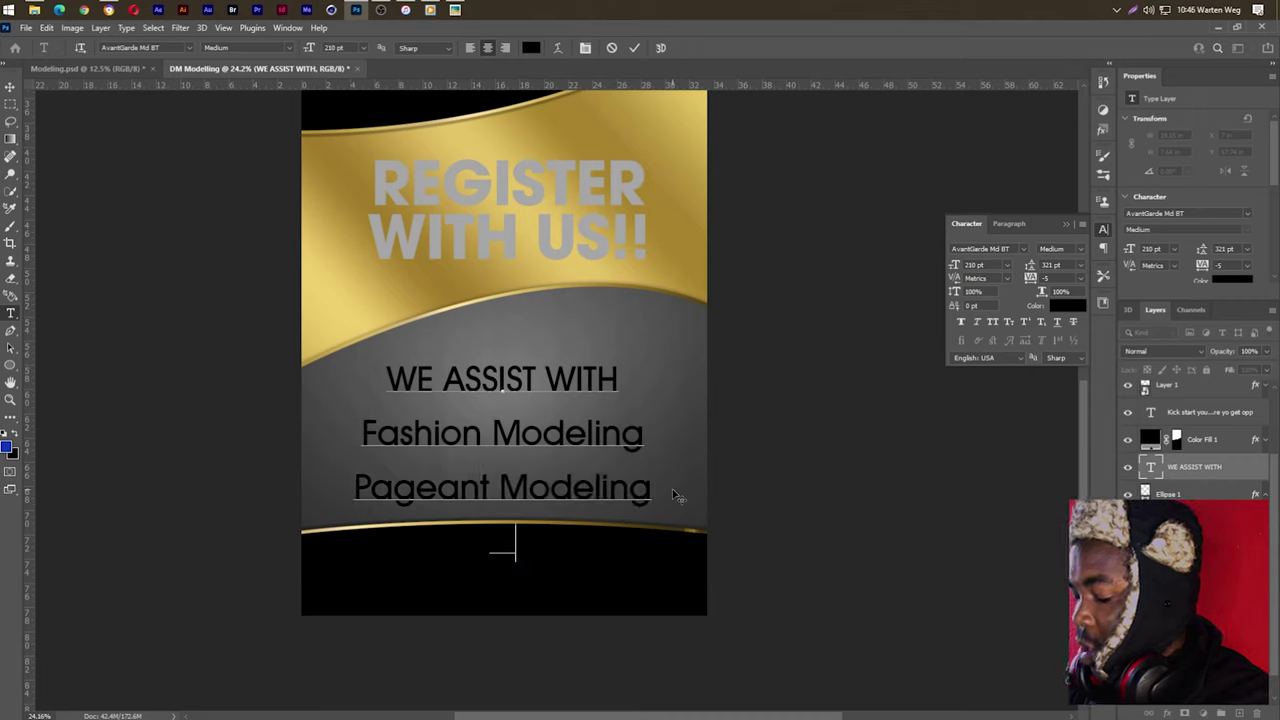
type("unway ")
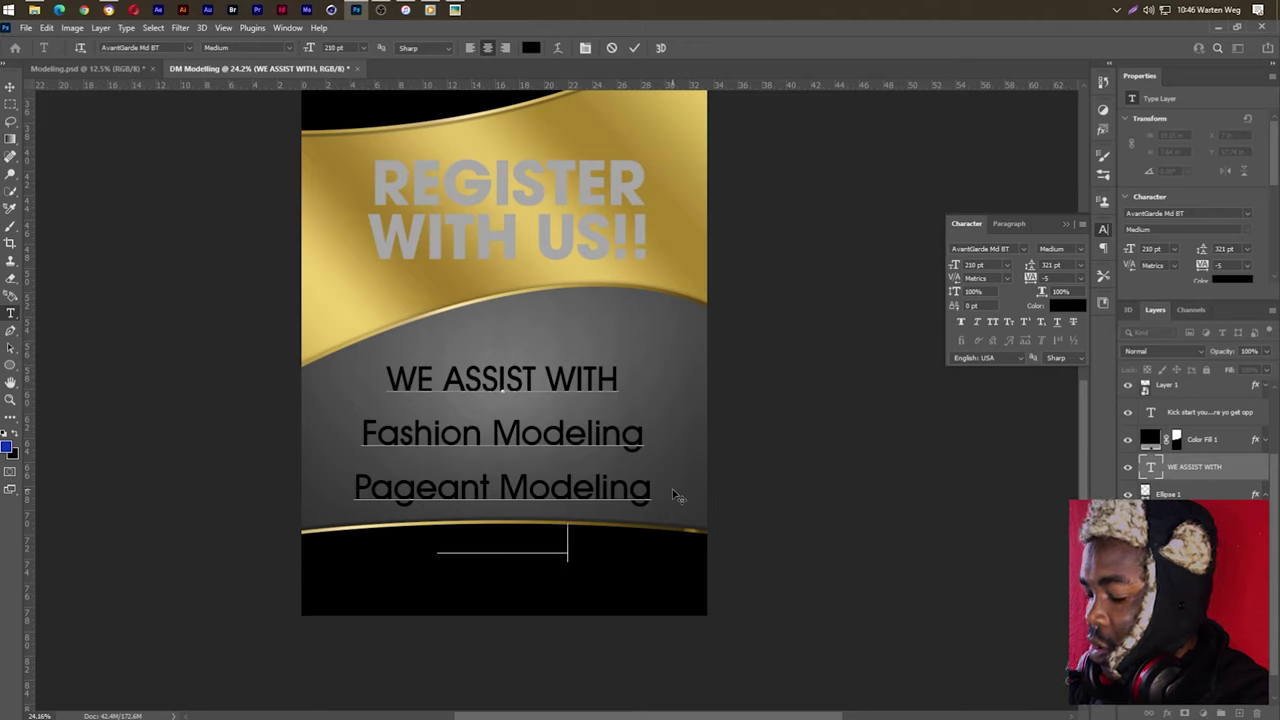
type("Mode")
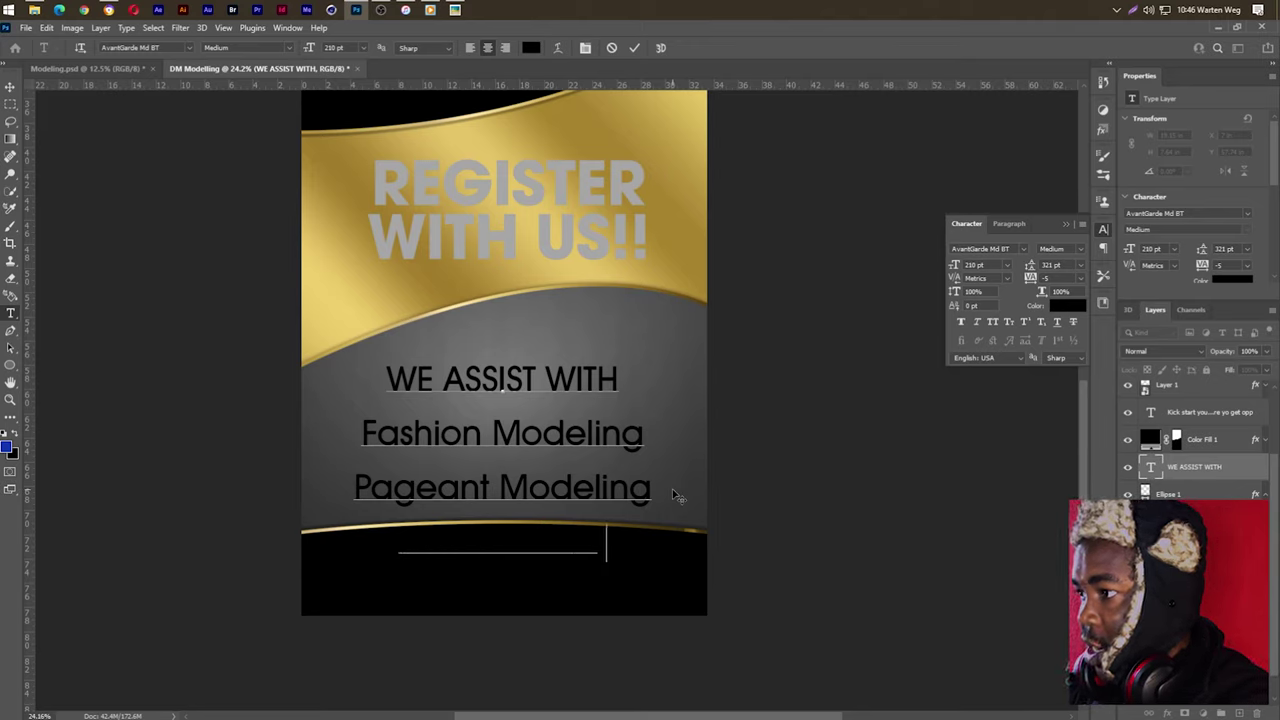
type("ling")
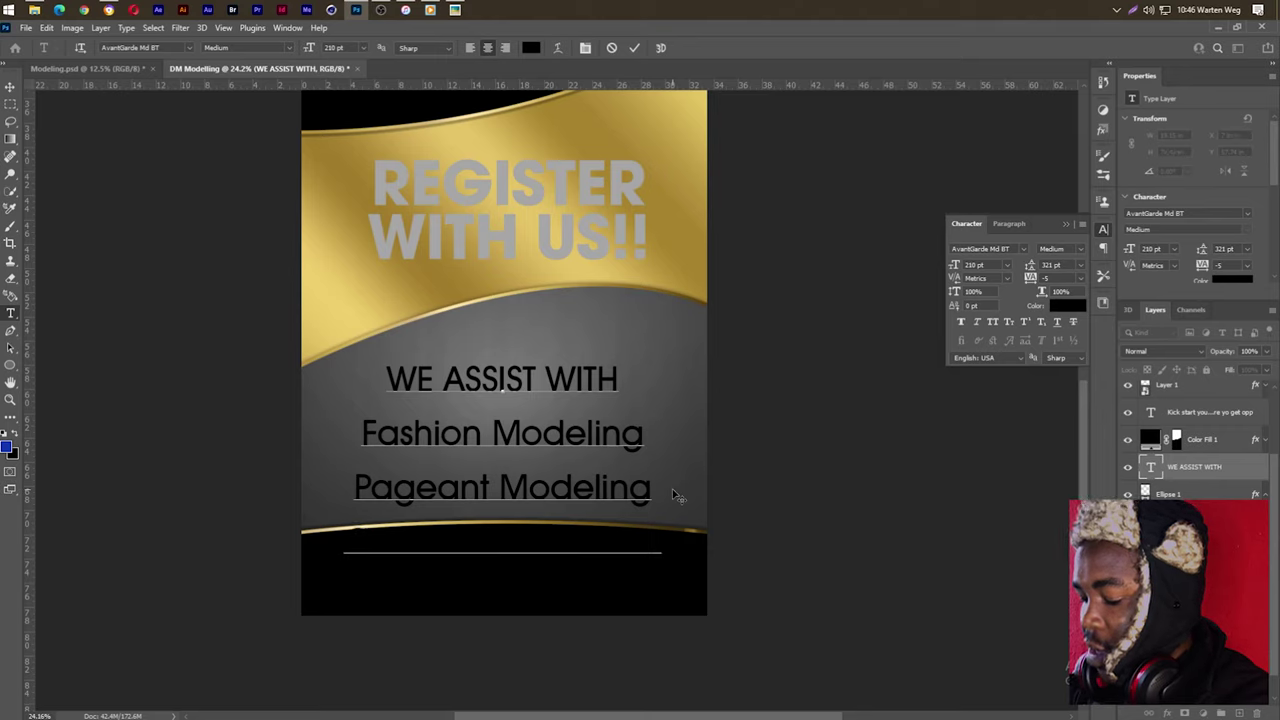
type("s &")
key("Return")
type("Pr")
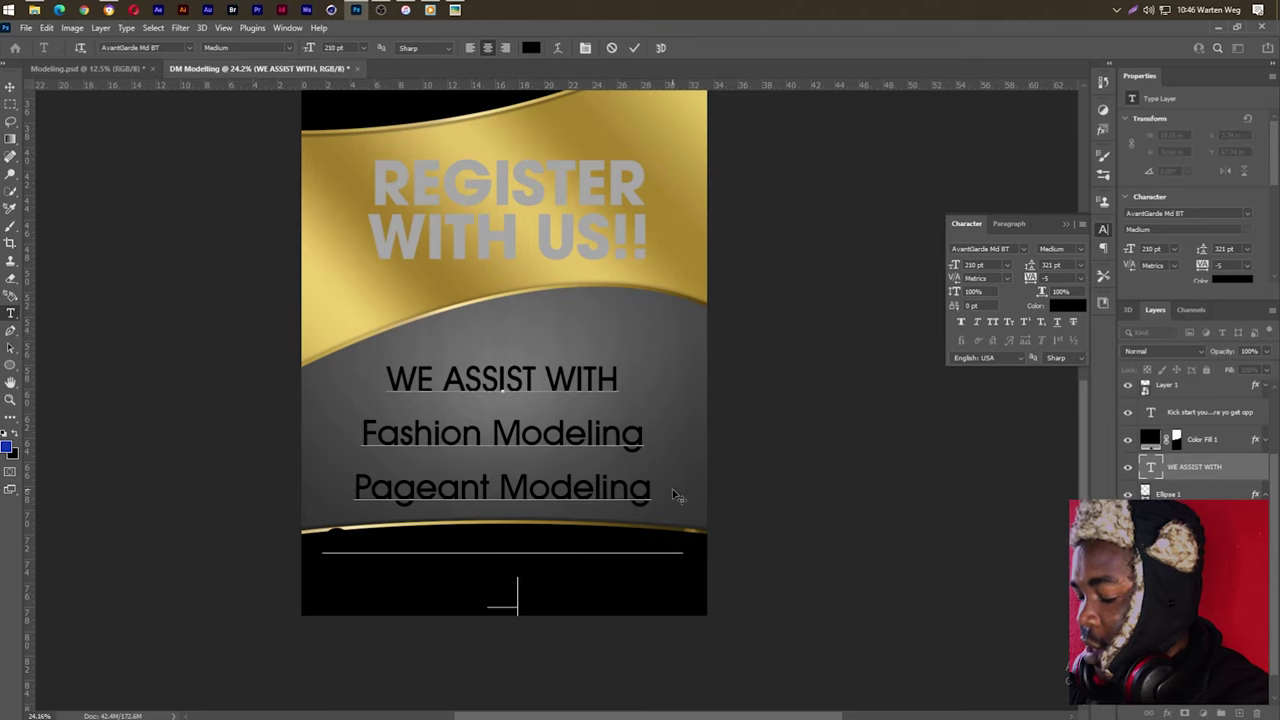
type("int")
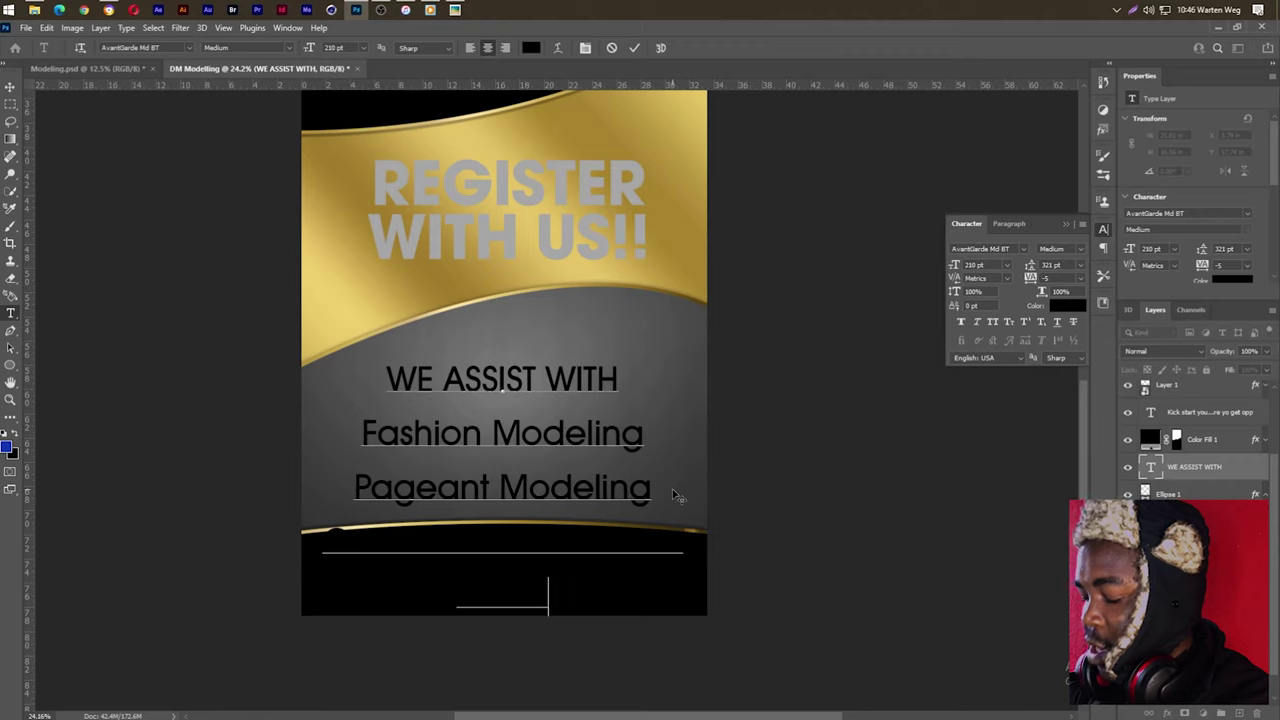
type("od")
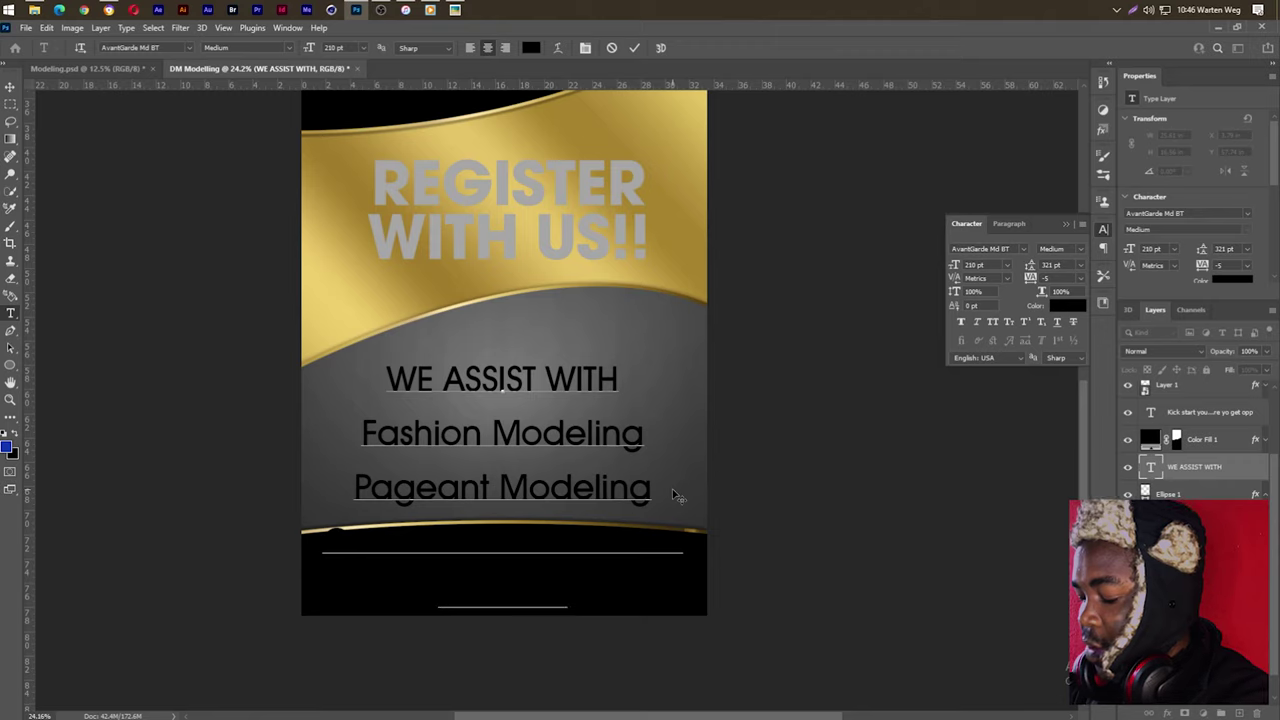
type("eling")
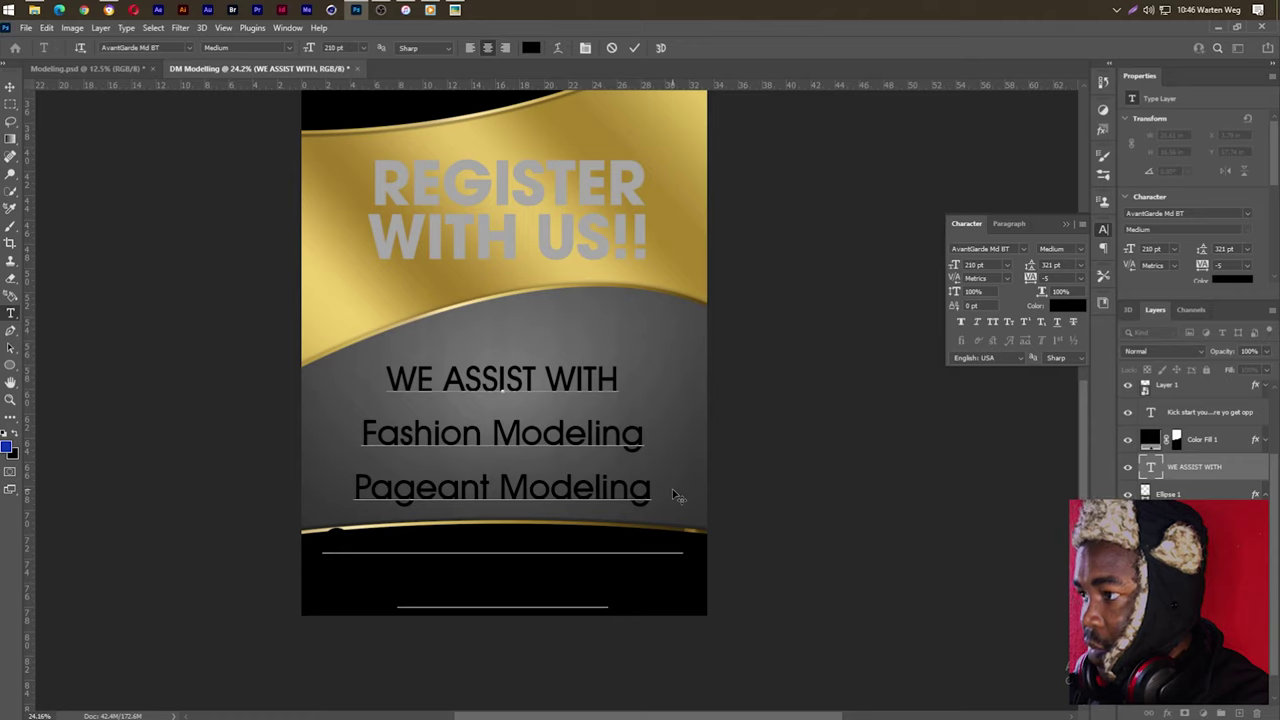
type(" &")
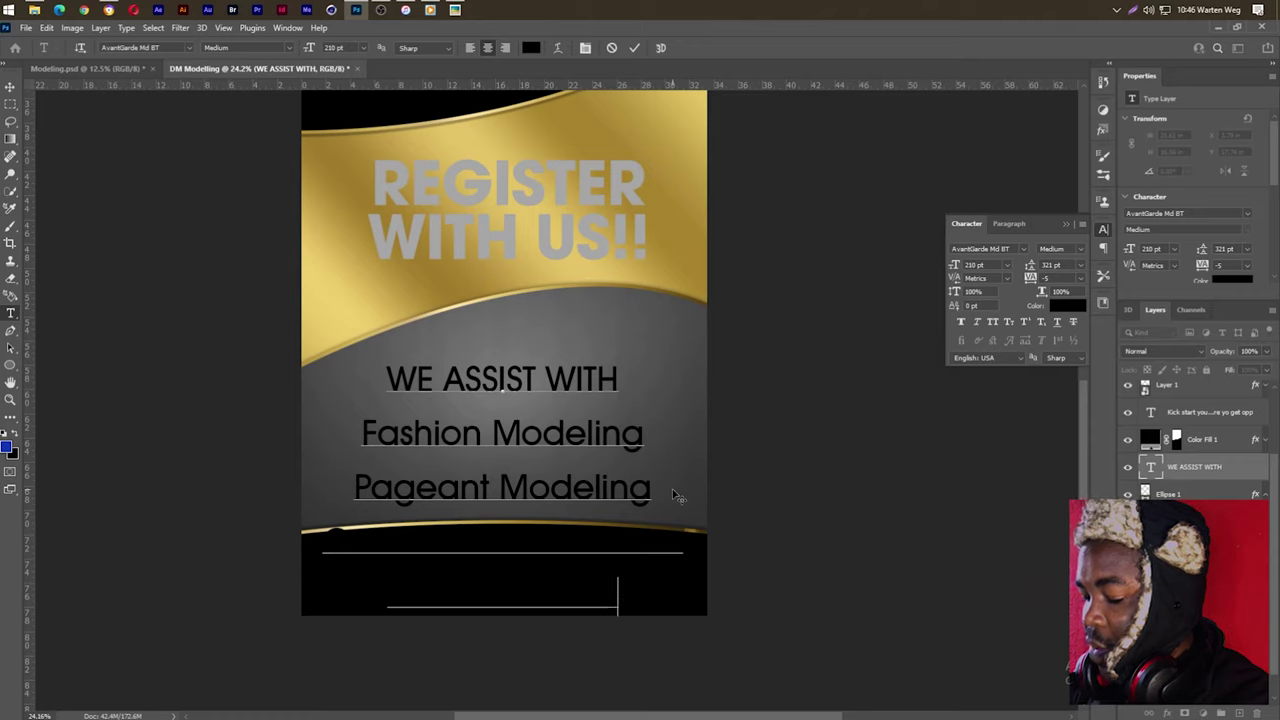
type(" Ru")
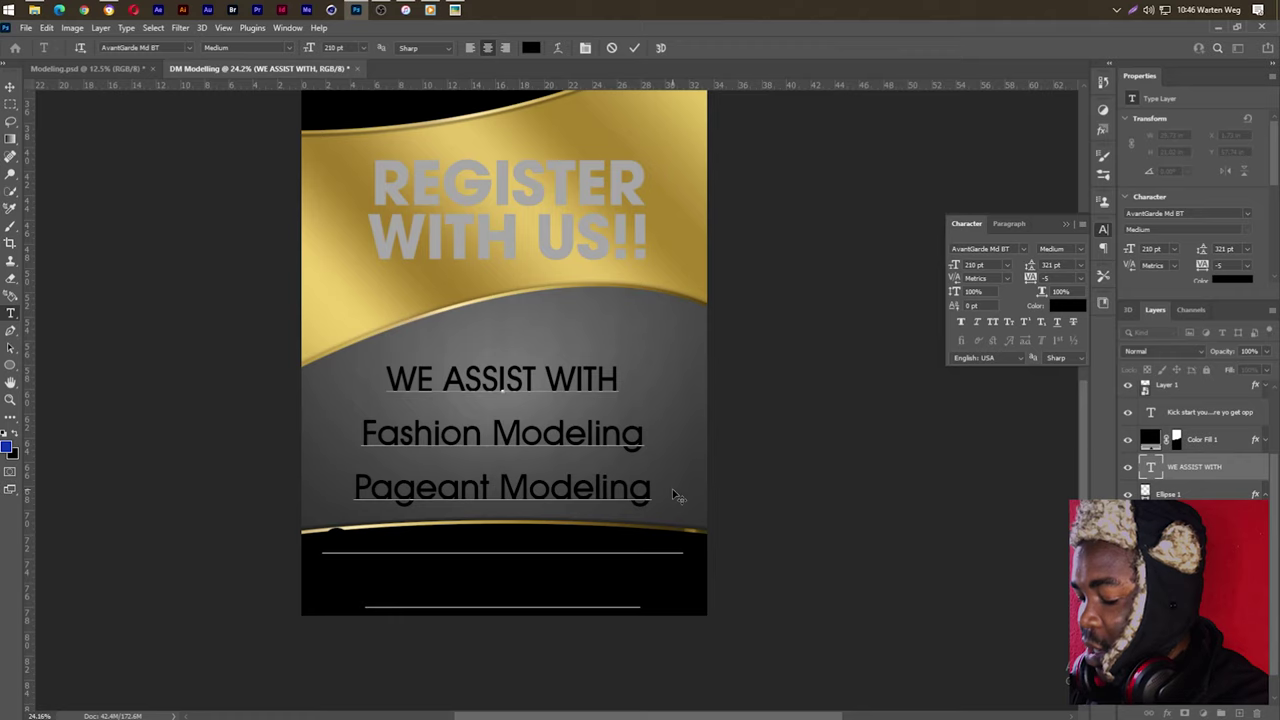
type("nw")
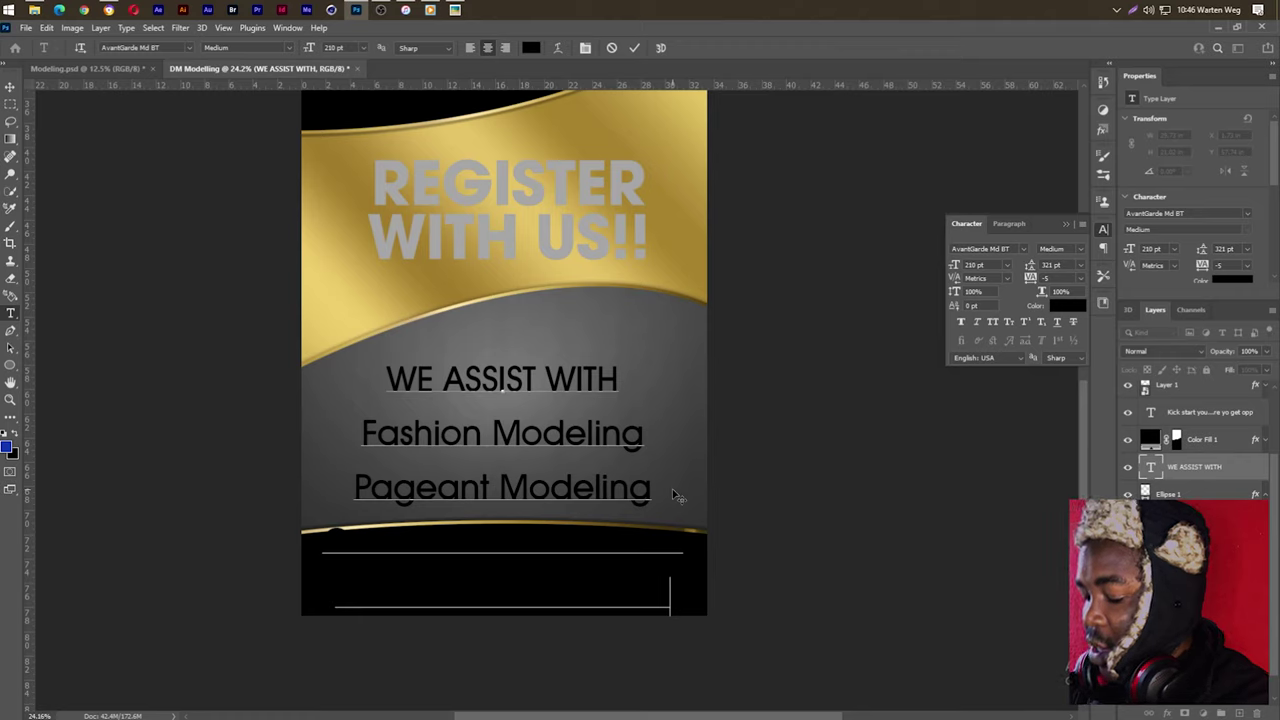
type("ay")
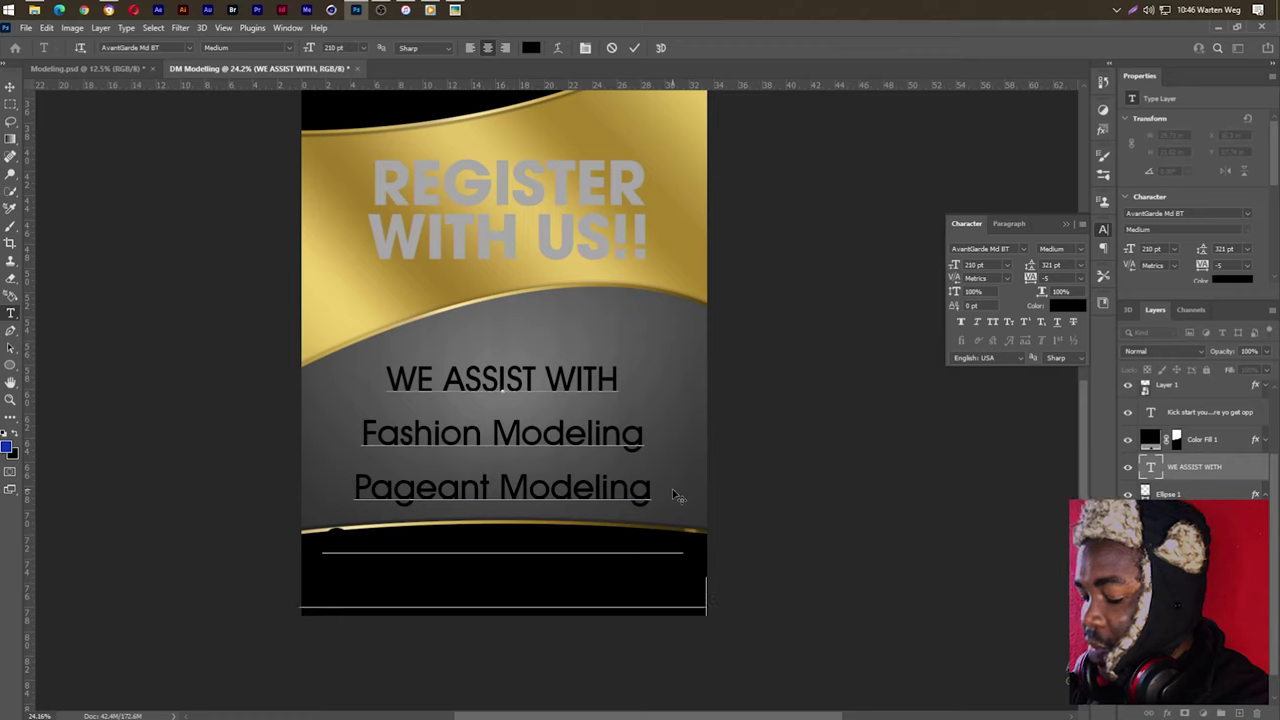
type(" M")
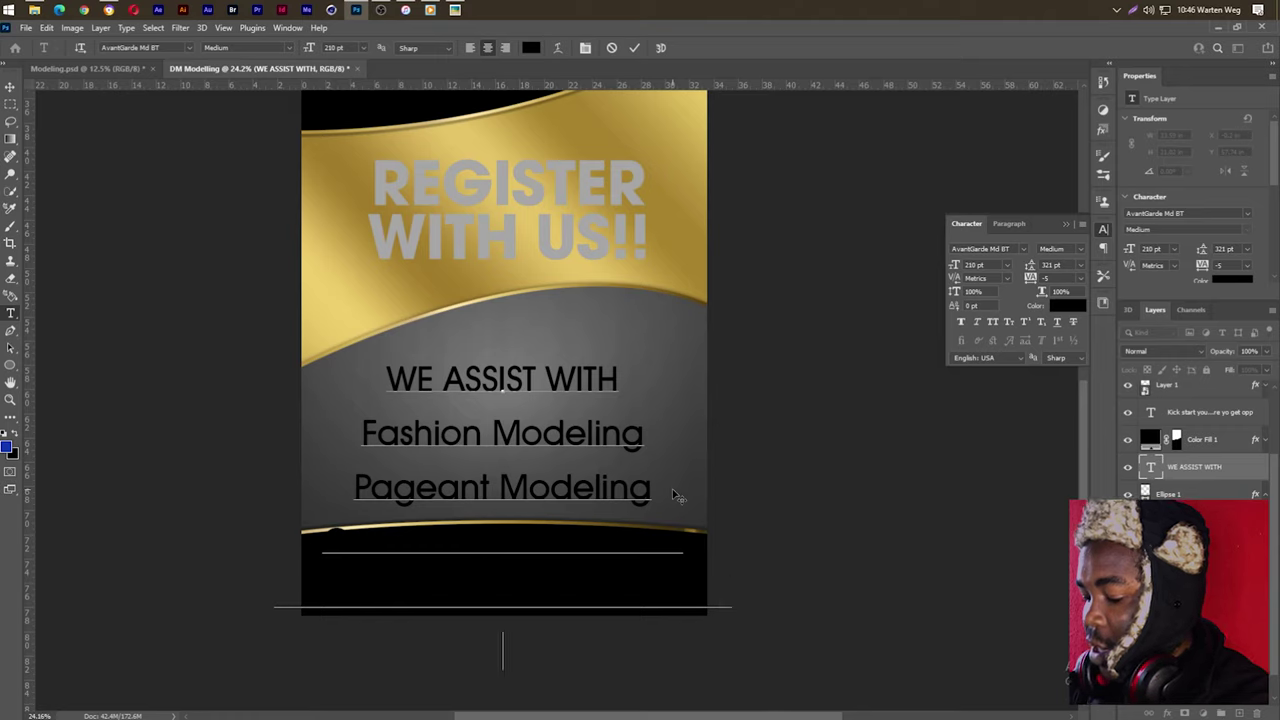
type(" mm")
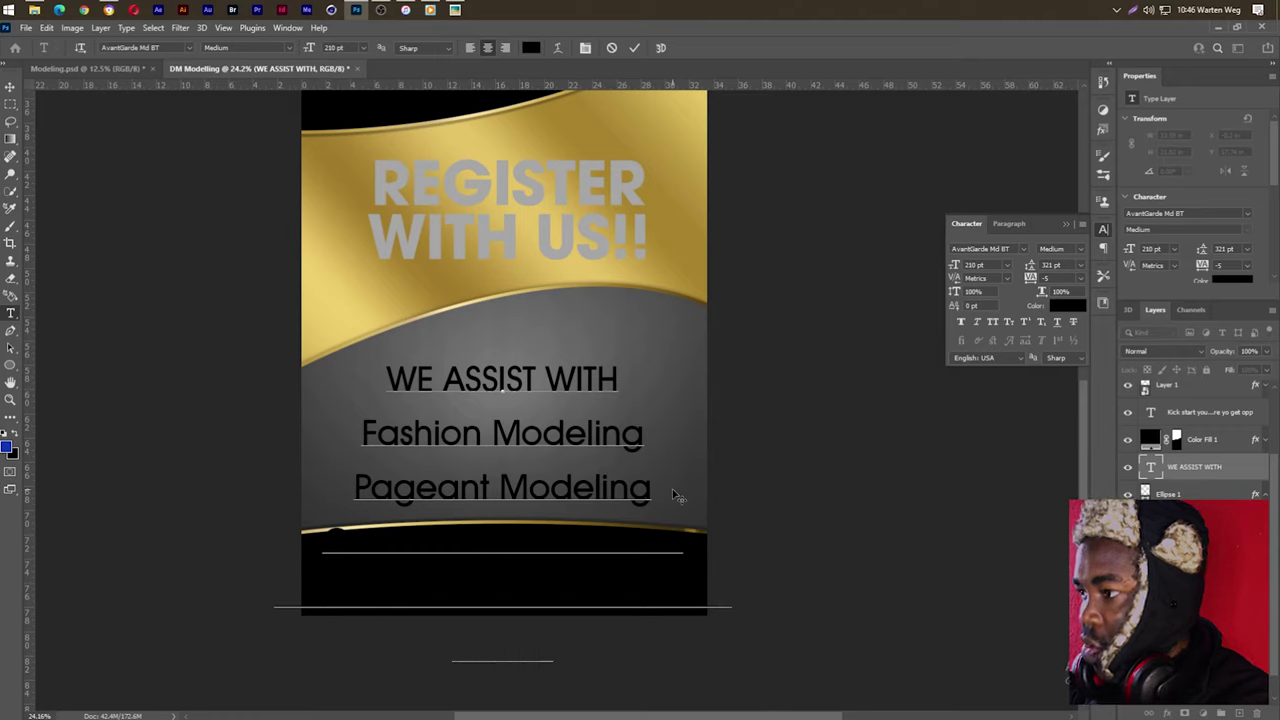
type("erci")
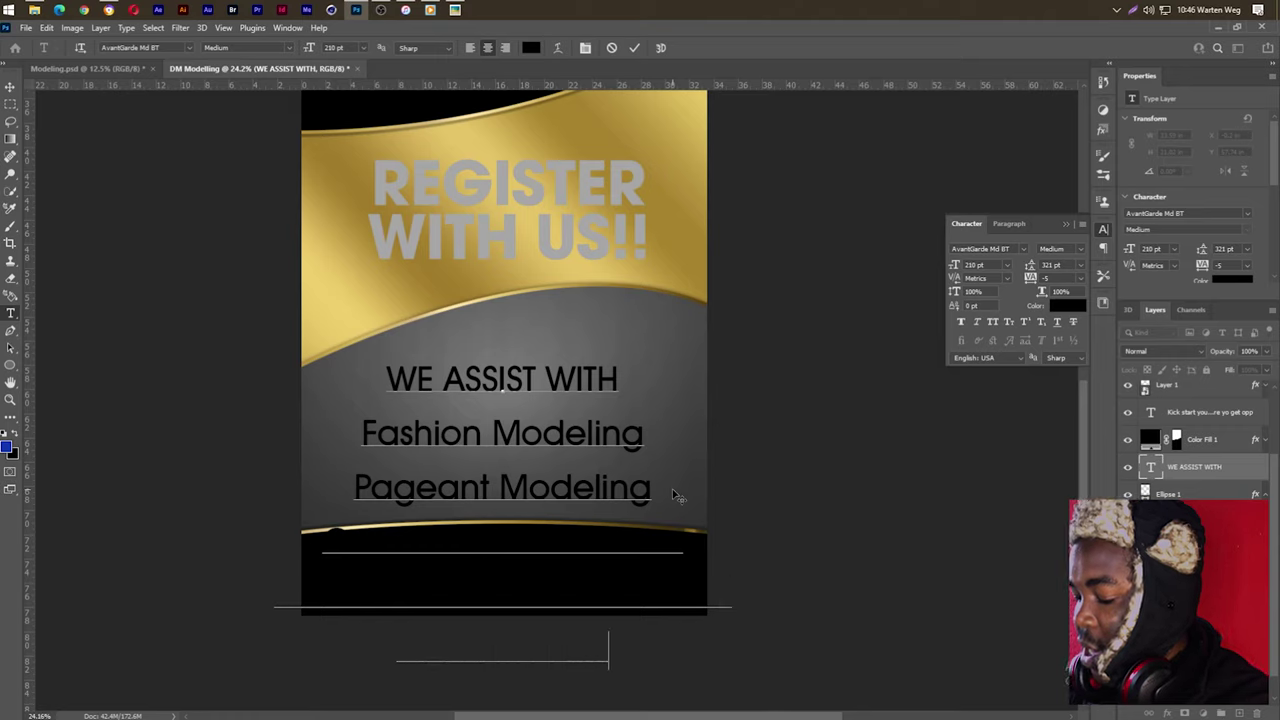
type("al")
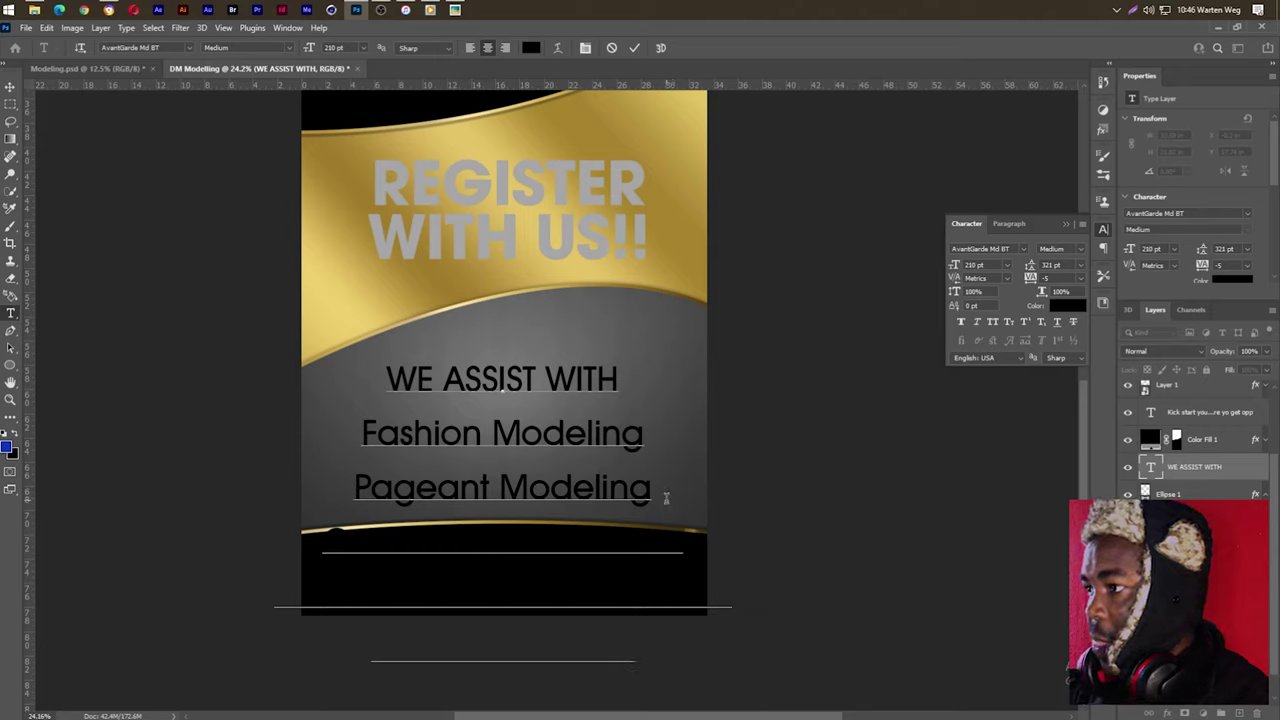
Step: Set the text block's line spacing to 180 pt and font size to 206 pt
left_click(633, 49)
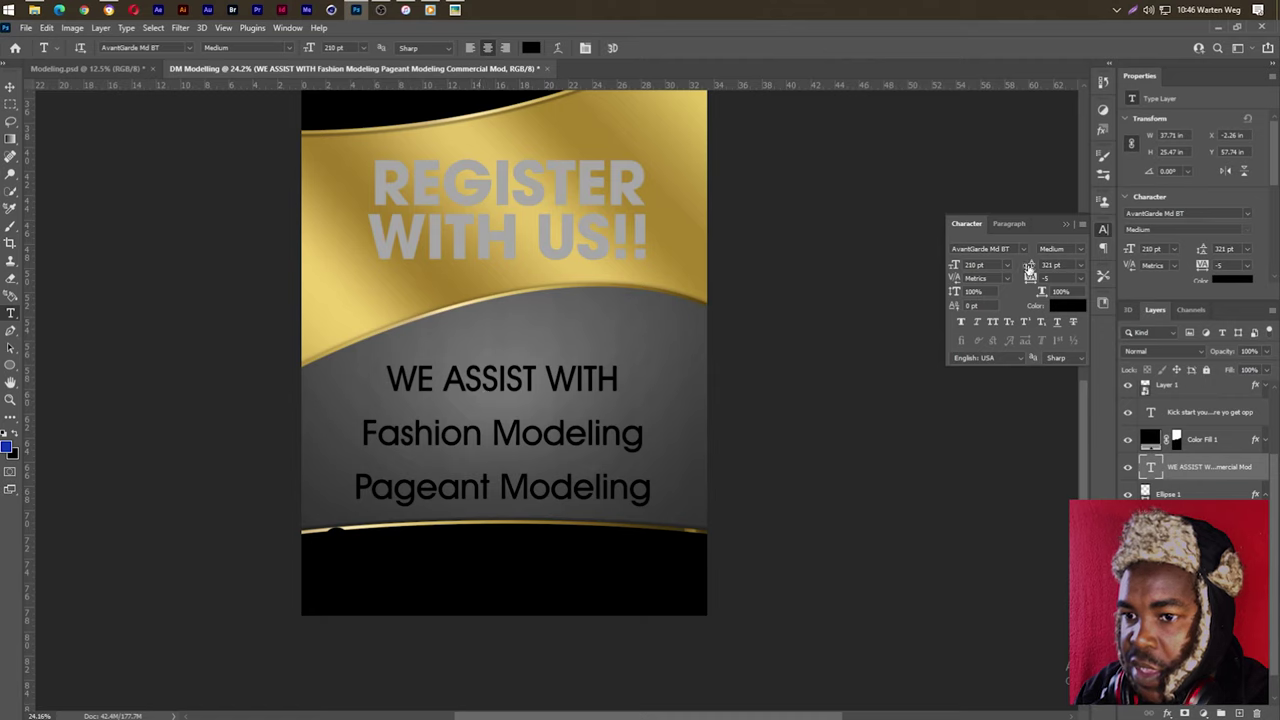
left_click_drag(1030, 270, 1017, 271)
key("Return")
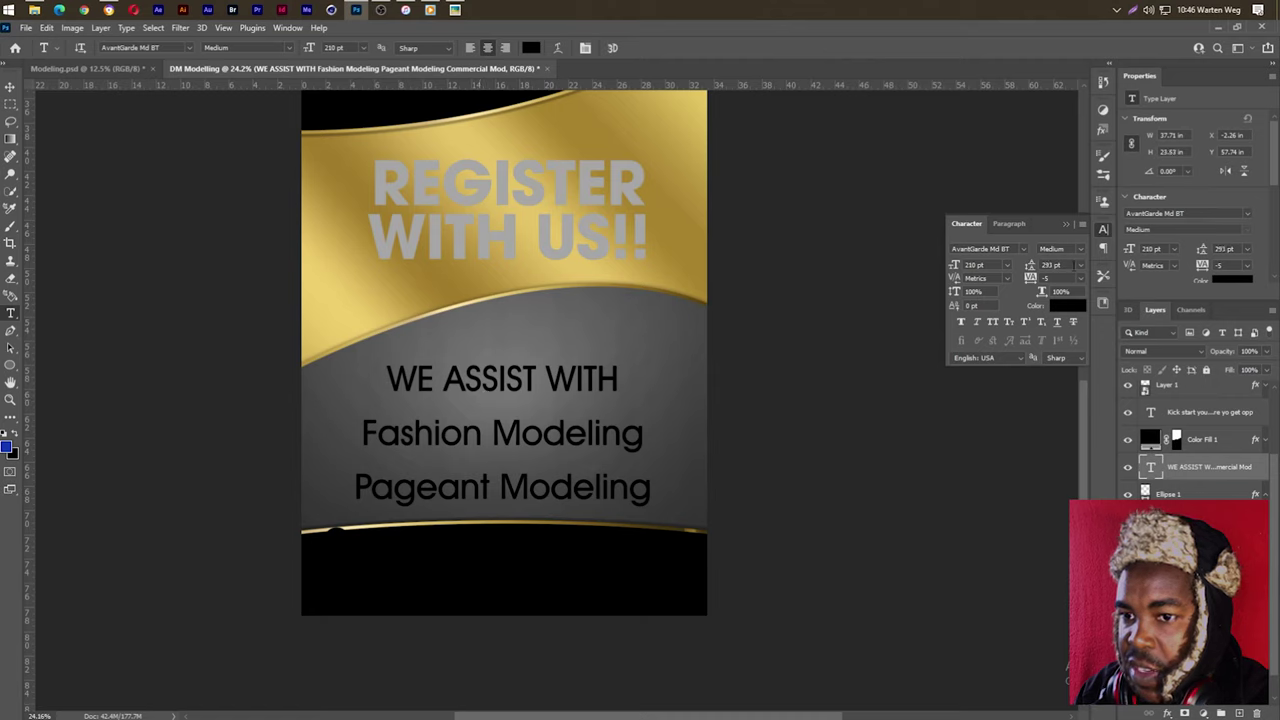
left_click(1081, 266)
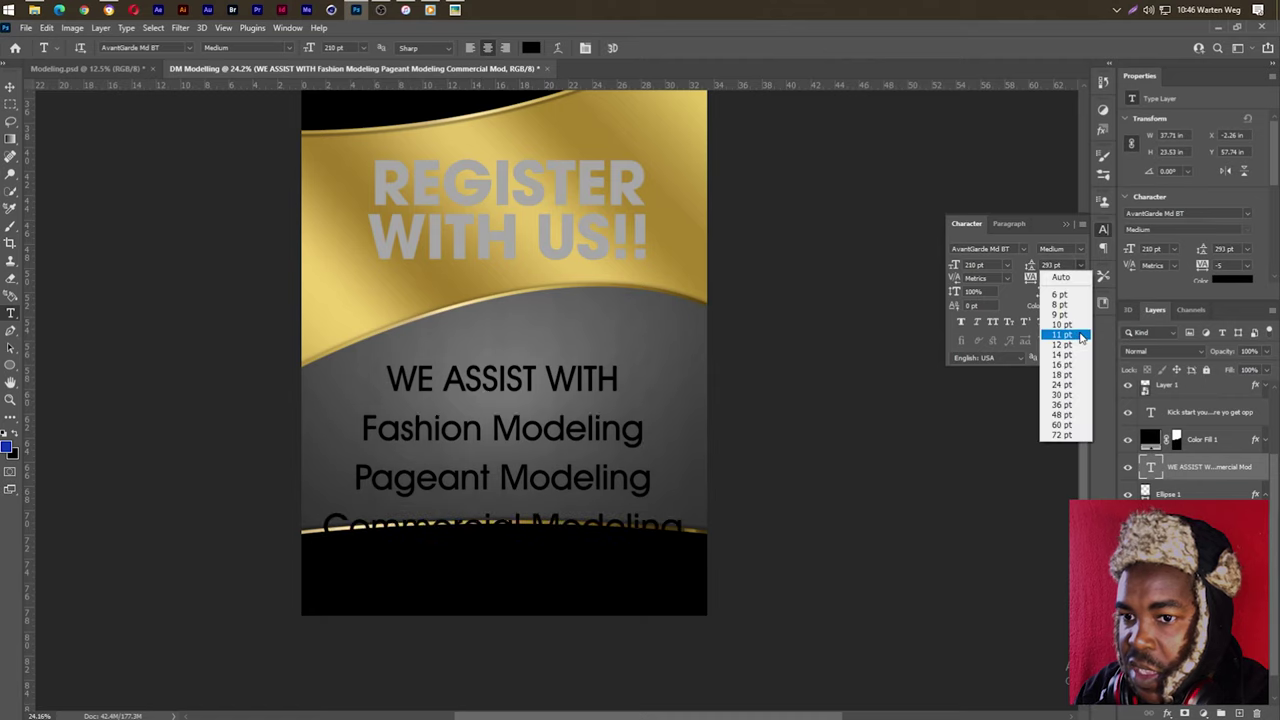
left_click(1060, 266)
double_click(1050, 266)
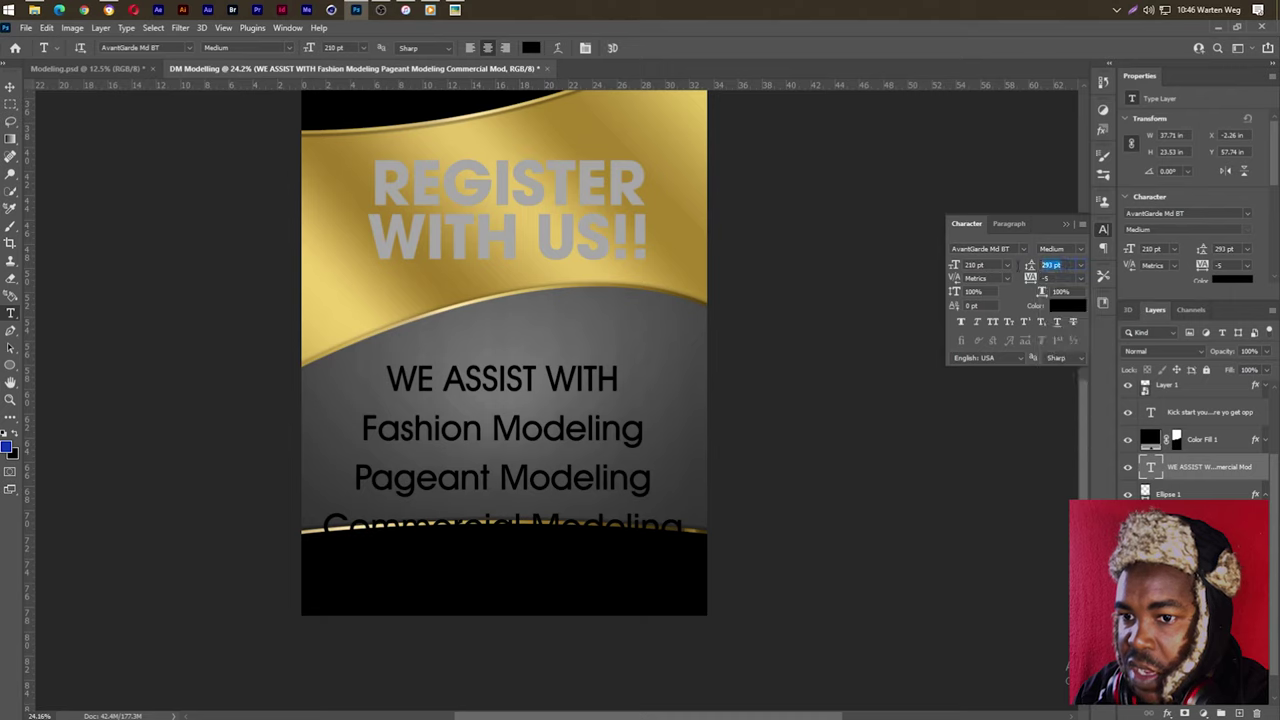
type("1")
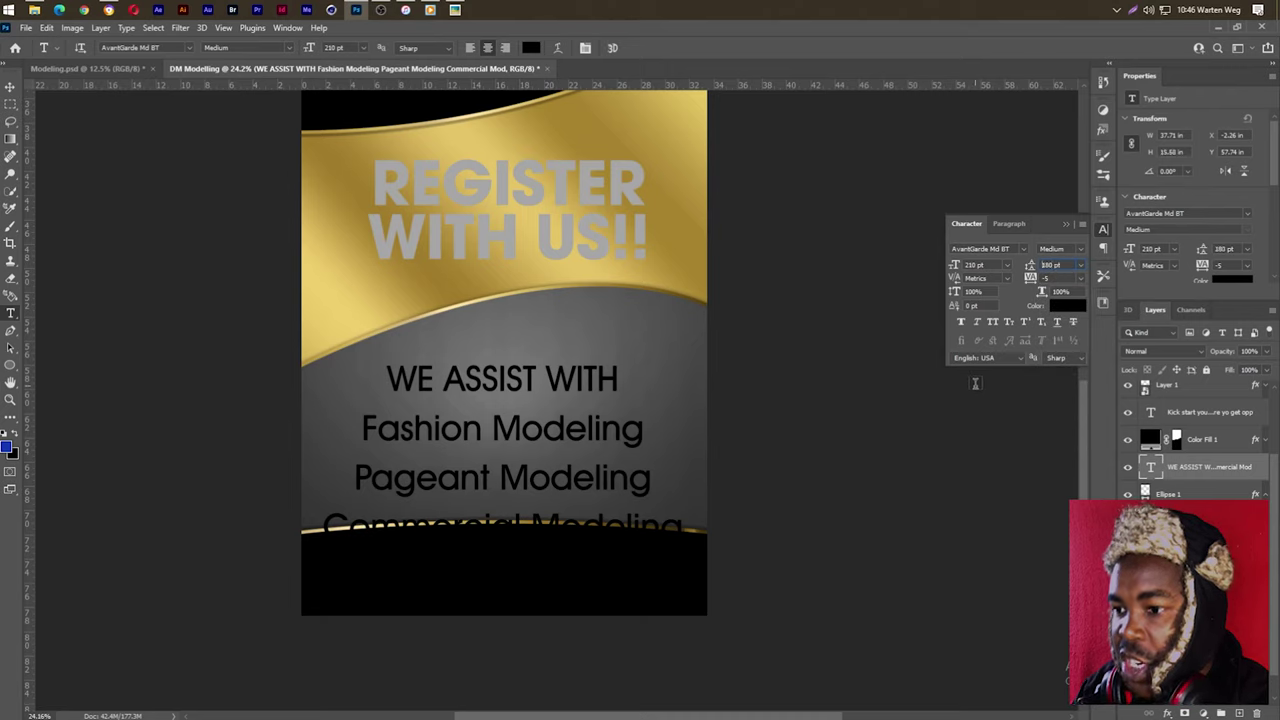
type("80")
key("Return")
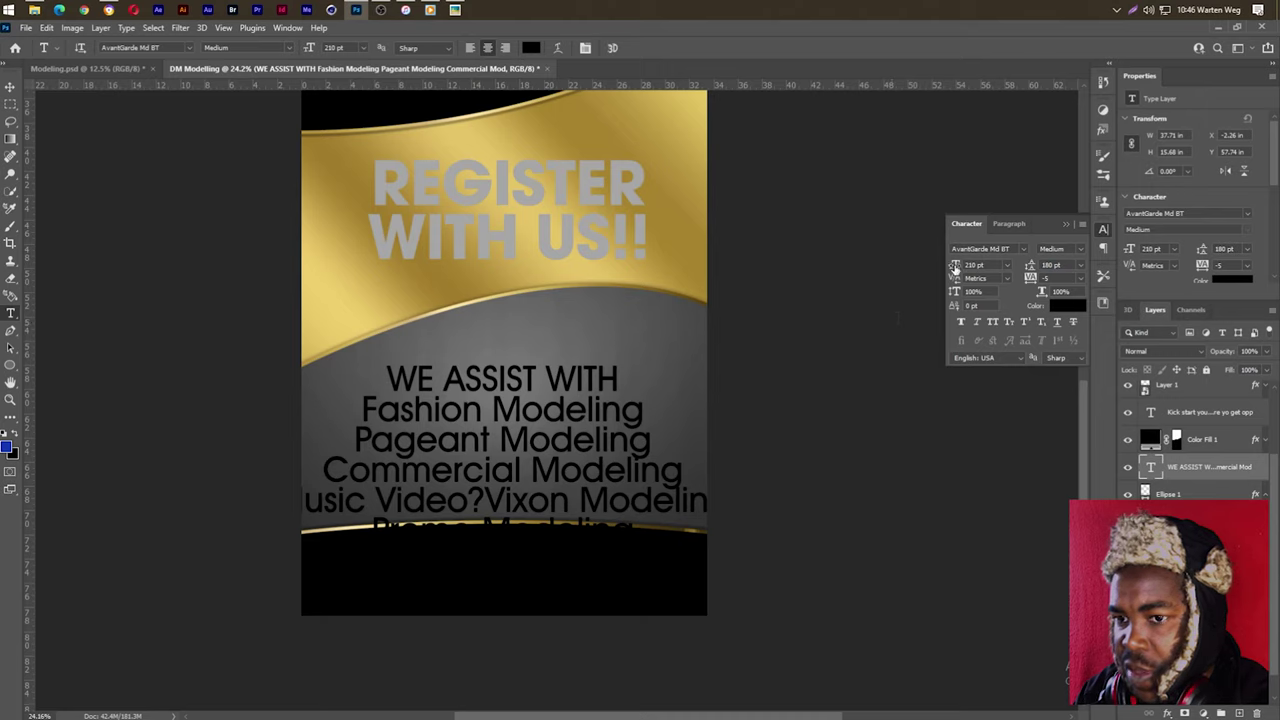
left_click_drag(955, 266, 919, 279)
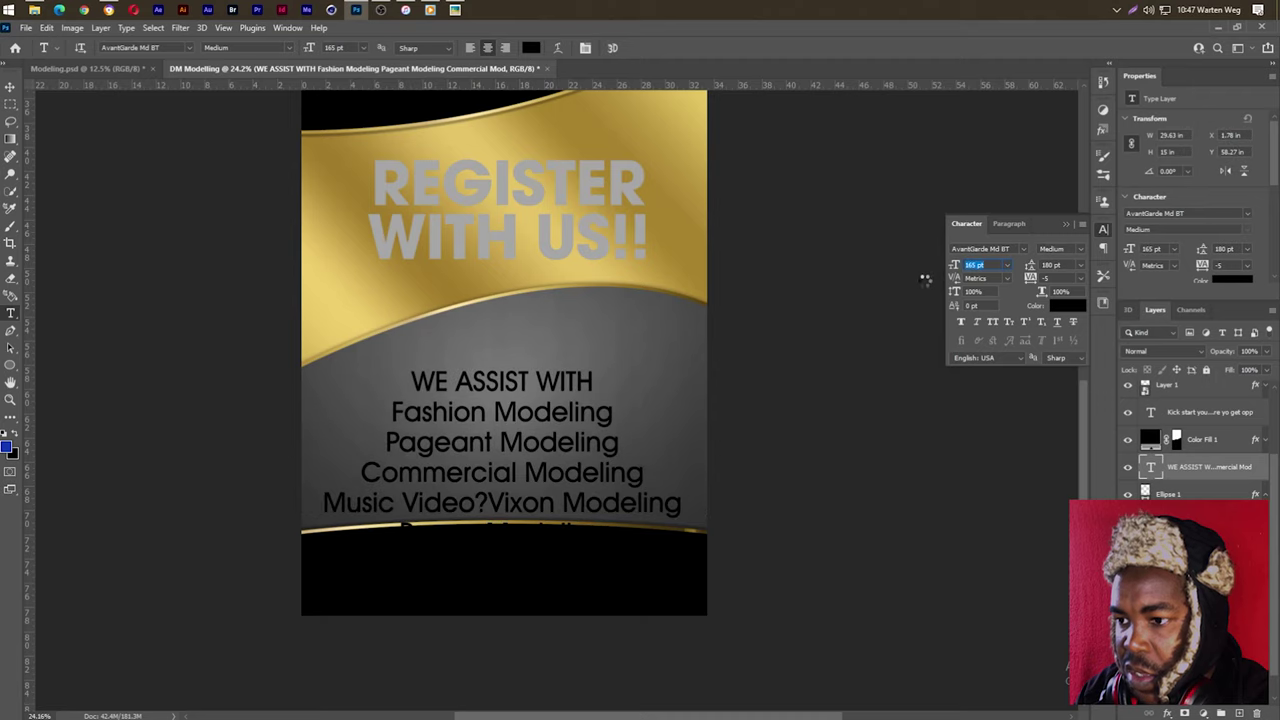
Step: Change 'Music Video?Vixon' to 'Music Video/Vixon' and nudge the list upward
left_click(495, 500)
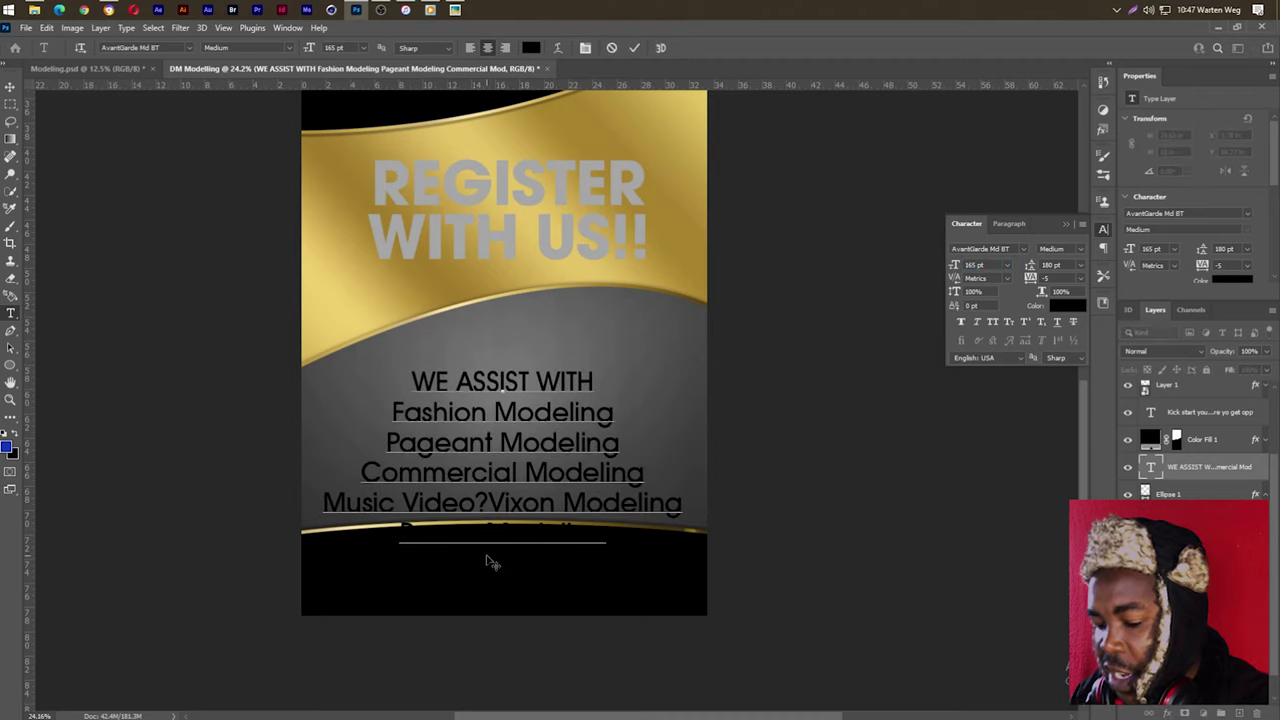
key("BackSpace")
type("?")
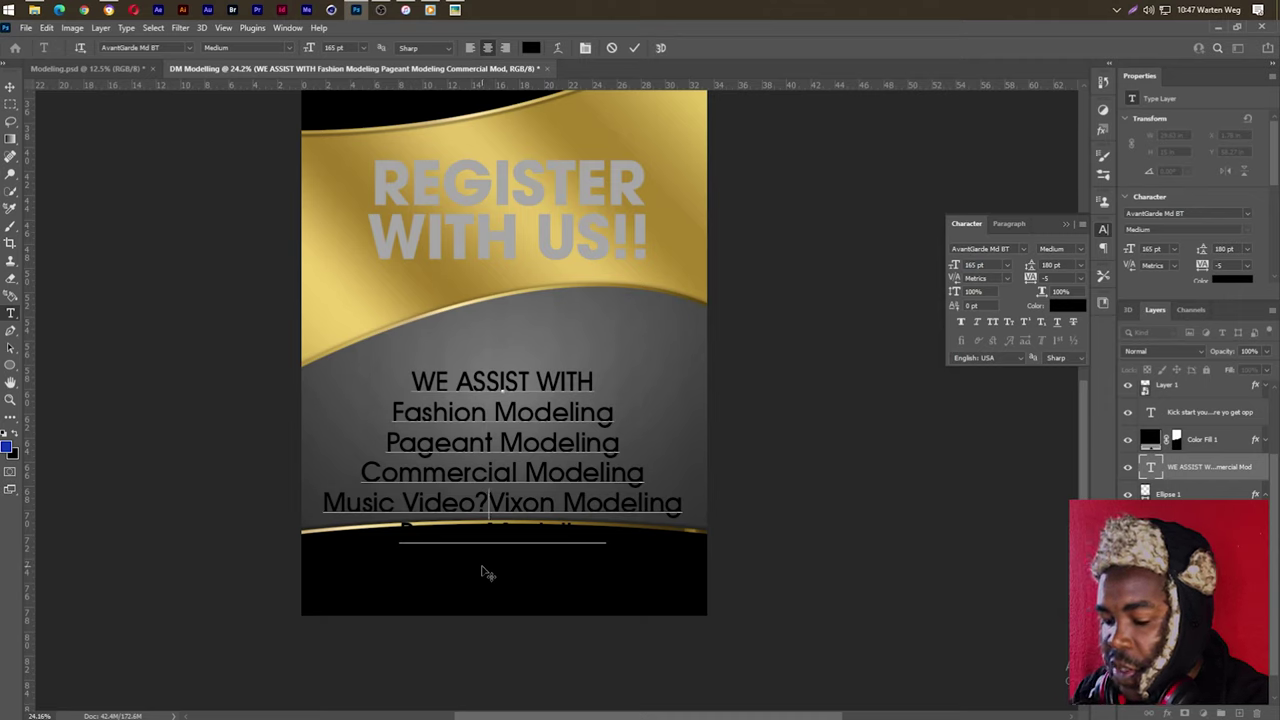
key("BackSpace")
type("/")
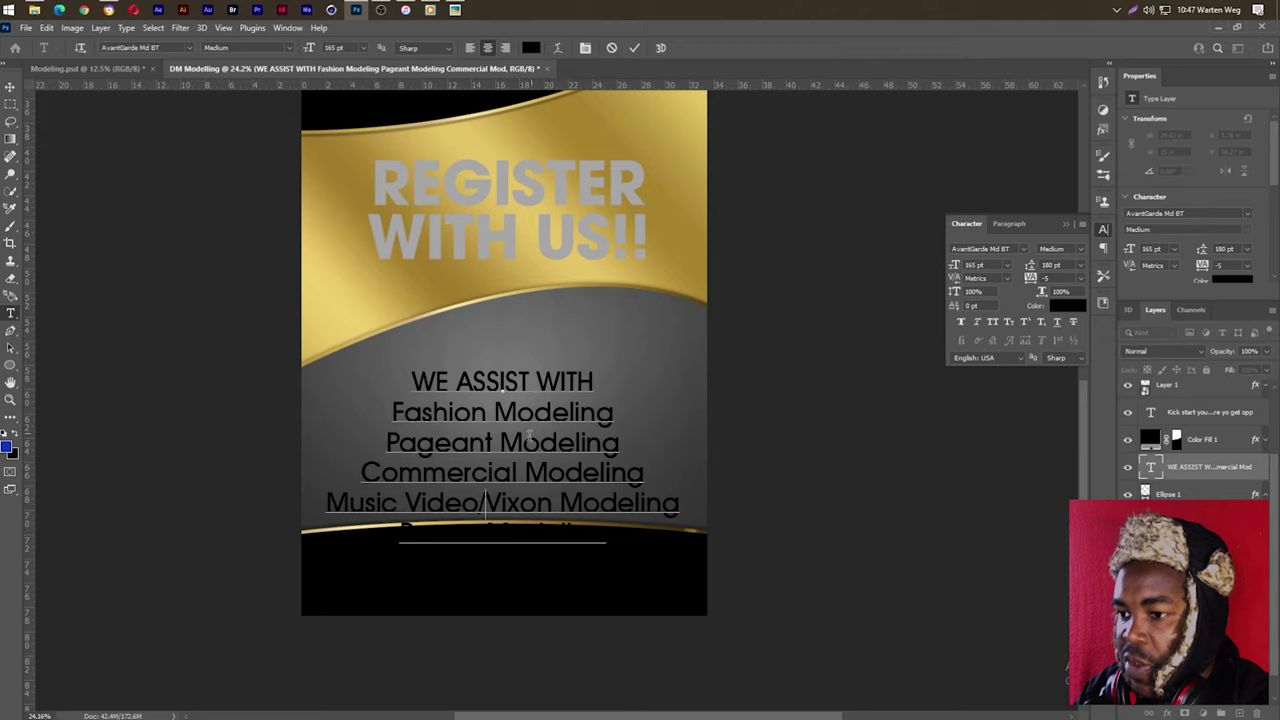
left_click_drag(545, 480, 545, 451)
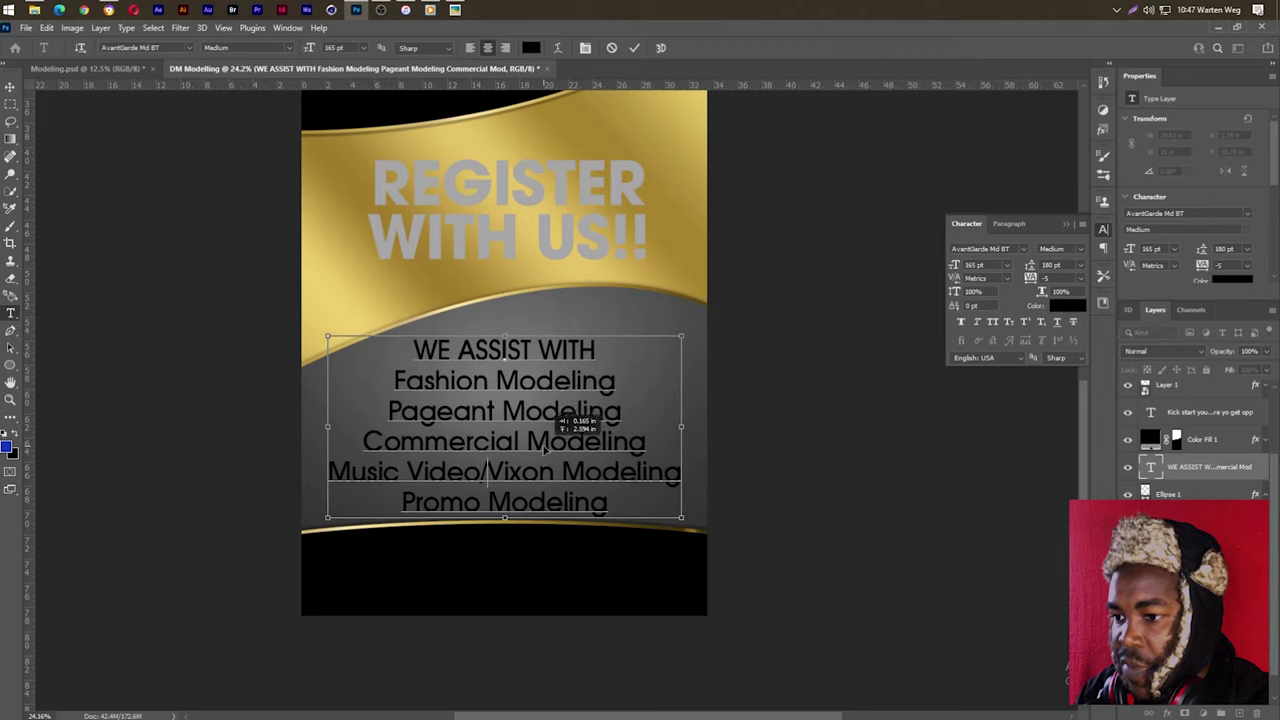
left_click(634, 47)
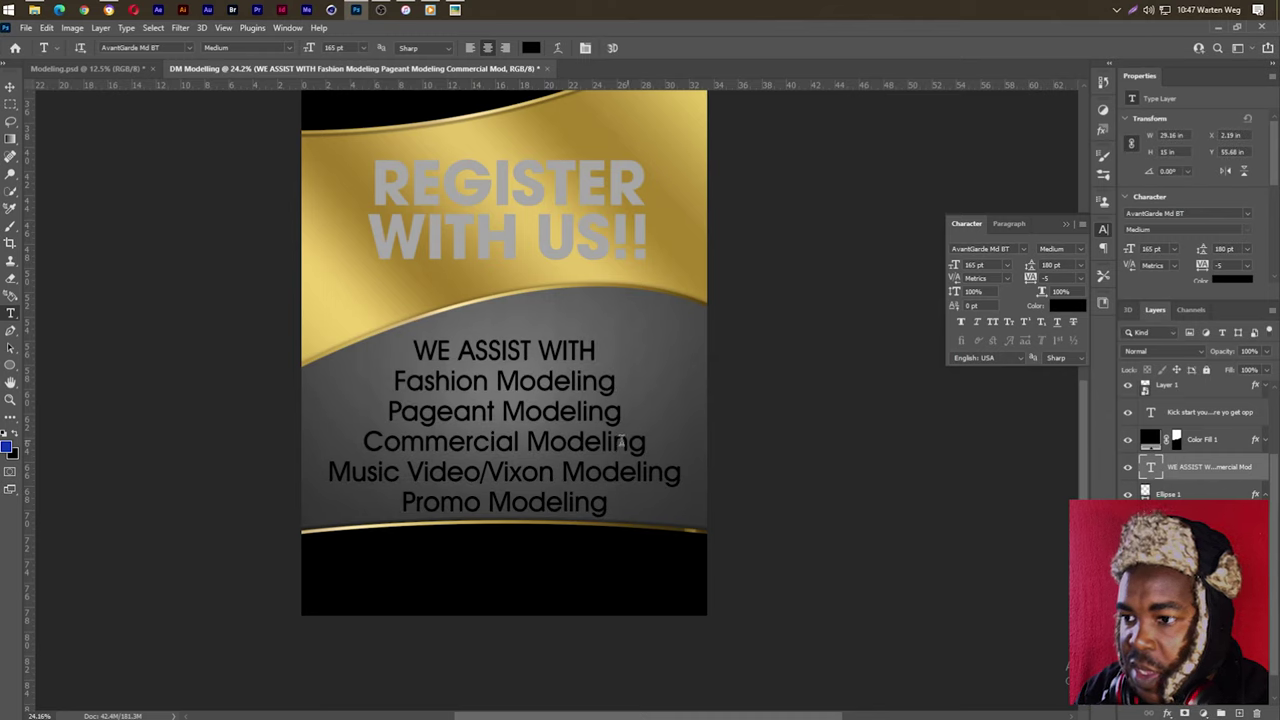
Step: Make the 'WE ASSIST WITH' heading faux bold and scale the text block down
left_click_drag(601, 350, 410, 350)
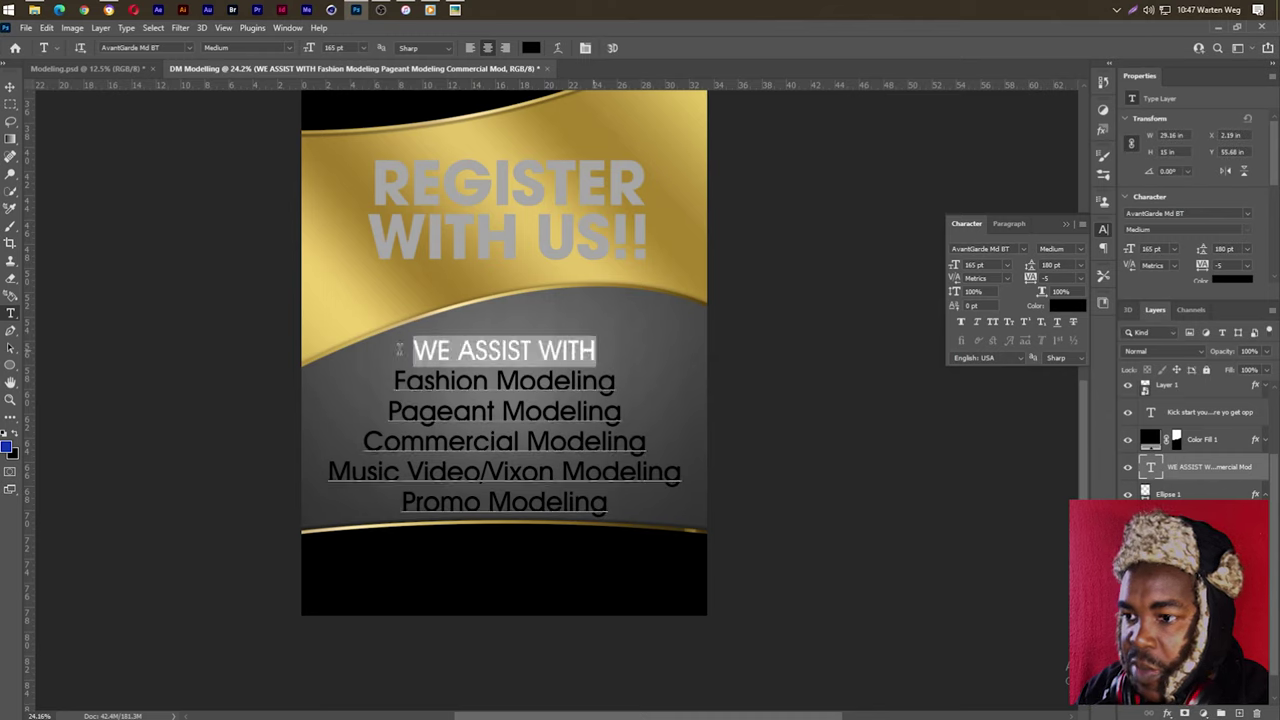
left_click(961, 322)
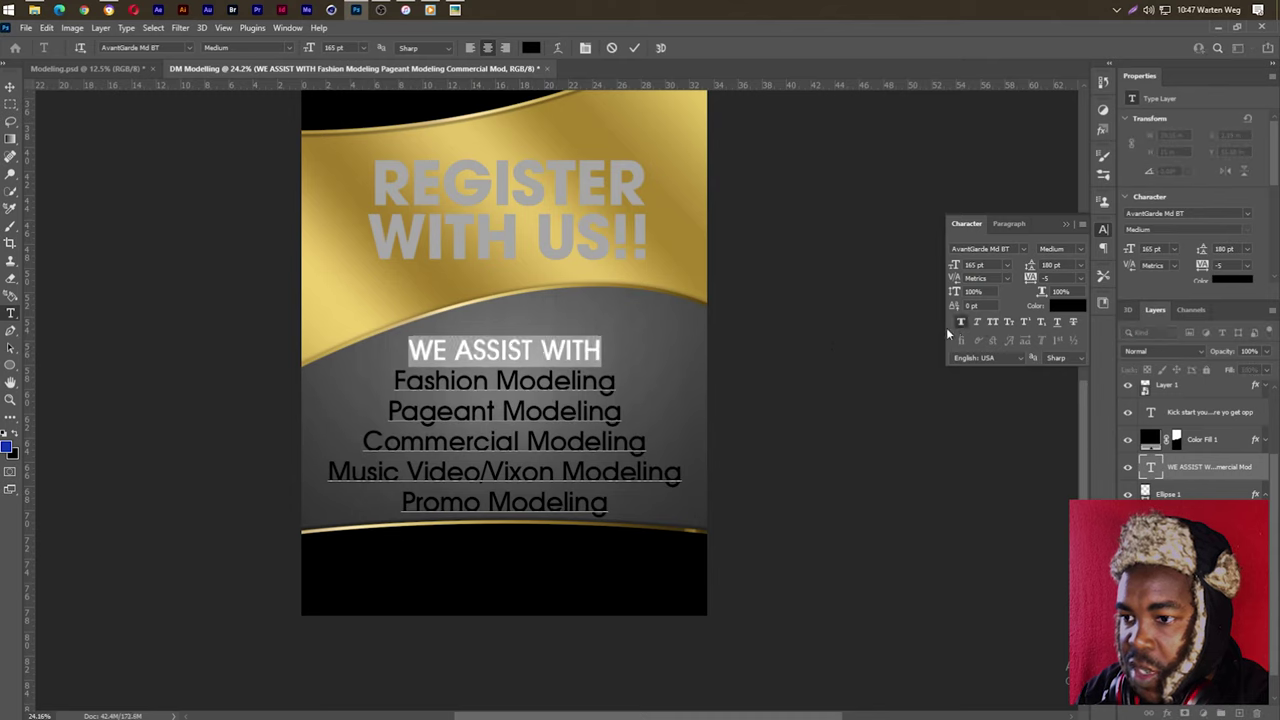
left_click(634, 47)
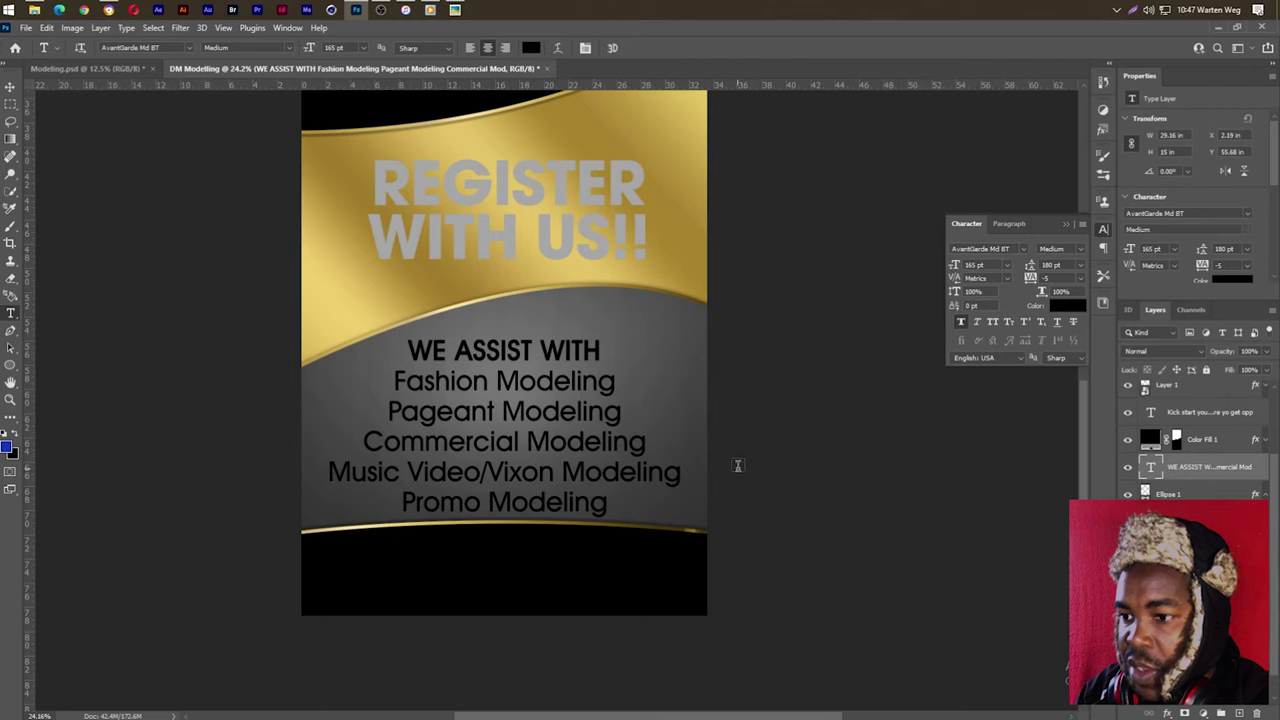
key("ctrl+t")
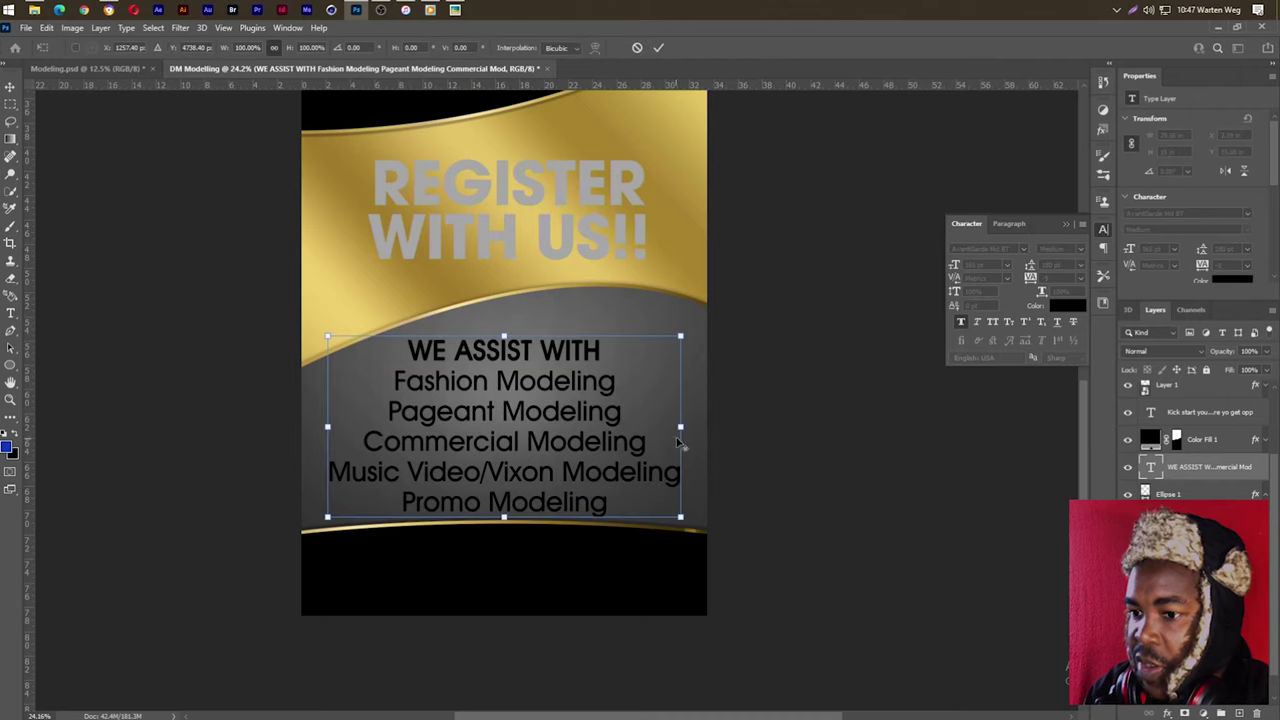
left_click_drag(680, 428, 650, 427)
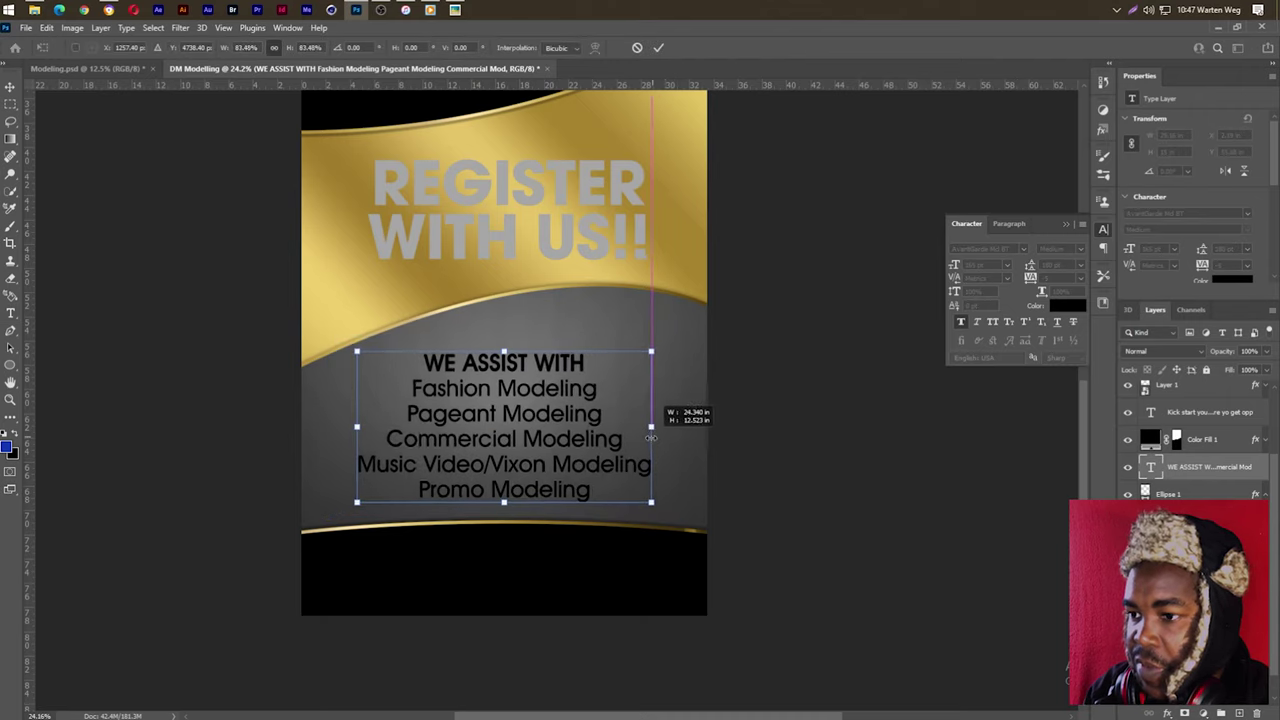
left_click(660, 48)
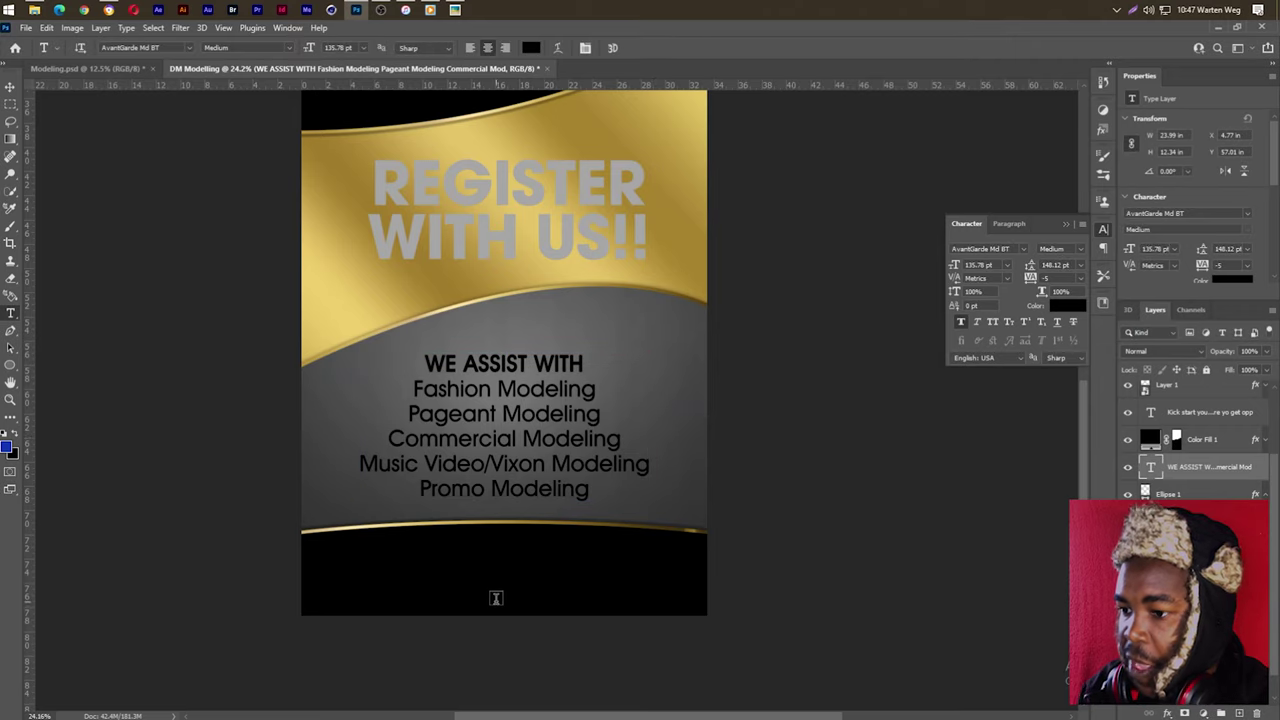
Step: Collapse the Properties panel and fold away the Color Fill 2 effects list
scroll(466, 600, "down", 3)
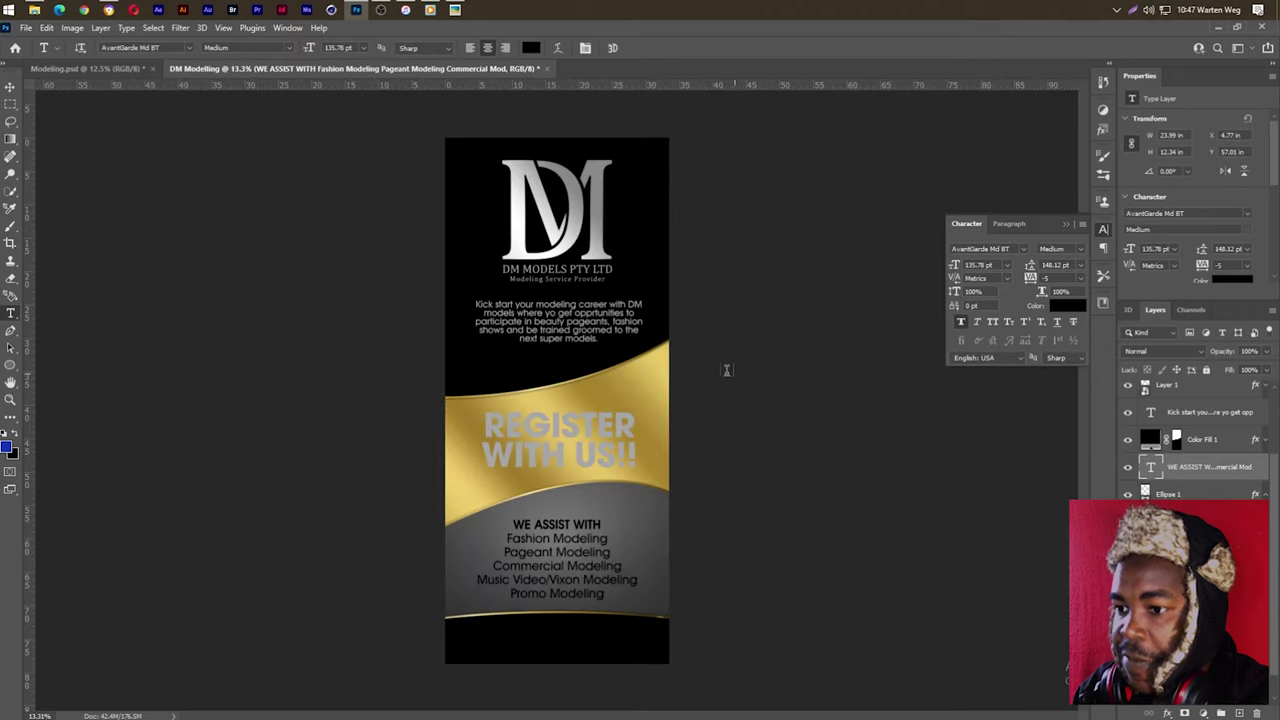
scroll(1266, 499, "up", 1)
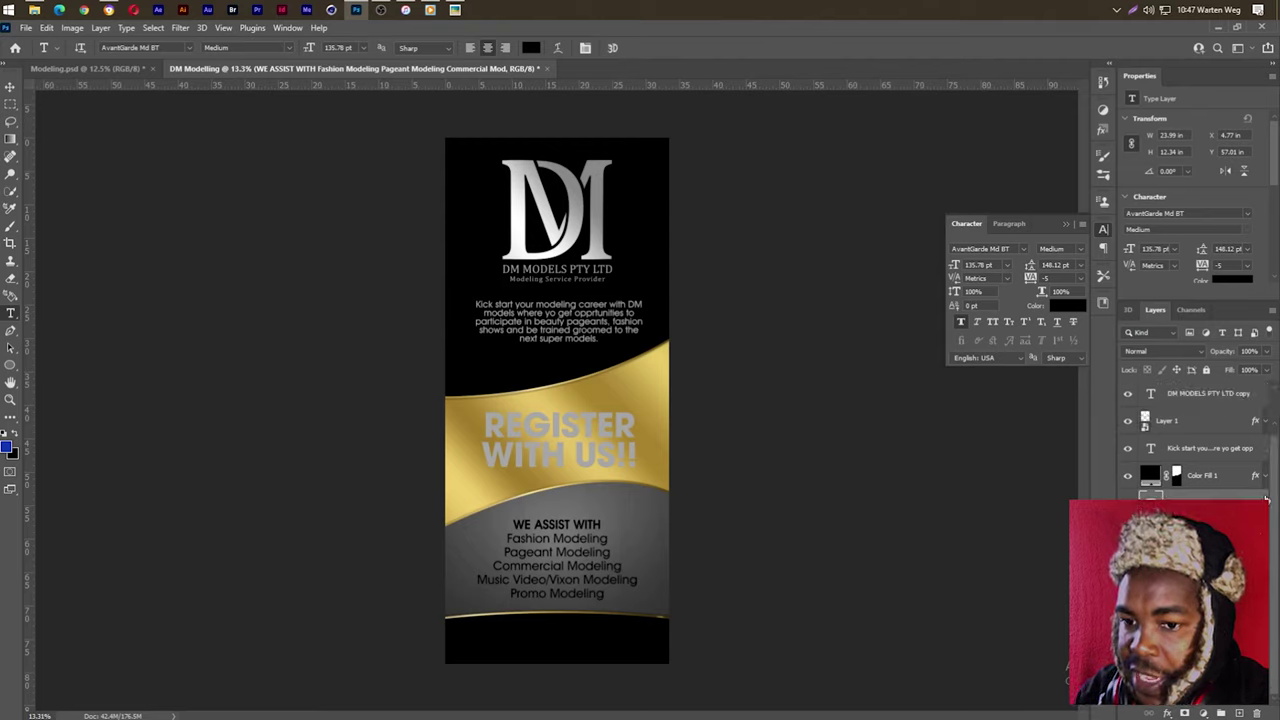
left_click(1125, 119)
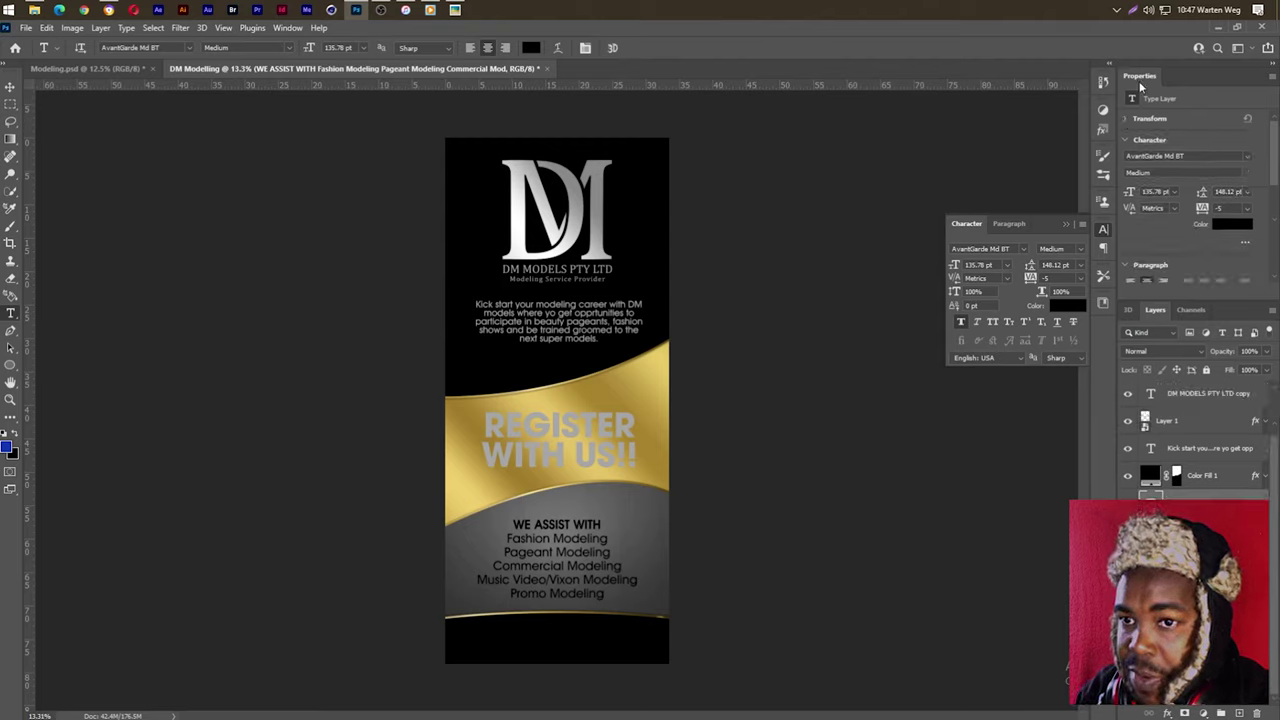
double_click(1140, 78)
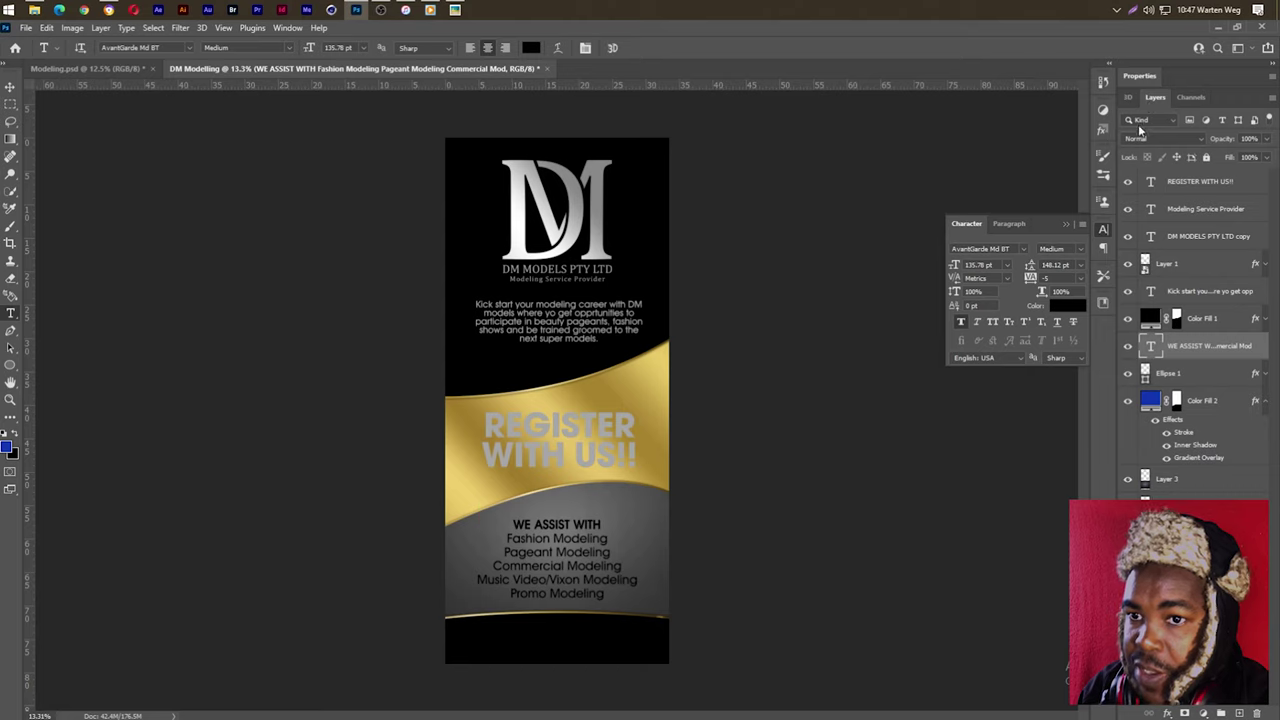
left_click(1265, 401)
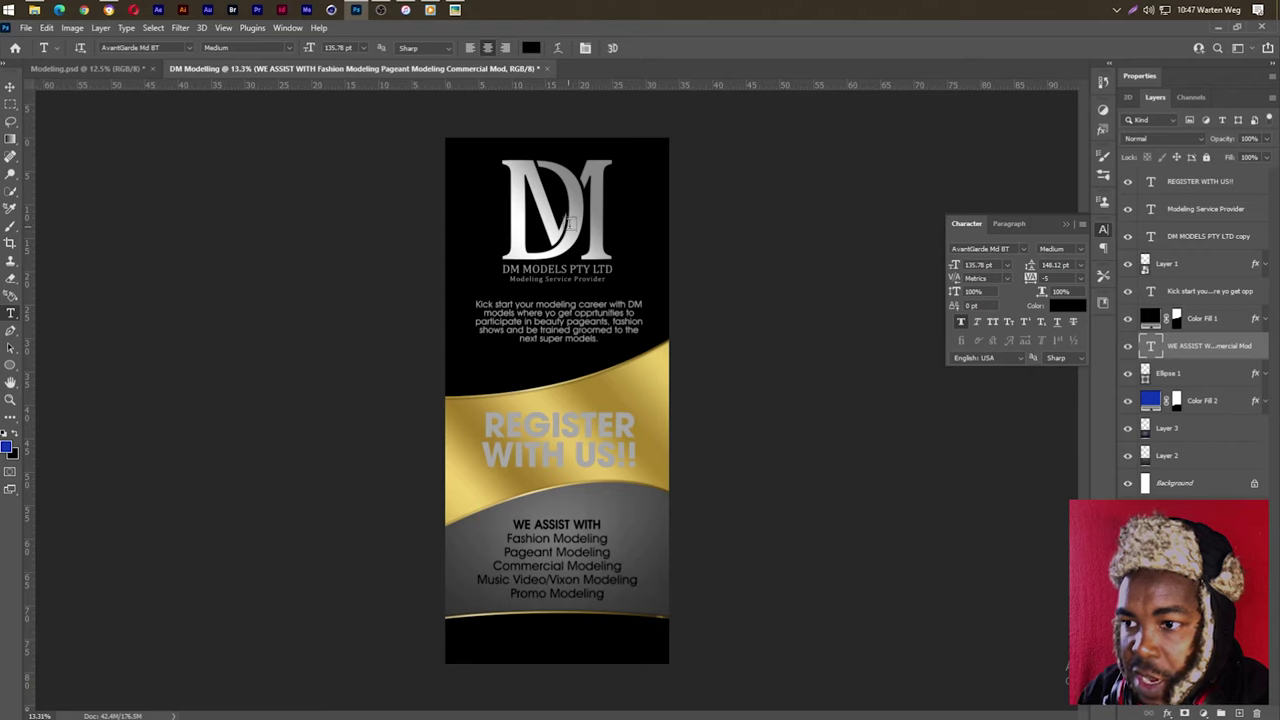
Step: Toggle the Ellipse 1 glow and Color Fill 2 gold band visibility to check them
left_click(575, 228, "ctrl")
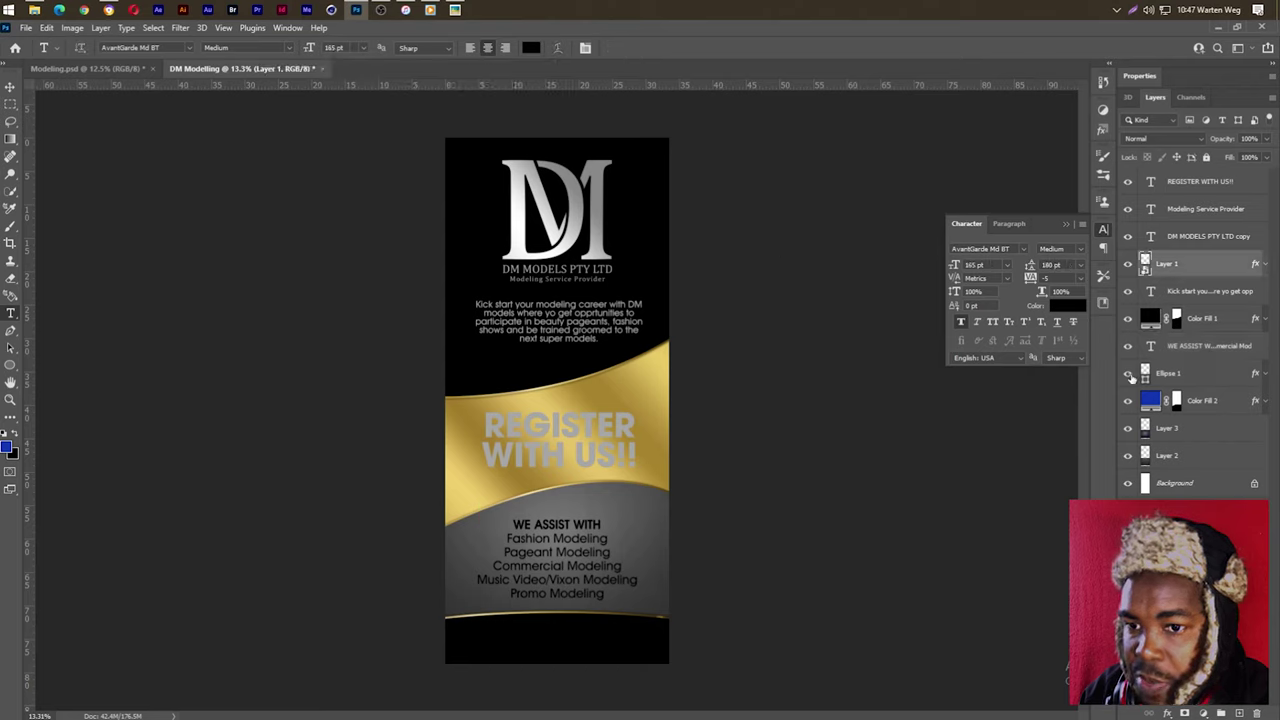
left_click(1130, 377)
left_click(1130, 377)
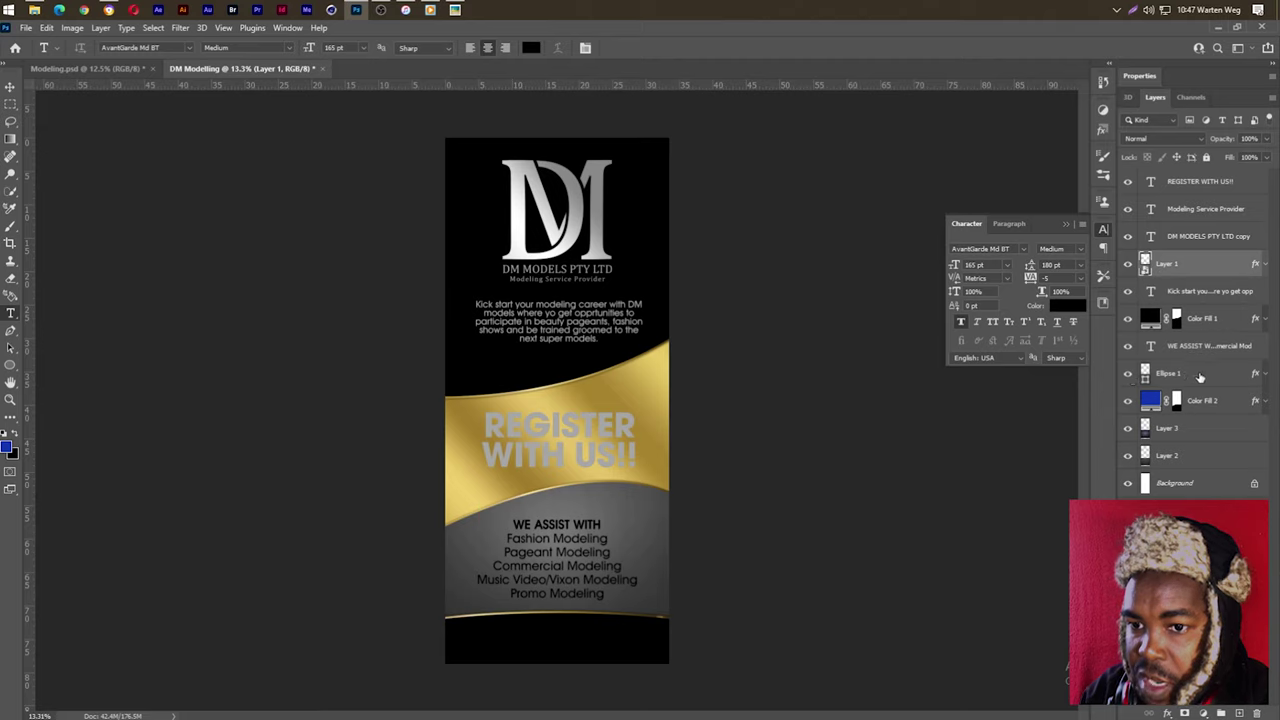
left_click(1199, 403)
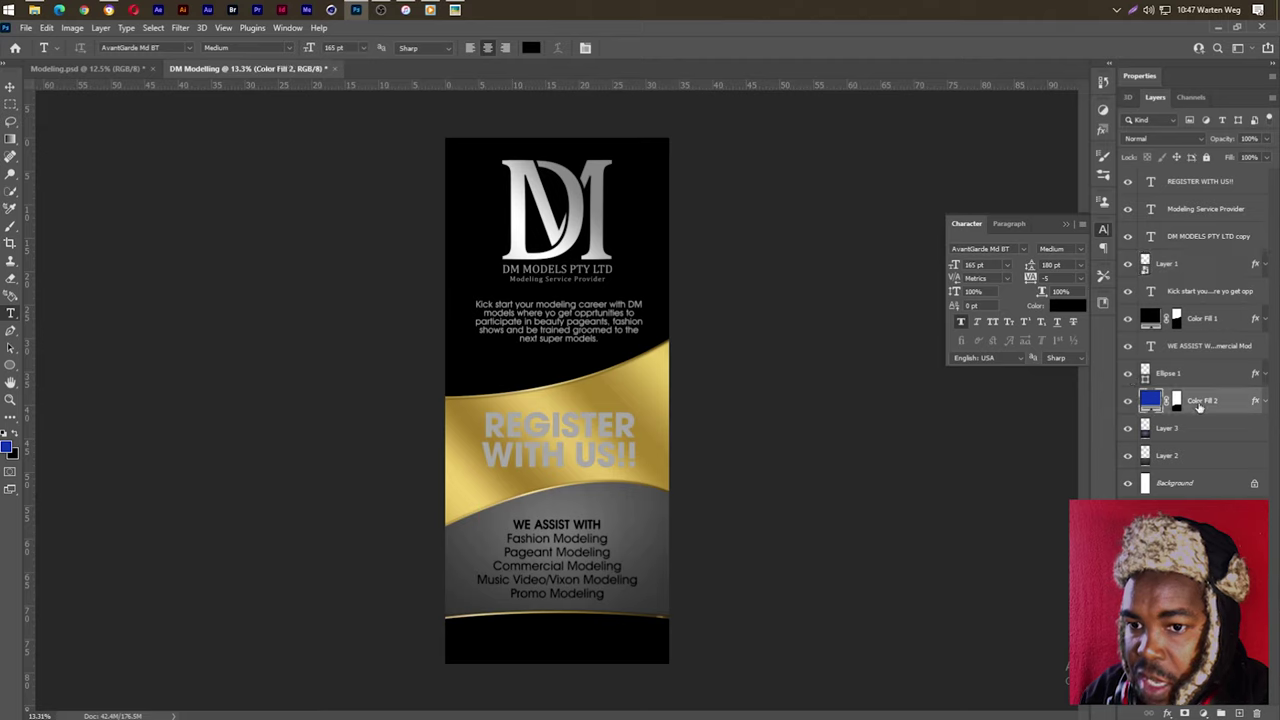
left_click(1127, 401)
left_click(1127, 401)
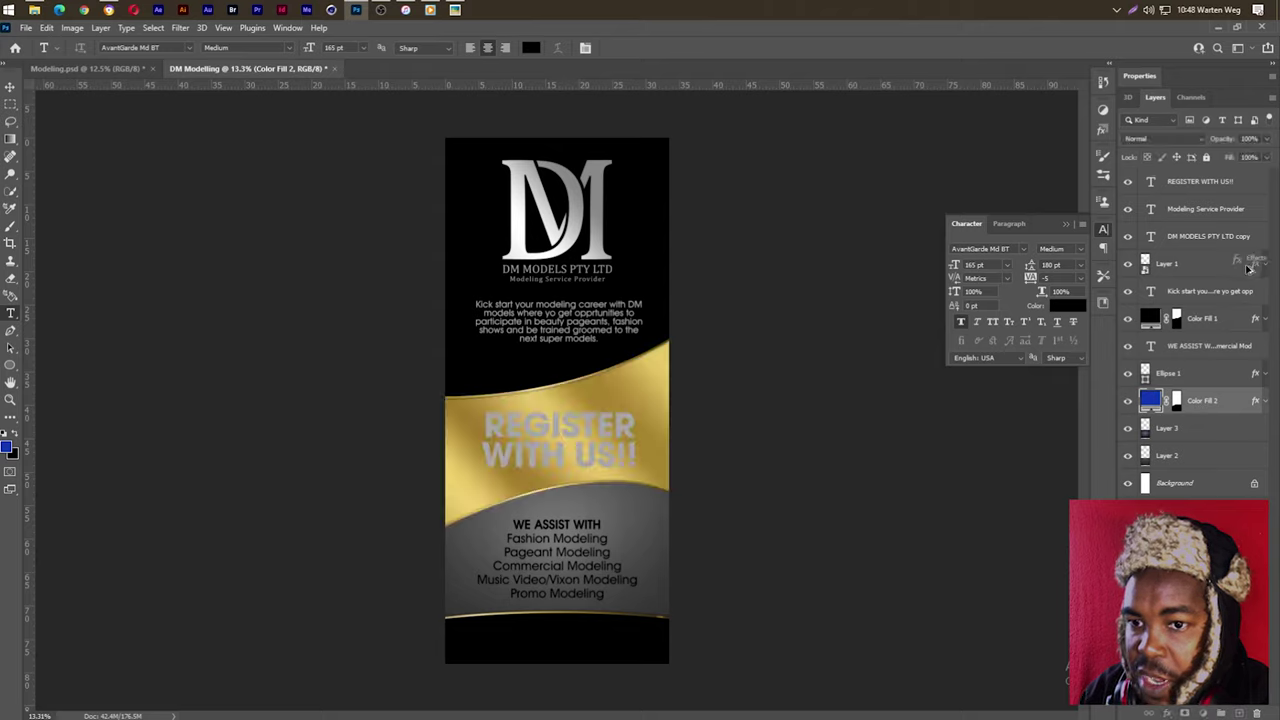
Step: Copy the gold layer effects onto the DM logo, Modeling Service Provider and text layers
left_click_drag(1257, 401, 1250, 233)
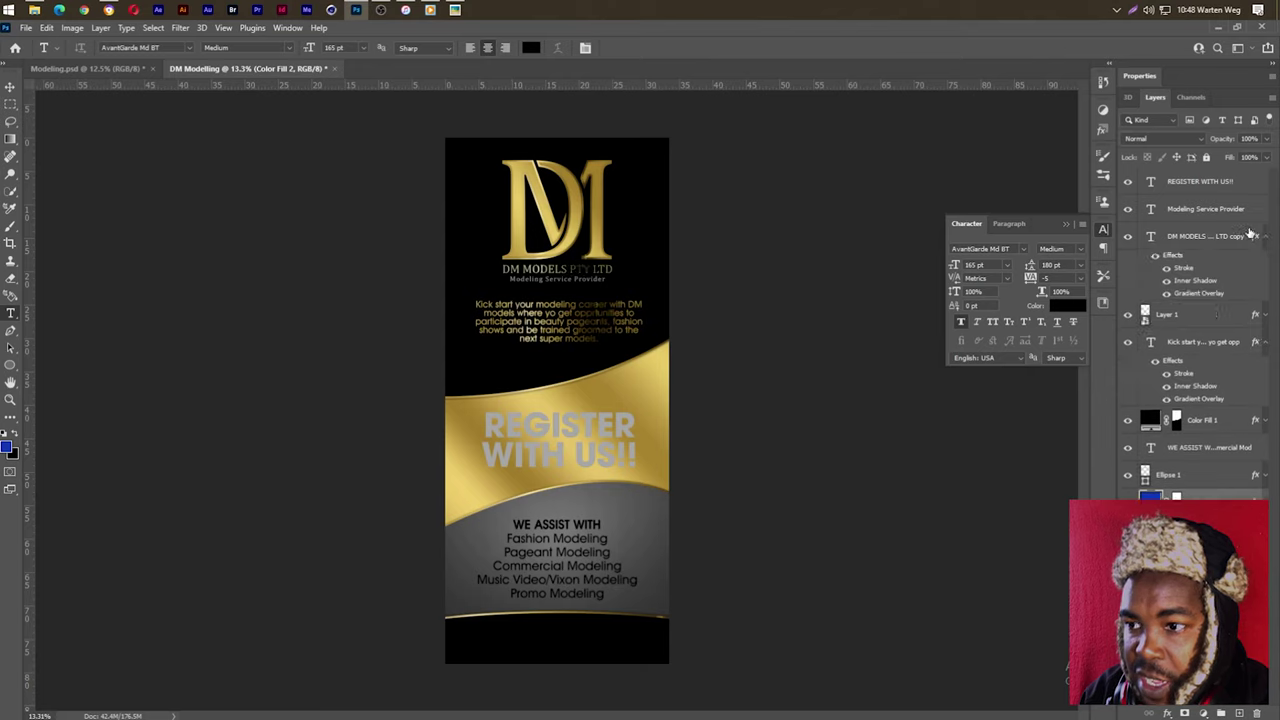
left_click_drag(1254, 237, 1254, 209)
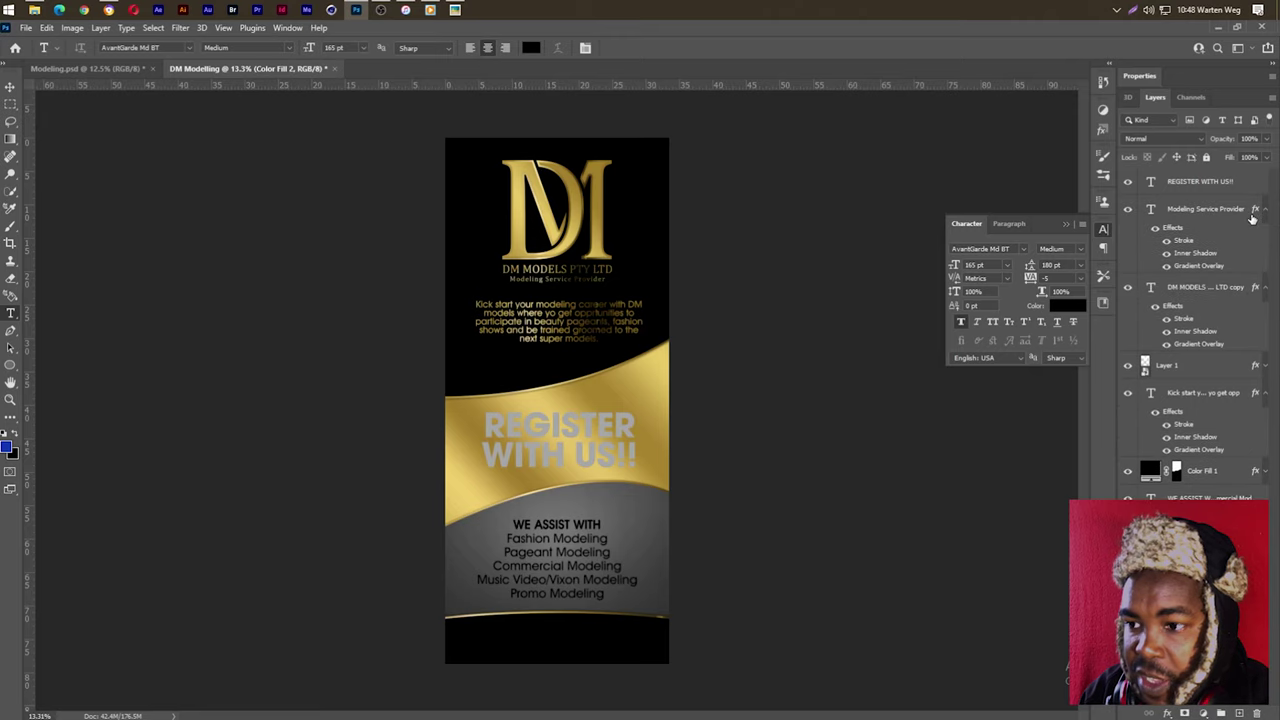
scroll(613, 255, "up", 2)
scroll(613, 255, "up", 1)
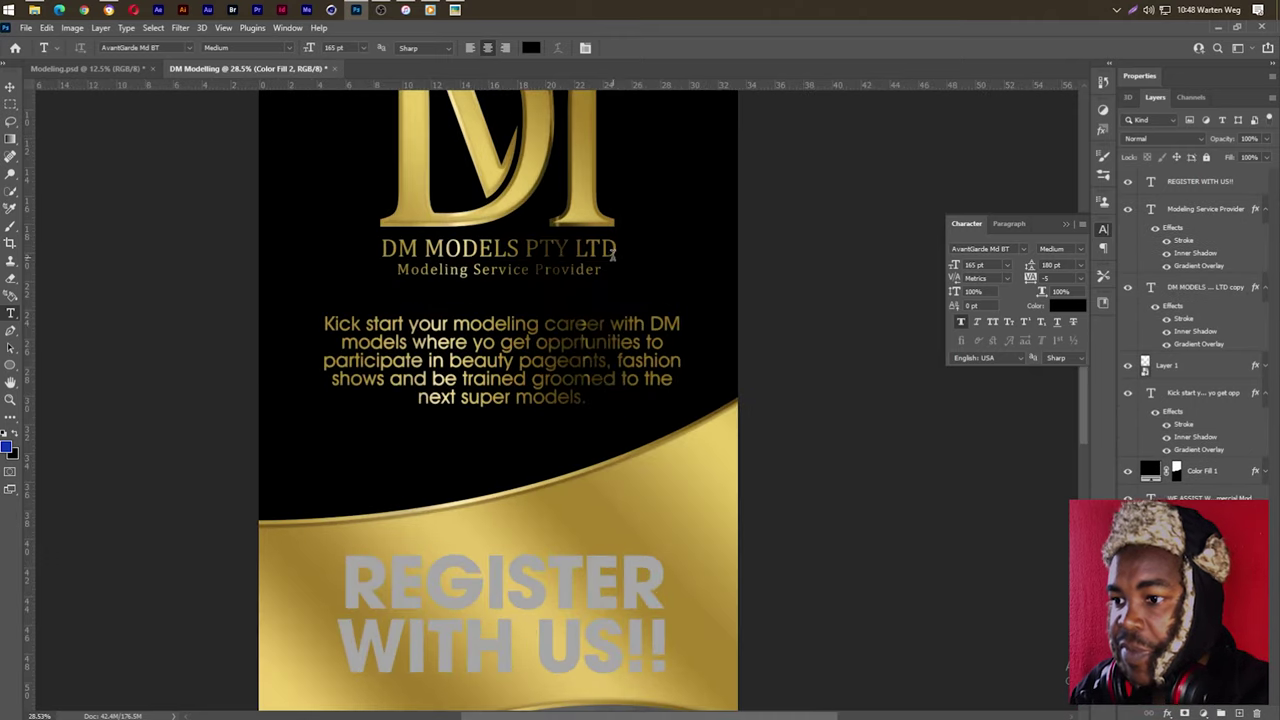
scroll(613, 255, "up", 1)
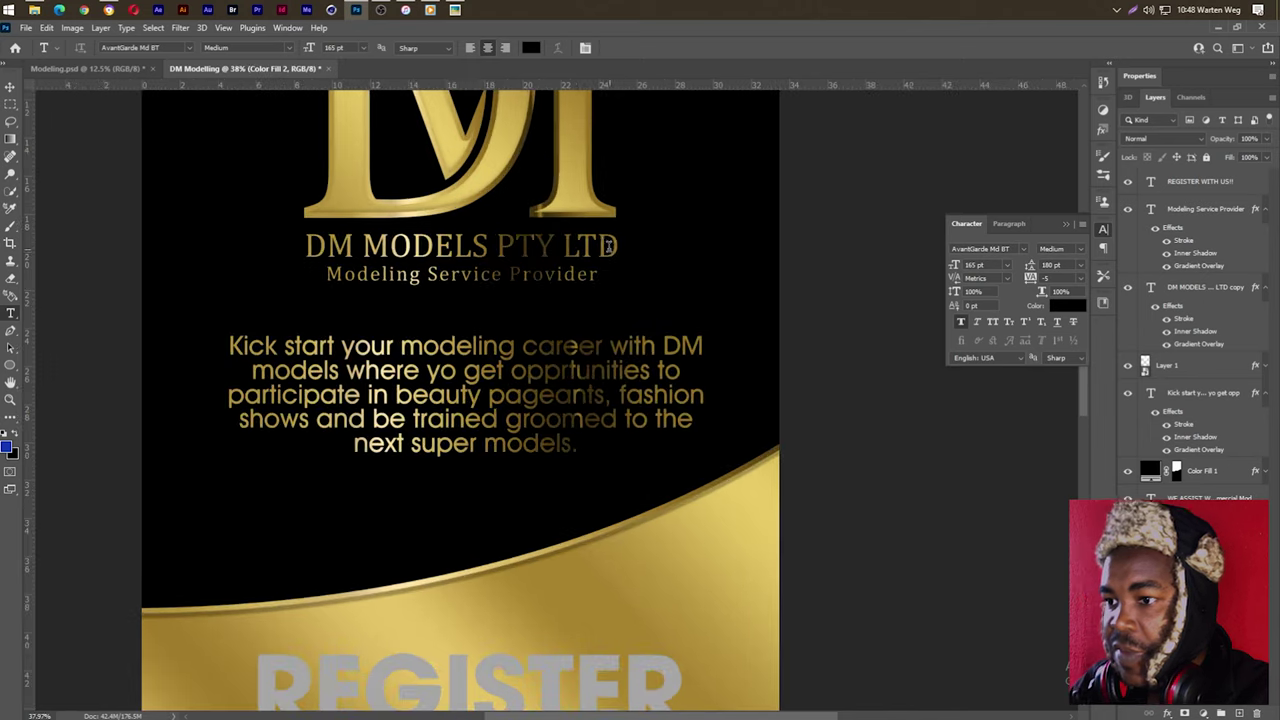
scroll(613, 255, "up", 1)
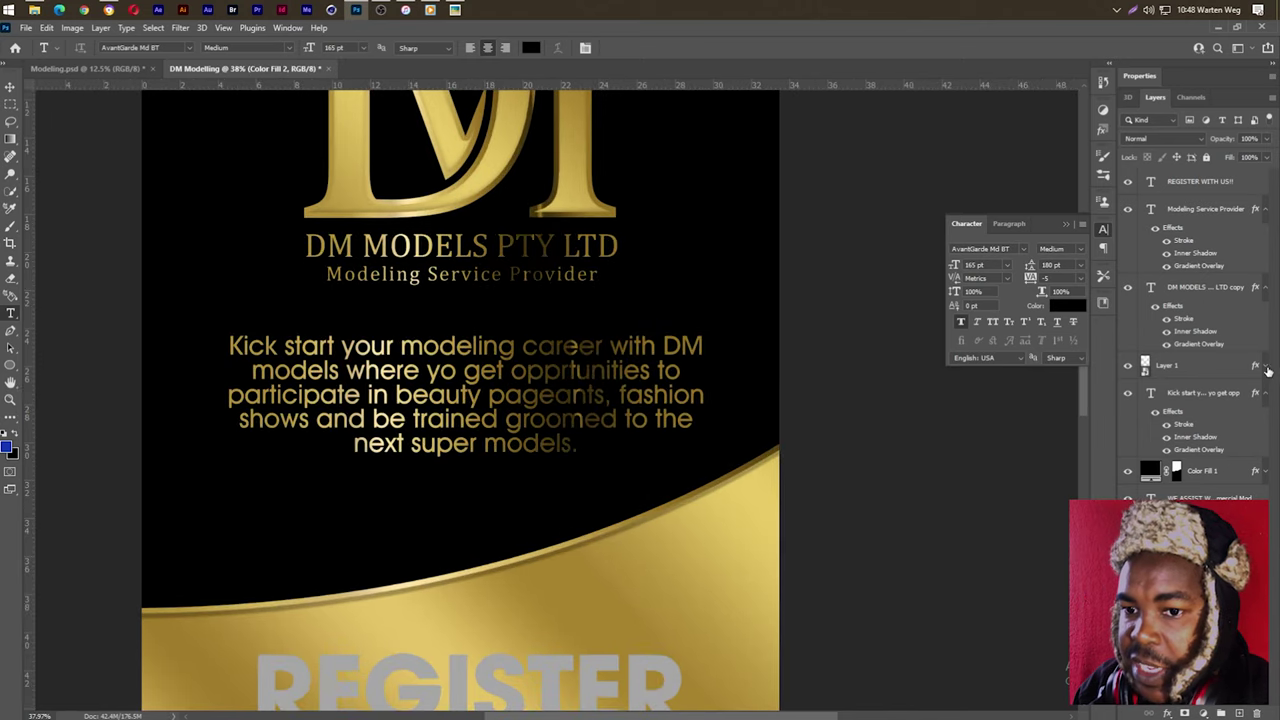
left_click_drag(1255, 392, 1263, 370)
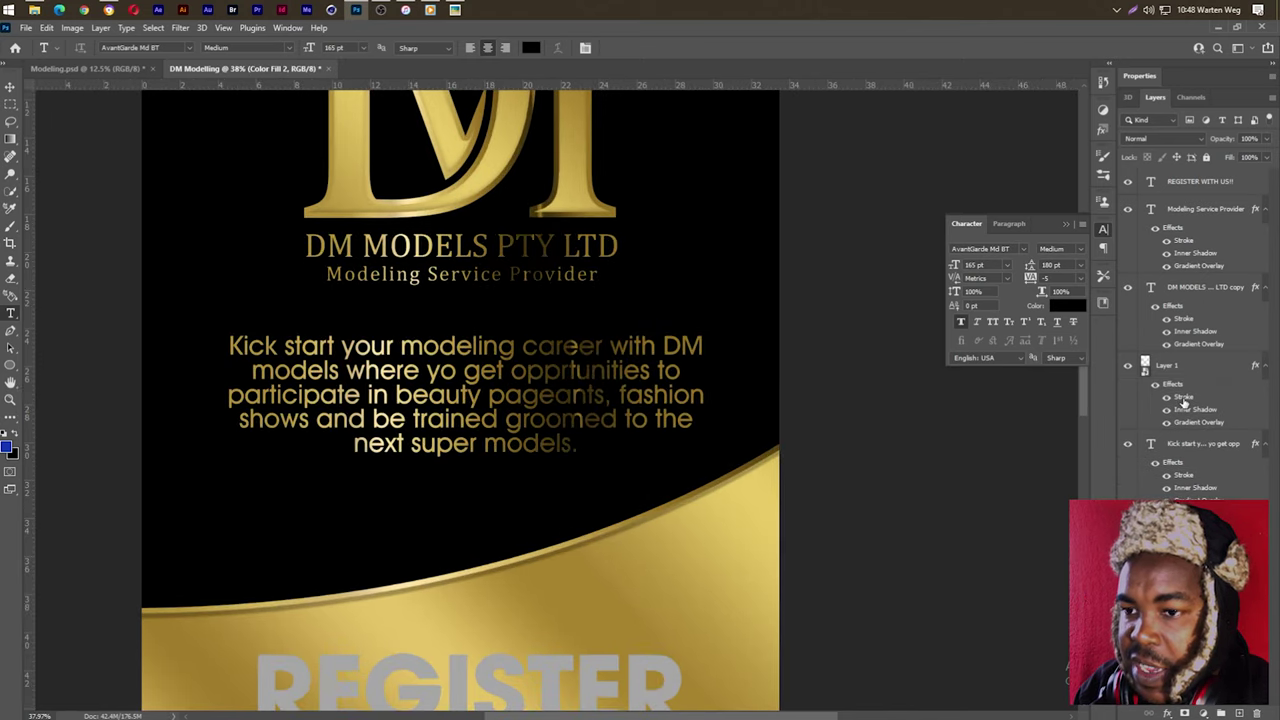
Step: Reduce the logo's stroke to 5 px and enable its inner shadow
double_click(1184, 400)
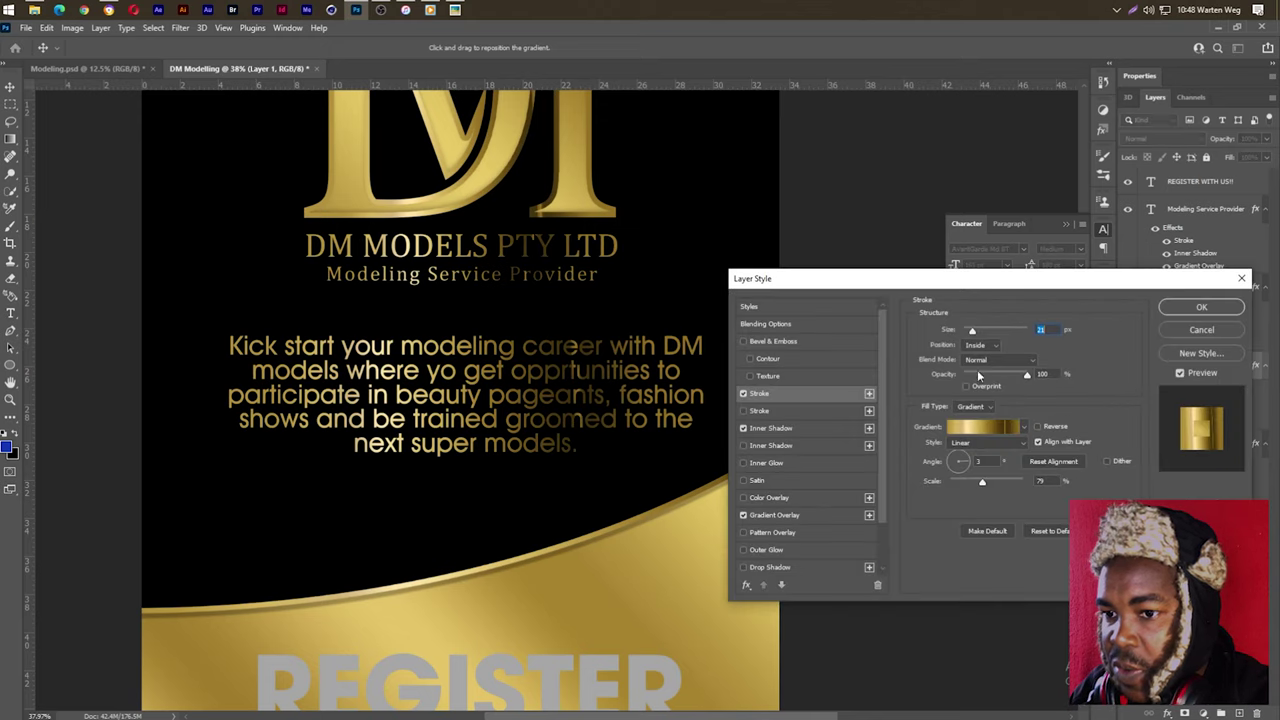
type("5")
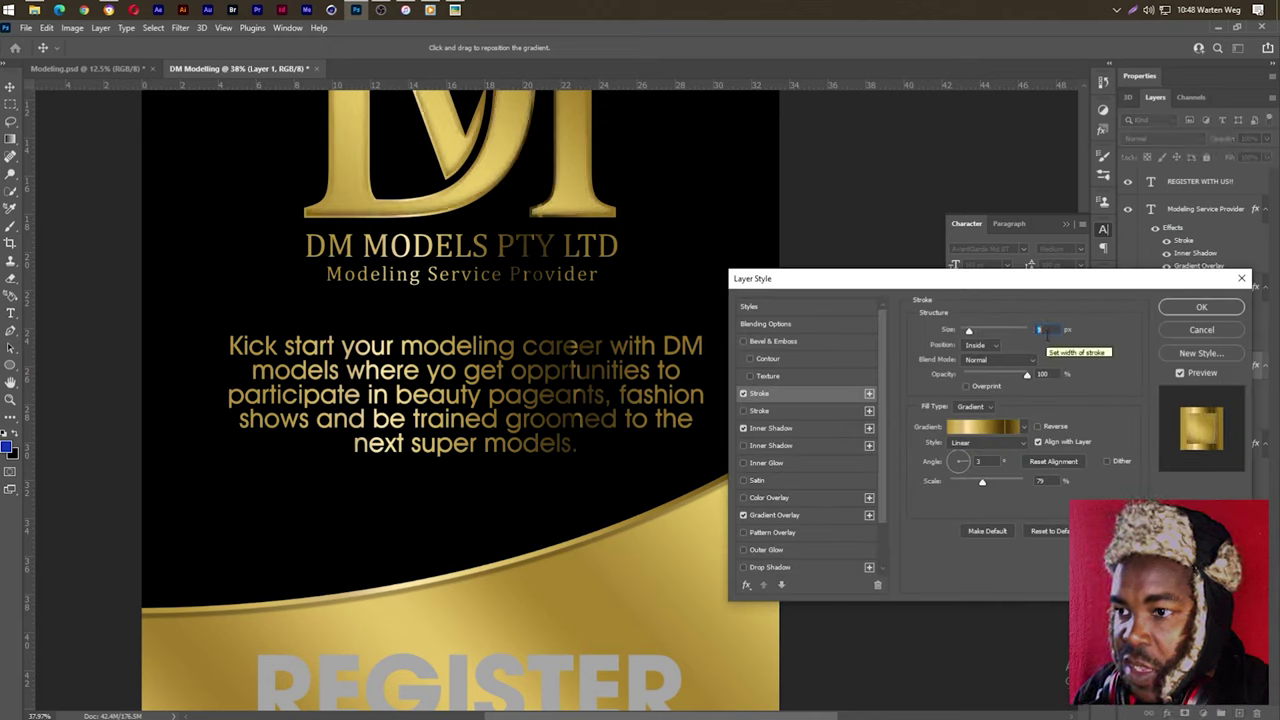
left_click(785, 428)
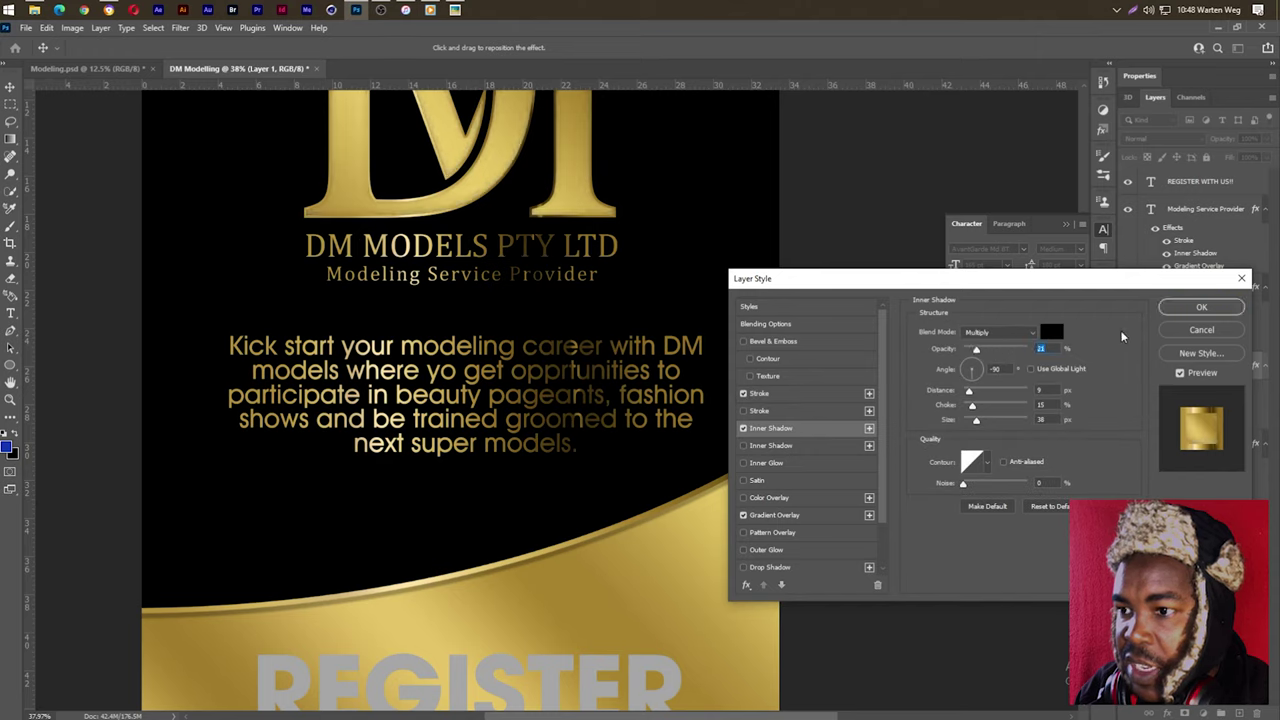
left_click(1199, 308)
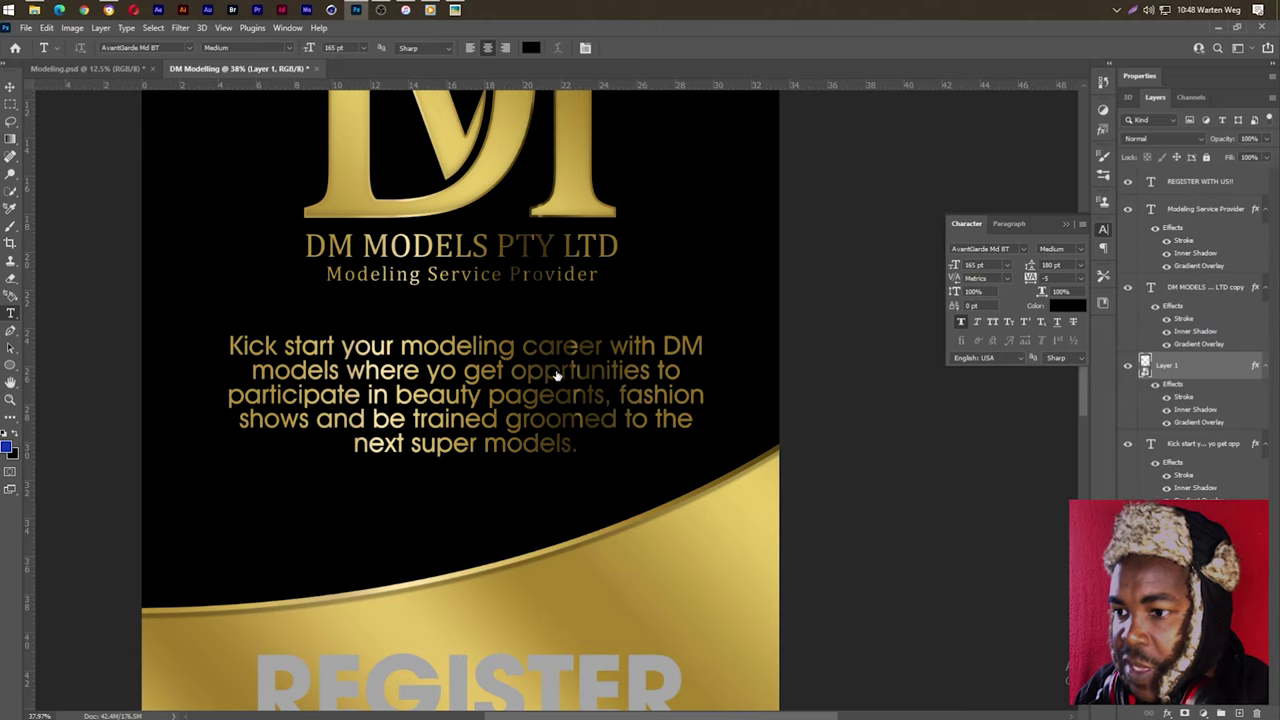
Step: Start a text layer at the flyer's bottom, clear the placeholder and type the contact line with its phone number
scroll(551, 368, "down", 3)
scroll(551, 362, "down", 1)
scroll(551, 362, "down", 1)
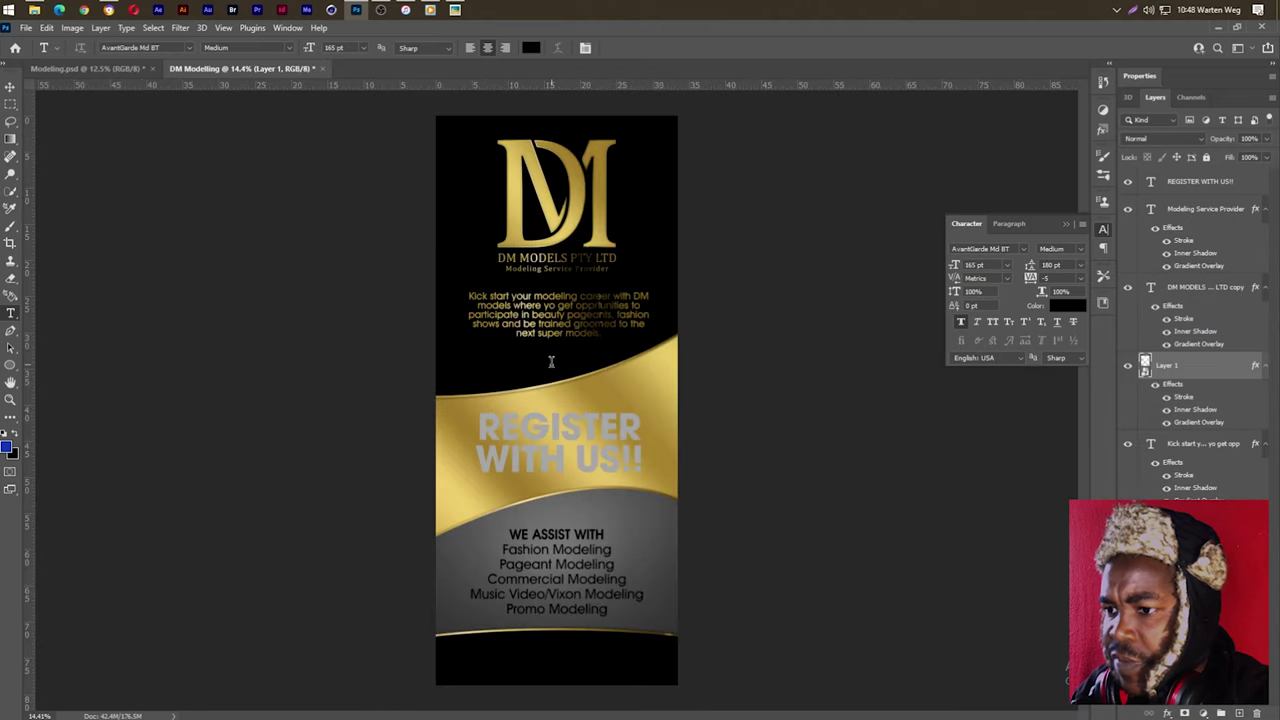
scroll(601, 425, "down", 1)
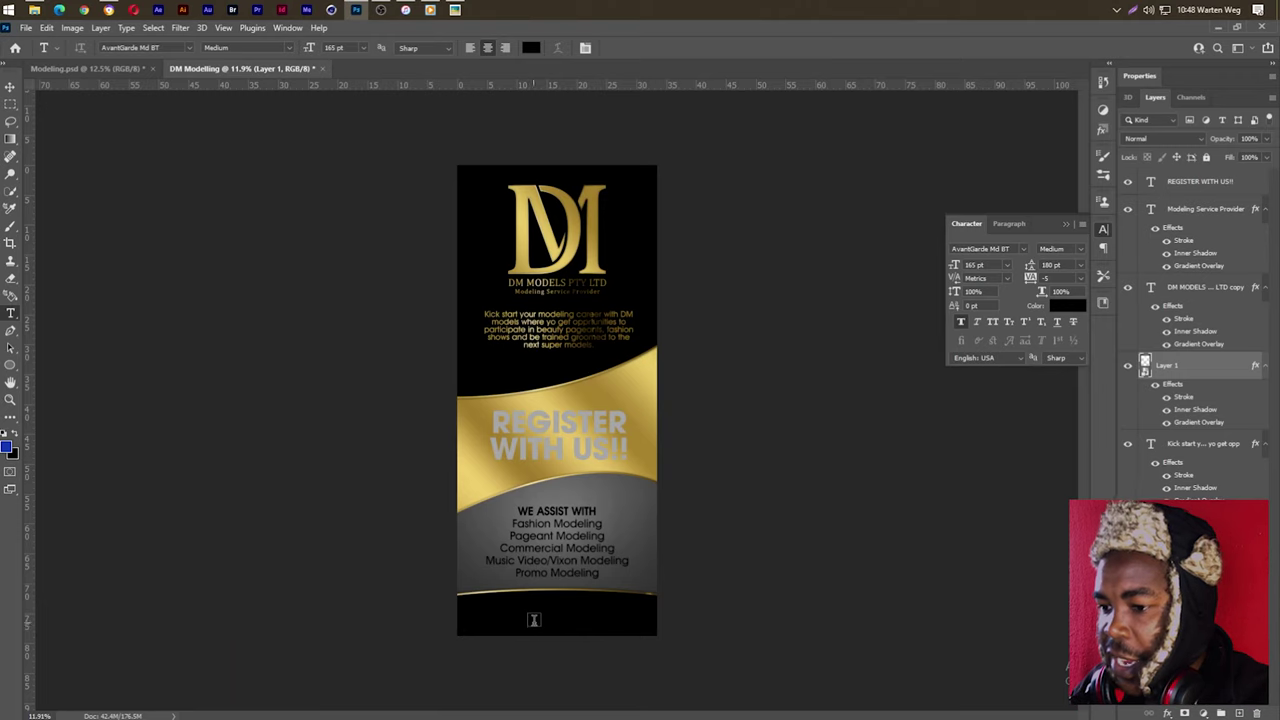
scroll(534, 622, "up", 2)
scroll(538, 632, "up", 1)
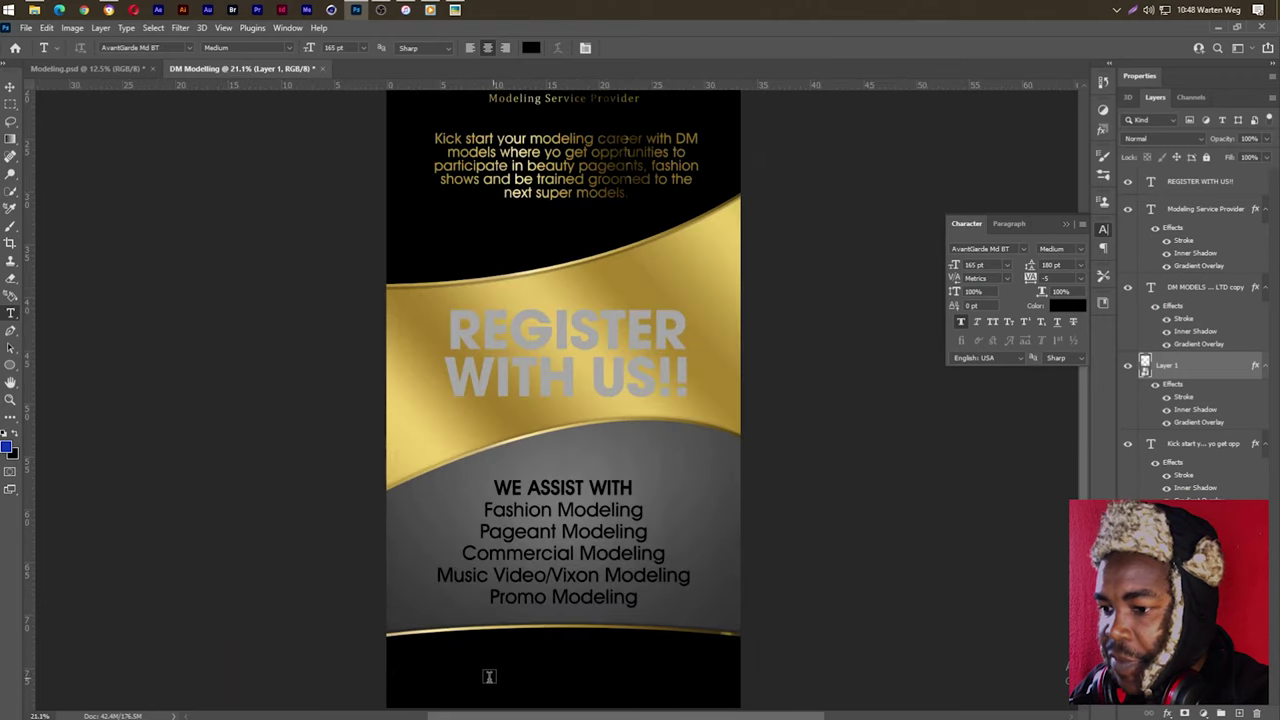
left_click(540, 673)
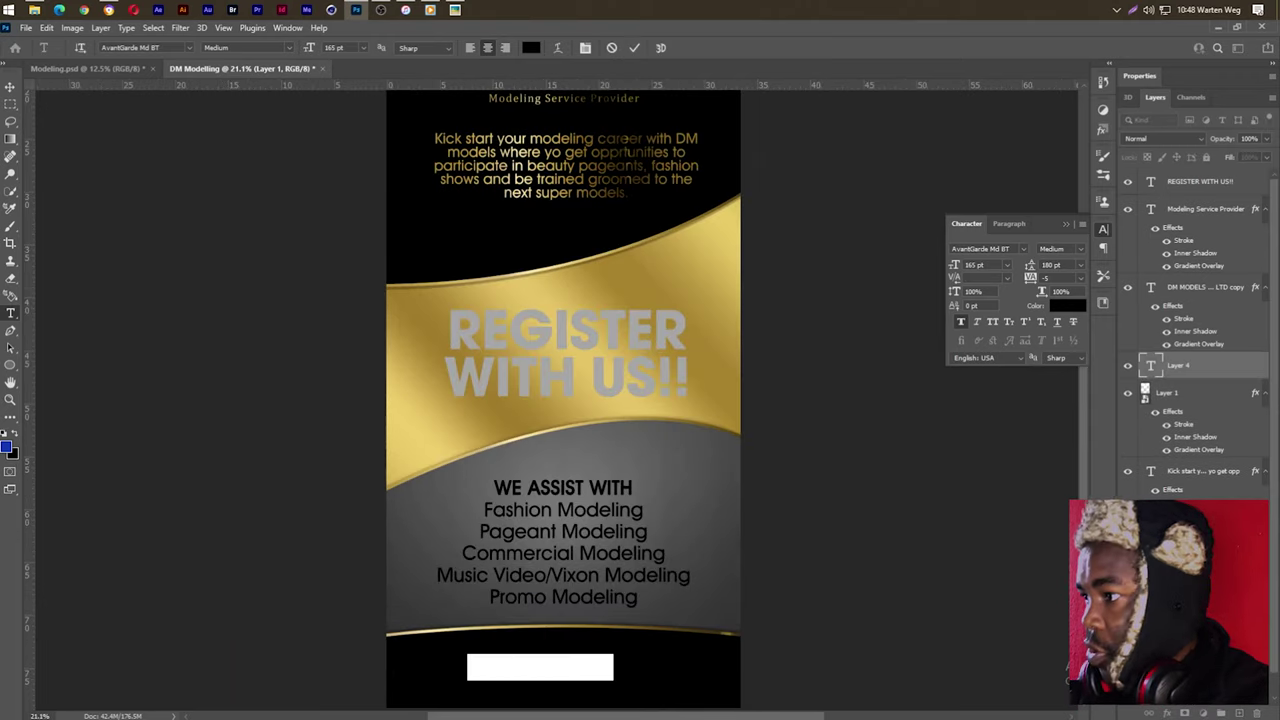
key("BackSpace")
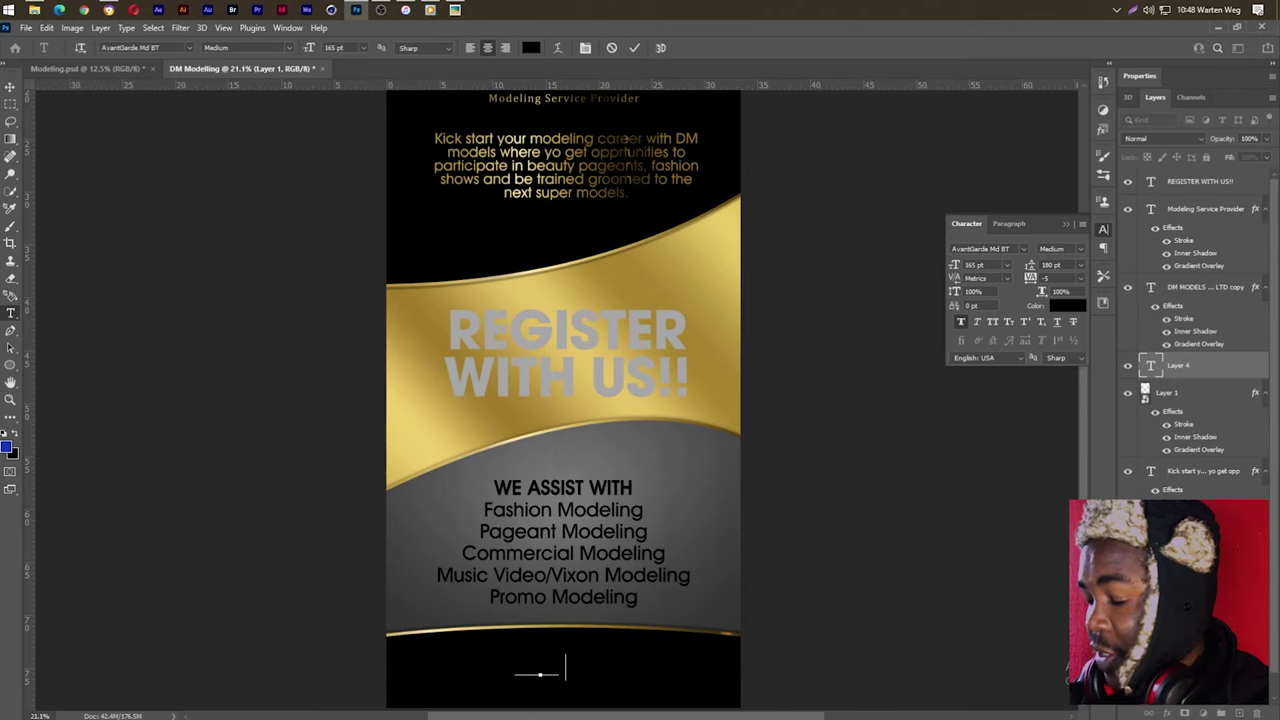
type("DM")
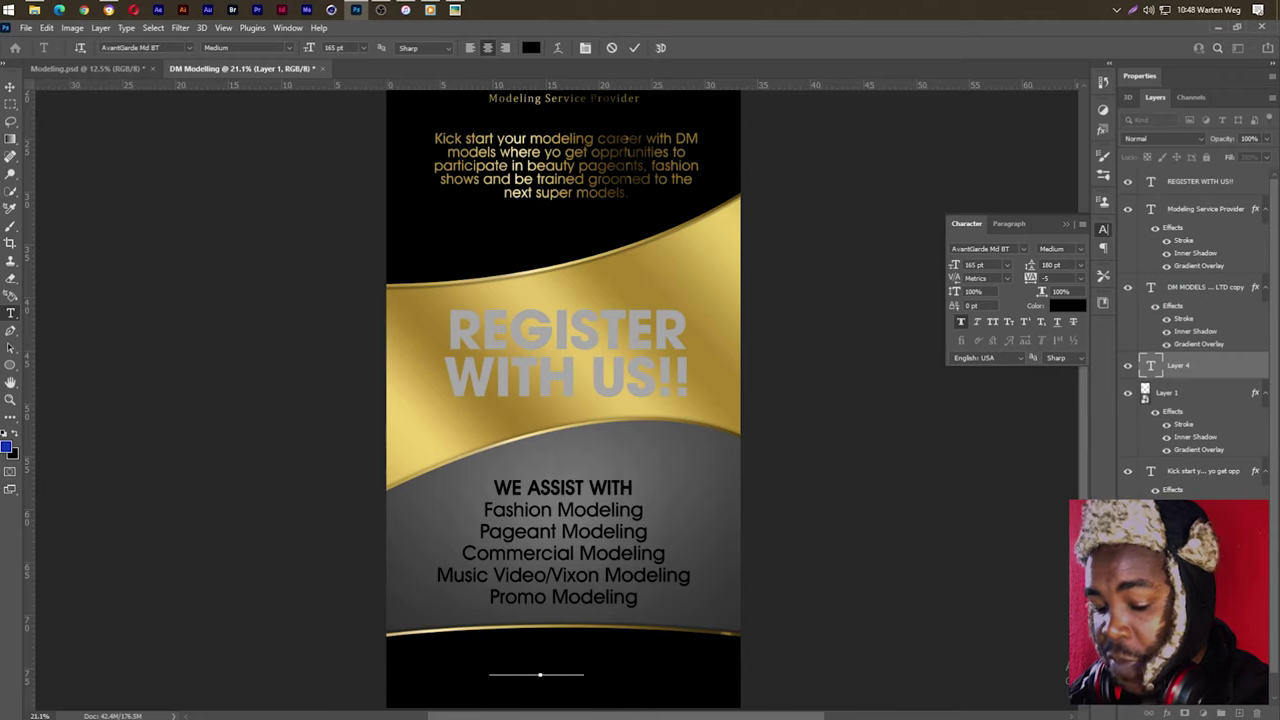
type("DE")
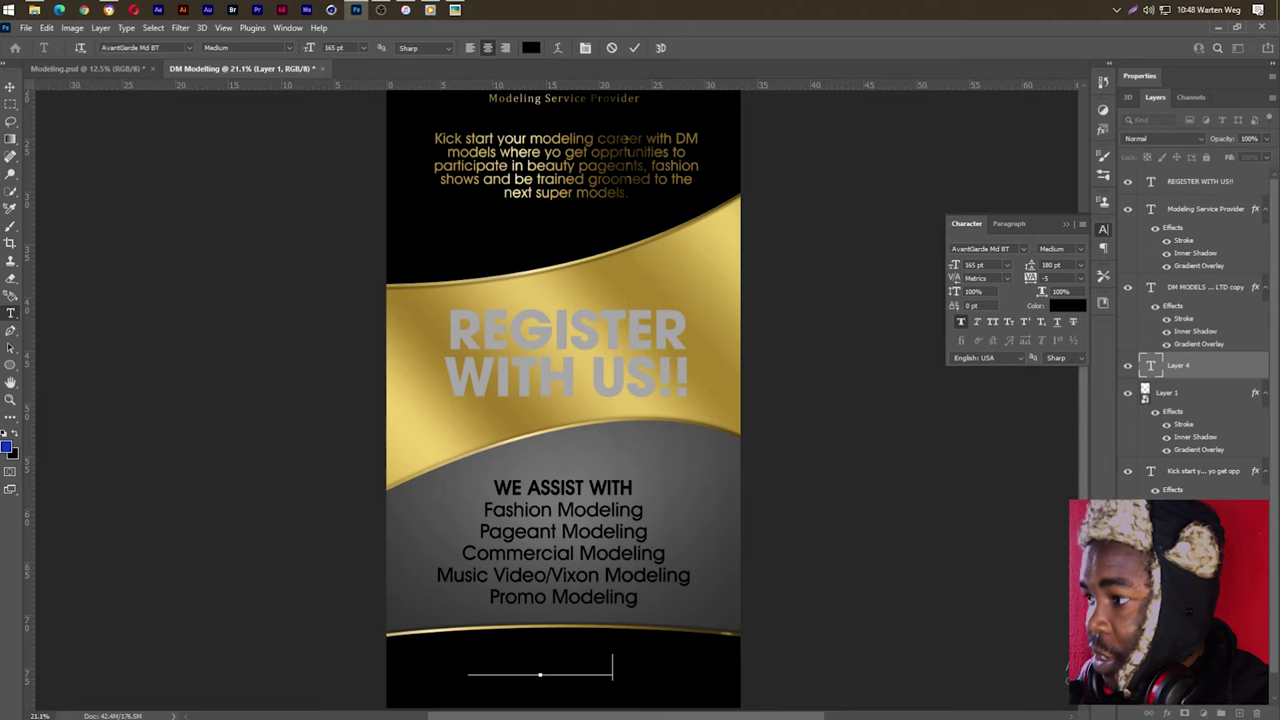
type("L ")
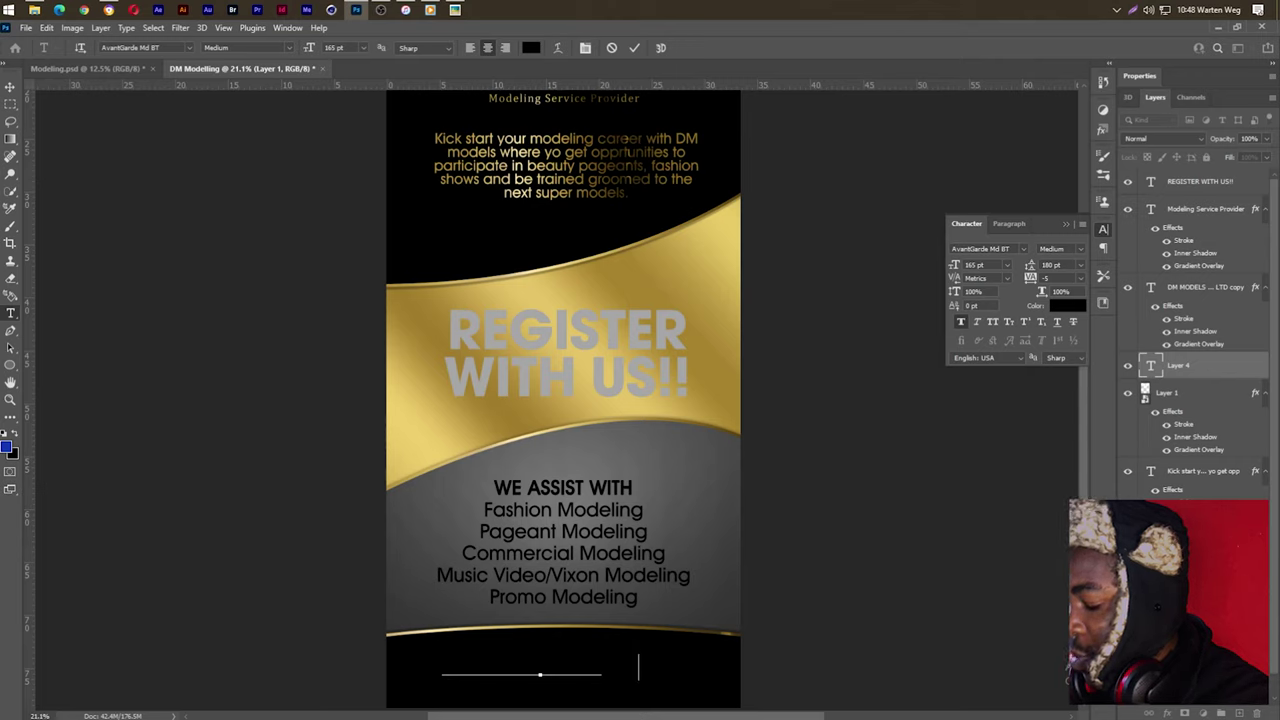
type("A")
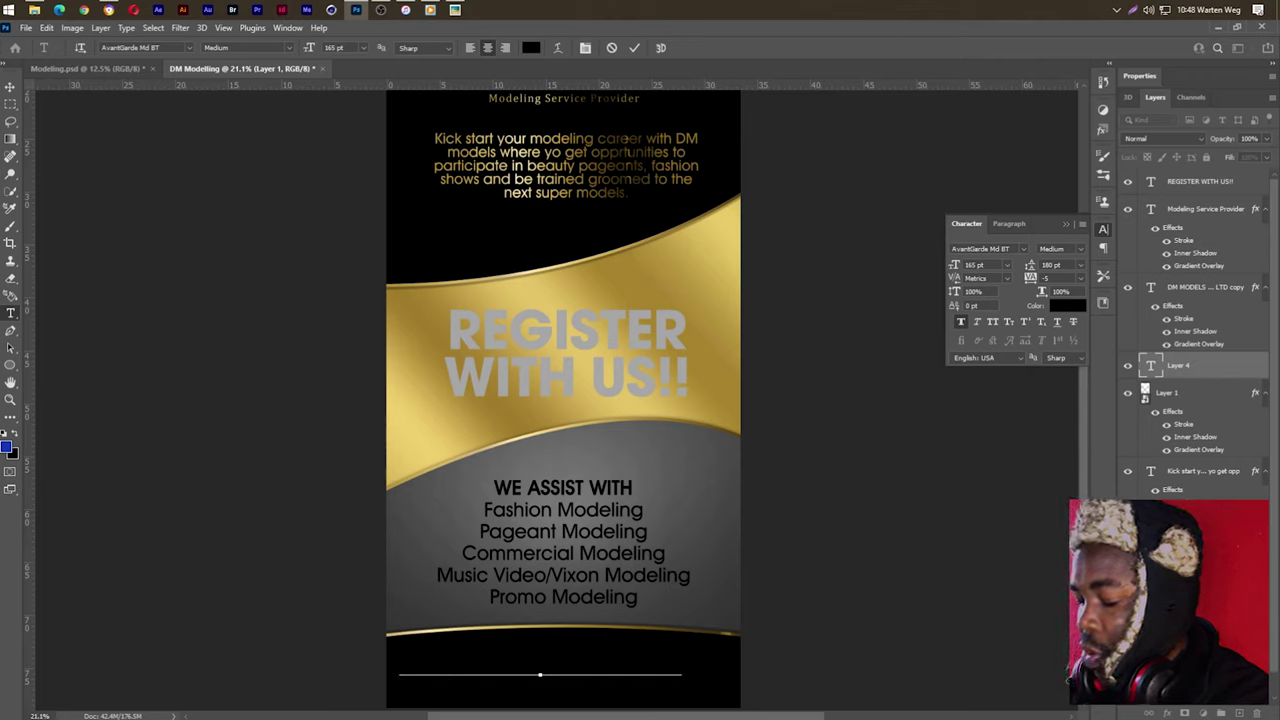
type(" 1234")
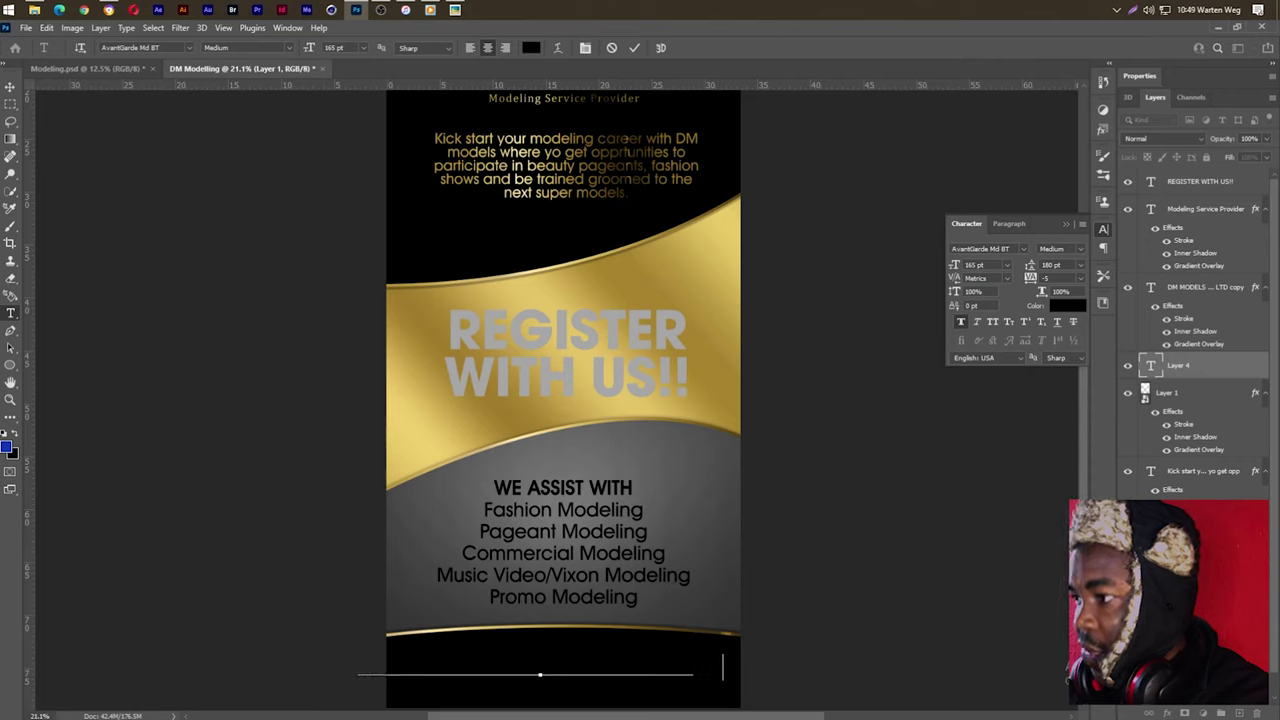
type("5678")
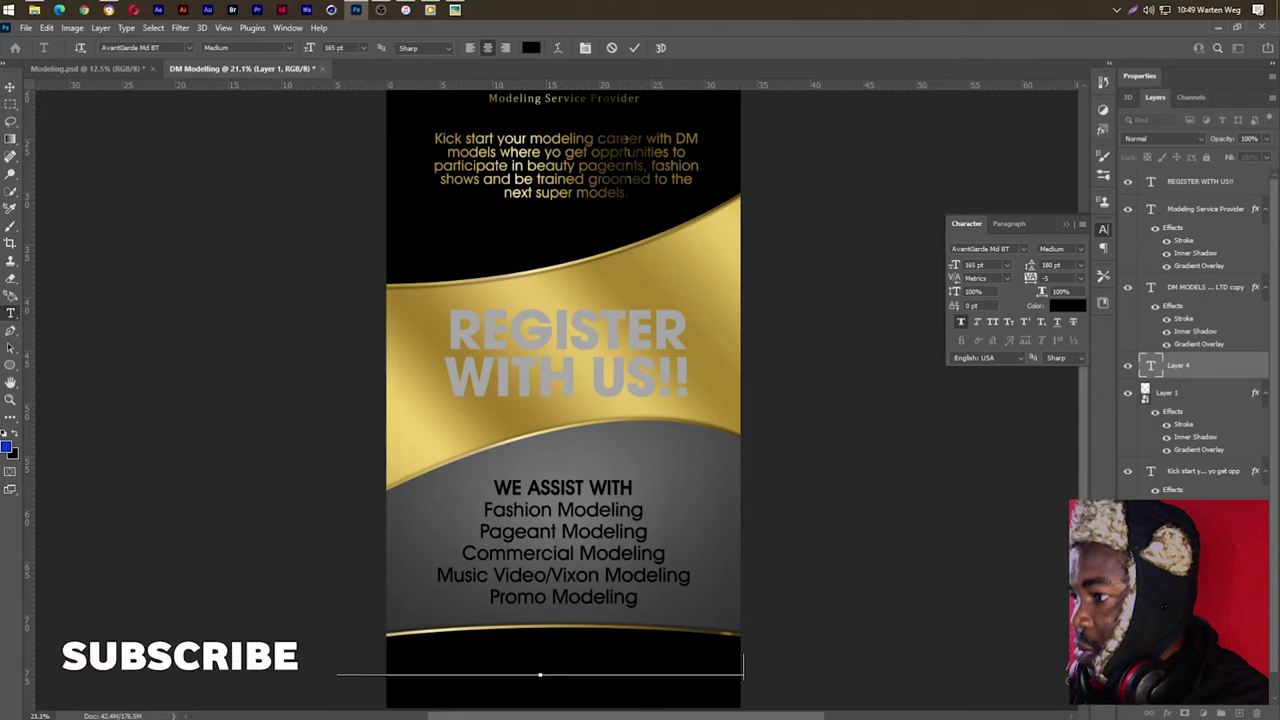
type("9")
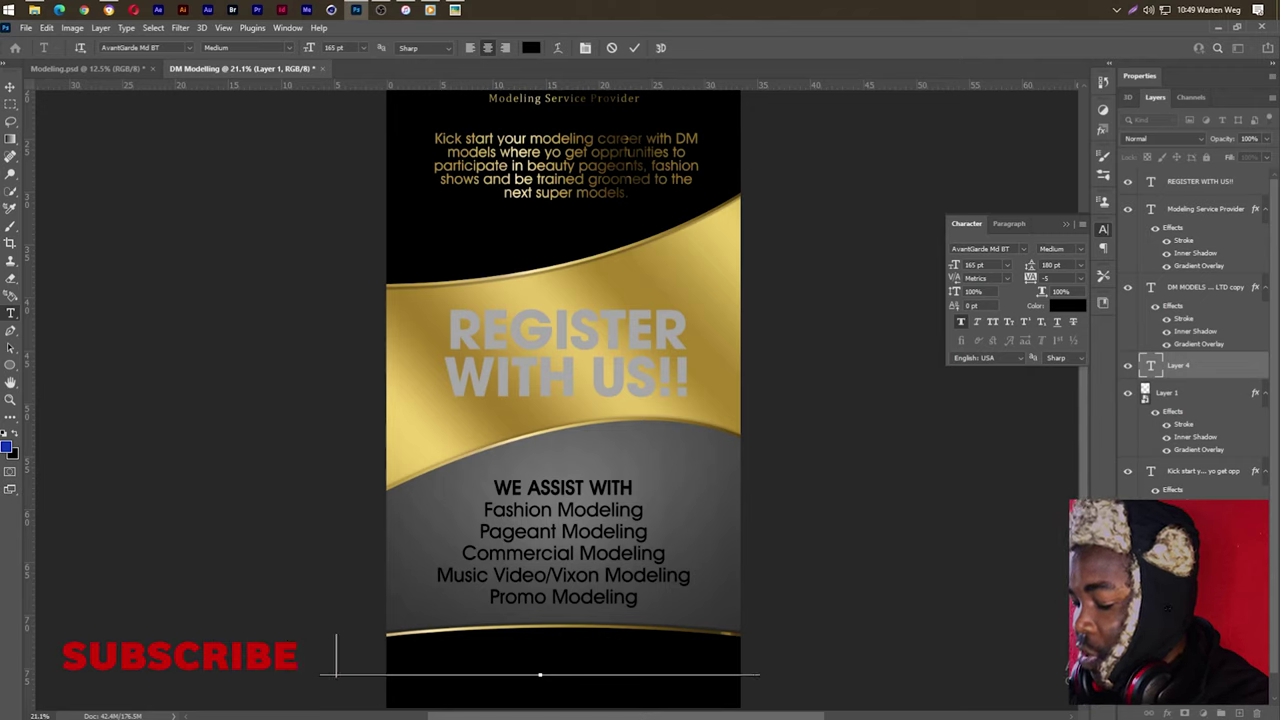
type("01")
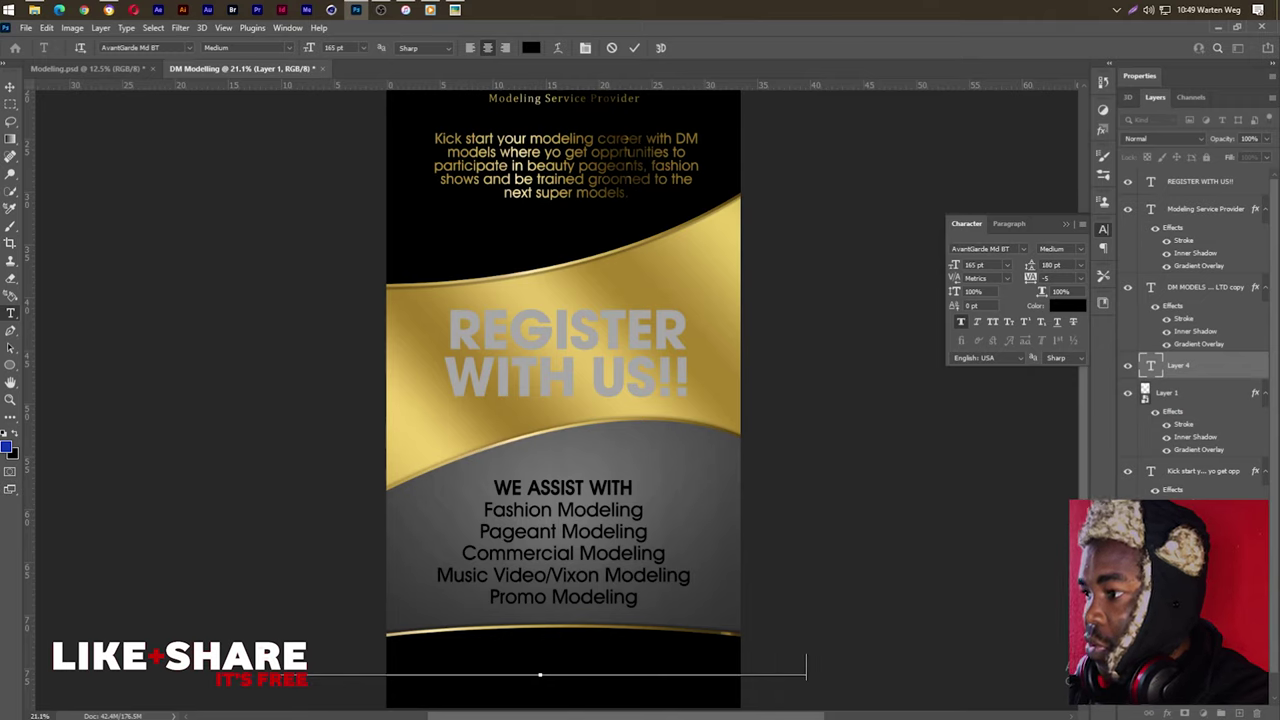
type("3")
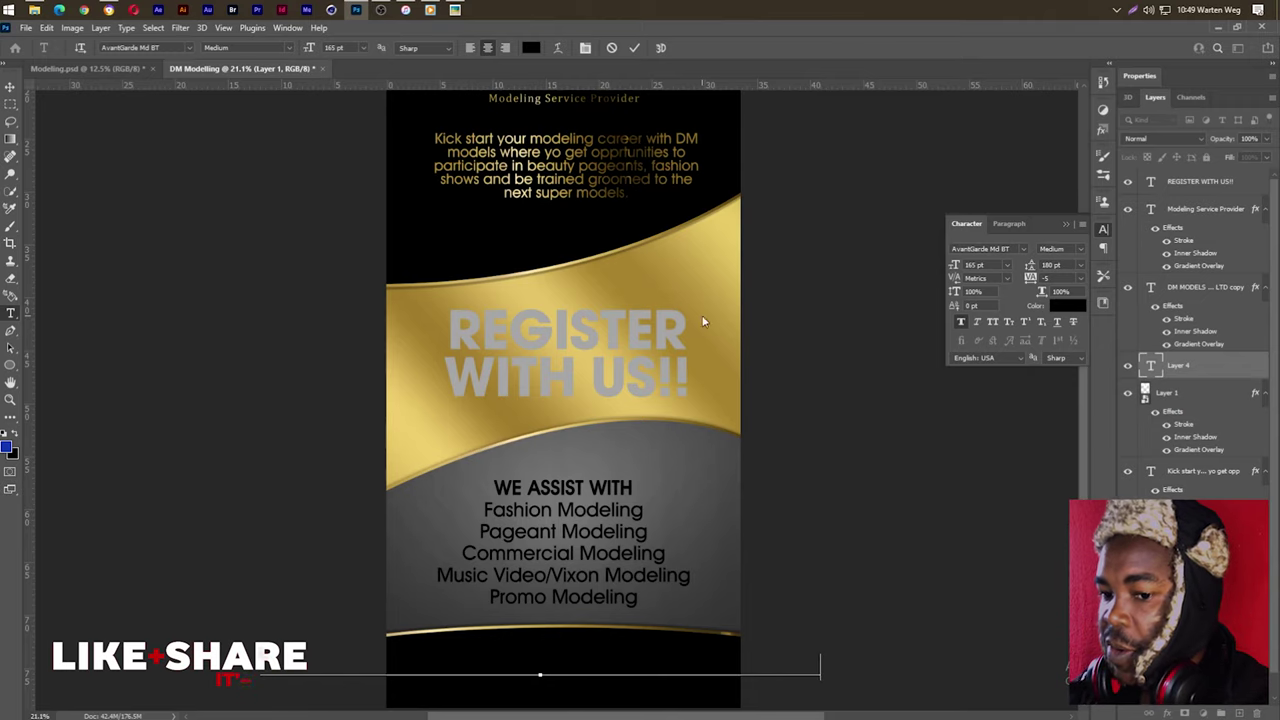
Step: Commit the contact line, copy the gold fx effects onto it and set its font size to 85 pt
left_click(634, 47)
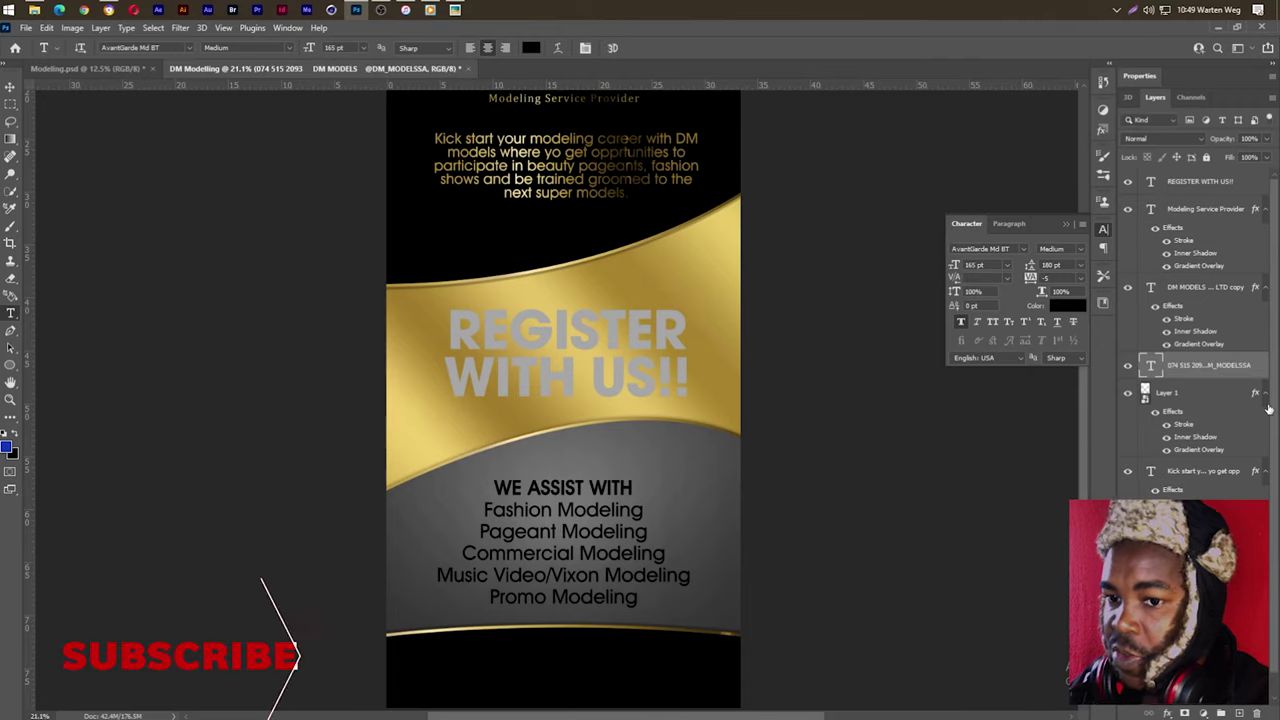
left_click_drag(1256, 287, 1256, 365)
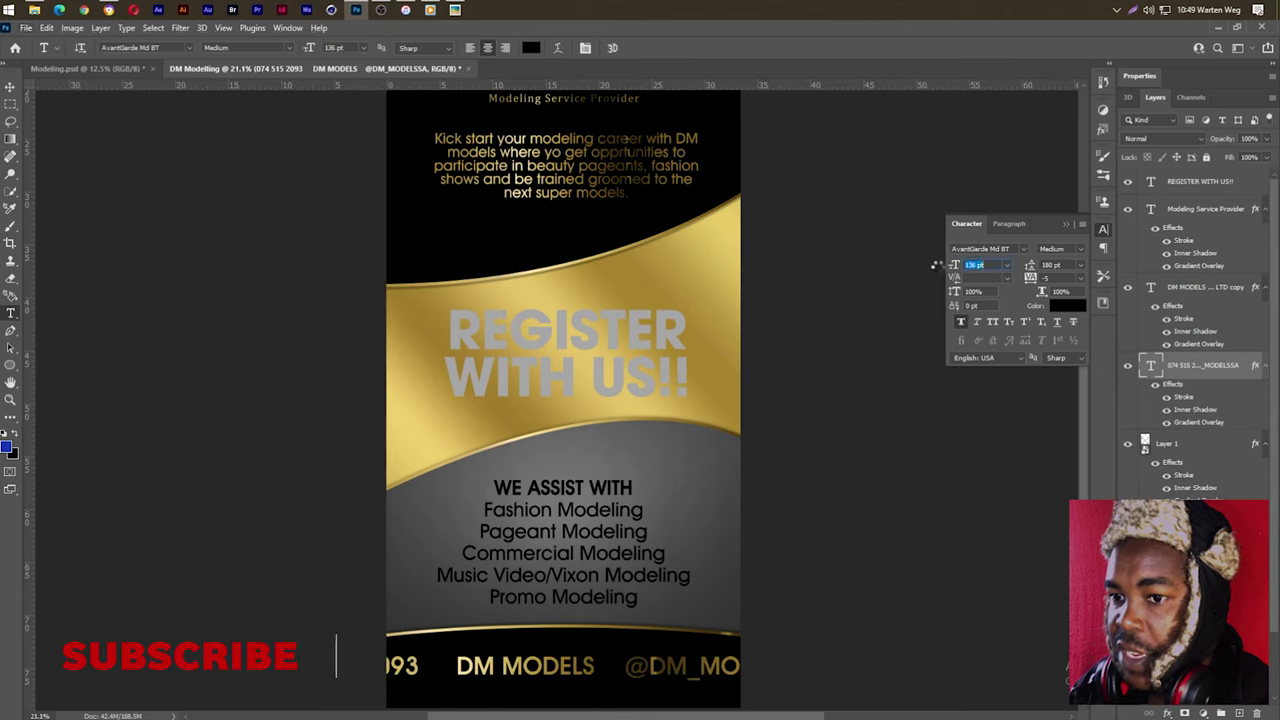
left_click_drag(955, 265, 934, 264)
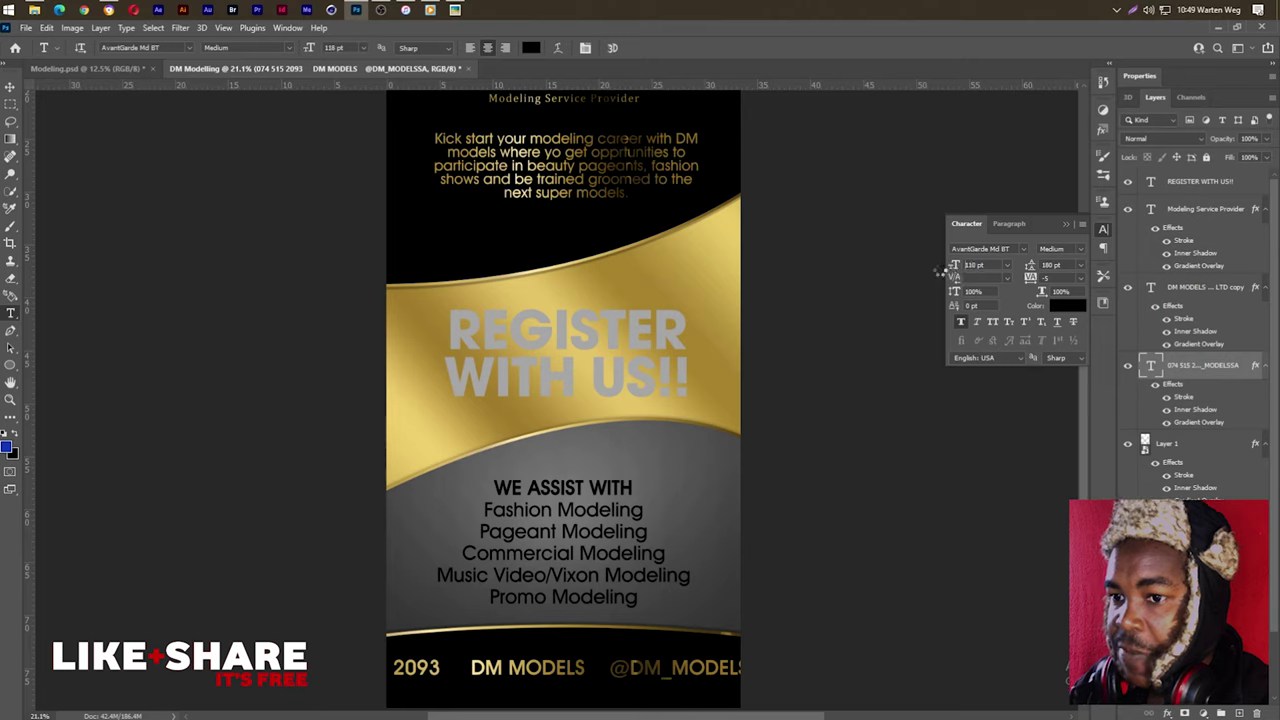
left_click_drag(940, 270, 957, 277)
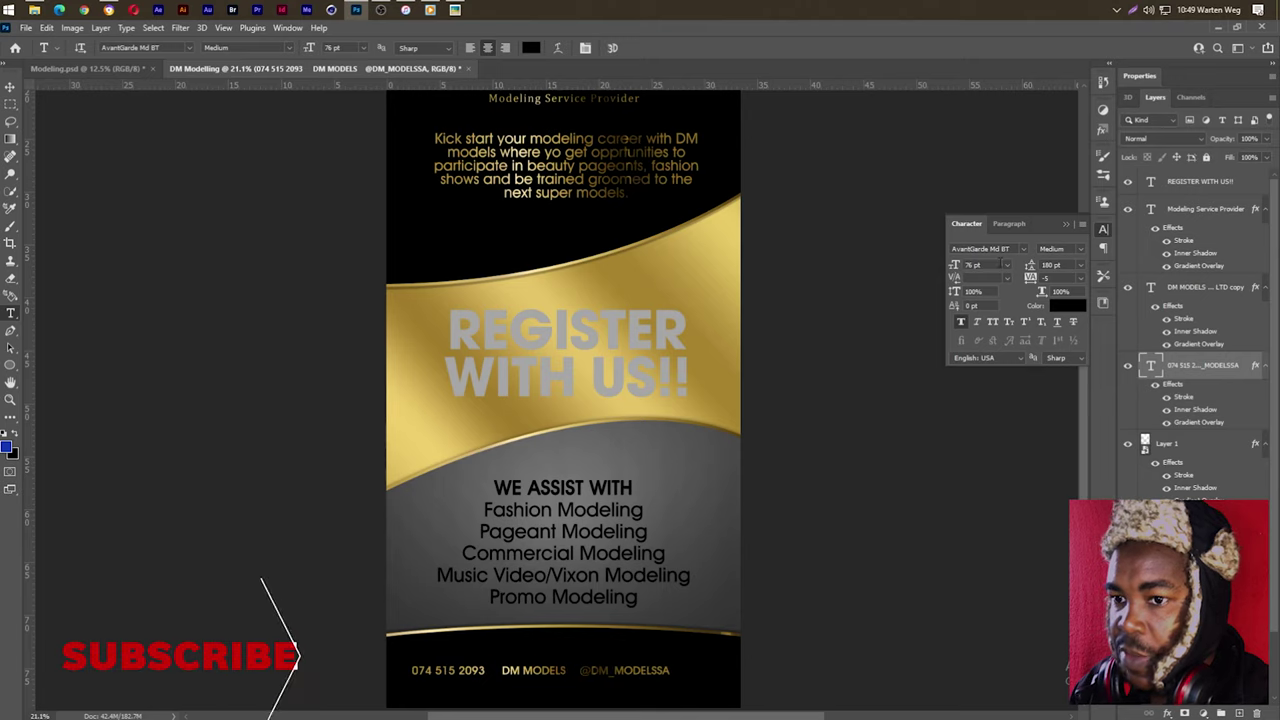
left_click(972, 265)
type("85")
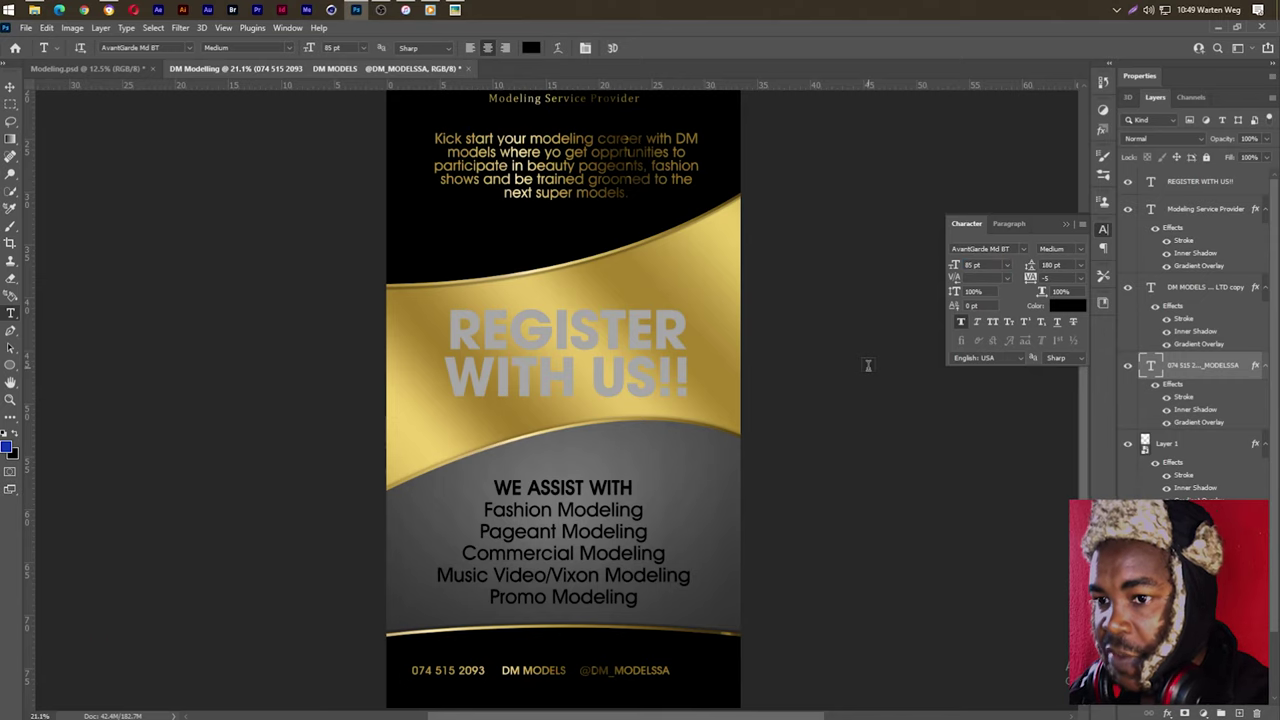
key("ctrl+a")
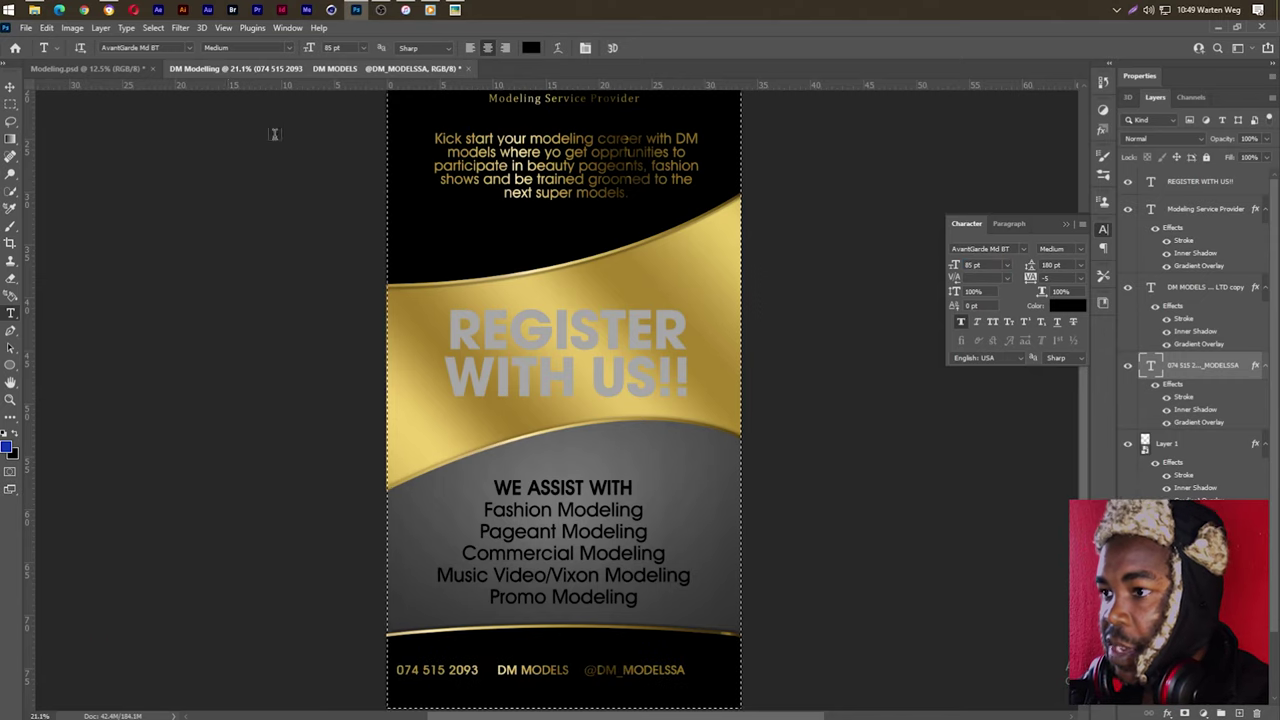
Step: Align the contact line to the canvas's horizontal centre with the Move tool, then zoom in on the footer
left_click(20, 95)
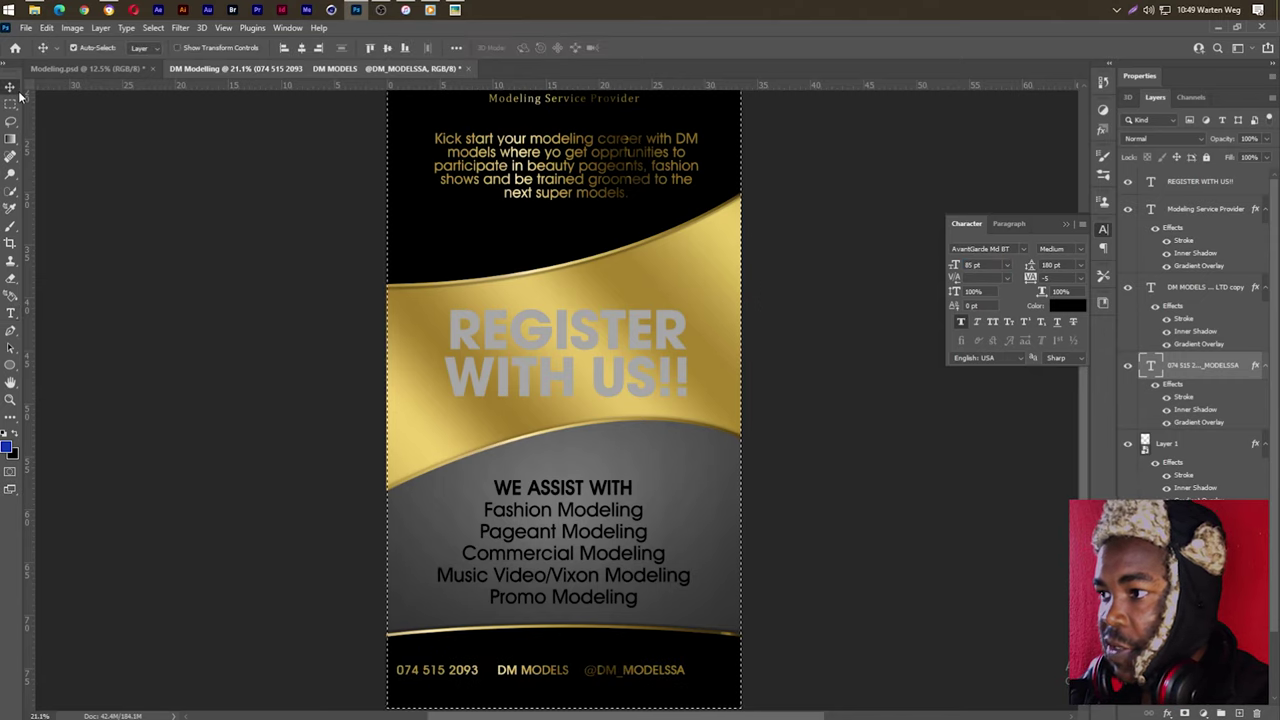
left_click(302, 48)
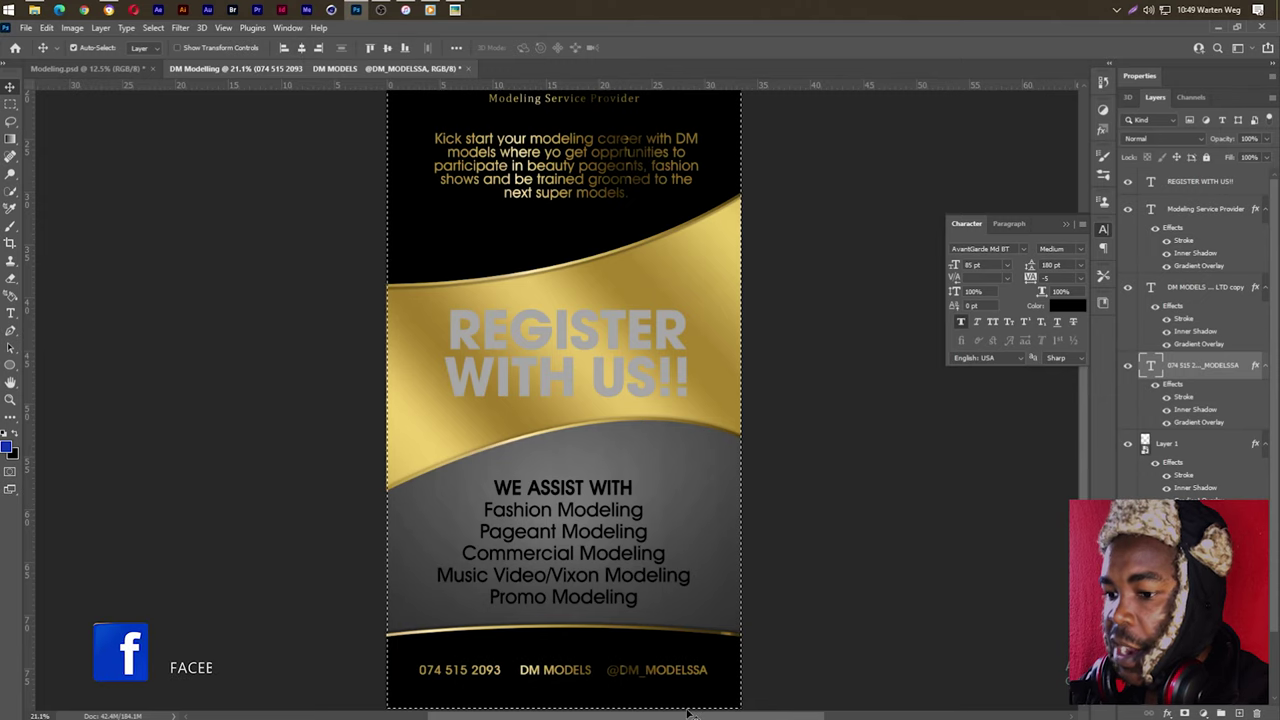
scroll(533, 698, "up", 3)
scroll(533, 698, "up", 1)
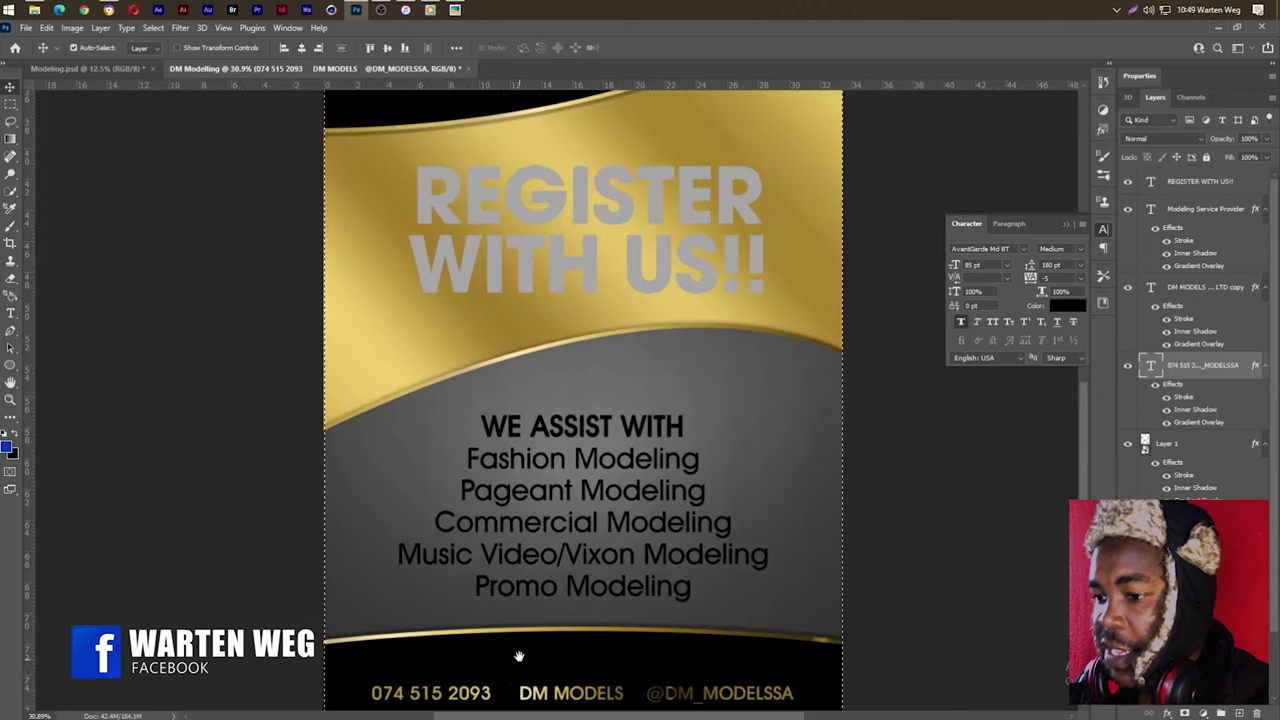
left_click_drag(520, 692, 507, 470)
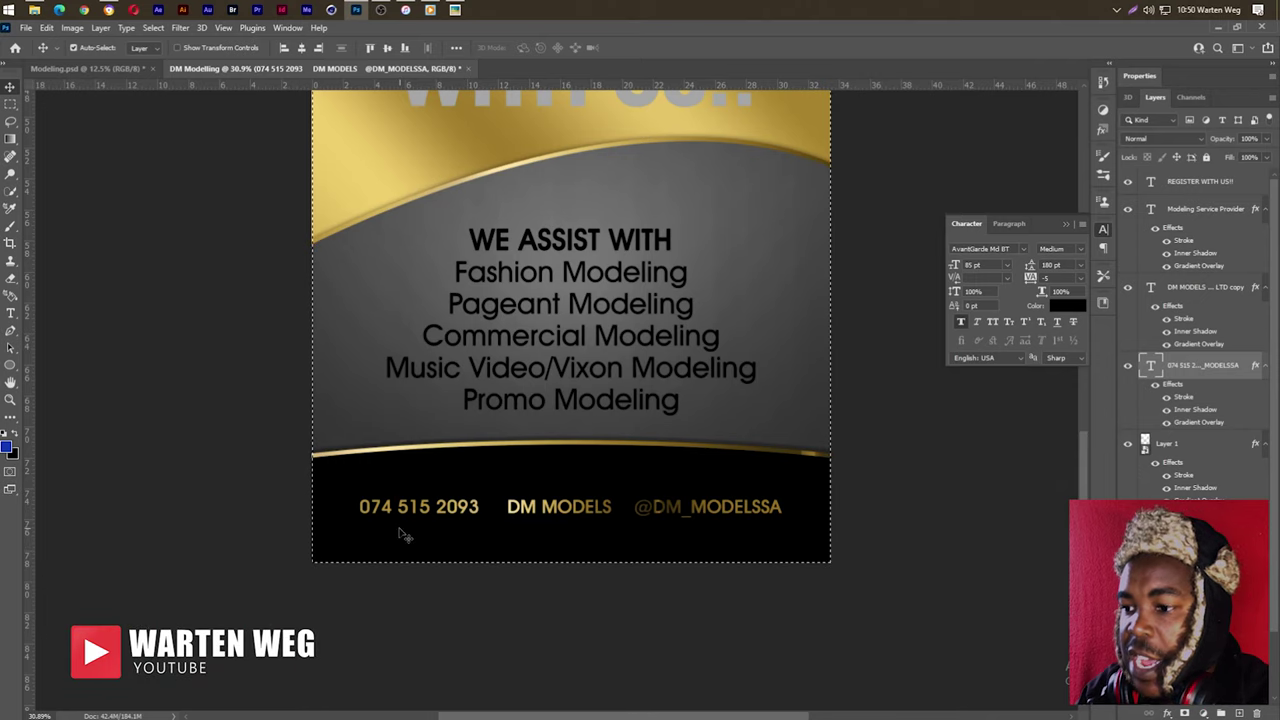
Step: Draw a small blue circle before the phone number and duplicate it before the other contact items
left_click(11, 367)
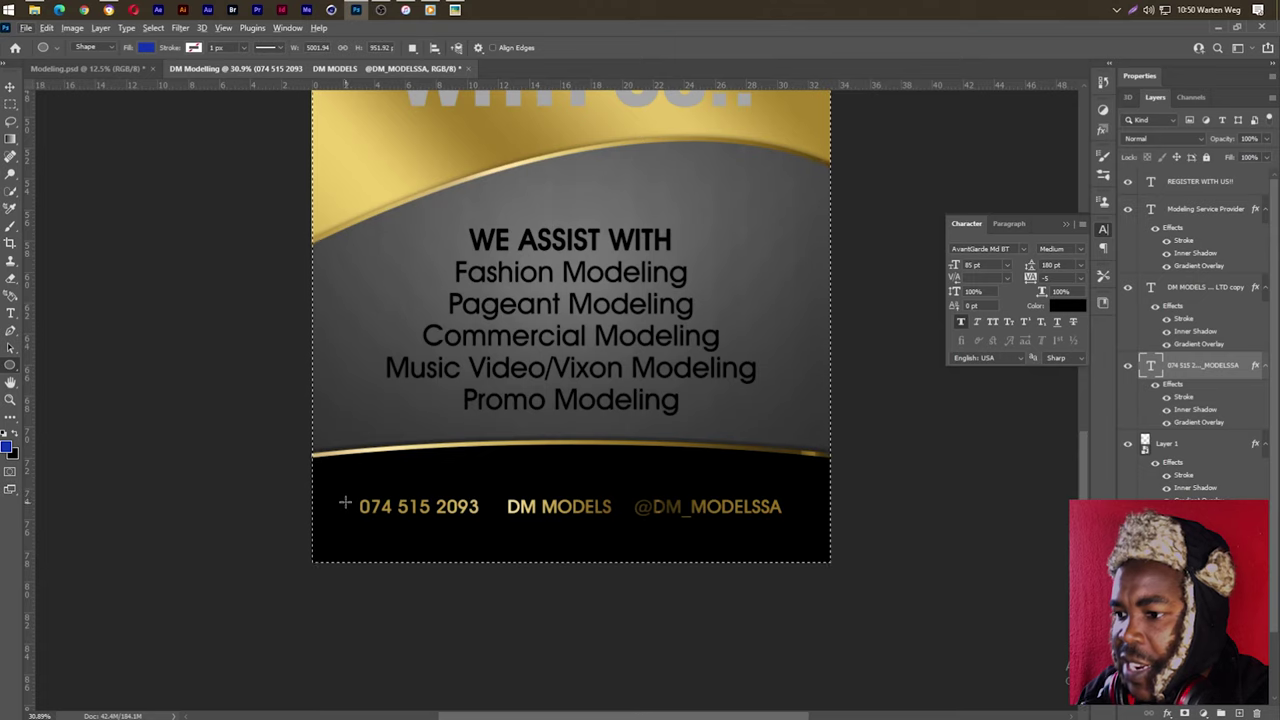
left_click_drag(344, 503, 357, 521)
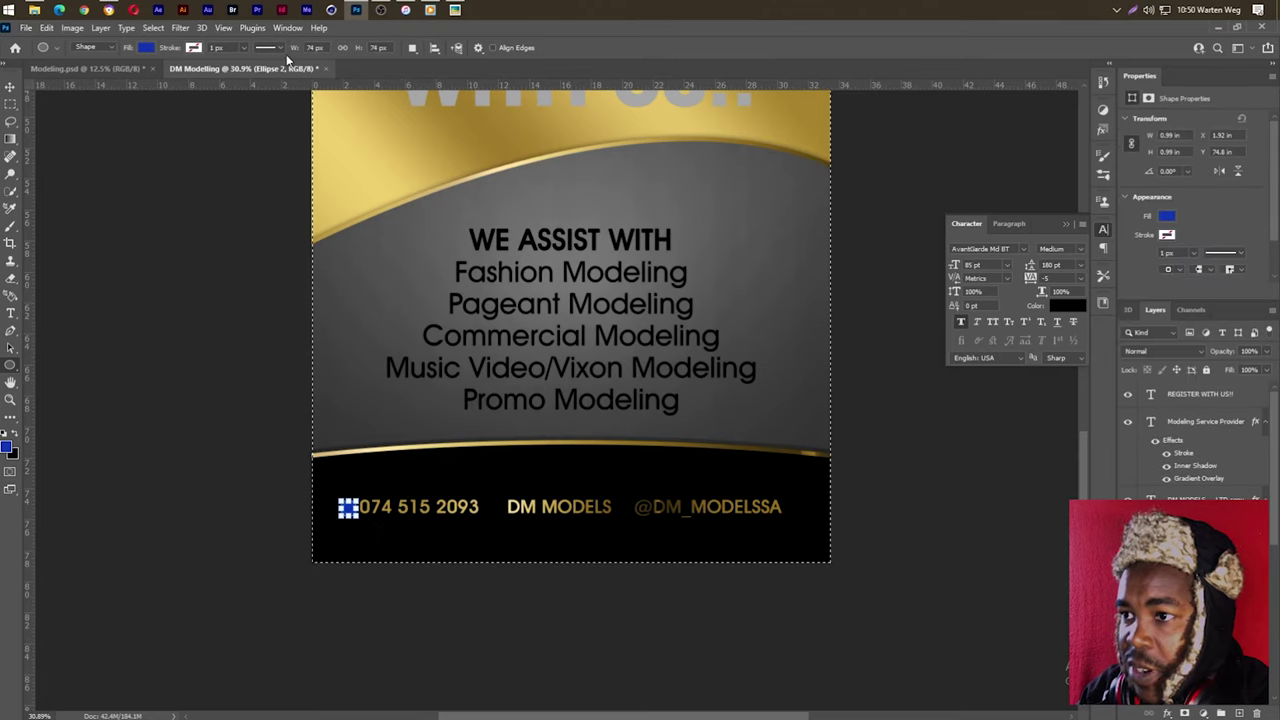
left_click(10, 88)
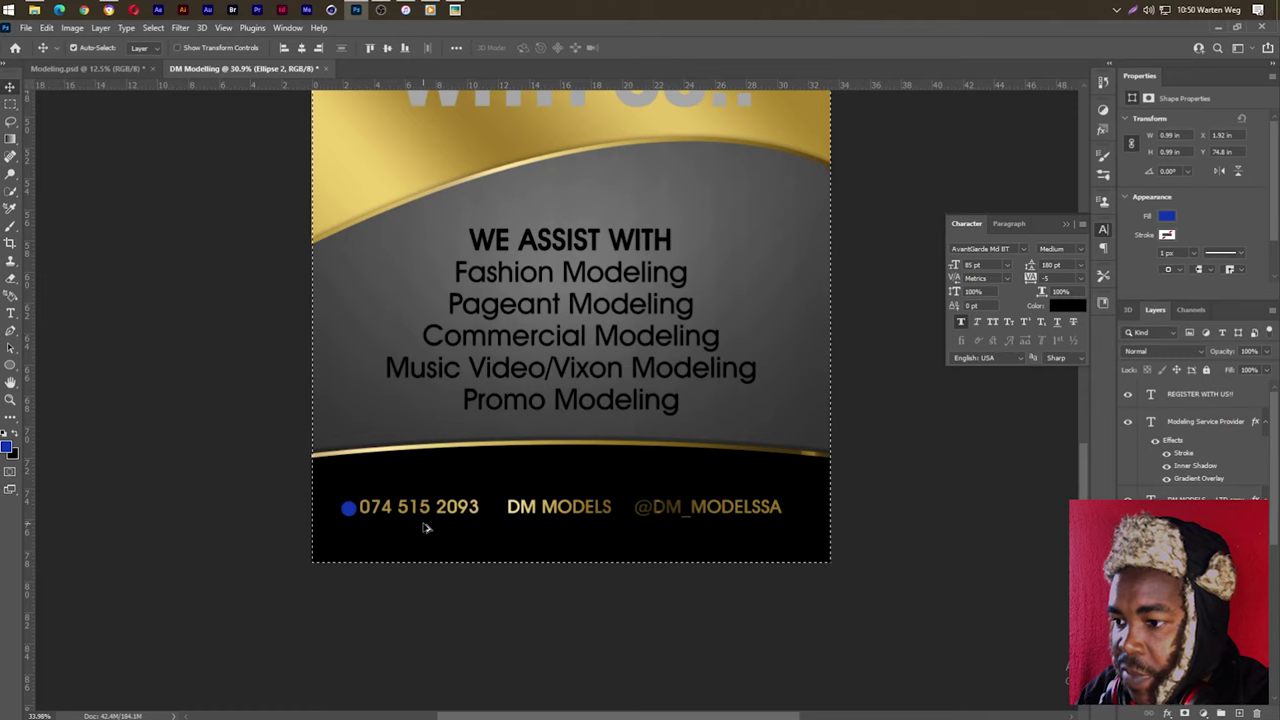
scroll(423, 526, "up", 1)
scroll(378, 528, "up", 3)
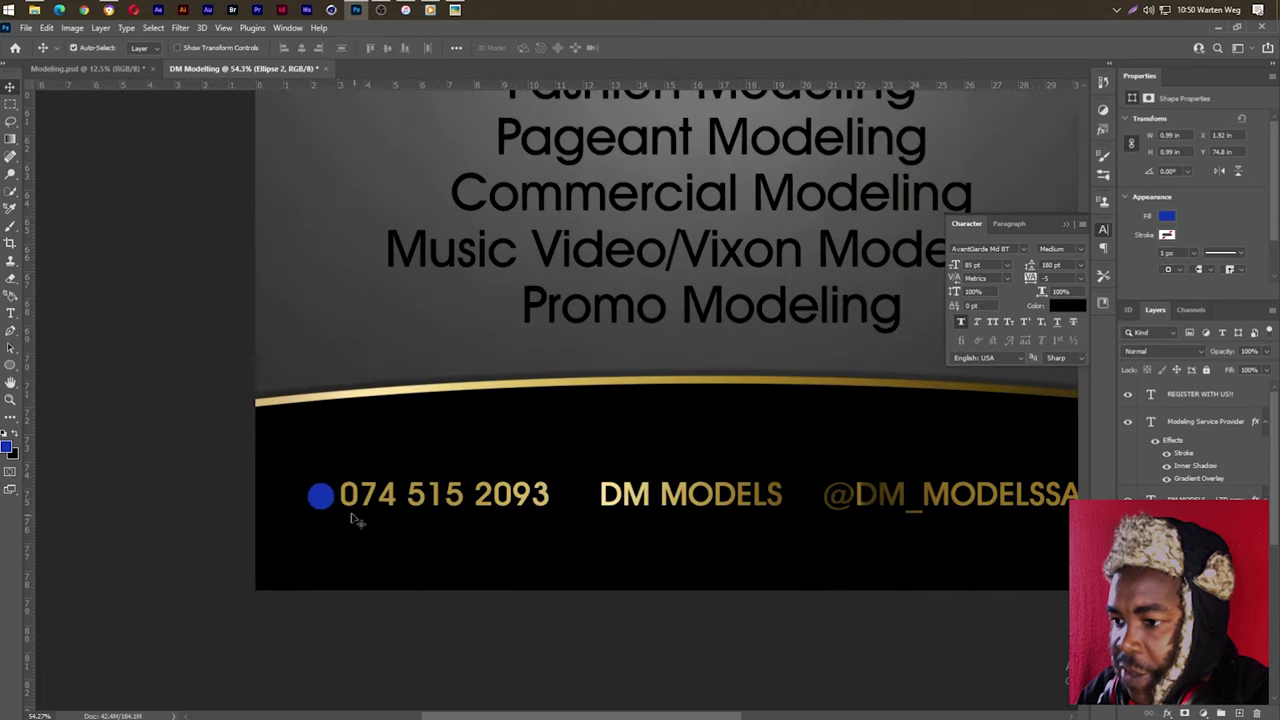
mouse_move(322, 504)
left_mouse_down()
mouse_move(547, 515)
mouse_move(581, 501)
mouse_move(802, 500)
left_mouse_up()
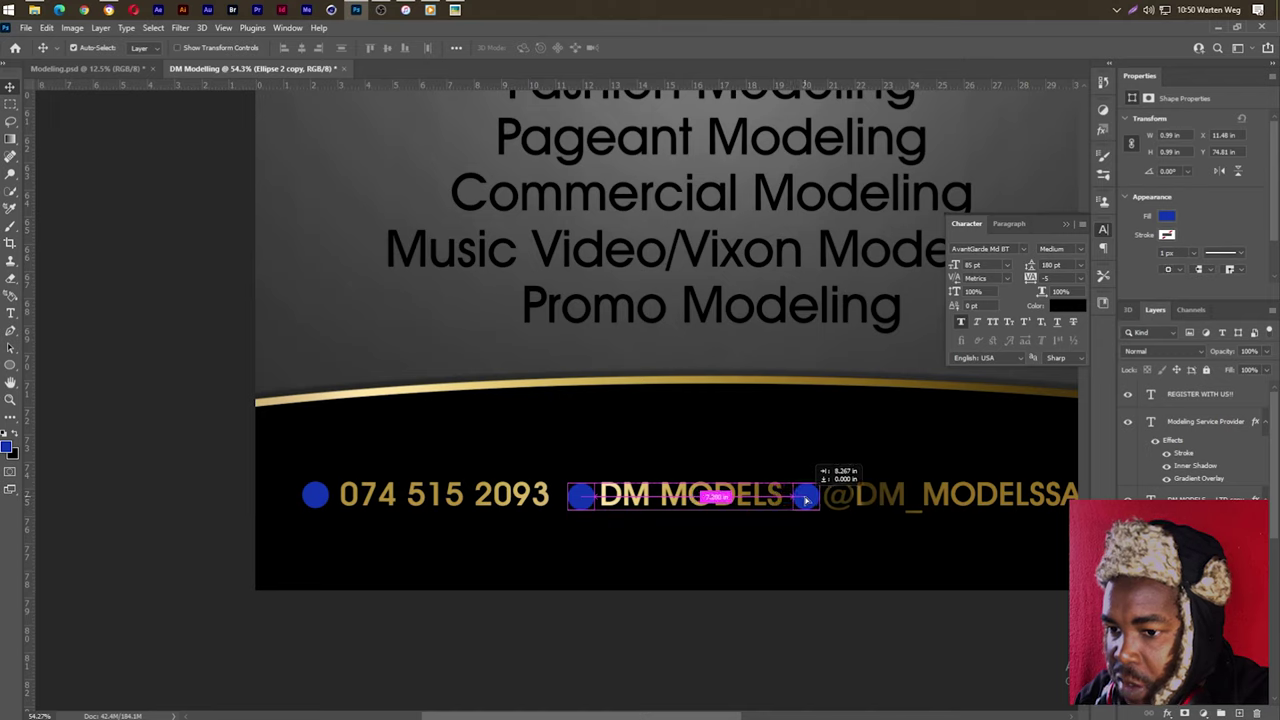
left_click_drag(806, 500, 806, 500)
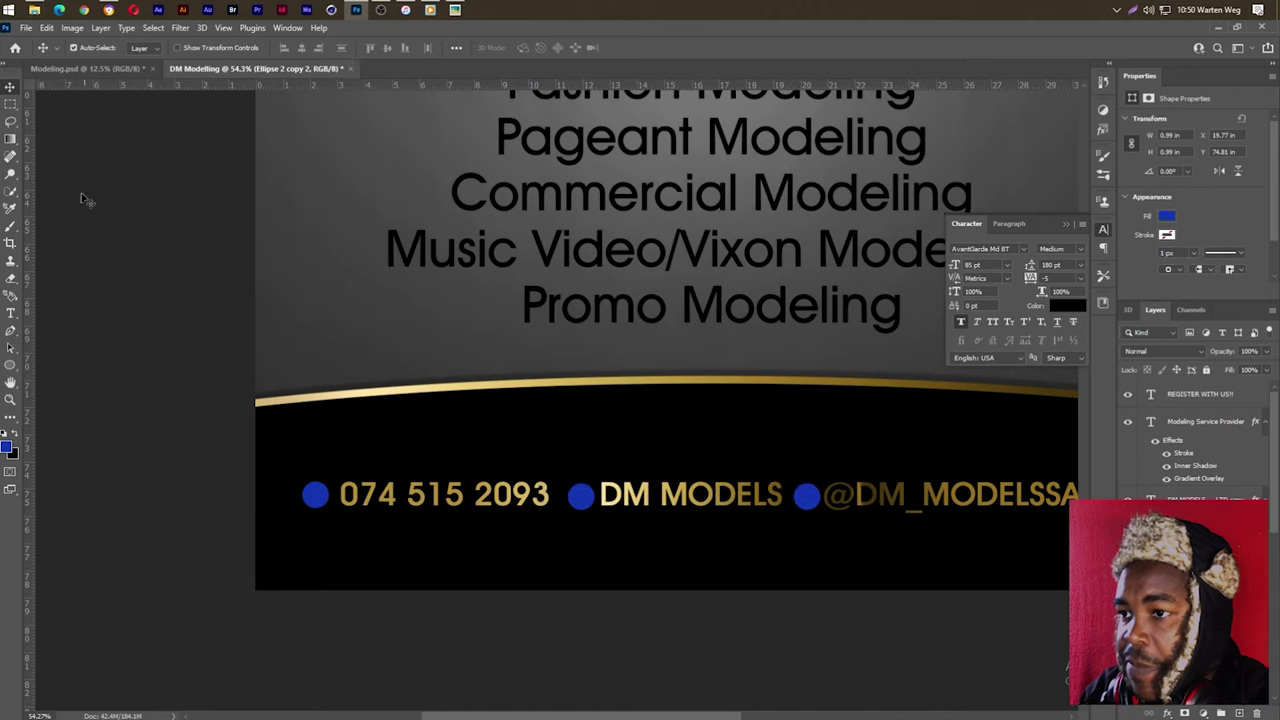
left_click(108, 9)
Step: Search images for 'WHATSAPP ICON' and open the full-size clipground WhatsApp icon
left_click(224, 55)
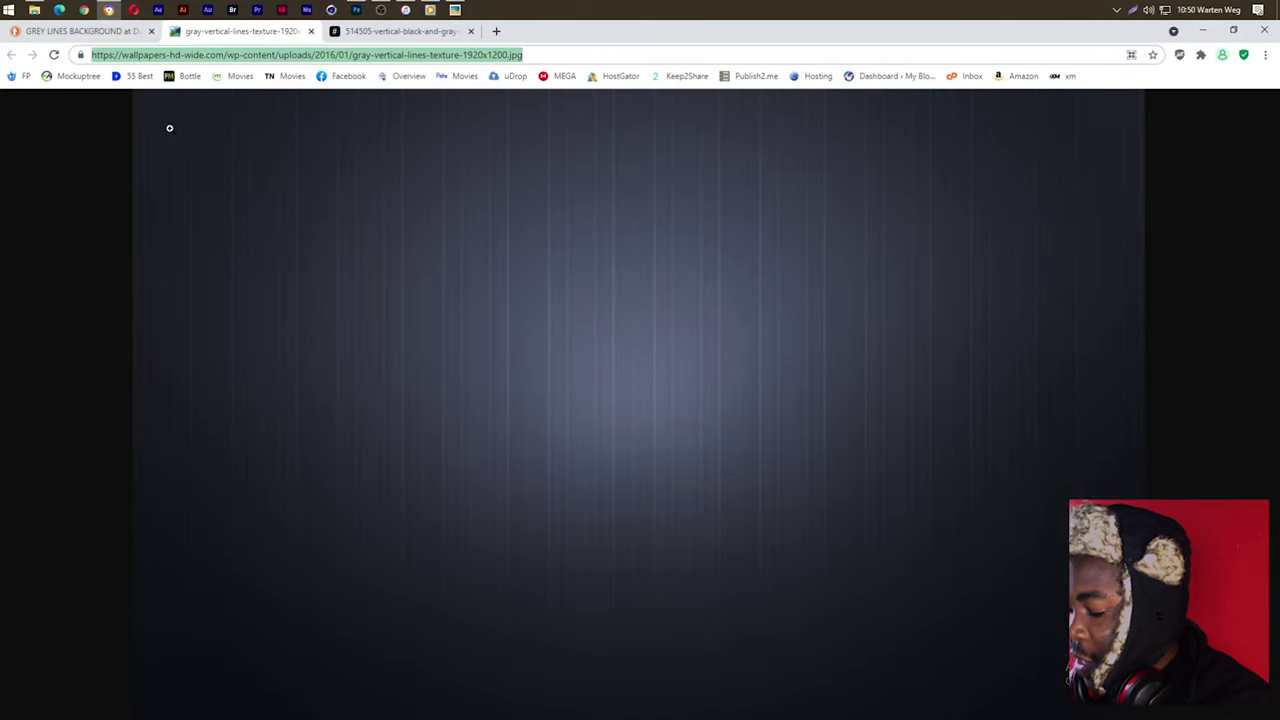
type("WHATSA")
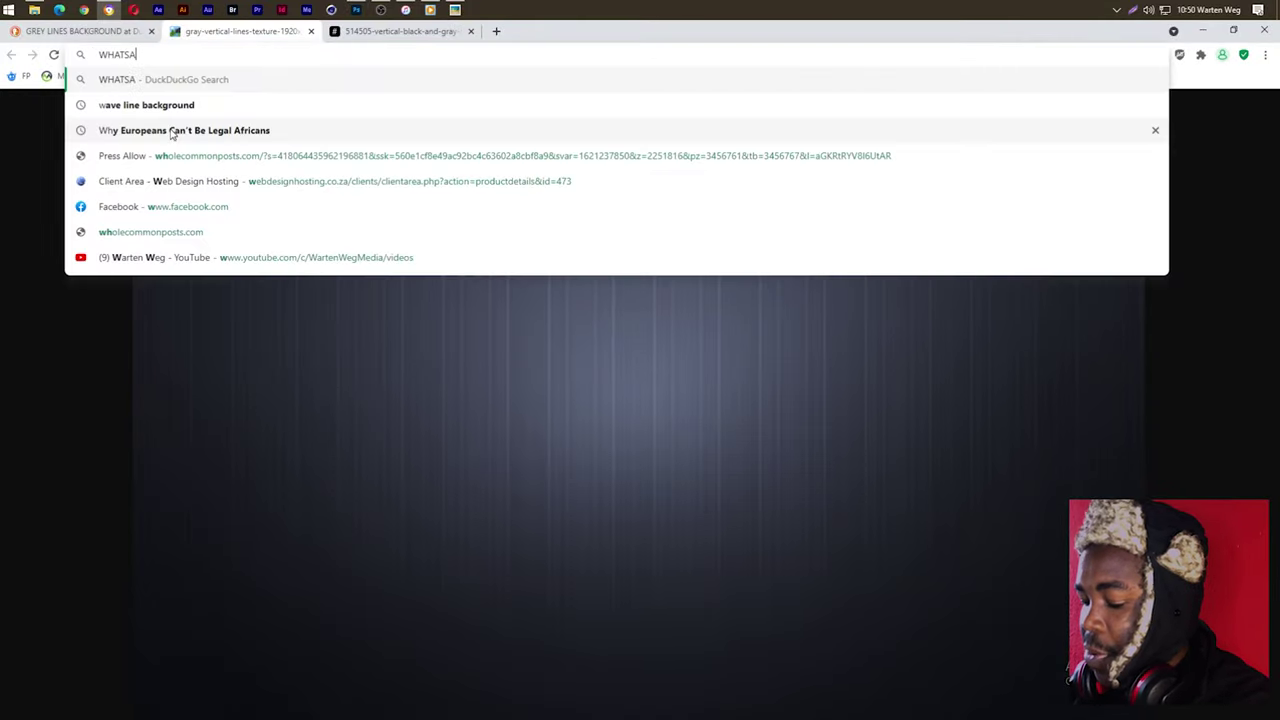
type("A")
key("BackSpace")
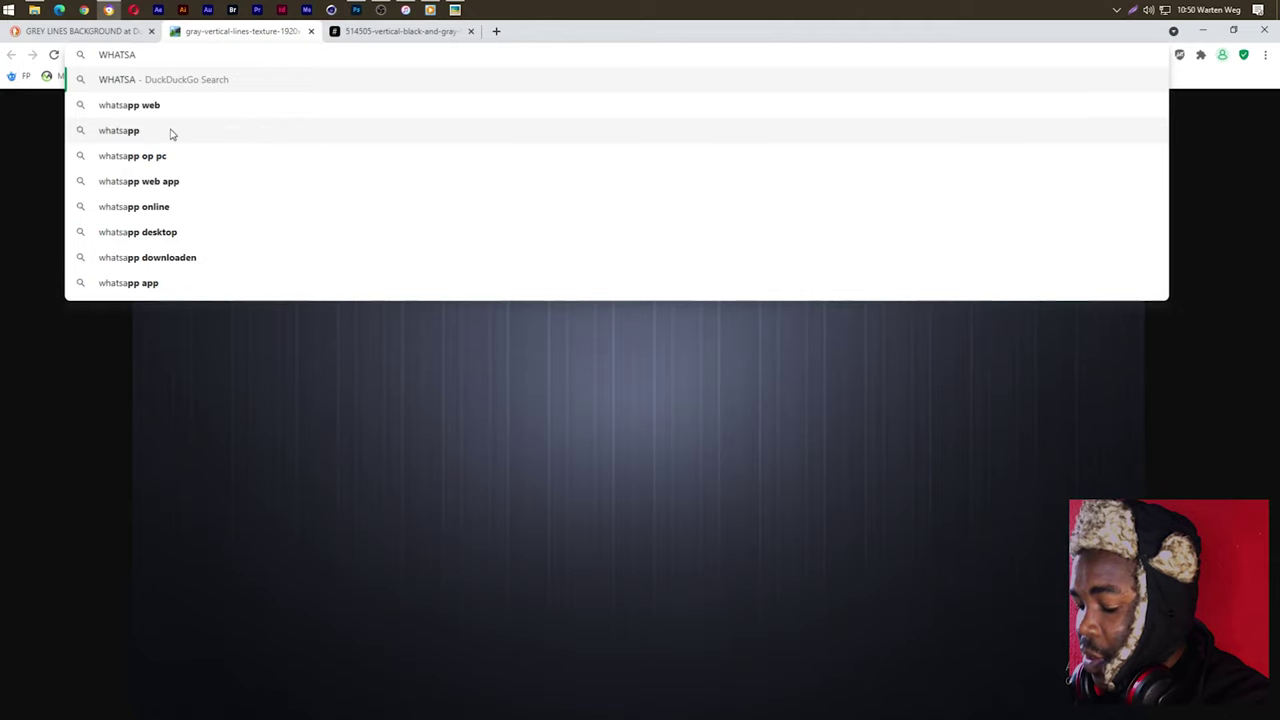
type("PP ICON")
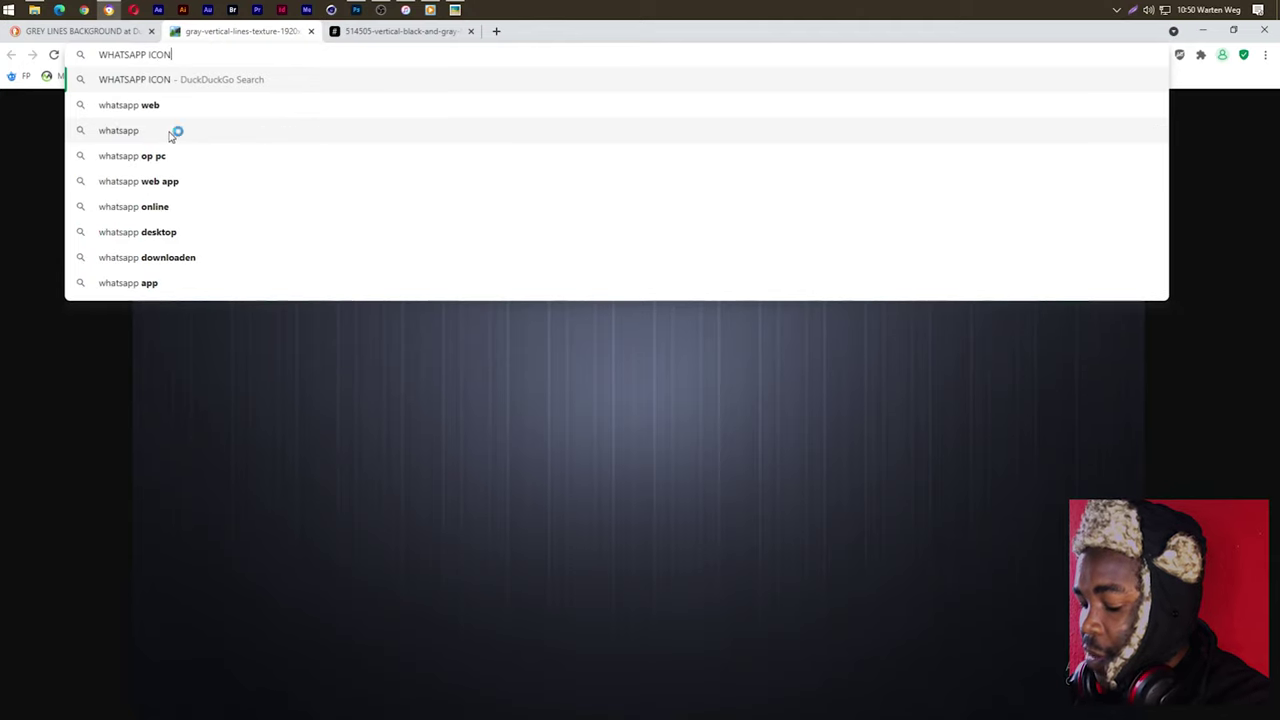
key("Return")
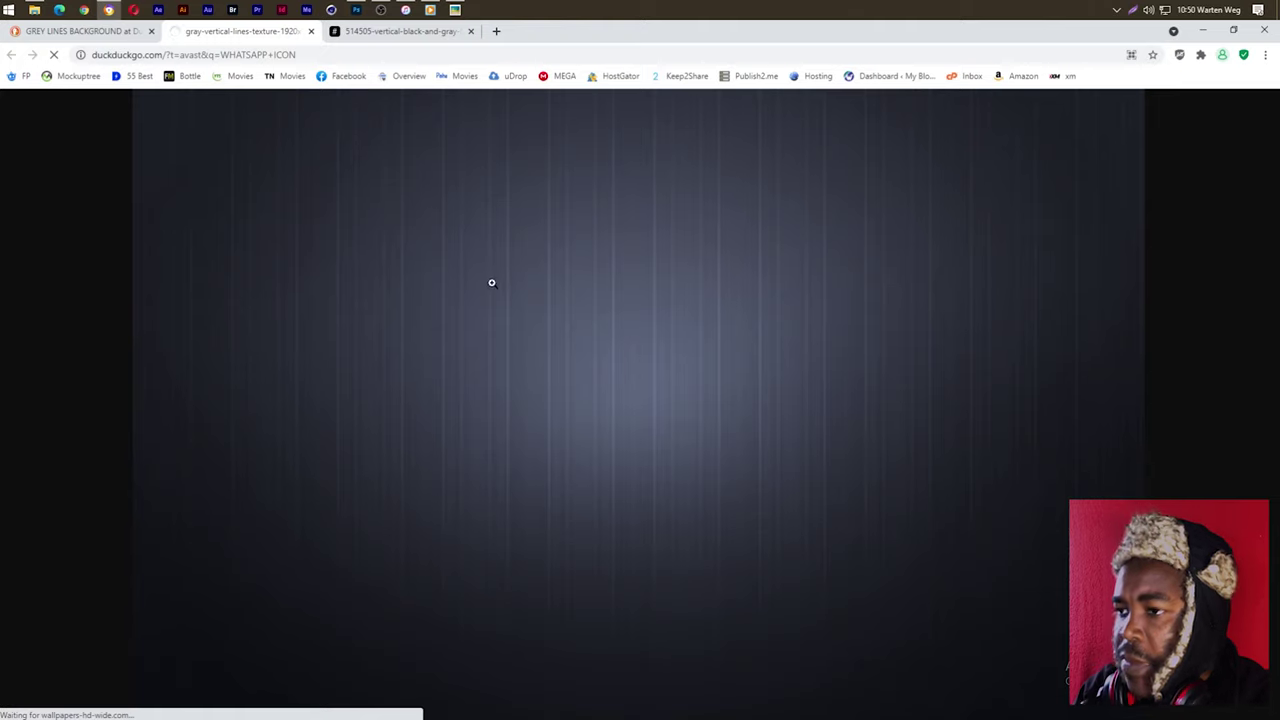
left_click(471, 31)
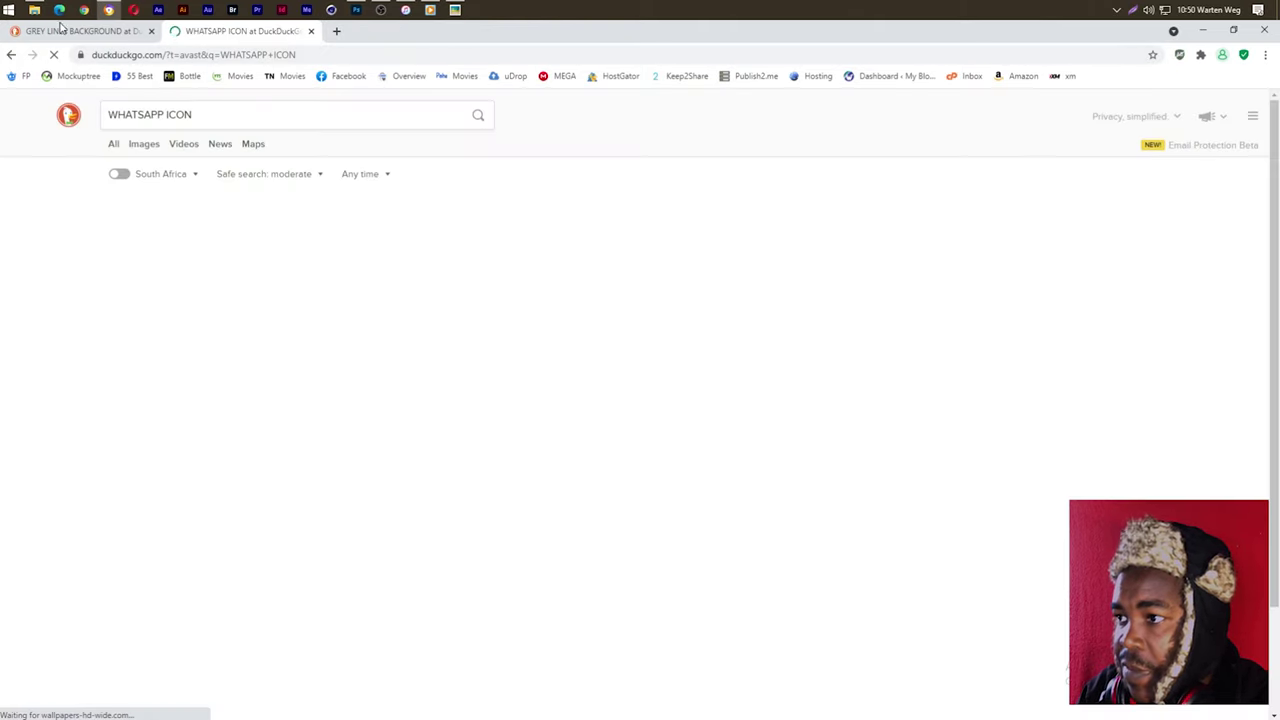
left_click(151, 31)
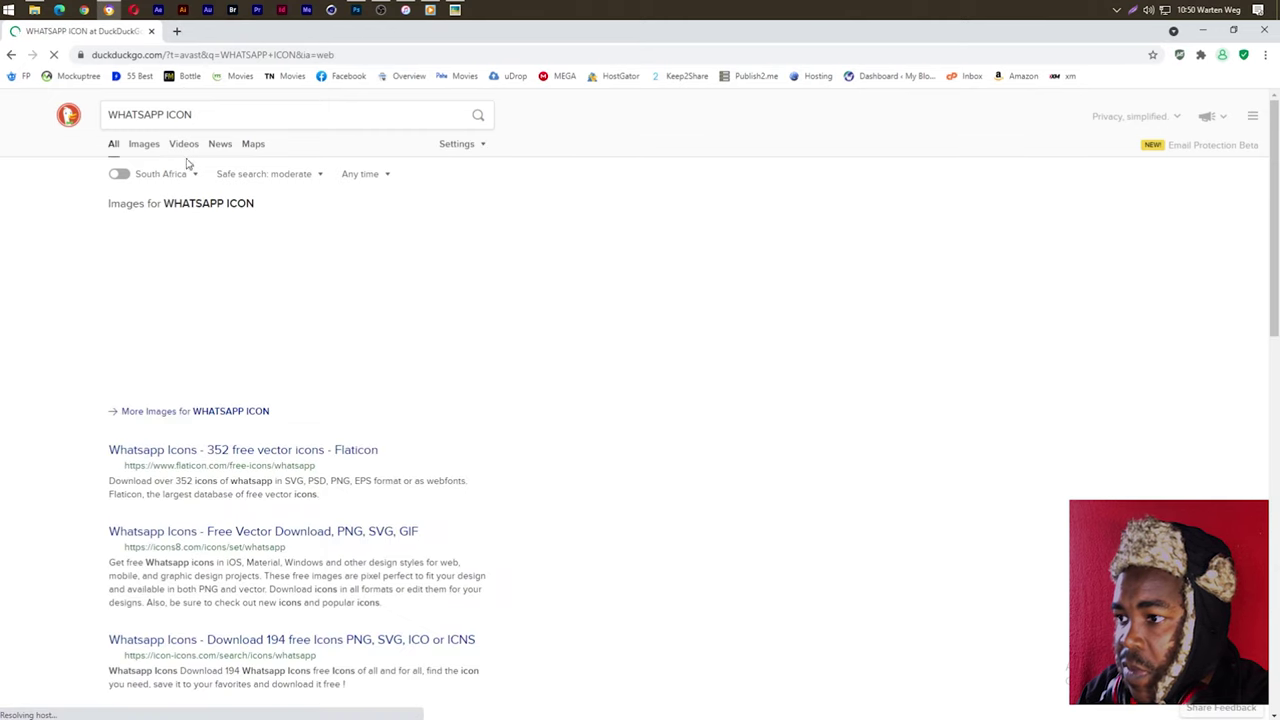
left_click(143, 150)
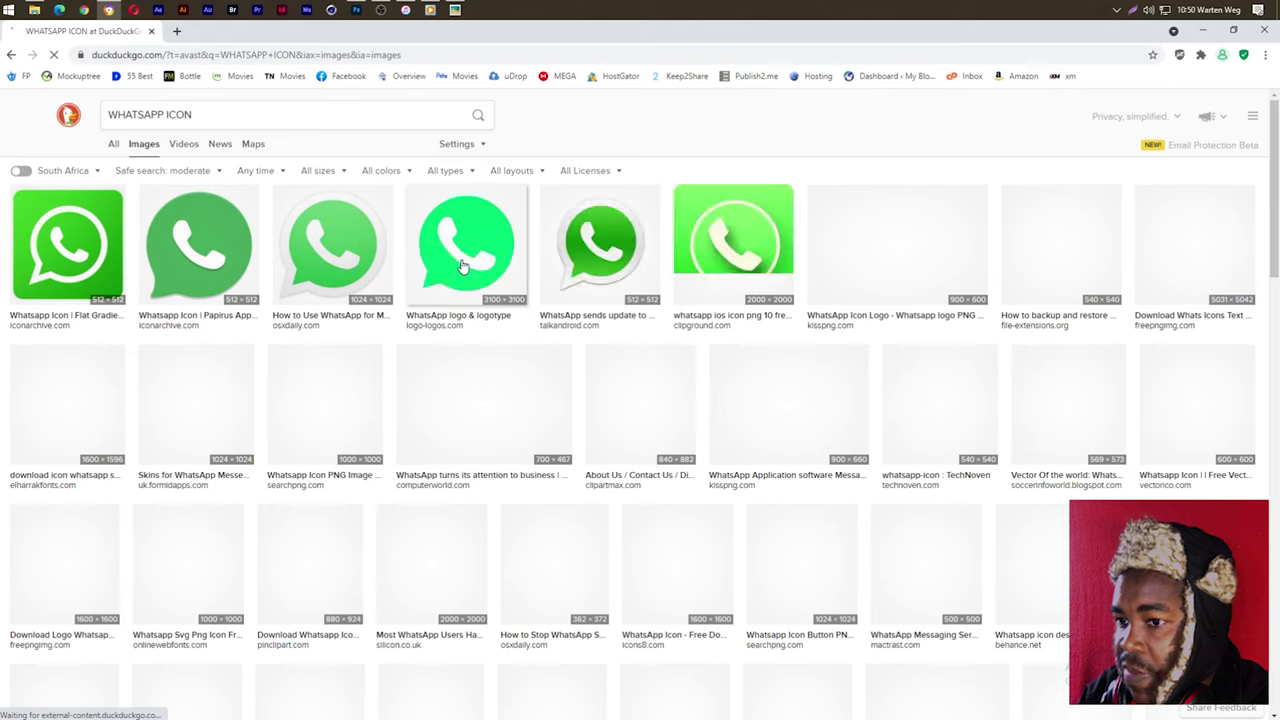
left_click(752, 270)
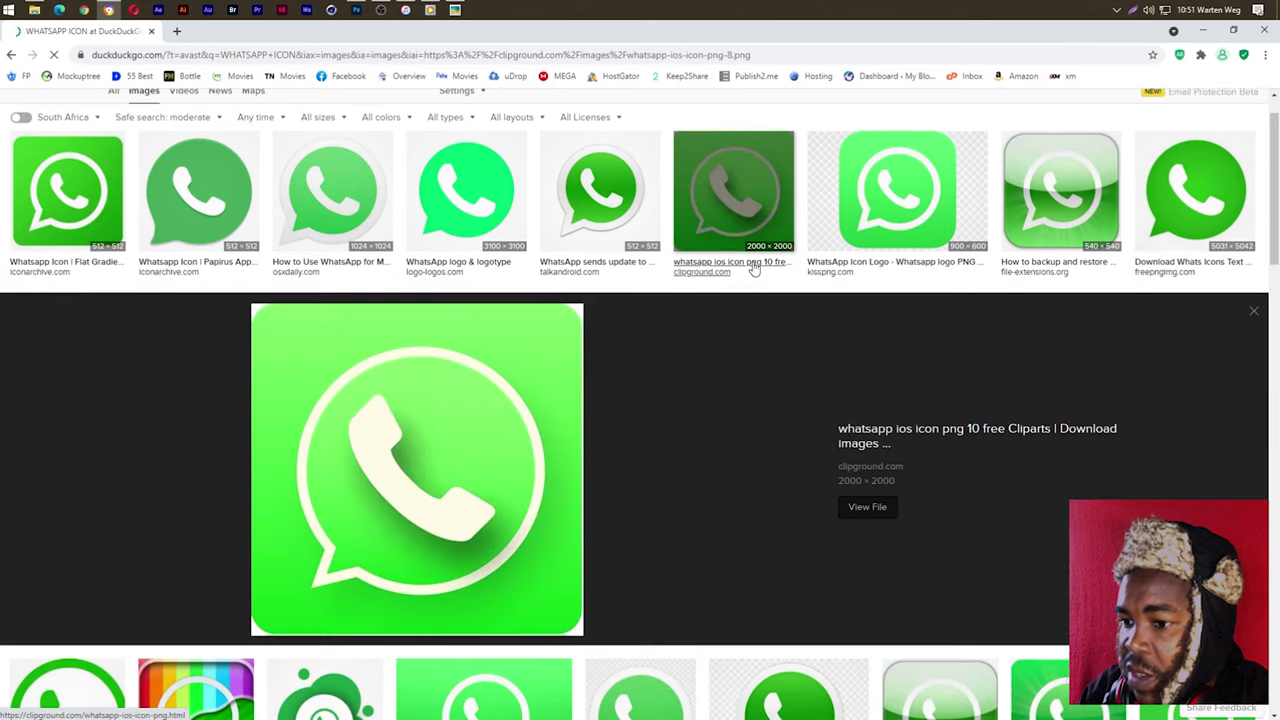
left_click(876, 511)
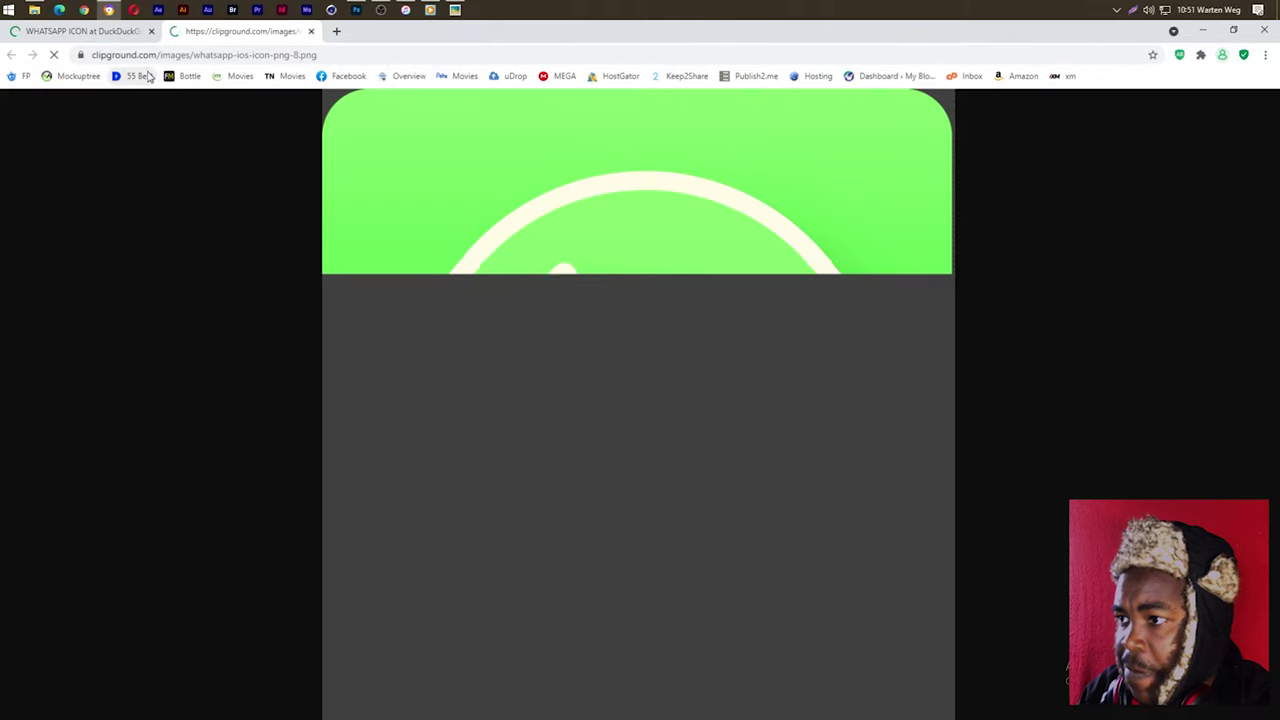
Step: Run a 'fACEBOOK ICON' image search, then copy the full-size WhatsApp icon image
left_click(95, 33)
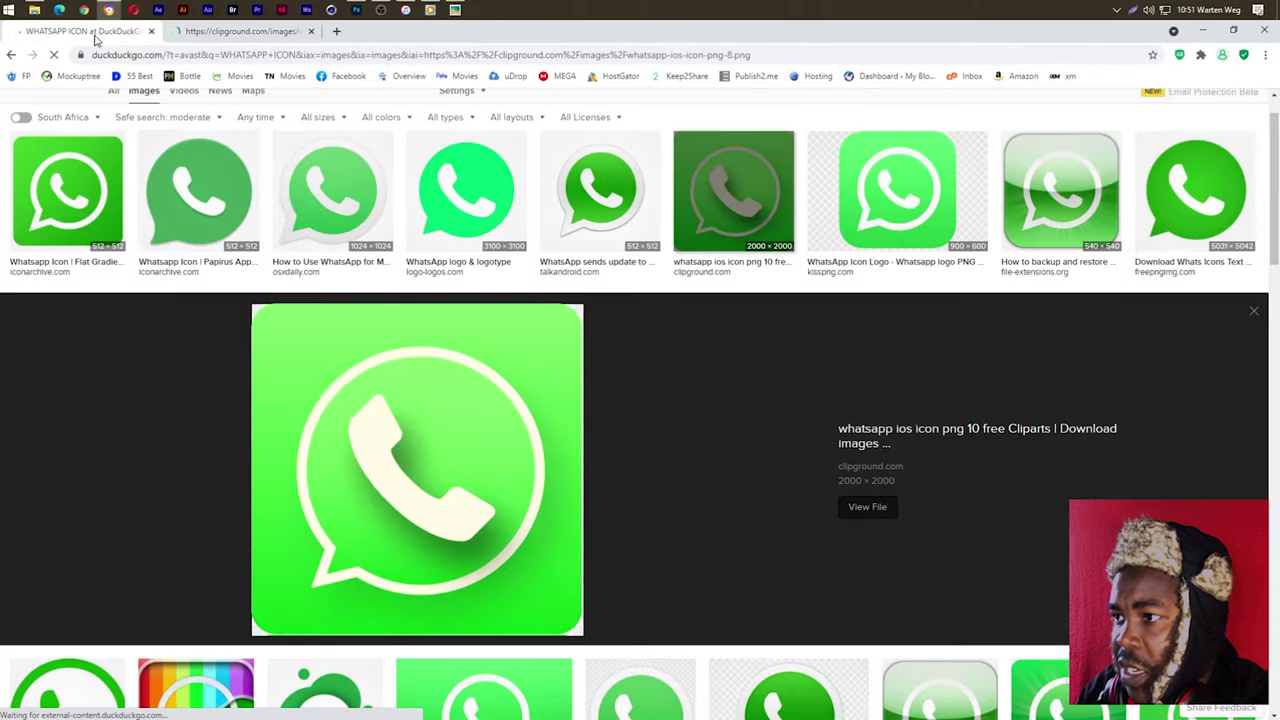
scroll(230, 136, "up", 1)
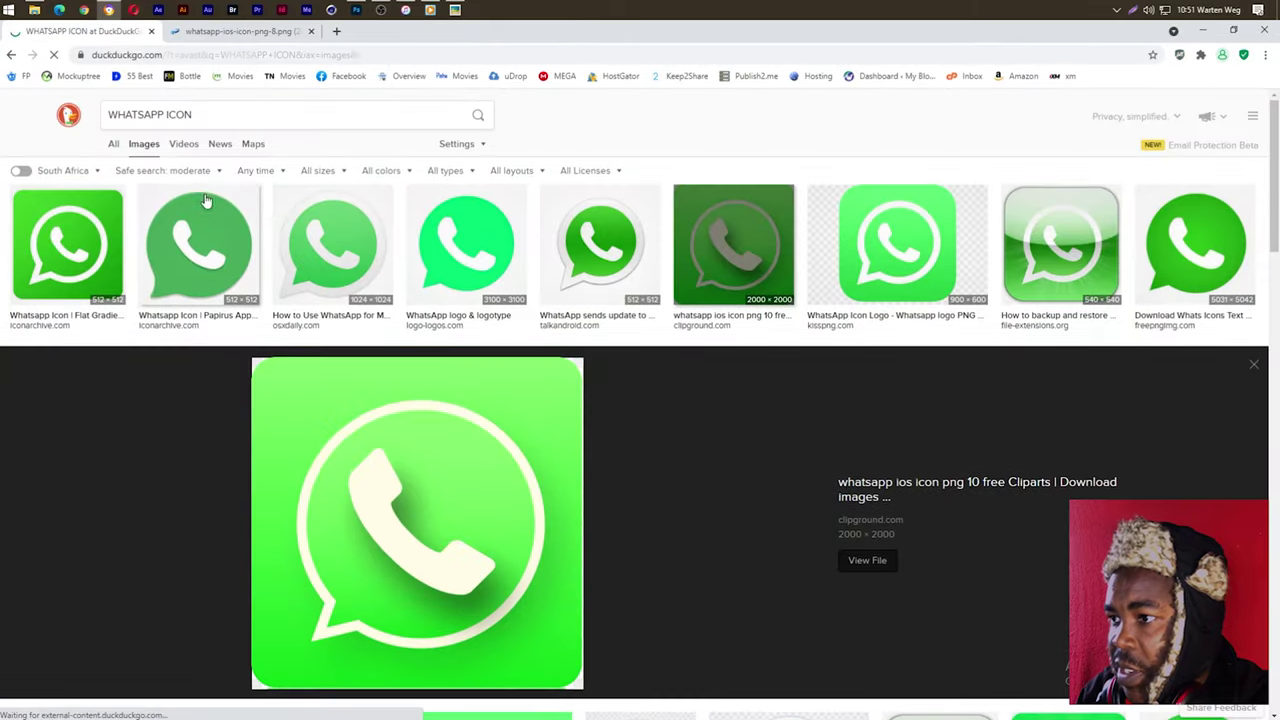
double_click(160, 115)
type("fAC")
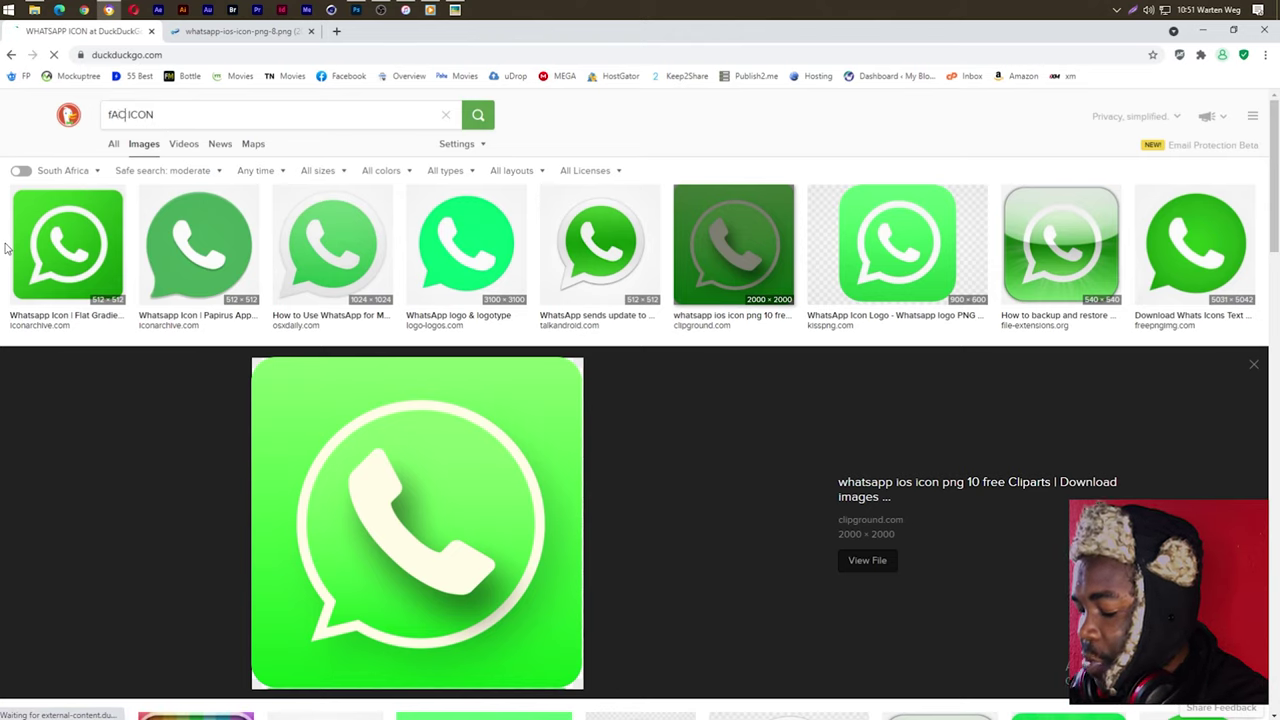
type("EBO")
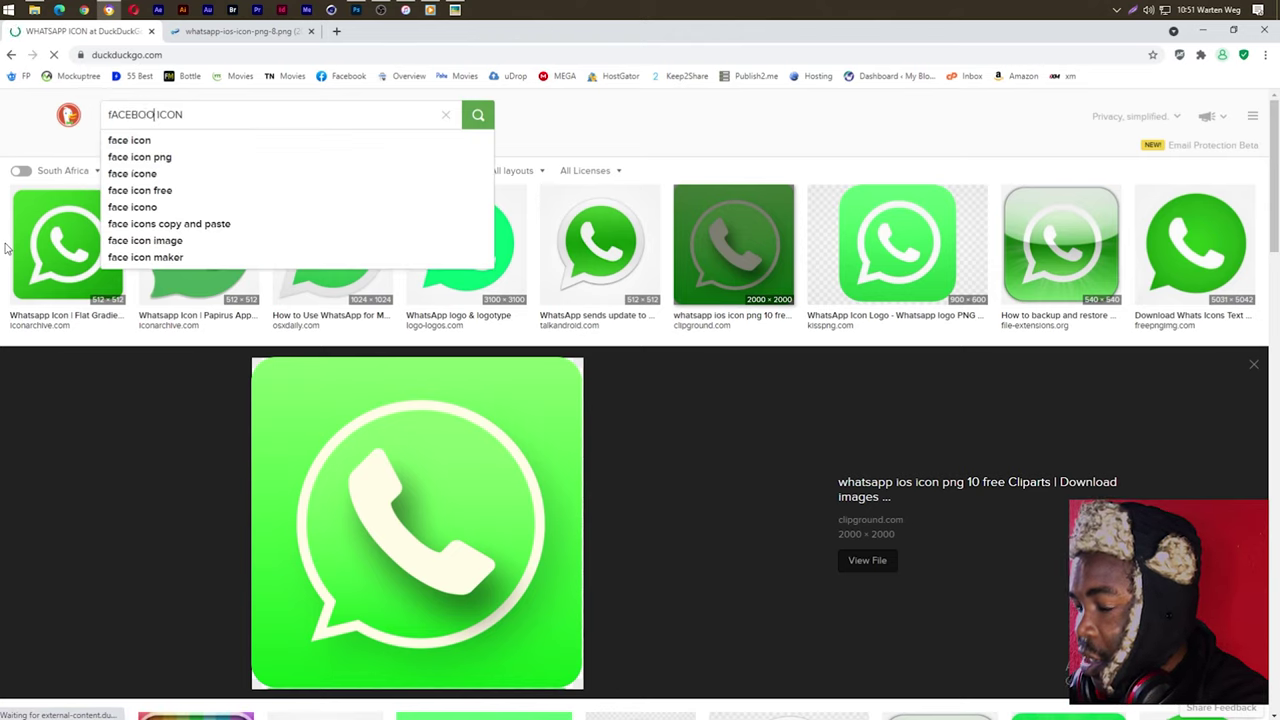
type("OK")
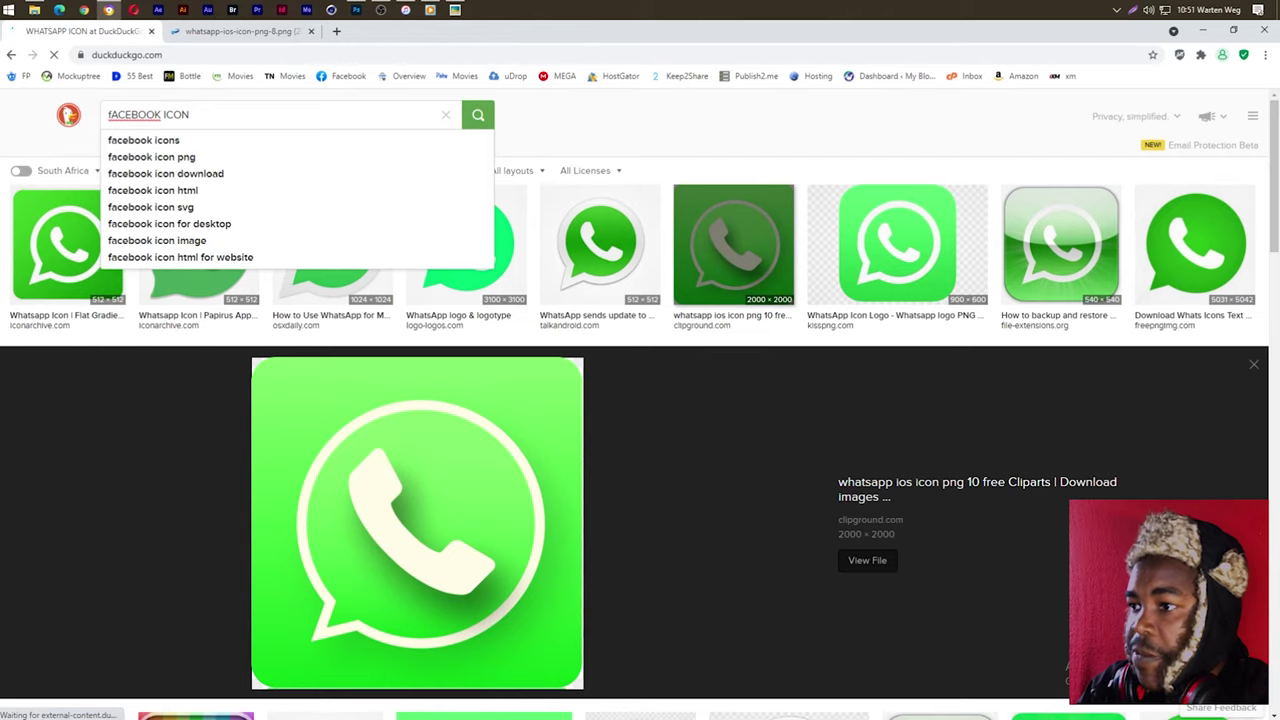
key("Return")
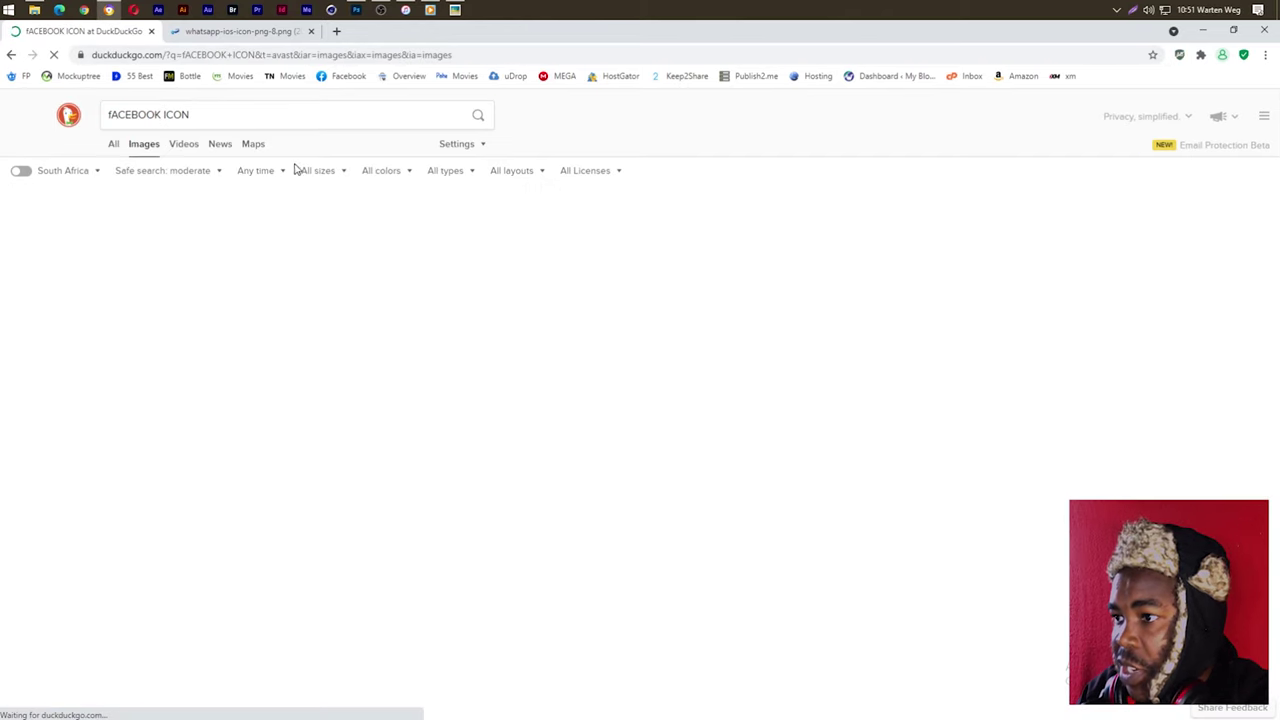
left_click(243, 33)
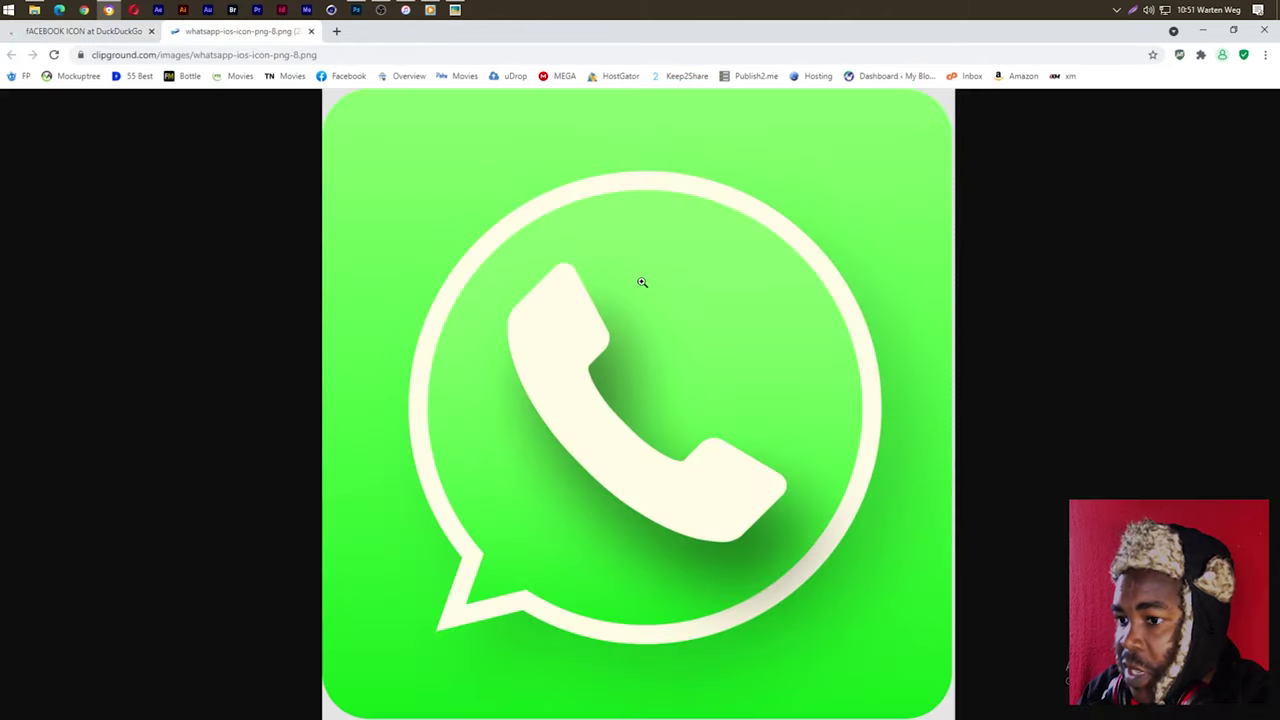
right_click(640, 282)
left_click(686, 328)
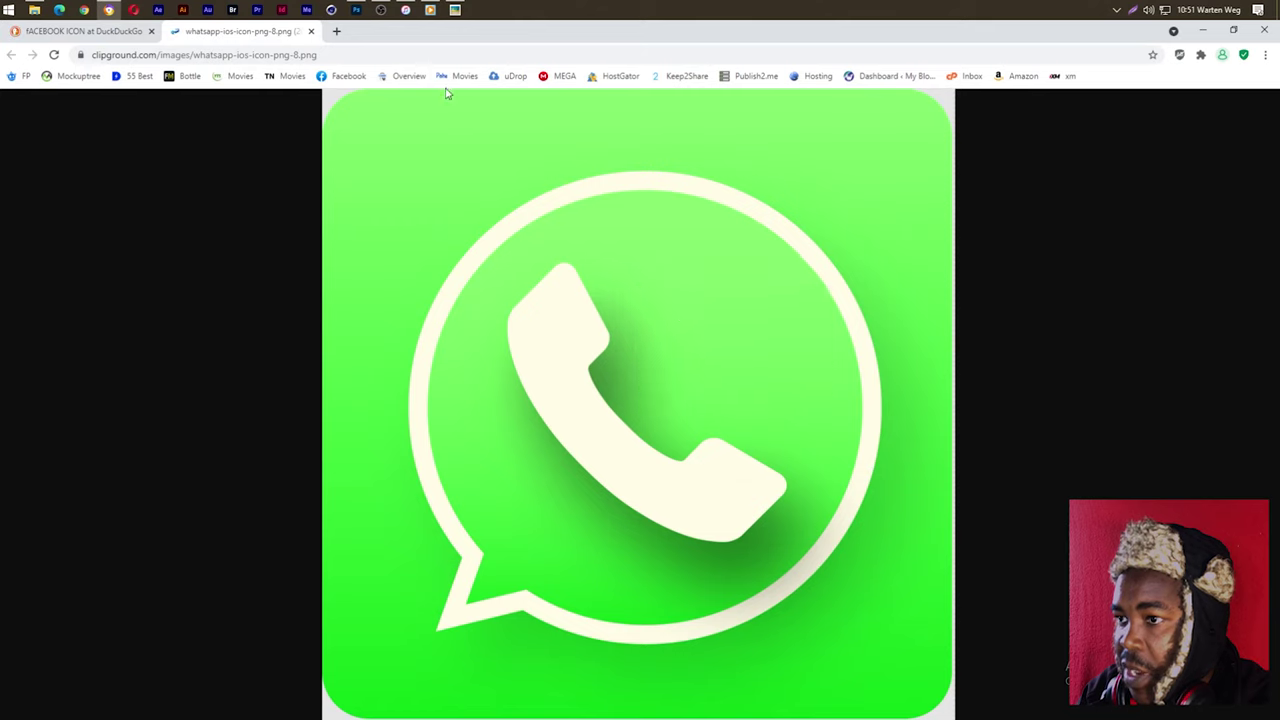
left_click(358, 12)
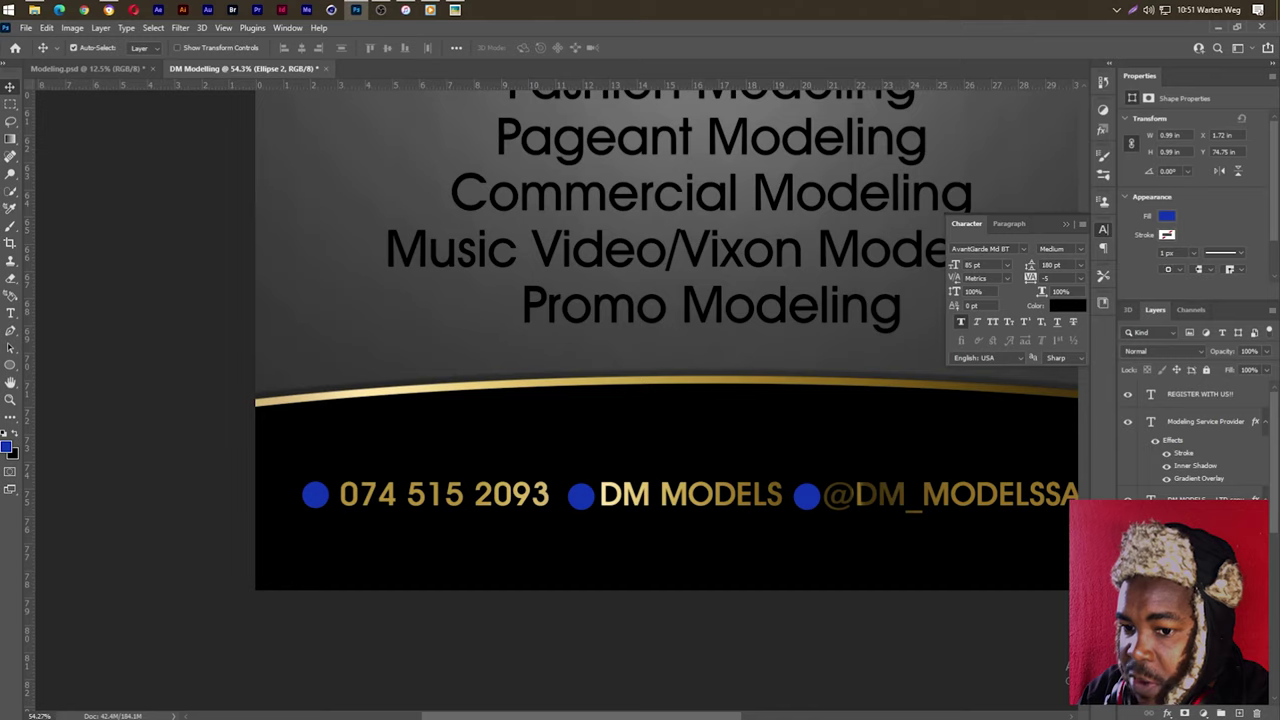
Step: Paste the WhatsApp image and scale it down onto the phone-number row
key("ctrl+v")
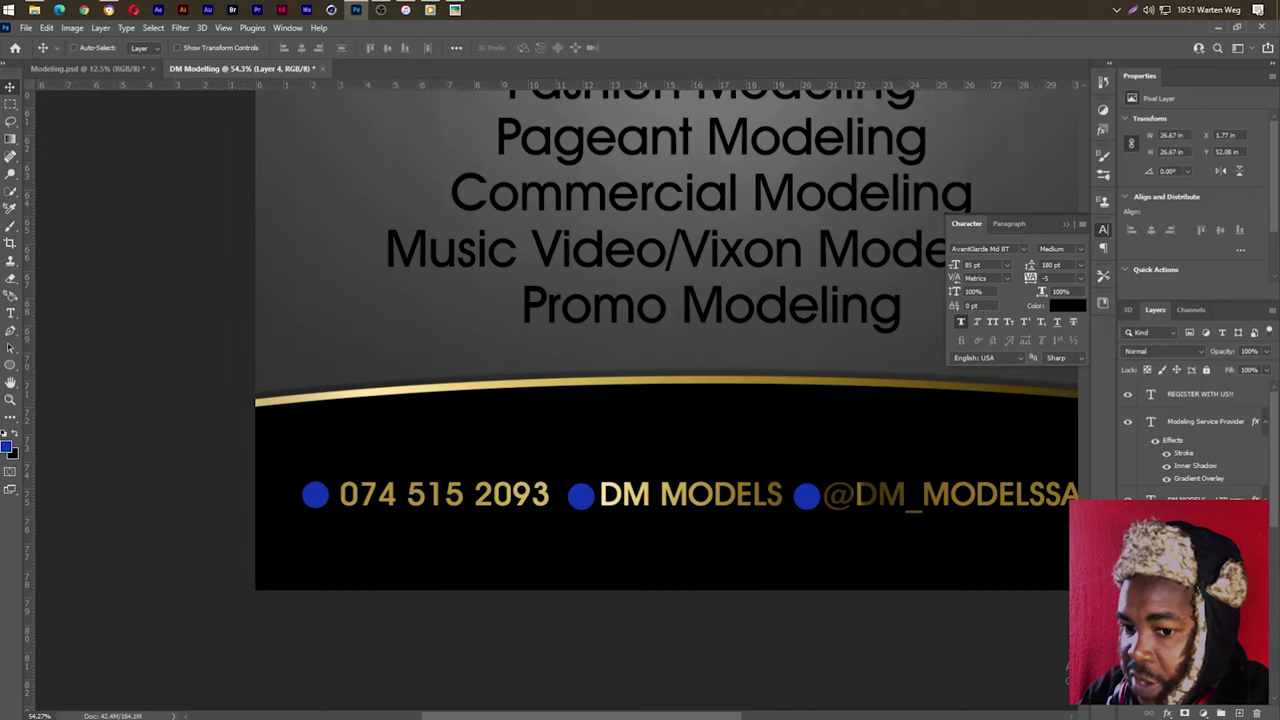
key("t")
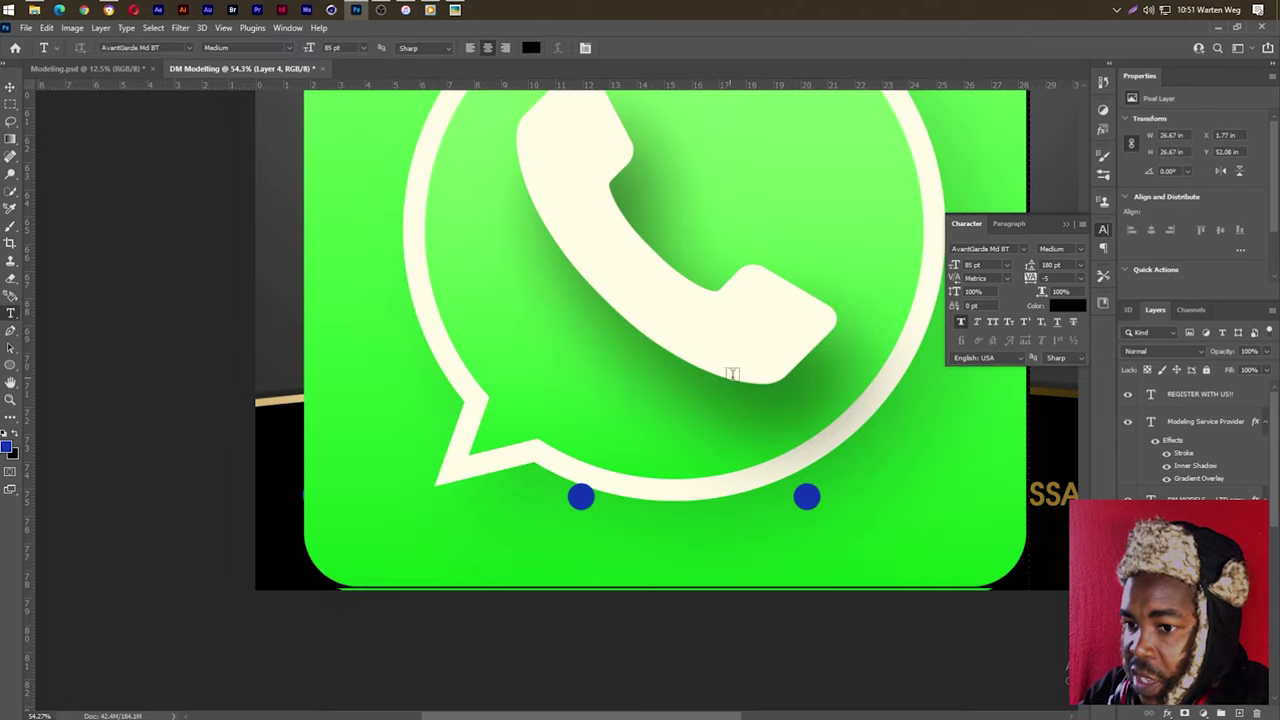
left_click(9, 88)
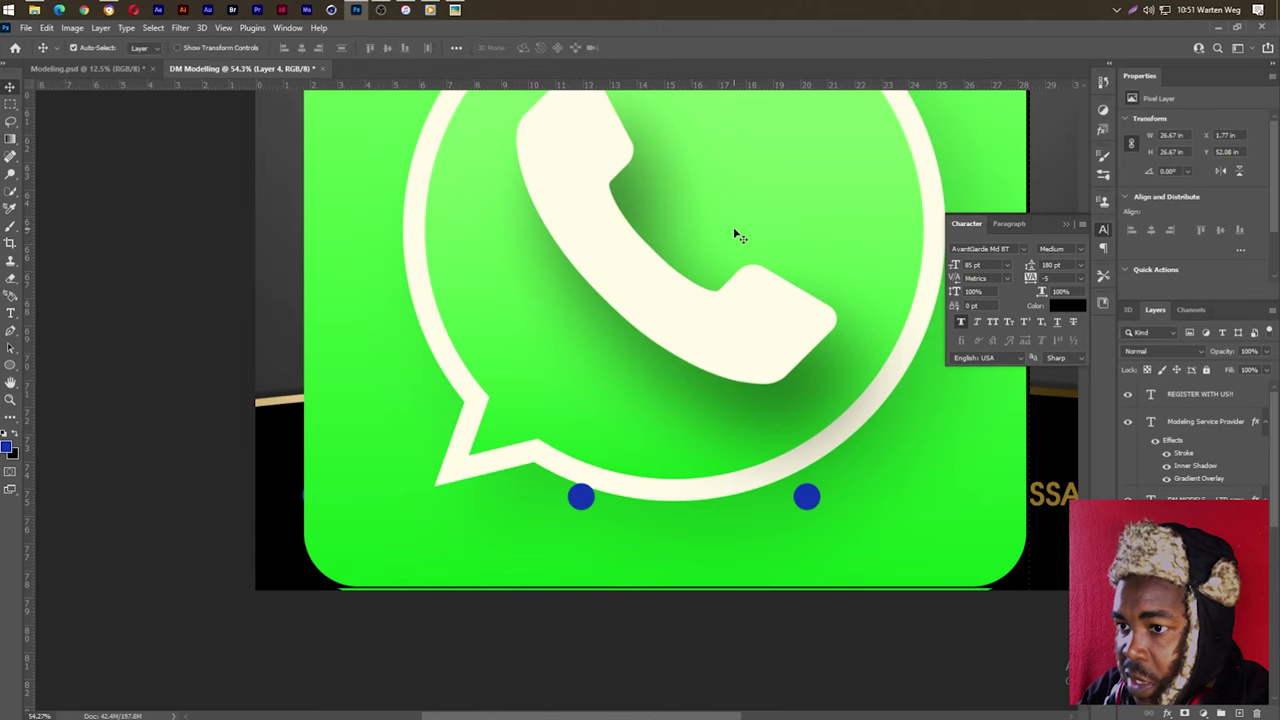
key("ctrl+t")
left_click_drag(700, 260, 570, 351)
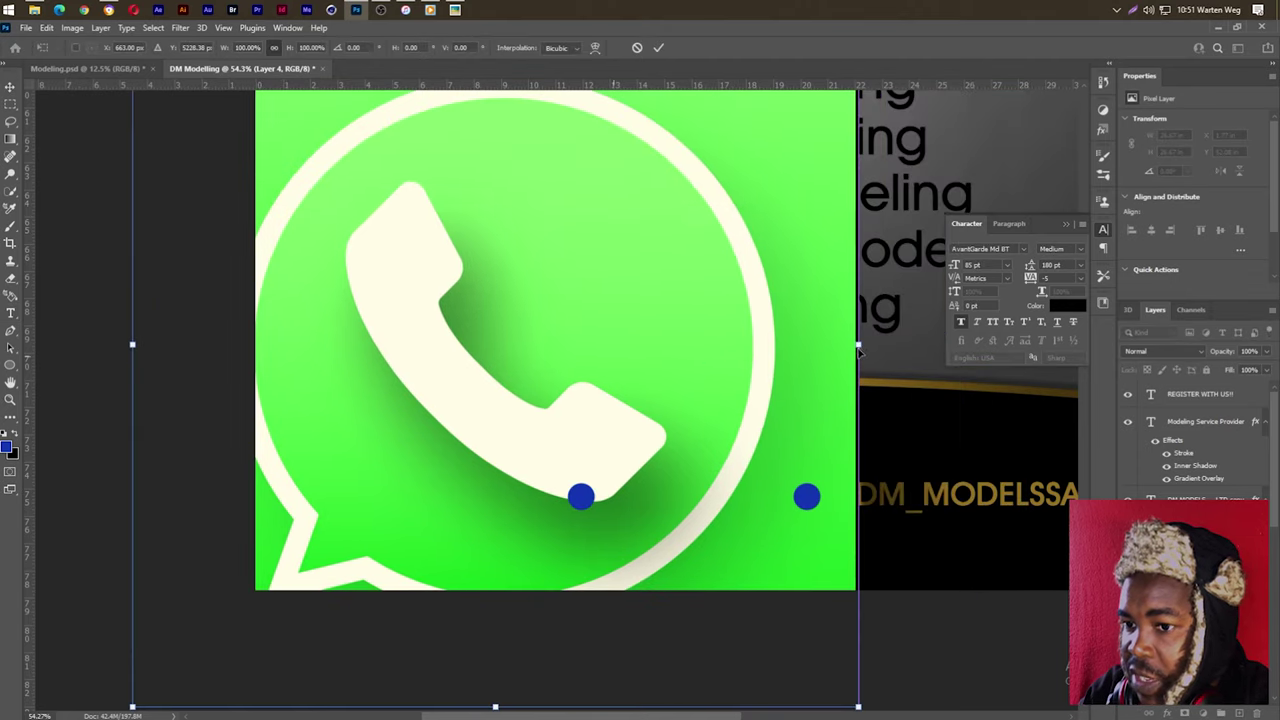
mouse_move(856, 344)
left_mouse_down()
mouse_move(543, 344)
mouse_move(380, 465)
mouse_move(359, 498)
mouse_move(336, 494)
left_mouse_up()
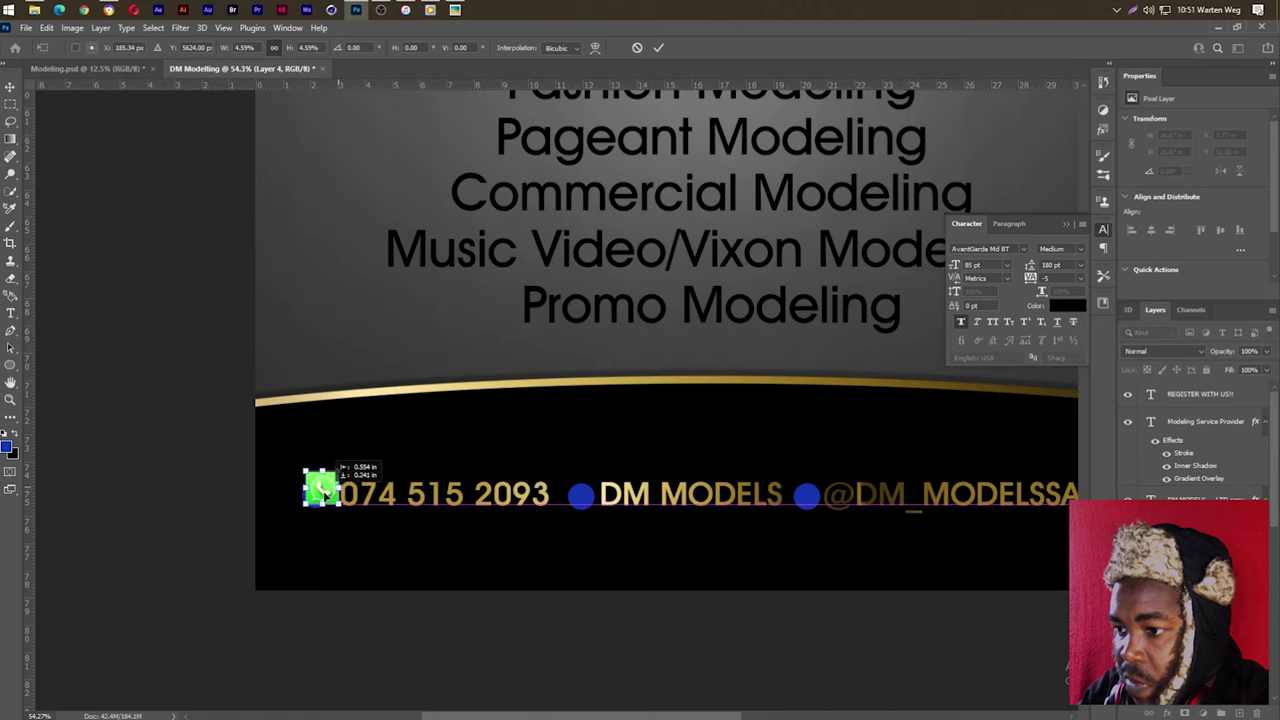
left_click(657, 48)
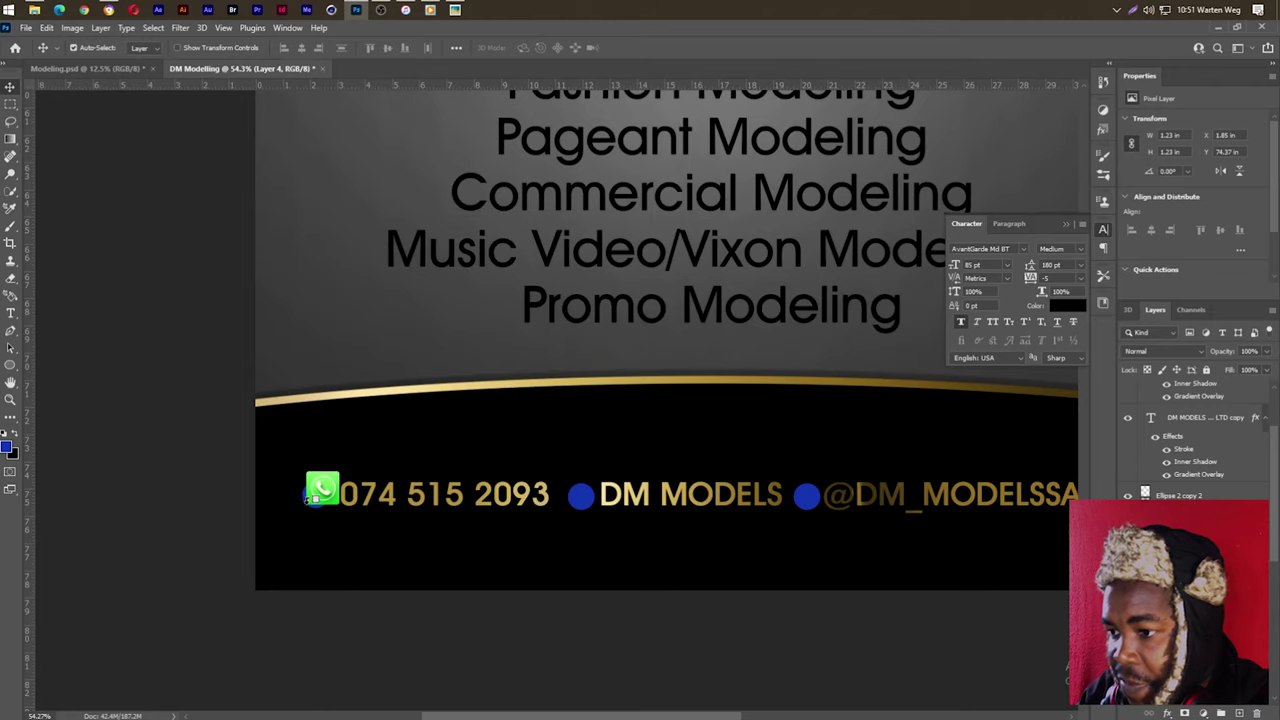
Step: Fine-tune the WhatsApp icon's size and position over the blue dot before the phone number
scroll(310, 500, "up", 5)
left_click_drag(343, 487, 318, 497)
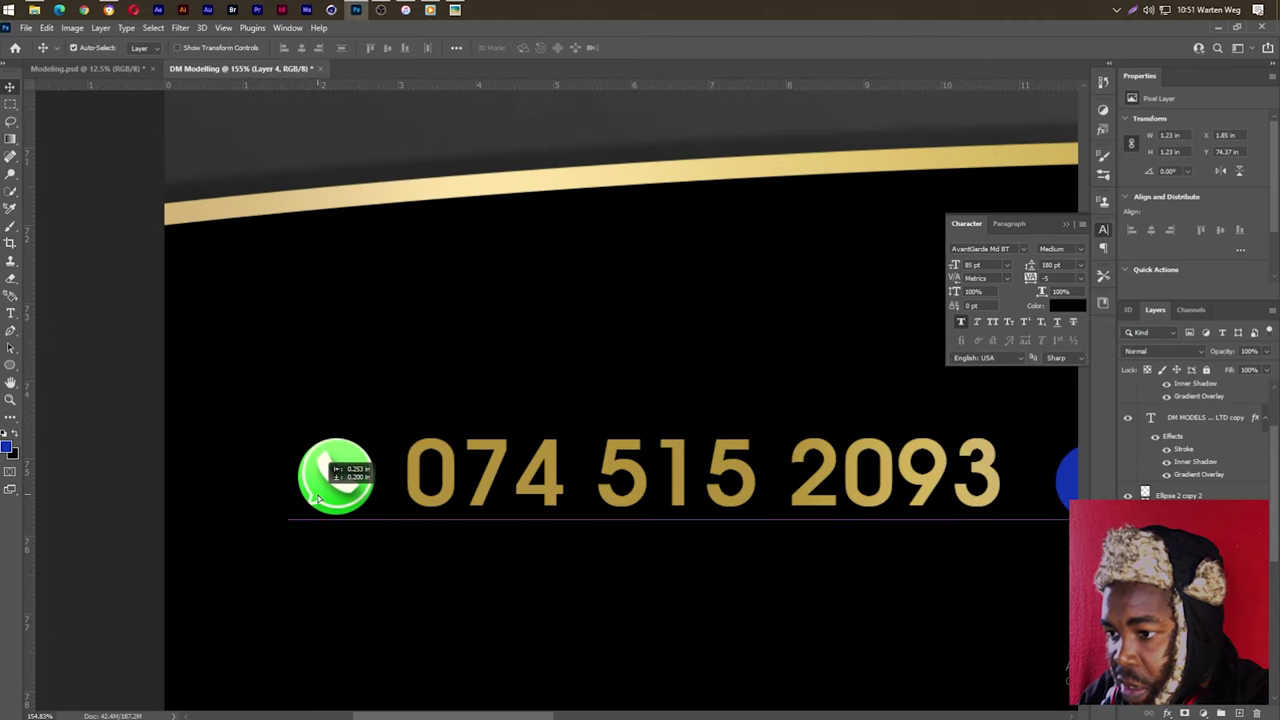
key("ctrl+t")
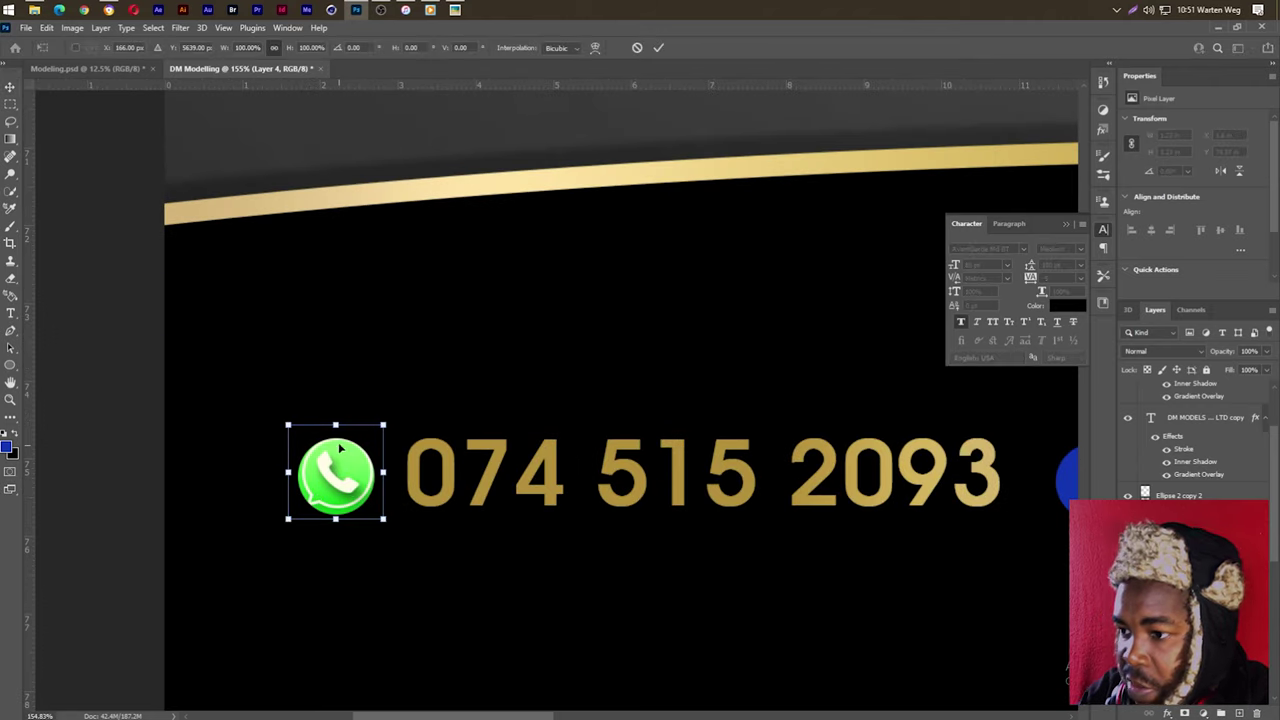
left_click_drag(335, 425, 335, 431)
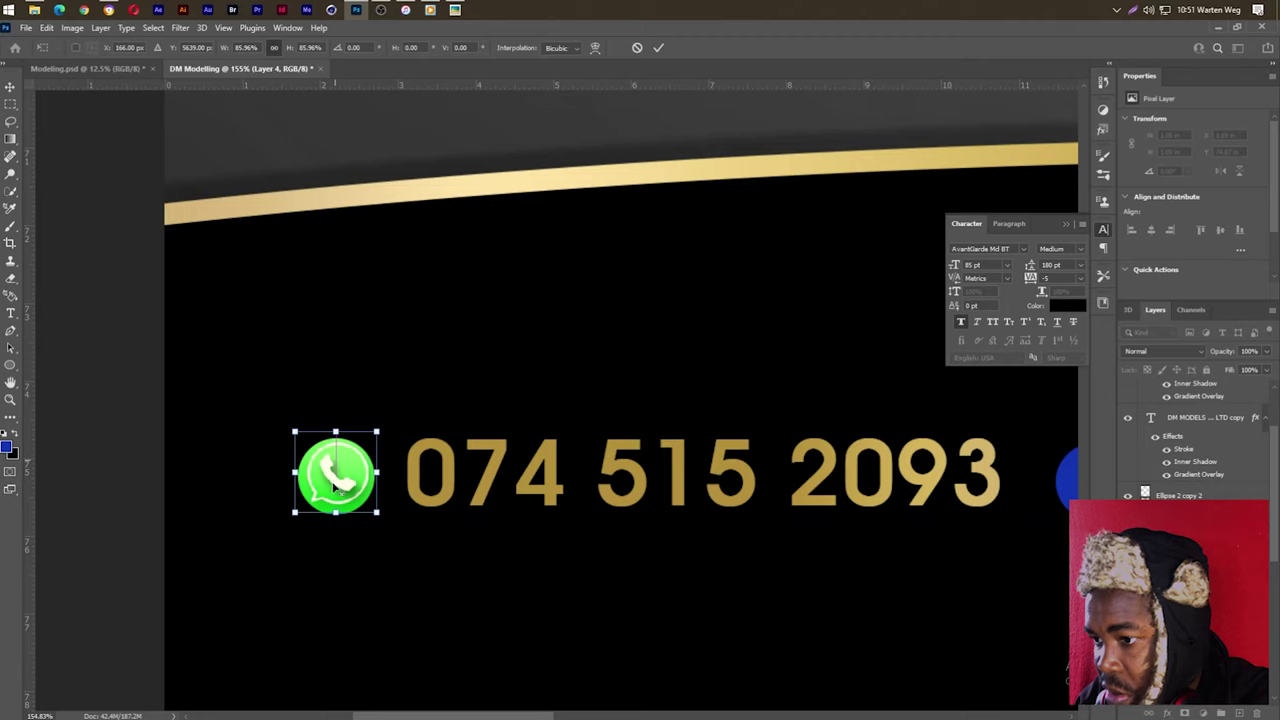
left_click_drag(336, 483, 333, 487)
scroll(330, 490, "up", 3)
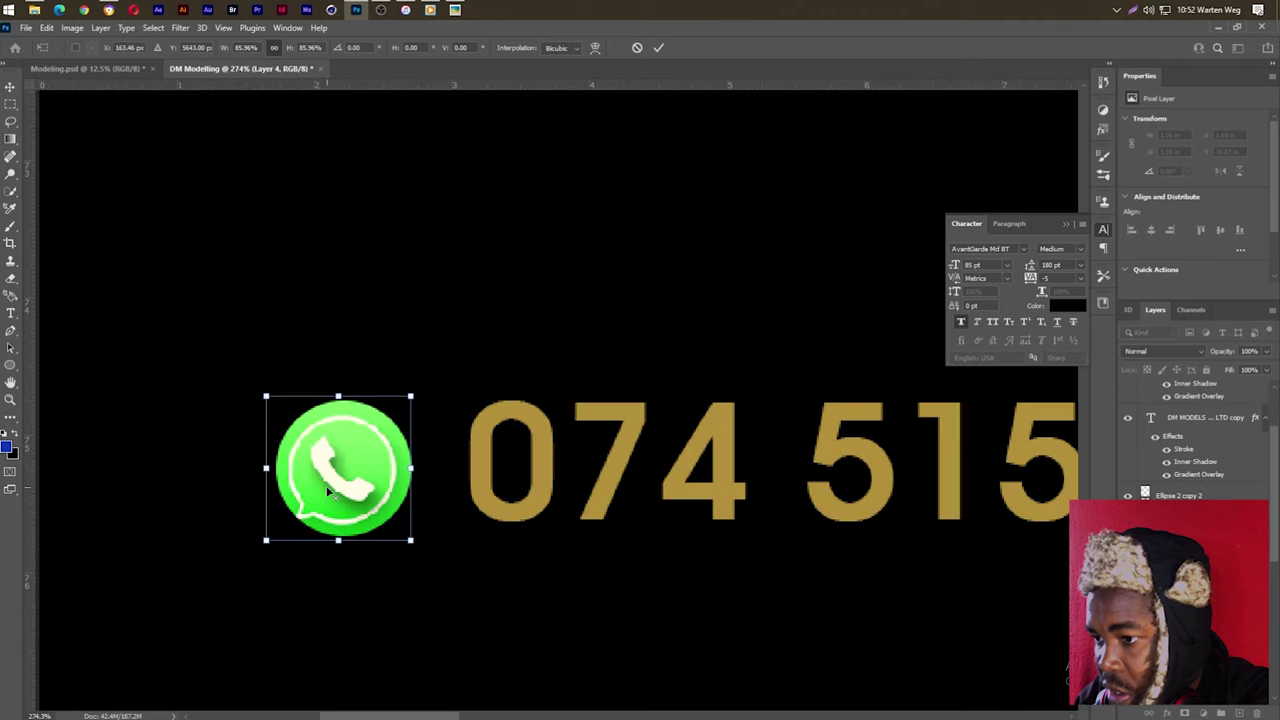
scroll(330, 490, "up", 3)
left_click_drag(323, 487, 336, 490)
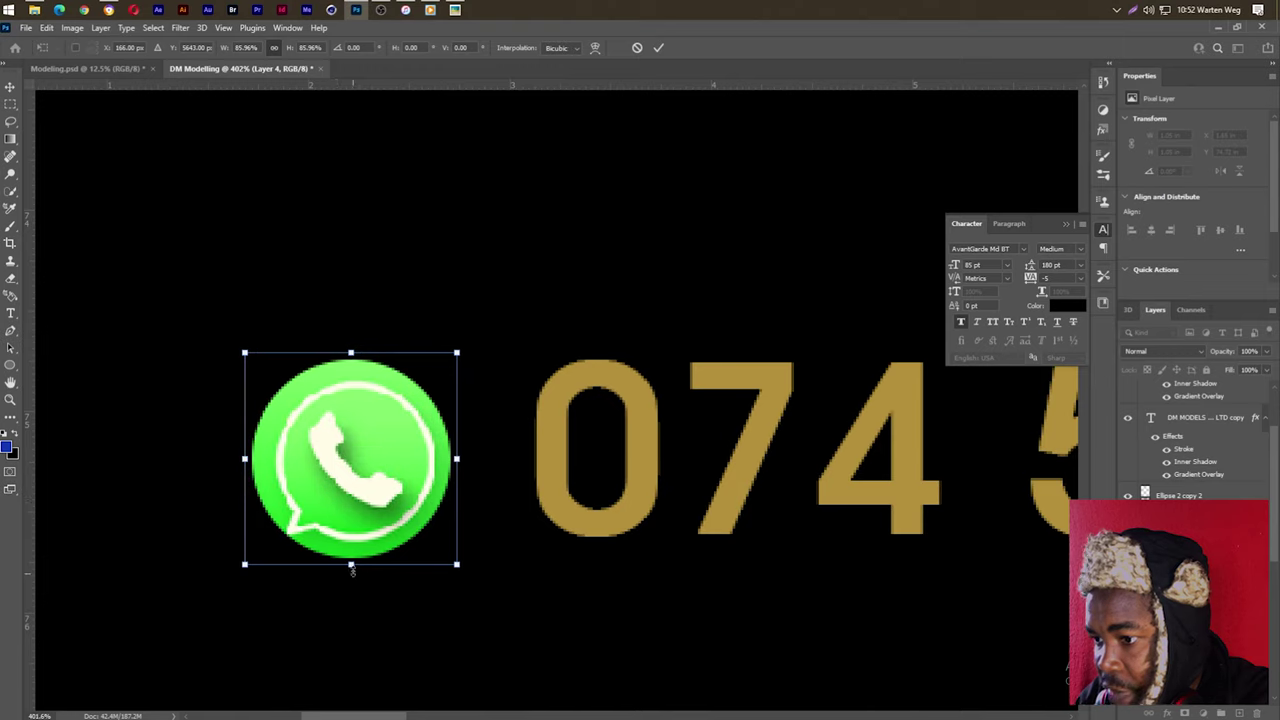
left_click_drag(350, 566, 350, 561)
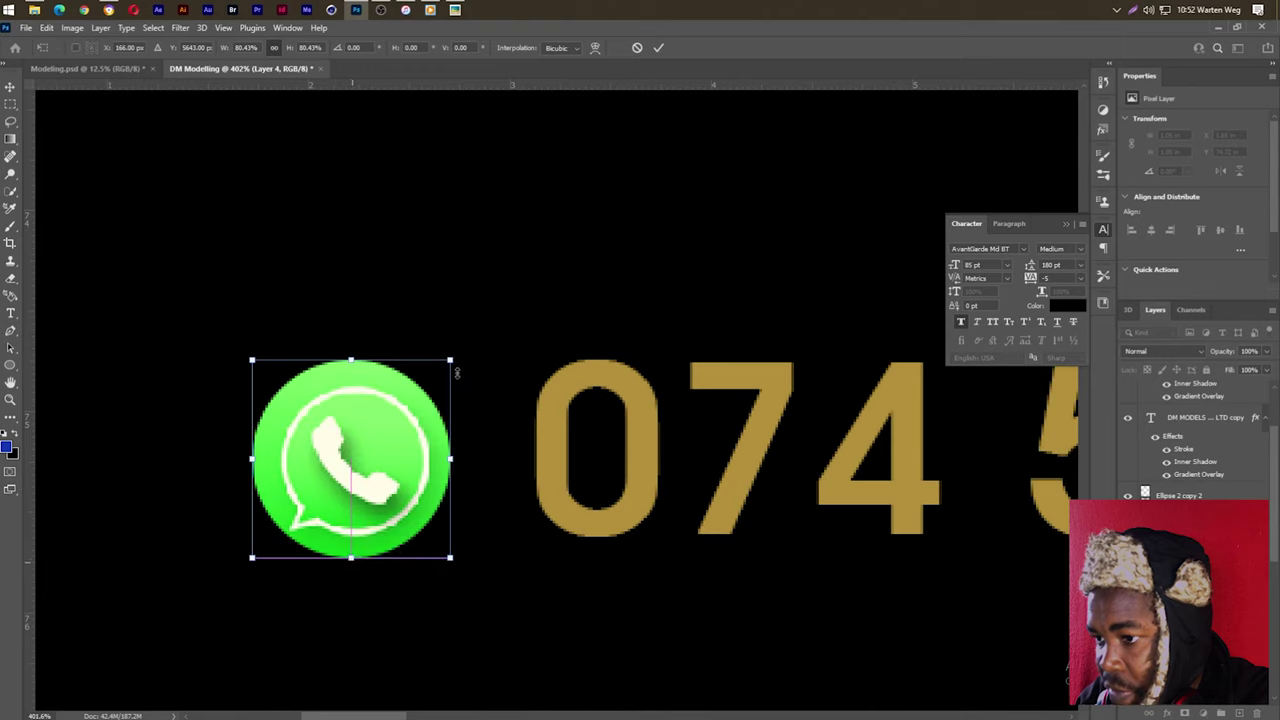
left_click(657, 48)
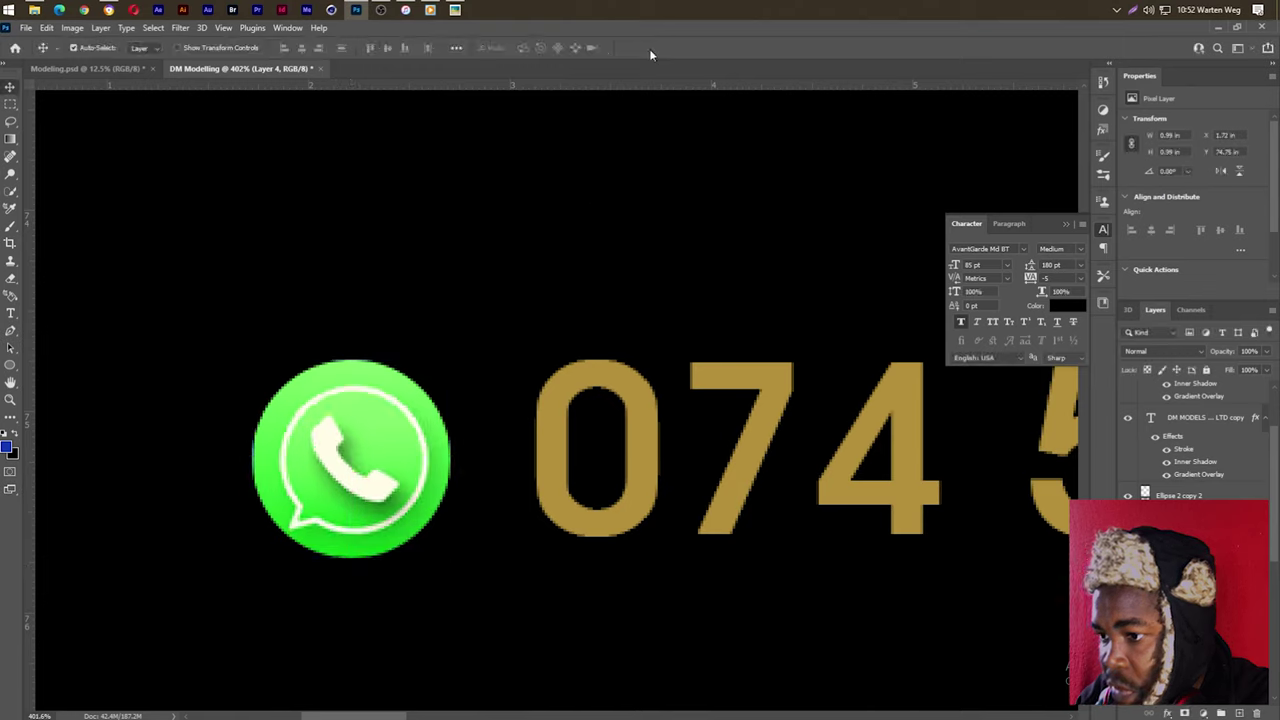
scroll(357, 545, "down", 2)
scroll(357, 545, "down", 3)
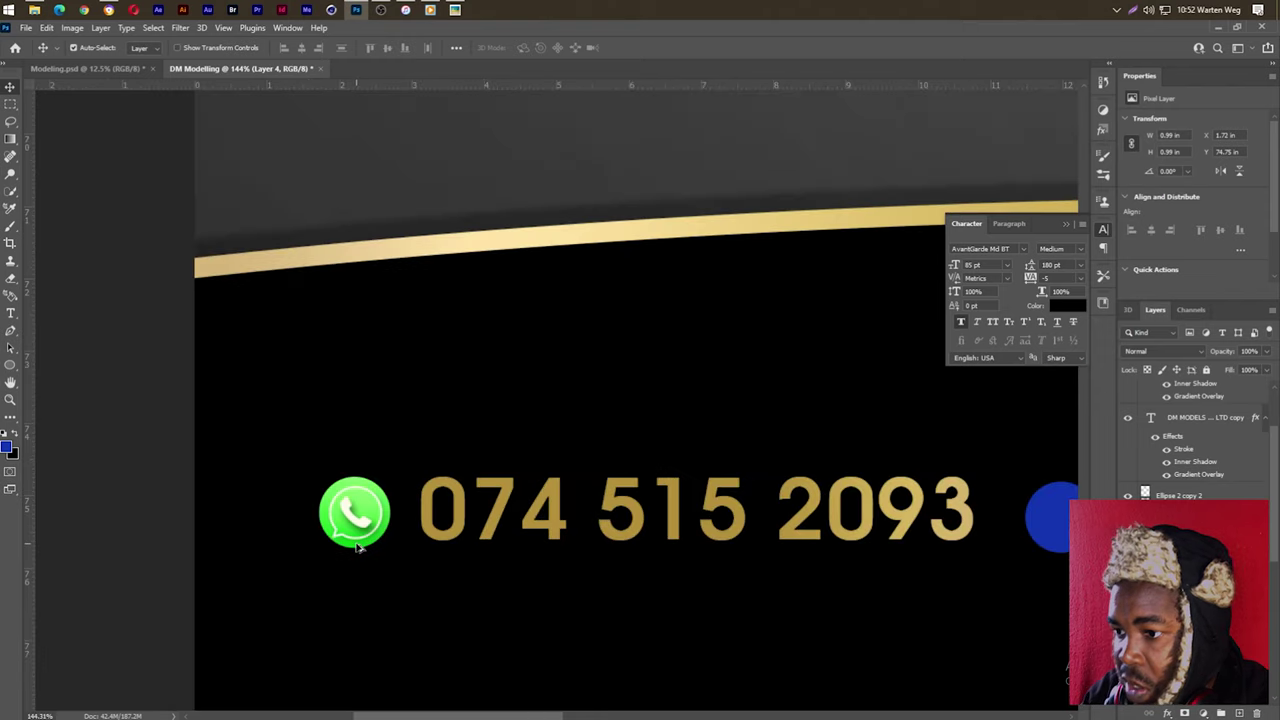
scroll(357, 545, "down", 2)
scroll(357, 545, "down", 1)
scroll(357, 545, "down", 1)
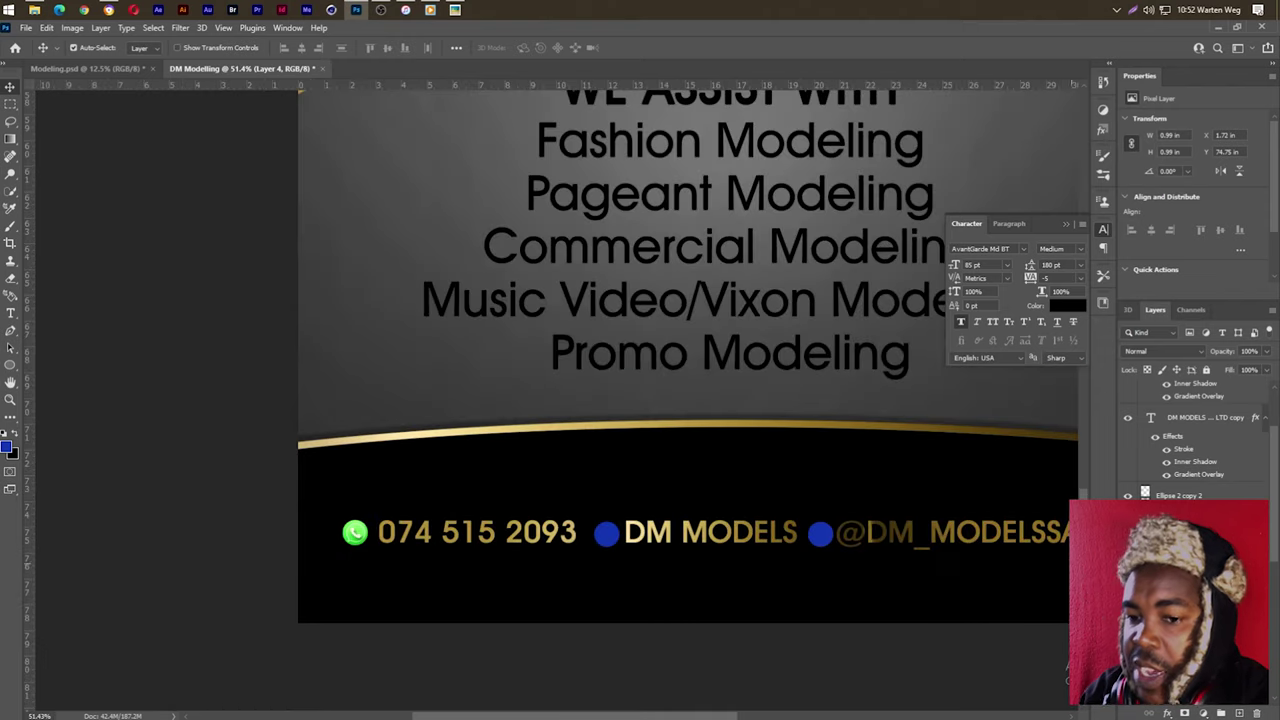
left_click(606, 533)
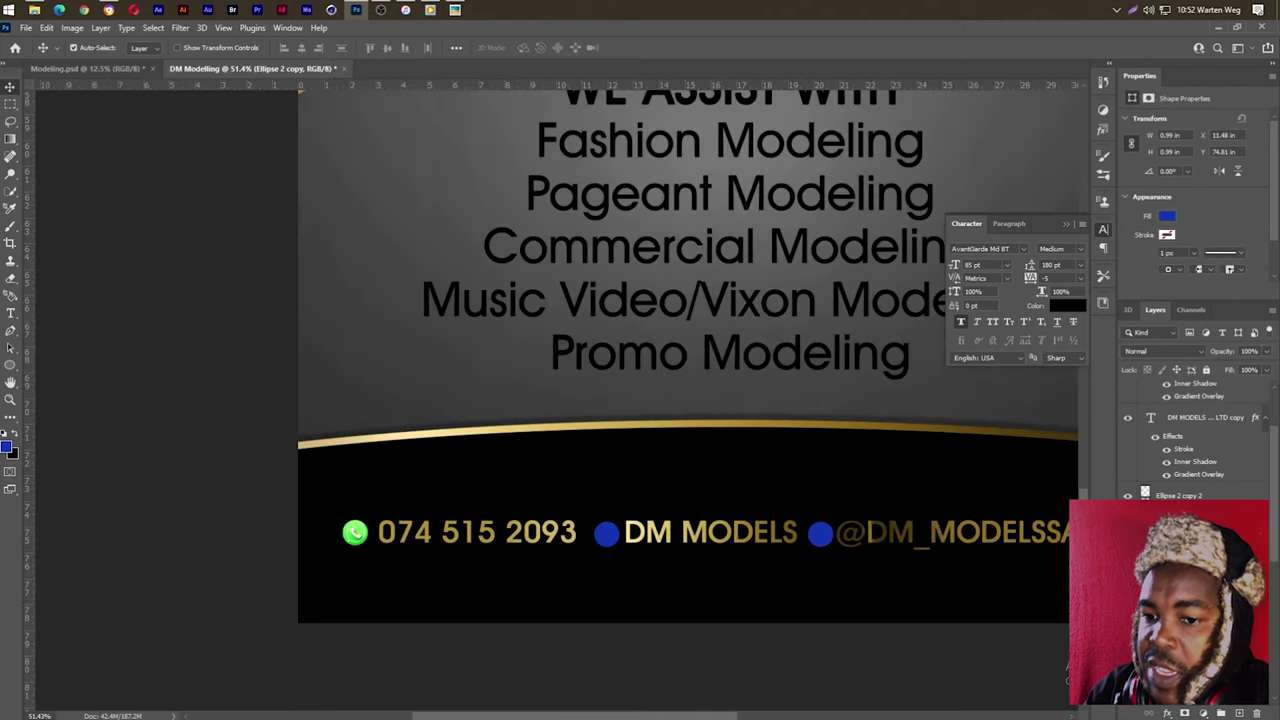
Step: Close the WhatsApp image tab and open the full-size Wikipedia Facebook icon file
left_click(108, 9)
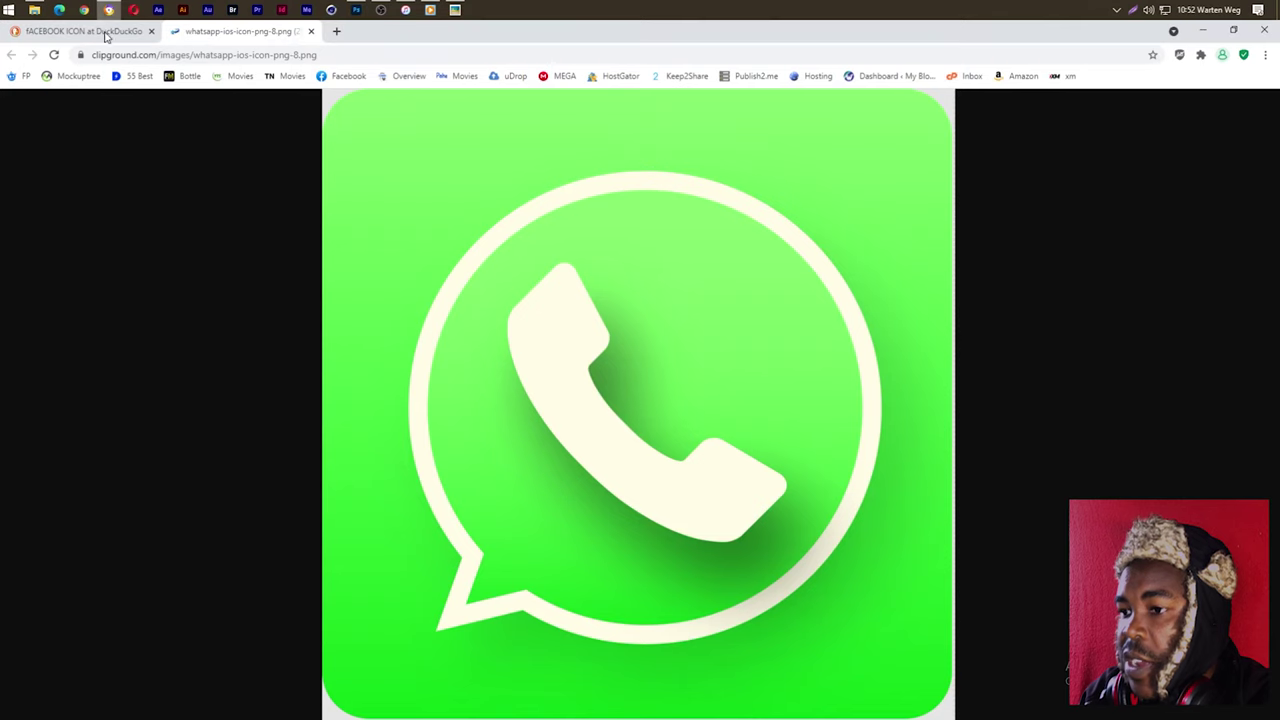
left_click(310, 32)
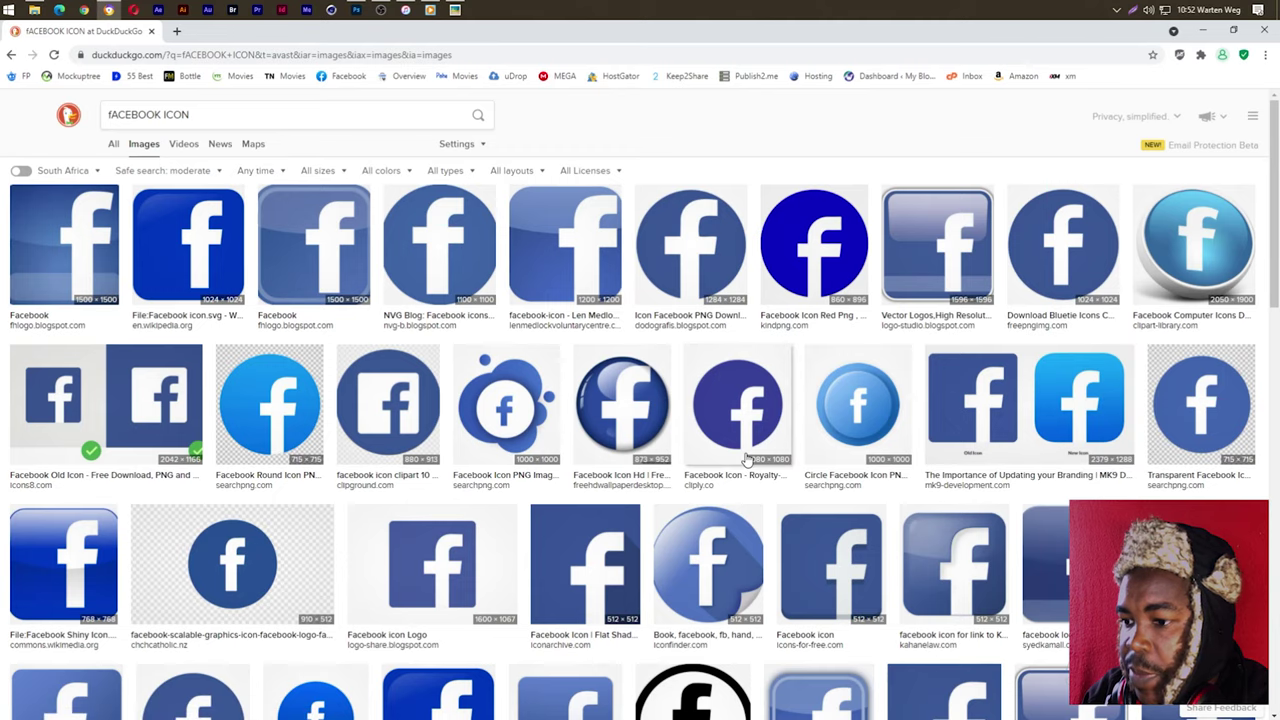
left_click(187, 249)
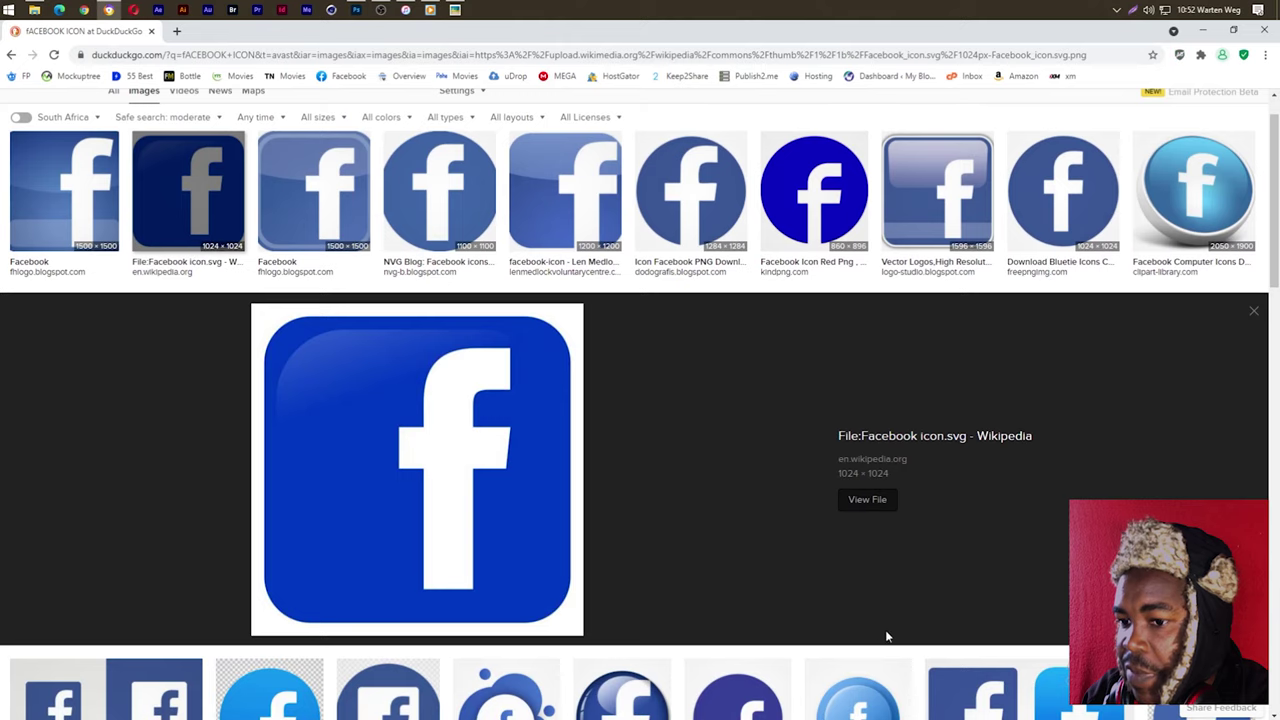
left_click(866, 501)
Step: Change the image search query from Facebook to an Instagram icon and run it
left_click(80, 34)
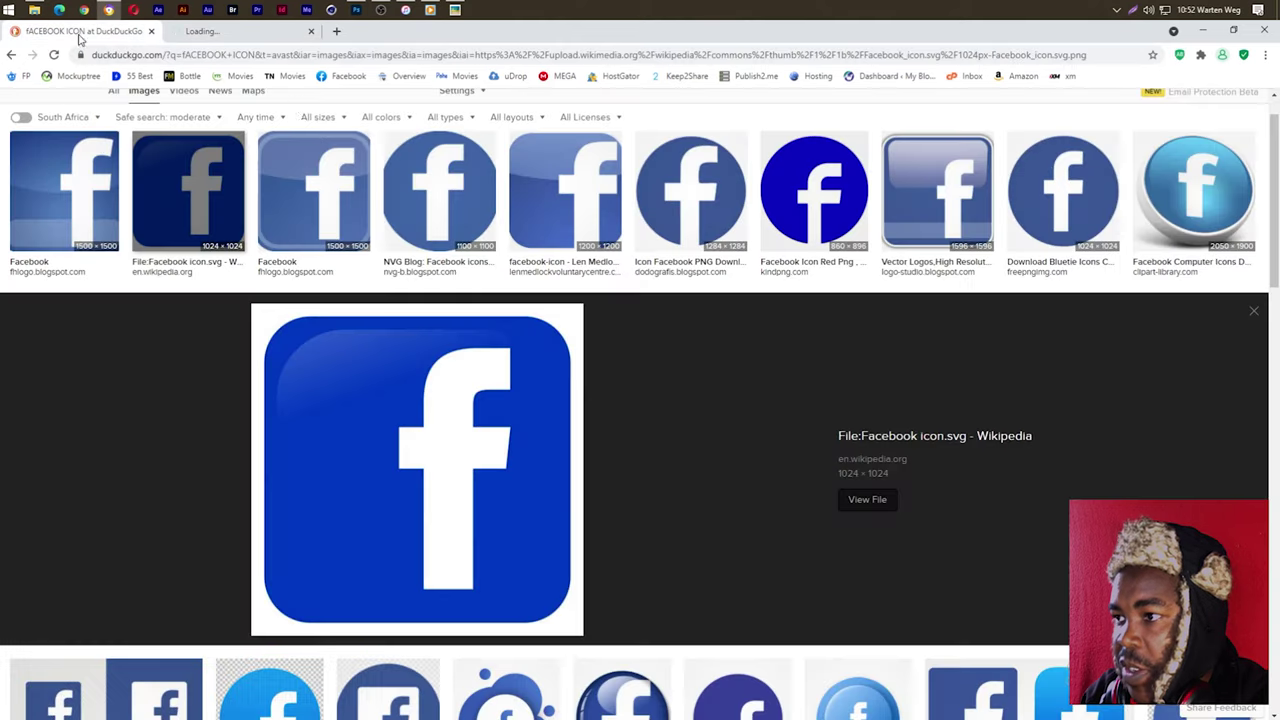
scroll(215, 188, "up", 1)
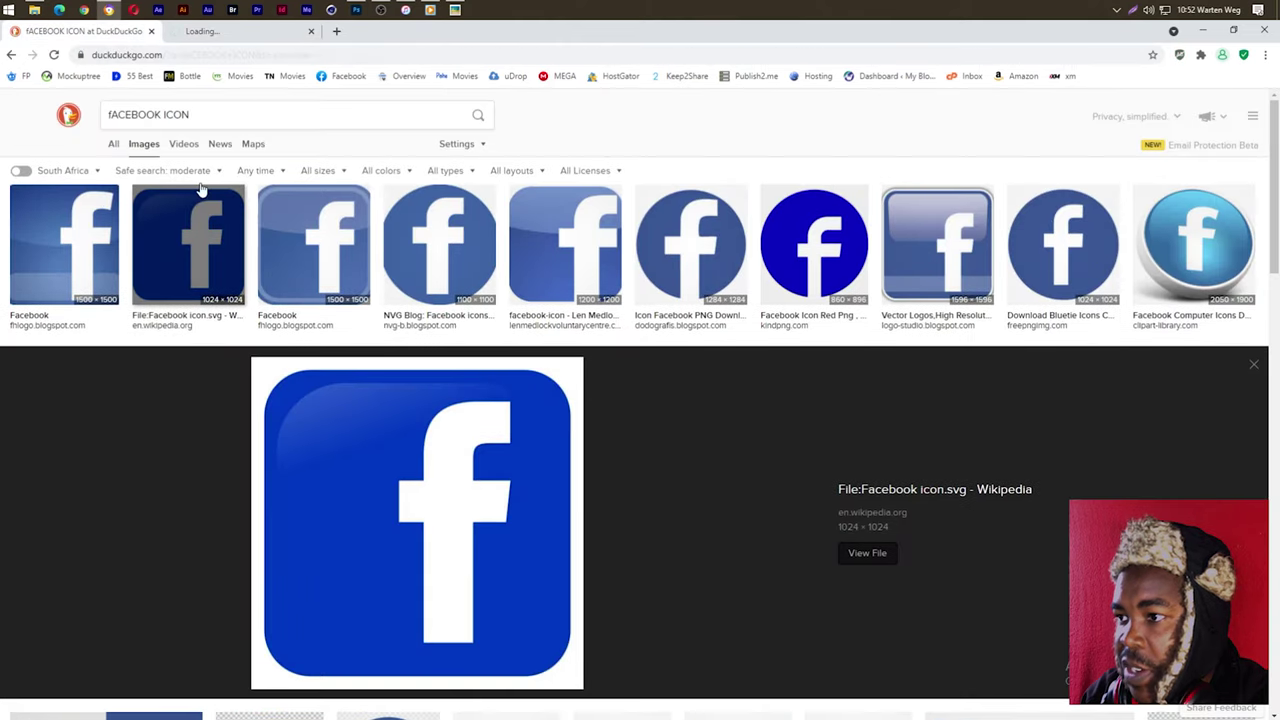
double_click(160, 114)
key("BackSpace")
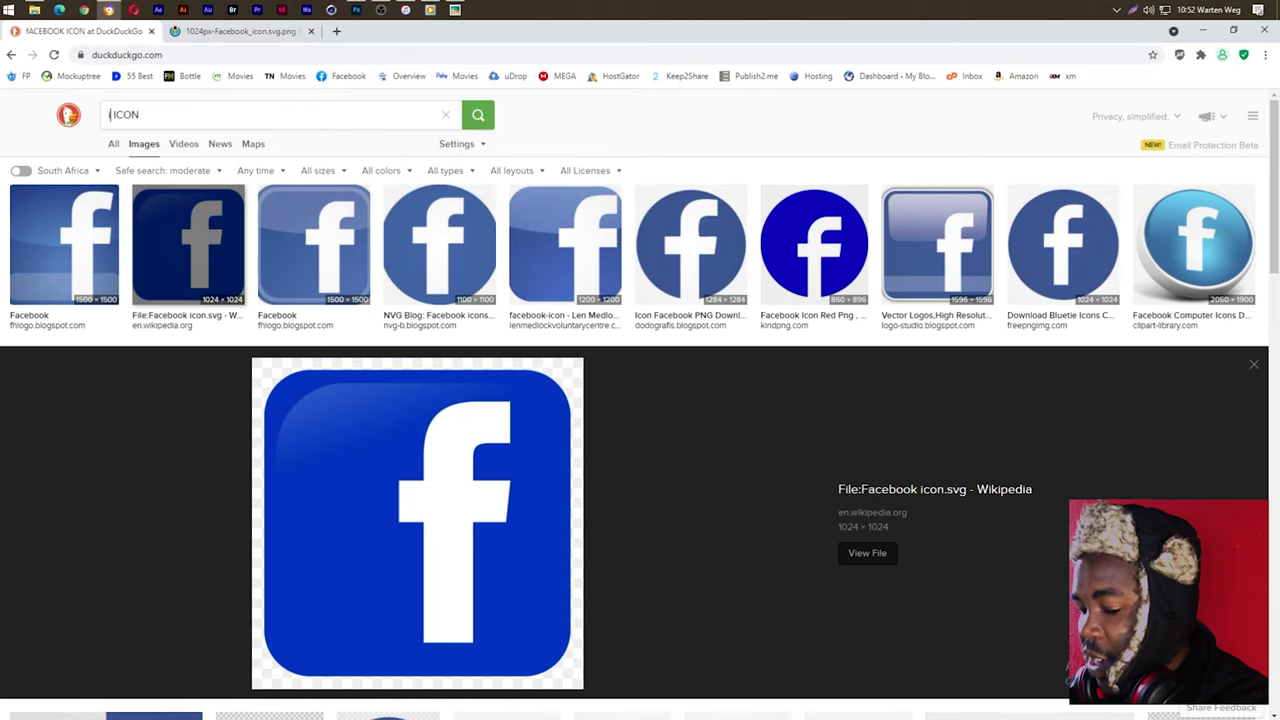
type("iNSTA")
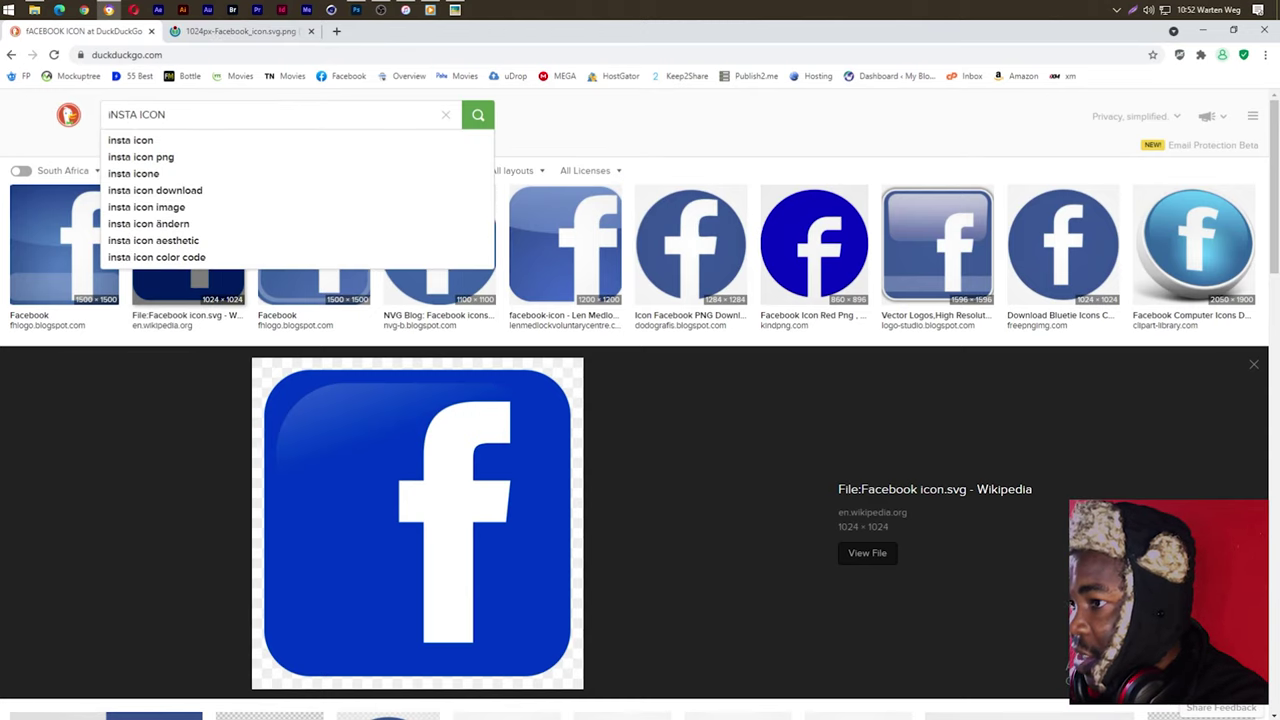
type("GR")
key("BackSpace")
key("BackSpace")
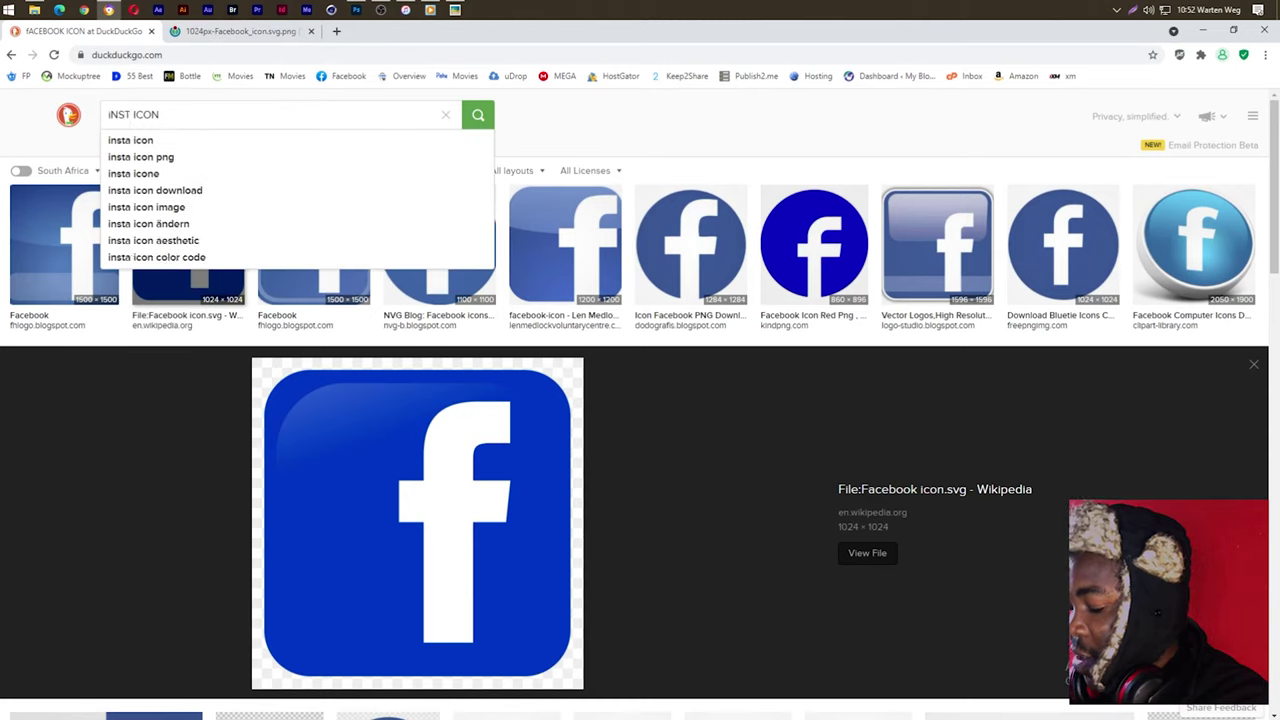
type("GRAM")
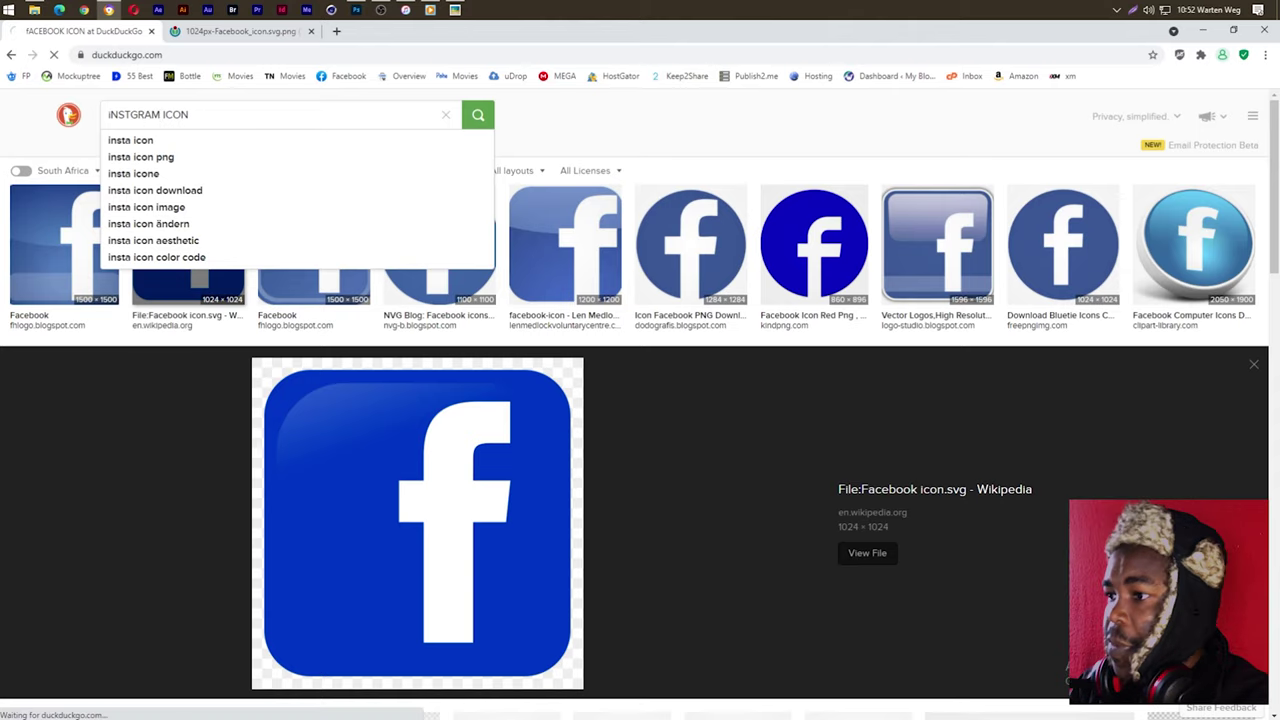
key("Return")
Step: Copy the full-size Facebook icon image
left_click(266, 36)
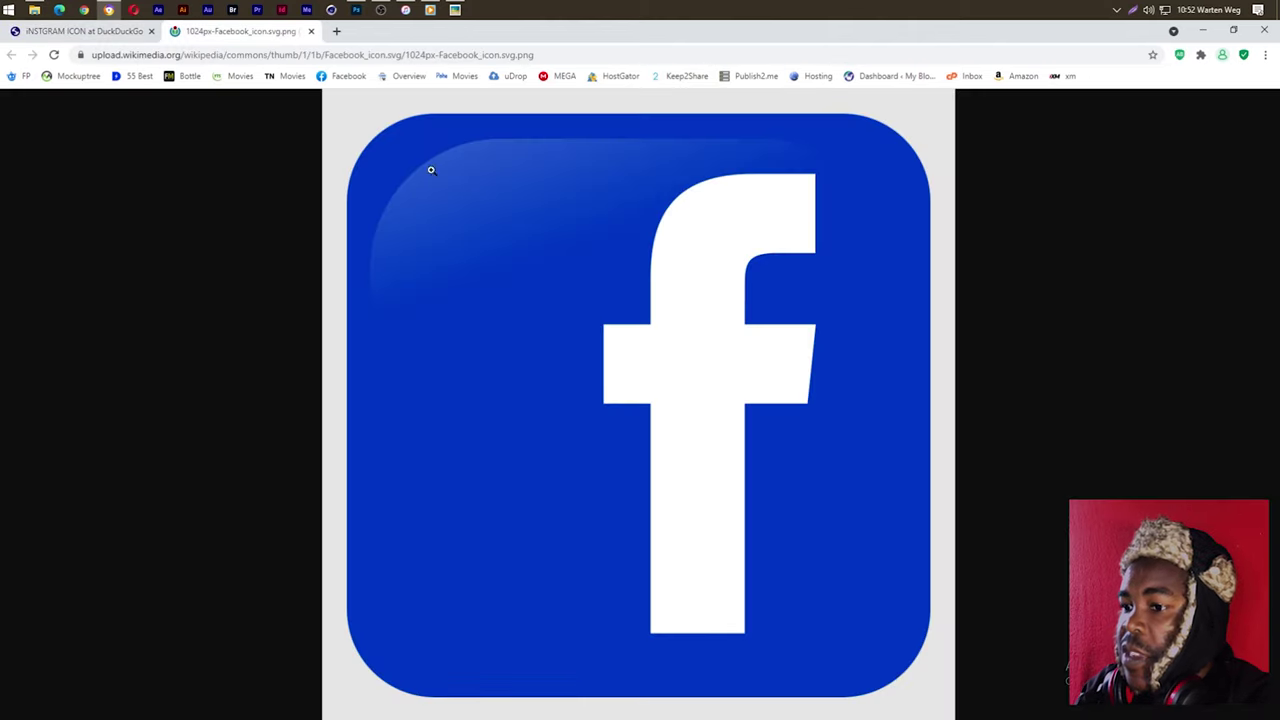
right_click(677, 393)
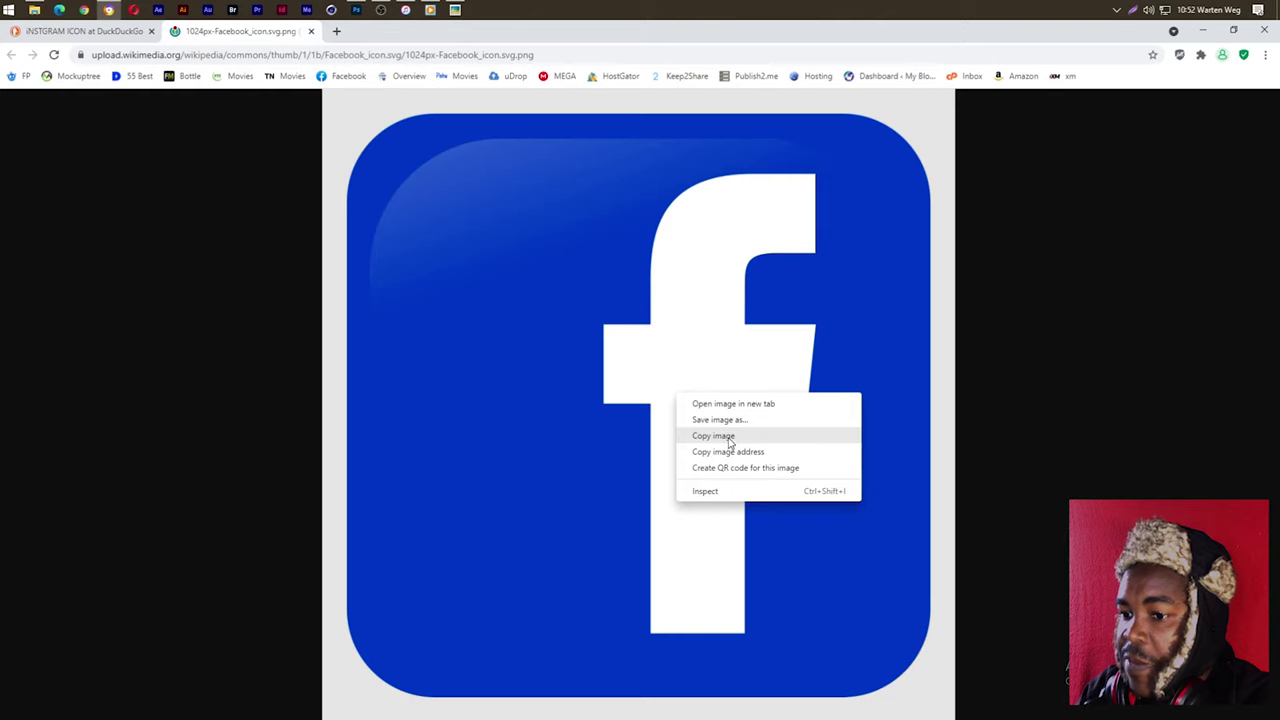
left_click(728, 439)
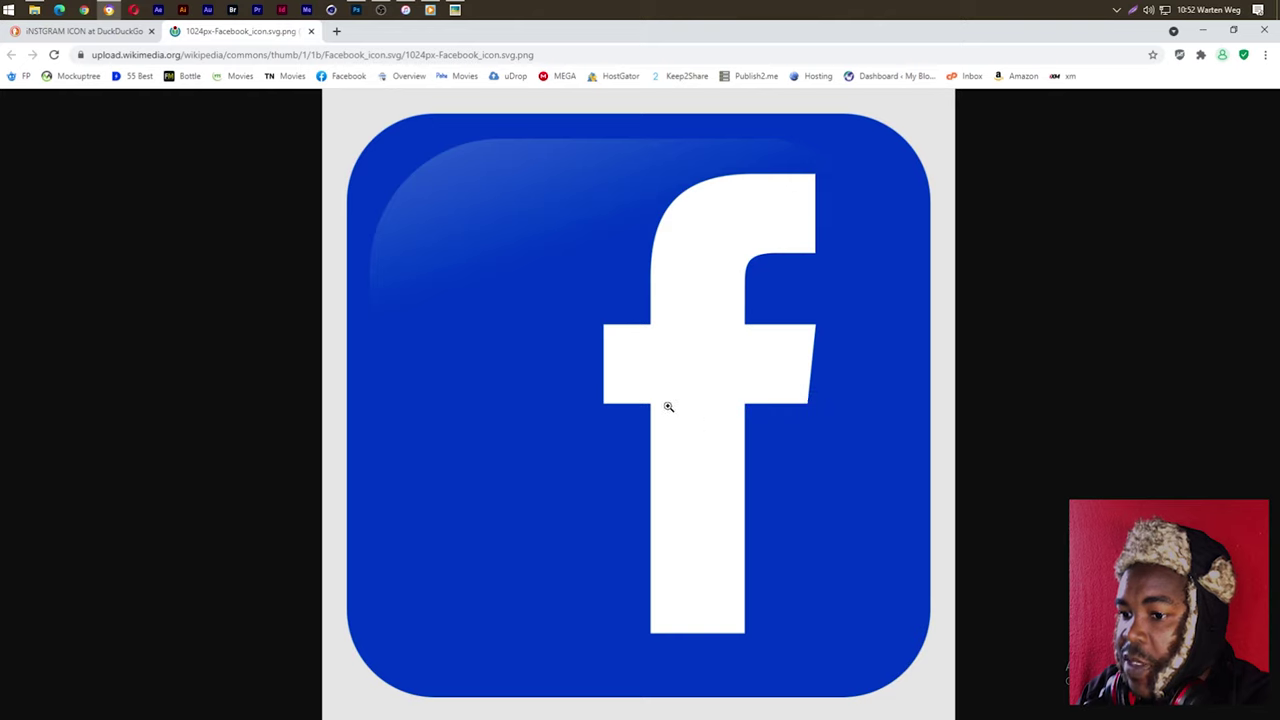
left_click(356, 10)
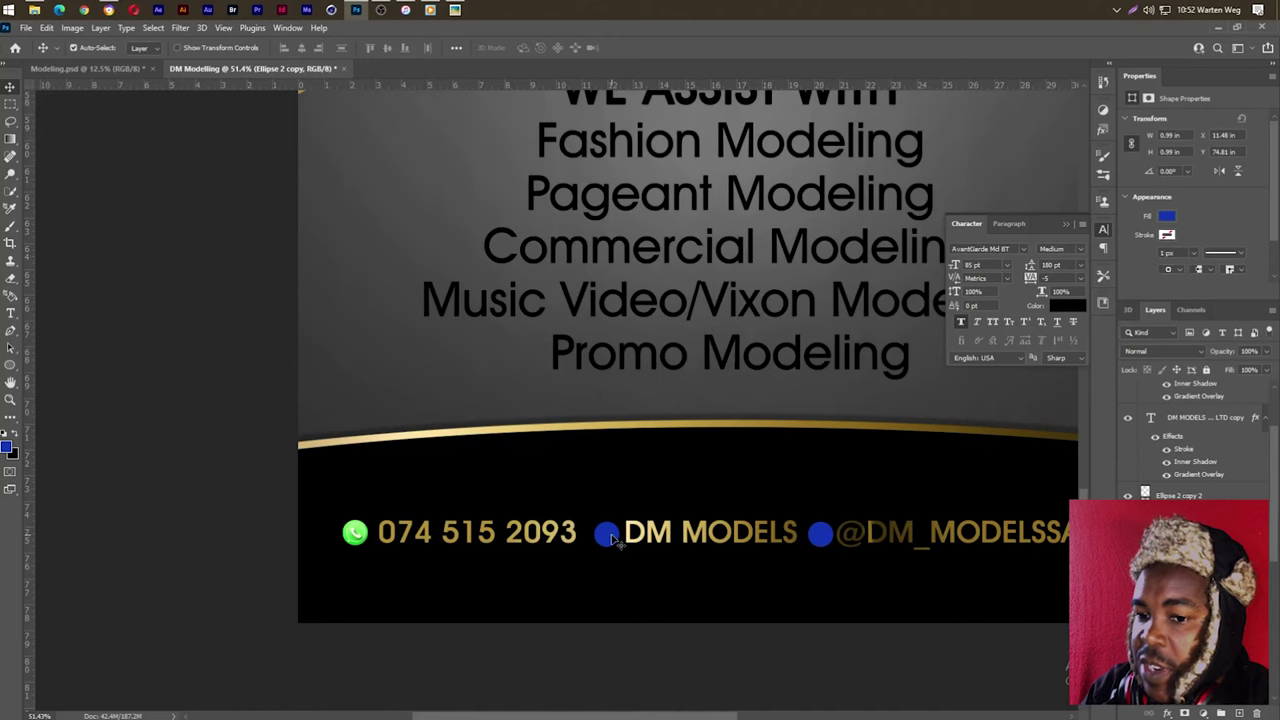
Step: Paste the Facebook icon and scale it down onto the circle before DM MODELS
key("ctrl+v")
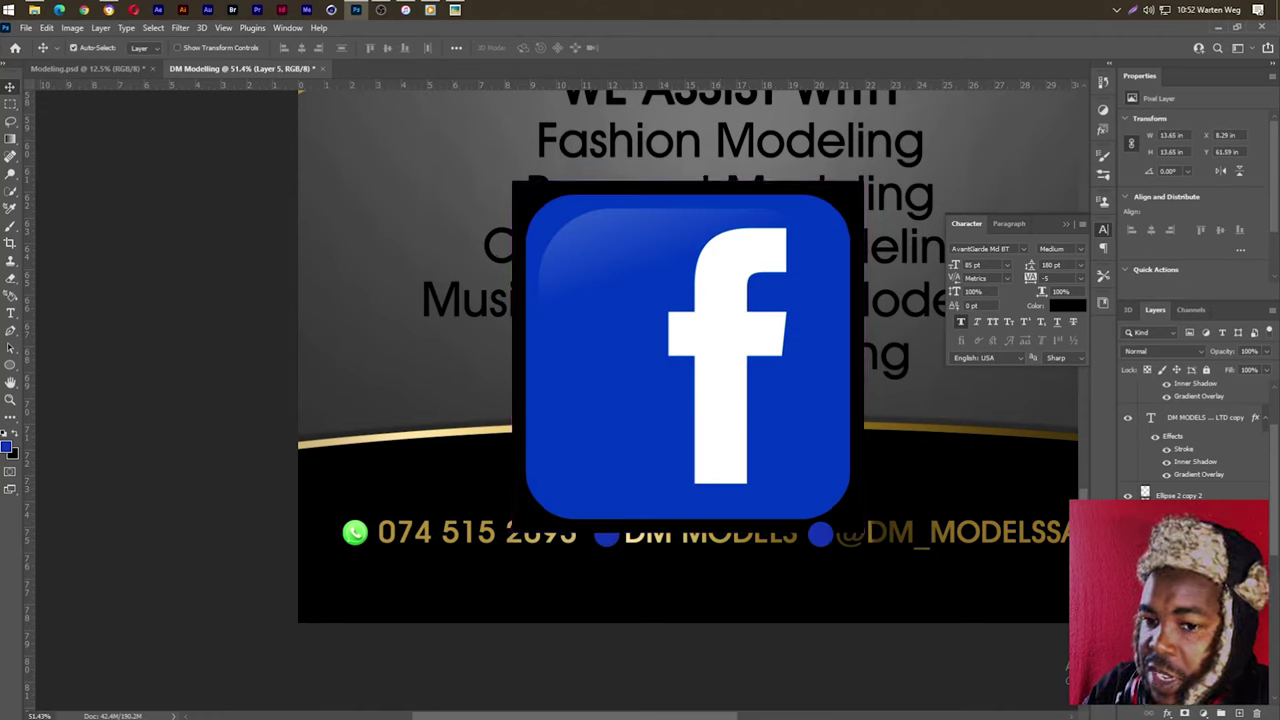
key("ctrl+t")
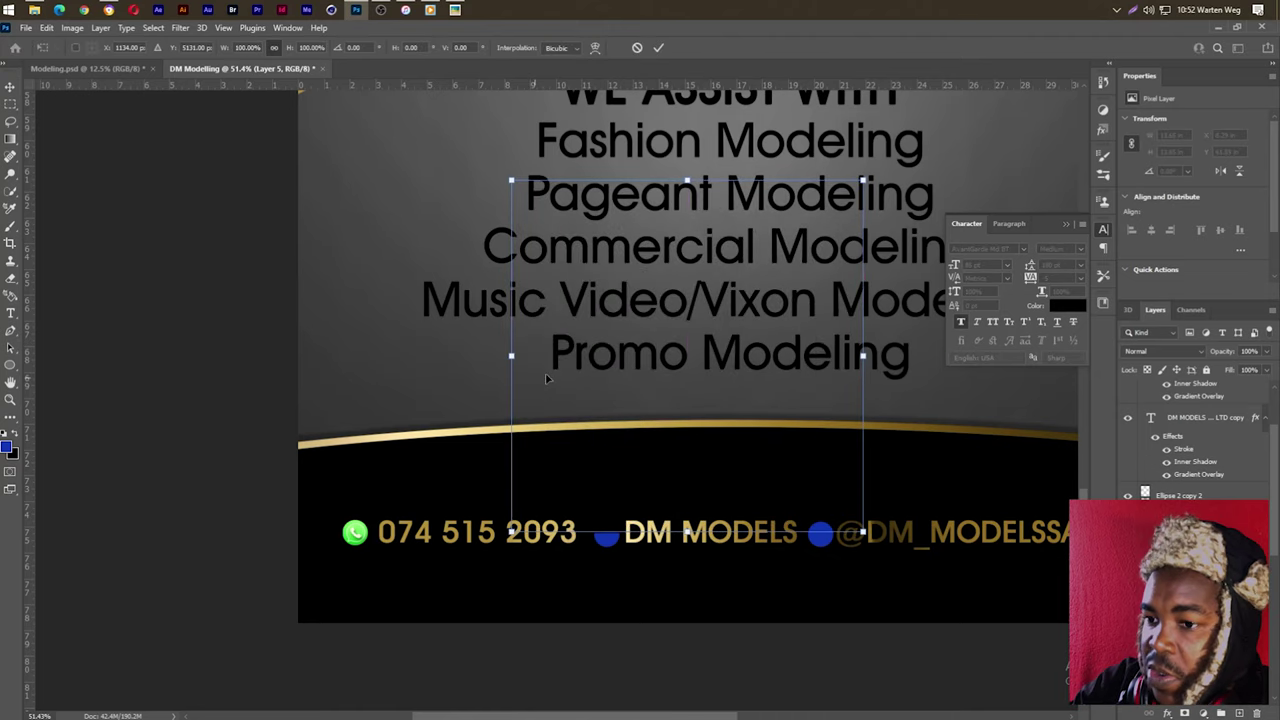
left_click_drag(688, 180, 688, 395)
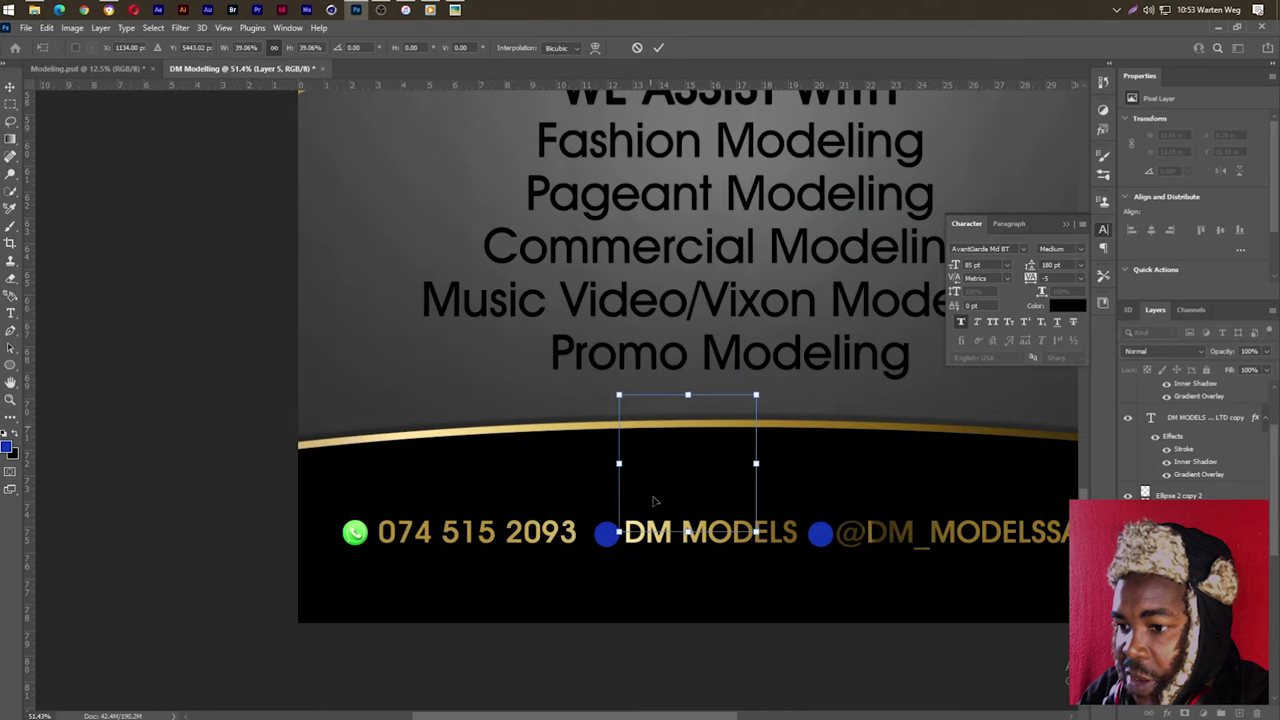
mouse_move(622, 512)
left_mouse_down()
mouse_move(527, 590)
mouse_move(594, 548)
left_mouse_up()
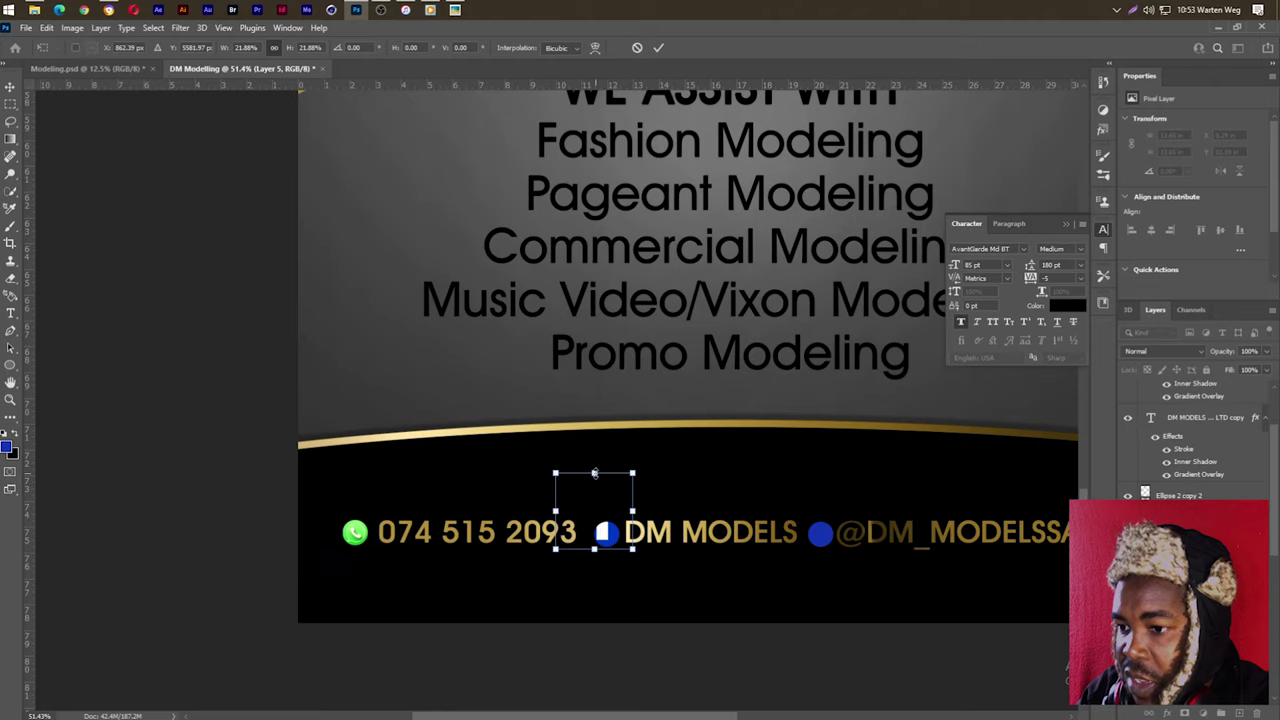
mouse_move(594, 473)
left_mouse_down()
mouse_move(594, 518)
mouse_move(611, 540)
left_mouse_up()
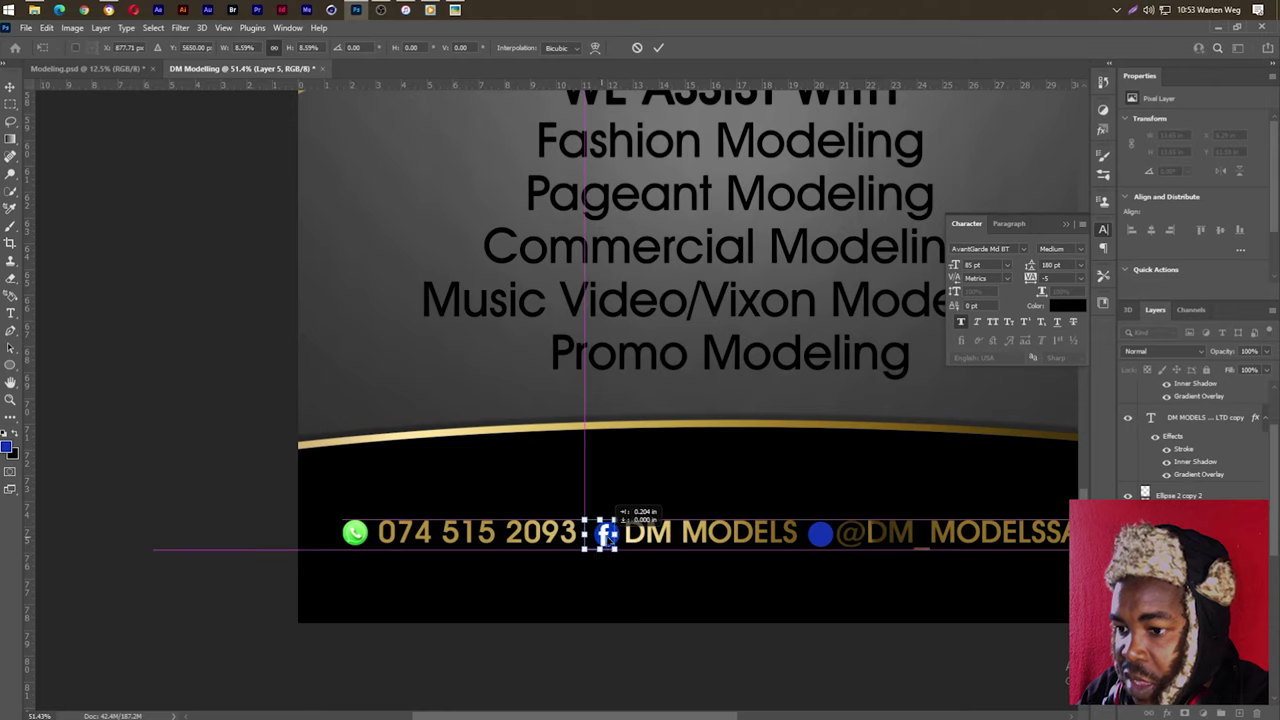
Step: Fine-tune the Facebook icon's size and position to fill the blue circle, then apply the transform
scroll(611, 540, "up", 1)
scroll(611, 540, "up", 2)
scroll(611, 540, "up", 2)
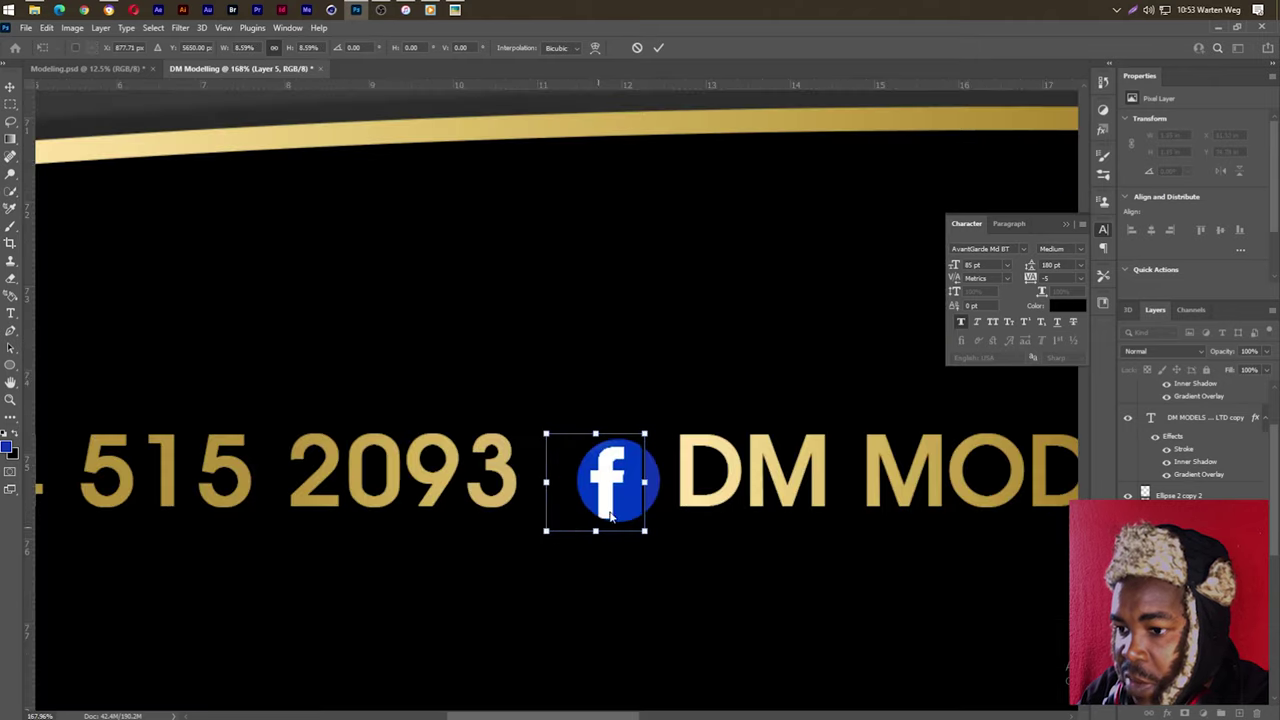
left_click_drag(630, 497, 638, 506)
scroll(628, 508, "up", 1)
scroll(628, 508, "up", 1)
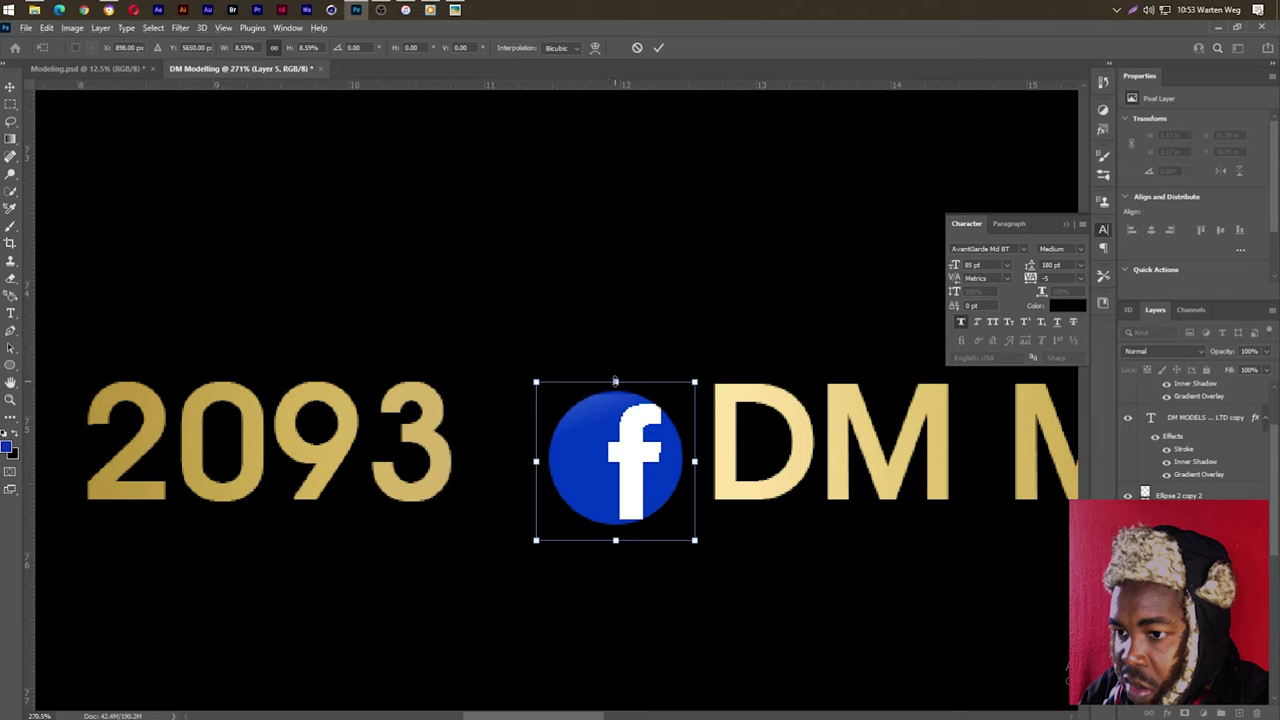
left_click_drag(615, 381, 614, 376)
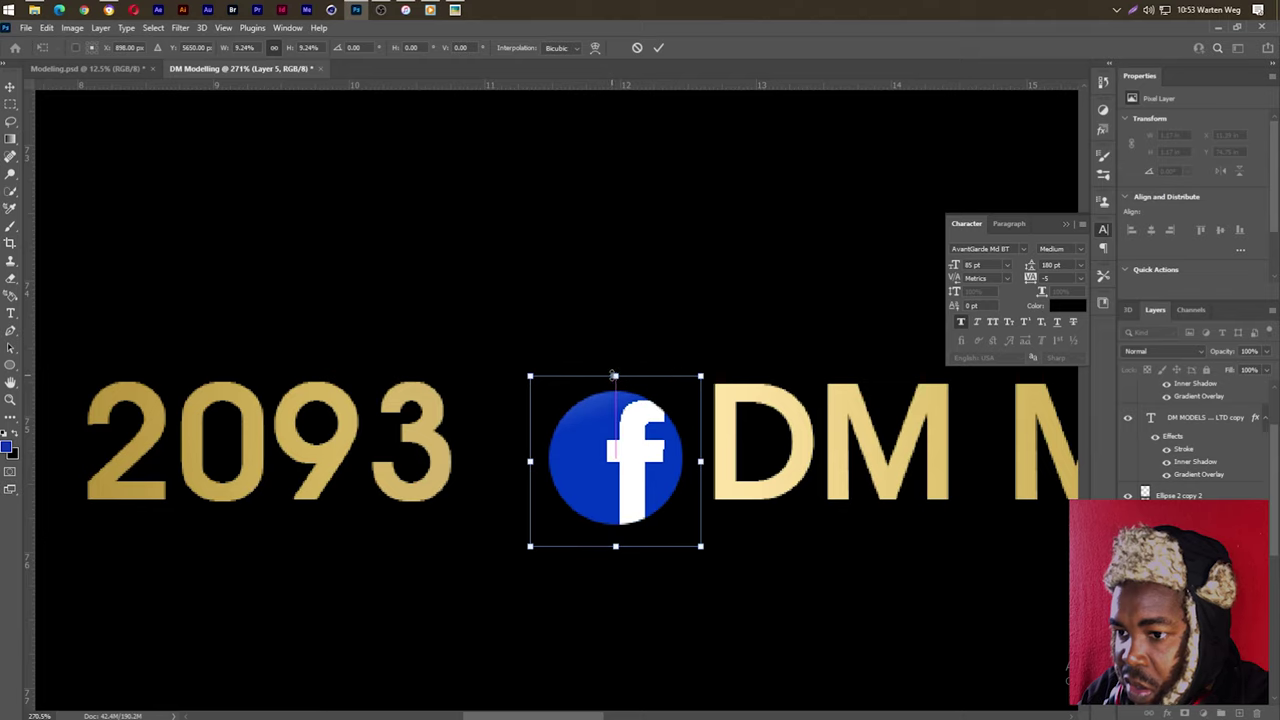
key("Up")
key("Up")
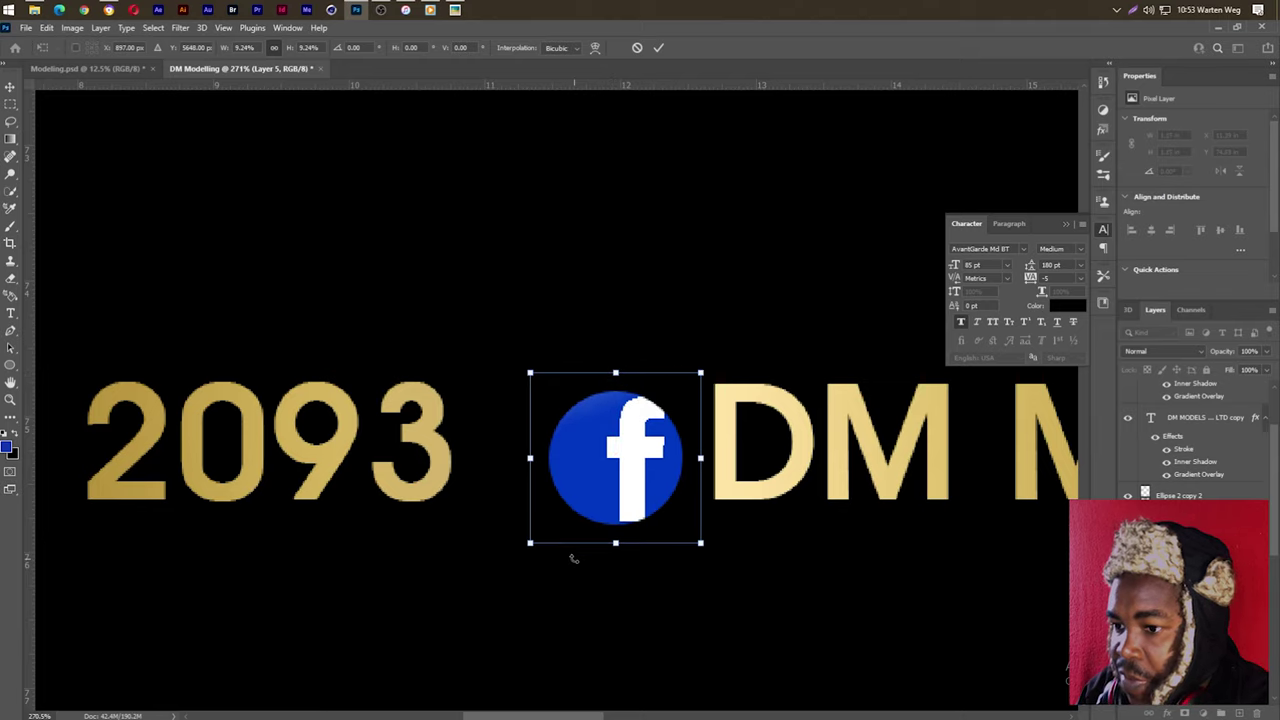
key("Left")
key("Down")
key("Down")
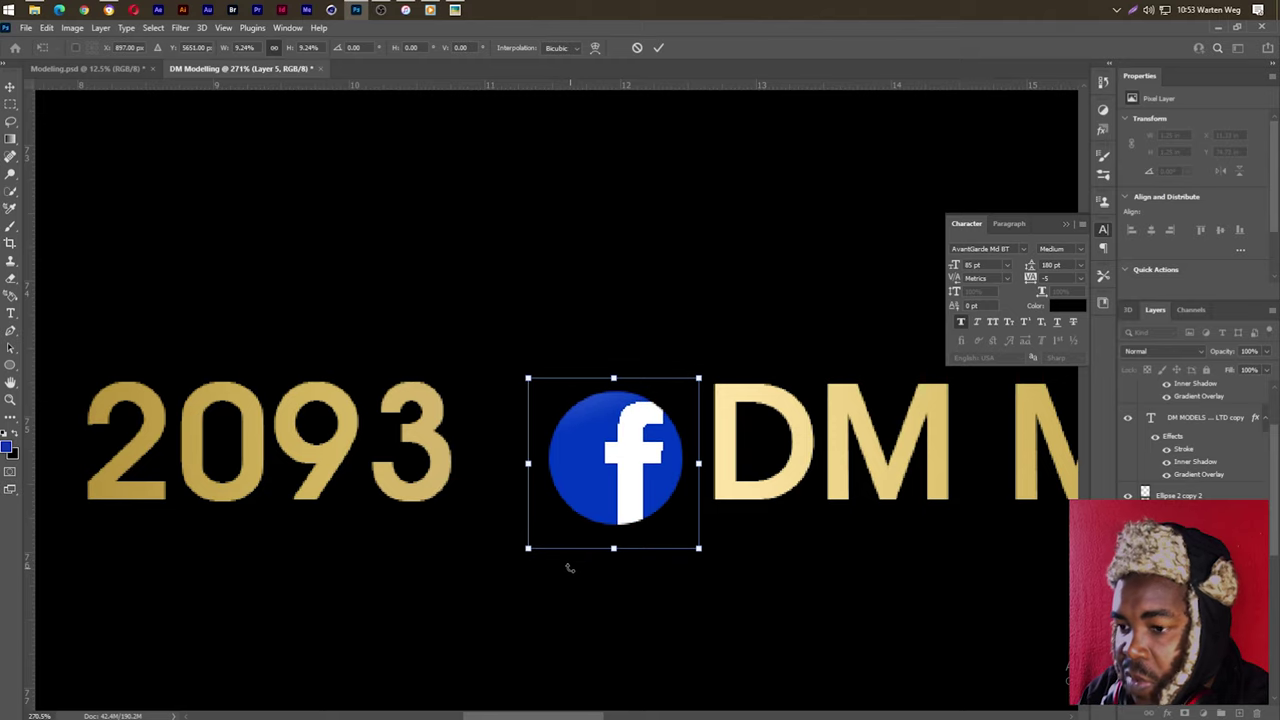
key("Return")
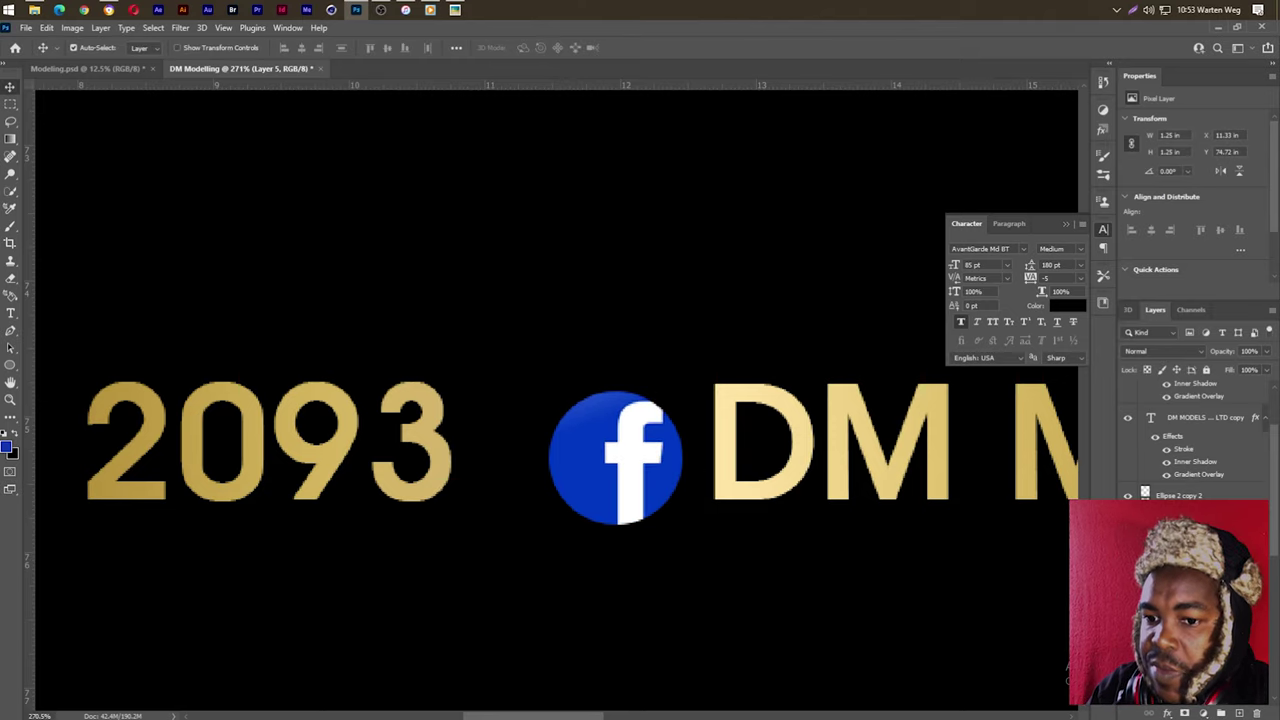
Step: Select the blue circle and nudge it up twice to line up with the contact text
left_click(1180, 520)
key("Up")
key("Up")
key("Up")
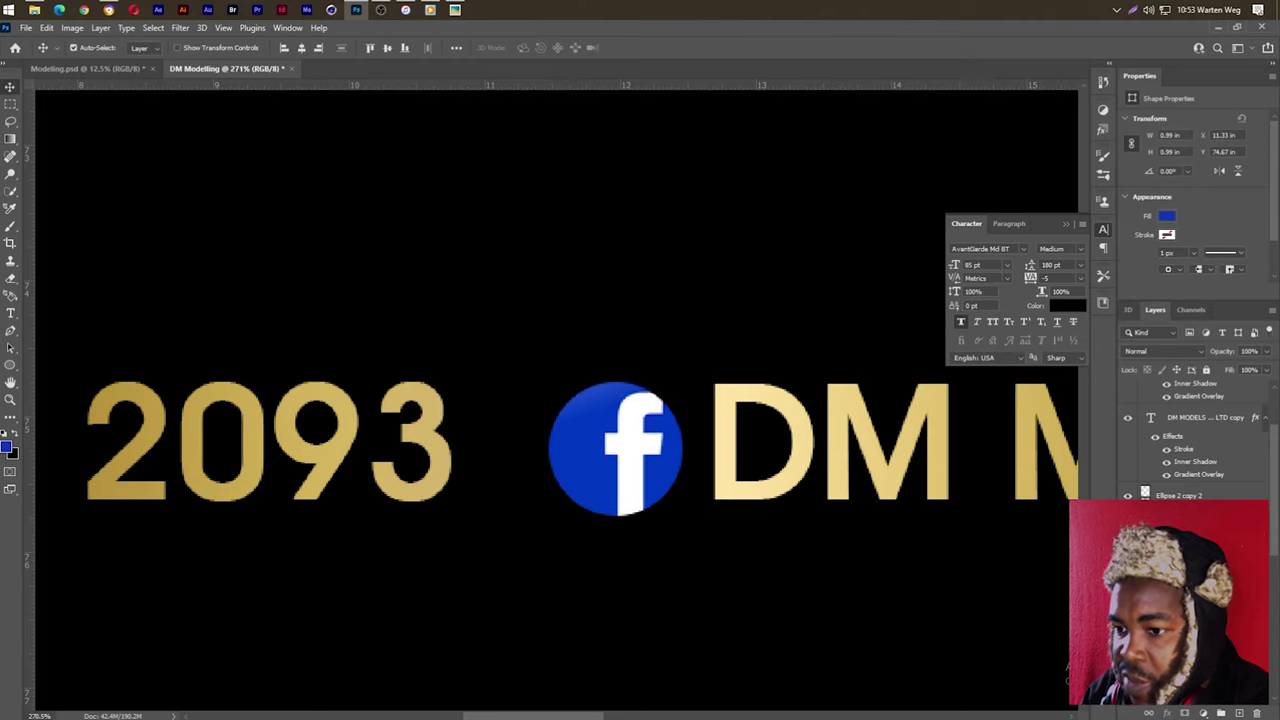
key("Up")
key("Up")
key("Up")
key("Up")
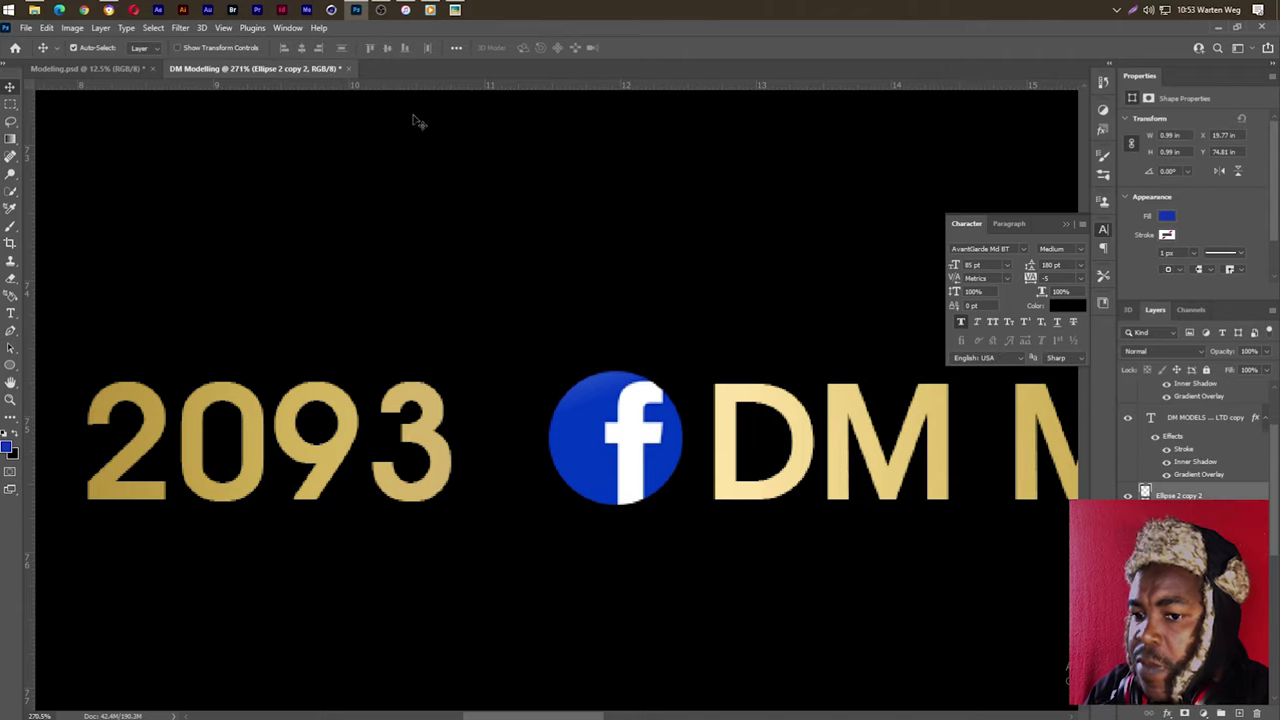
left_click(109, 10)
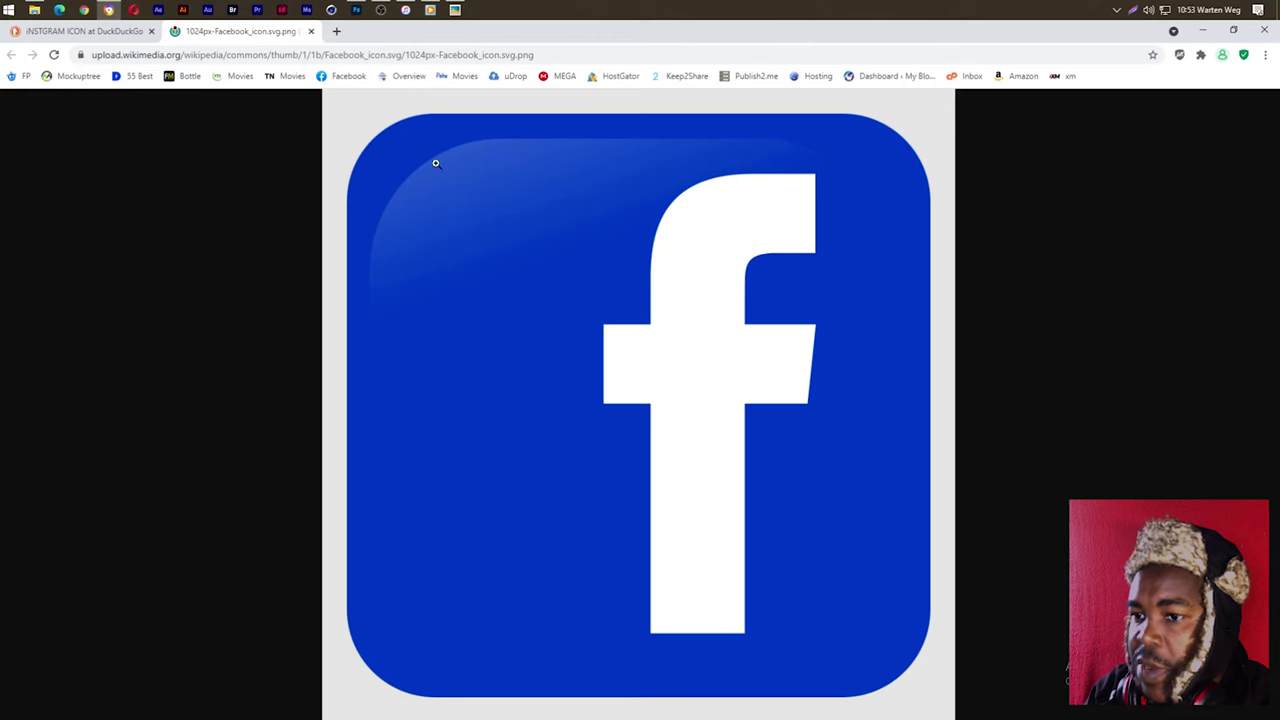
Step: Open the full-size 5001×5001 Wikipedia Instagram icon and copy the image
left_click(61, 31)
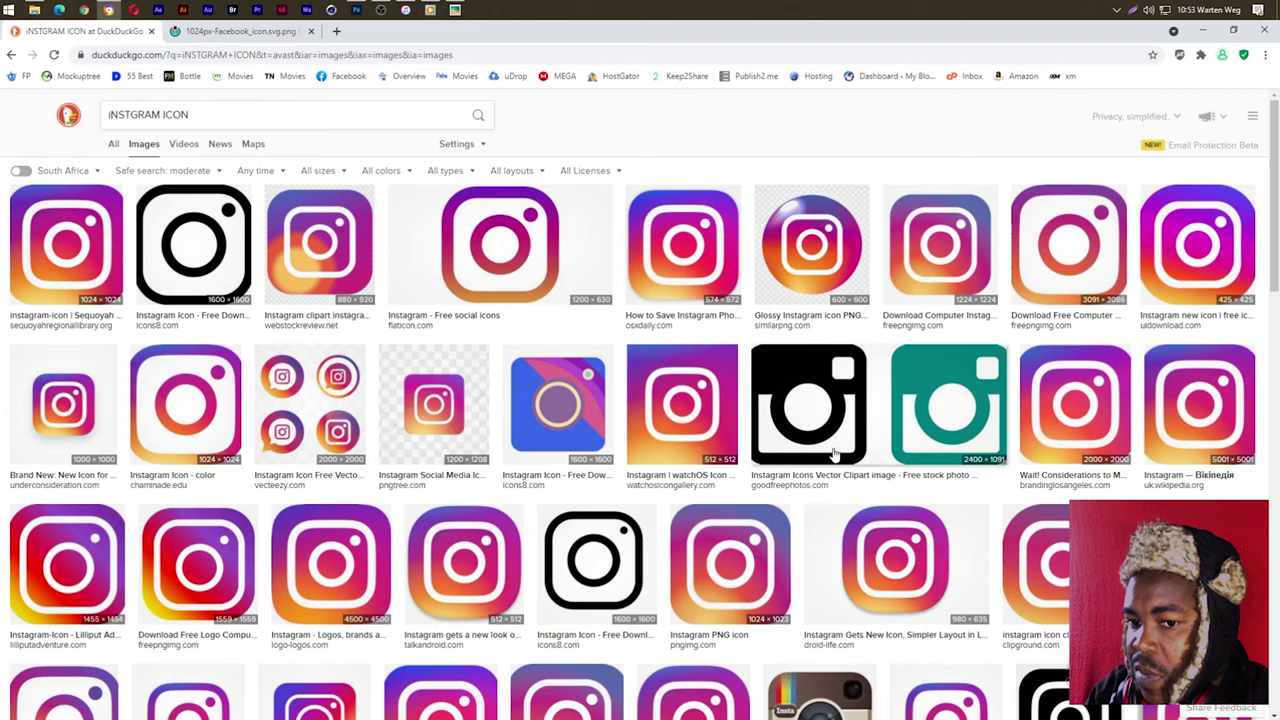
left_click(1200, 432)
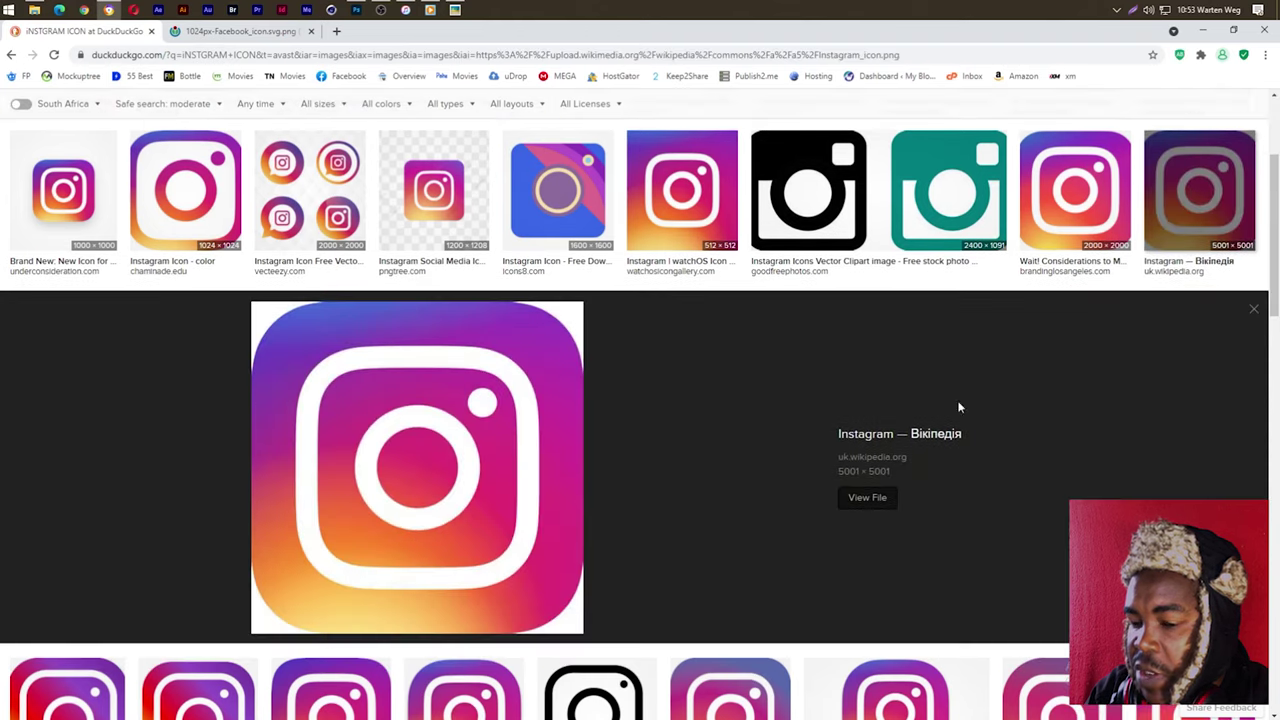
left_click(862, 502)
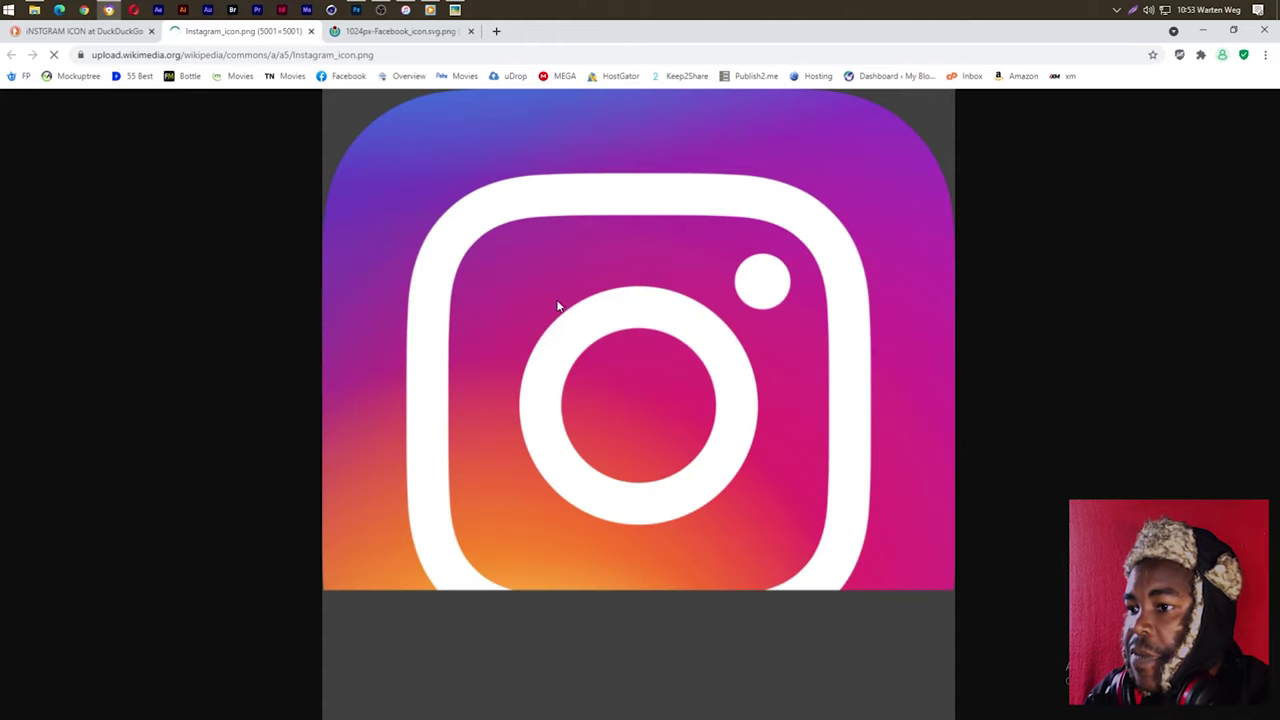
right_click(553, 279)
left_click(548, 266)
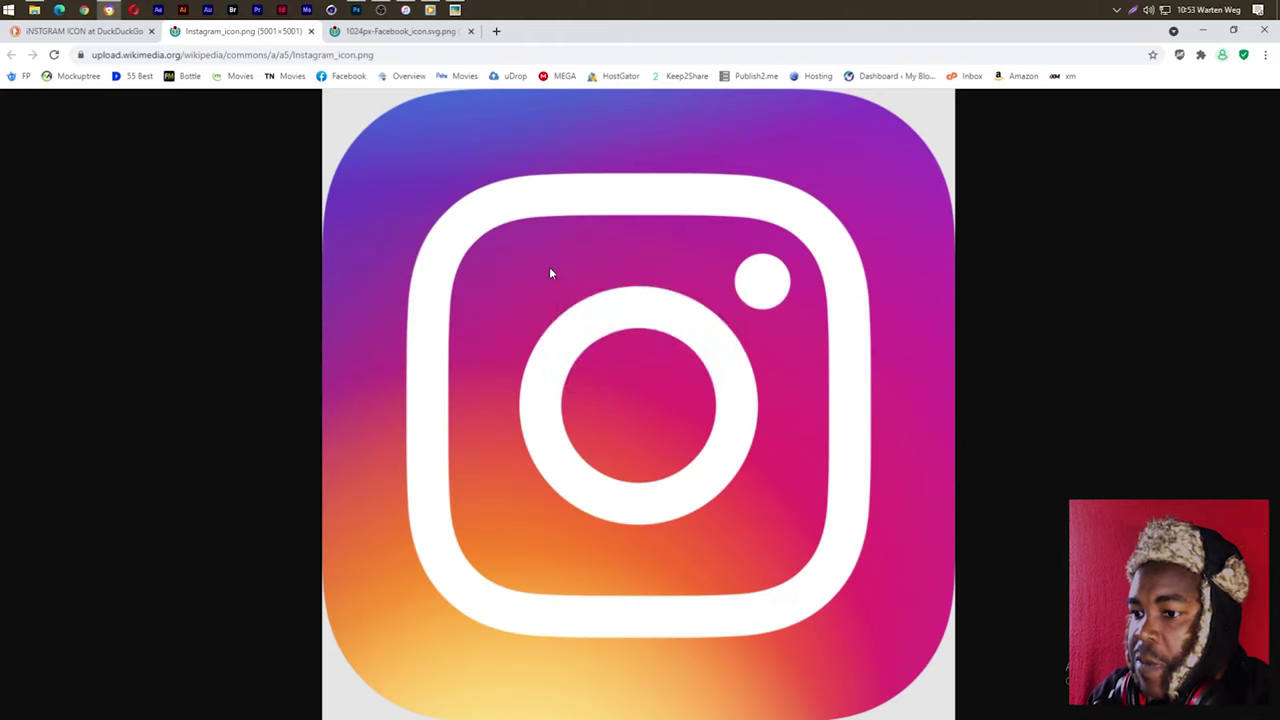
right_click(549, 268)
left_click(590, 317)
Step: Paste the copied Instagram logo into the flyer and start scaling it down
left_click(356, 9)
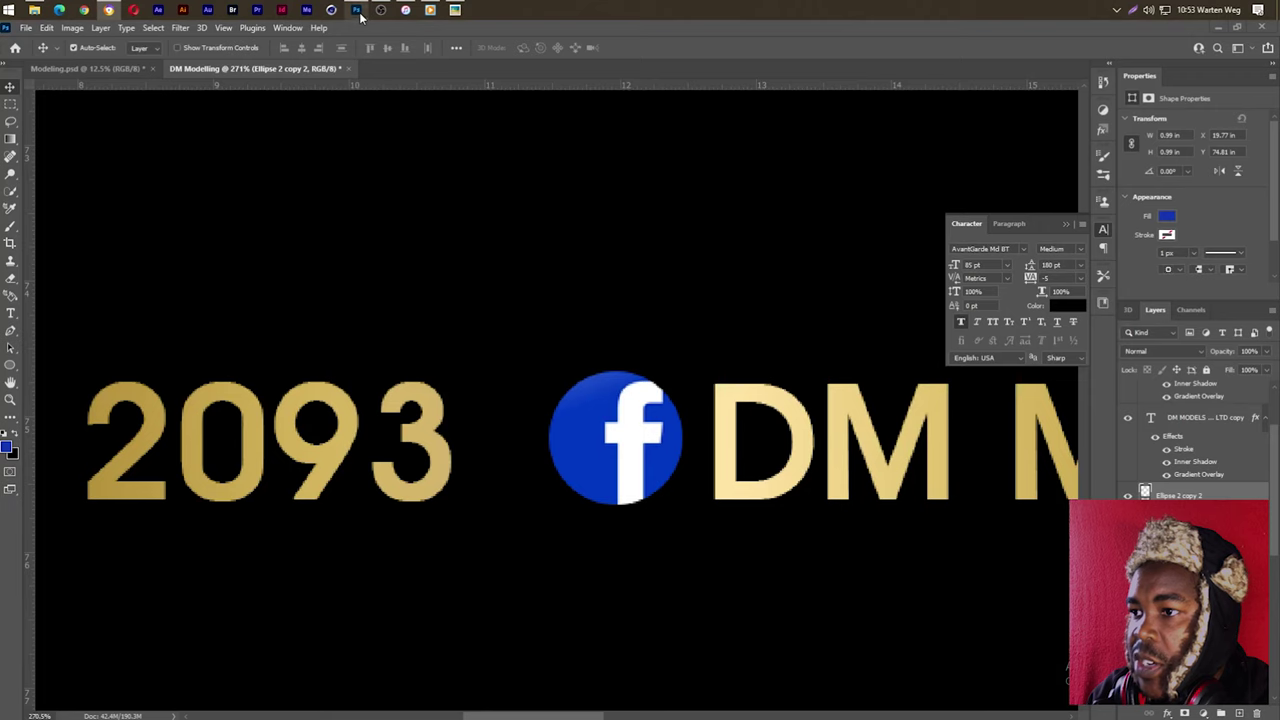
left_click_drag(766, 434, 122, 400)
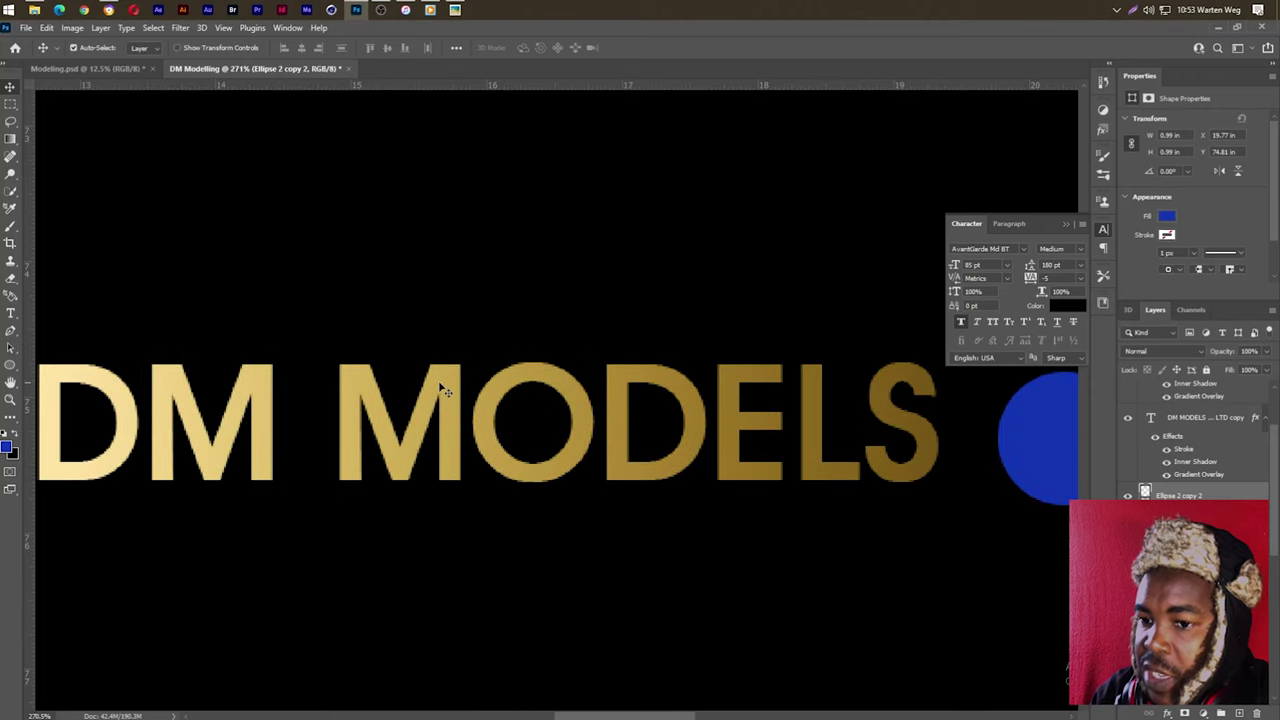
scroll(500, 410, "down", 3)
scroll(570, 438, "down", 3)
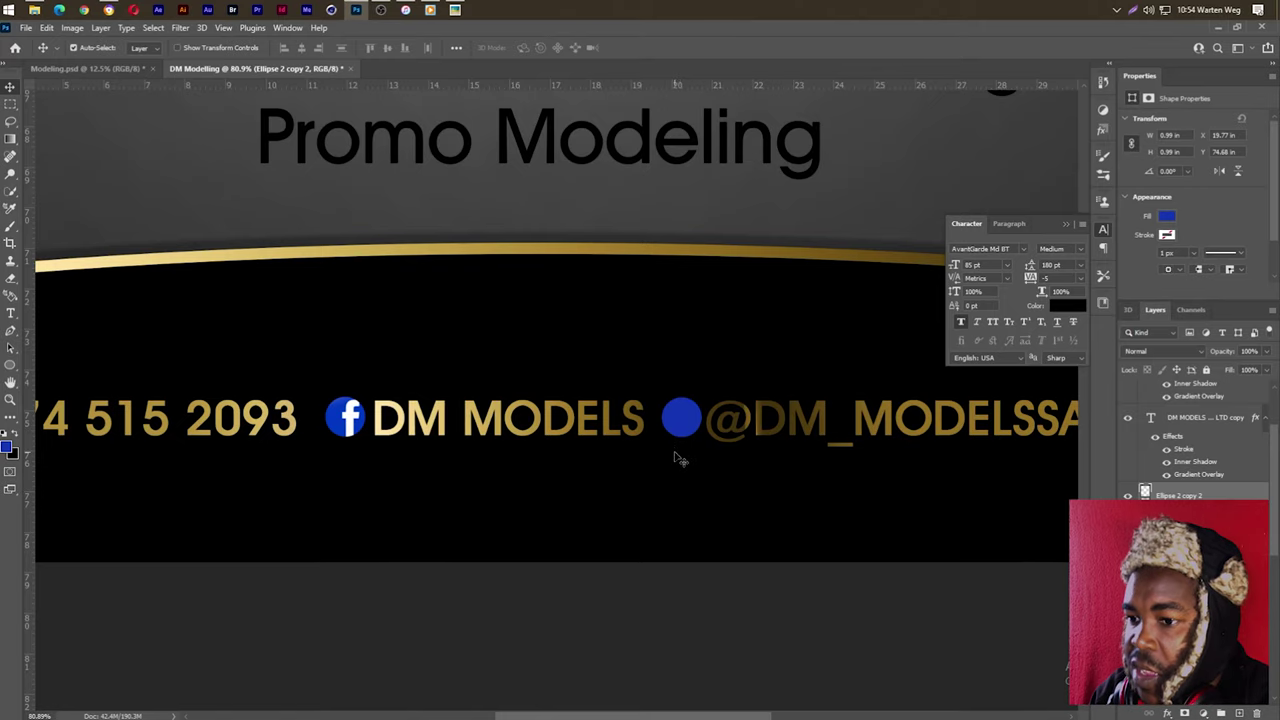
key("ctrl+v")
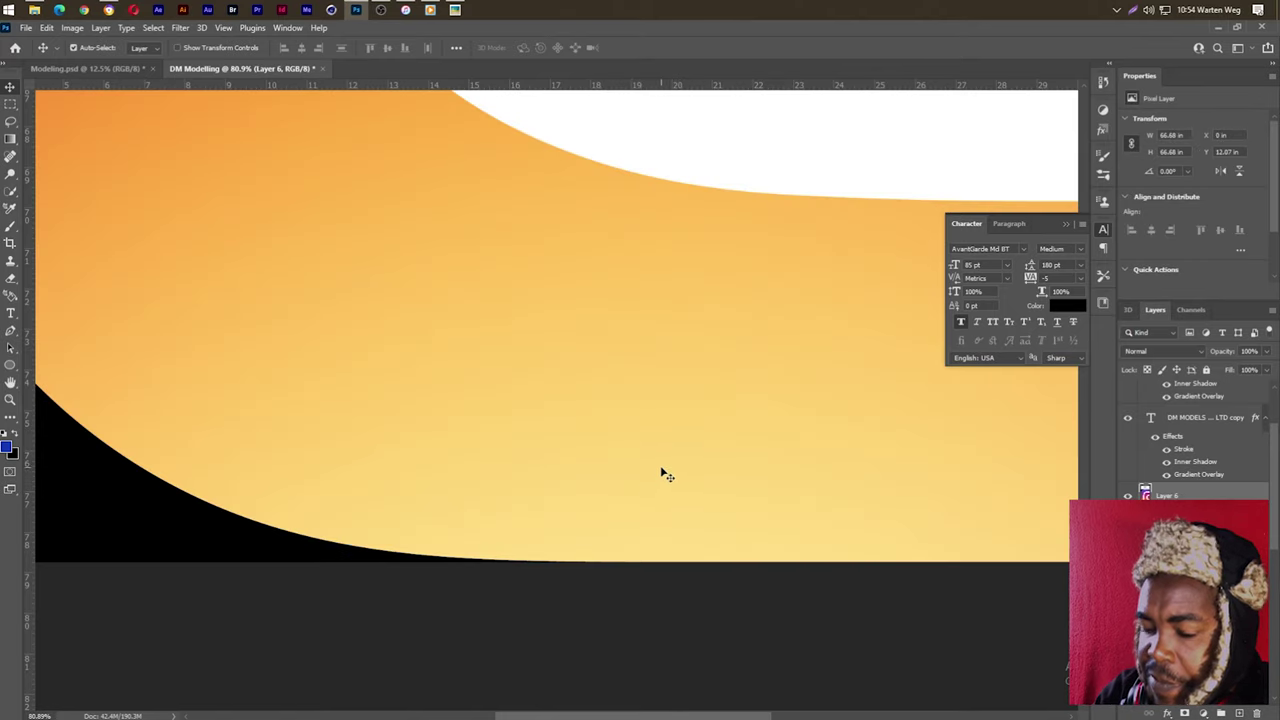
key("ctrl+t")
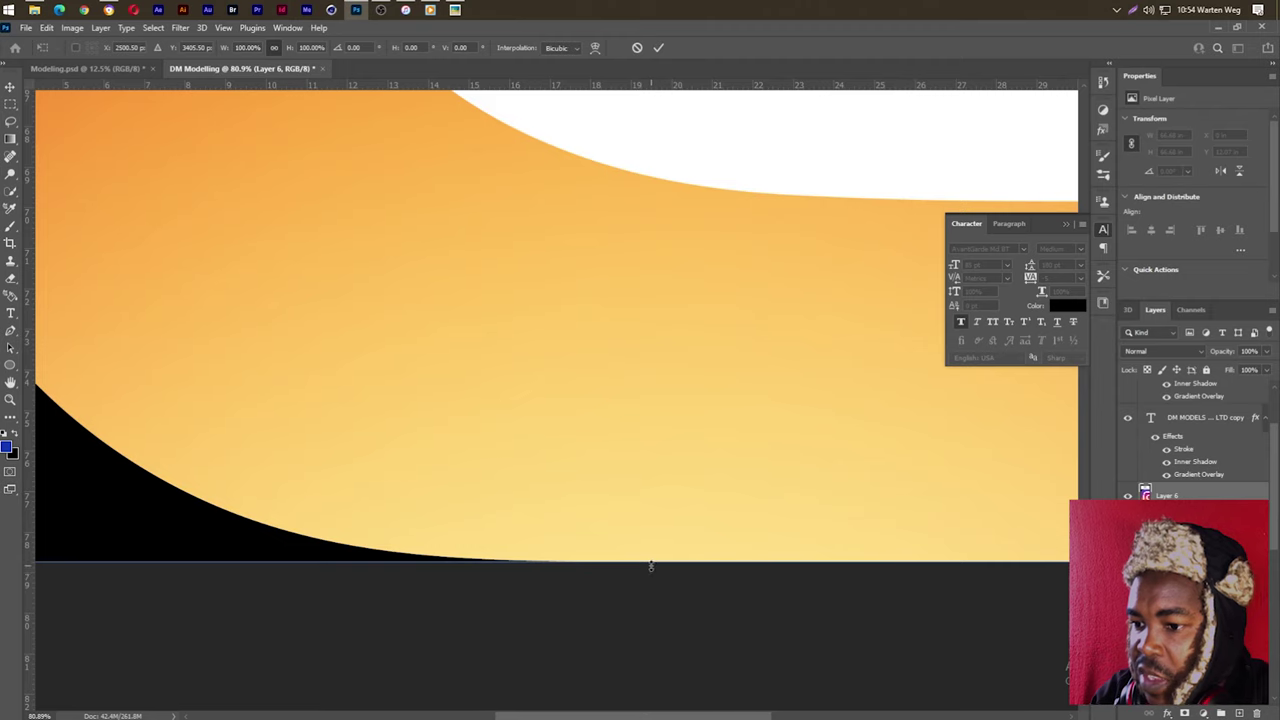
left_click_drag(651, 566, 686, 117)
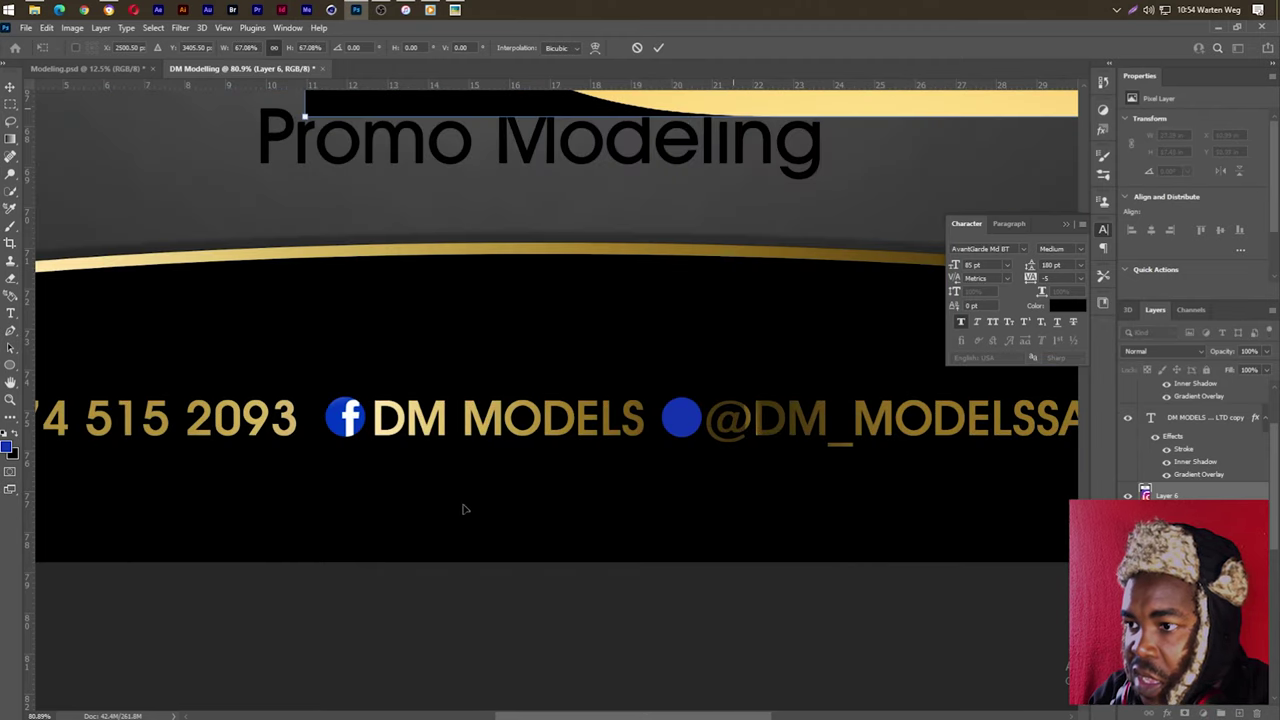
scroll(632, 403, "down", 3)
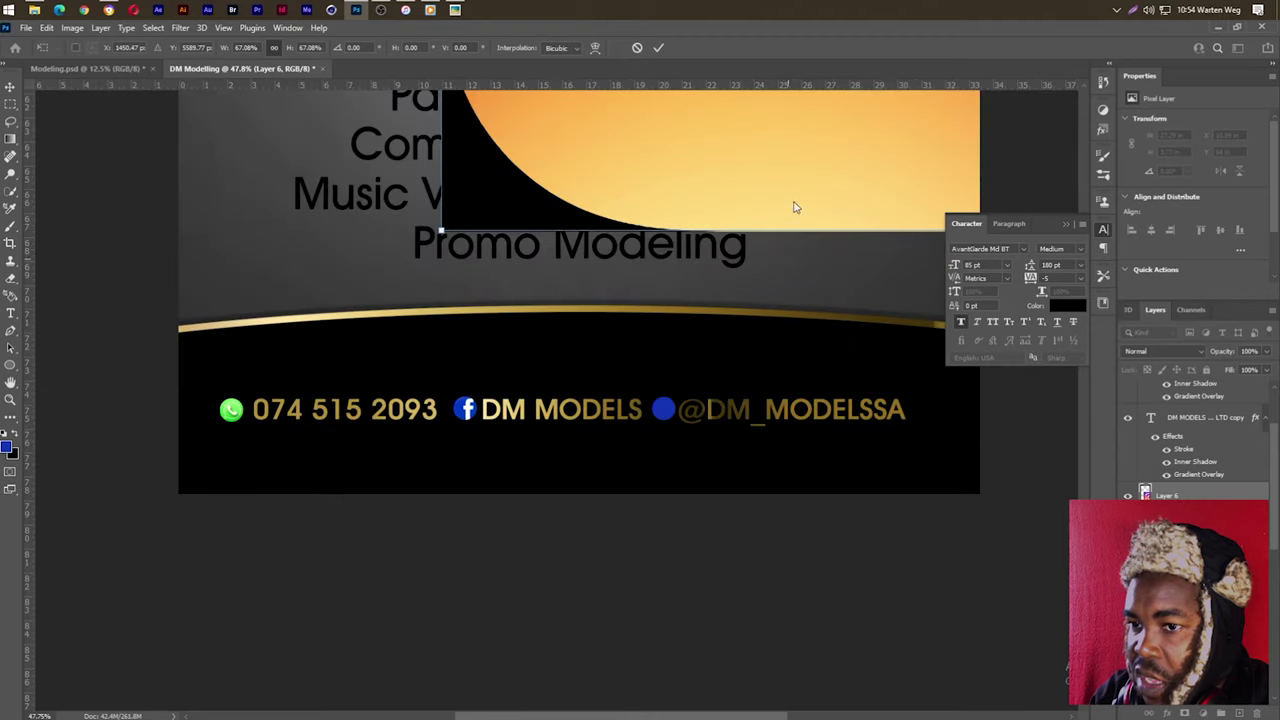
left_click_drag(795, 207, 586, 438)
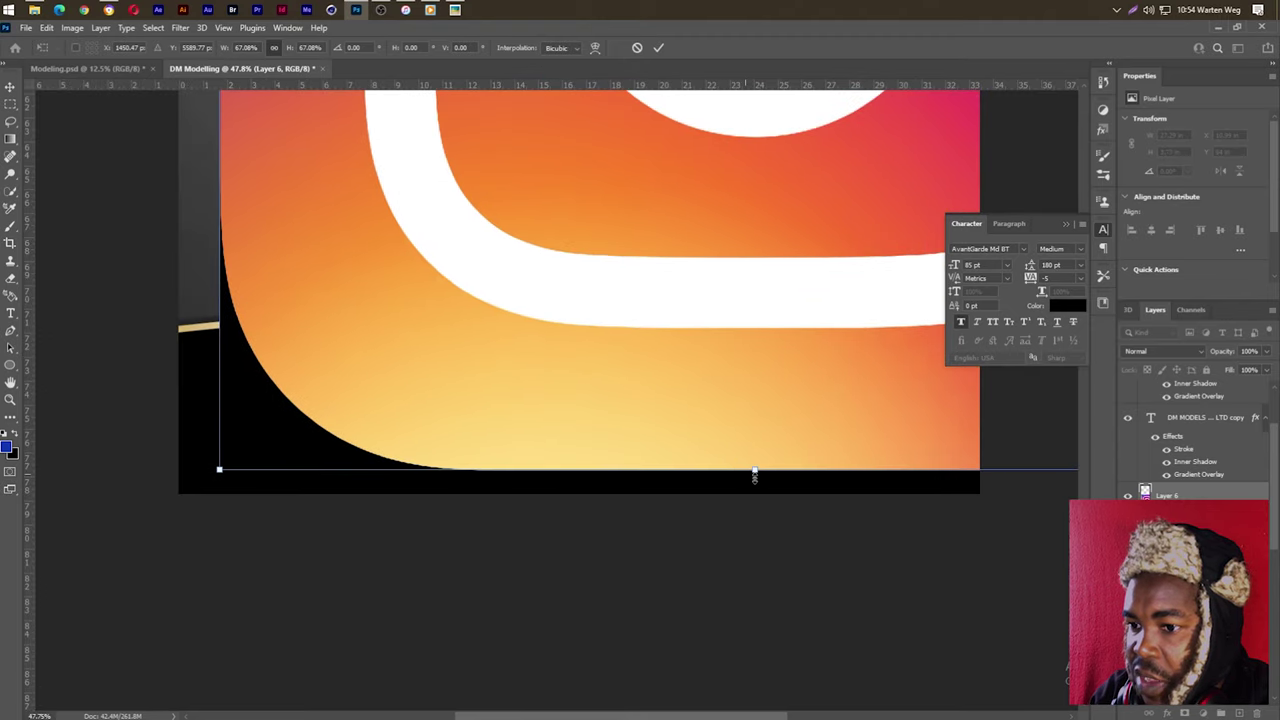
mouse_move(754, 476)
left_mouse_down()
mouse_move(703, 400)
mouse_move(690, 401)
left_mouse_up()
left_click_drag(651, 362, 674, 404)
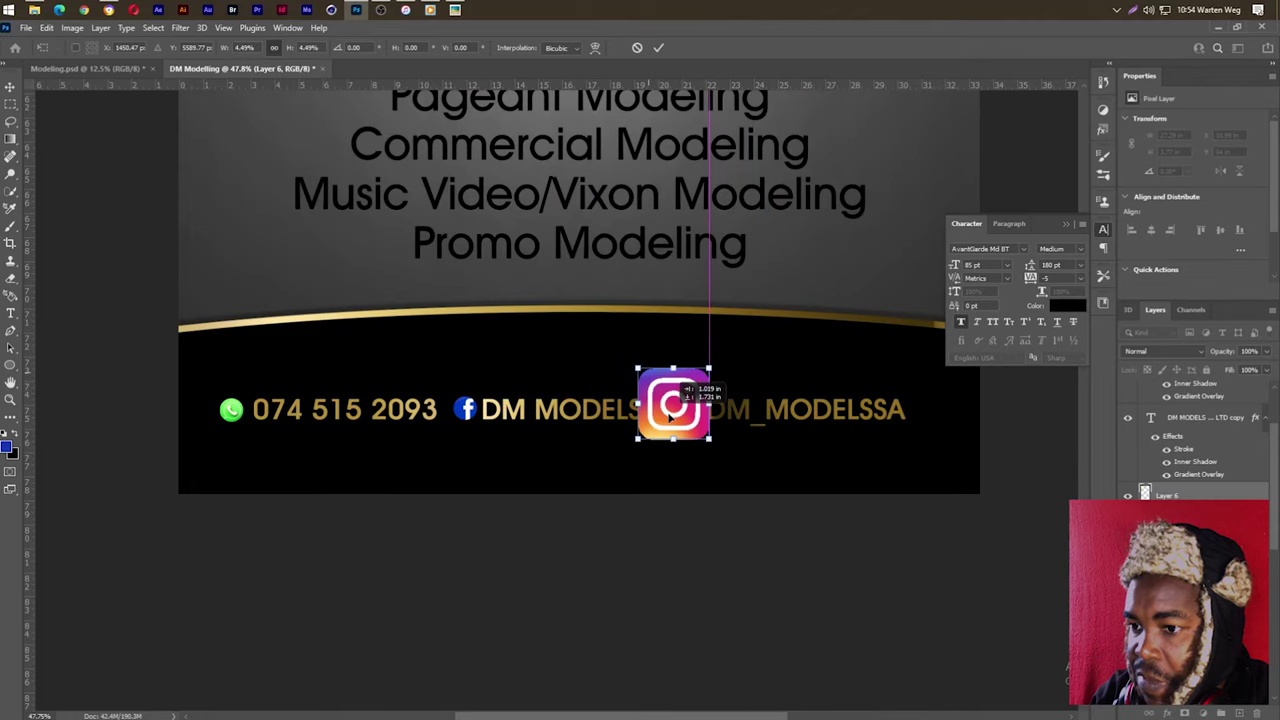
scroll(677, 430, "up", 3)
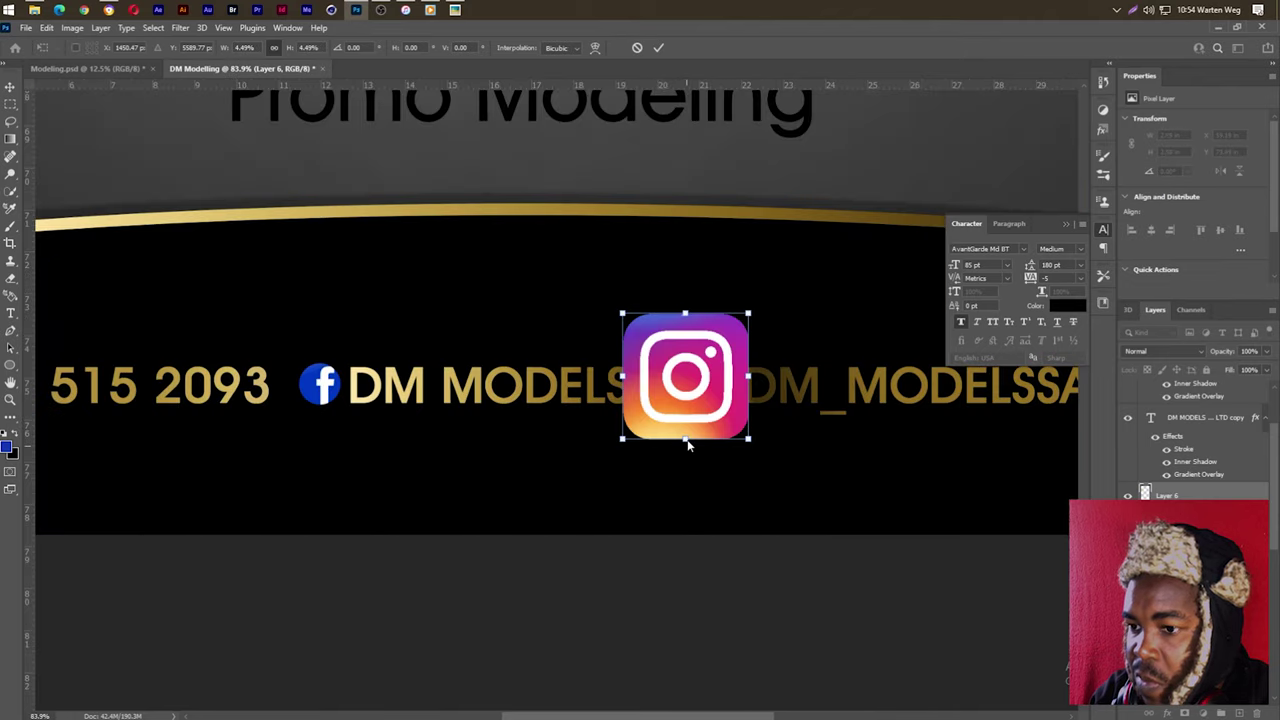
left_click_drag(685, 430, 685, 405)
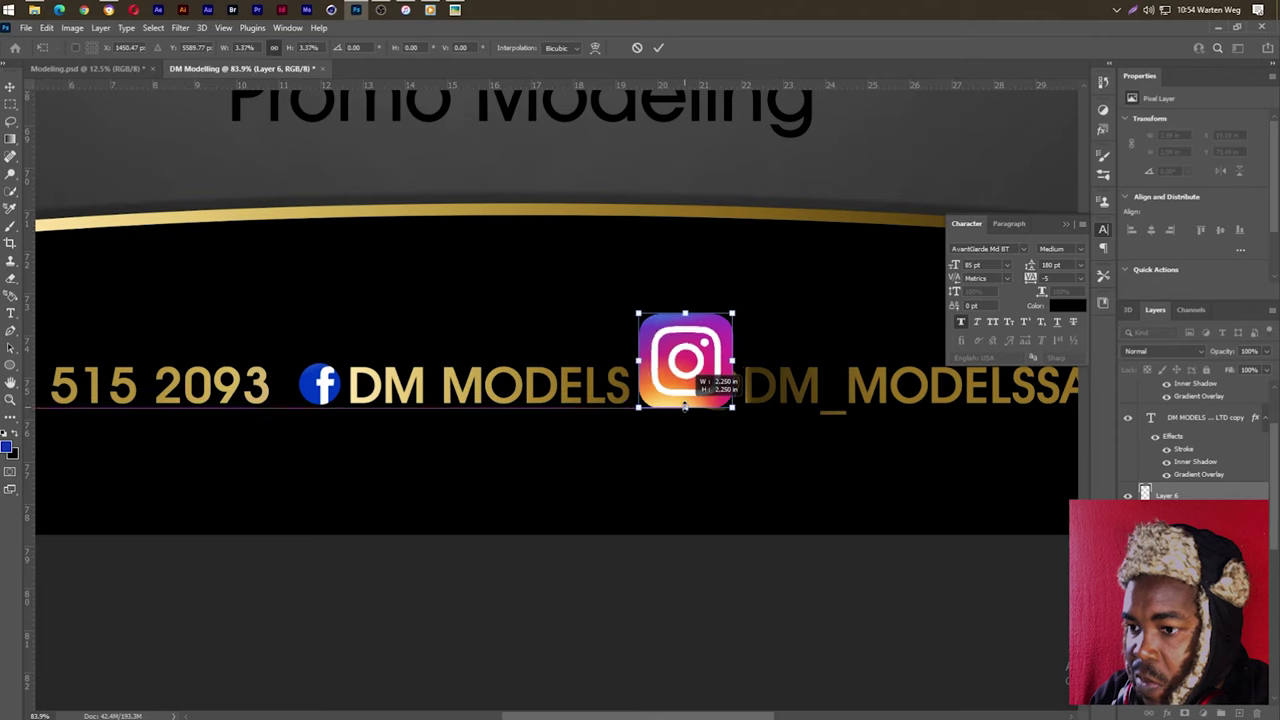
left_click_drag(685, 313, 688, 362)
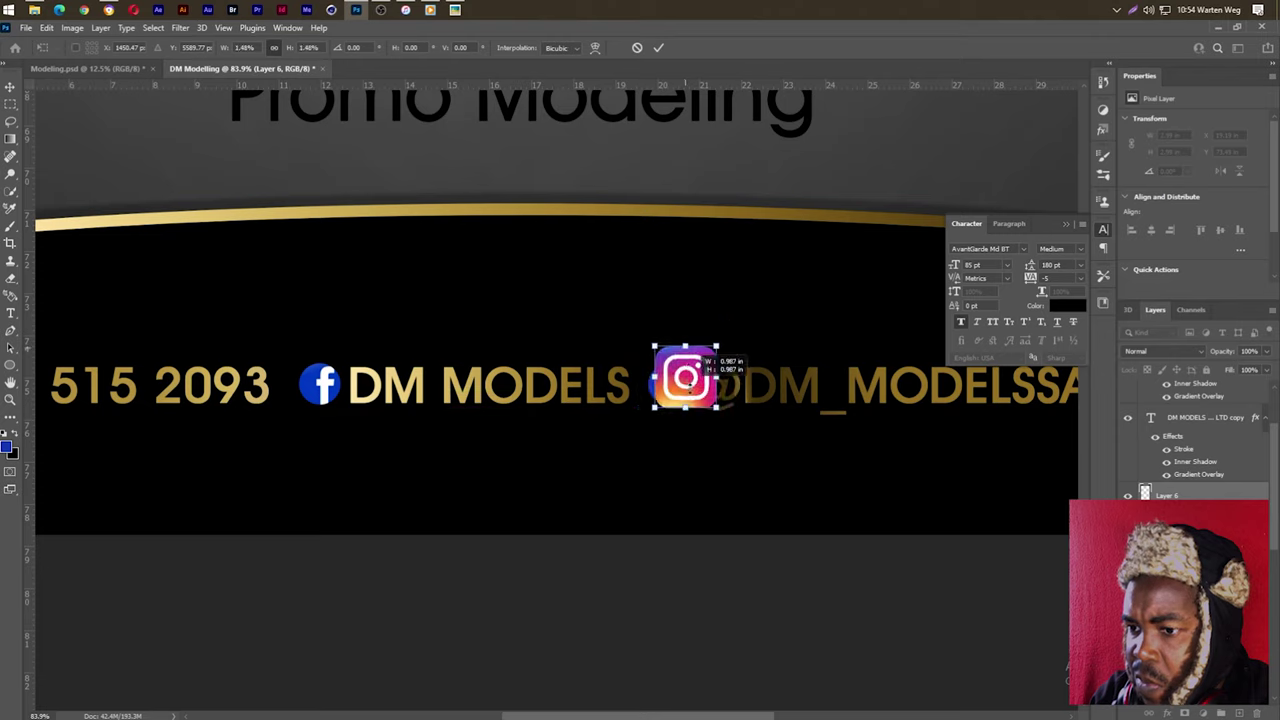
key("Return")
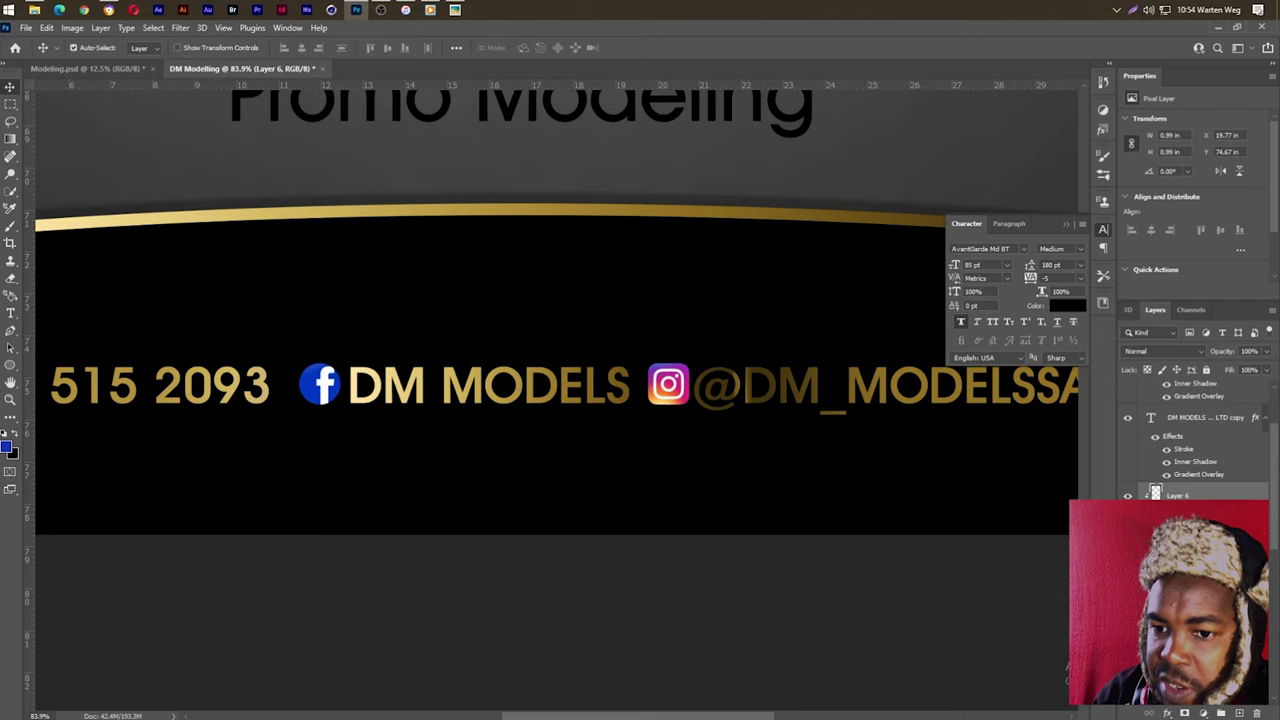
scroll(666, 397, "up", 5)
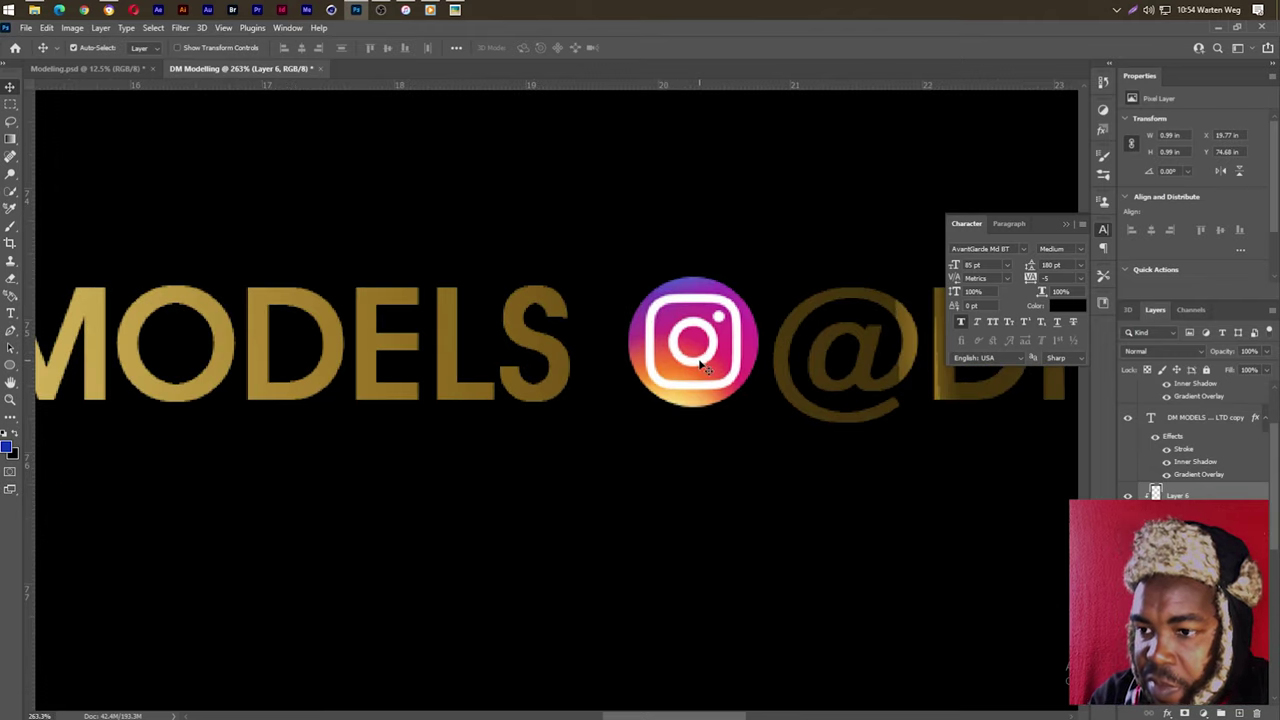
left_click_drag(703, 363, 700, 368)
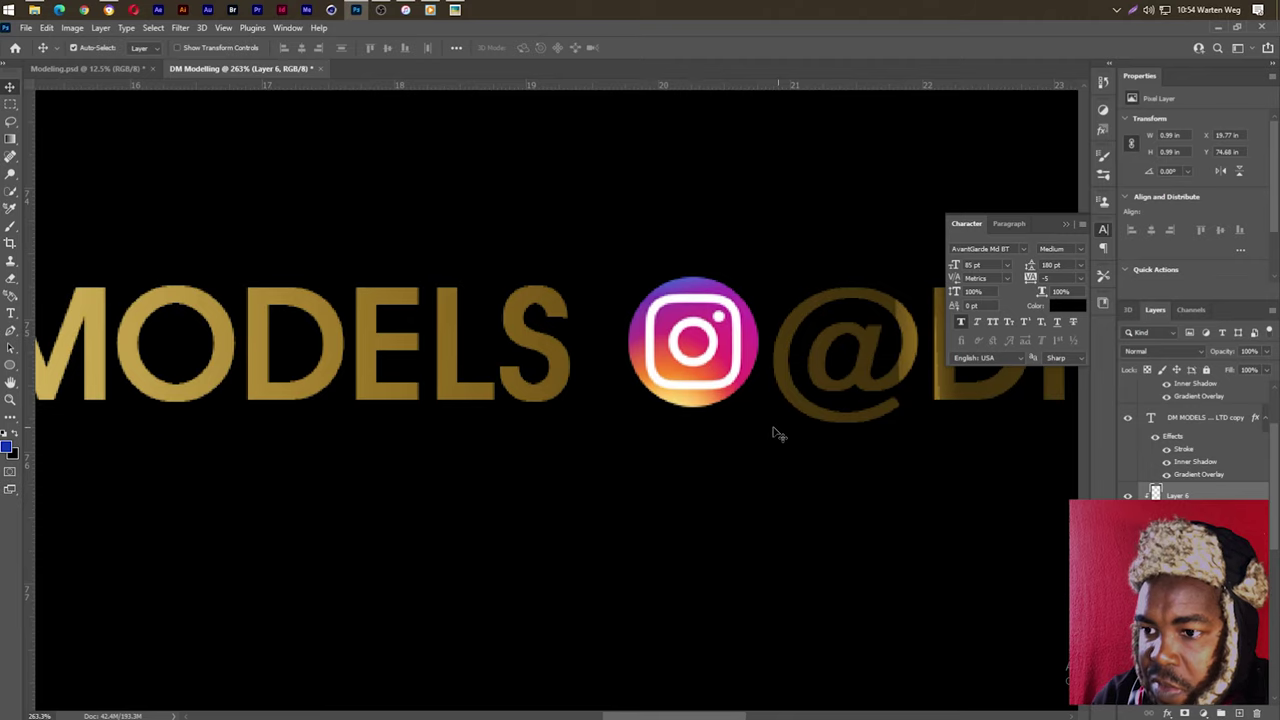
Step: Switch to the Custom Shape Tool and bring up the custom shape library
scroll(694, 457, "down", 3)
scroll(669, 466, "down", 2)
scroll(668, 469, "down", 3)
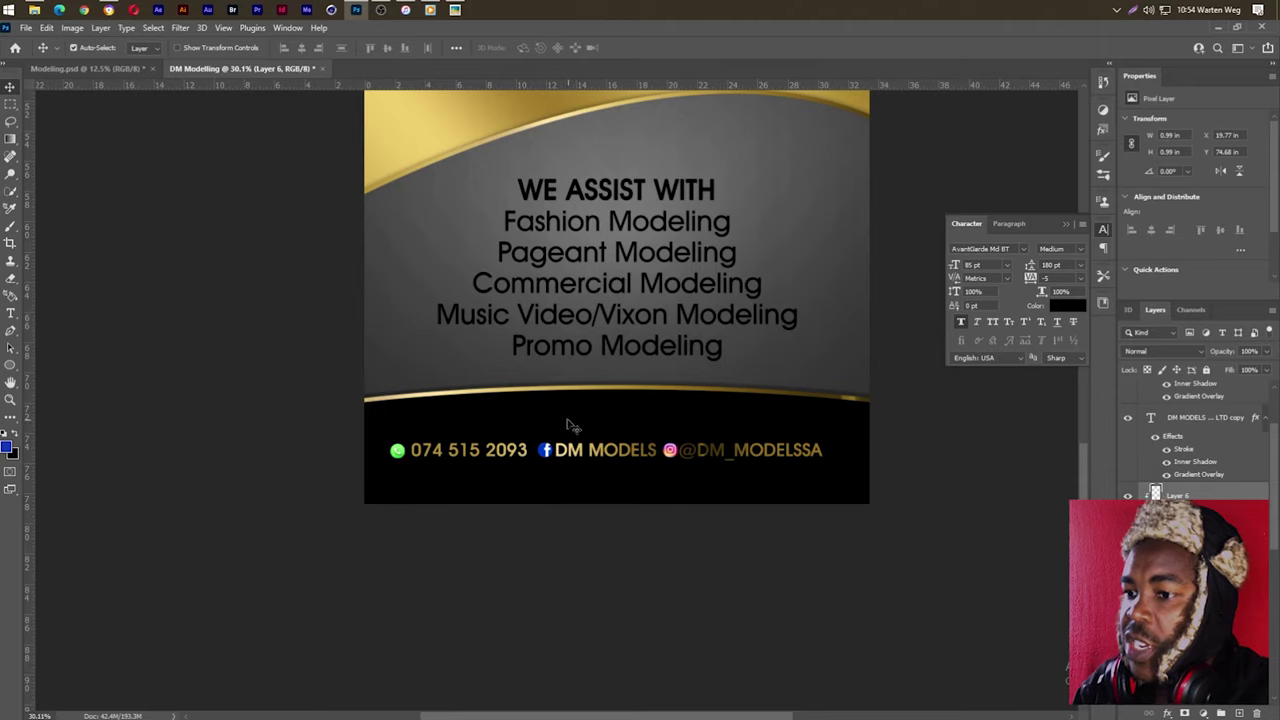
scroll(570, 422, "down", 3)
scroll(568, 420, "down", 2)
scroll(568, 420, "up", 2)
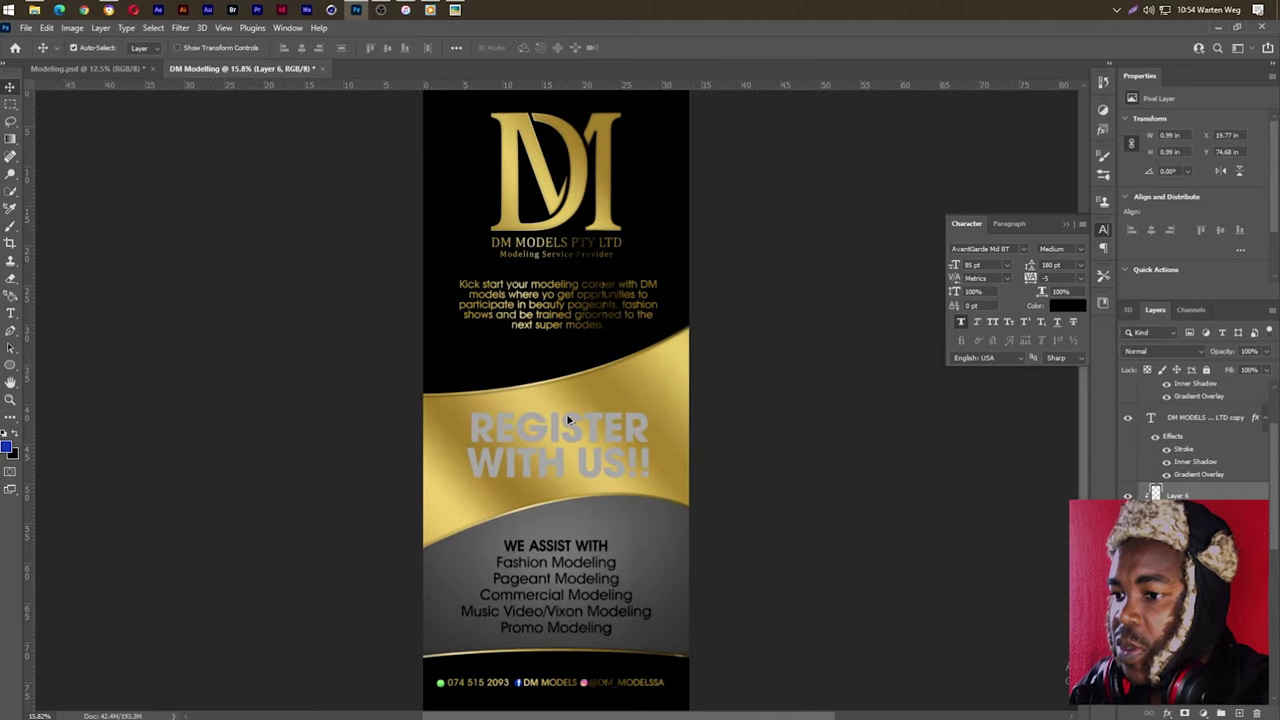
left_click(10, 365)
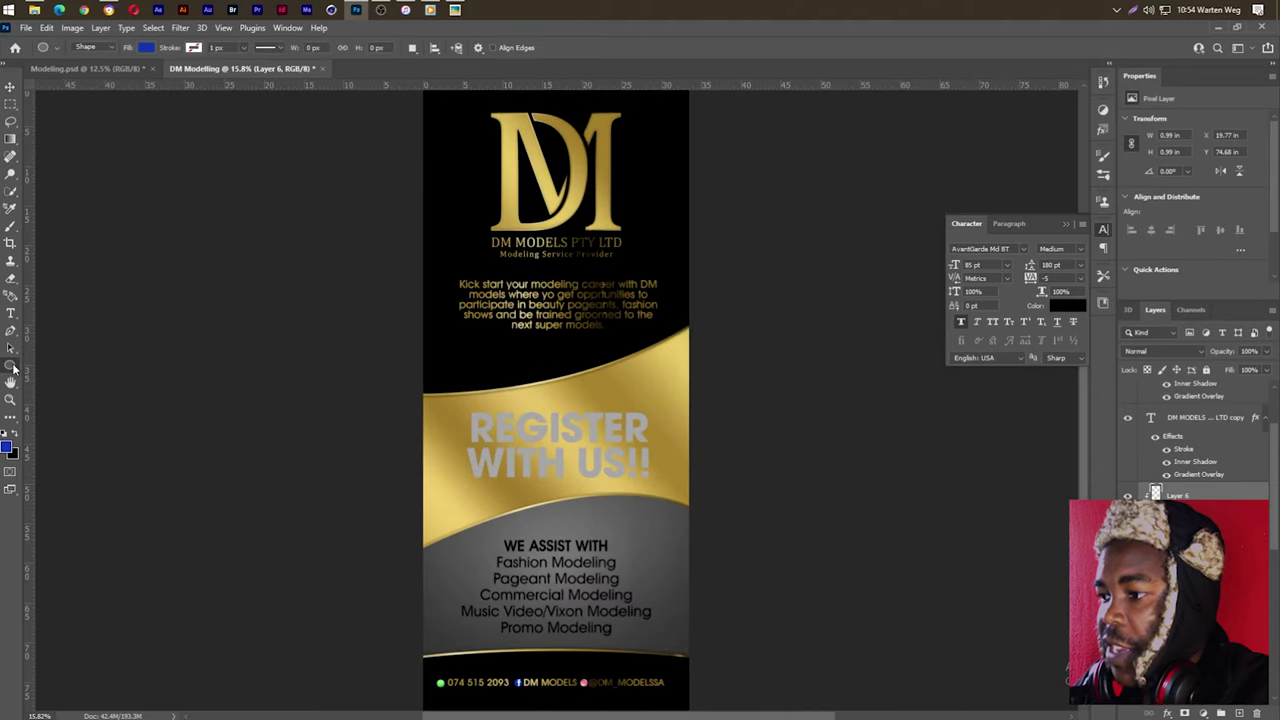
left_click(52, 428)
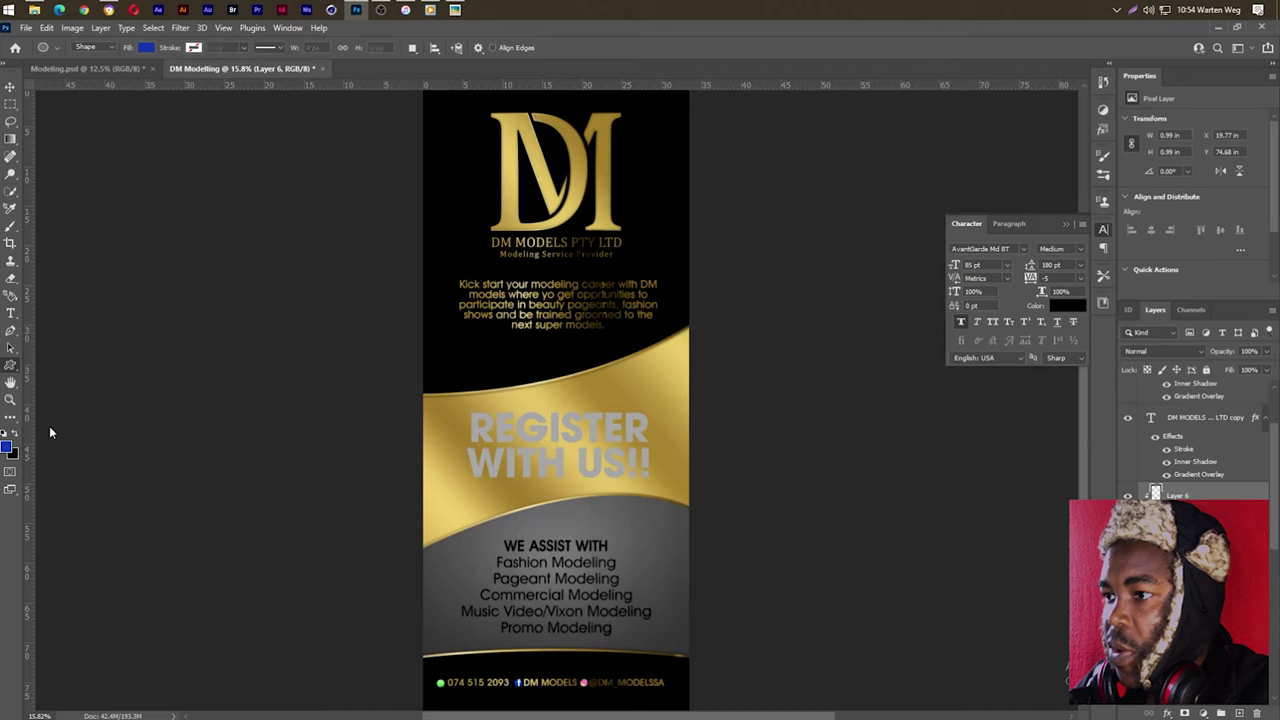
left_click(535, 48)
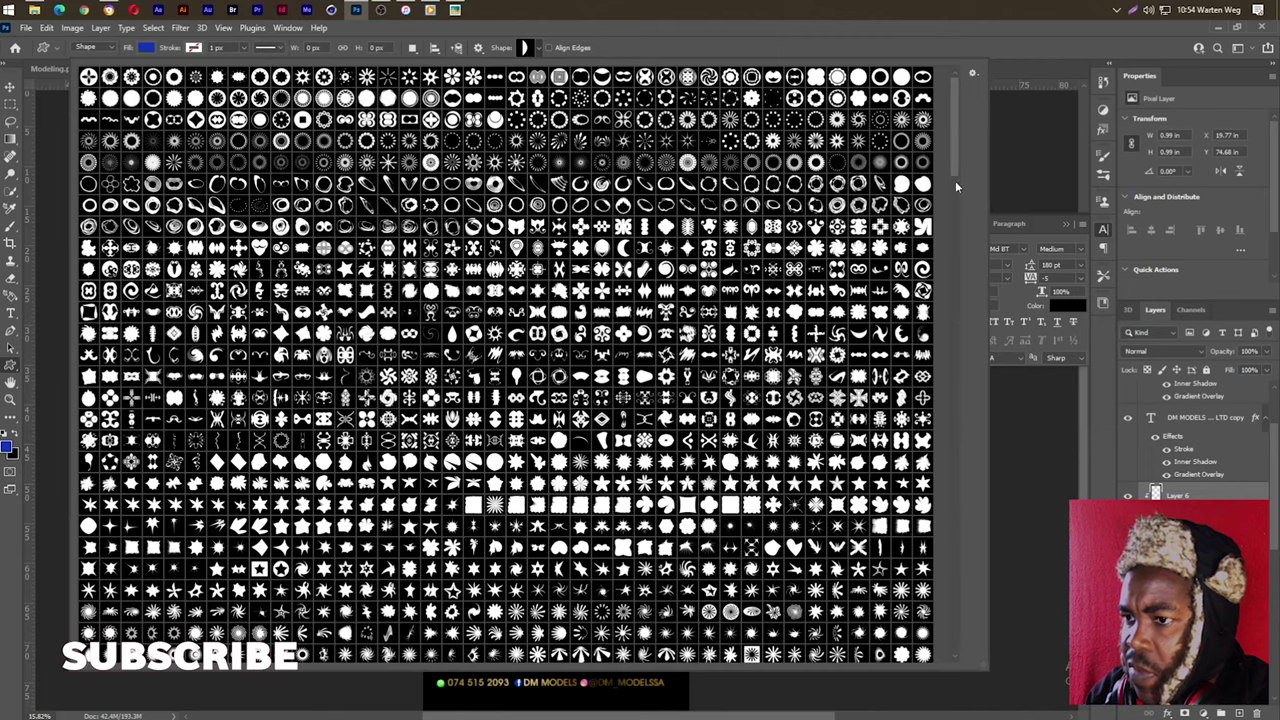
left_click_drag(957, 166, 957, 384)
left_click_drag(956, 511, 955, 539)
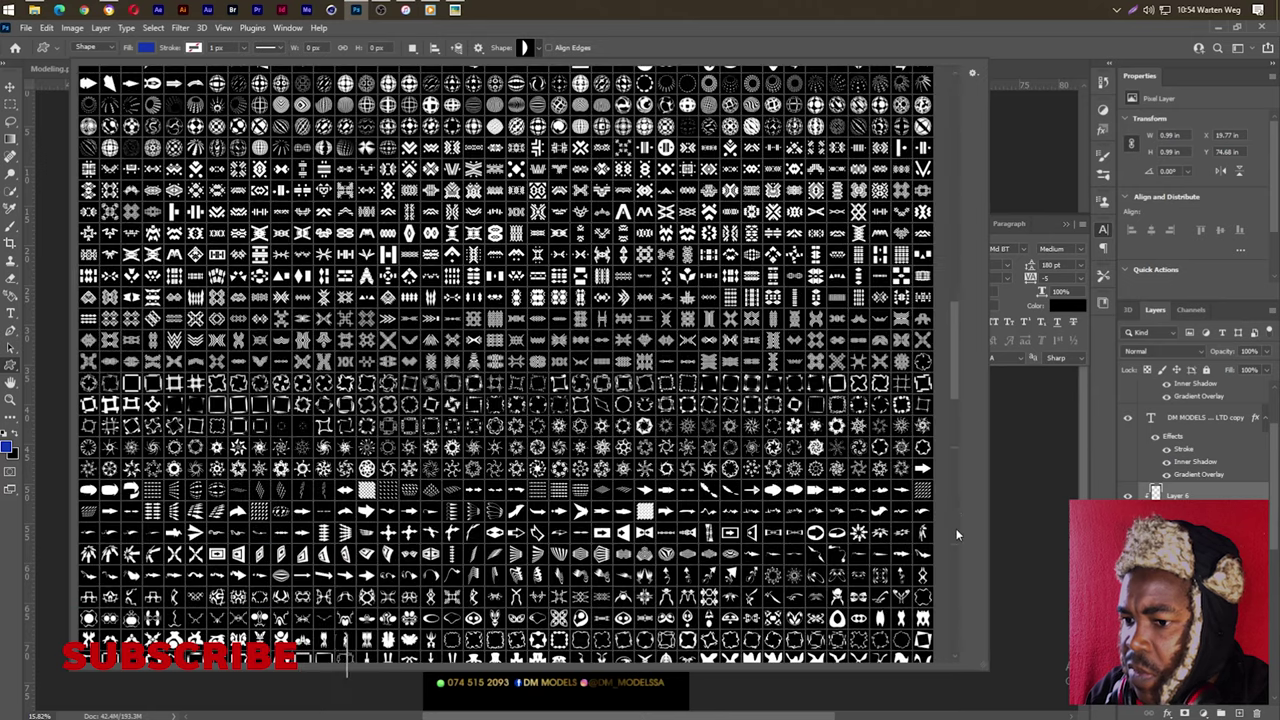
scroll(955, 539, "down", 5)
scroll(955, 539, "down", 5)
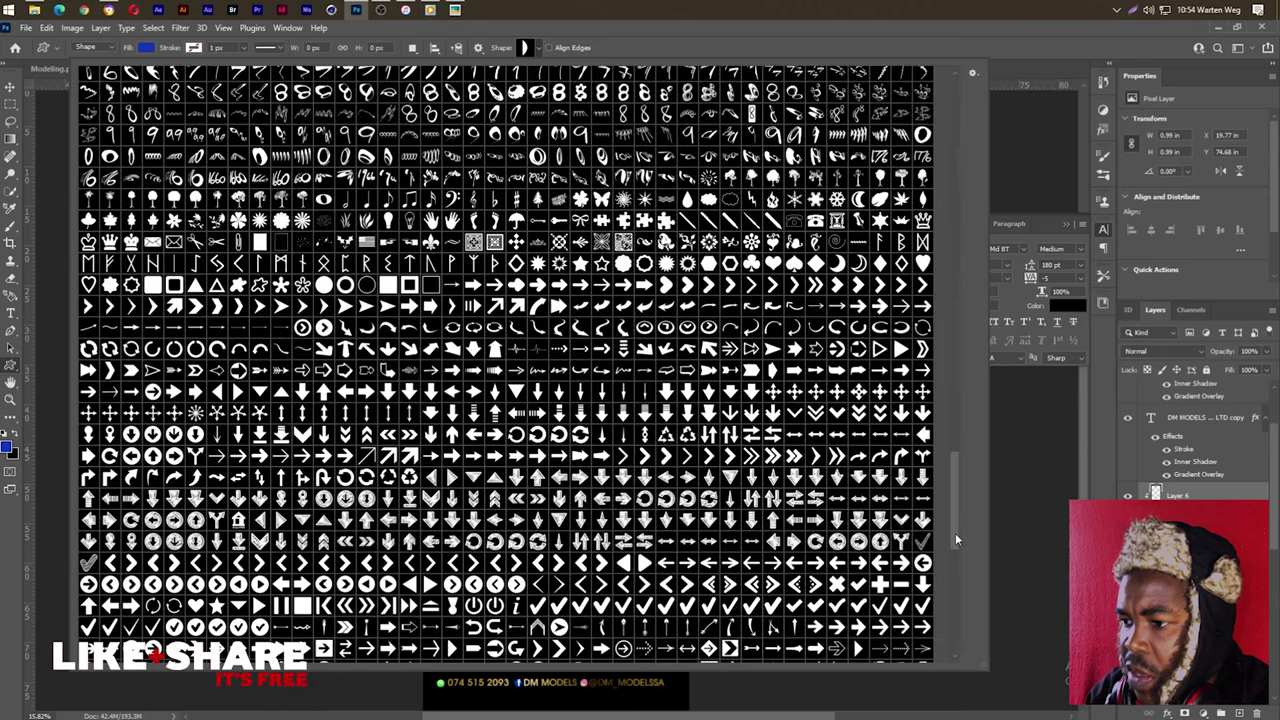
scroll(956, 591, "down", 2)
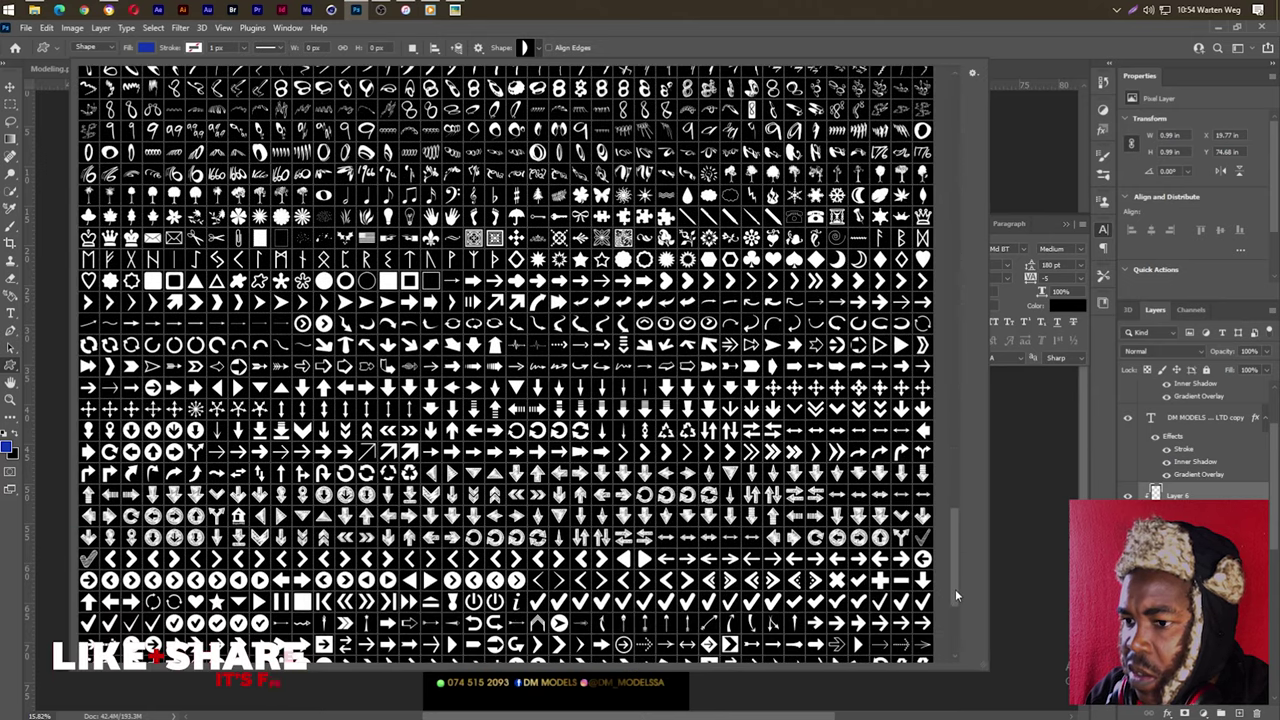
scroll(956, 591, "down", 2)
scroll(956, 591, "down", 2)
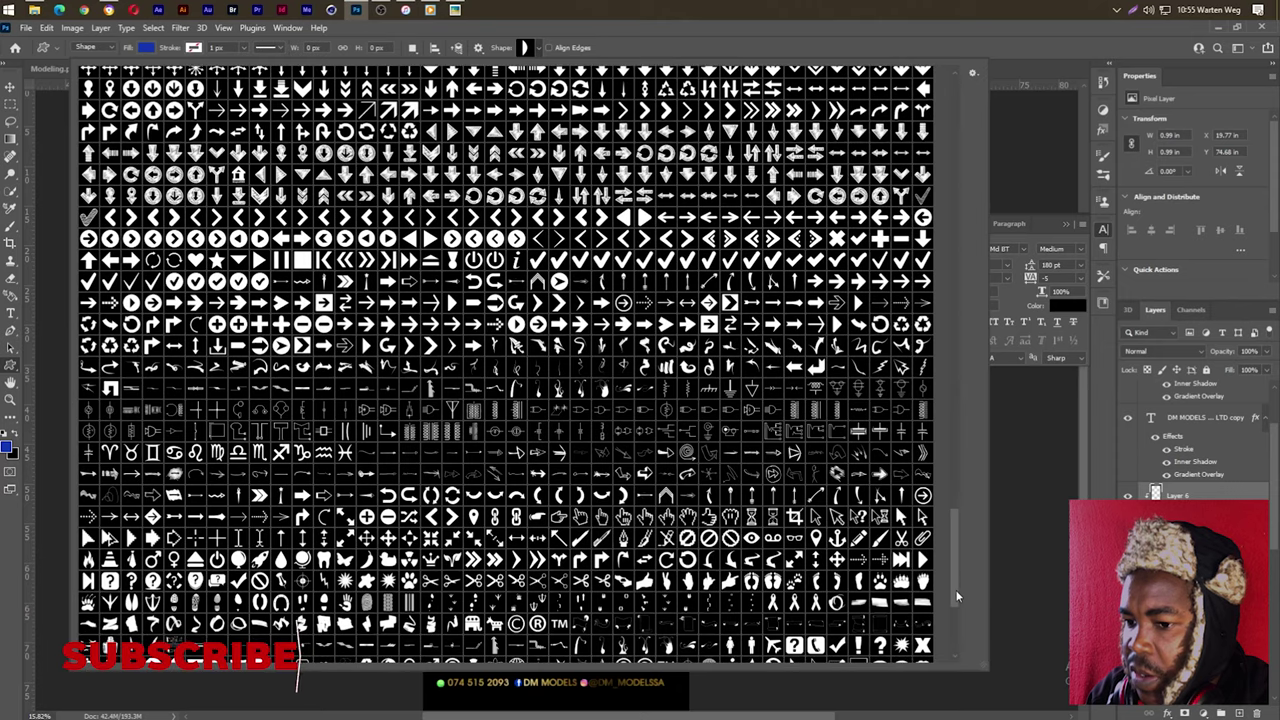
scroll(956, 597, "down", 1)
scroll(956, 597, "down", 1)
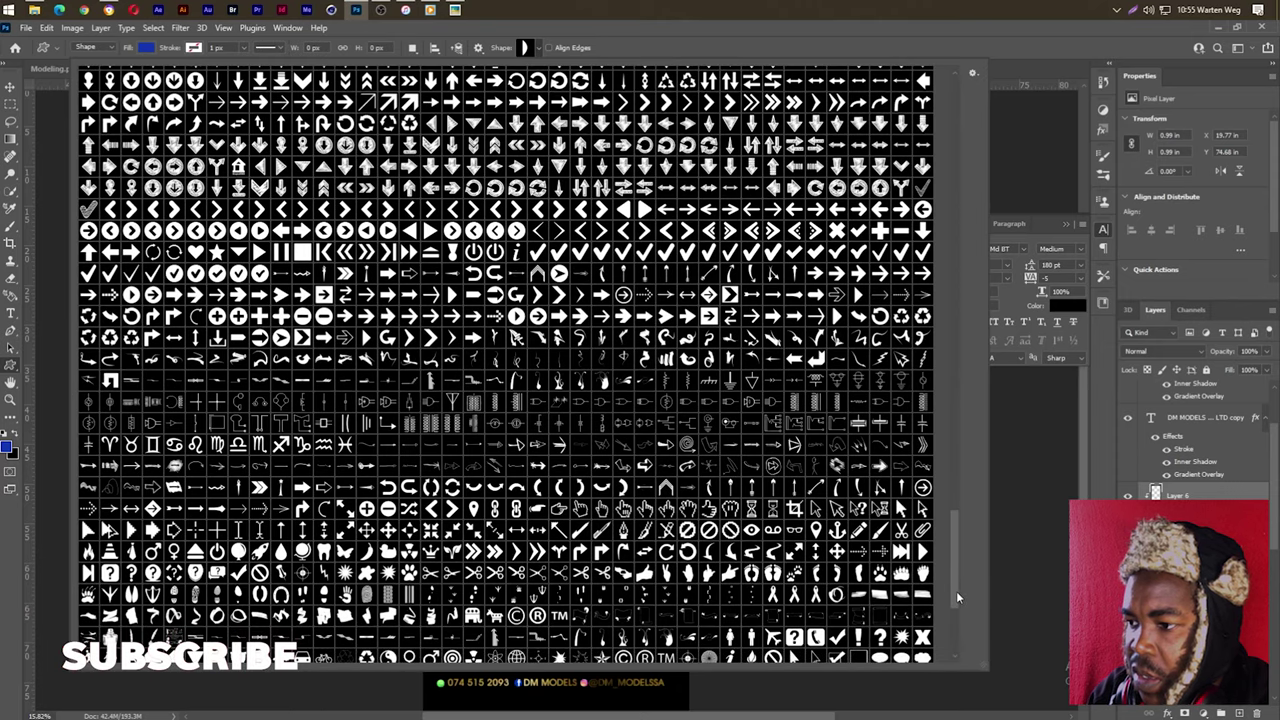
scroll(957, 595, "down", 1)
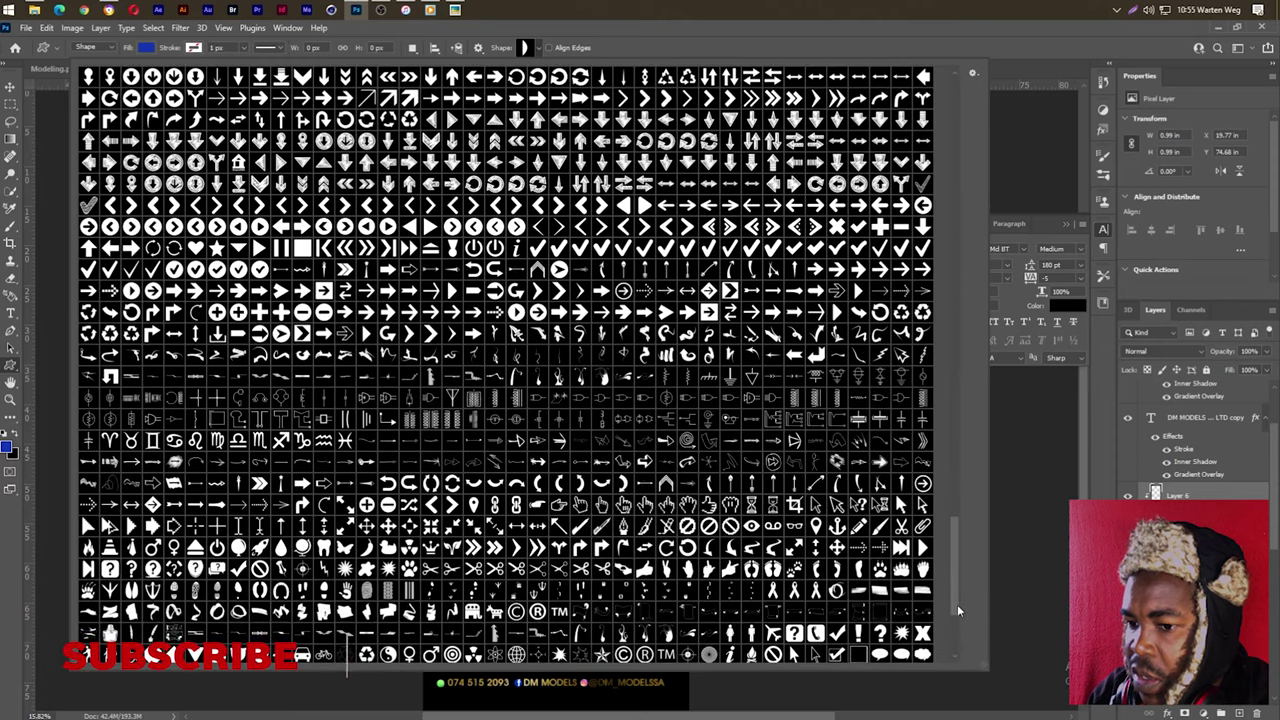
scroll(955, 652, "down", 1)
scroll(955, 652, "down", 5)
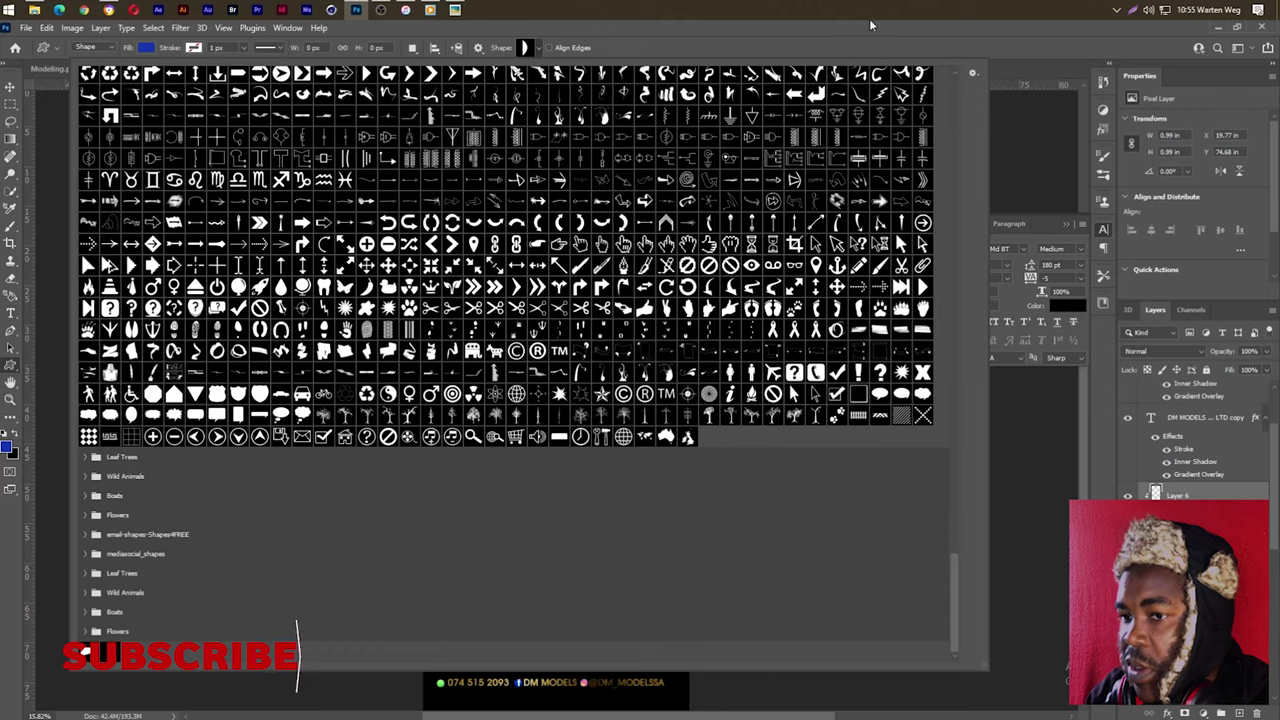
key("Escape")
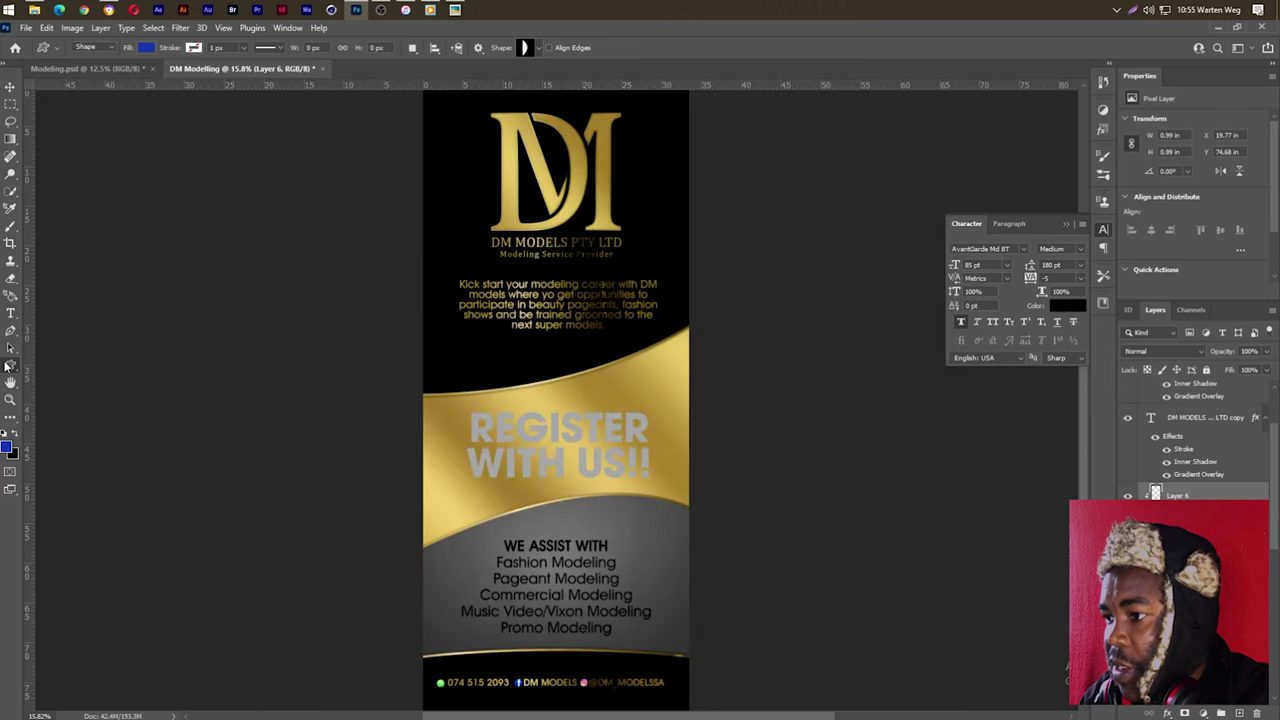
Step: Draw a thin gold-gradient rectangle line above the intro paragraph
right_click(10, 366)
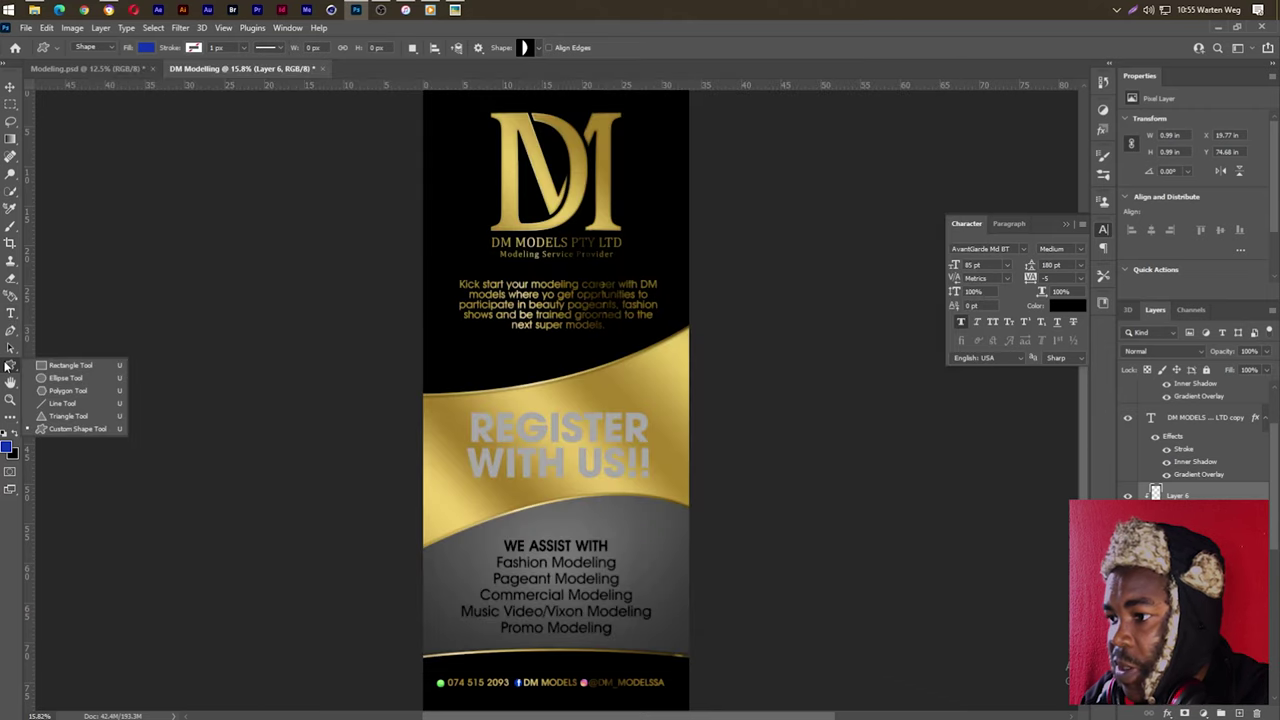
left_click(75, 368)
scroll(553, 287, "up", 5)
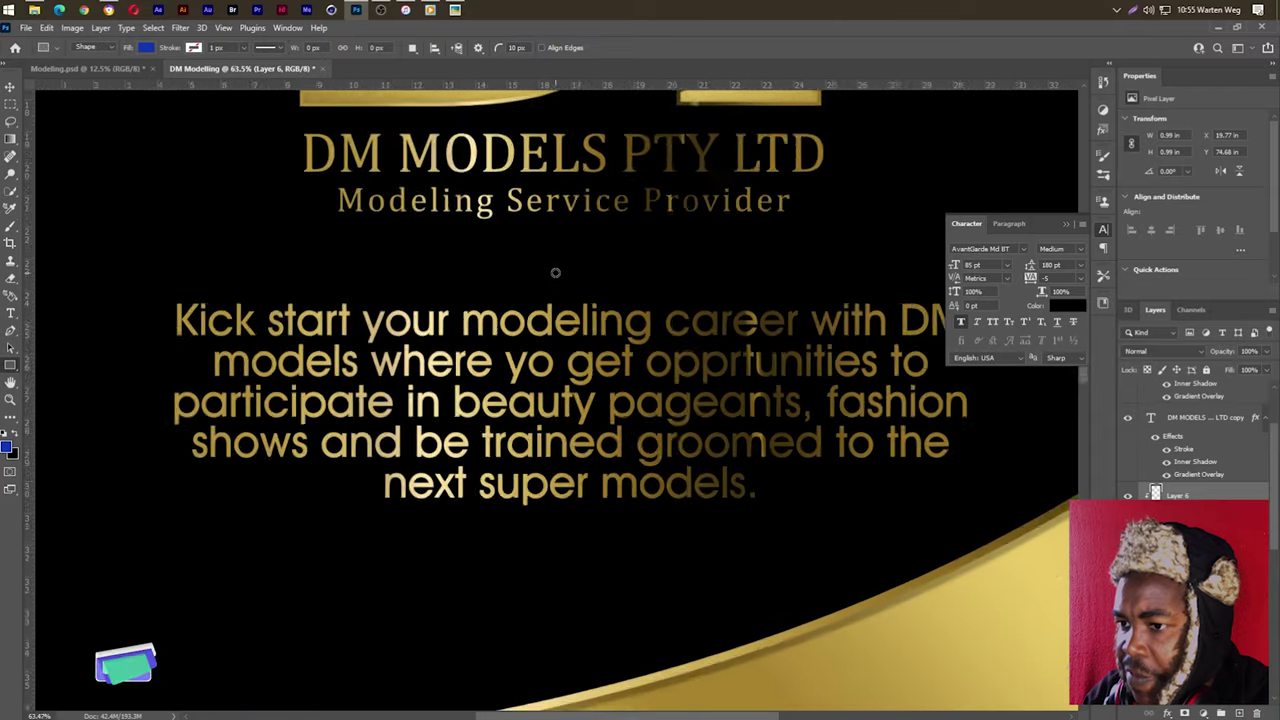
left_click_drag(328, 295, 814, 295)
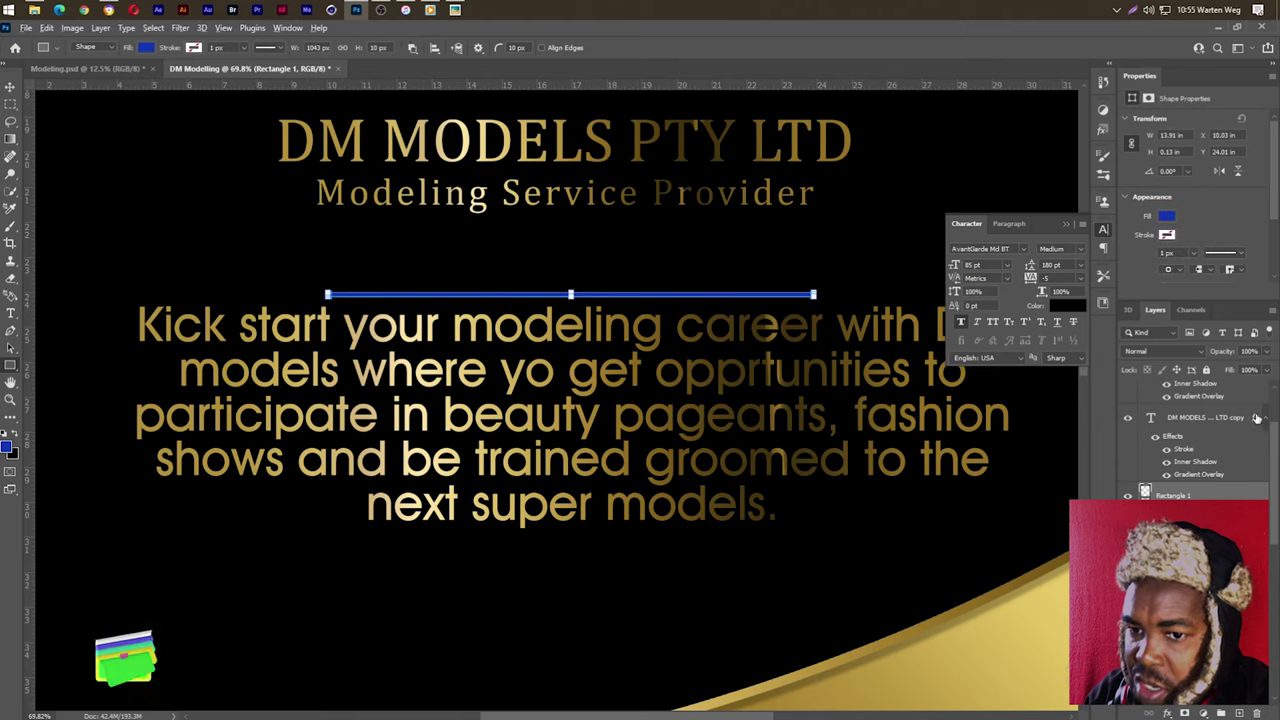
left_click_drag(1255, 417, 1254, 495, "alt")
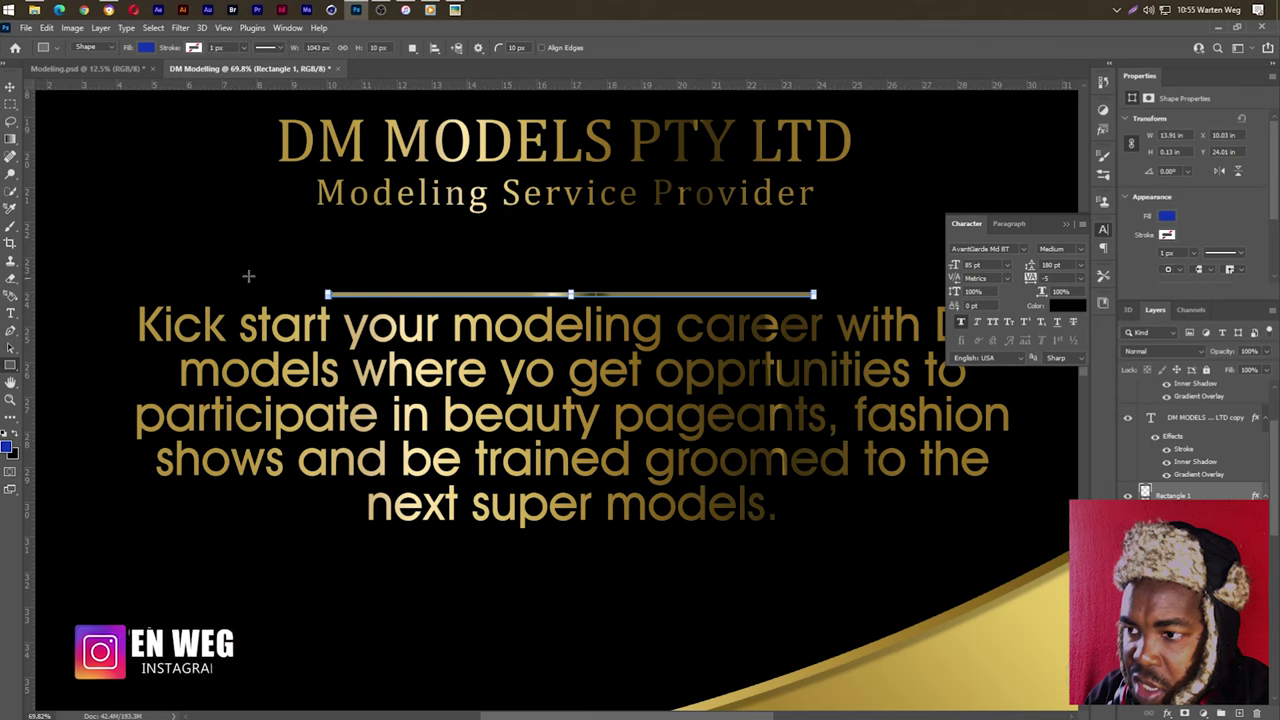
Step: Duplicate the gold line and place the copy just below the intro paragraph
left_click(12, 87)
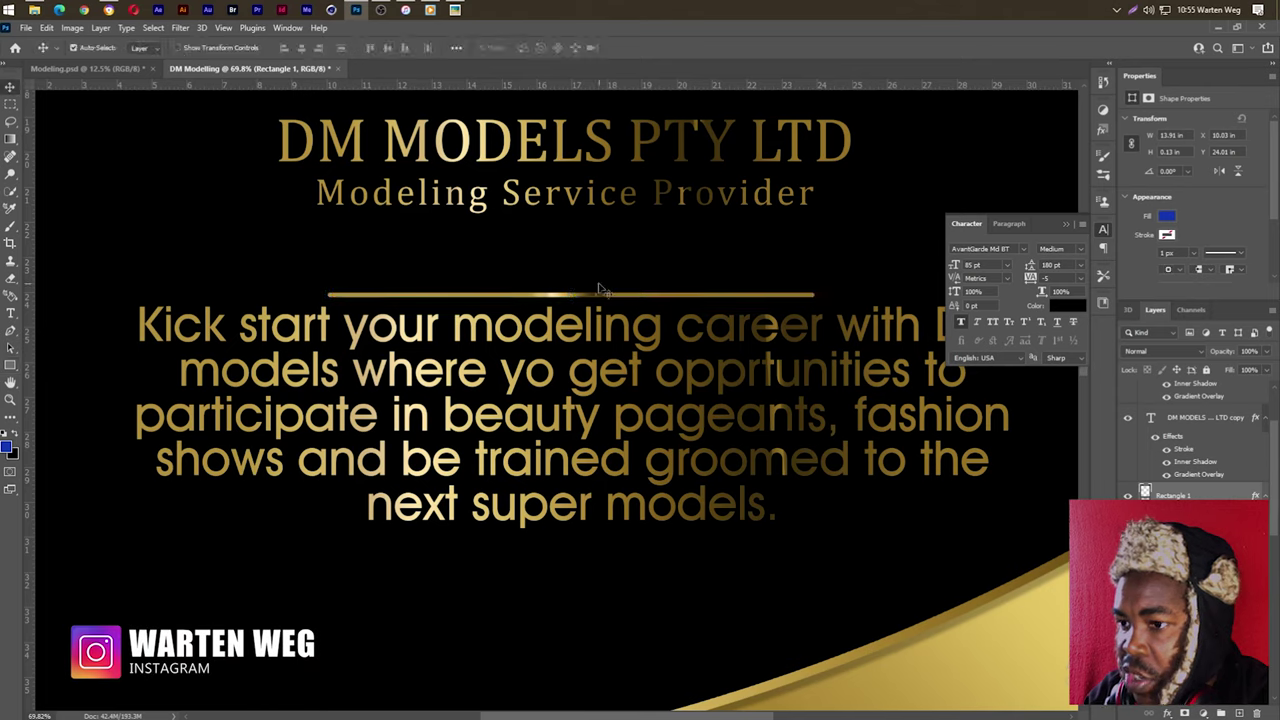
left_click_drag(600, 298, 600, 422)
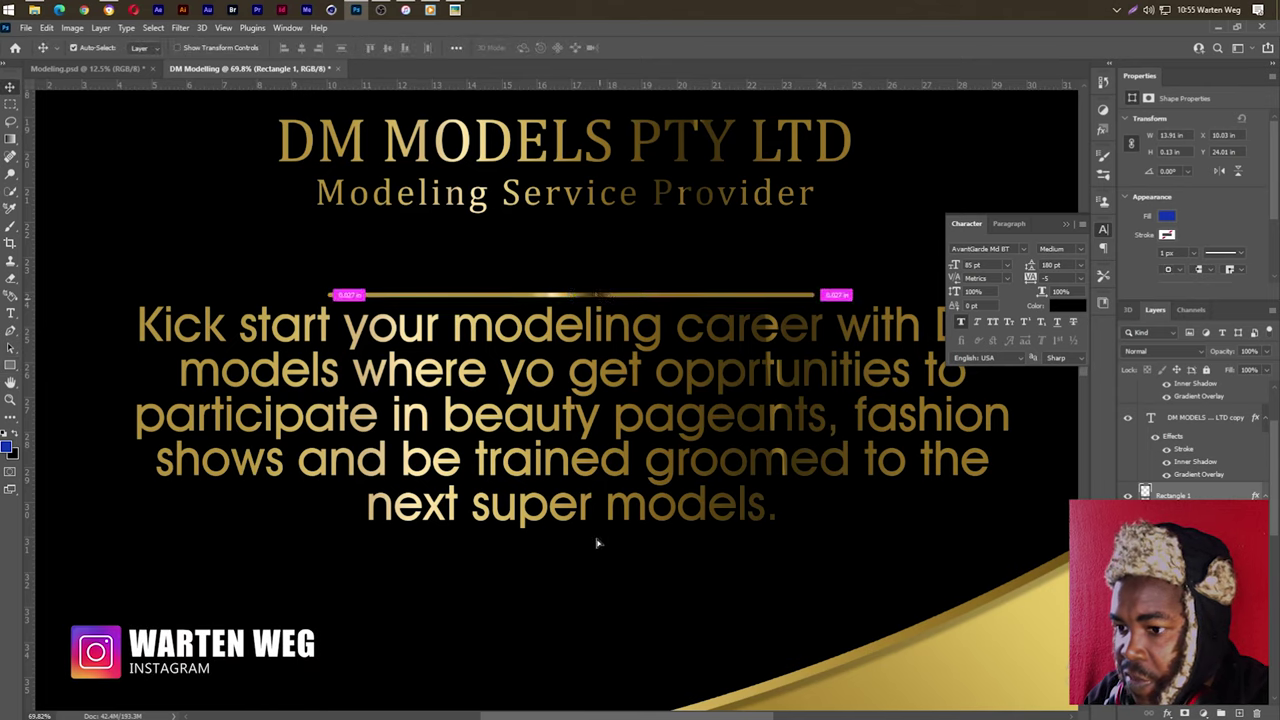
left_click_drag(596, 543, 597, 543)
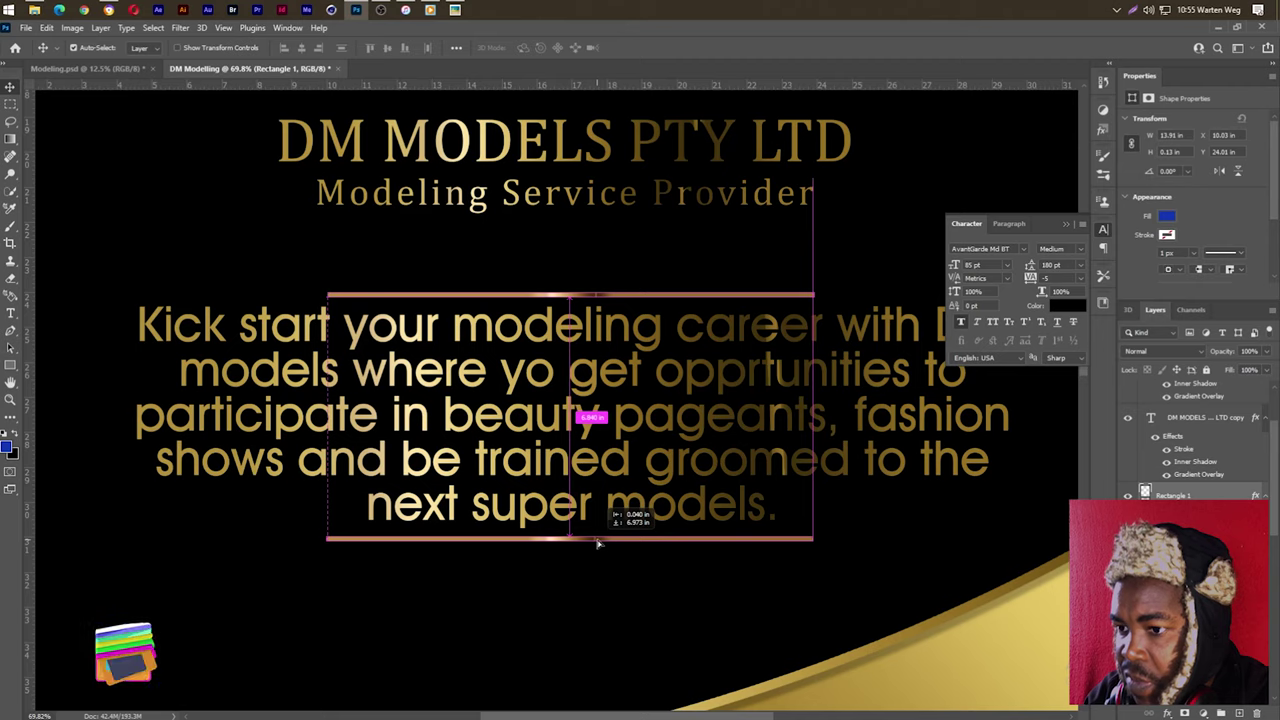
left_click_drag(597, 543, 599, 543)
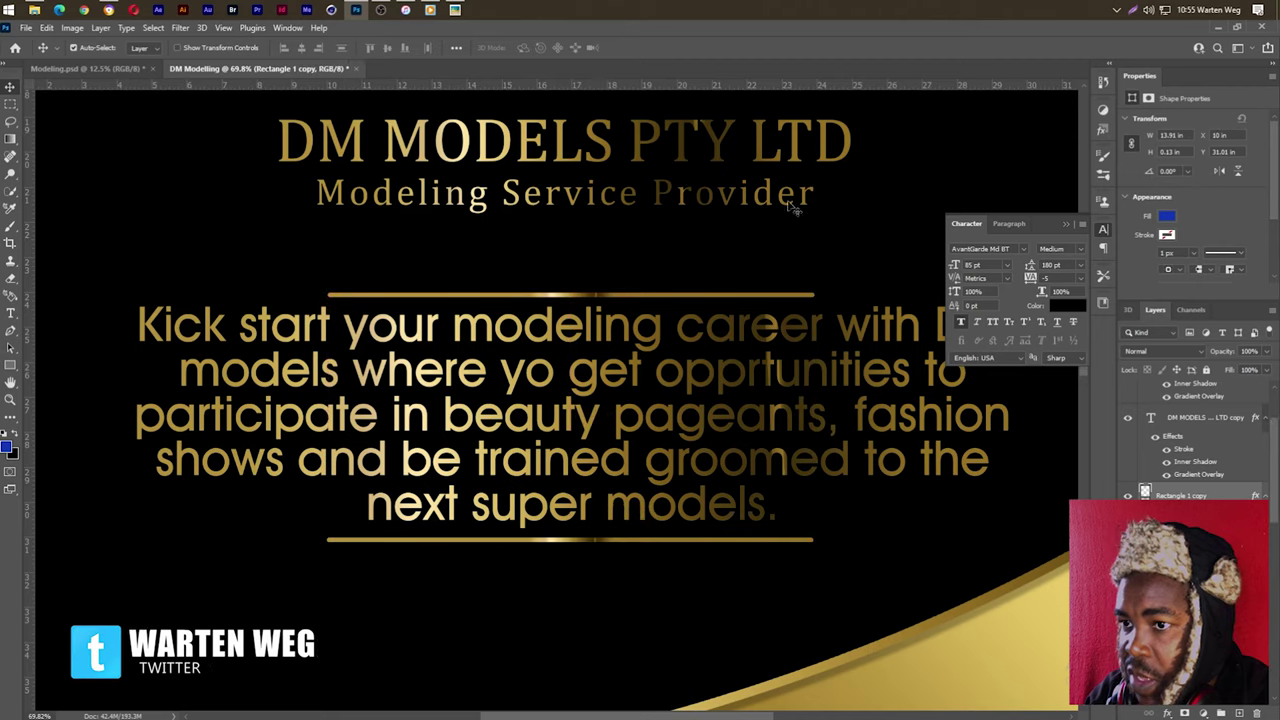
left_click(868, 220)
Step: Zoom out to view the whole flyer
scroll(628, 266, "down", 2)
scroll(700, 266, "down", 1)
scroll(762, 267, "down", 1)
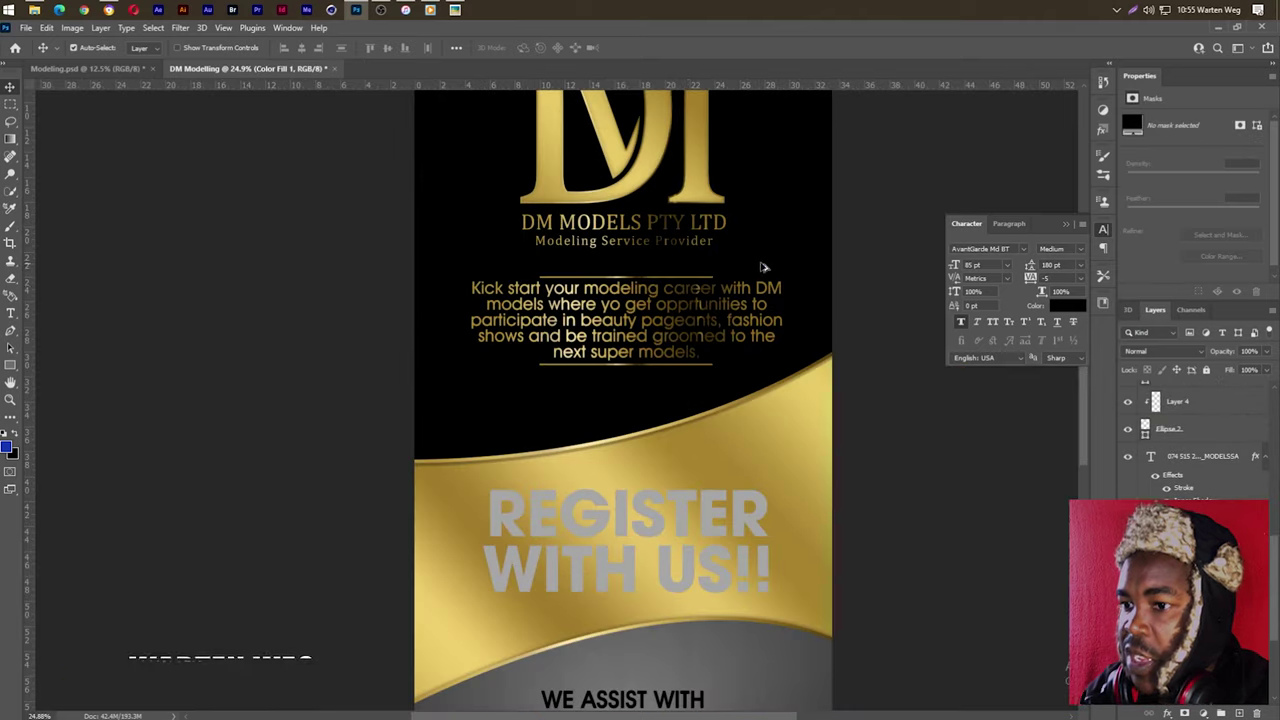
scroll(878, 280, "down", 1)
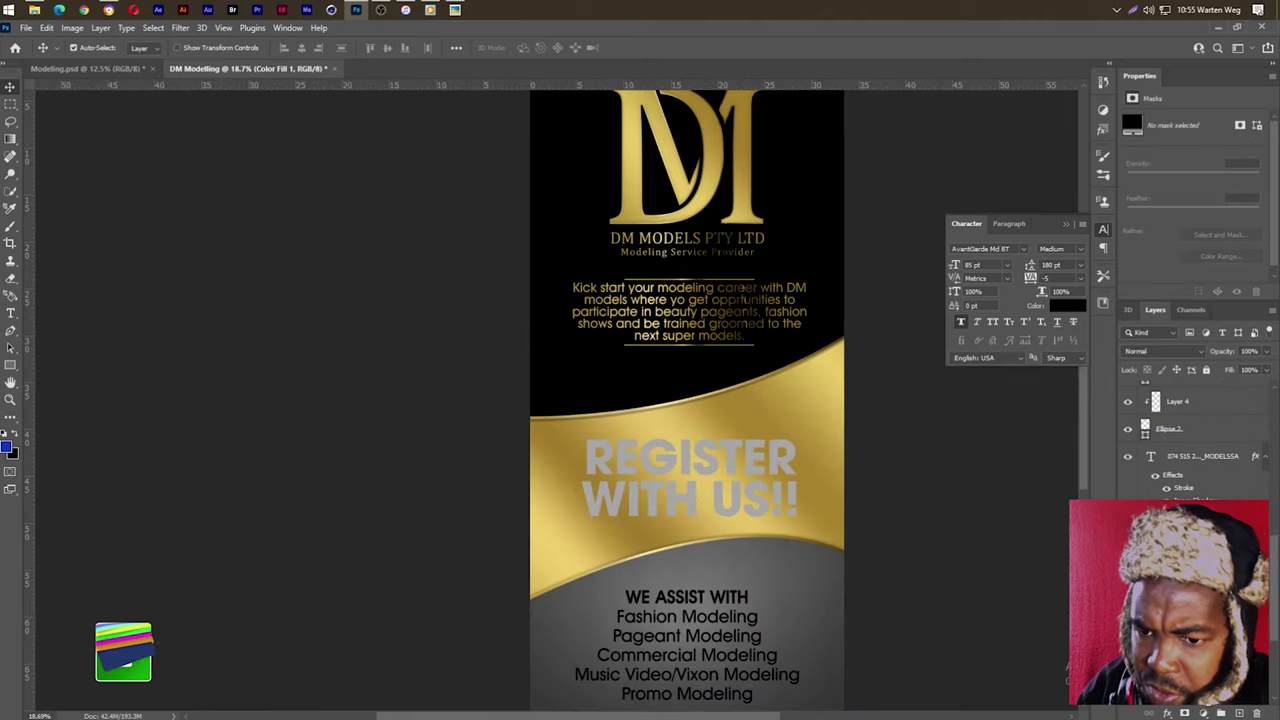
scroll(1190, 440, "down", 1)
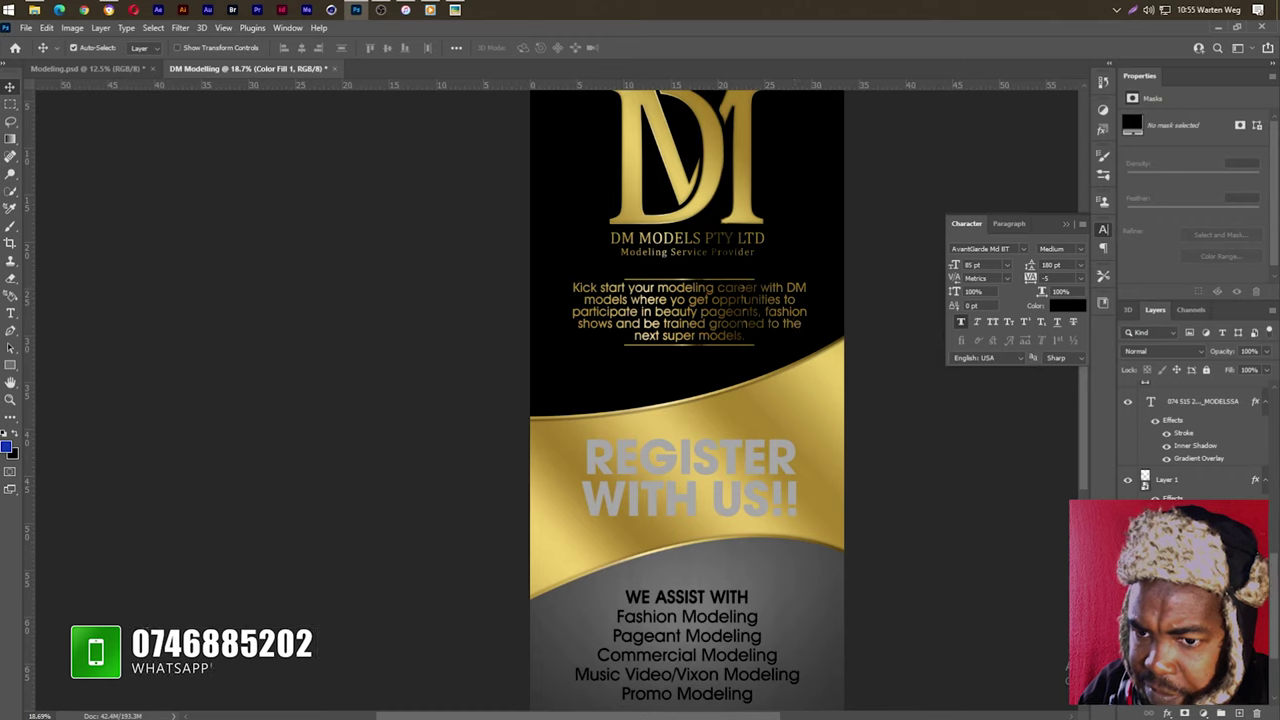
scroll(1190, 440, "down", 2)
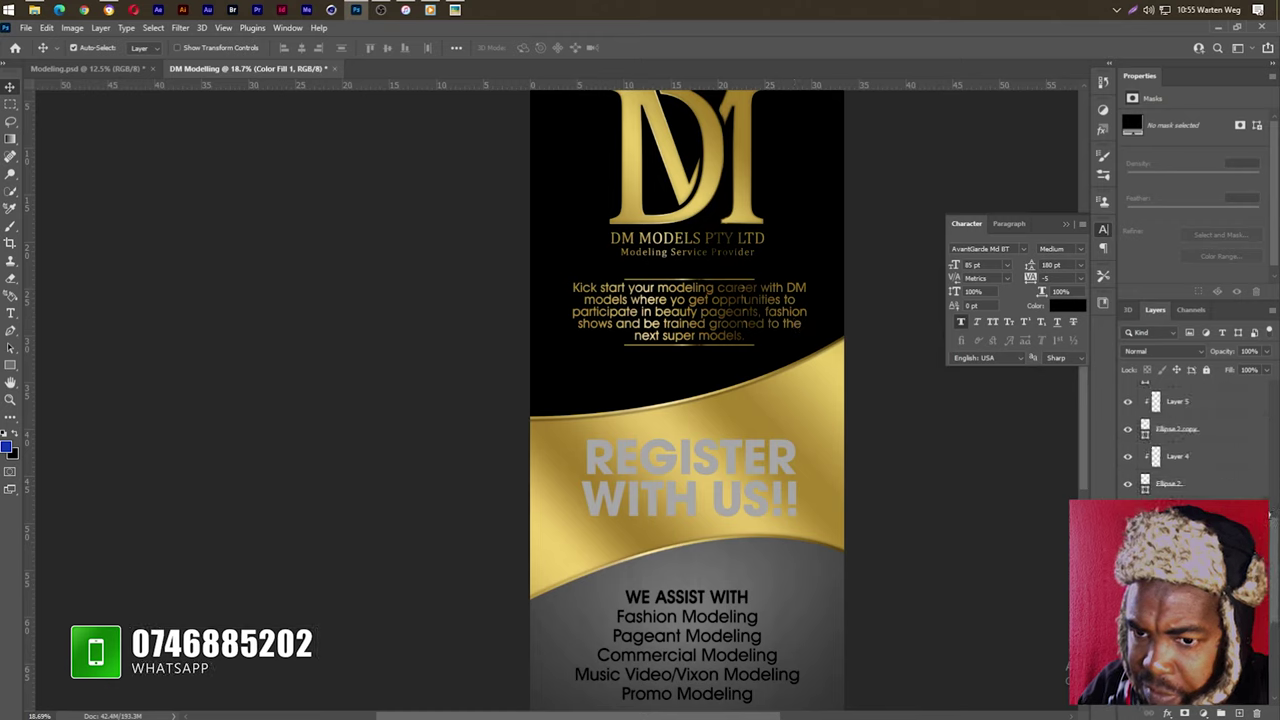
scroll(1271, 465, "up", 3)
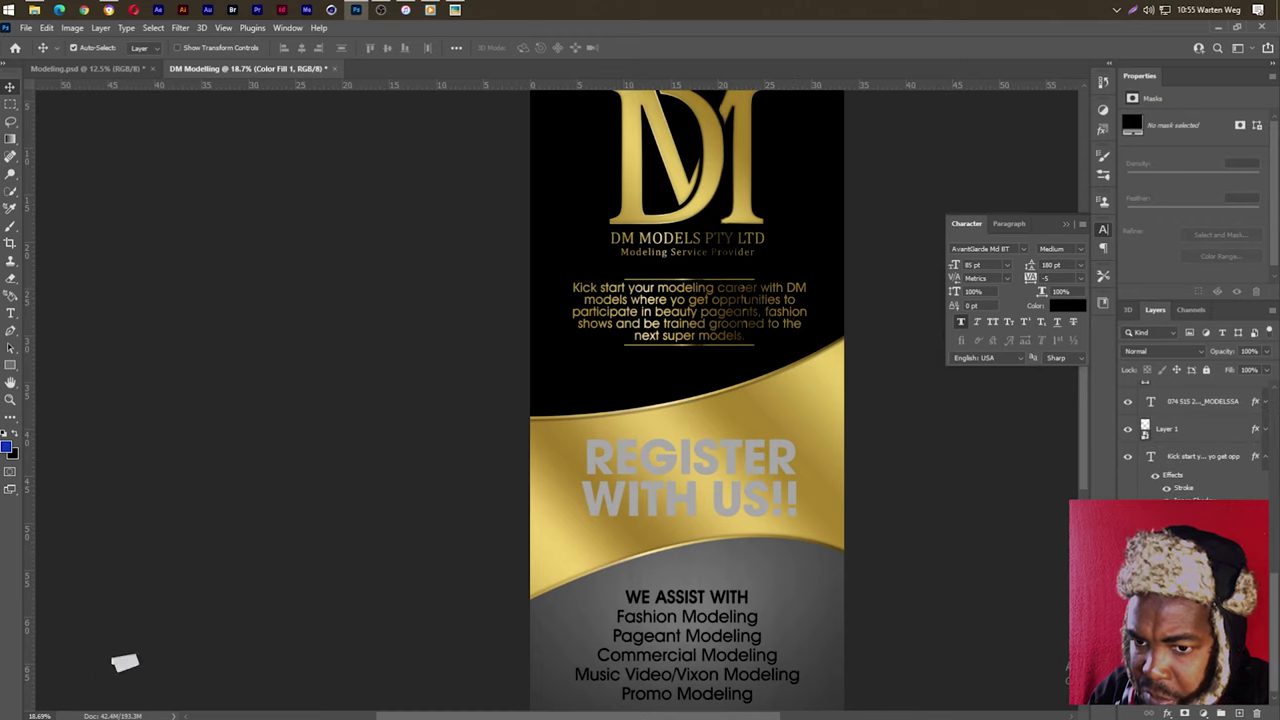
scroll(1271, 465, "up", 1)
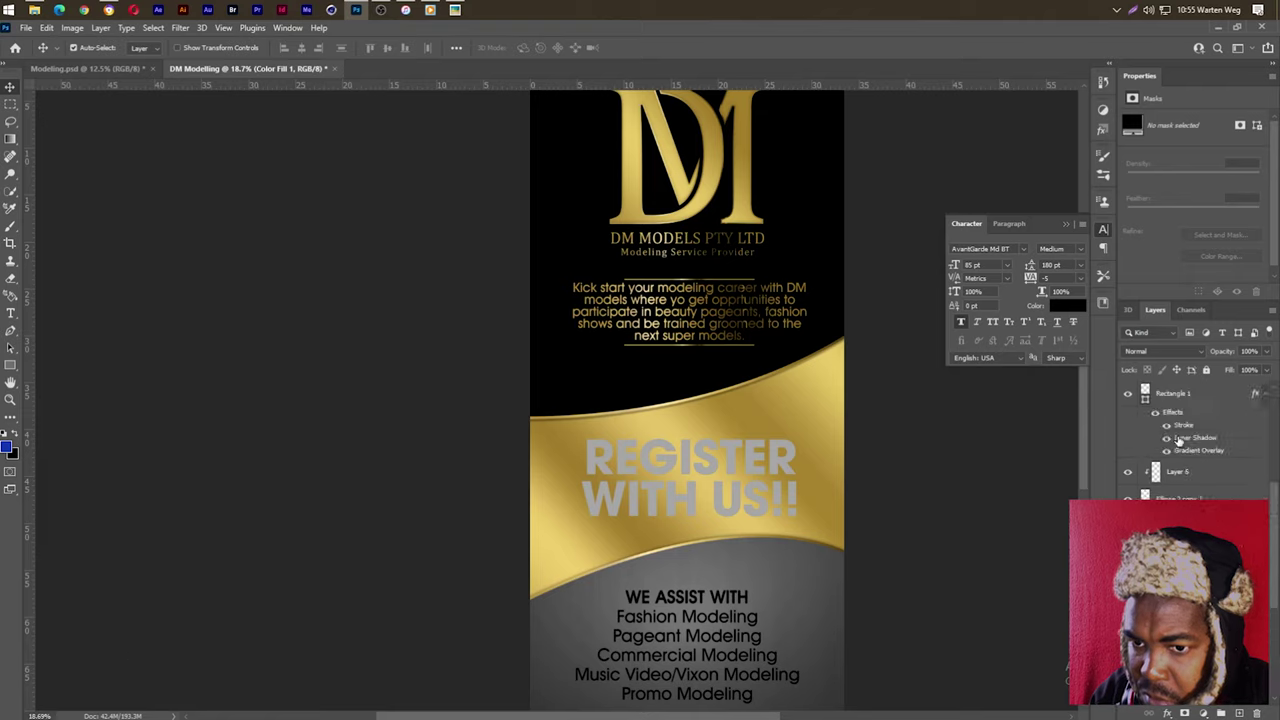
scroll(1180, 440, "down", 5)
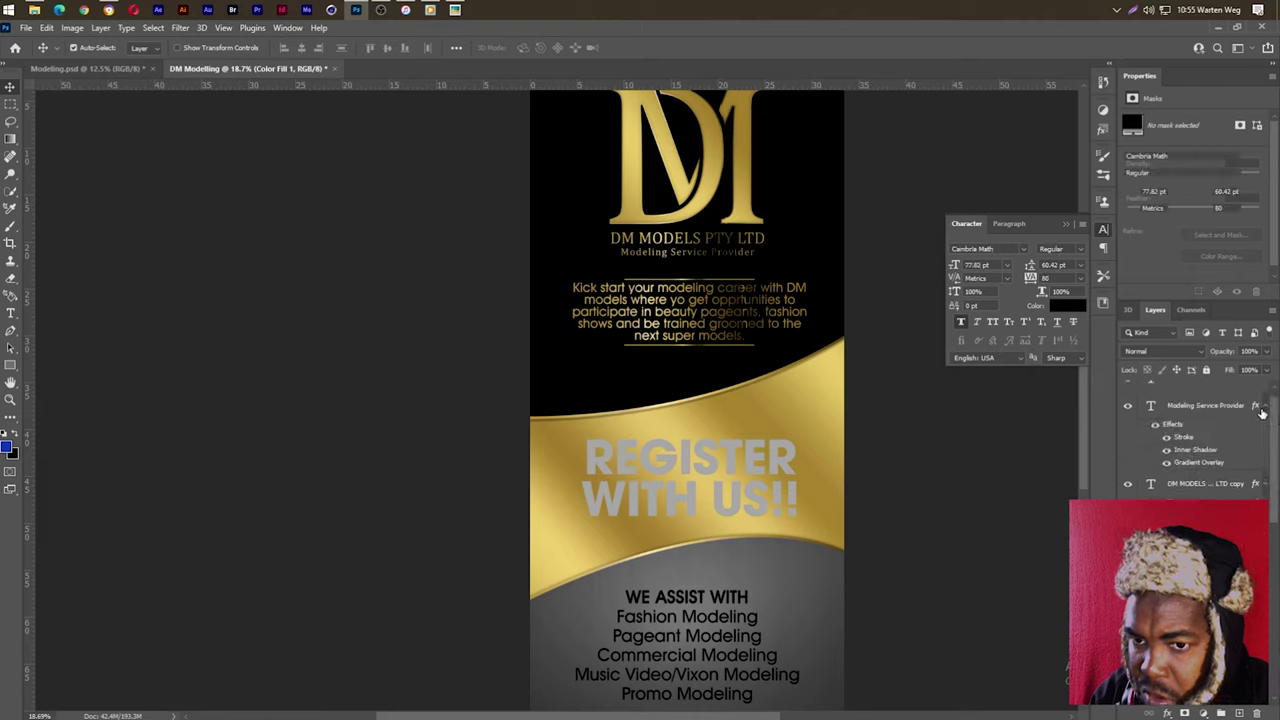
Step: Collapse the effects of Modeling Service Provider, the title copy, Rectangle 1 copy and Rectangle 1
left_click(1225, 406)
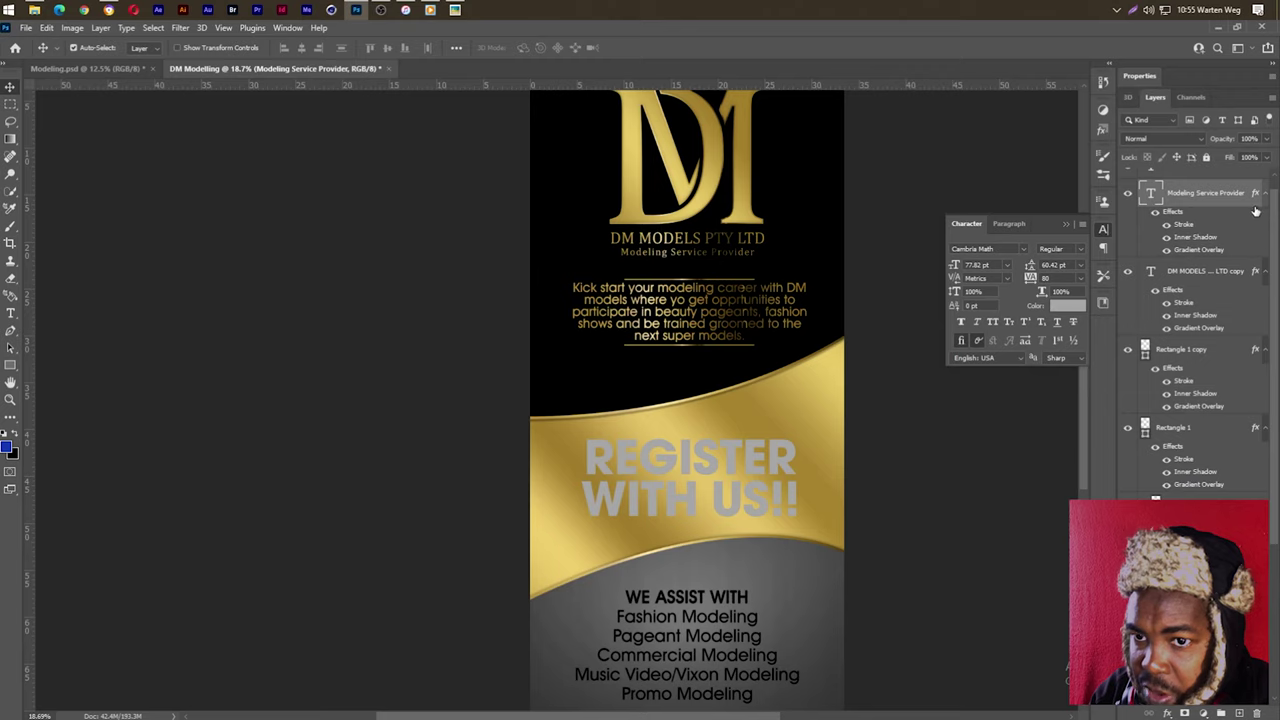
left_click(1265, 194)
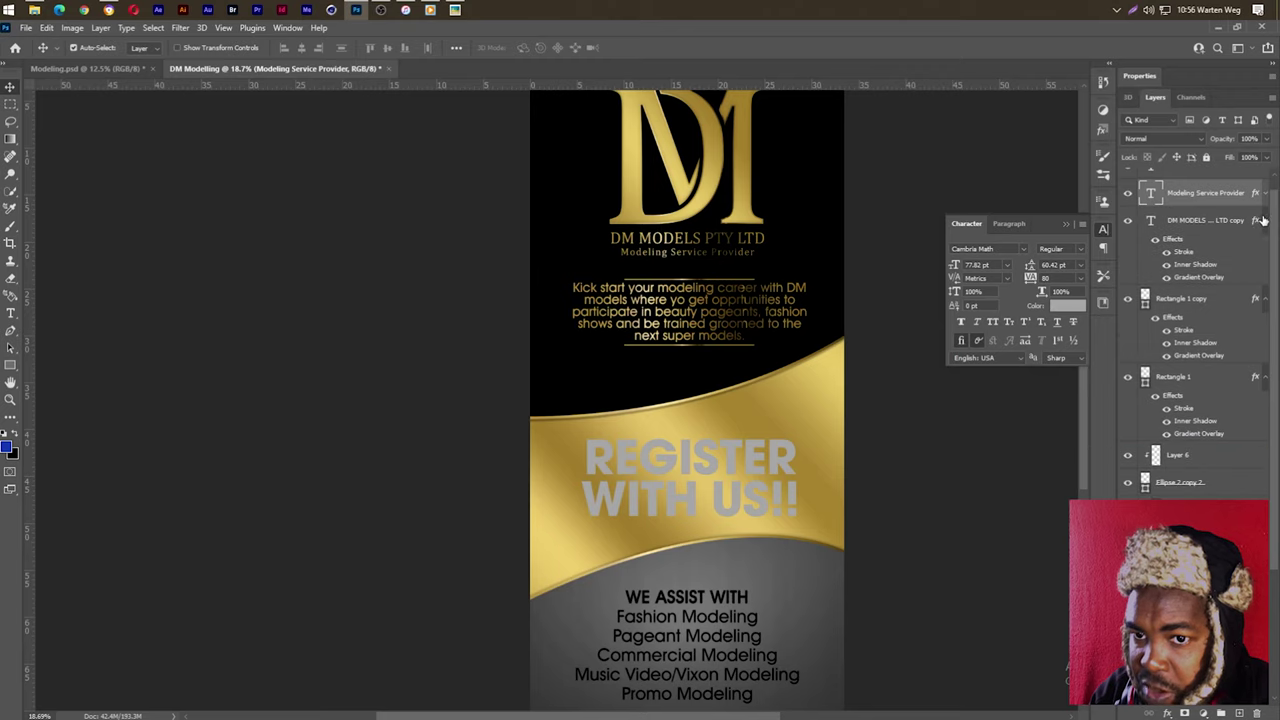
left_click(1265, 220)
left_click(1265, 248)
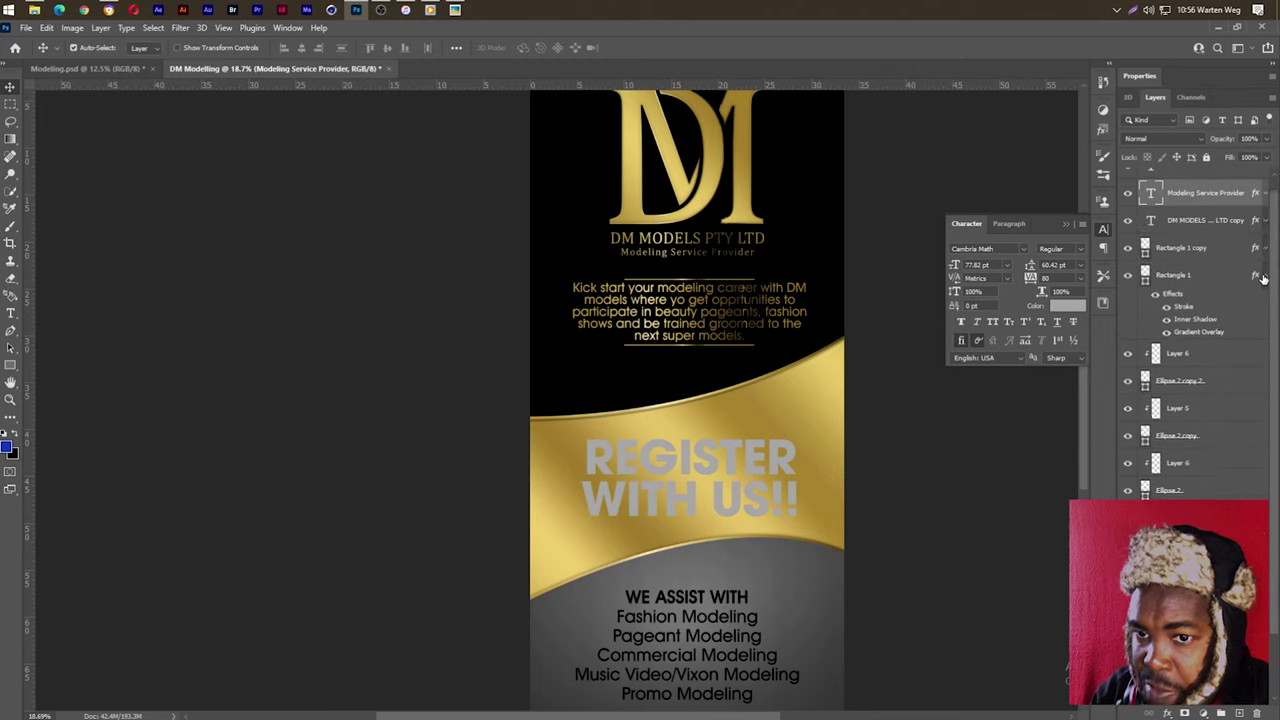
left_click(1262, 278)
left_click(1265, 276)
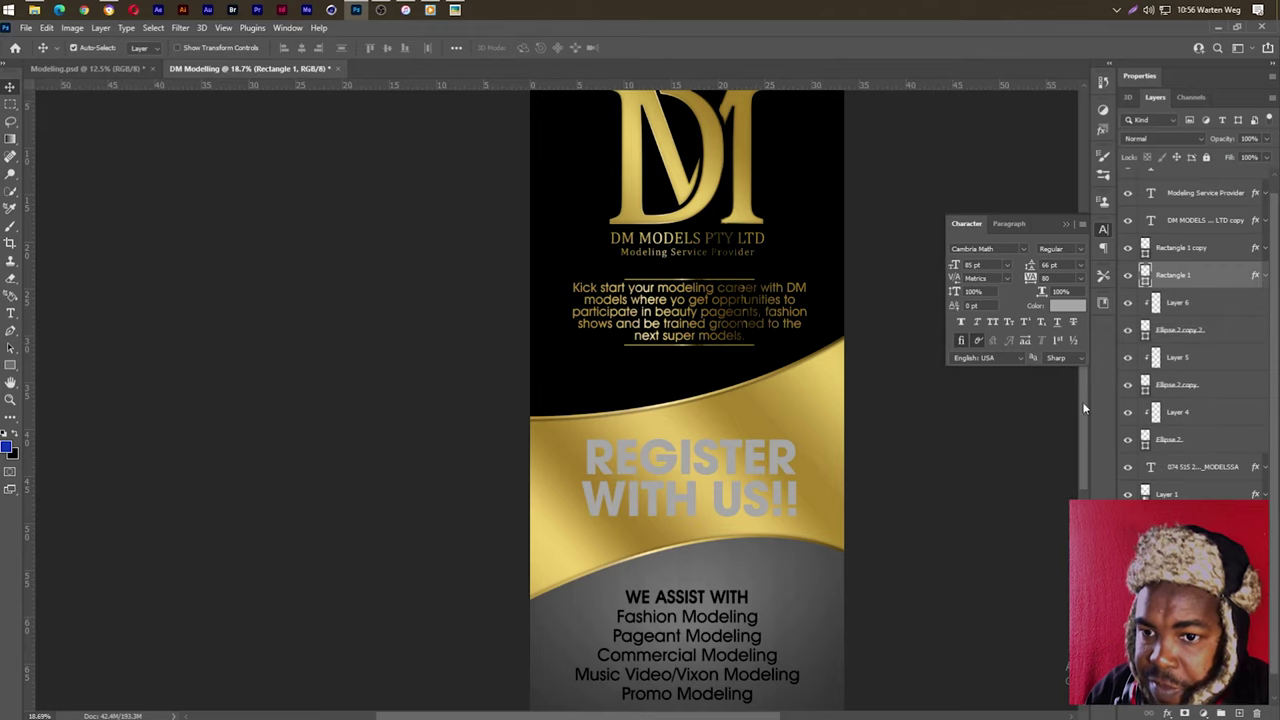
scroll(703, 350, "up", 1)
scroll(787, 376, "down", 2)
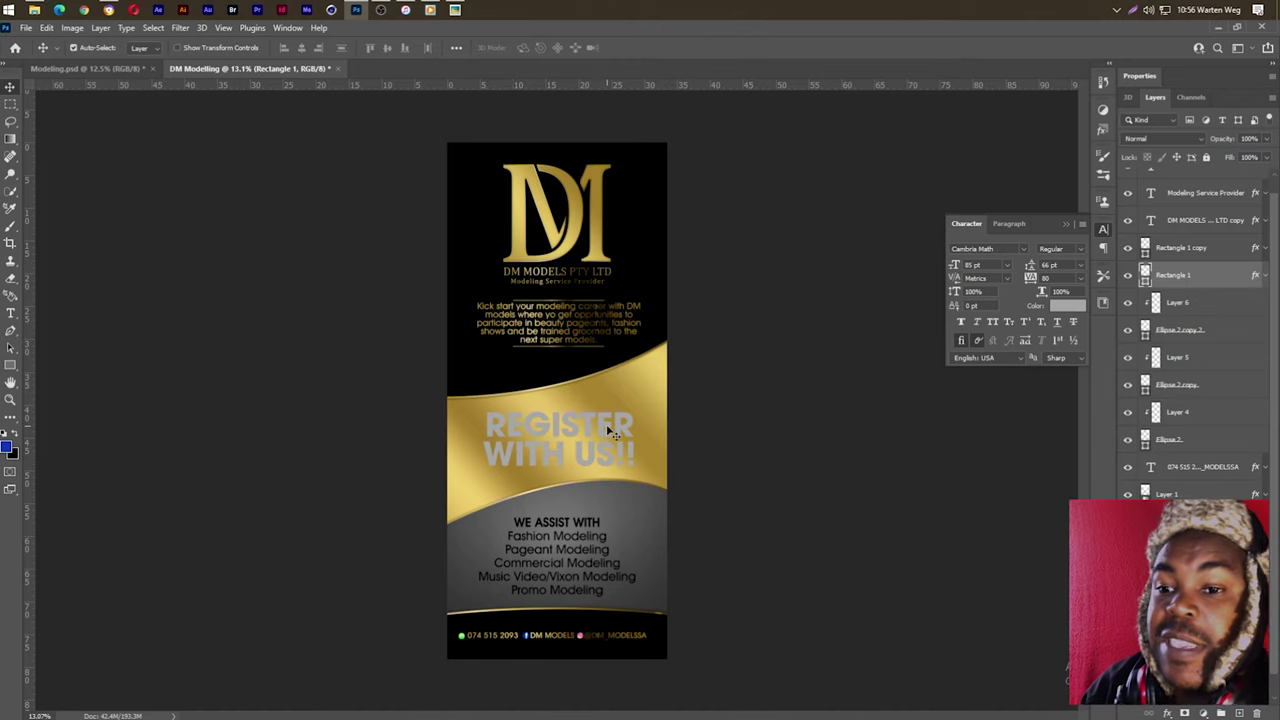
Step: Centre the Rectangle 1 and Rectangle 1 copy gold lines horizontally on the canvas
scroll(592, 409, "up", 3)
scroll(535, 285, "up", 2)
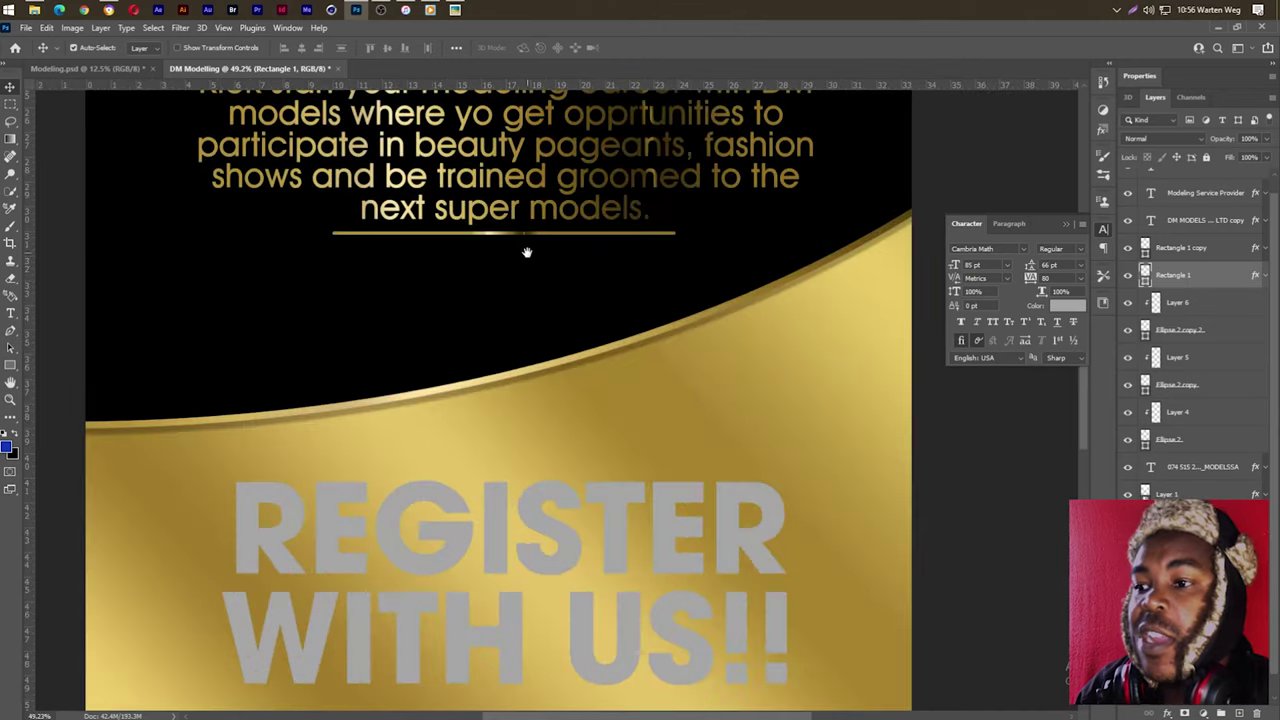
left_click_drag(531, 261, 650, 480)
left_click(648, 279)
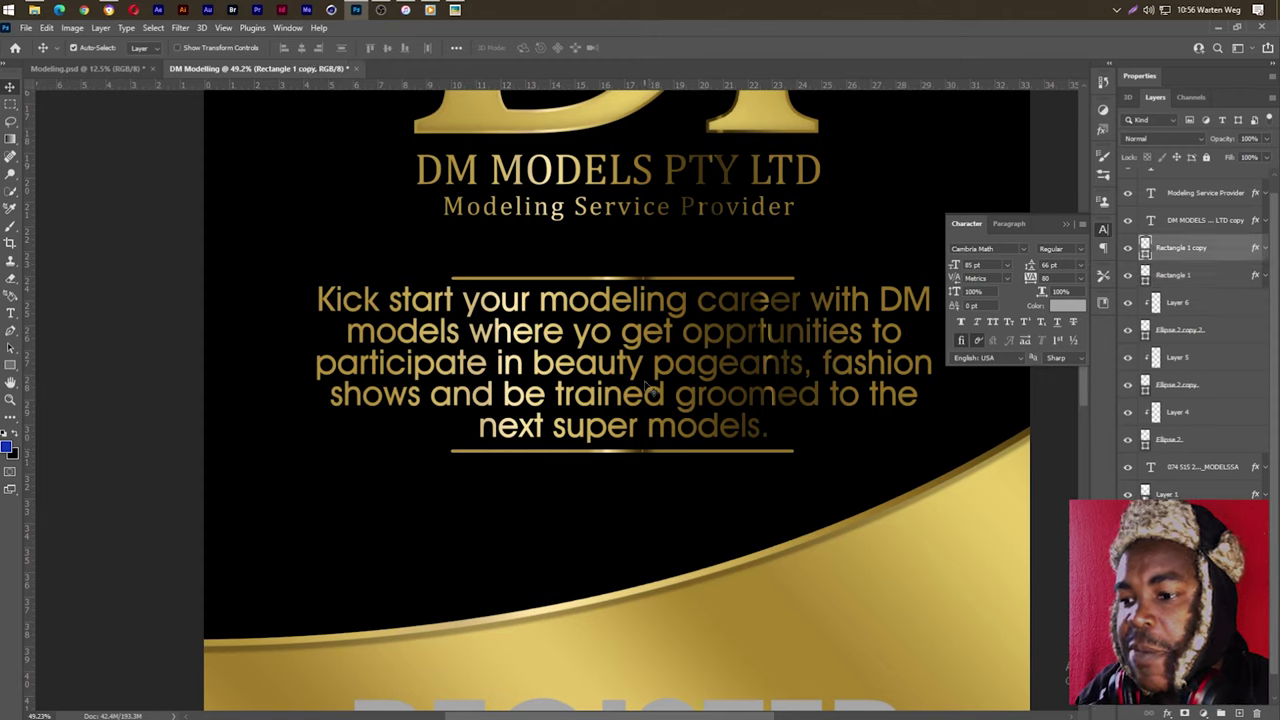
left_click(647, 283, "shift")
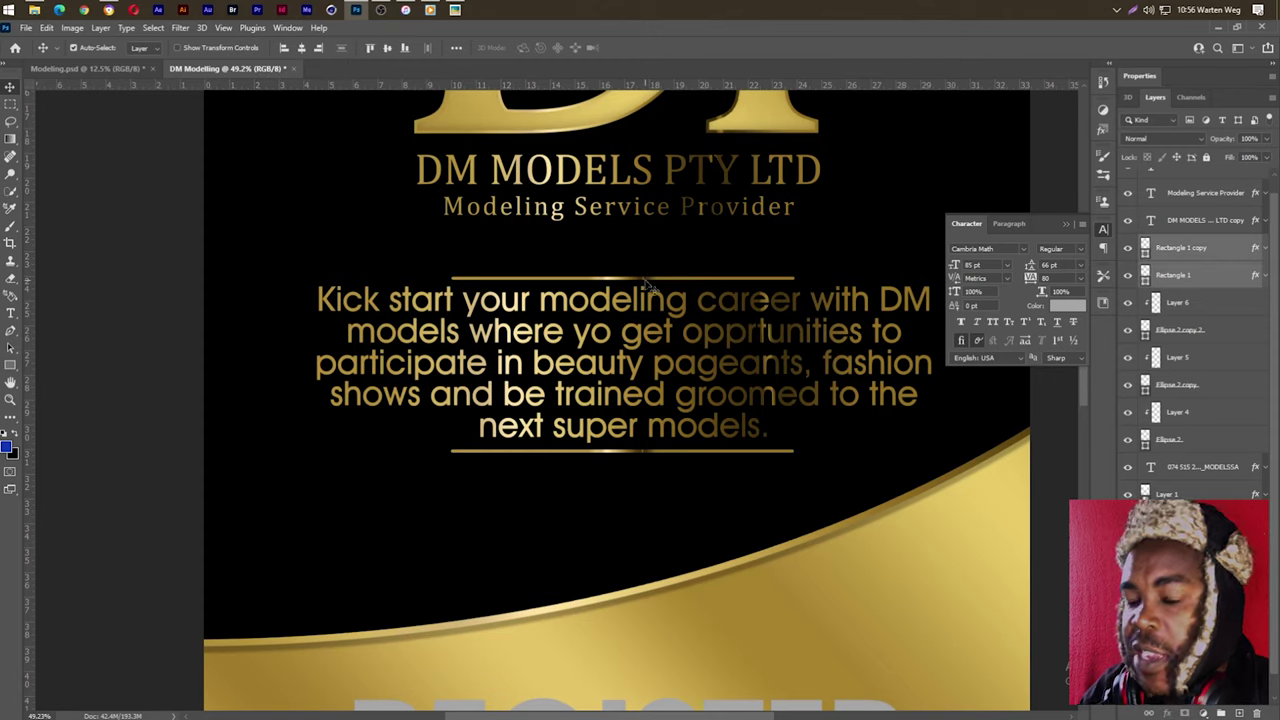
key("ctrl+a")
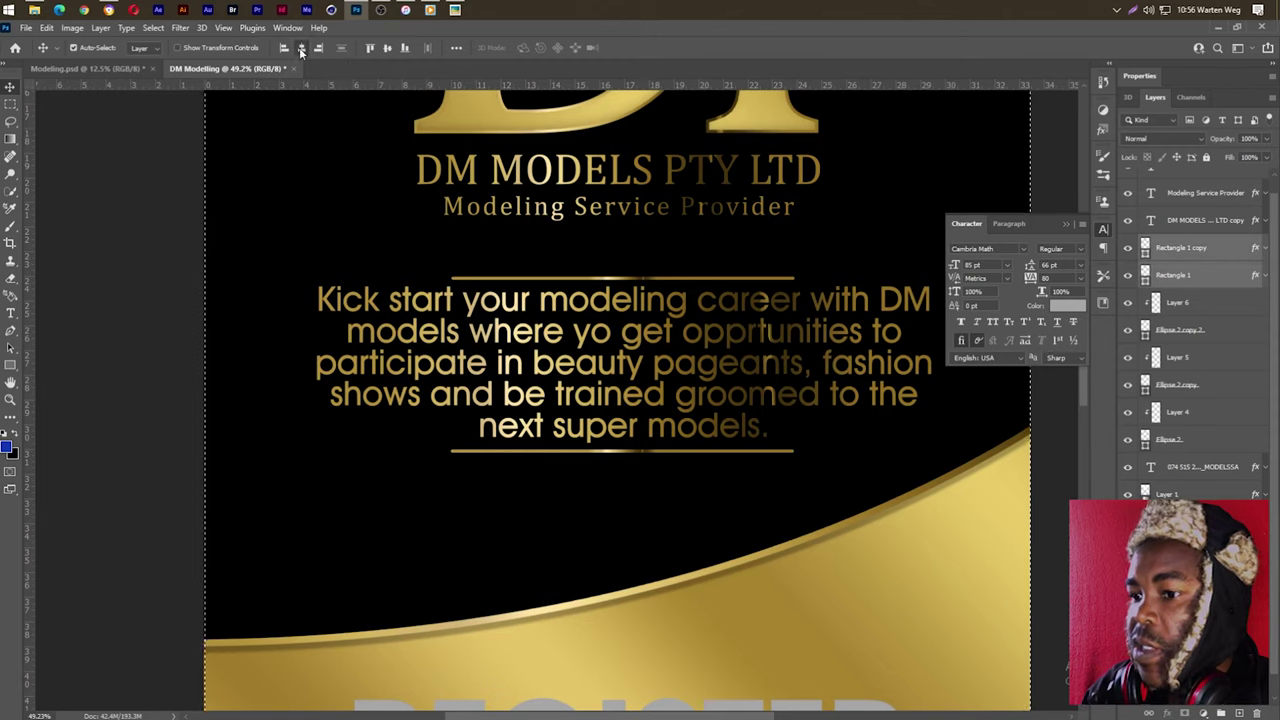
left_click(301, 52)
key("ctrl+d")
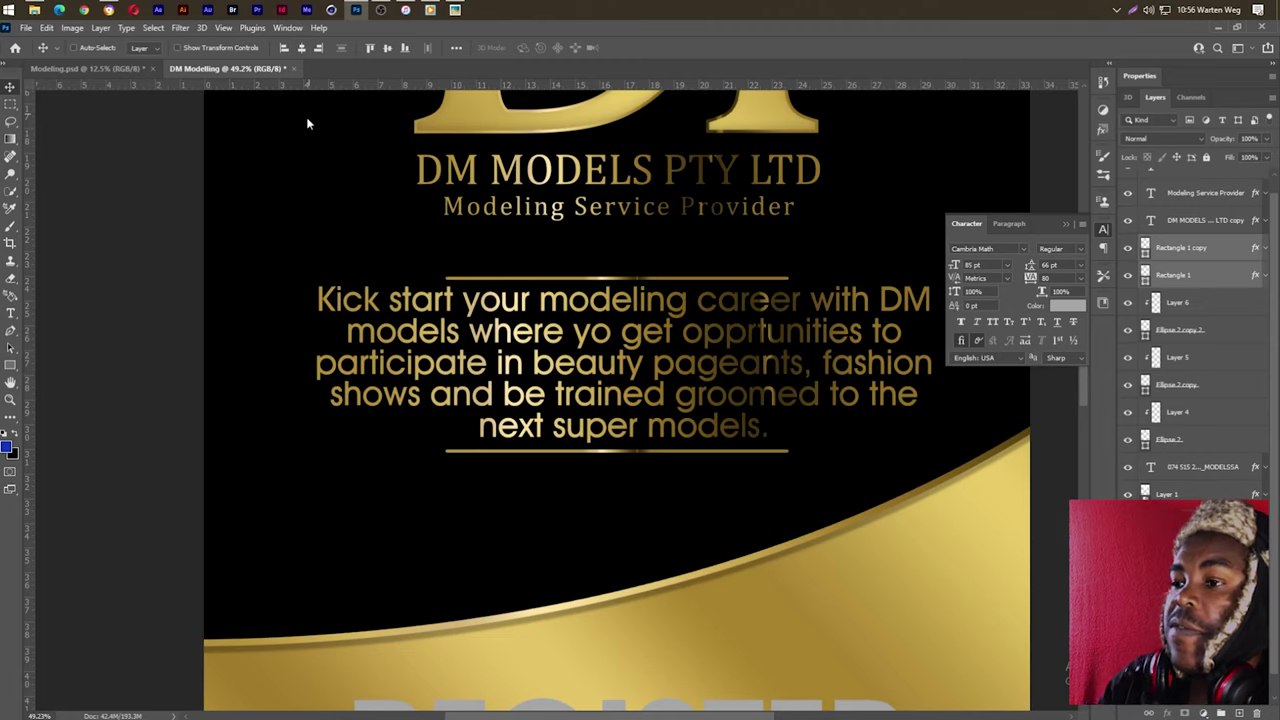
key("ctrl+s")
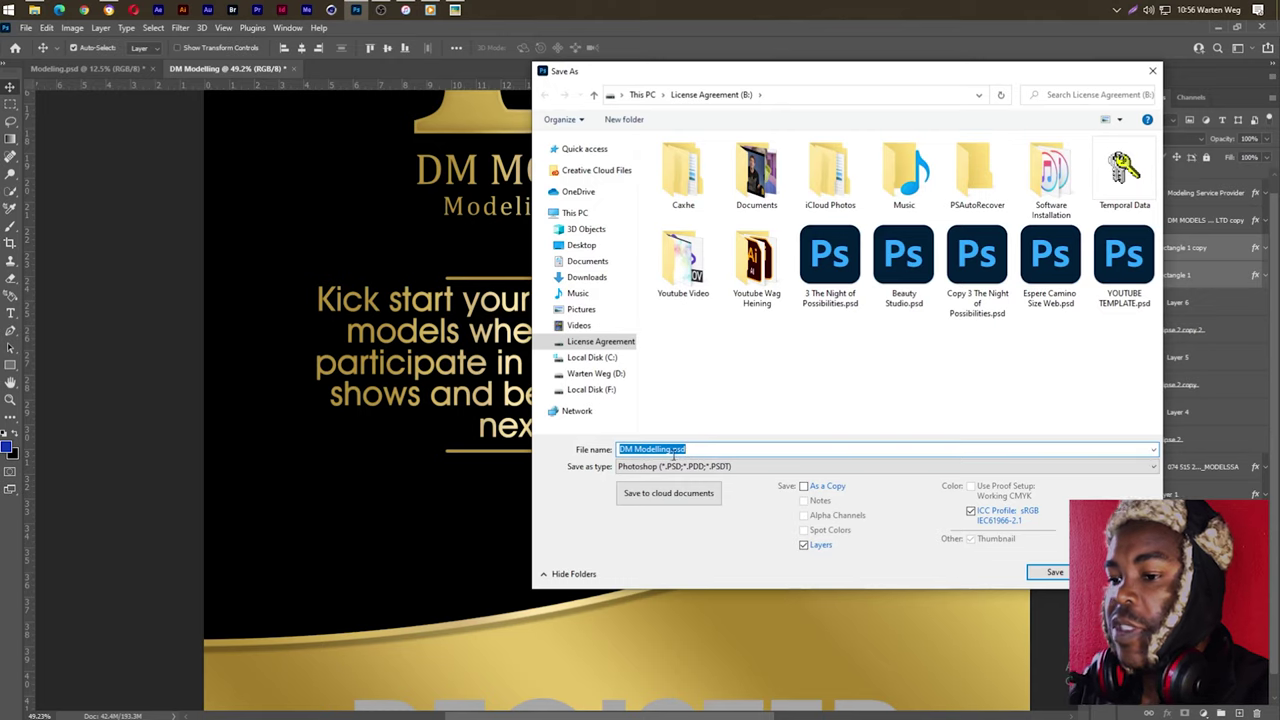
Step: Save the flyer as a new PSD named 'FREE BANNER BY' followed by the author's name
left_click(620, 449)
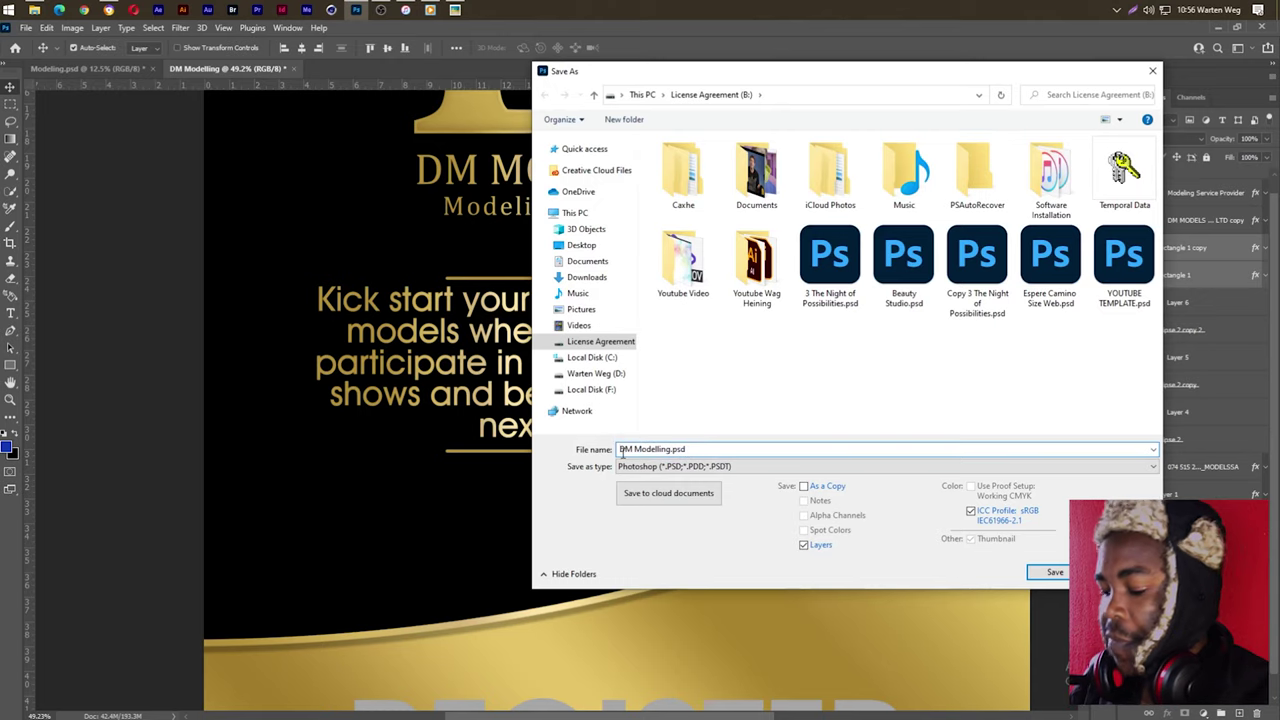
type("fFREE ")
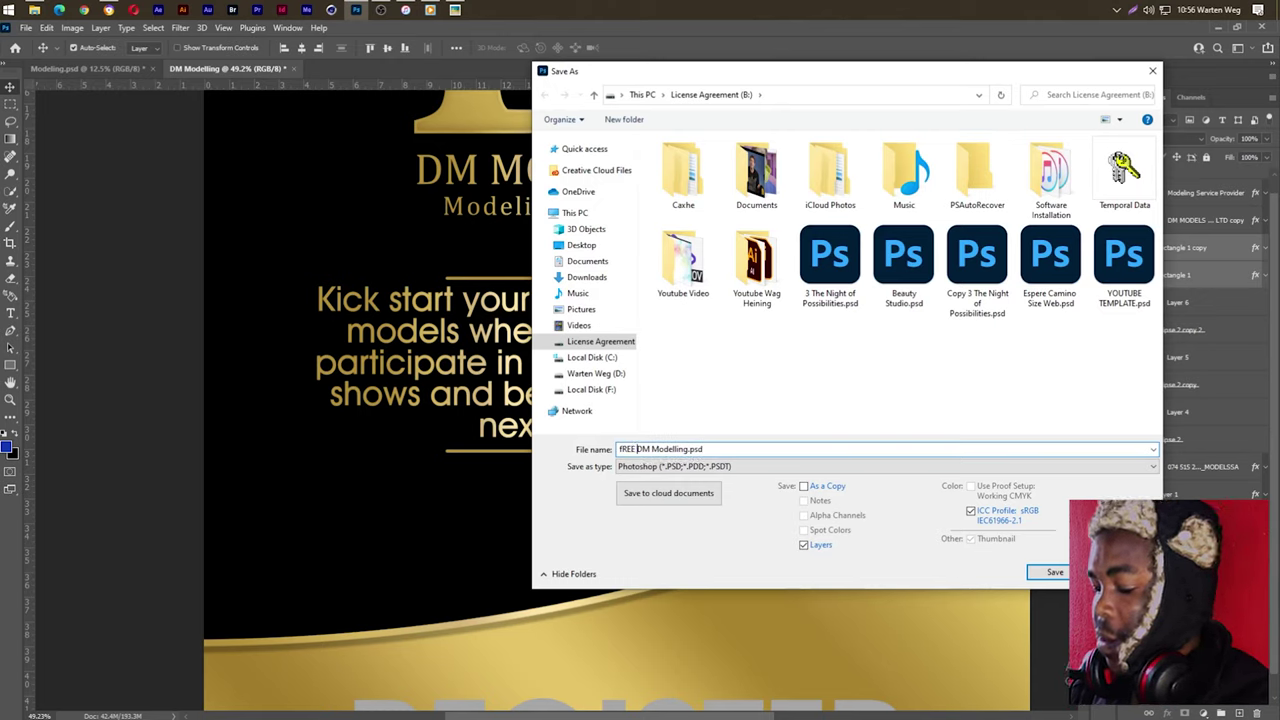
type("FRE")
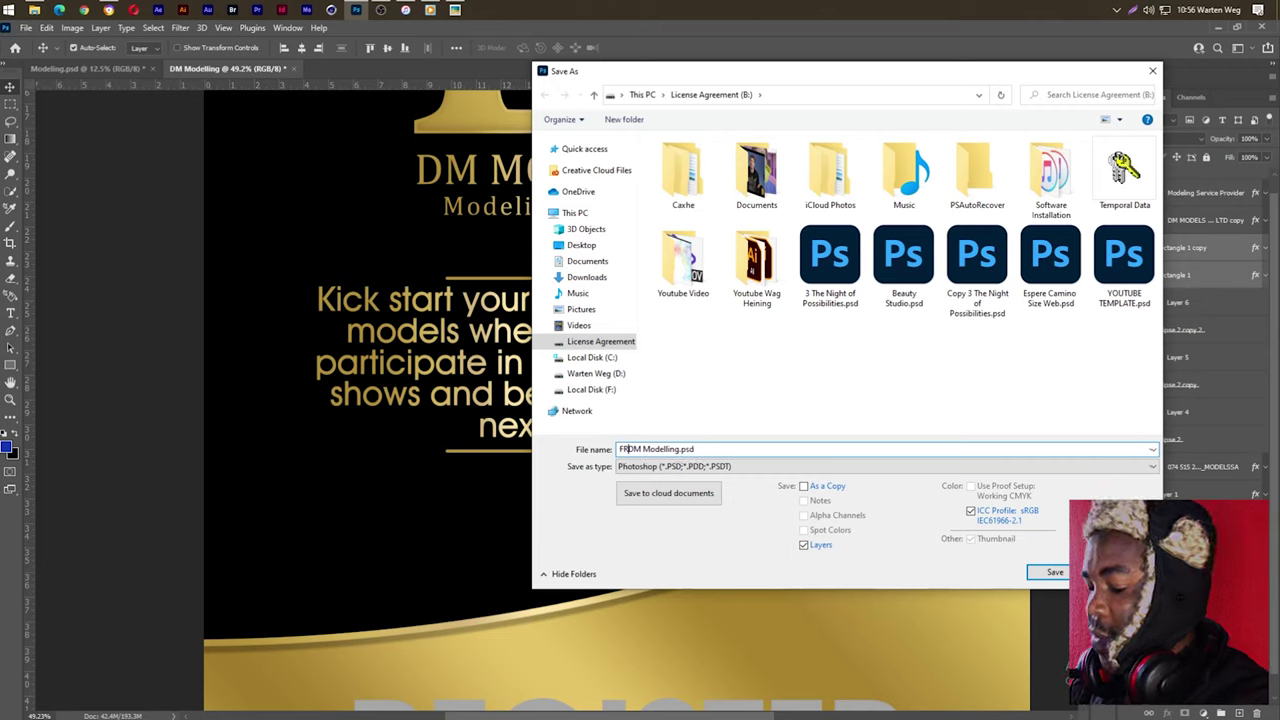
type("E BA")
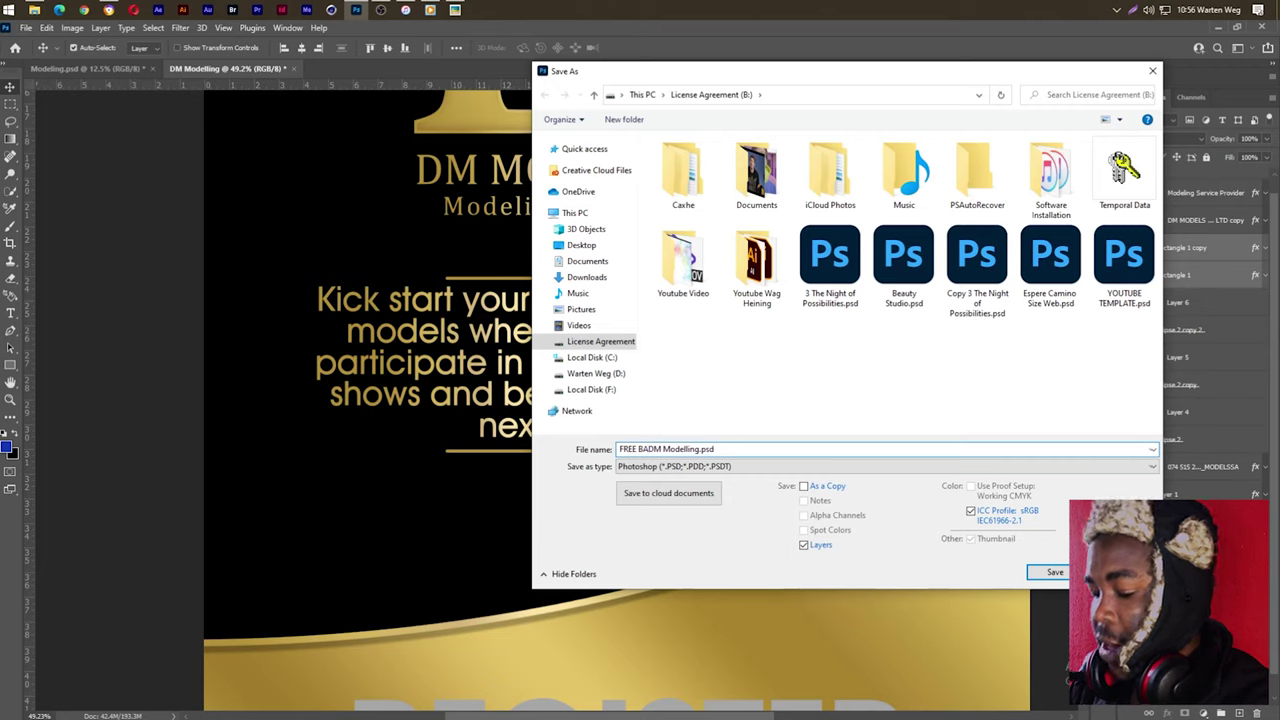
type("NNER")
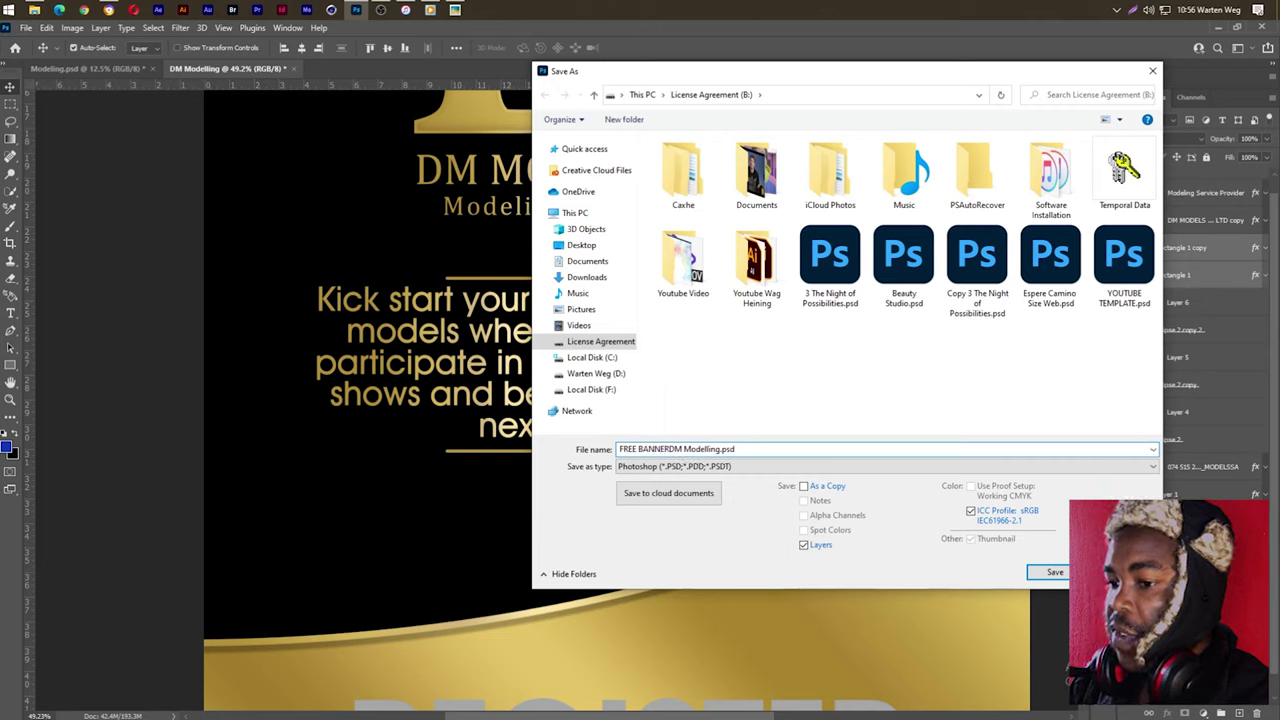
key("shift+Right")
key("shift+Right")
key("shift+Right")
key("shift+Right")
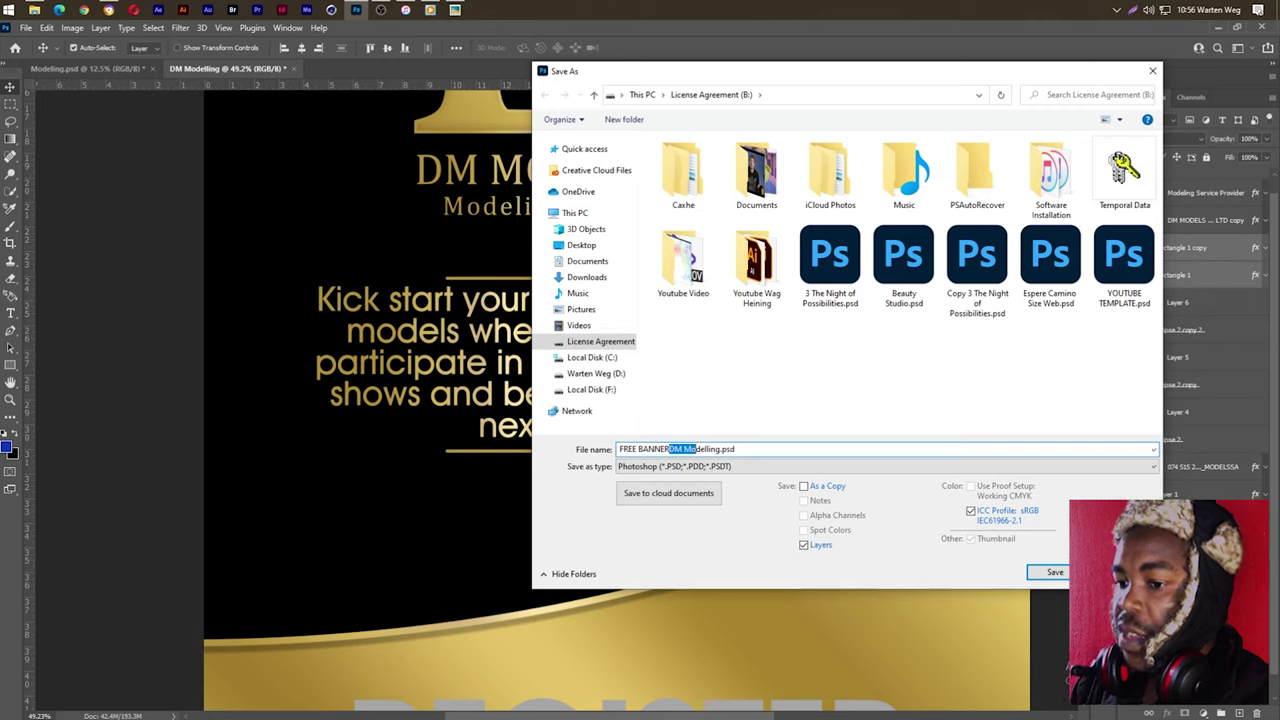
key("shift+Right")
key("shift+Right")
key("shift+Right")
key("shift+Right")
key("shift+Right")
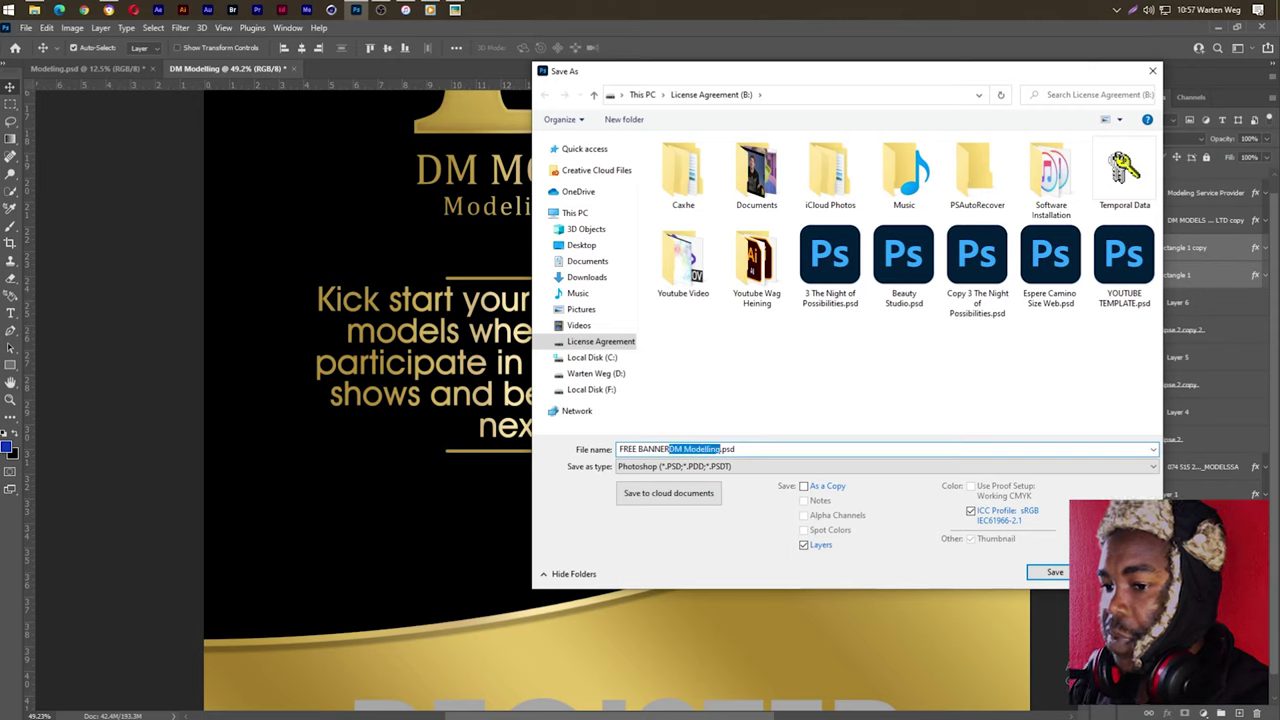
type("BY ")
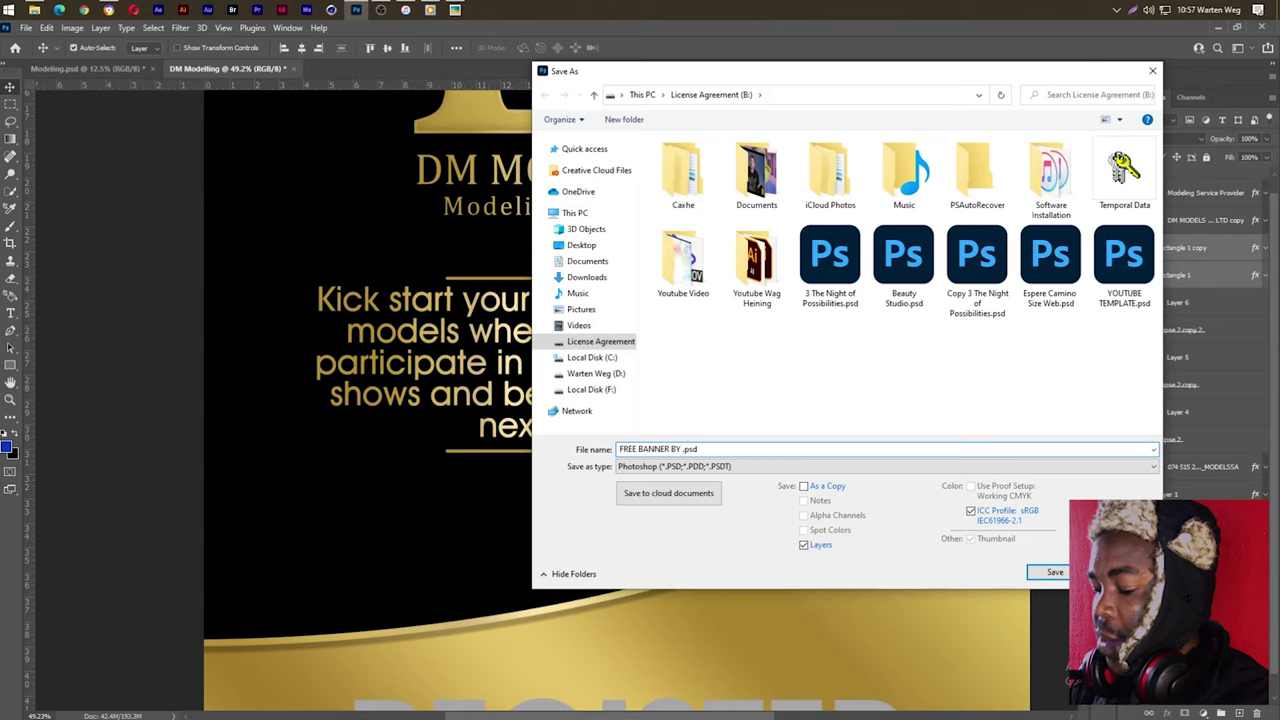
type("WARTE")
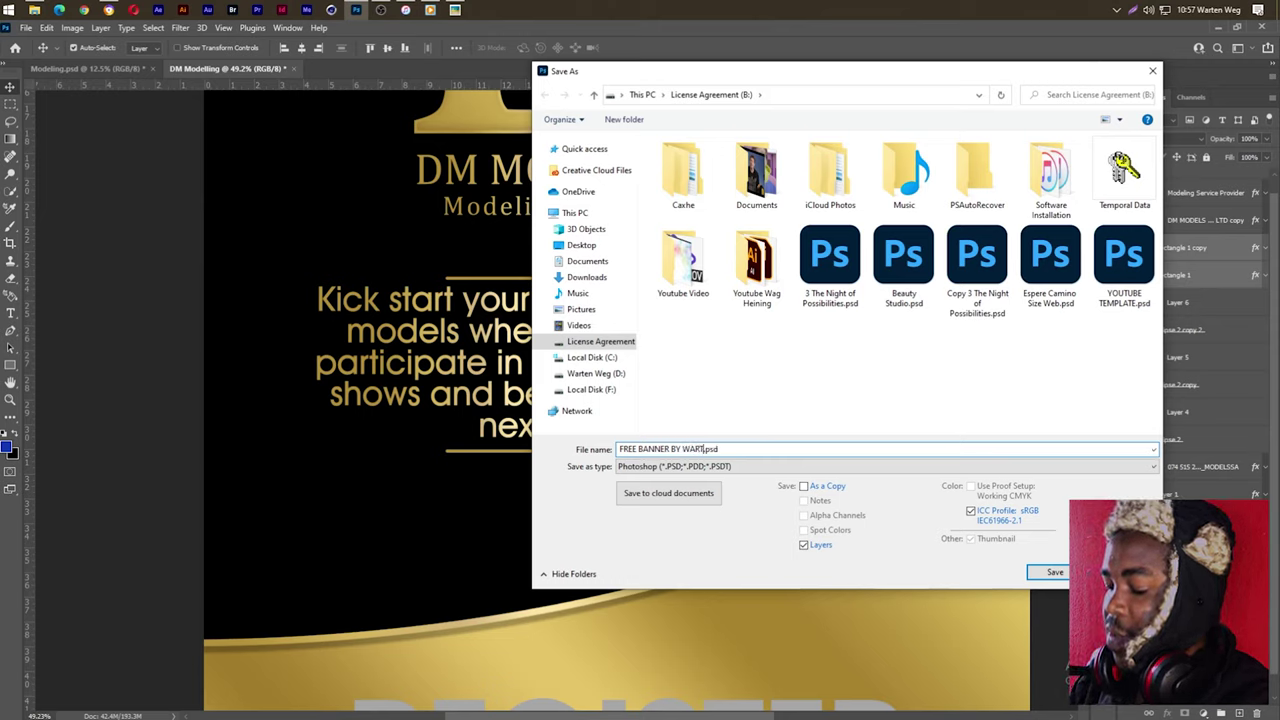
type("N WEG")
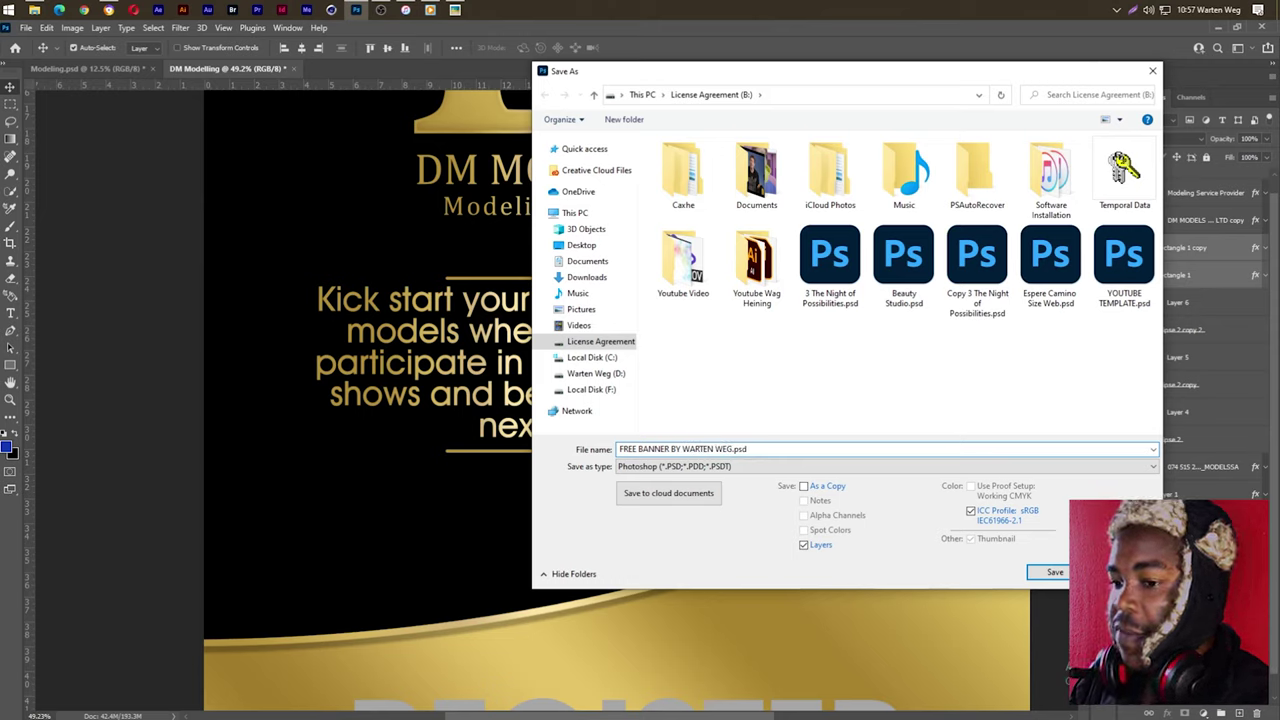
left_click(1040, 572)
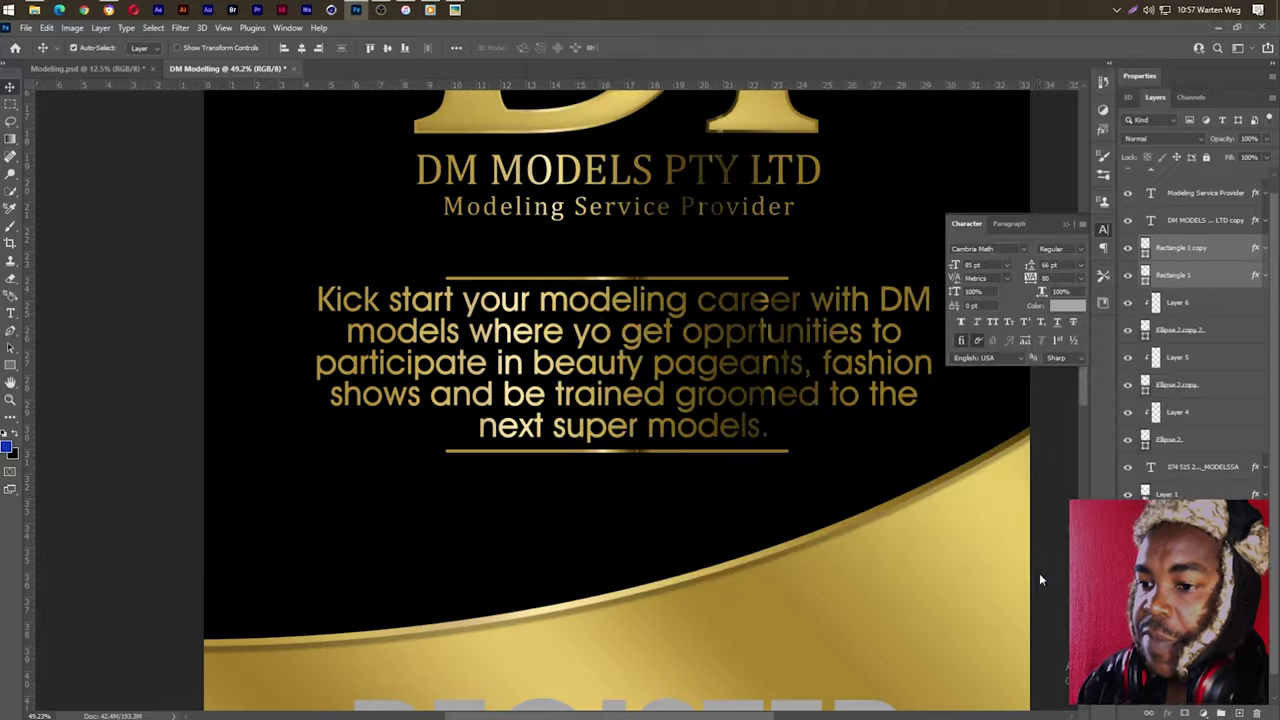